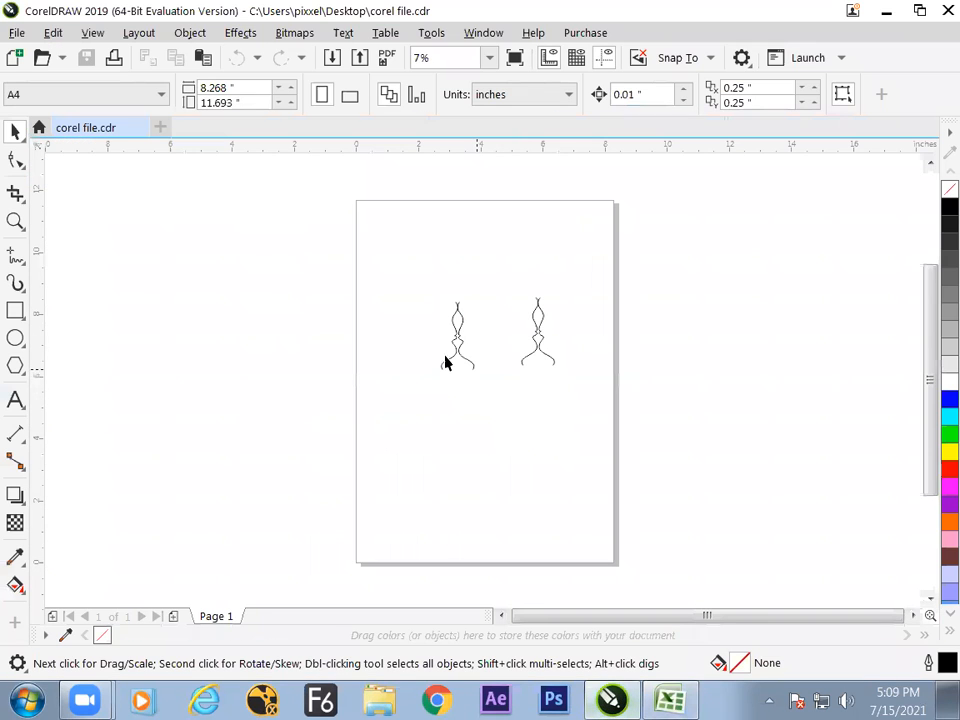
- Delete the two curved figures and draw a rectangle about 2.01 by 2.28 inches in the page's upper-left area
left_click_drag(397, 266, 609, 446)
key("Delete")
left_click(15, 311)
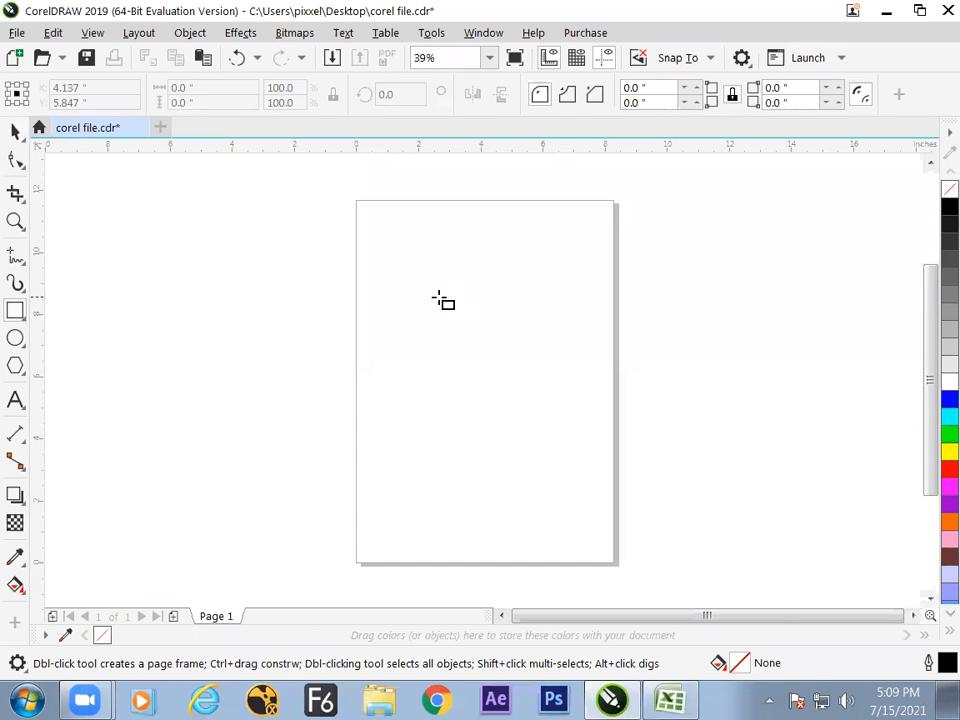
left_click_drag(381, 246, 444, 317)
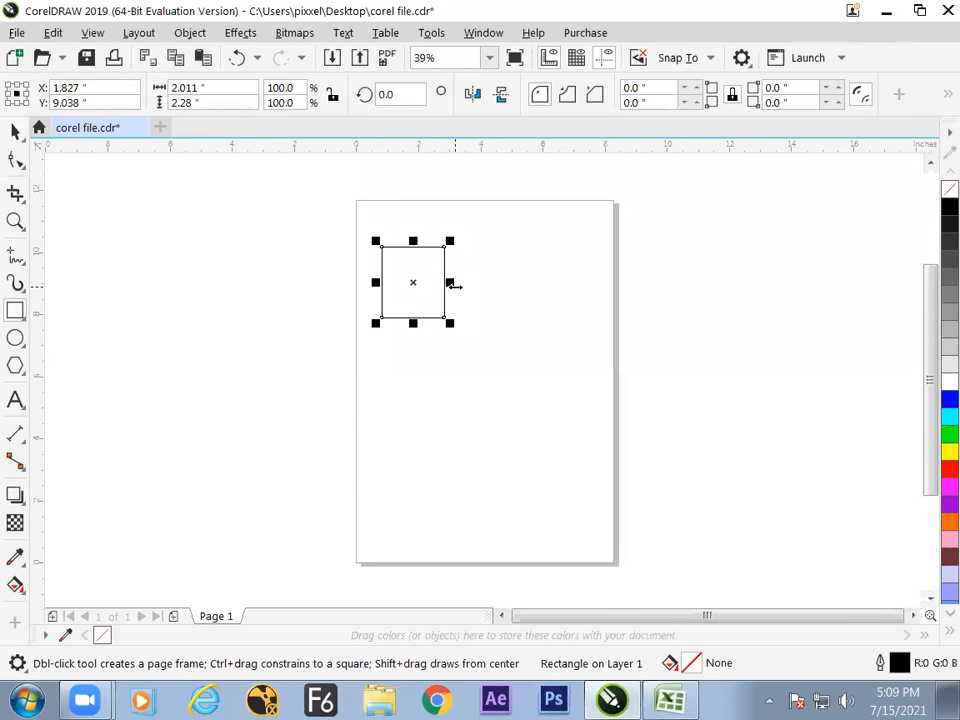
- Open the rectangle's object properties and view its corner settings and summary
key("alt+Return")
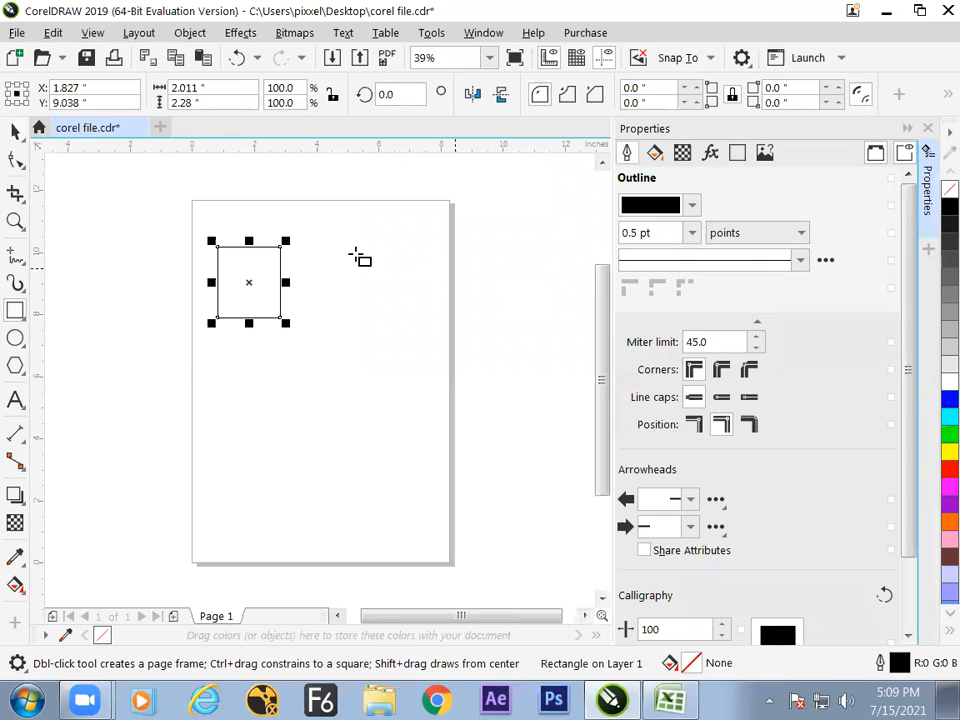
left_click(15, 131)
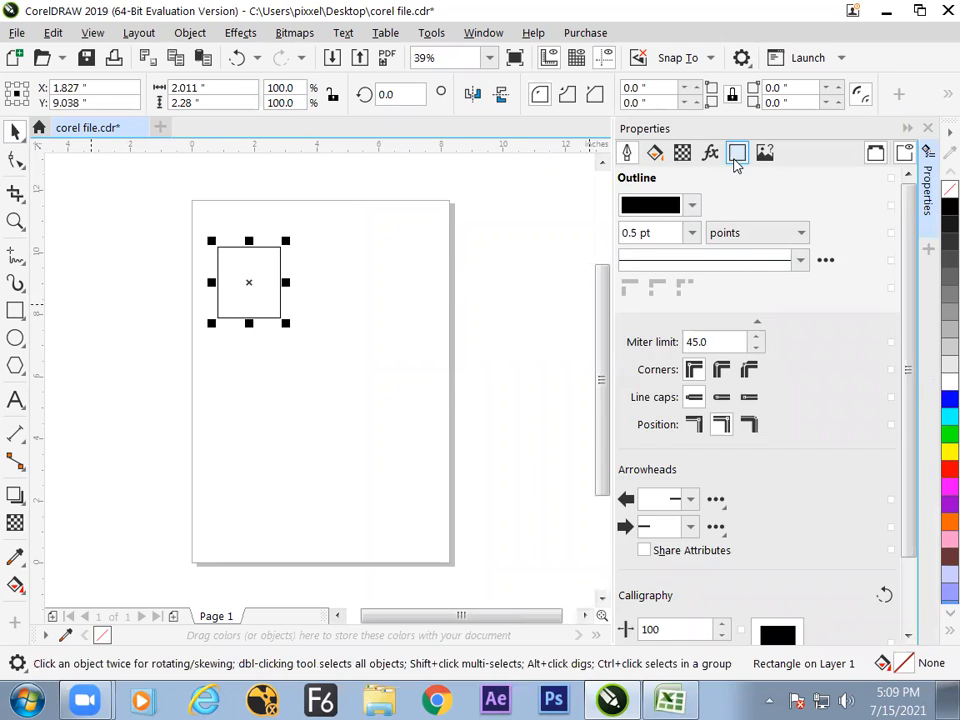
left_click(737, 155)
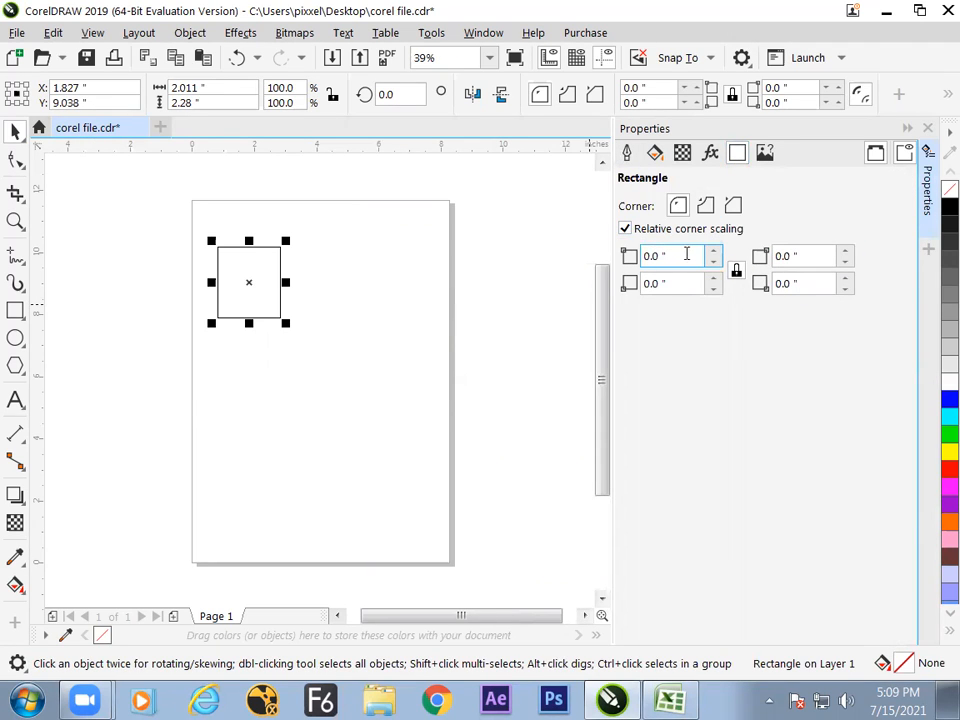
left_click(765, 153)
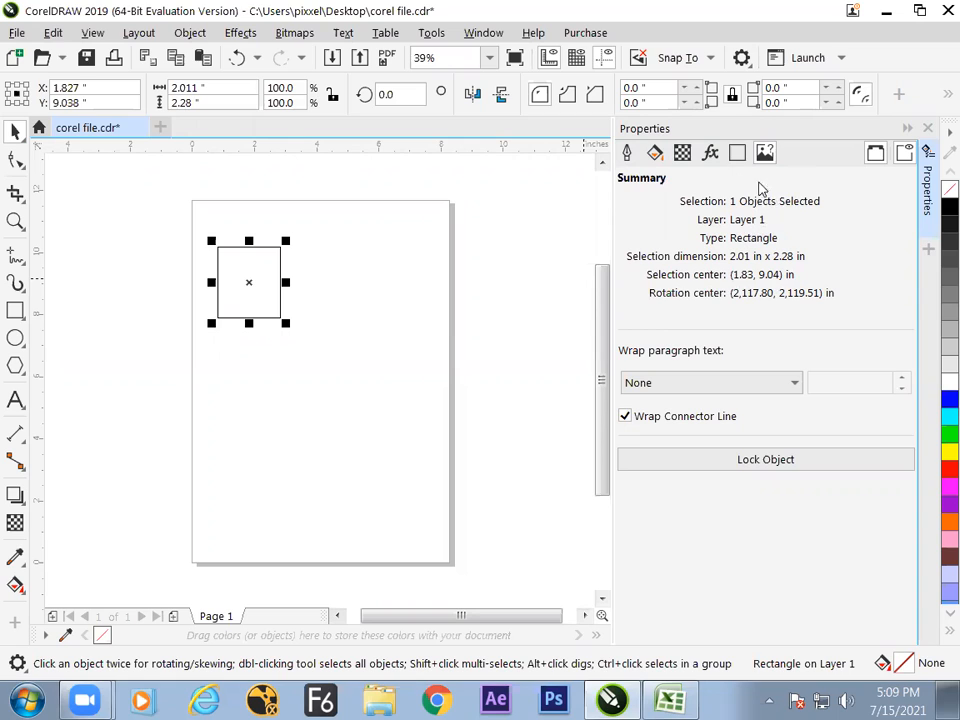
- Move the rectangle towards the middle of the page, centred at about X 4.56, Y 7.27 inches
mouse_move(268, 290)
left_mouse_down()
mouse_move(318, 297)
mouse_move(283, 292)
left_mouse_up()
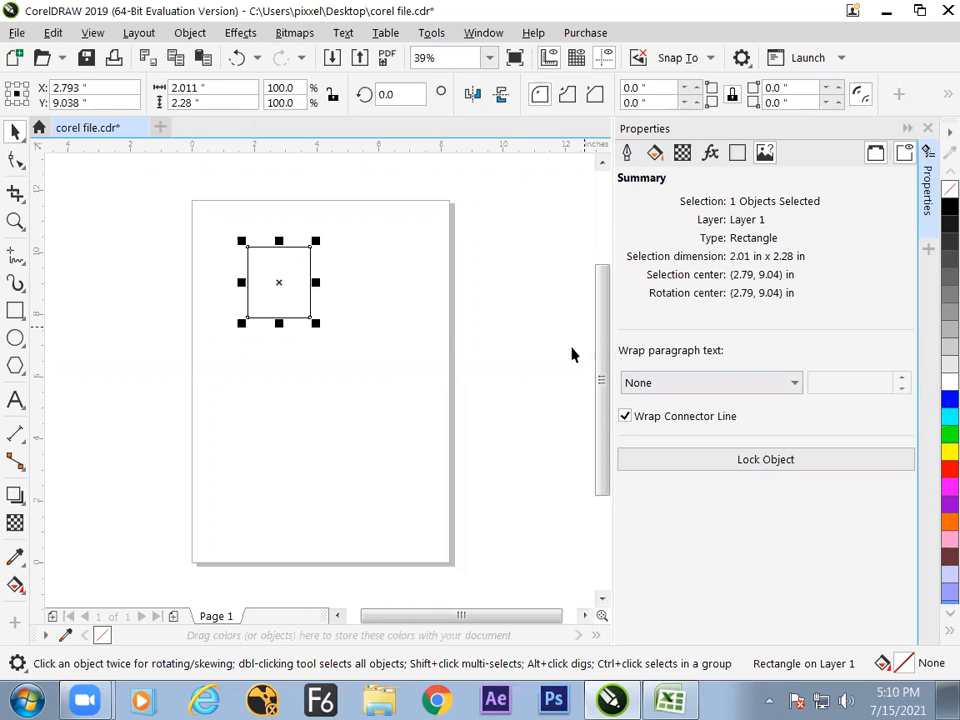
left_click_drag(311, 300, 349, 394)
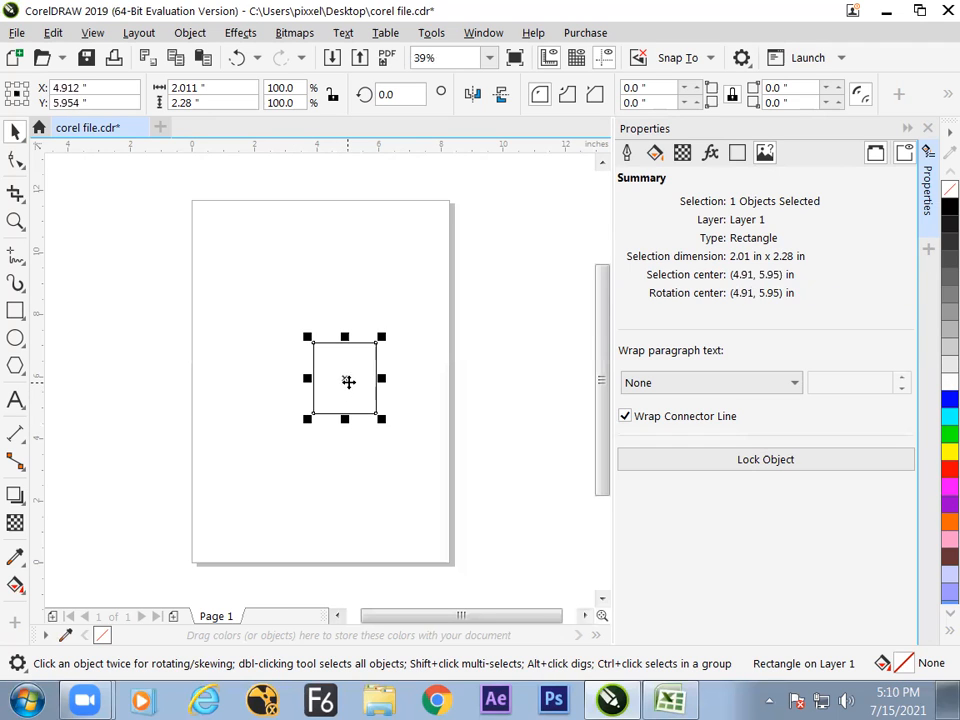
left_click_drag(343, 354, 331, 339)
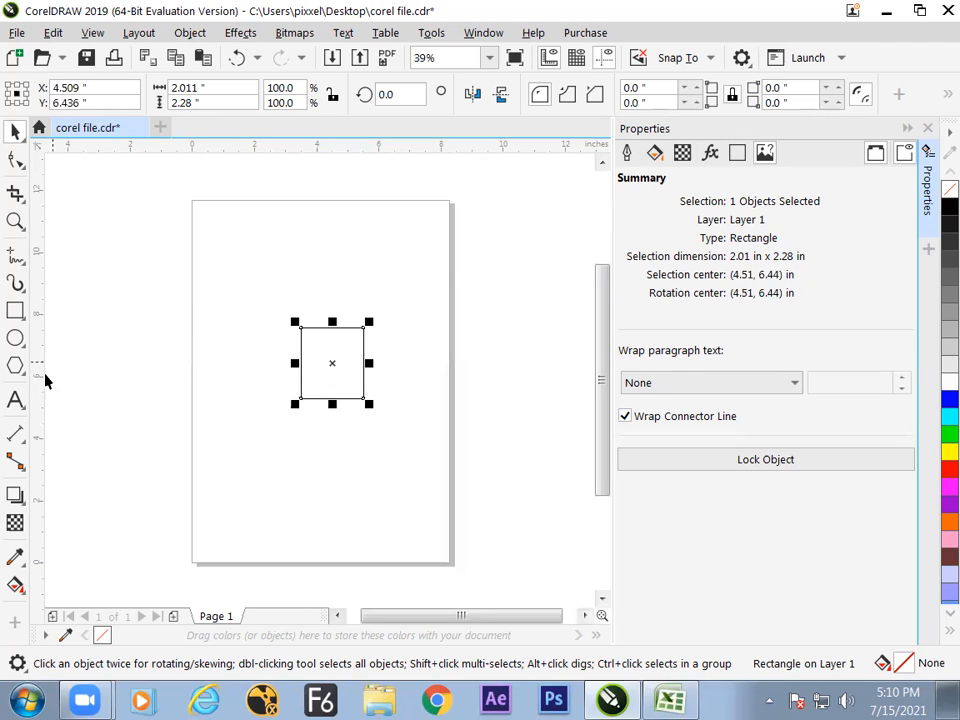
left_click_drag(329, 345, 352, 327)
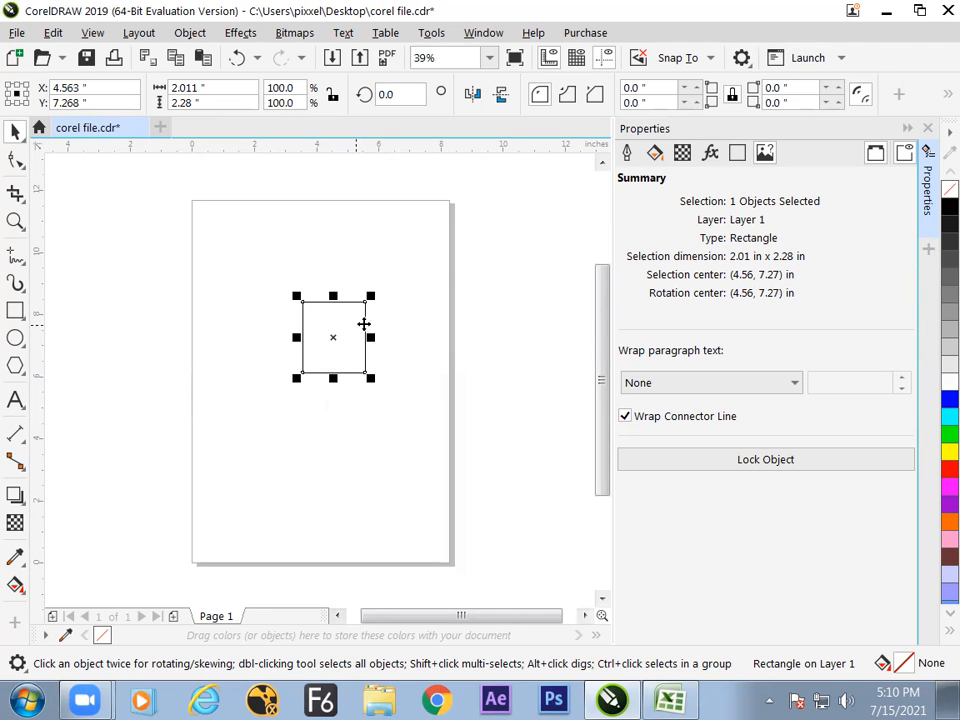
- Set the rectangle's paragraph text wrap to Square - Straddle Text and deselect it
left_click(755, 386)
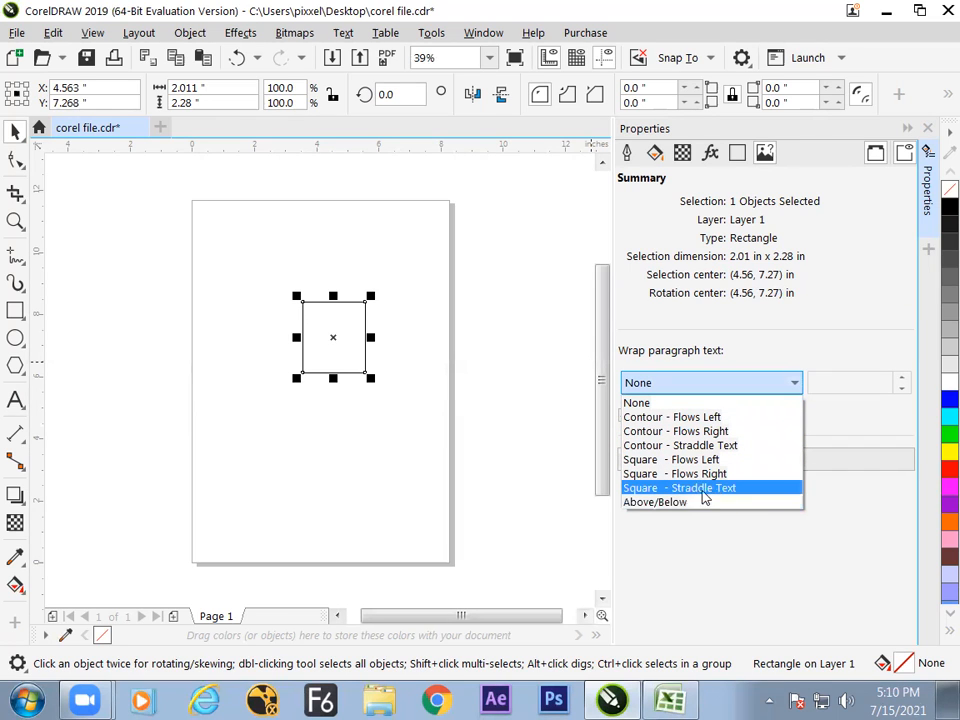
left_click(699, 490)
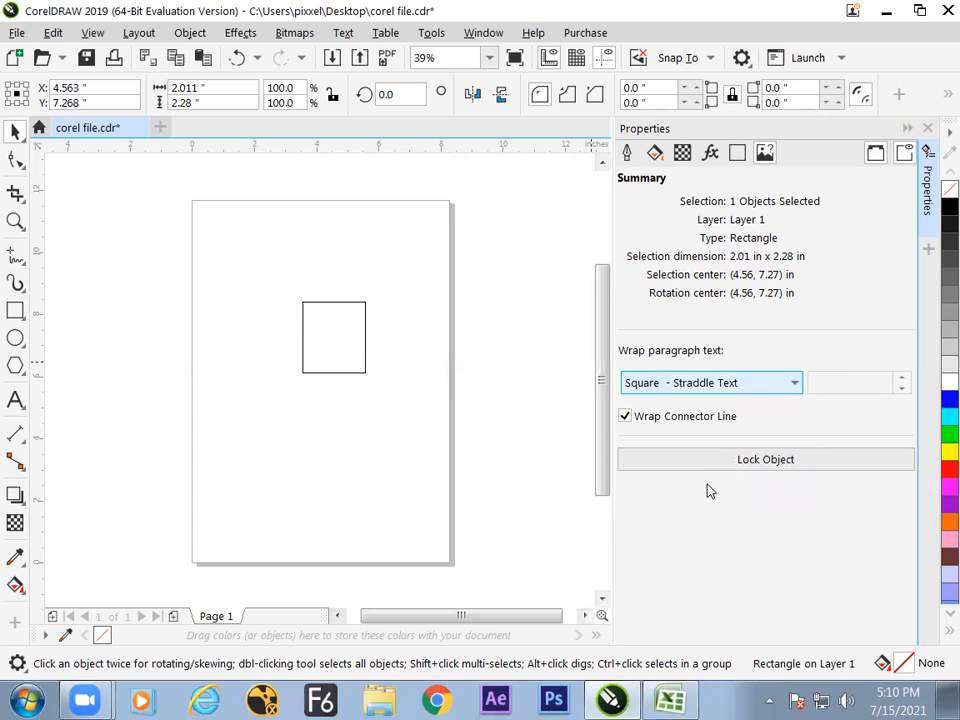
left_click(65, 374)
- Create a paragraph text frame about 7.46 by 10.24 inches over the page and fill it with placeholder text
left_click(15, 400)
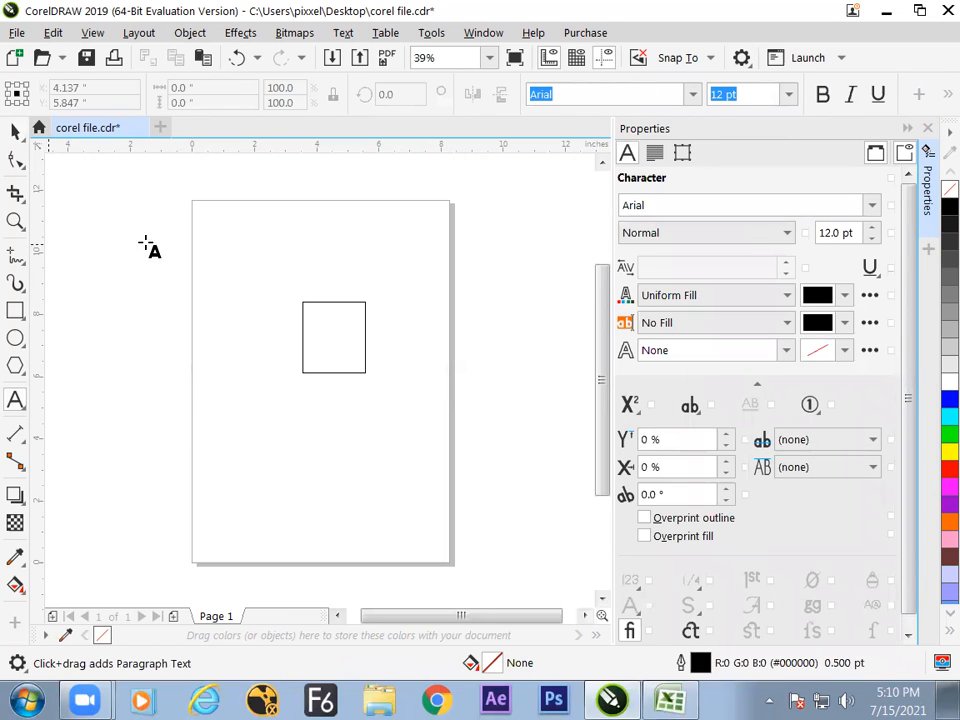
left_click_drag(200, 214, 427, 517)
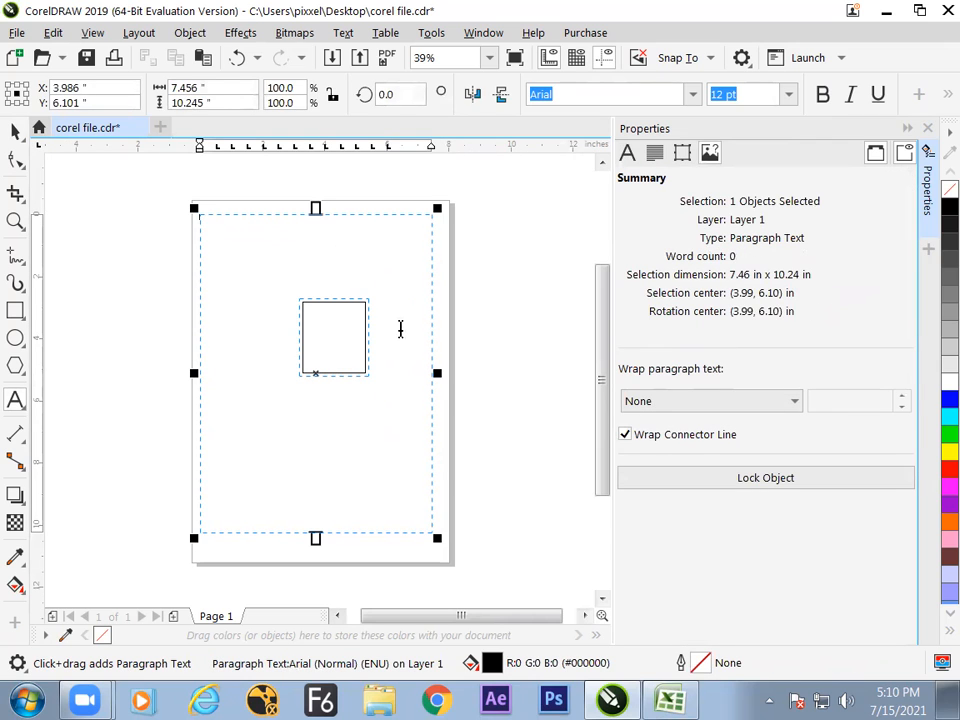
right_click(397, 298)
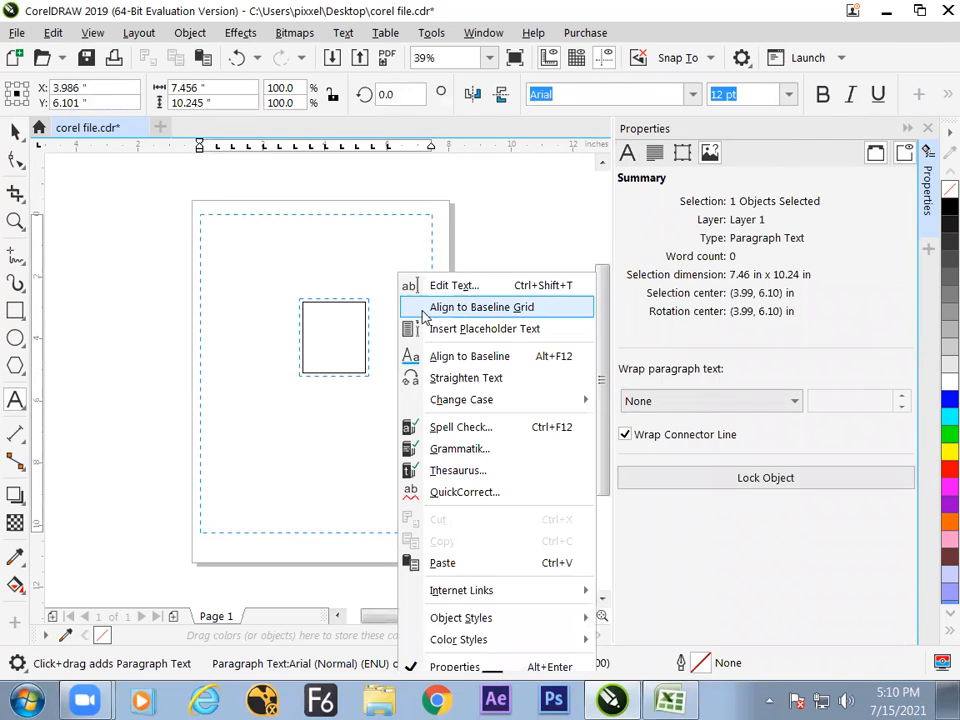
left_click(478, 340)
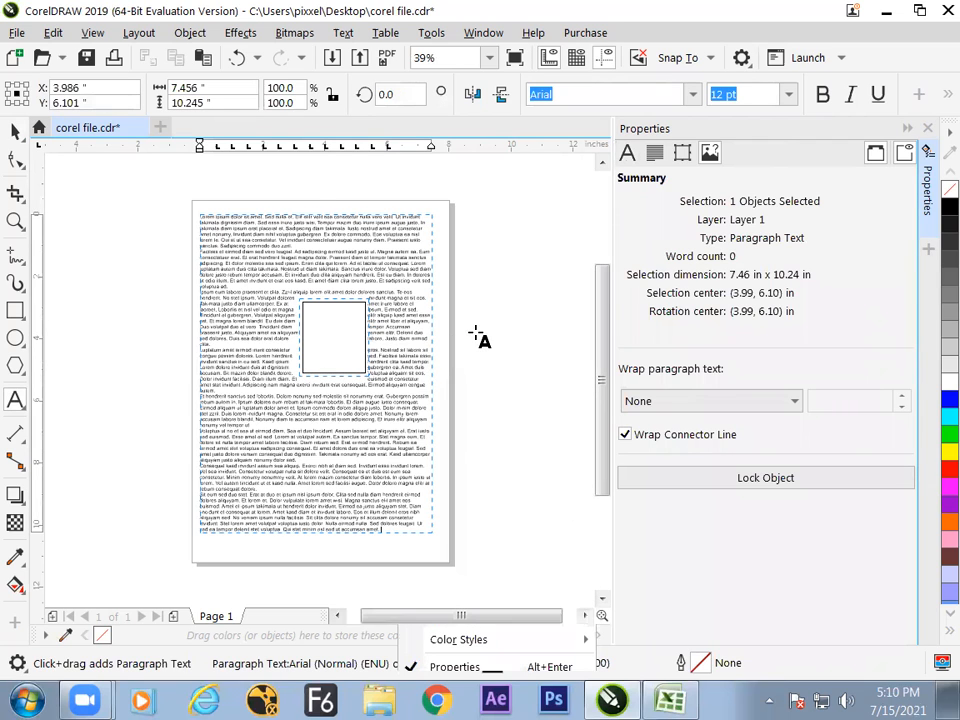
left_click(16, 133)
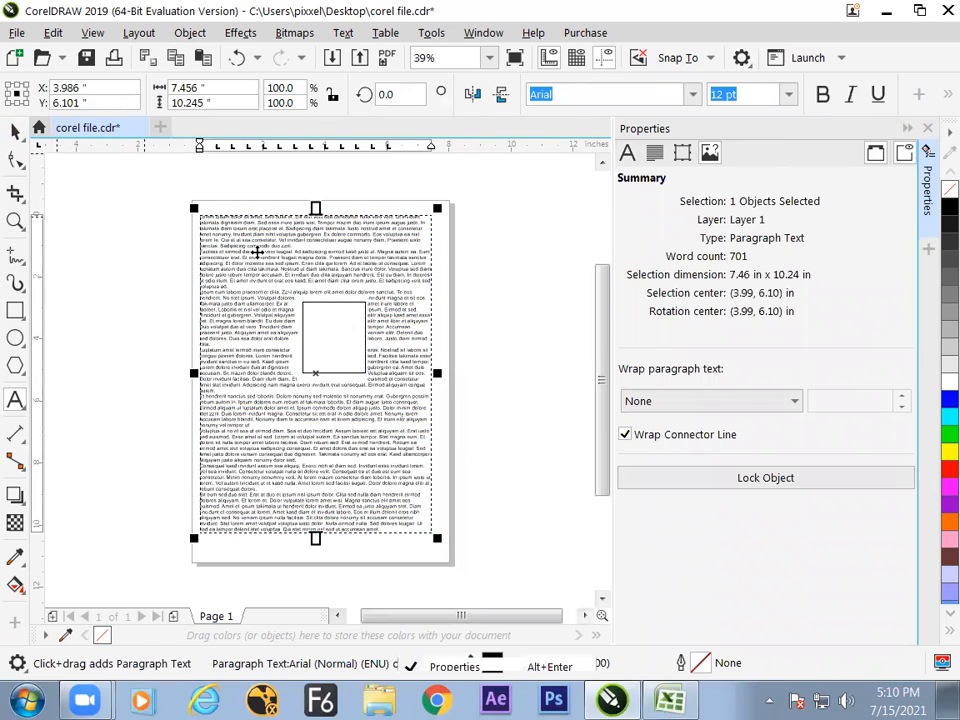
- Send the paragraph text frame back one level in the stacking order, behind the rectangle
left_click(472, 323)
key("z")
left_click_drag(180, 184, 501, 547)
left_click(16, 133)
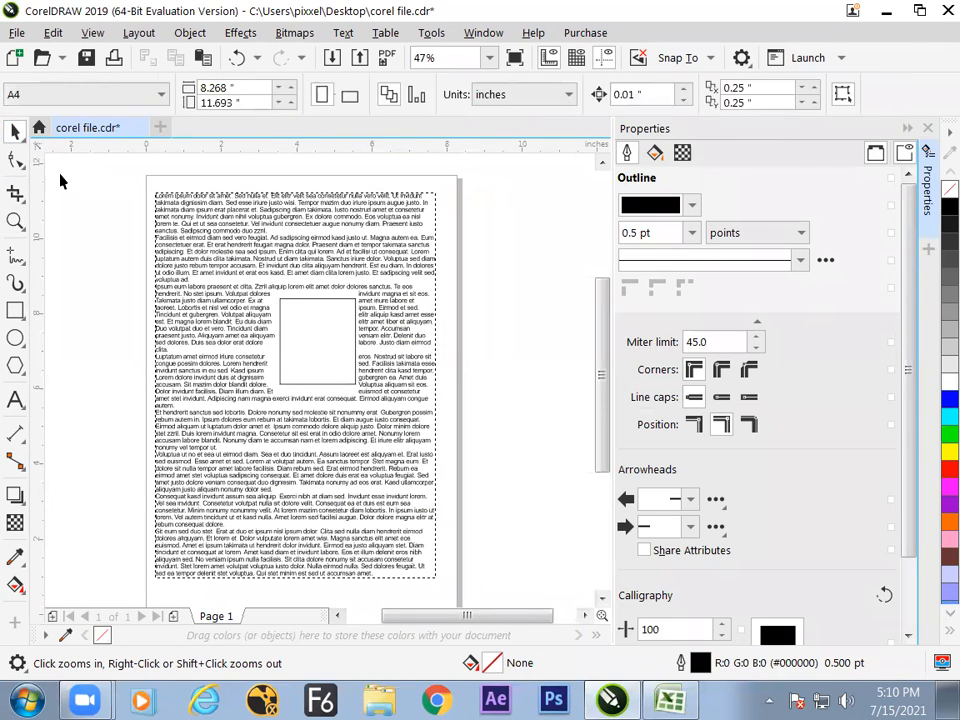
left_click(337, 322)
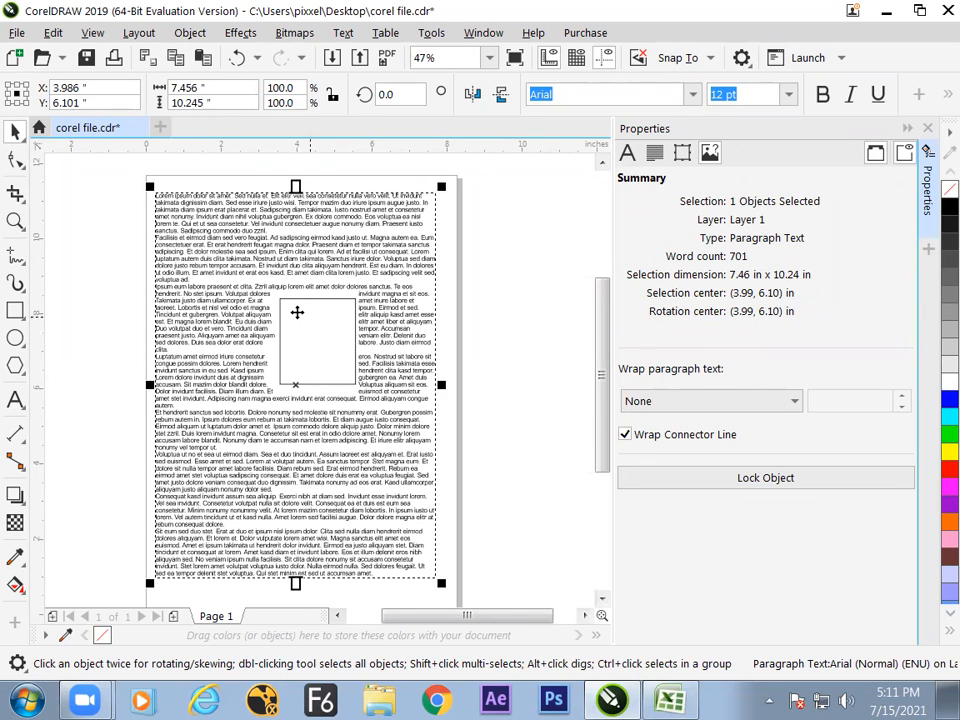
right_click(385, 312)
left_click(392, 283)
right_click(391, 281)
left_click(376, 284)
right_click(367, 293)
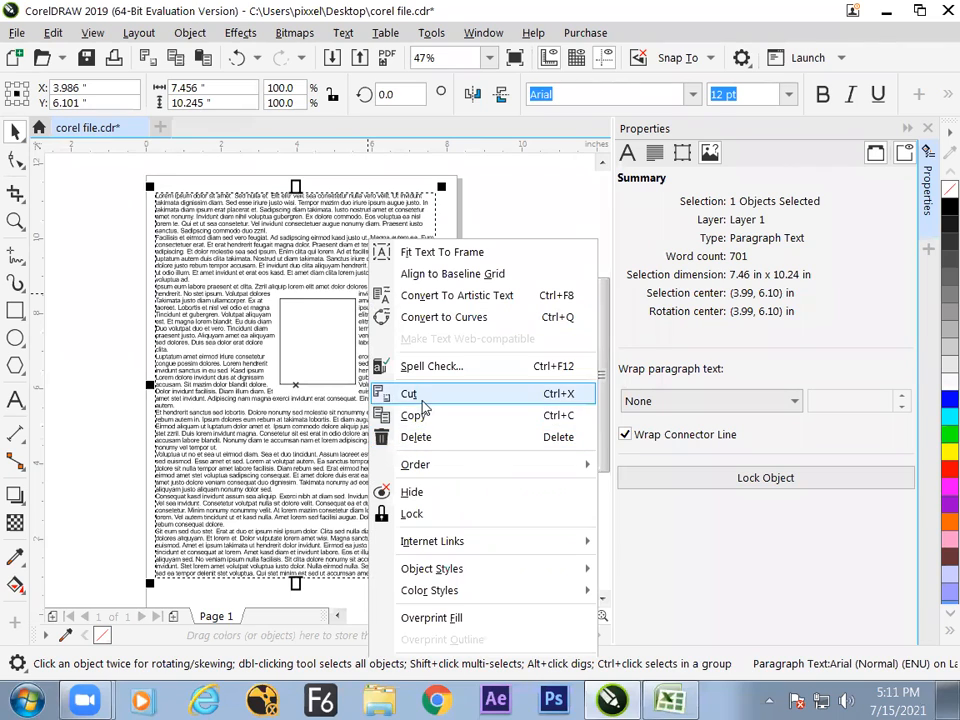
mouse_move(422, 464)
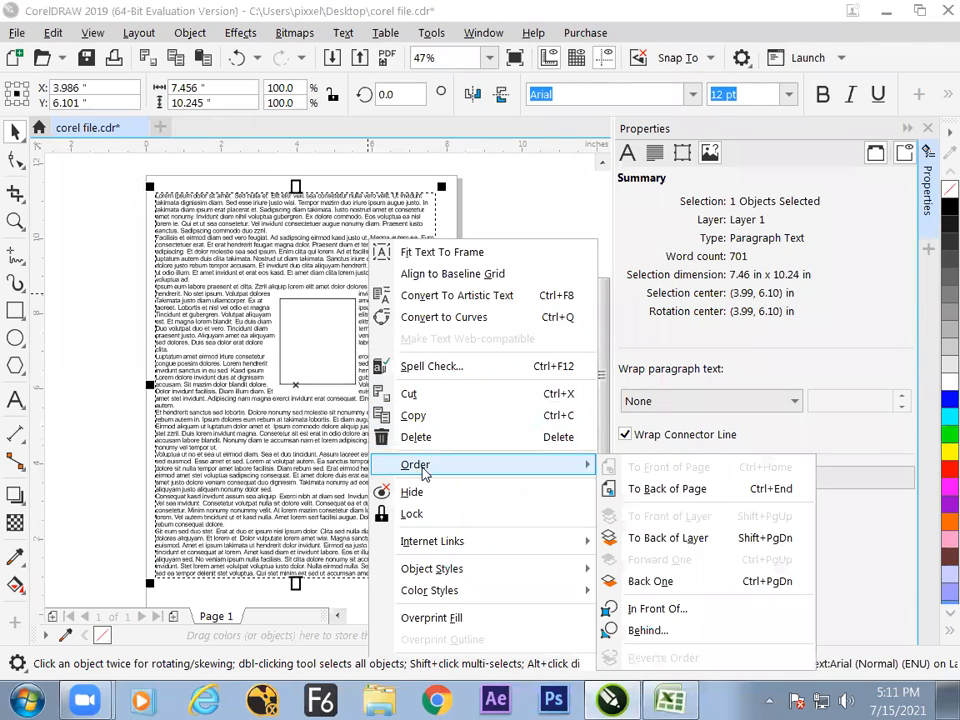
left_click(650, 581)
- Move the rectangle around within the text, leaving it centred at about X 3.99, Y 6.87 inches
left_click(353, 360)
left_click_drag(340, 356, 419, 395)
left_click_drag(402, 353, 310, 342)
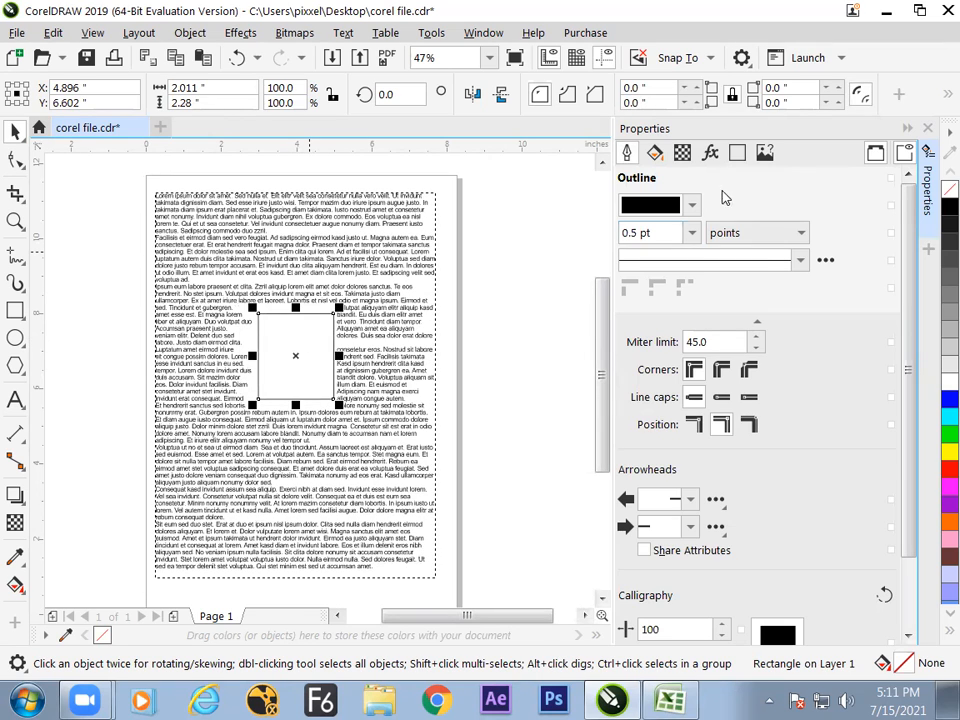
- Set the rectangle's text wrap offset to 0.28 inches and deselect it
left_click(765, 152)
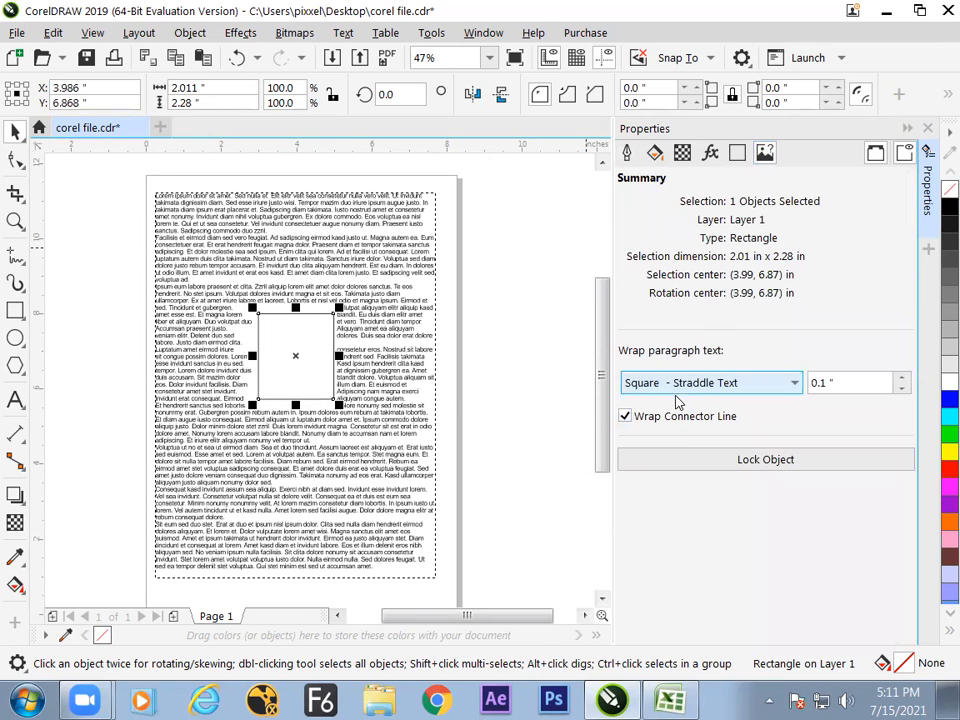
left_click_drag(900, 381, 903, 383)
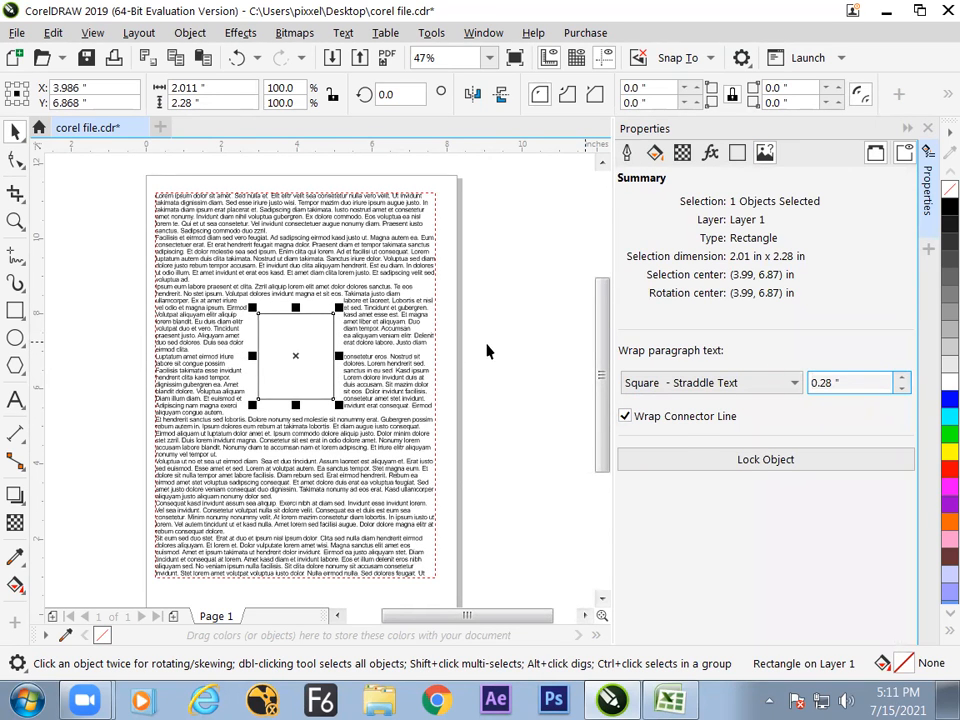
left_click(336, 358)
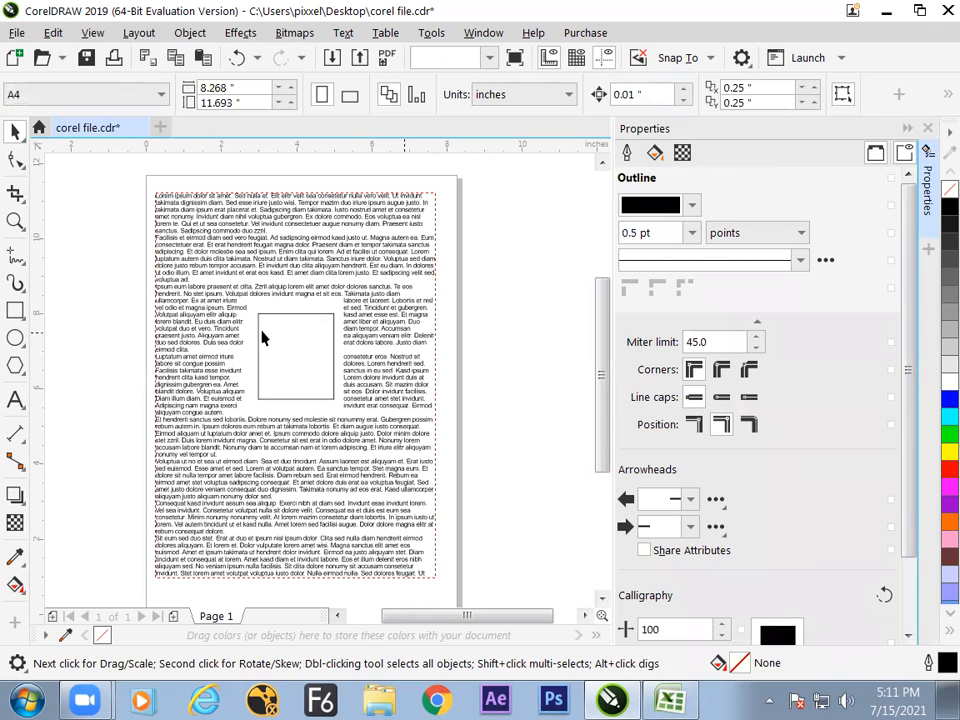
- Try the Contour - Flows Left and Contour - Flows Right wraps on the rectangle, and return to Square - Straddle Text
left_click(298, 349)
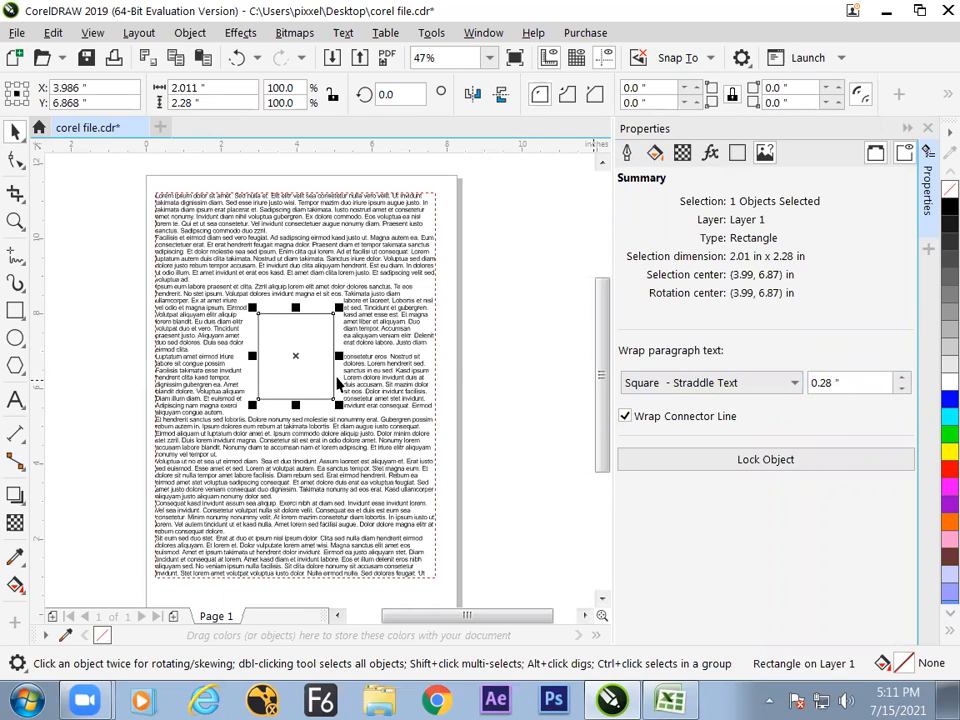
left_click(712, 390)
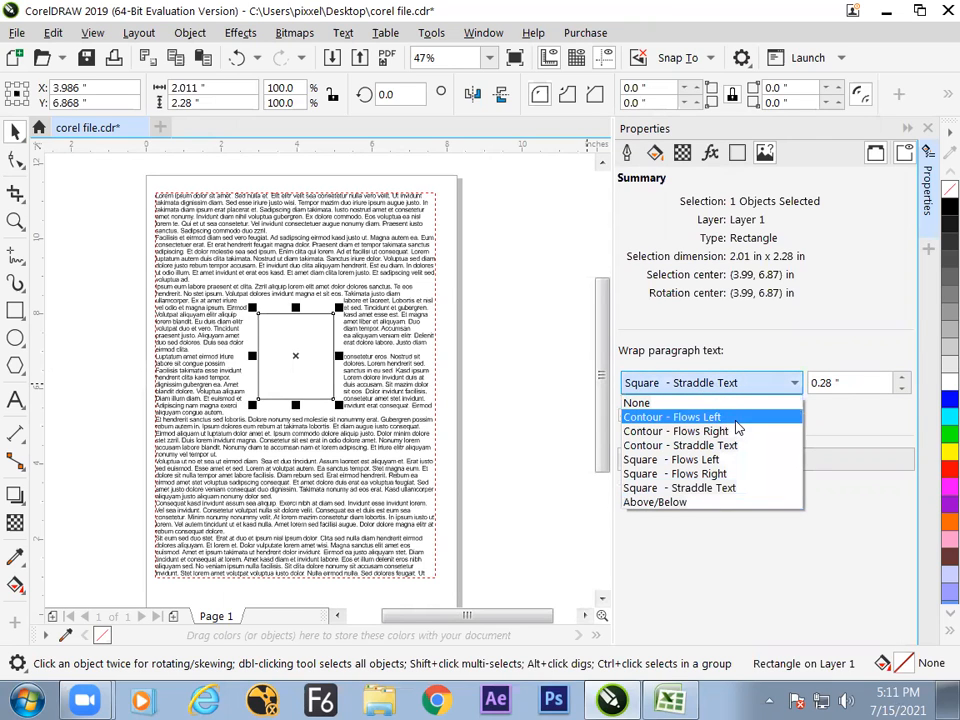
left_click(730, 418)
left_click(724, 386)
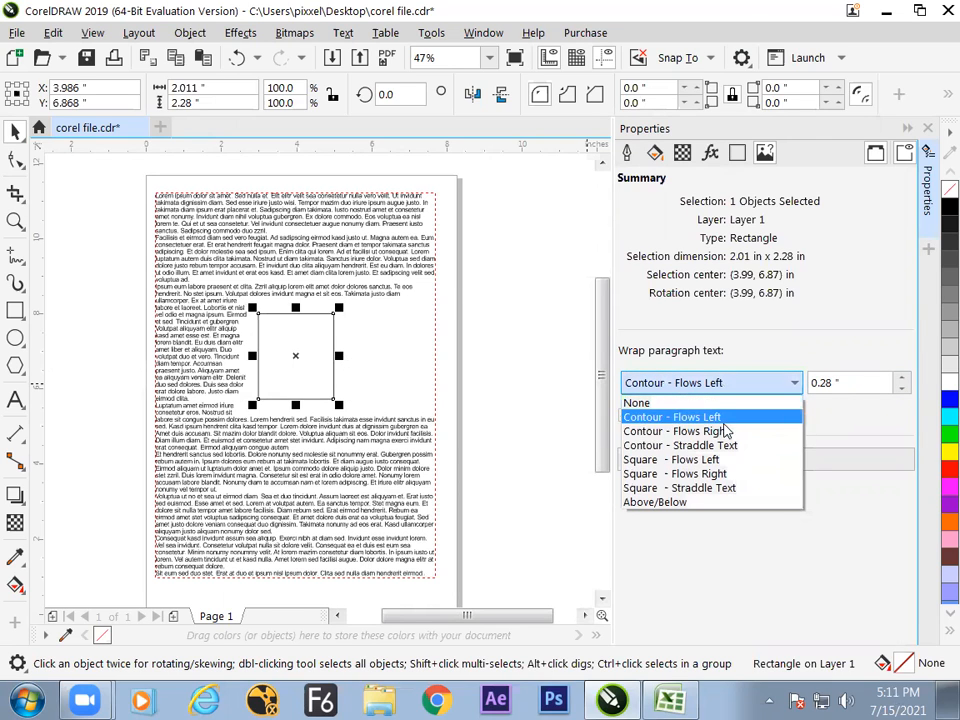
left_click(727, 430)
left_click(724, 390)
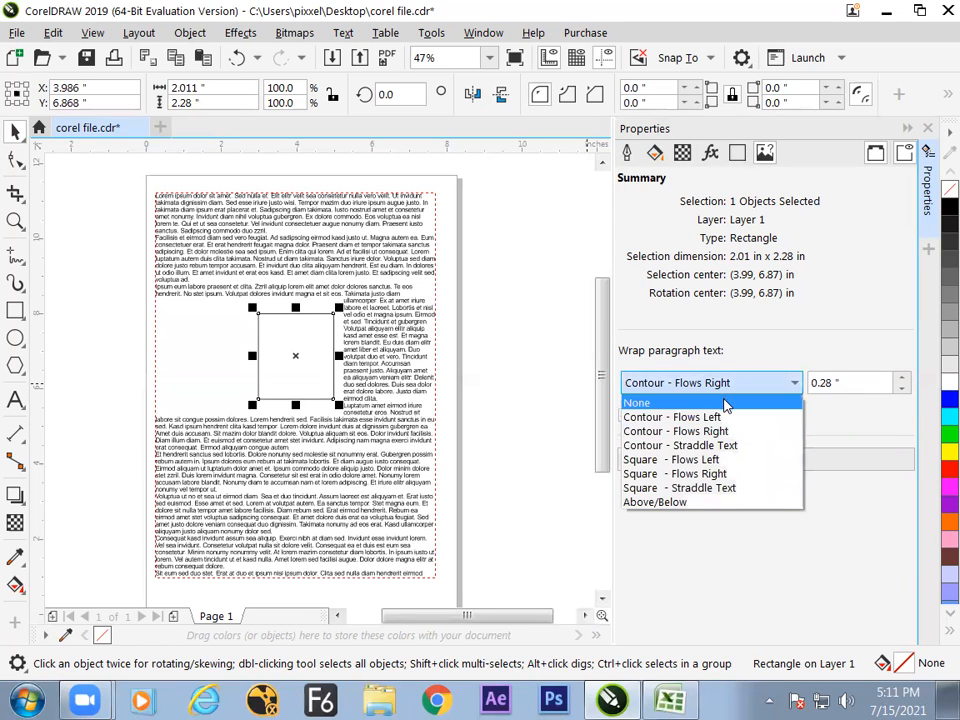
left_click(706, 494)
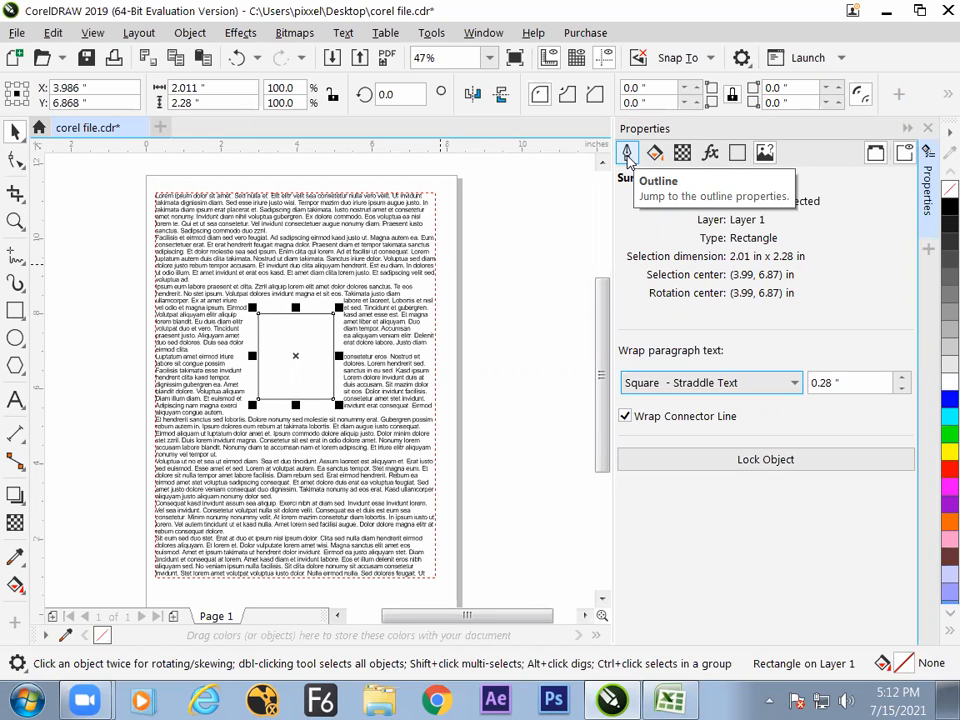
- Review the rectangle's bitmap effects, corner settings and summary properties
left_click(710, 154)
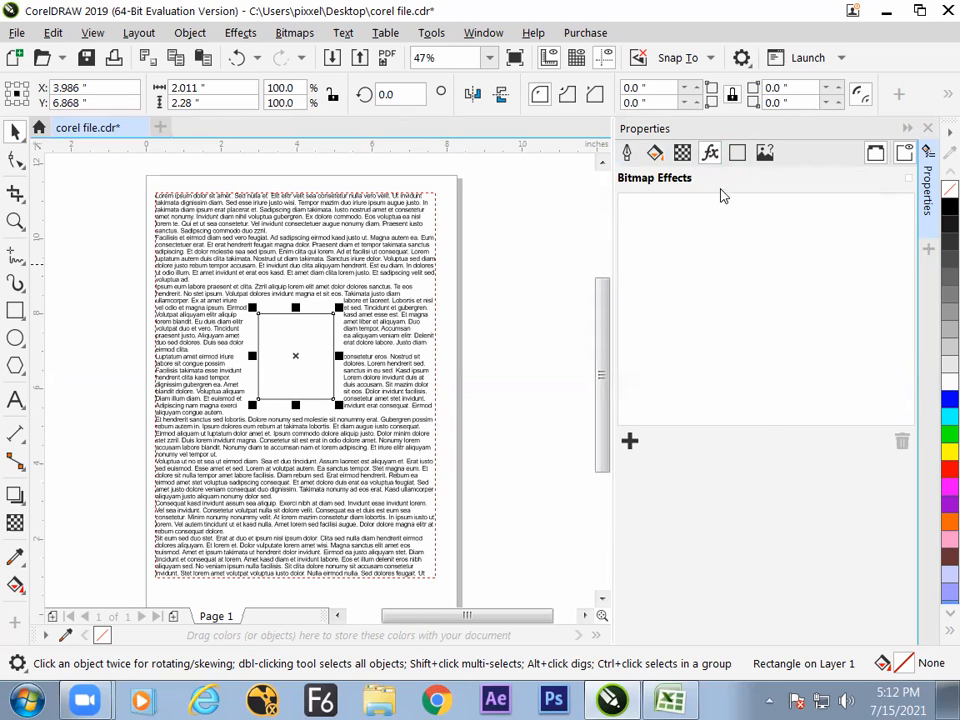
left_click(737, 157)
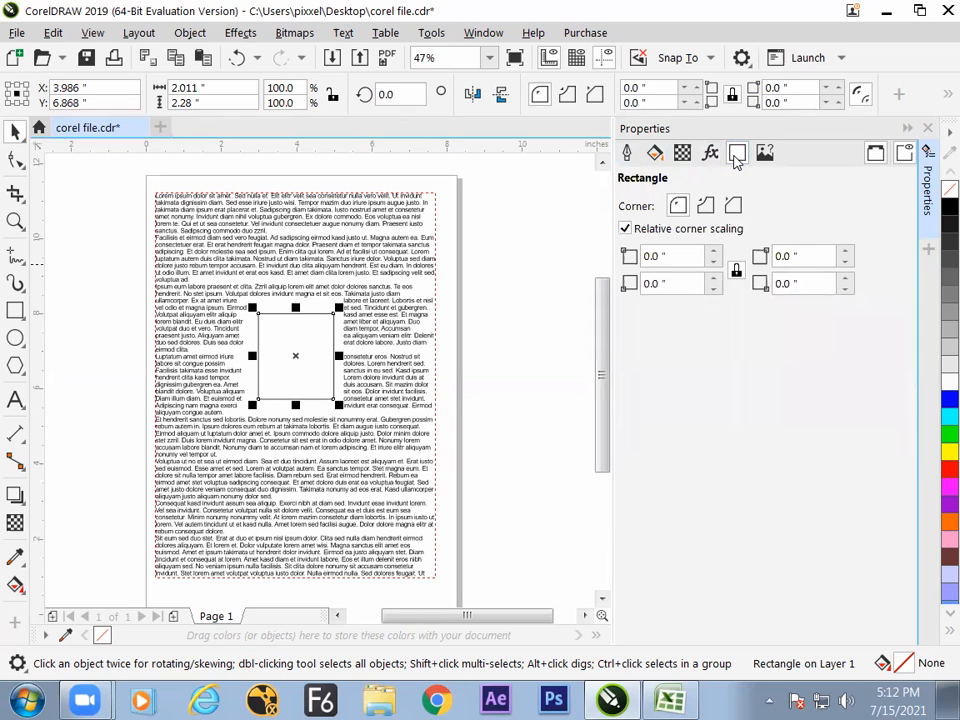
left_click(762, 155)
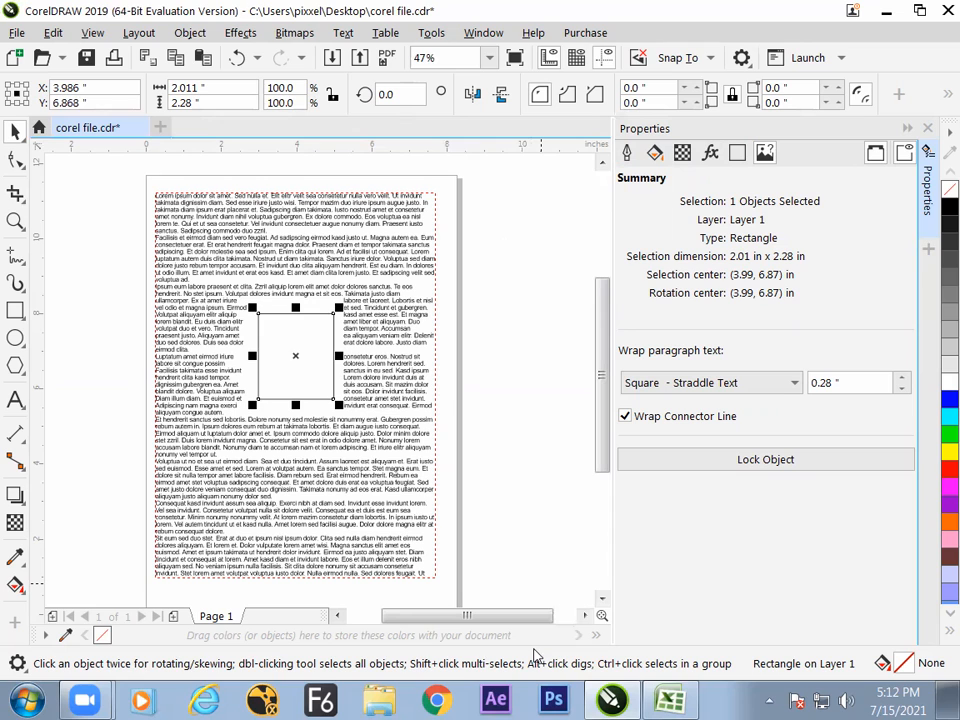
- Switch to the Excel notes and enter "text warp" in cell H96
left_click(670, 701)
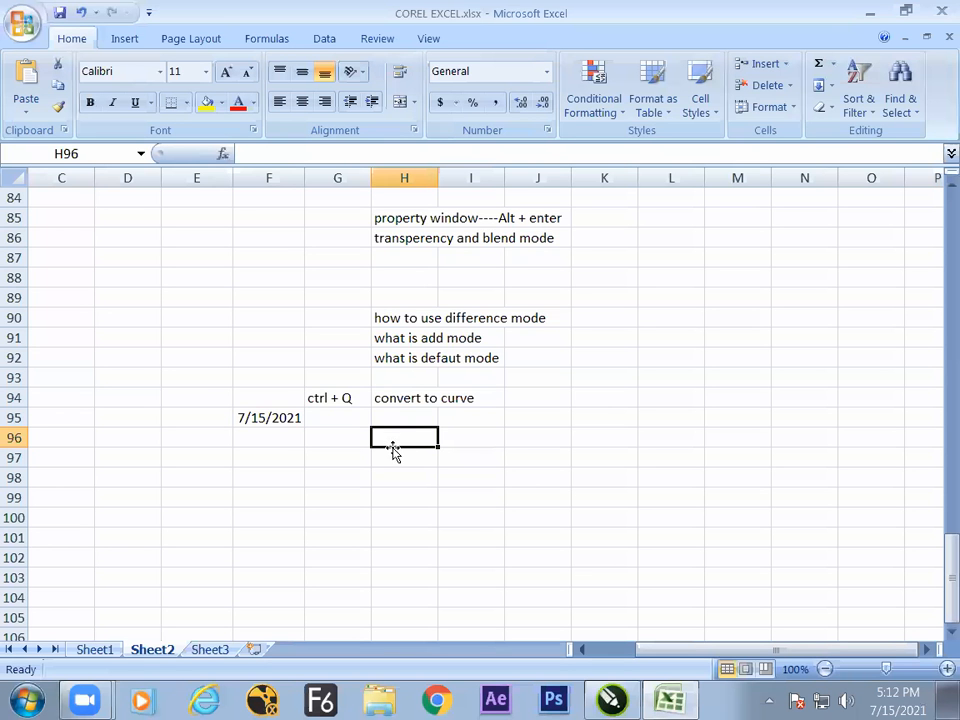
type("tex")
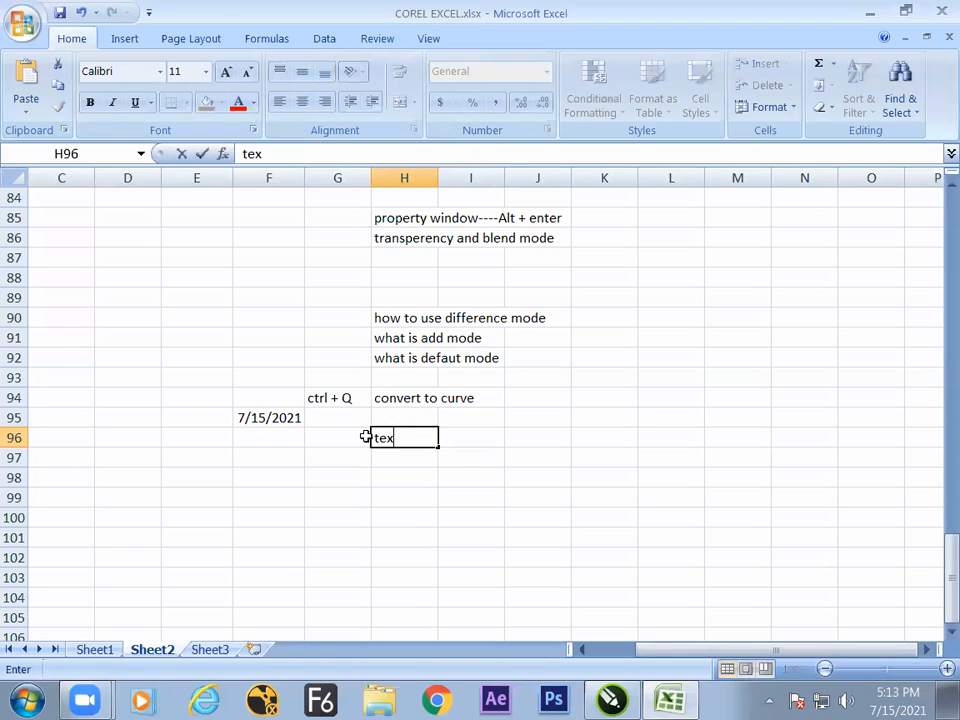
type("t w")
type("o")
key("BackSpace")
type("a")
key("Return")
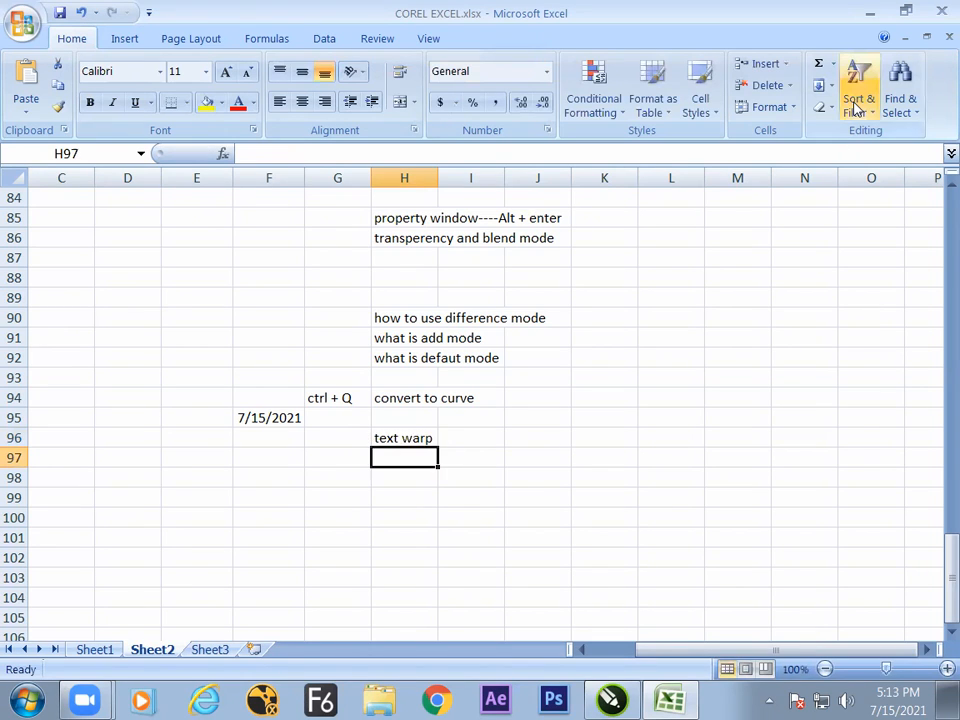
- Enter the note "in propery ducker at end" in cell I97
key("Right")
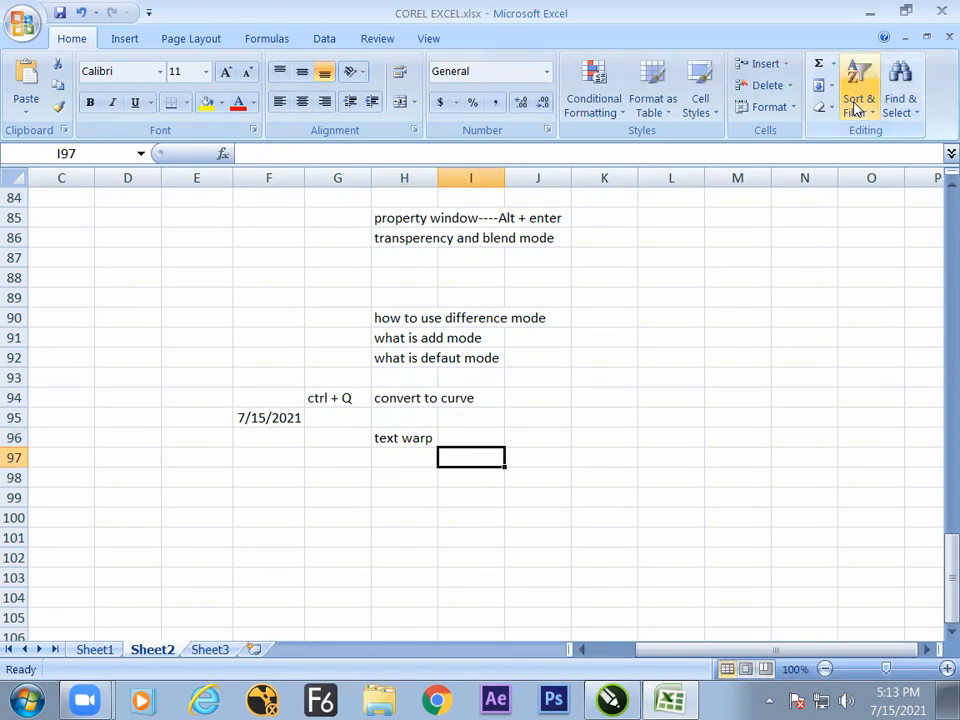
type("in pro")
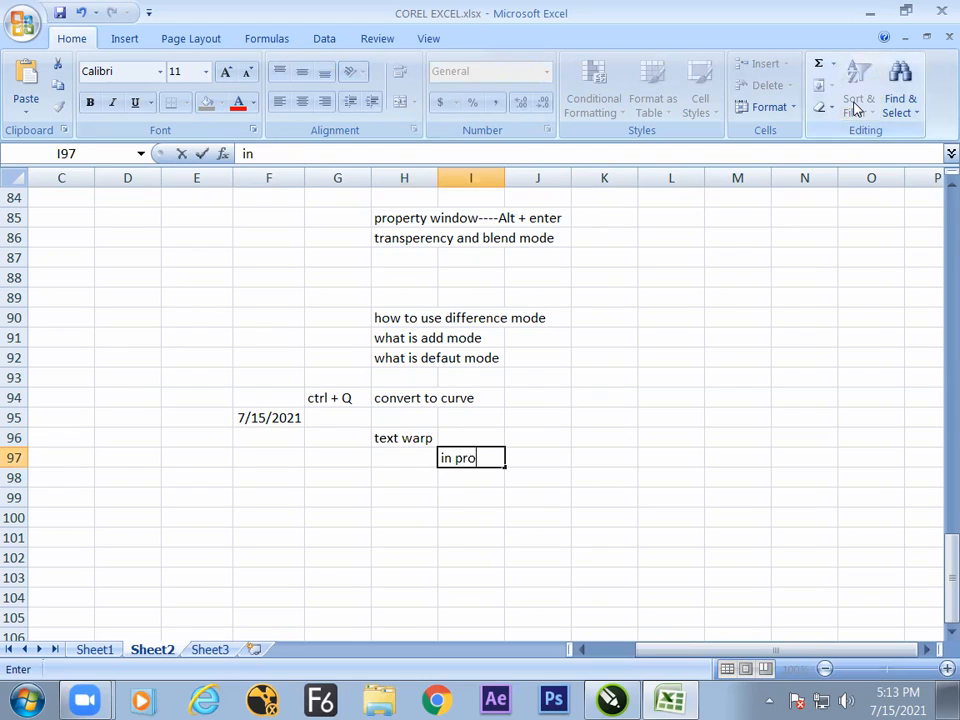
type("pery")
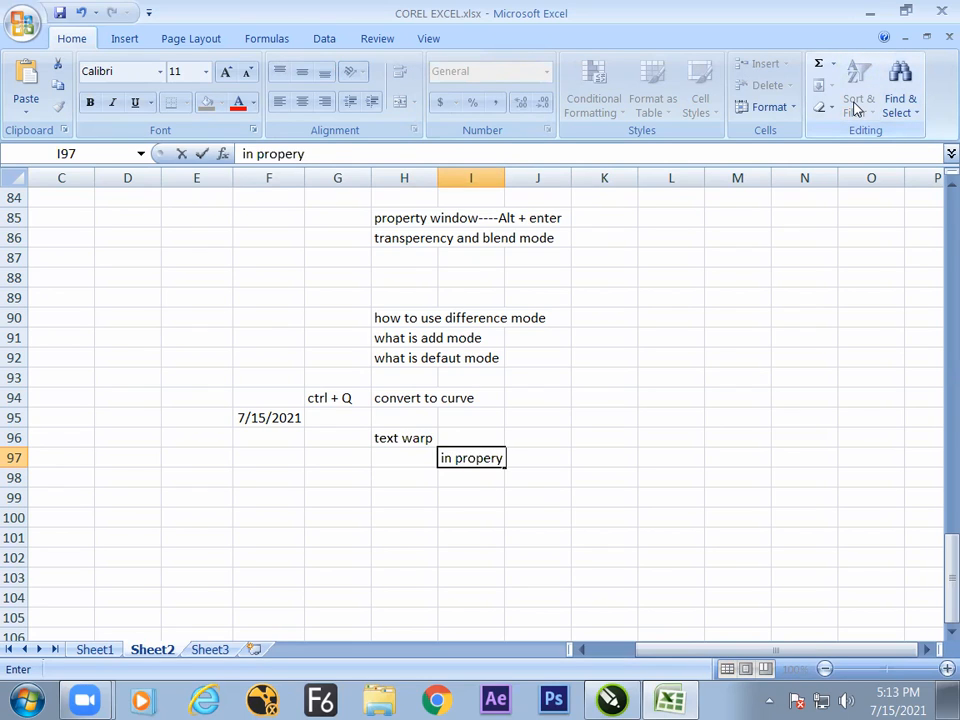
type(" ducker at end")
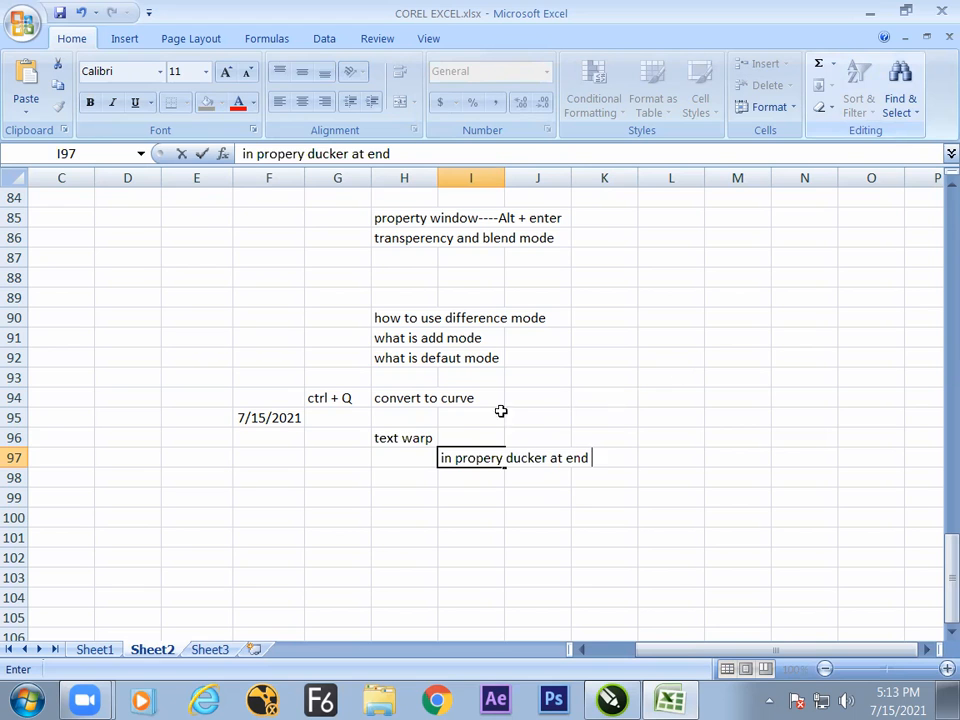
left_click(411, 437)
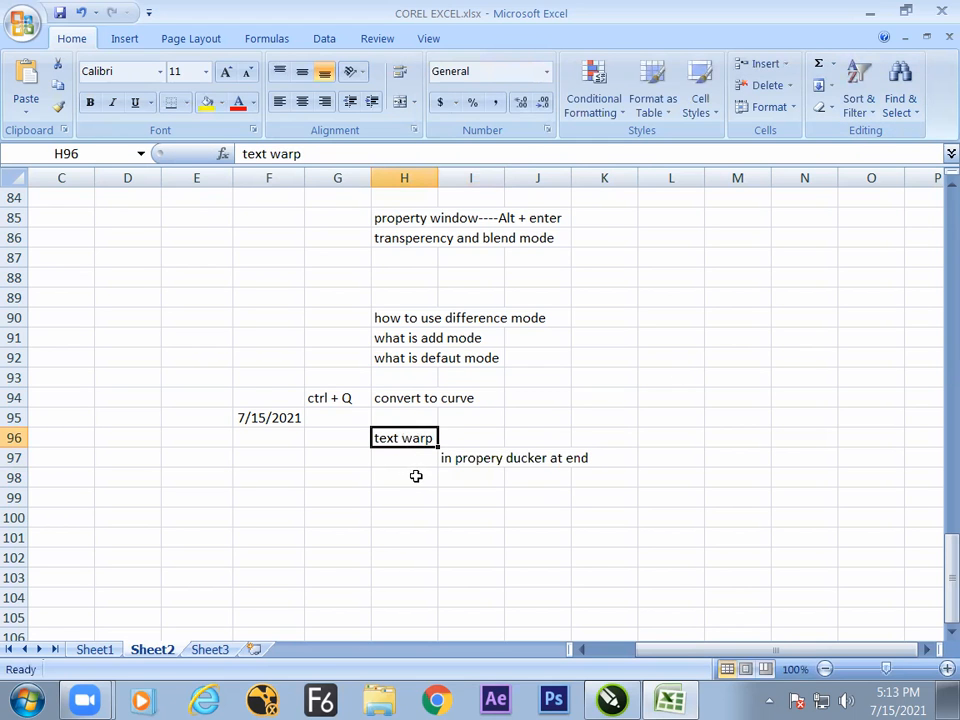
- Switch to CorelDRAW and select the text block to check its object type in the properties summary
key("alt+Tab")
left_click(461, 421)
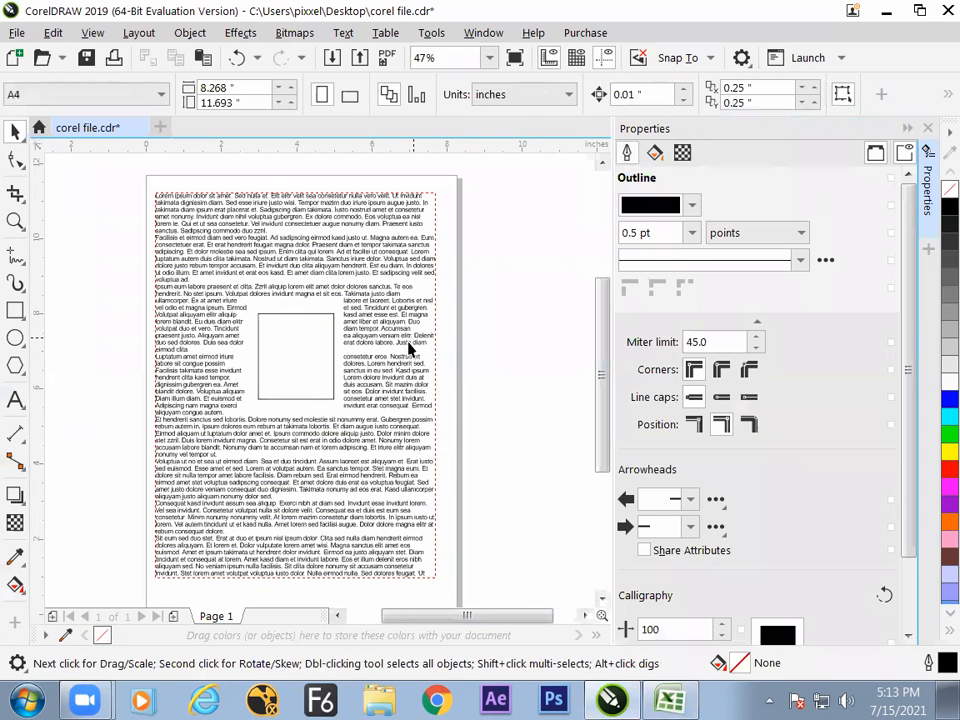
left_click(408, 348)
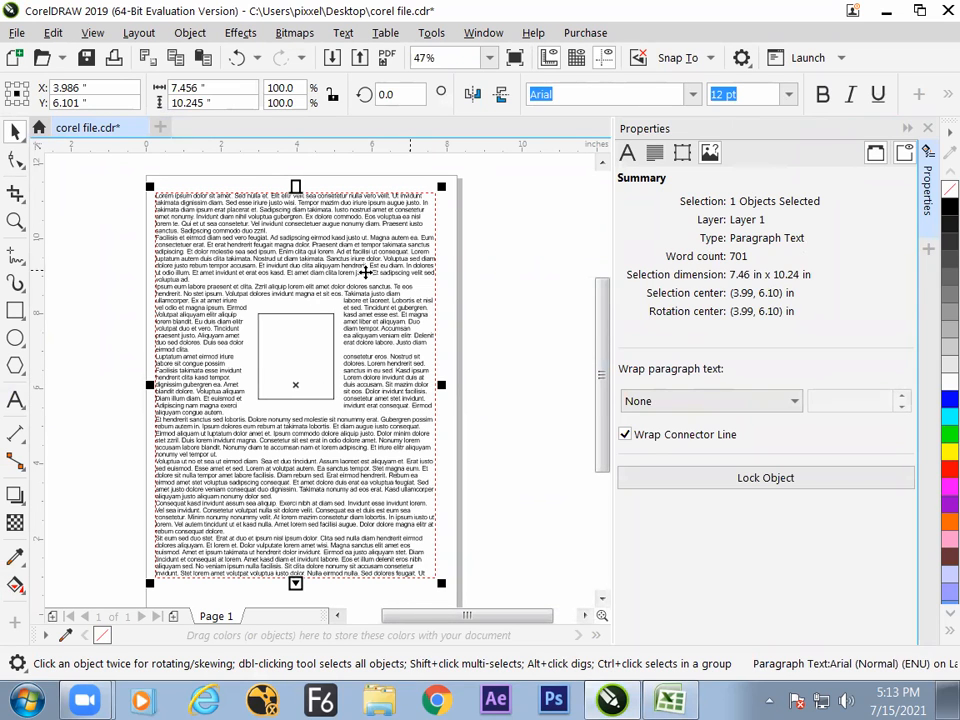
- Switch back to Excel and enter the note "( it react to paragraphic text)" in cell J98
key("alt+Tab")
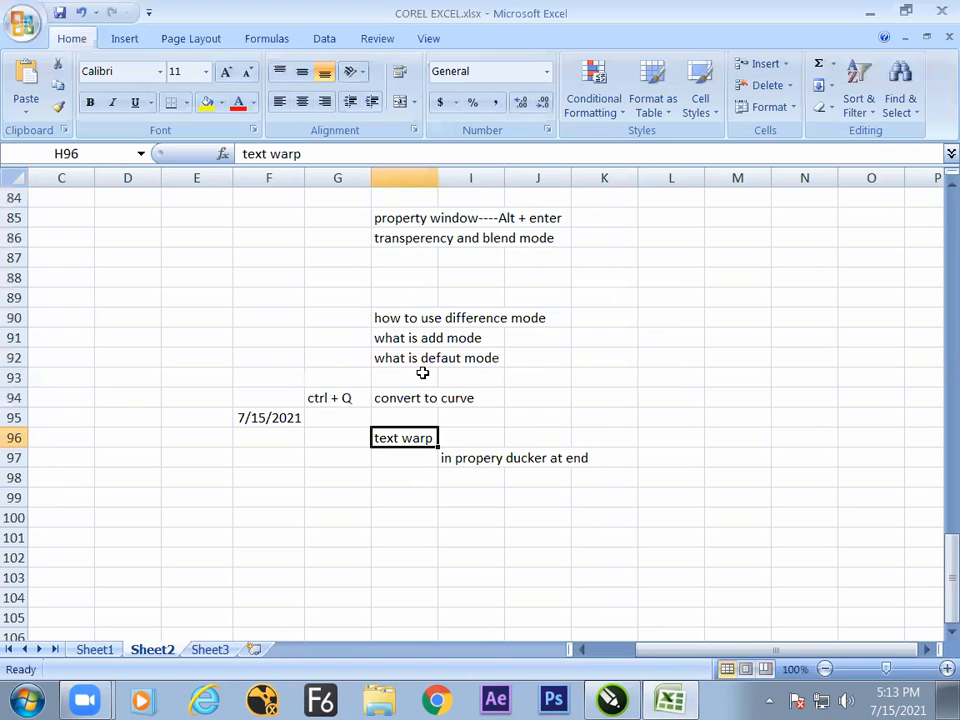
left_click(480, 494)
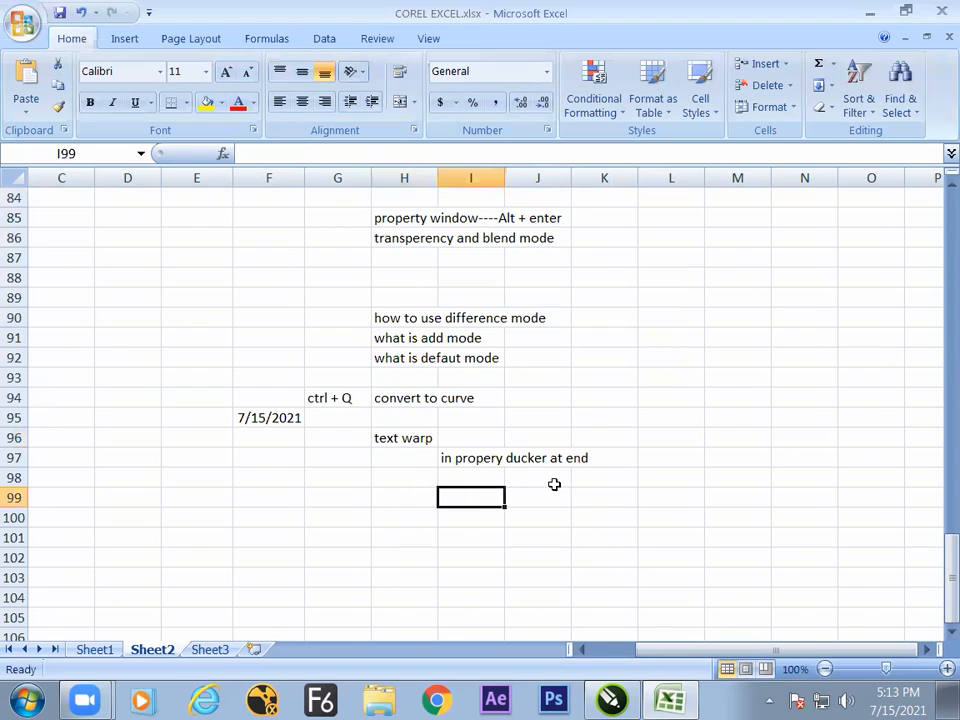
left_click(548, 482)
type("( it react to")
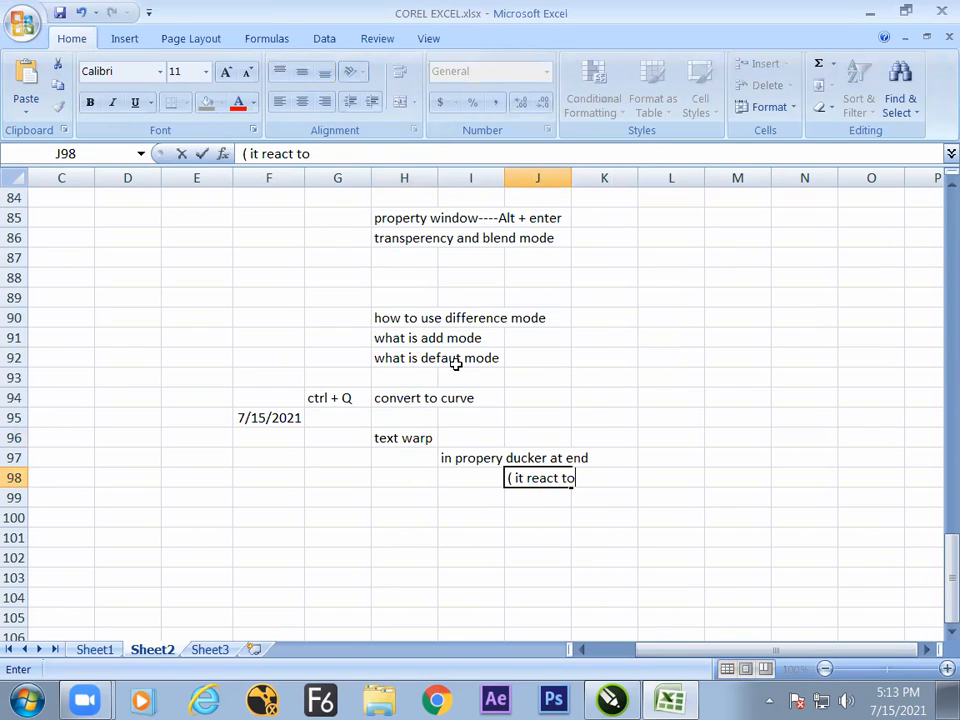
type(" parag")
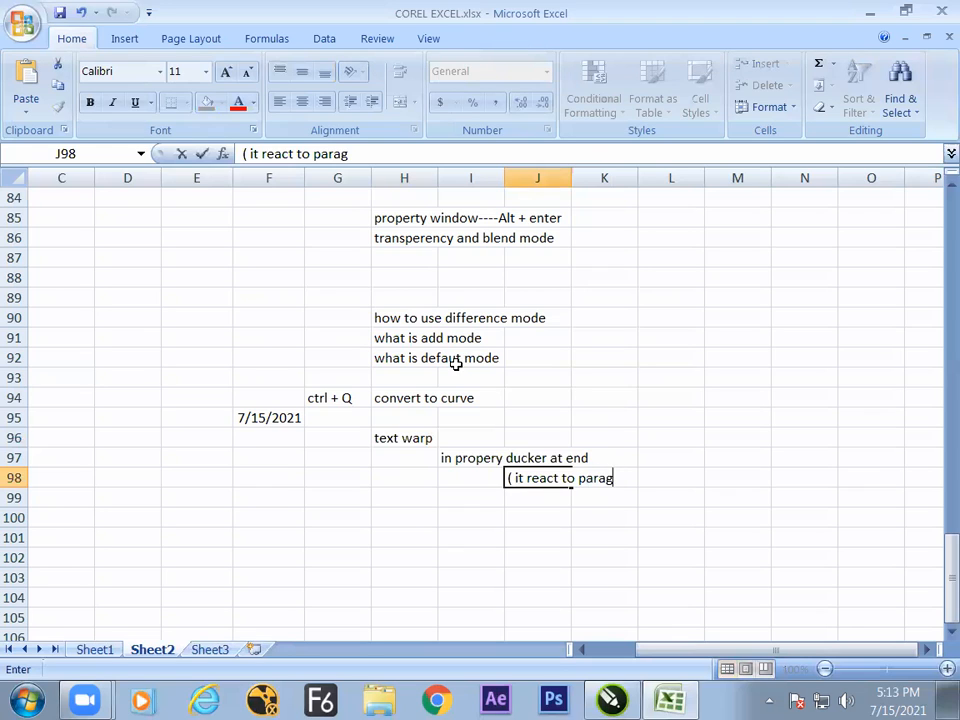
type("raphic te")
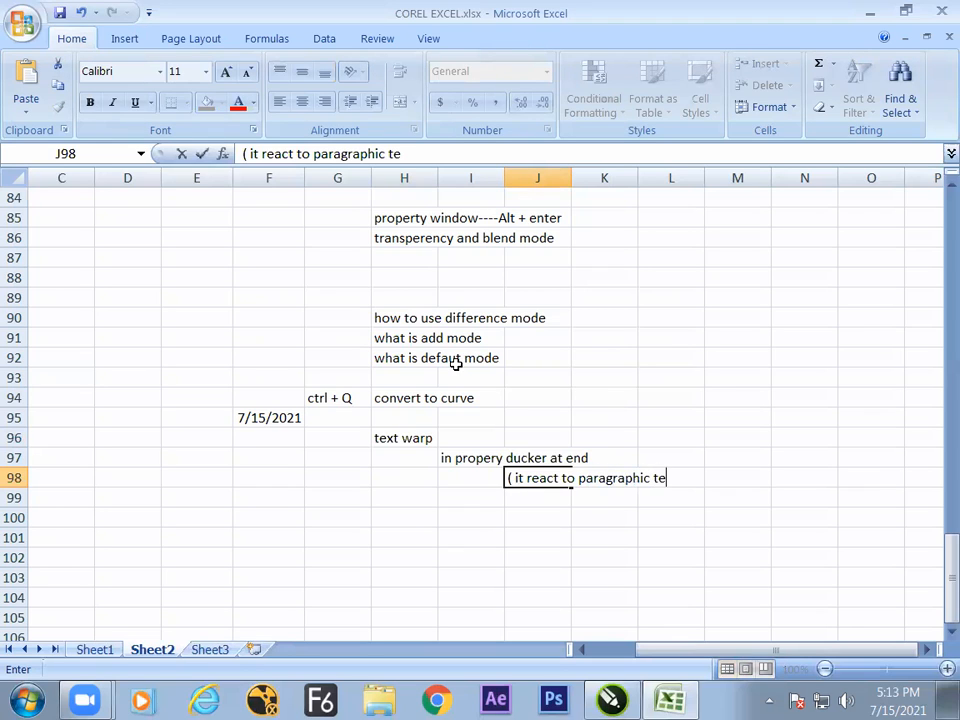
- Switch to CorelDRAW and convert the rectangle inside the text to curves
key("alt+Tab")
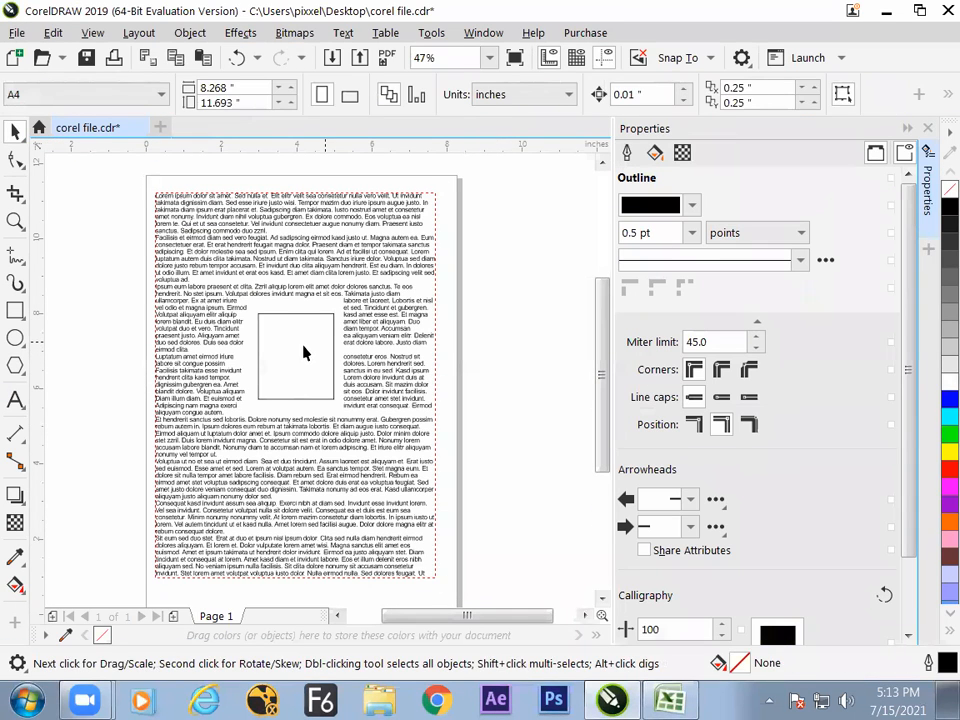
left_click(303, 348)
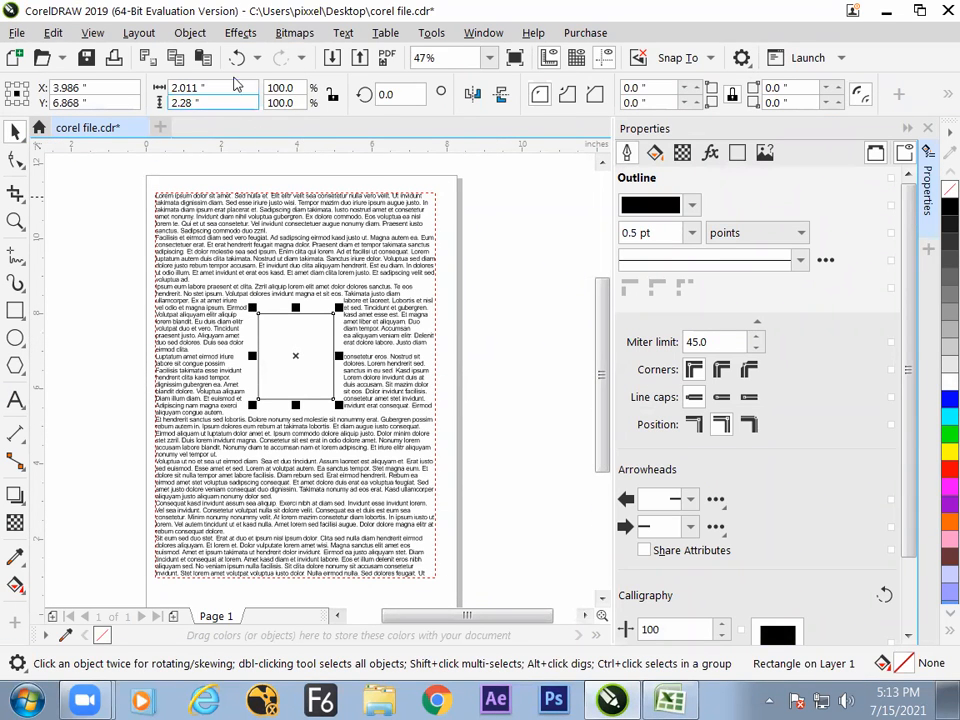
left_click(189, 32)
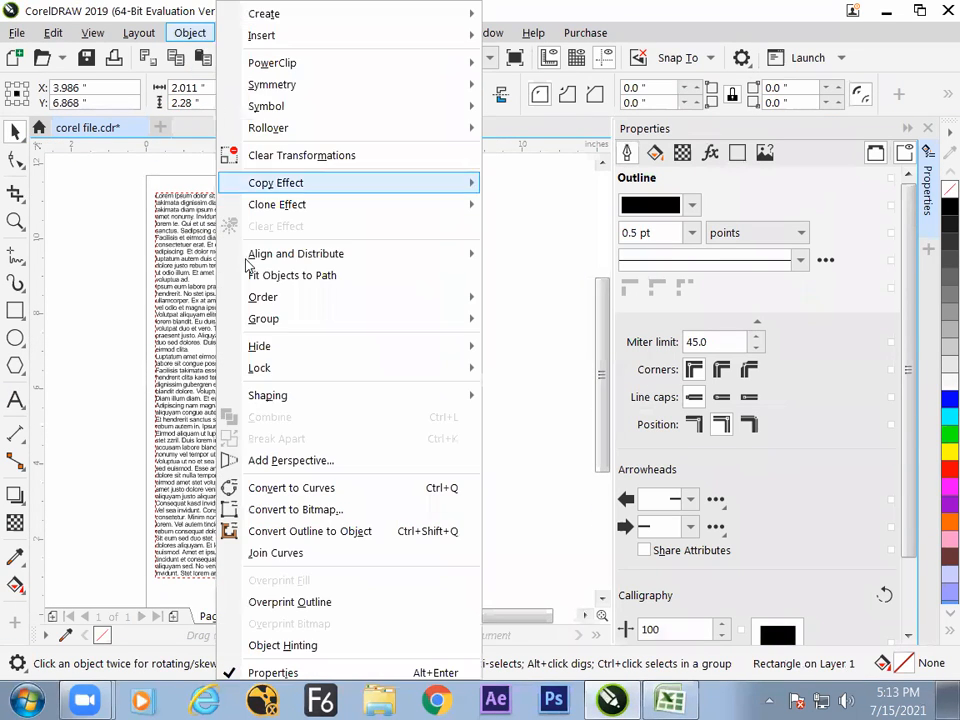
left_click(311, 490)
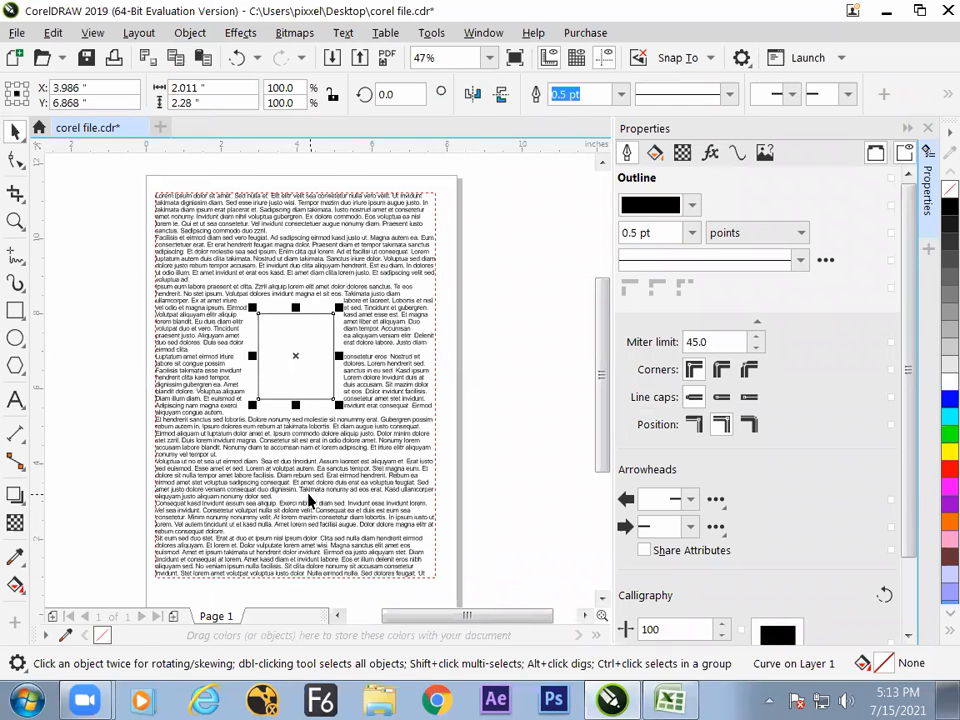
- Pull the converted rectangle's upper-right node up and outward with the Shape tool, making the shape about 3.25 by 4.06 inches
left_click_drag(315, 339, 380, 244)
left_click(15, 160)
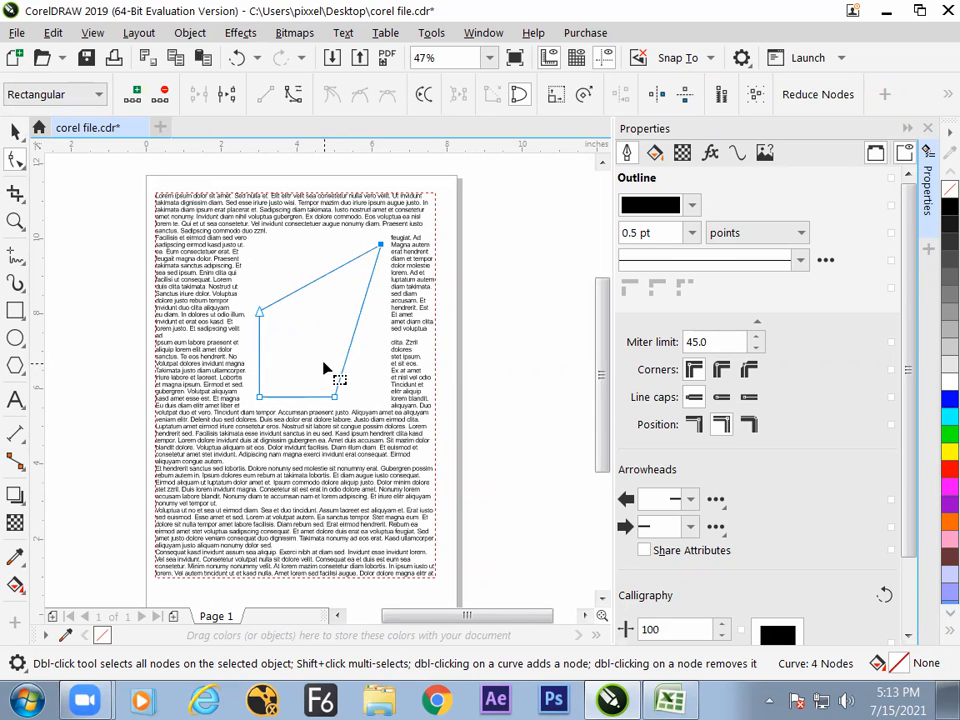
left_click(15, 130)
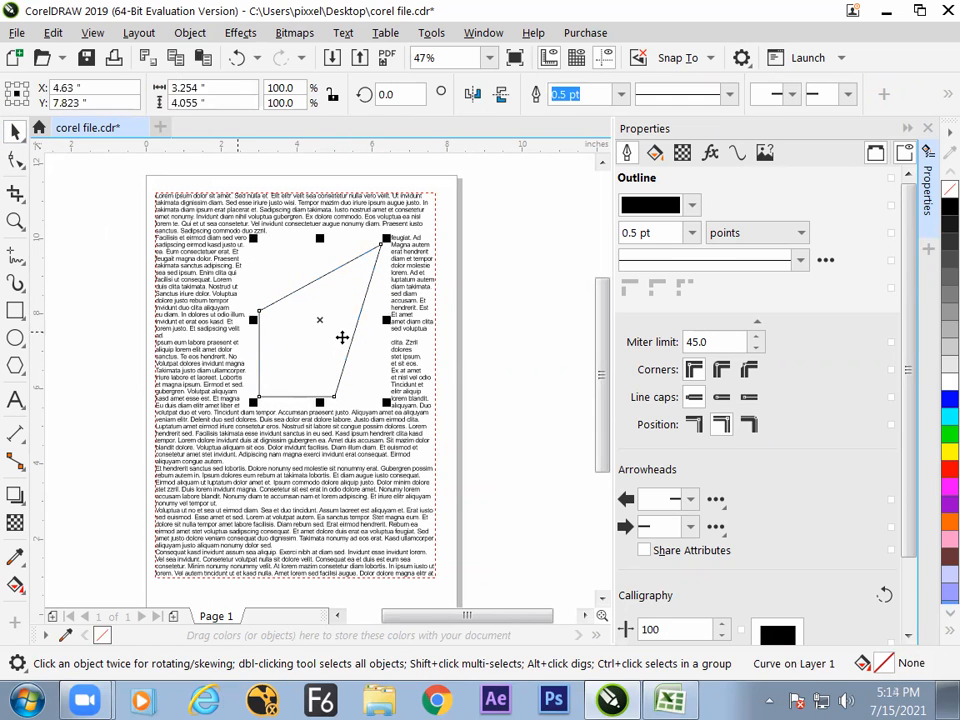
- Set the reshaped curve's paragraph text wrap to Contour - Straddle Text
left_click(487, 310)
left_click(317, 349)
left_click(765, 152)
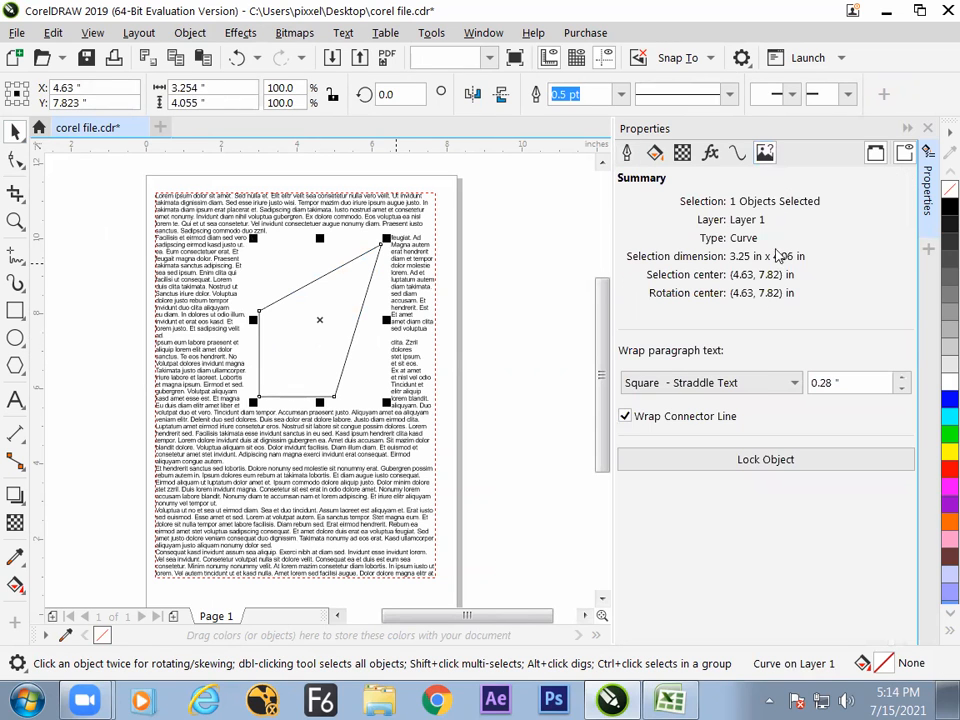
left_click(759, 385)
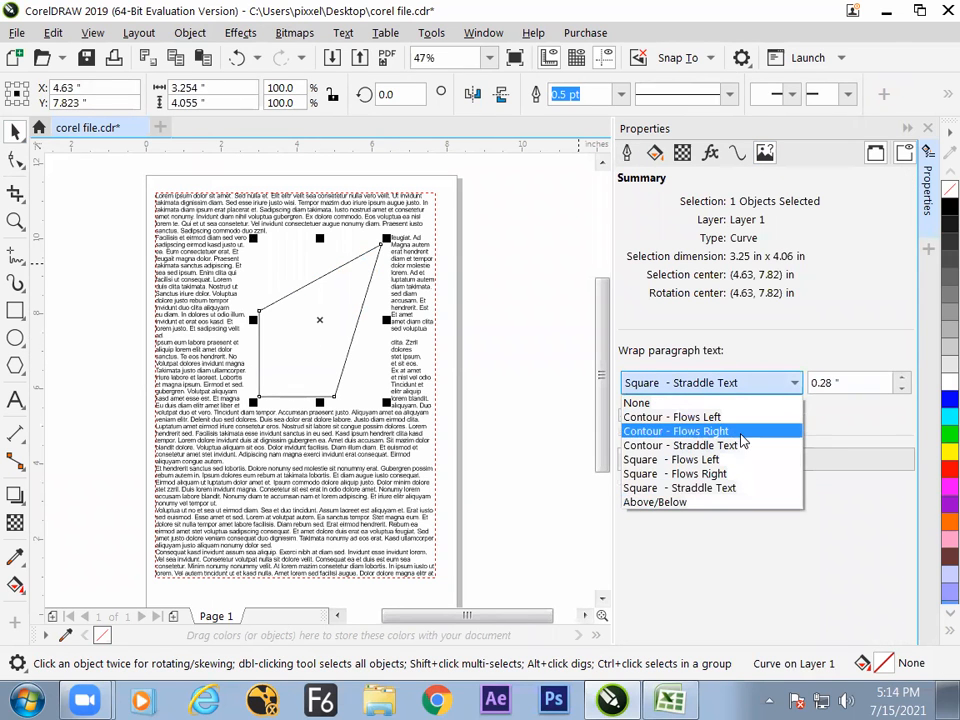
left_click(680, 446)
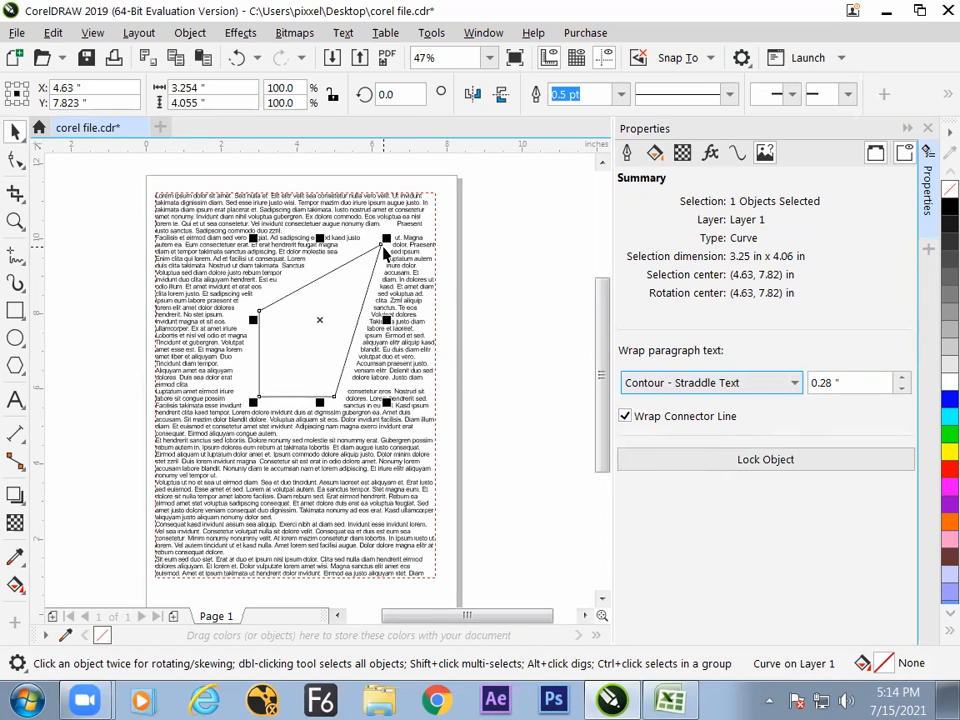
- Move the curve's upper-right, lower-right and upper-left nodes to stretch it into an irregular quadrilateral about 4.52 by 8.47 inches
left_click(15, 160)
left_click_drag(381, 245, 403, 259)
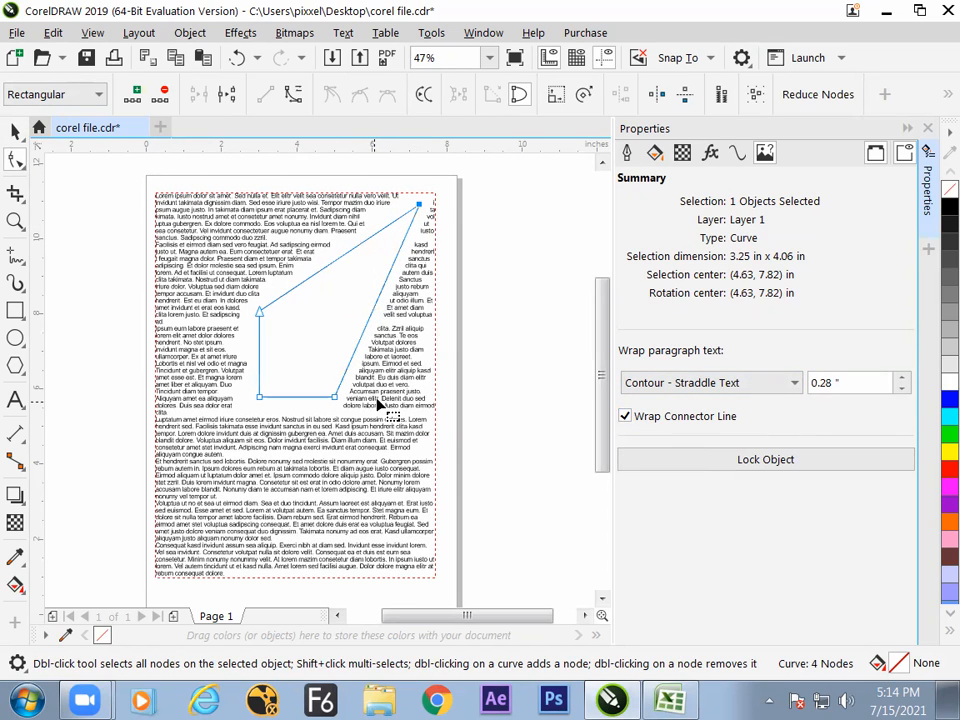
left_click_drag(420, 204, 429, 193)
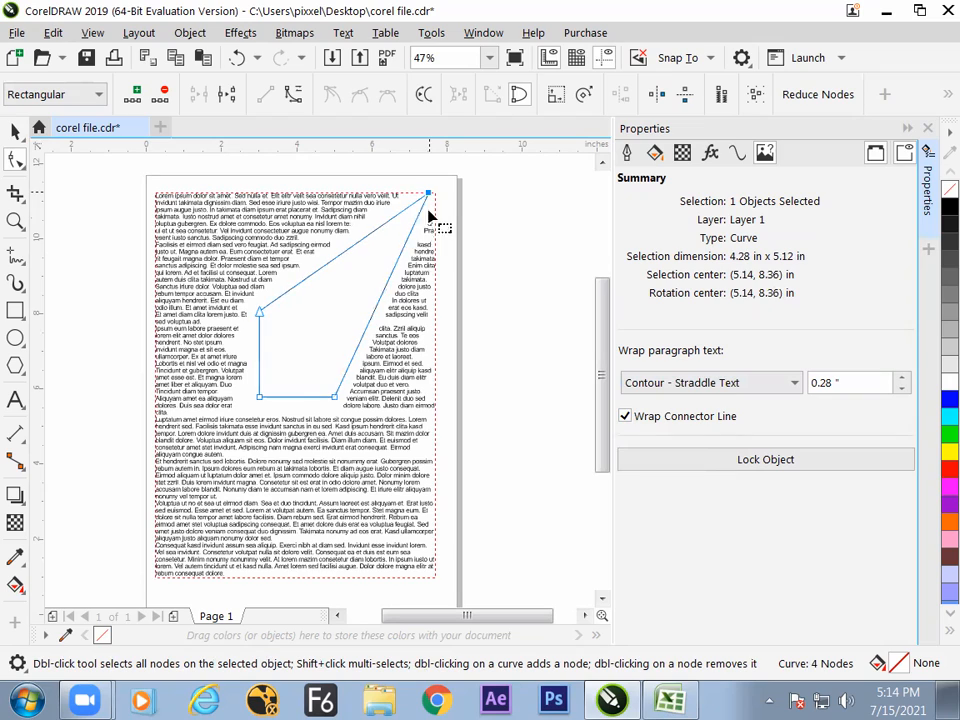
left_click_drag(334, 397, 347, 511)
left_click_drag(259, 312, 268, 261)
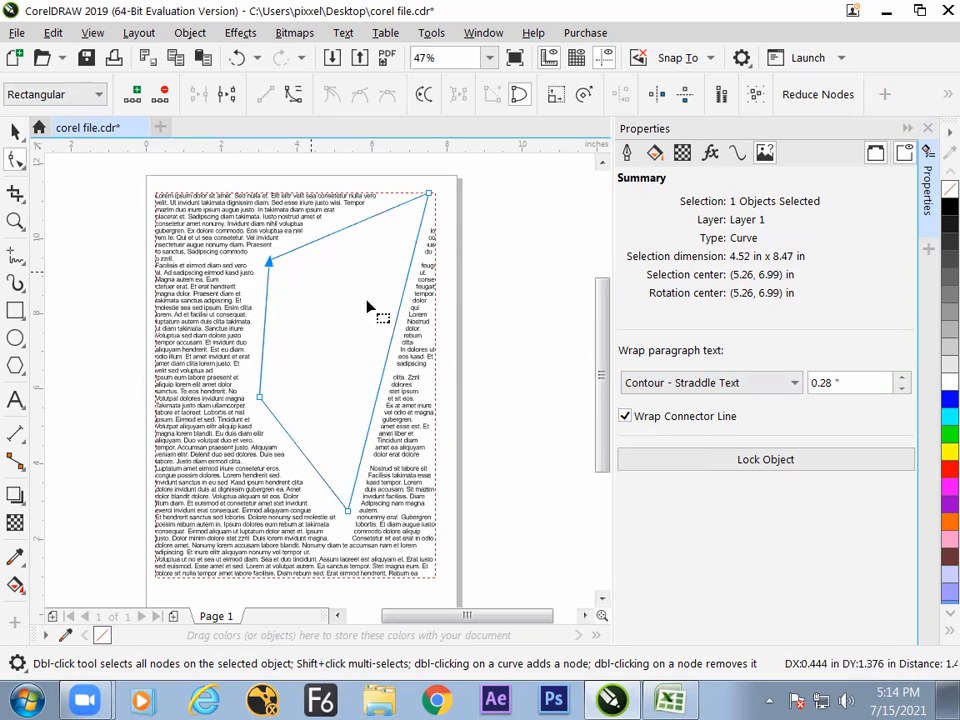
left_click(477, 269)
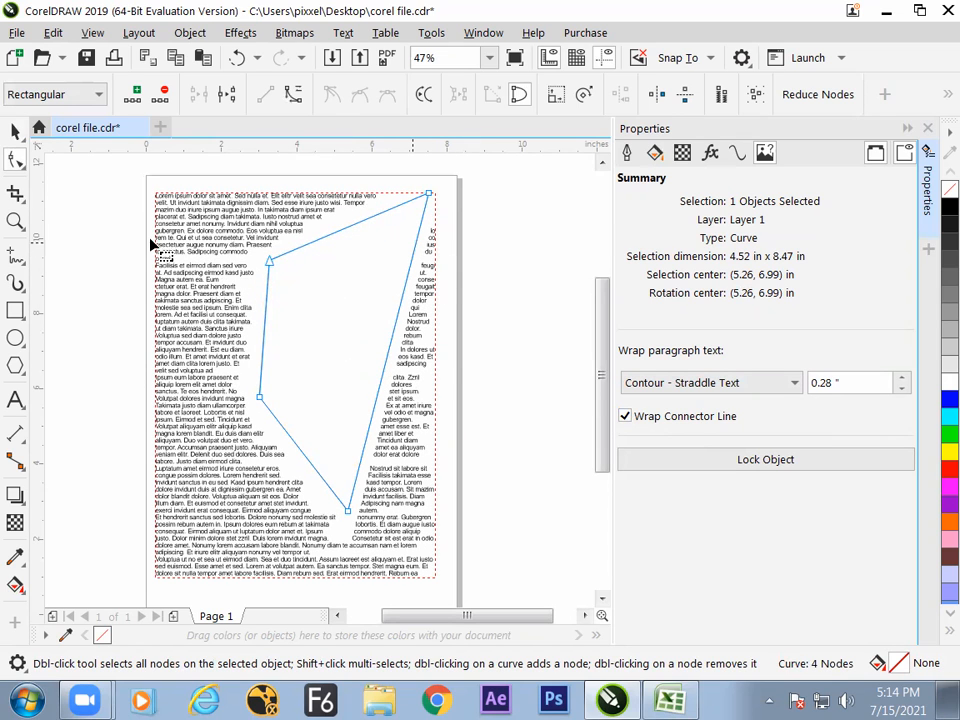
left_click(421, 373)
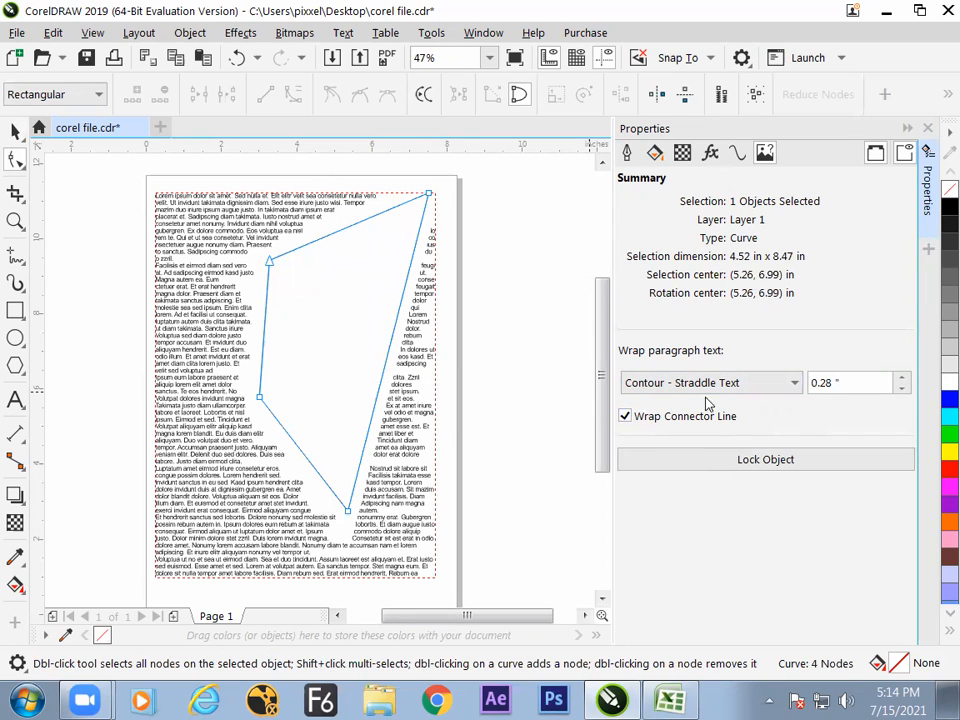
- Switch to Excel and enter the note "counter stedle text" in cell K99, checking the wrap option's name in CorelDRAW
key("alt+Tab")
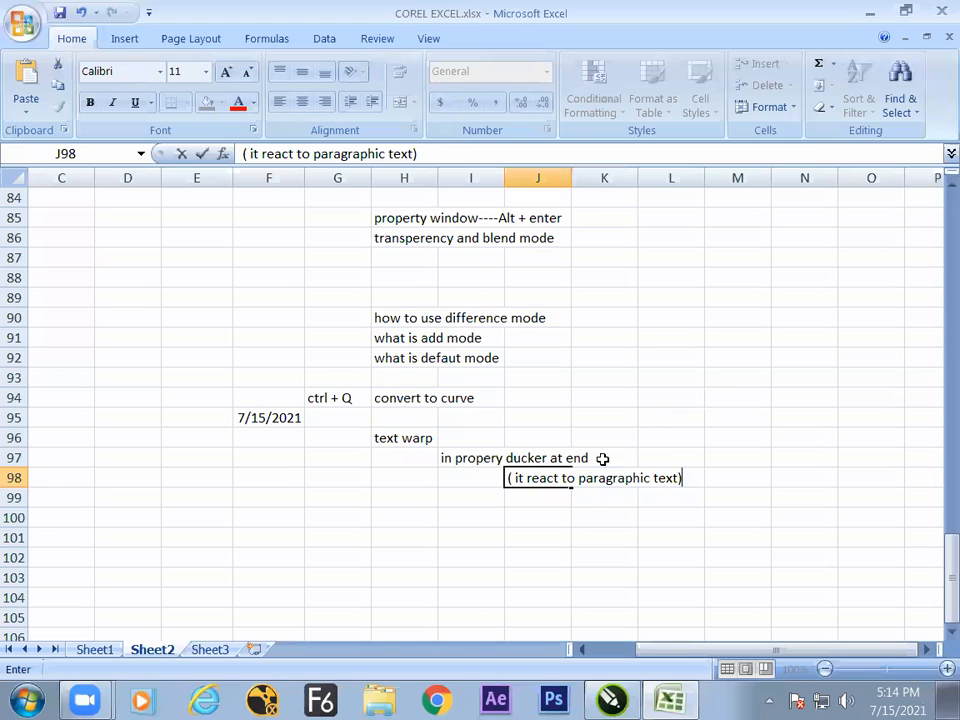
left_click(612, 517)
left_click(607, 505)
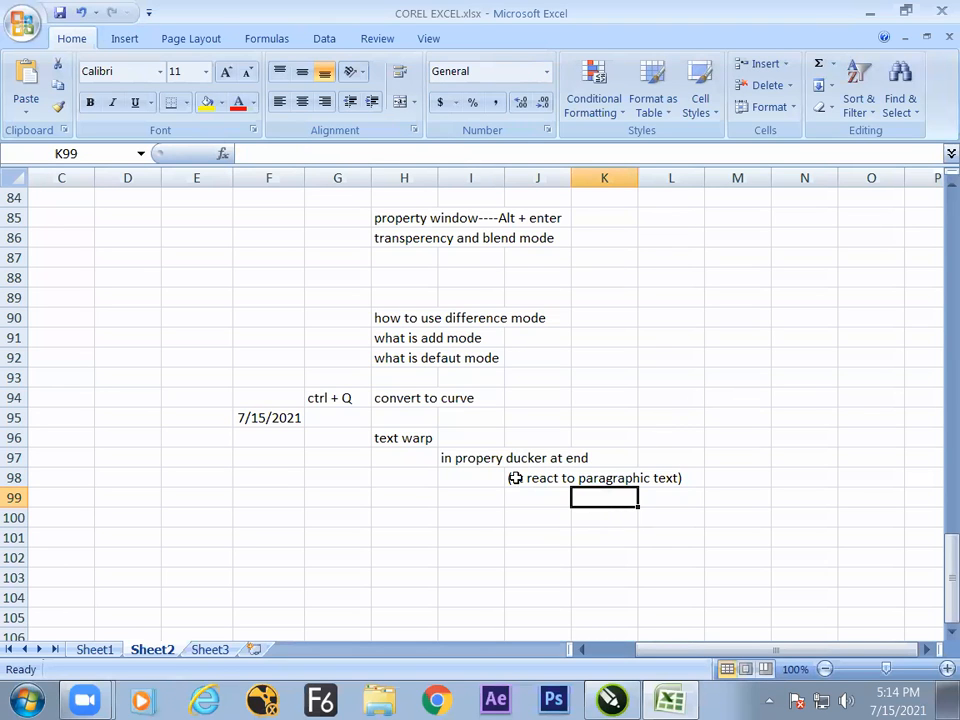
type("counter stedle")
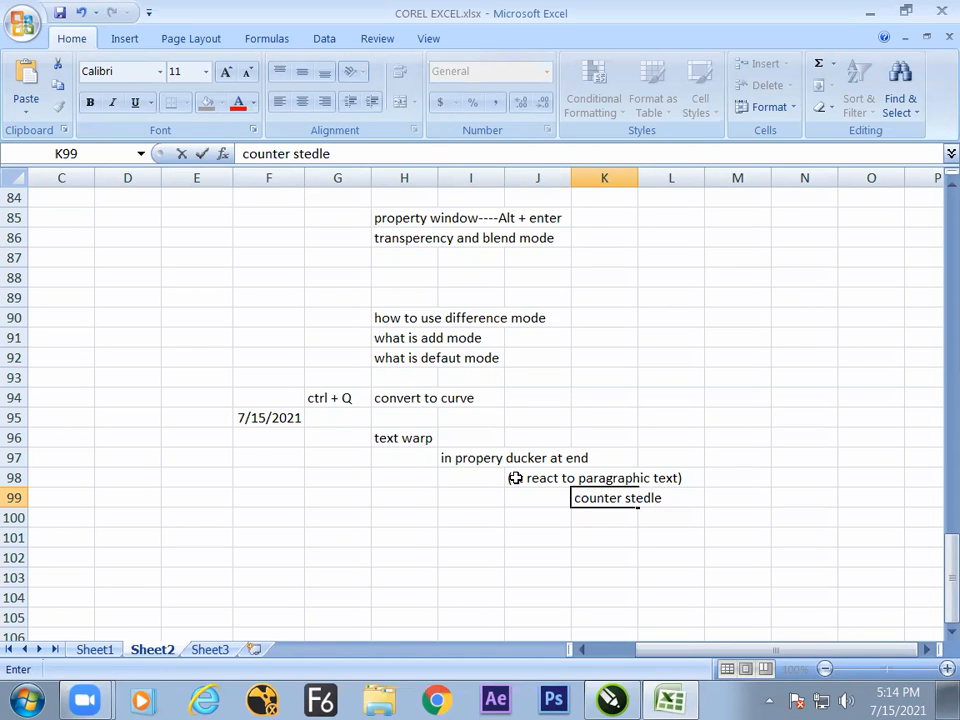
key("alt+Tab")
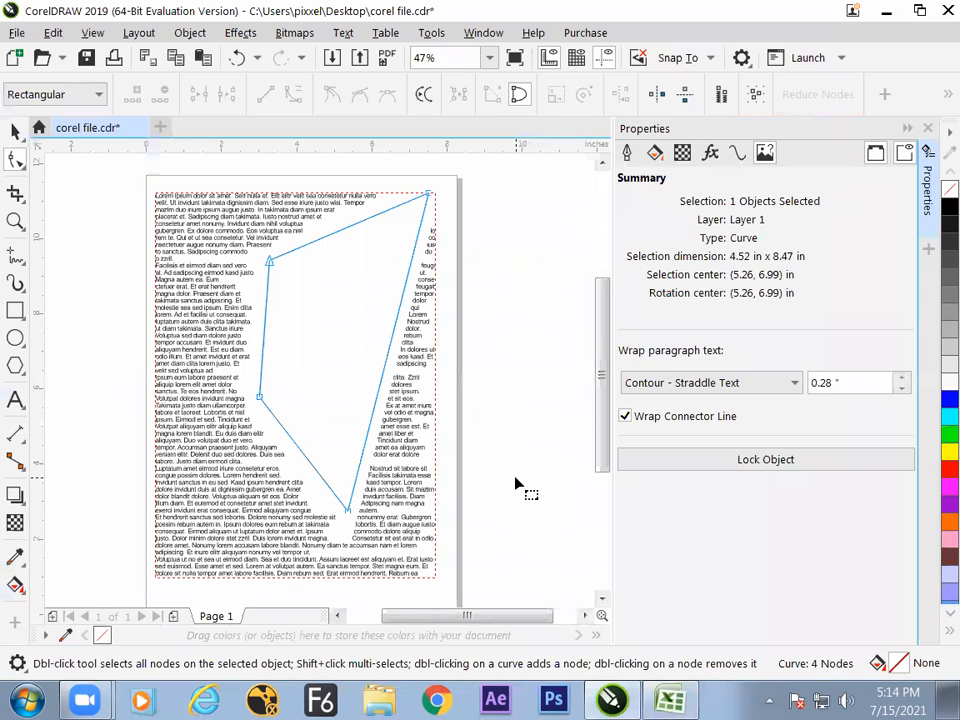
key("alt+Tab")
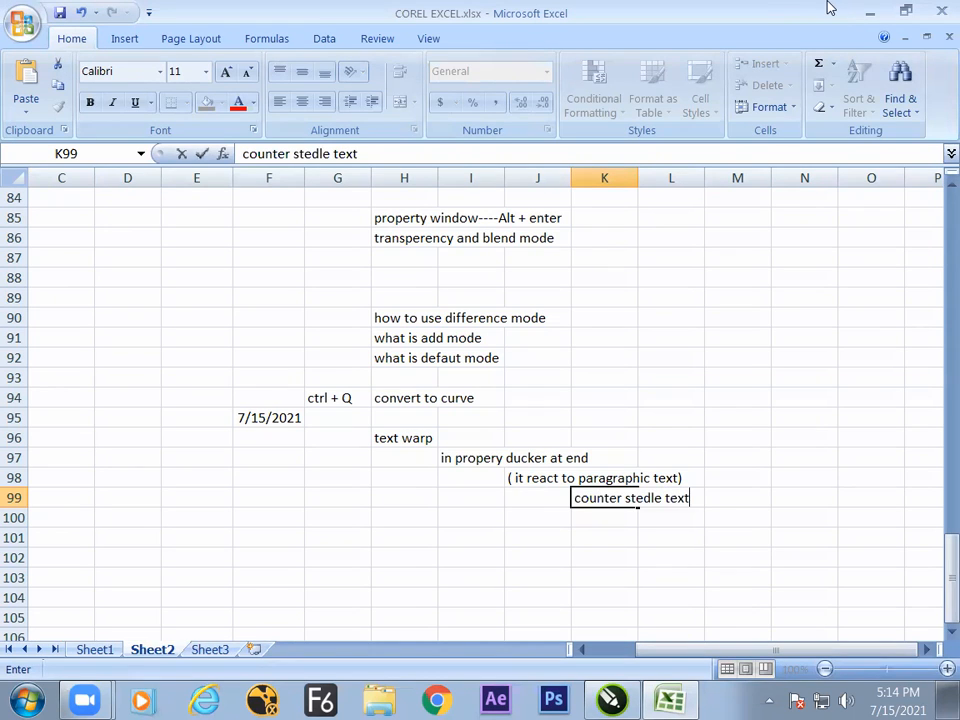
key("Left")
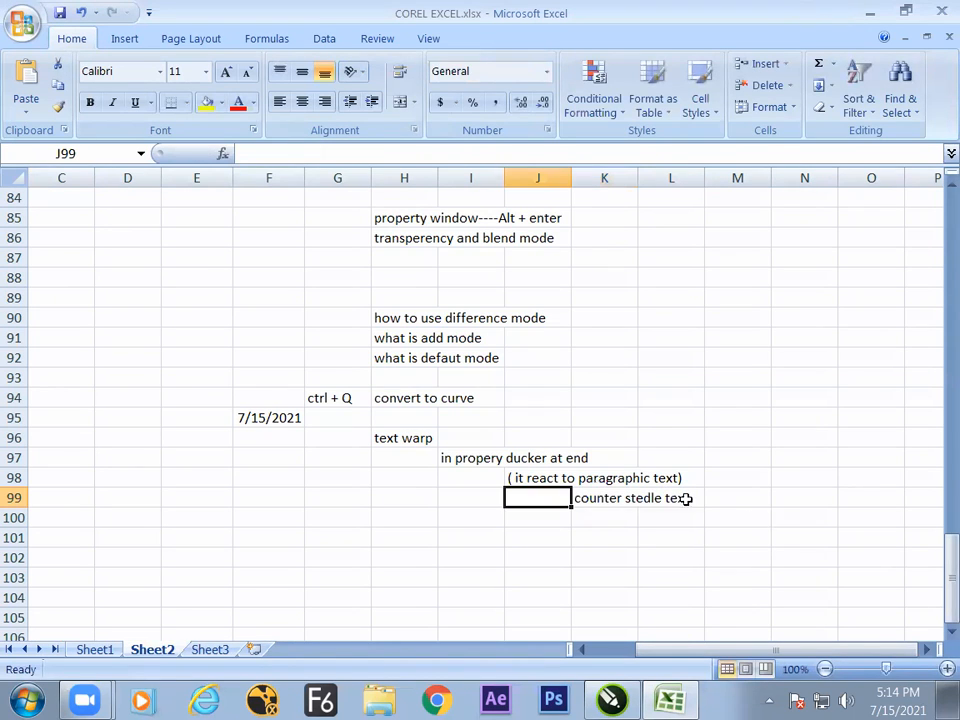
- Correct the note in cell K99 to read "counter steddle text"
left_click(612, 498)
key("F2")
left_click(645, 497)
type("d")
left_click(634, 538)
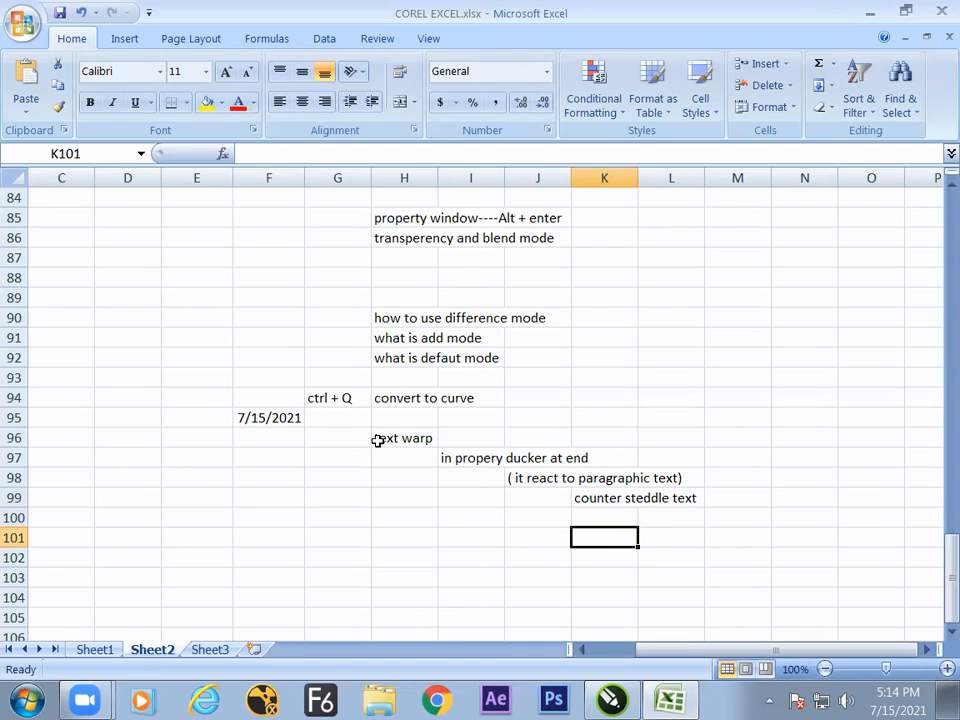
- Switch to CorelDRAW, add a right-edge node, and reshape the wrapped curve's nodes into a pentagon about 5.52 by 7.63 inches
key("alt+Tab")
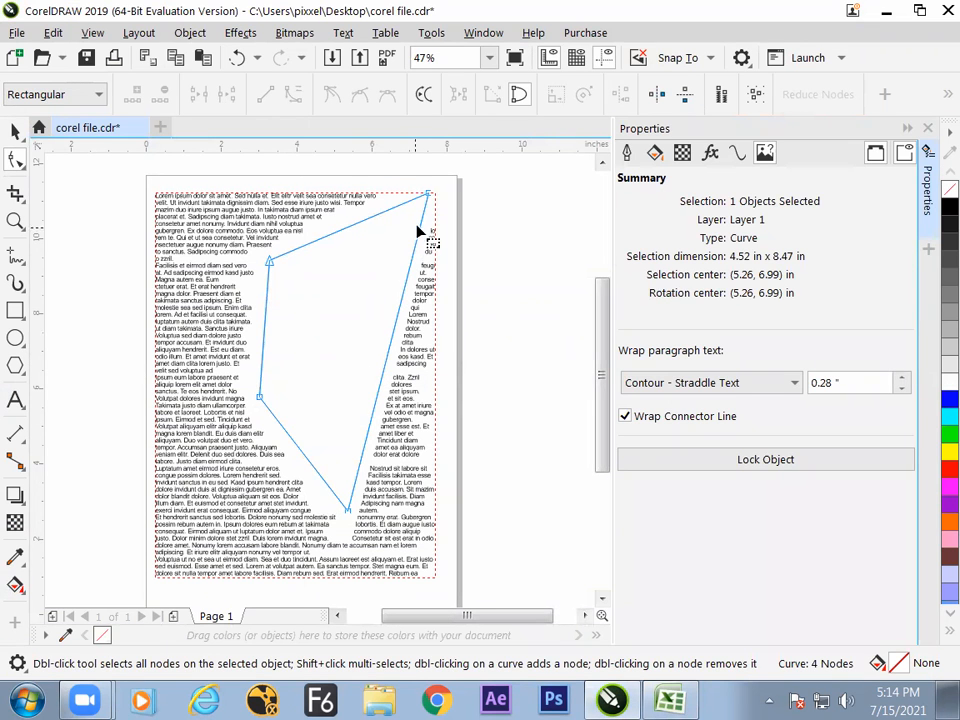
left_click(428, 194)
left_click_drag(428, 194, 425, 223)
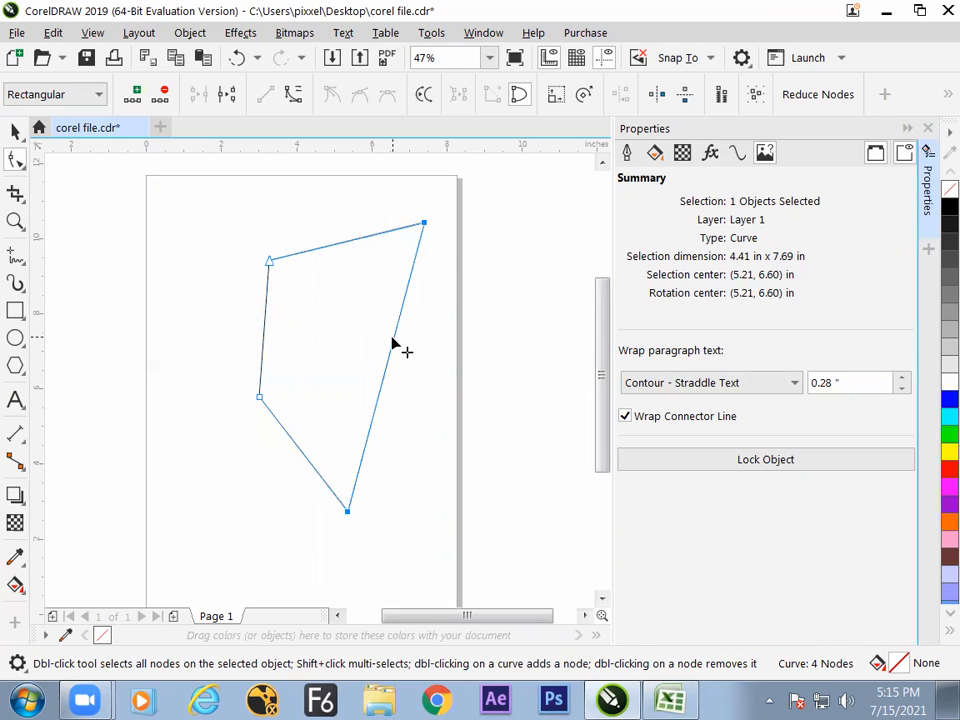
double_click(394, 340)
left_click_drag(394, 340, 429, 416)
left_click_drag(351, 522, 307, 510)
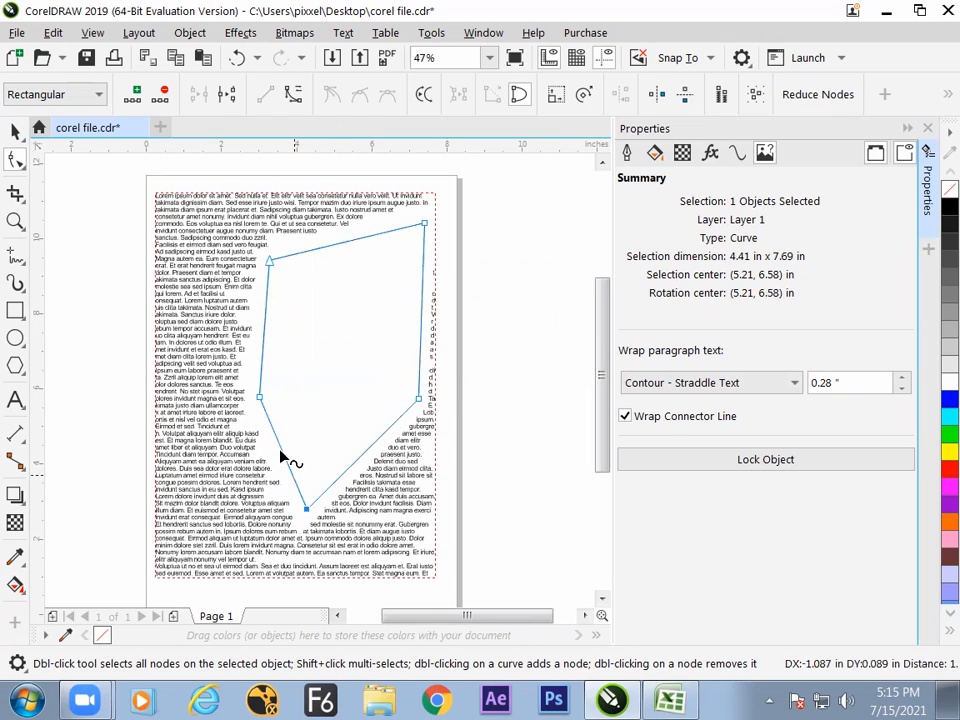
left_click_drag(258, 398, 218, 396)
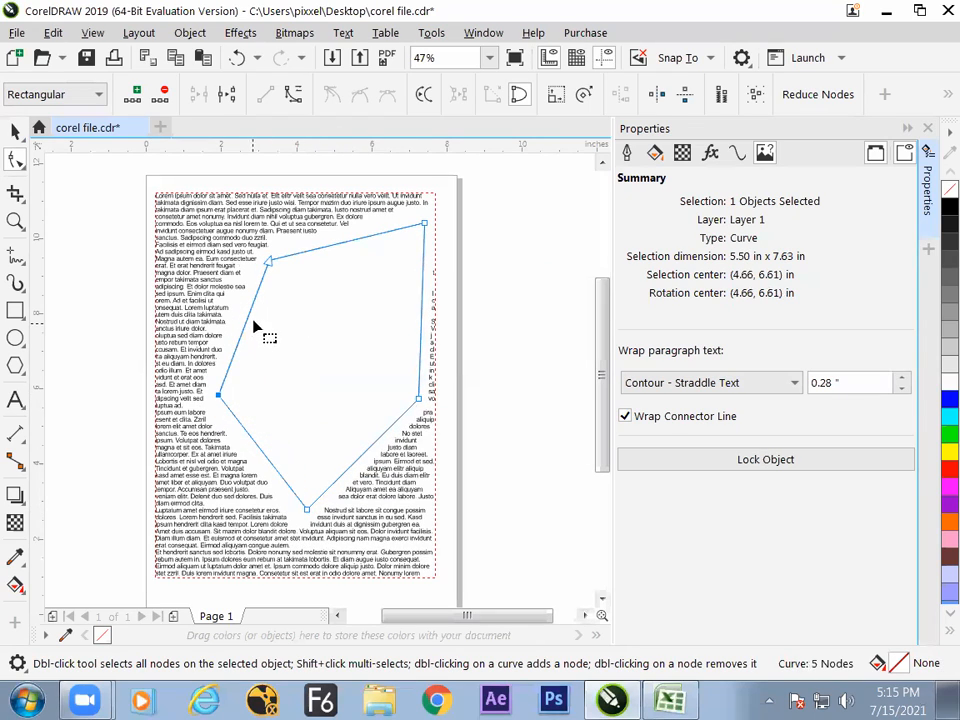
left_click_drag(268, 262, 261, 254)
left_click_drag(422, 224, 423, 224)
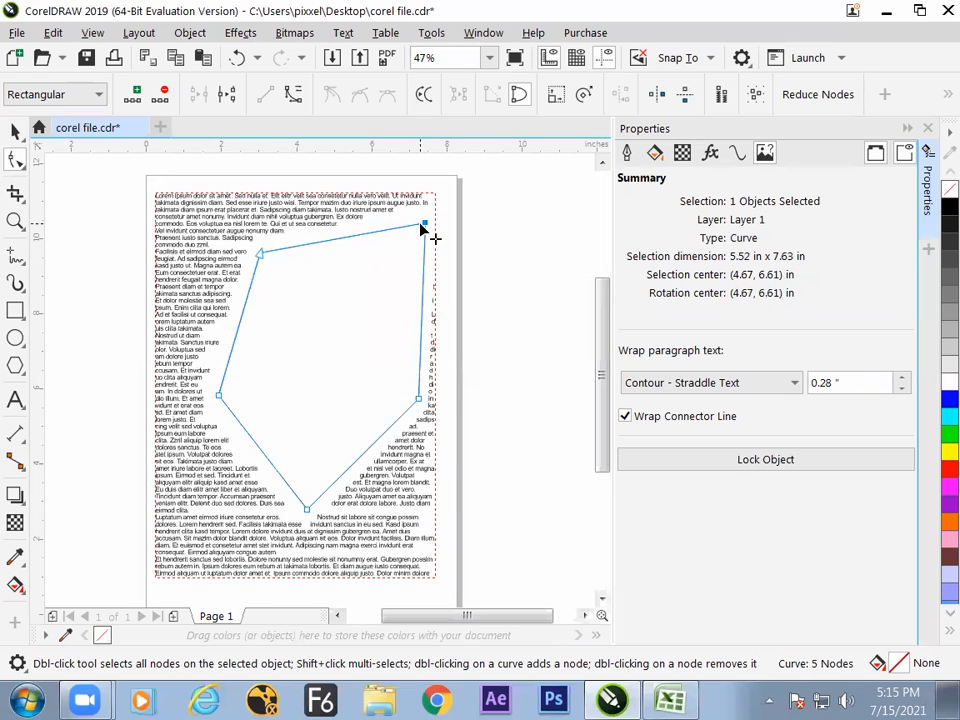
- Delete the curve's upper-right node, add one on the upper-left edge, and reposition it and the top node, making the curve about 5.37 by 6.81 inches
left_click(164, 94)
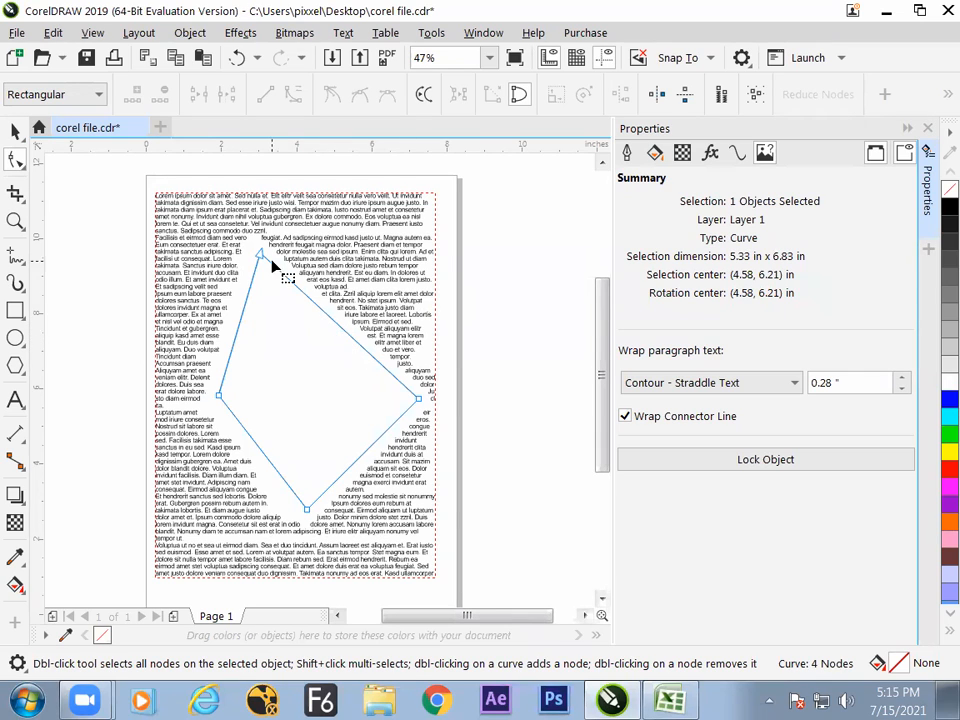
left_click_drag(260, 255, 260, 257)
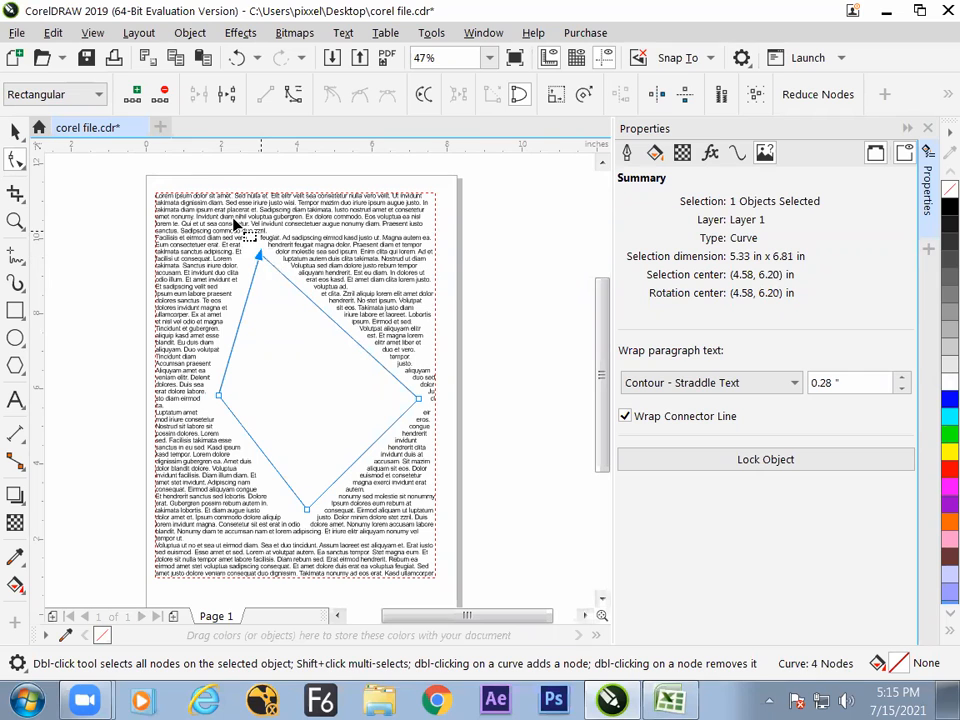
left_click(136, 95)
left_click_drag(242, 328, 219, 321)
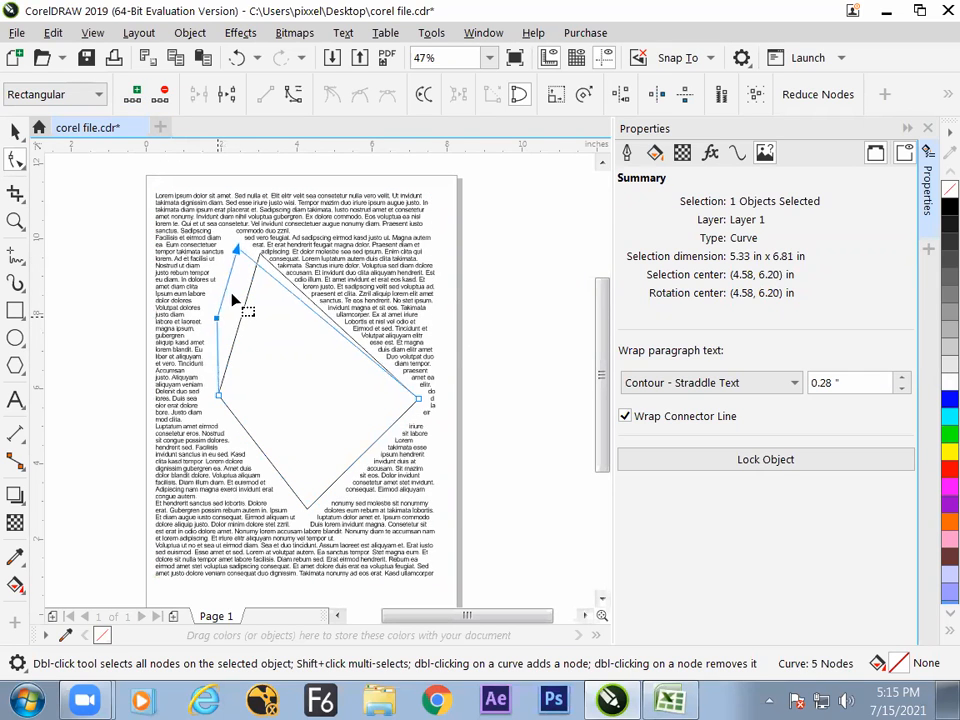
left_click_drag(272, 256, 288, 257)
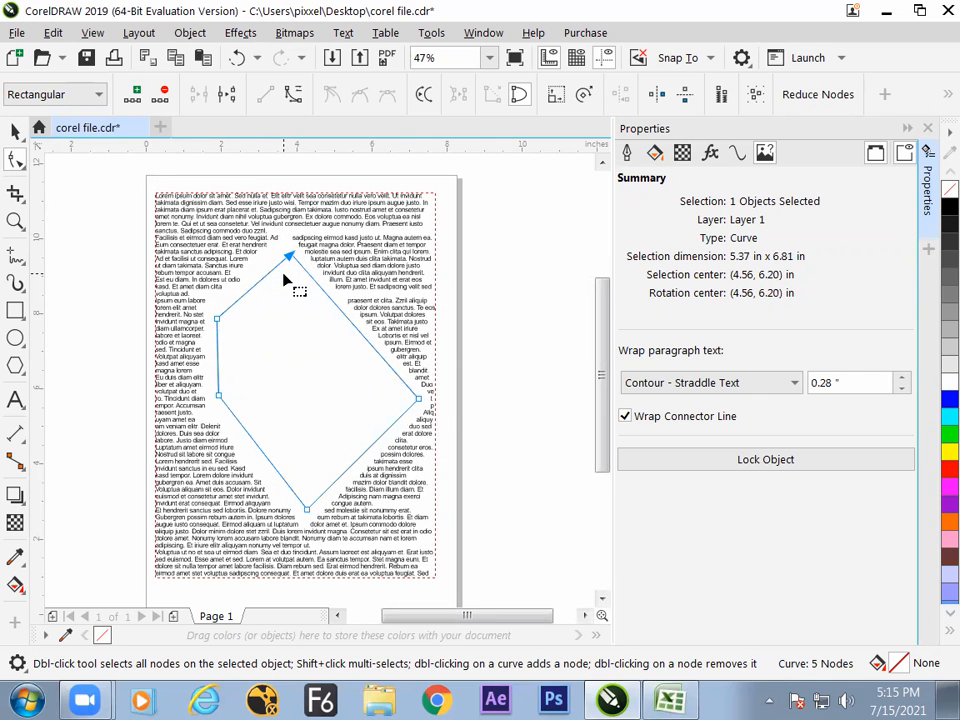
- Add nodes on the curve's upper-right and lower-right edges and pull both outward, forming a seven-node shape about 5.35 by 6.81 inches
double_click(351, 326)
left_click_drag(351, 326, 377, 296)
double_click(370, 452)
left_click_drag(370, 452, 388, 487)
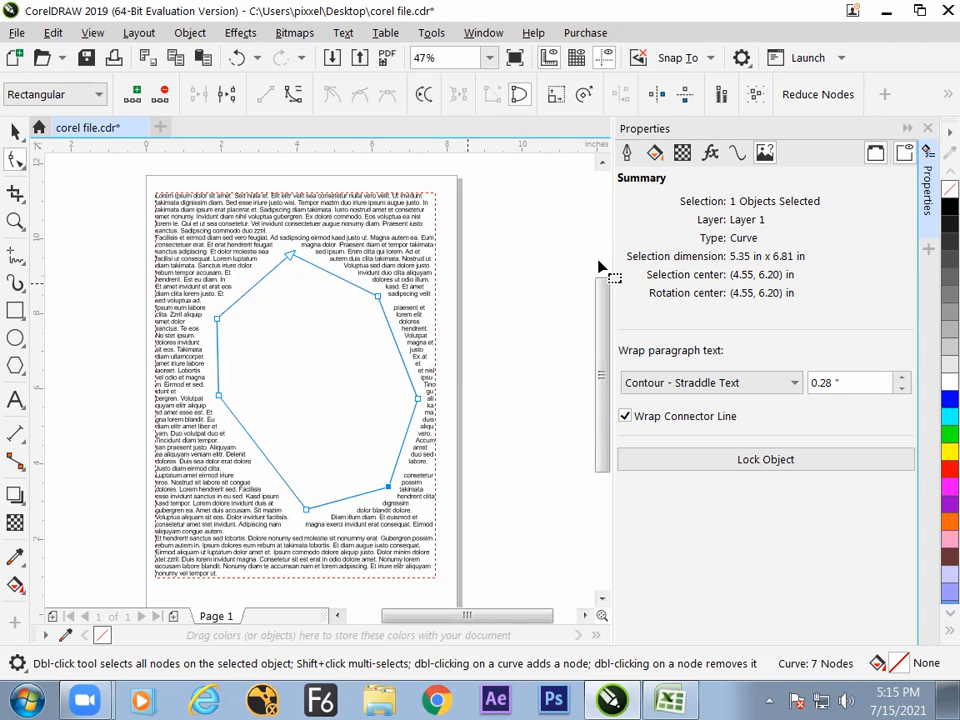
- Deselect the finished curve, close the object properties, and add a blank second page after Page 1
left_click(15, 132)
left_click(357, 336)
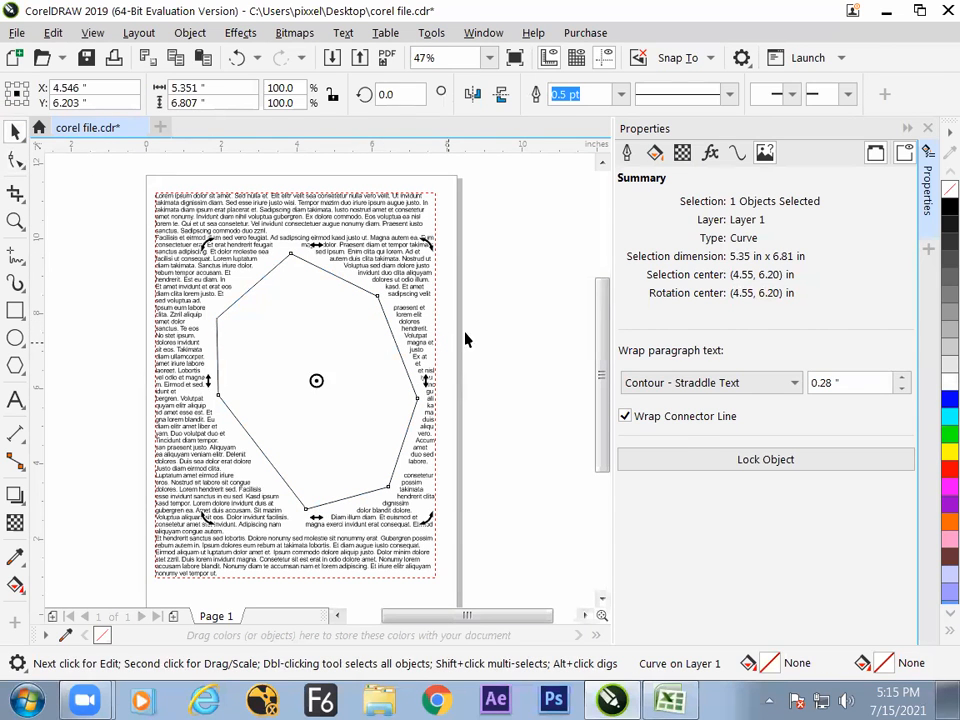
left_click(465, 340)
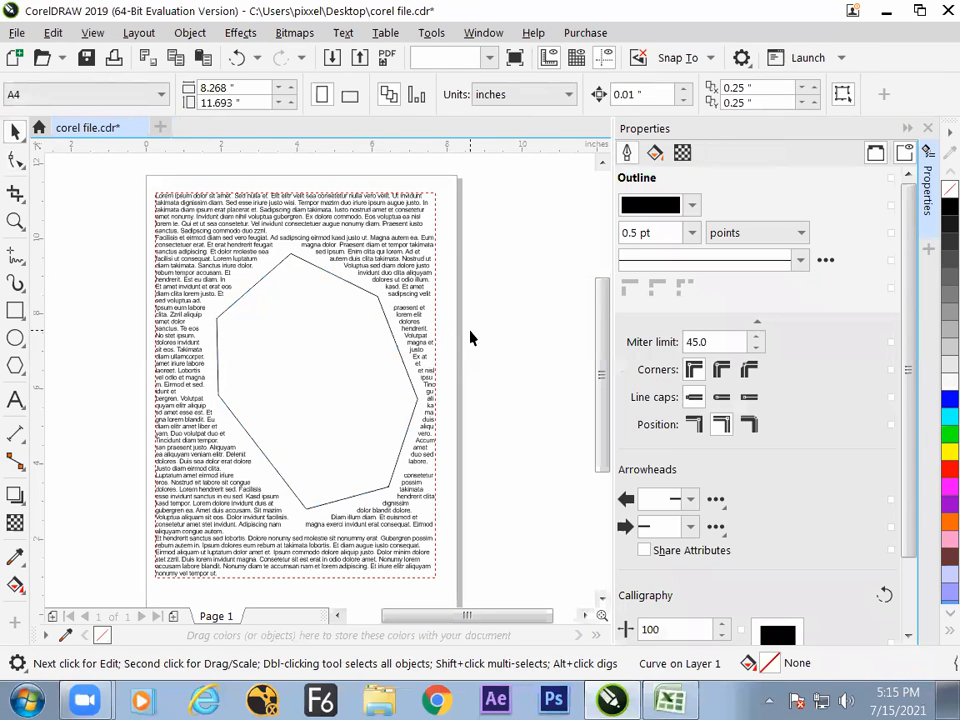
left_click(927, 130)
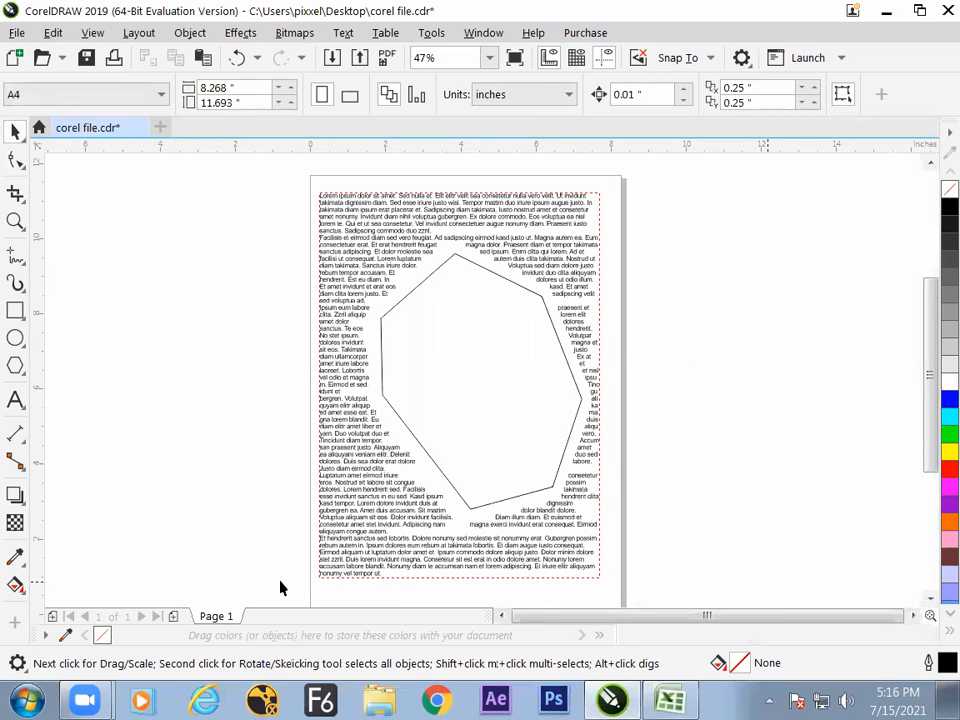
left_click(173, 616)
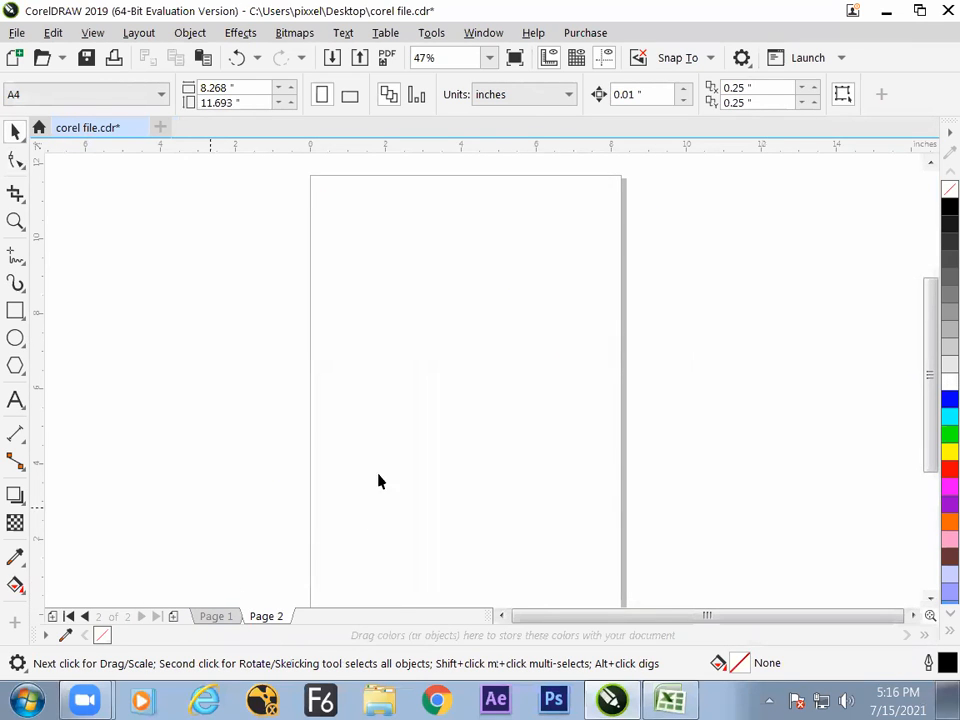
left_click(16, 311)
mouse_move(328, 201)
left_mouse_down()
mouse_move(388, 303)
mouse_move(416, 330)
mouse_move(395, 327)
left_mouse_up()
left_click(16, 131)
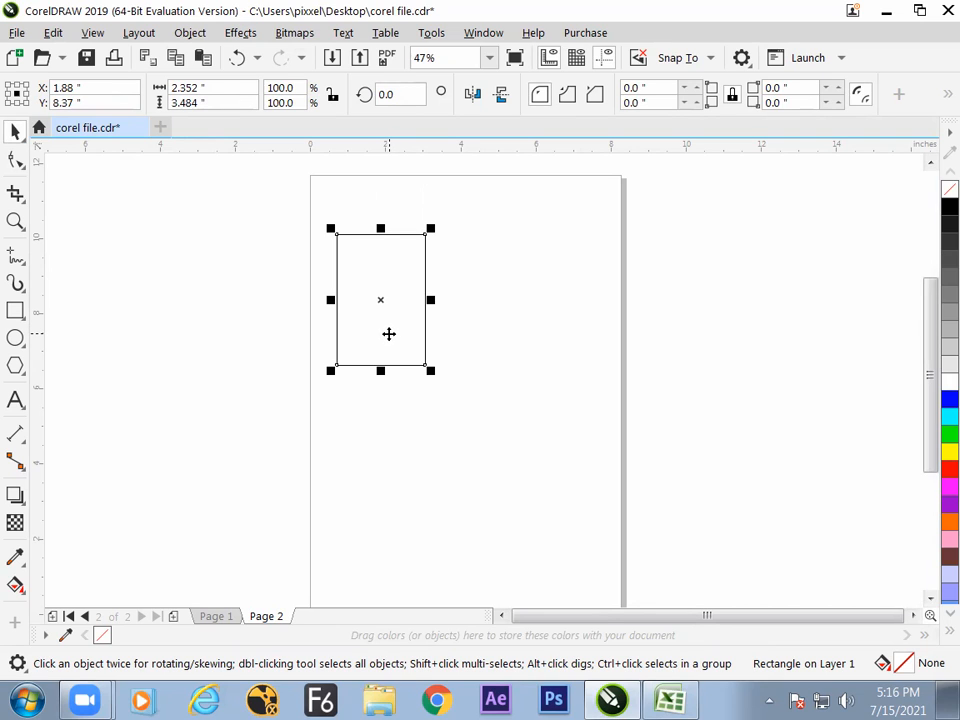
key("Delete")
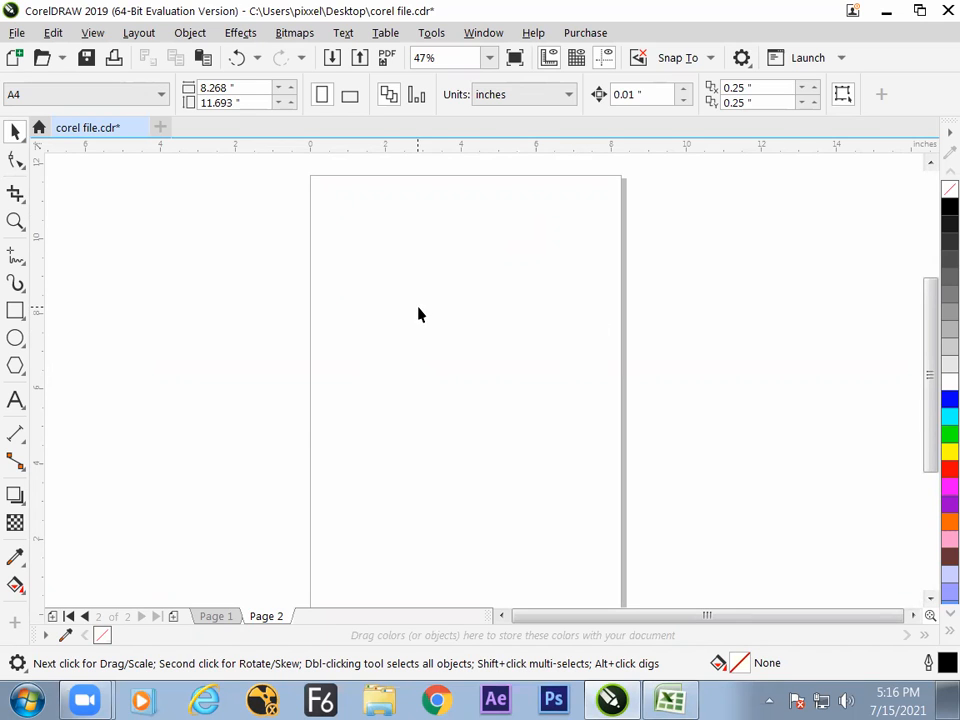
left_click(15, 311)
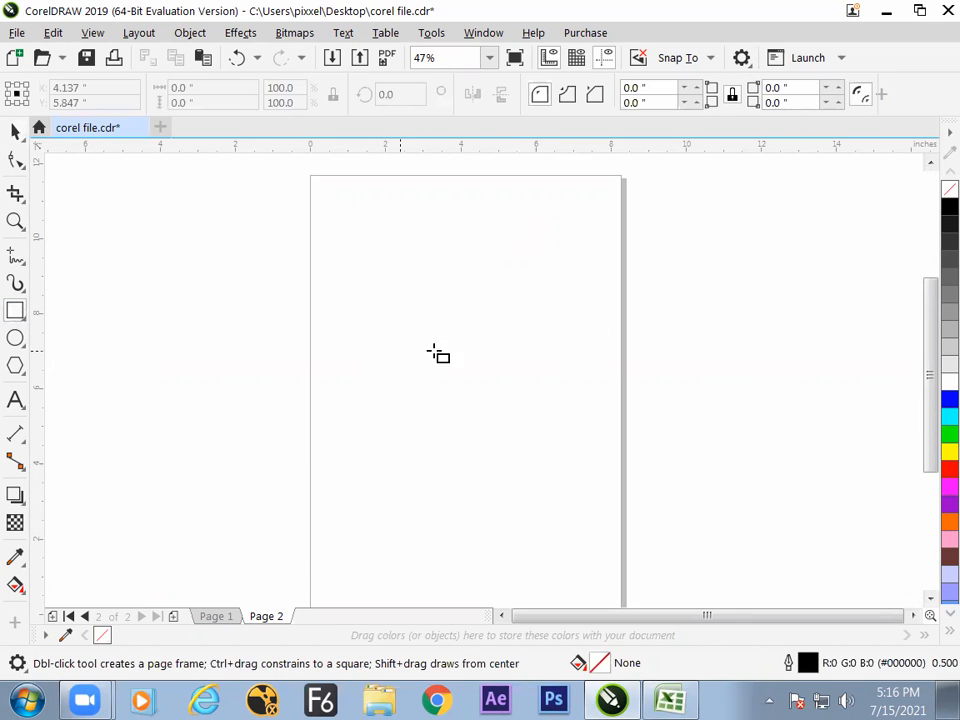
left_click_drag(350, 234, 473, 469)
left_click(15, 131)
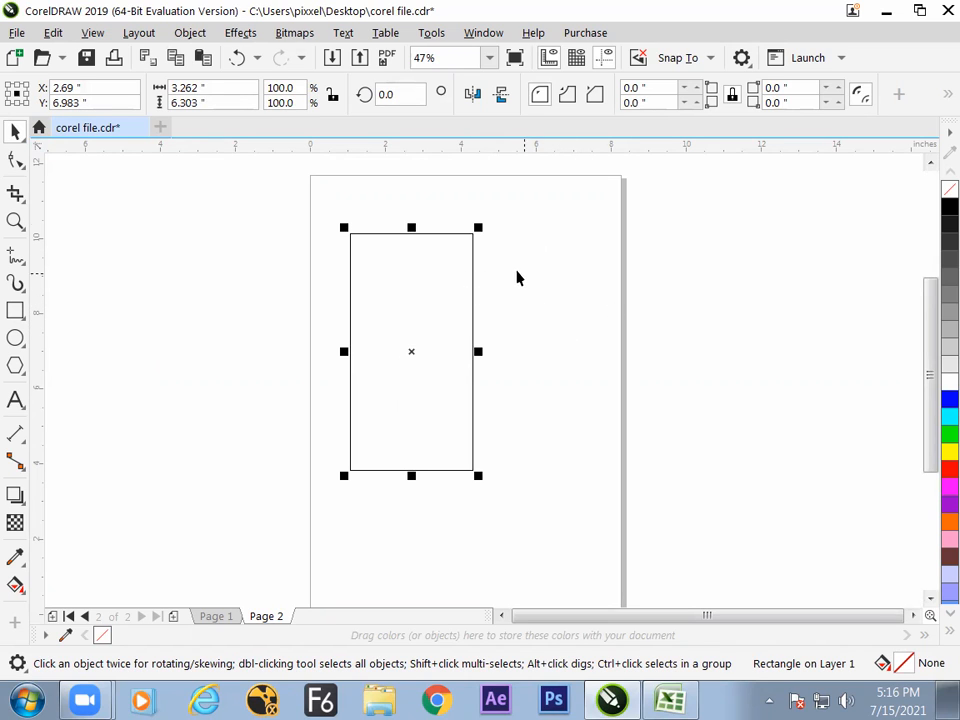
key("Delete")
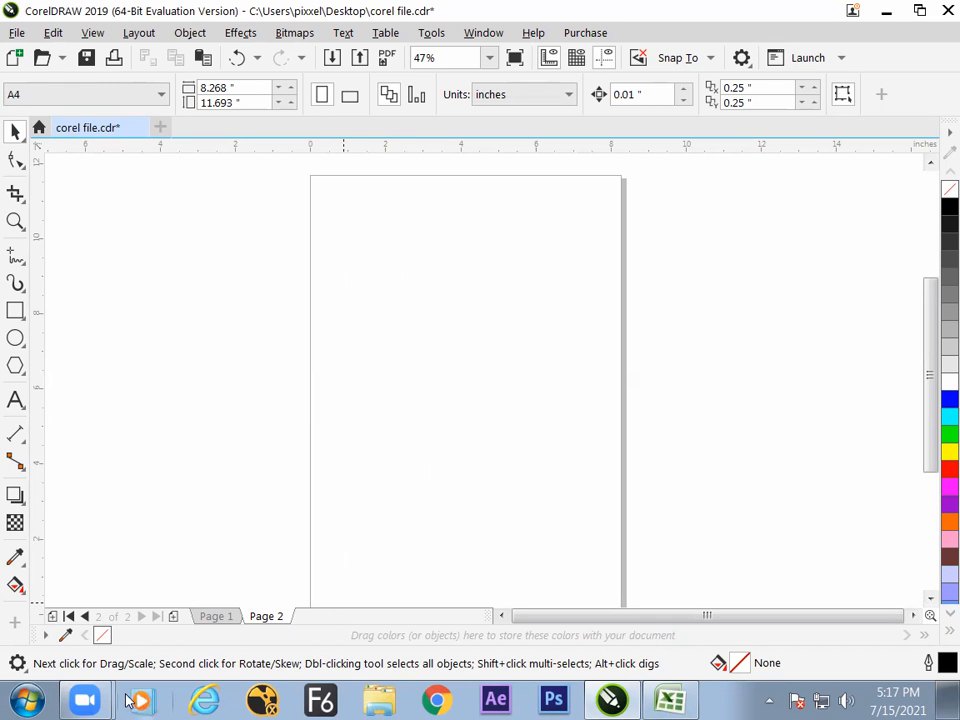
- Open Paint and sketch a tall rectangle with both crossing diagonals, numbering its four triangles 1 to 4
left_click(28, 700)
left_click(129, 152)
left_click_drag(326, 213, 326, 398)
mouse_move(325, 213)
left_mouse_down()
mouse_move(446, 203)
mouse_move(435, 405)
mouse_move(330, 410)
left_mouse_up()
left_click_drag(329, 221, 438, 407)
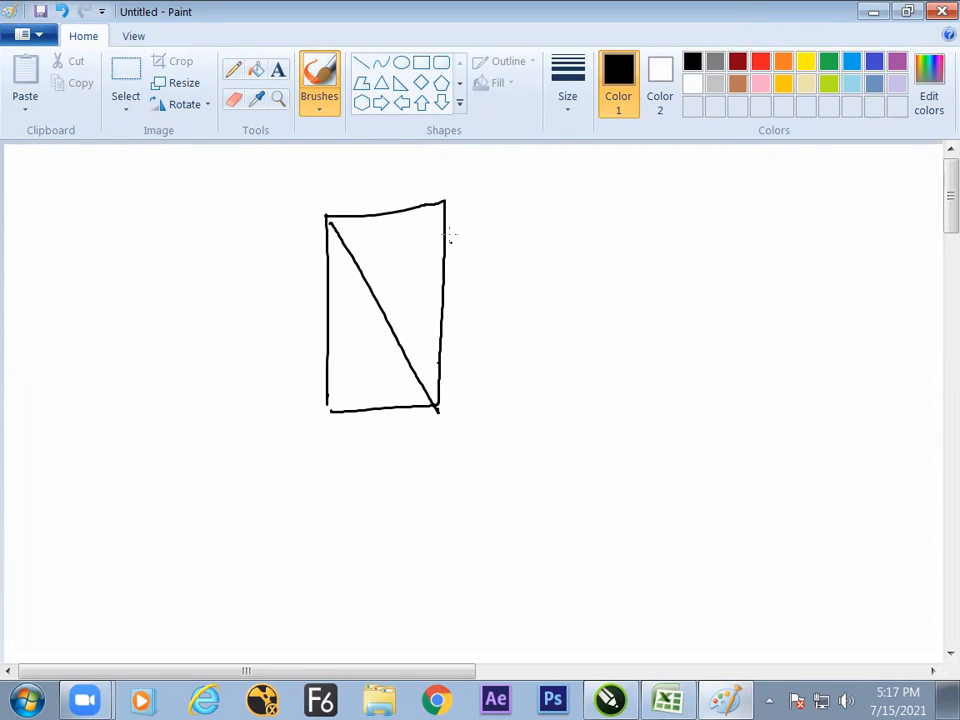
left_click_drag(446, 202, 328, 405)
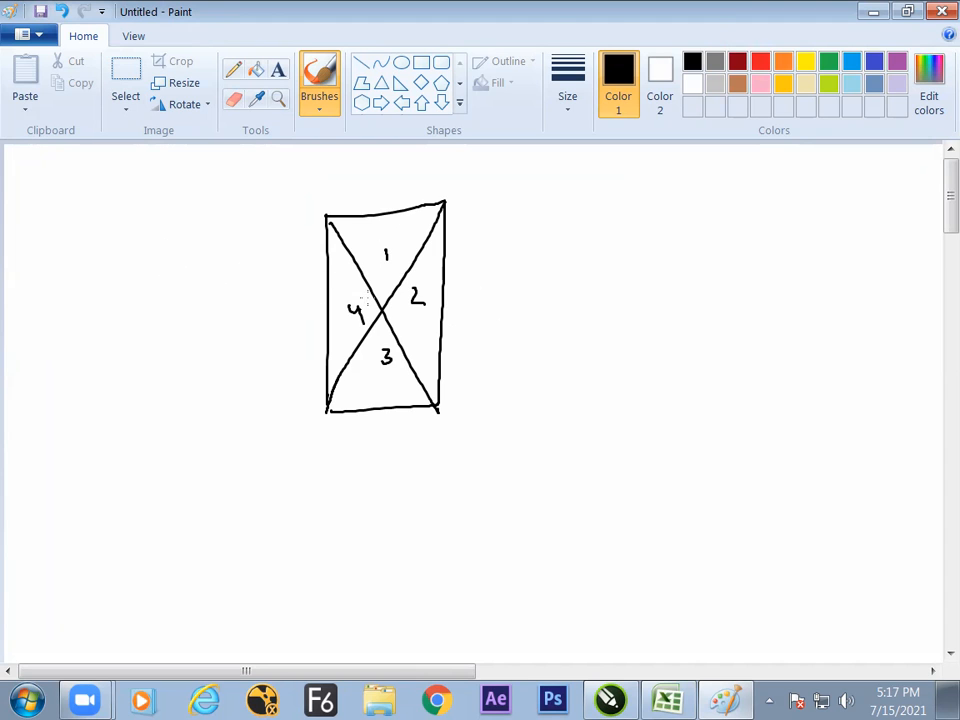
- Switch to CorelDRAW, create a page-sized rectangle of 8.268 by 11.693 inches on Page 2, and convert it to curves
key("alt+Tab")
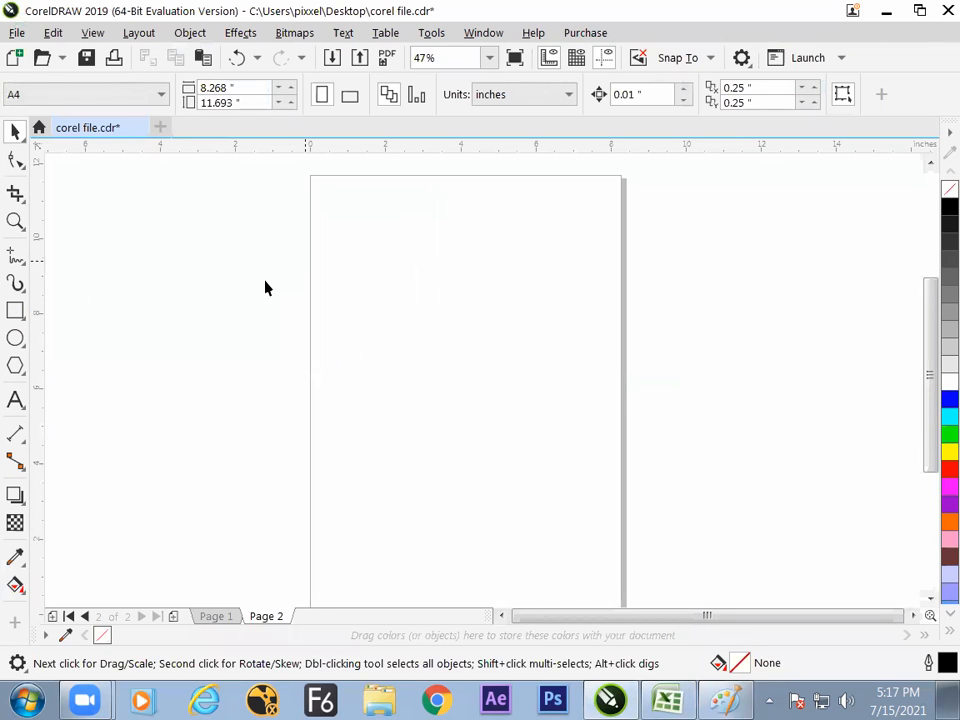
double_click(15, 311)
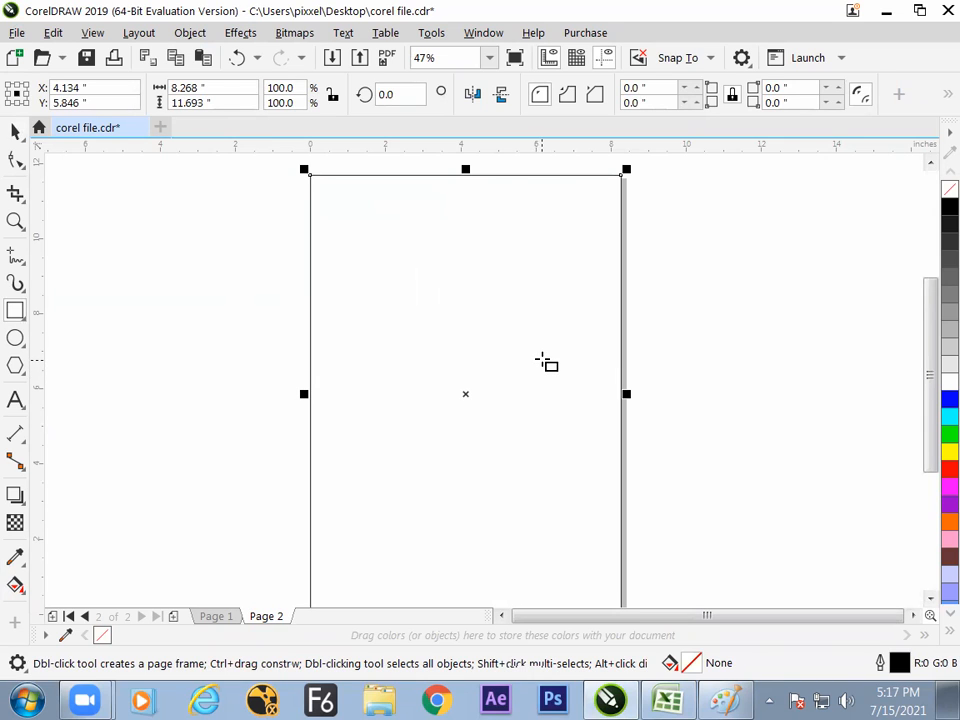
left_click(140, 33)
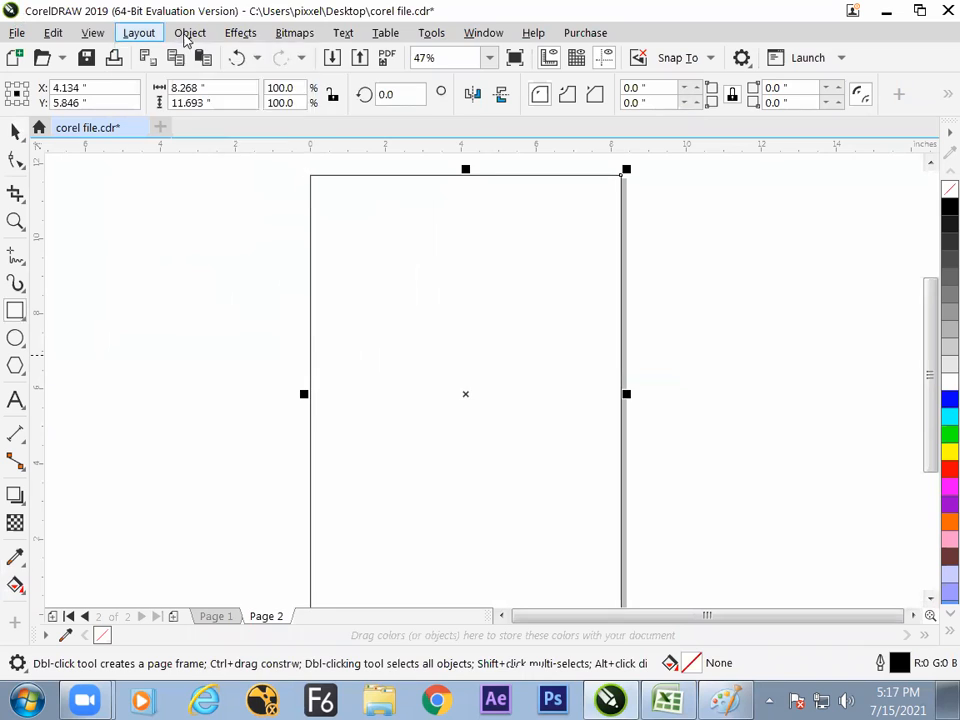
left_click(190, 33)
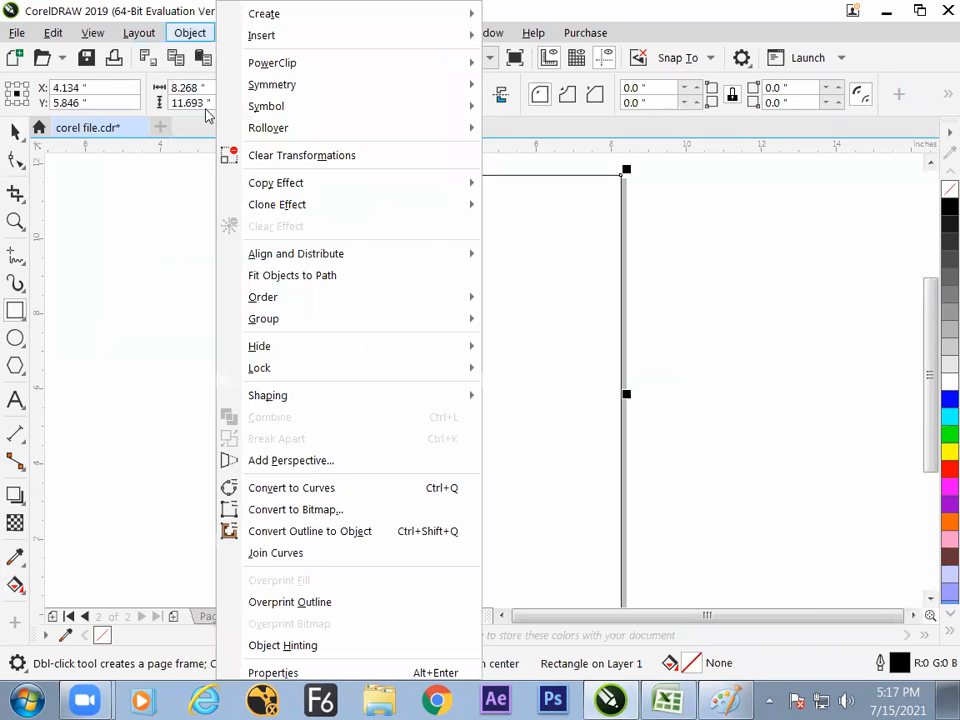
left_click(290, 488)
left_click(305, 486)
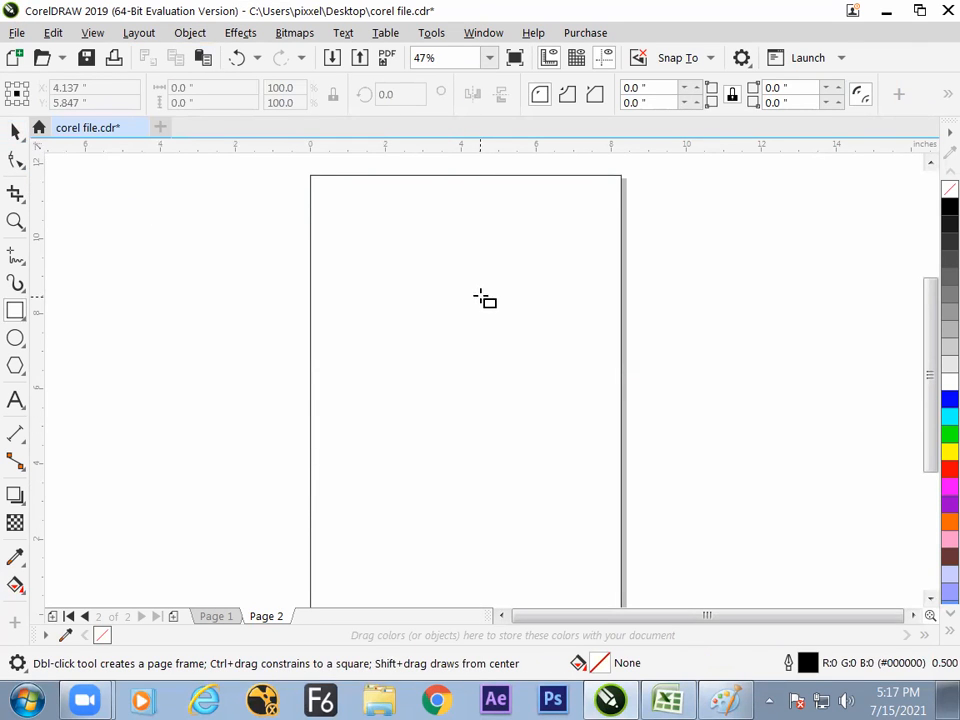
- Delete the page frame's upper-right node with the Shape tool to turn the frame into a right triangle
left_click(15, 160)
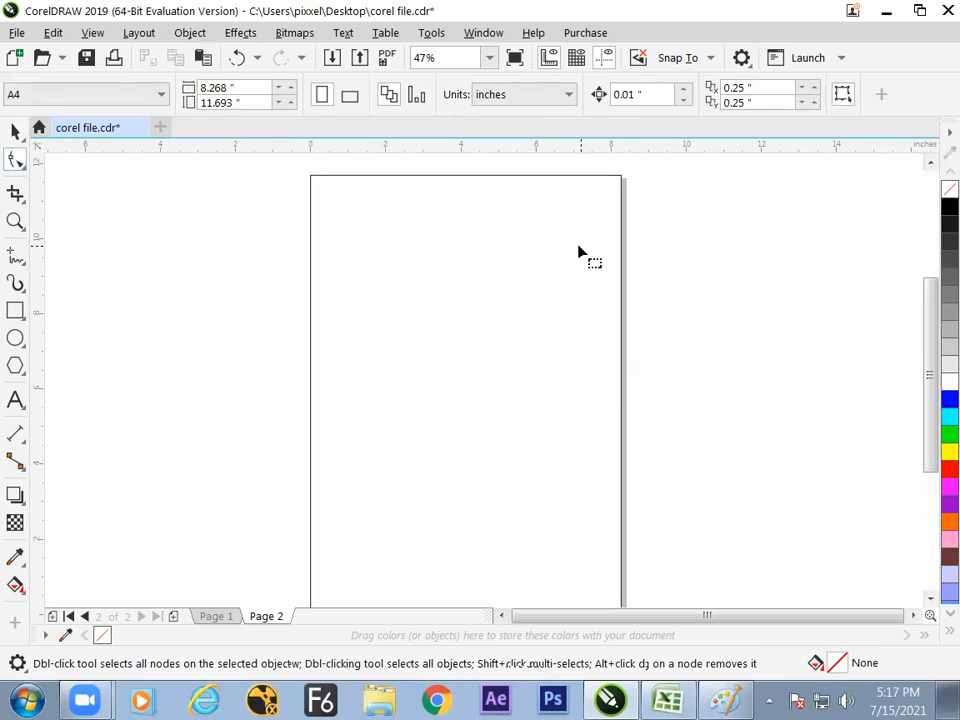
left_click(617, 190)
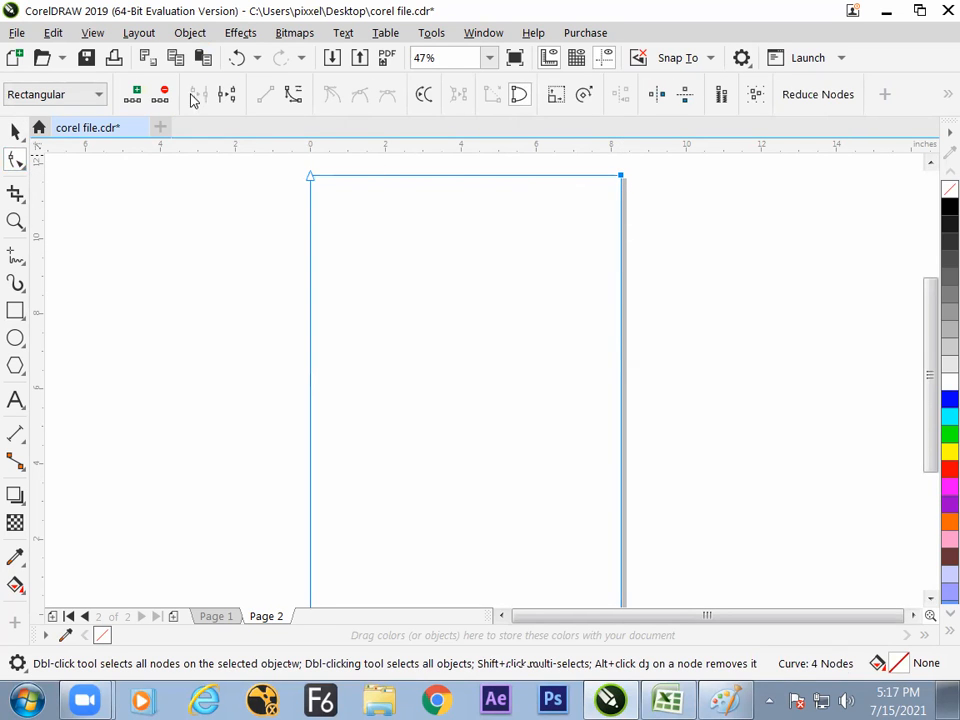
left_click(162, 96)
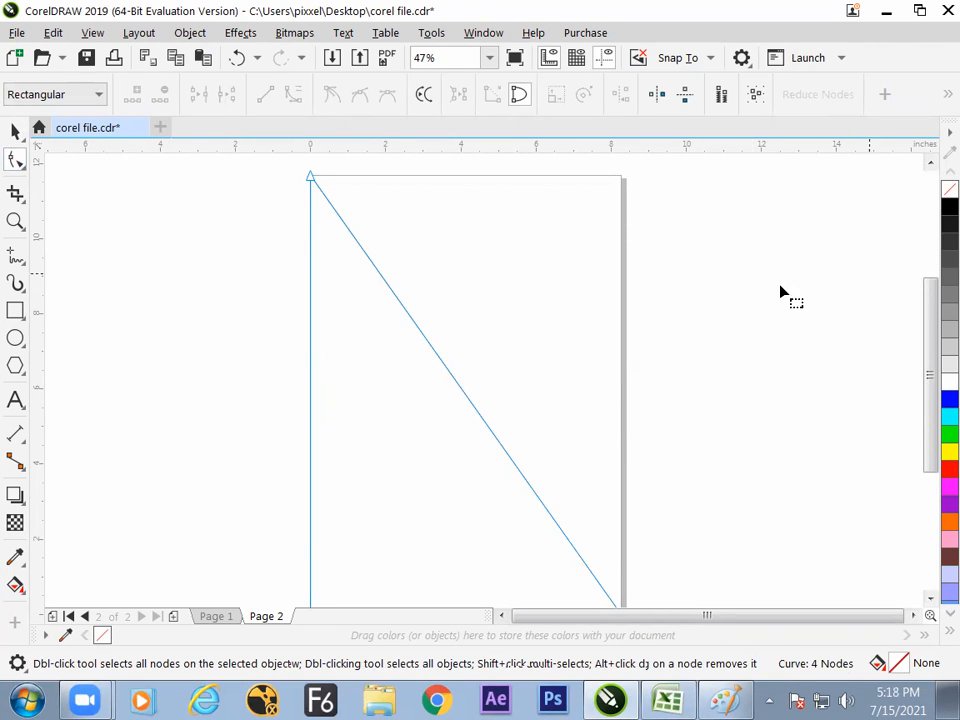
- Examine the page-sized triangle and its nodes from the upper-left corner down to the lower-right corner
left_click(15, 132)
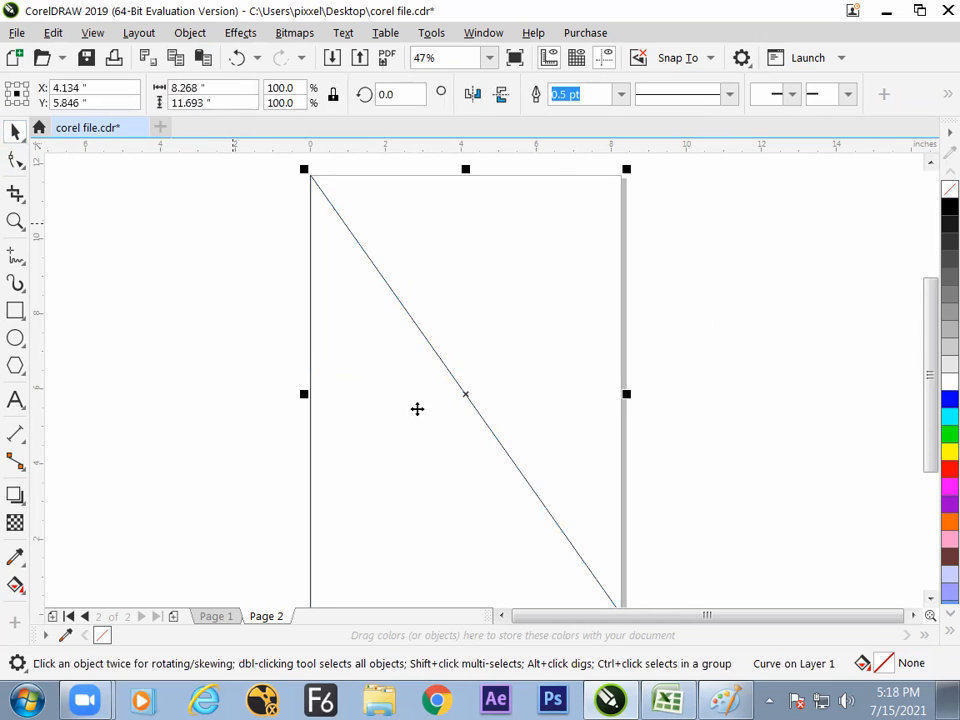
left_click_drag(925, 330, 930, 340)
left_click(589, 377)
left_click(449, 430)
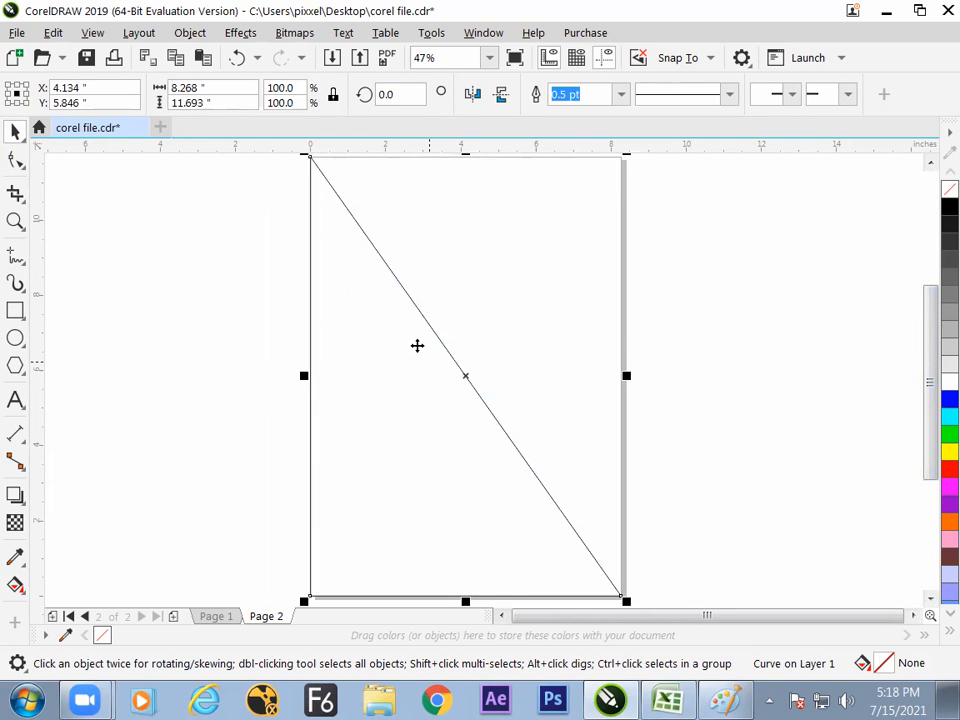
left_click_drag(930, 333, 933, 331)
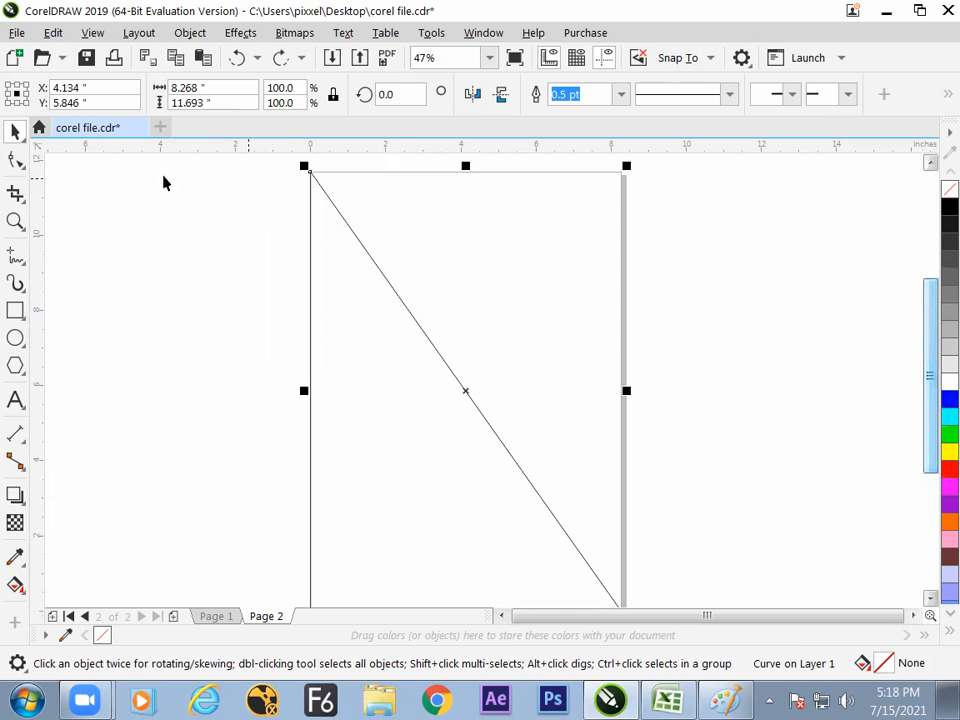
left_click(15, 160)
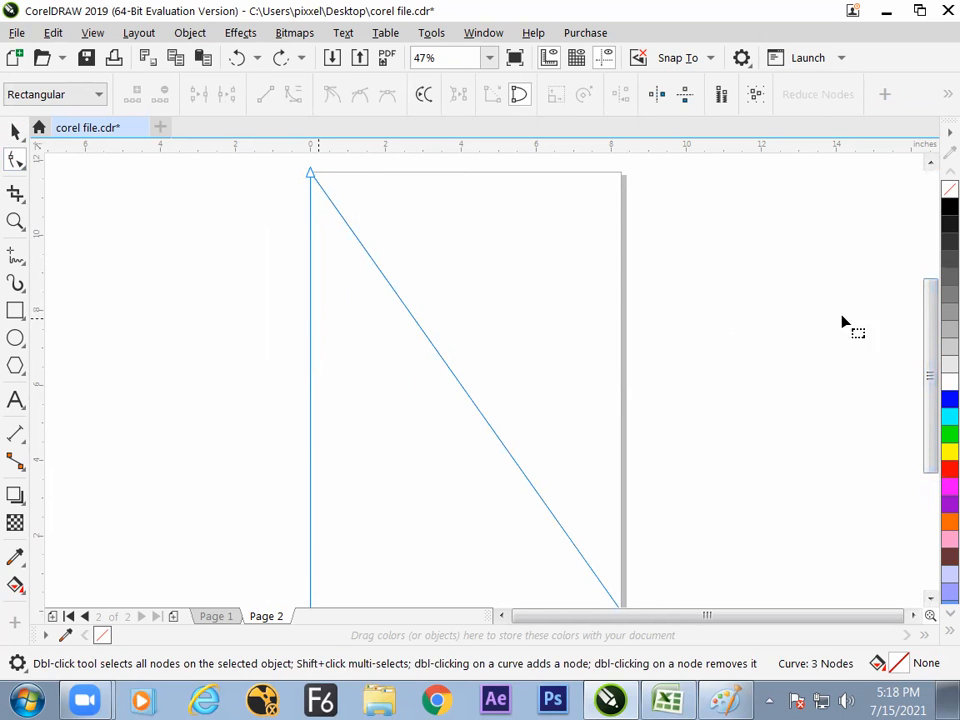
left_click_drag(916, 317, 925, 345)
left_click(586, 551)
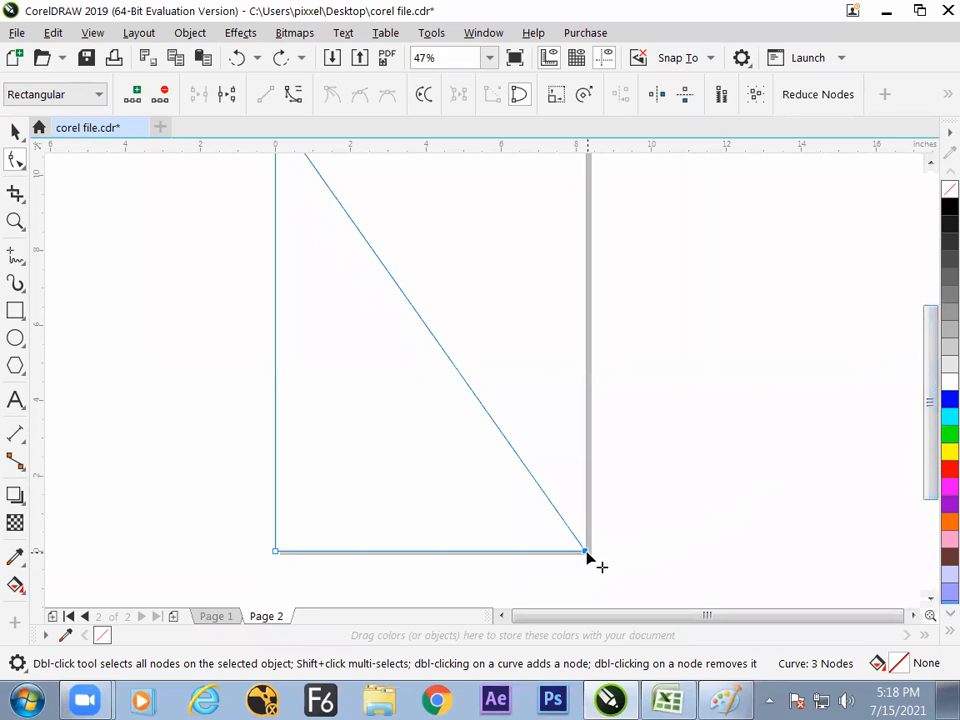
left_click_drag(920, 390, 926, 366)
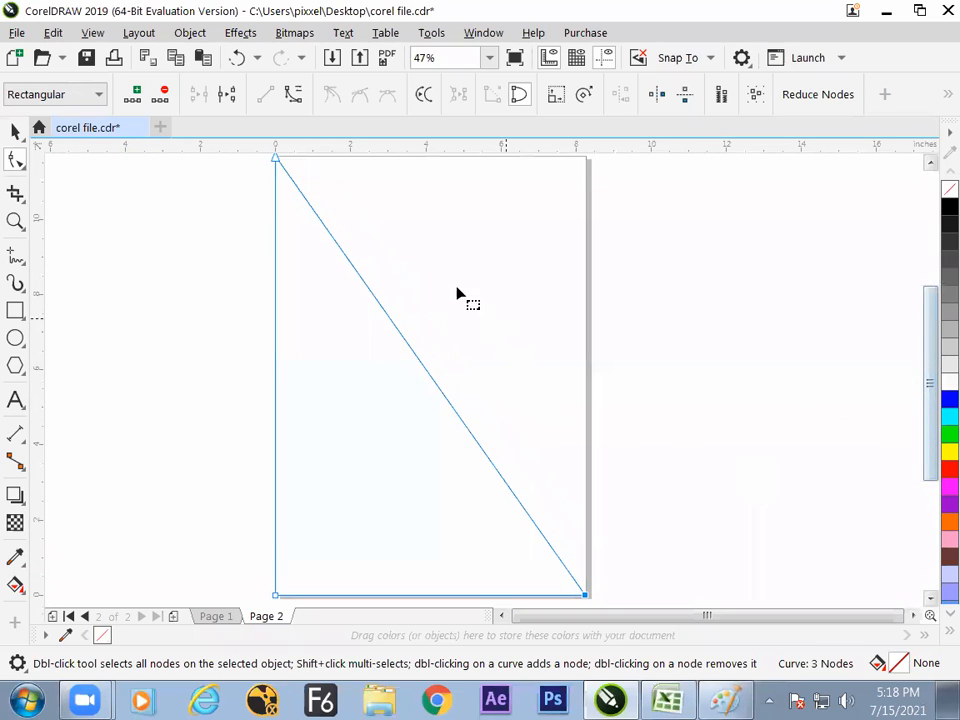
- Add a node at the midpoint of the page-sized triangle's diagonal
left_click(133, 94)
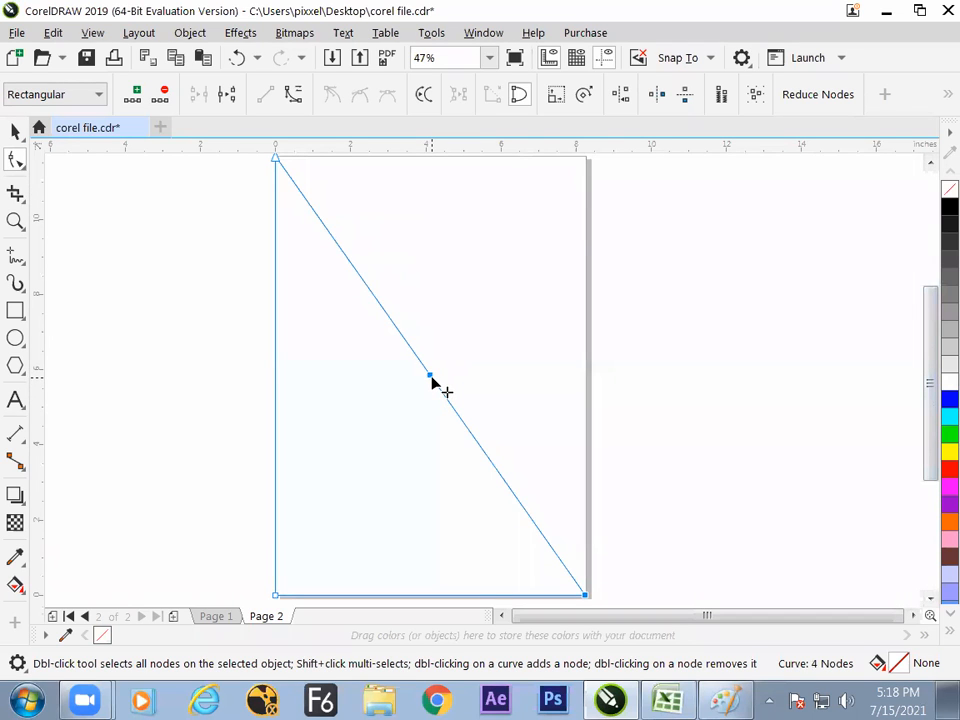
left_click_drag(930, 377, 930, 352)
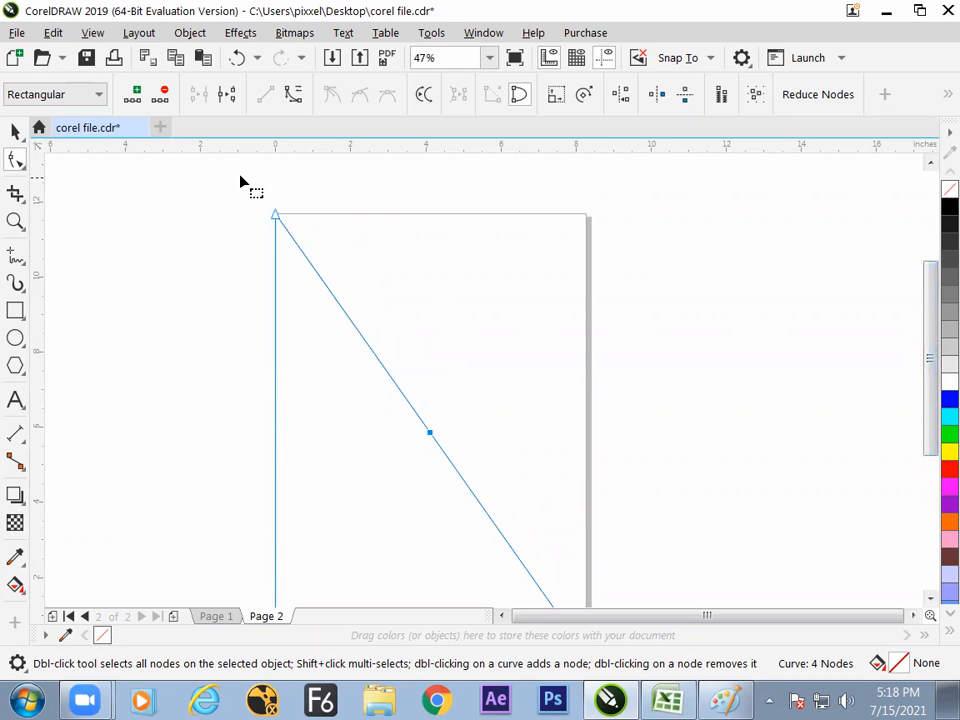
- Try deleting the triangle's upper-left node, and undo the deletion
left_click_drag(243, 191, 306, 251)
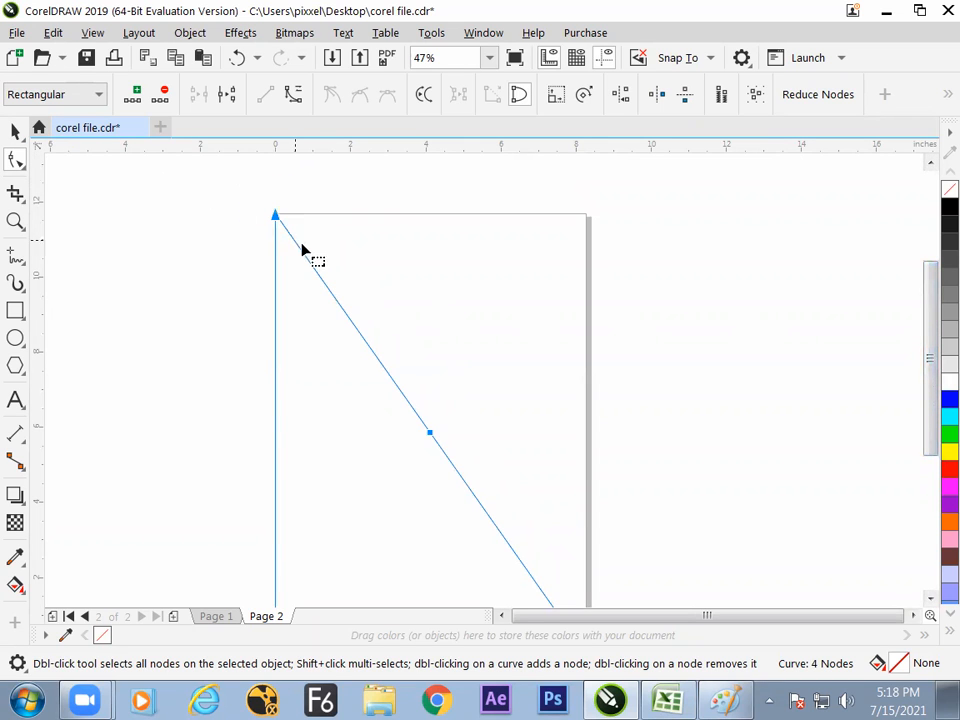
left_click(160, 95)
scroll(926, 304, "right", 3)
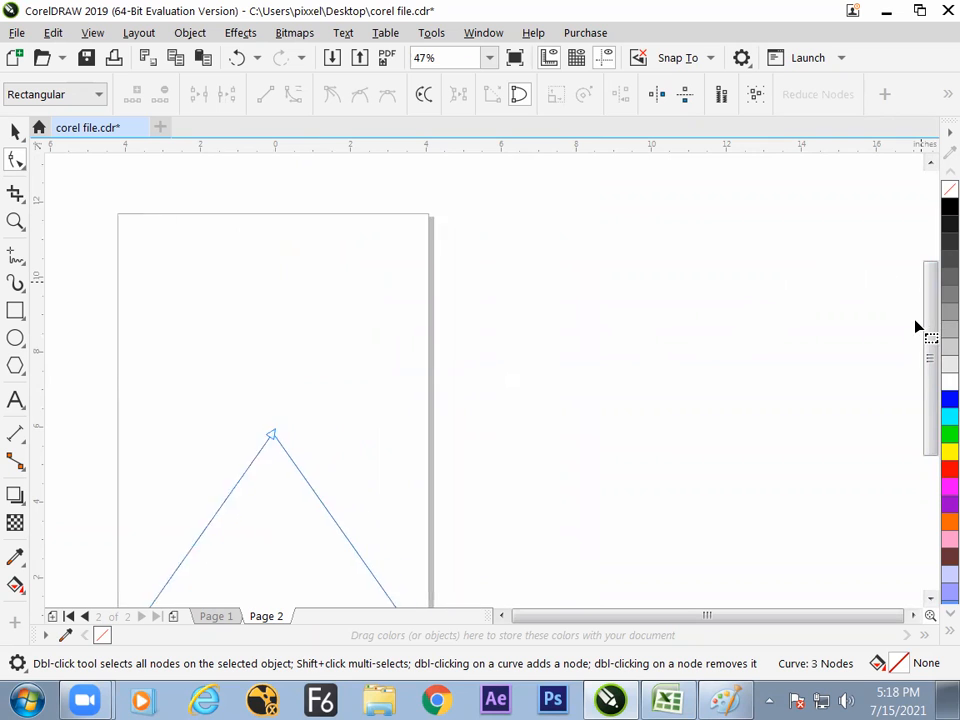
left_click_drag(928, 316, 912, 358)
left_click_drag(369, 444, 570, 463)
mouse_move(501, 413)
left_mouse_down()
mouse_move(543, 450)
mouse_move(497, 424)
mouse_move(506, 418)
left_mouse_up()
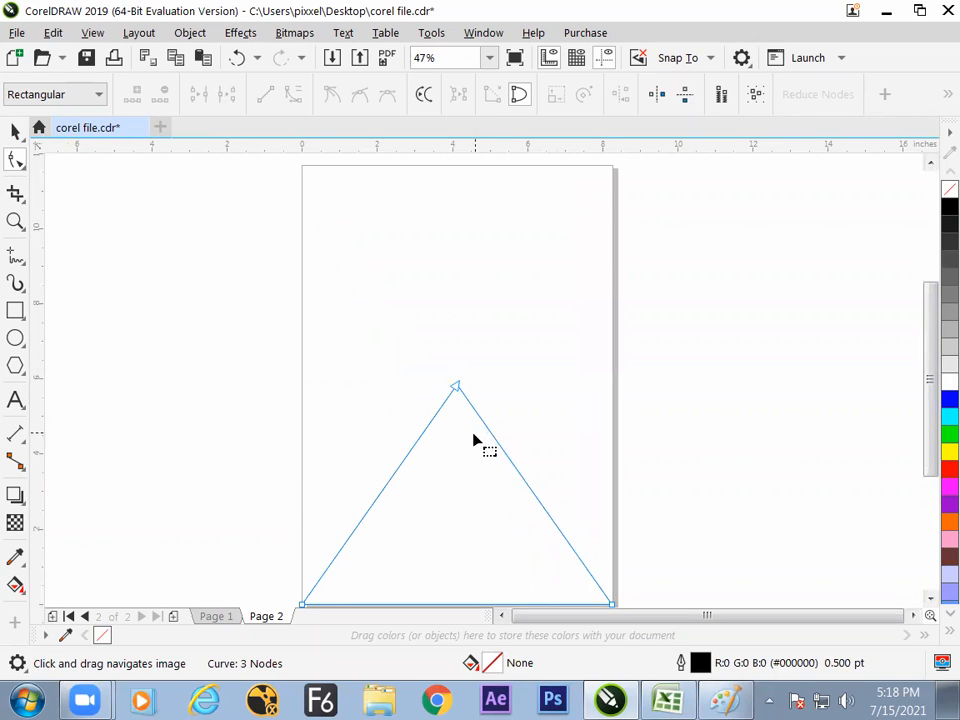
key("ctrl+z")
- Copy the page-sized triangle and paste the duplicate in place over the original
left_click(16, 132)
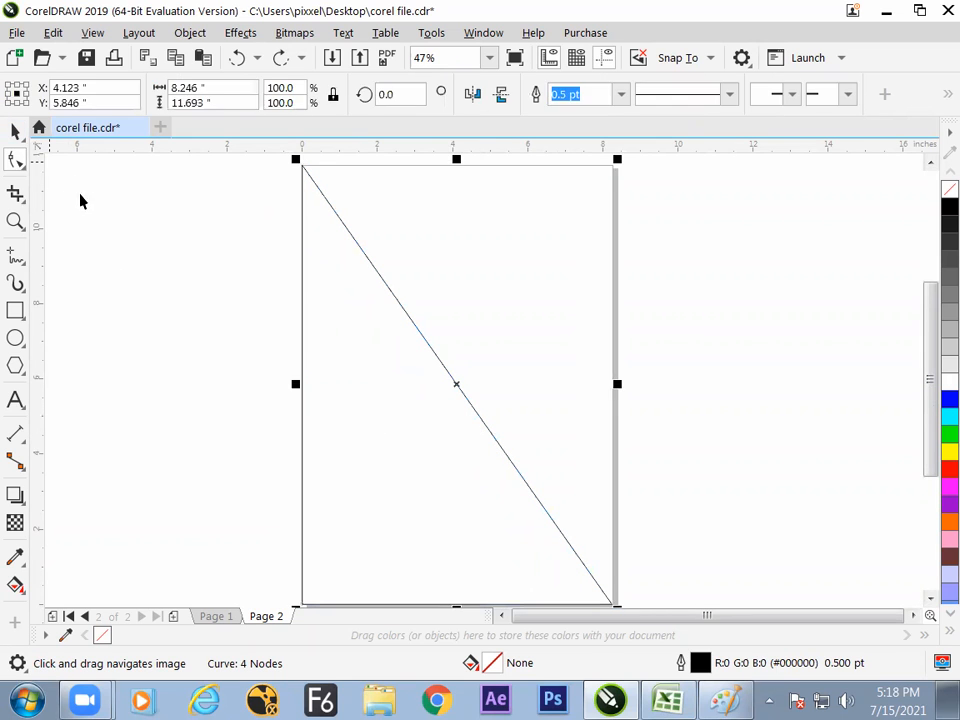
left_click(83, 203)
left_click(427, 402)
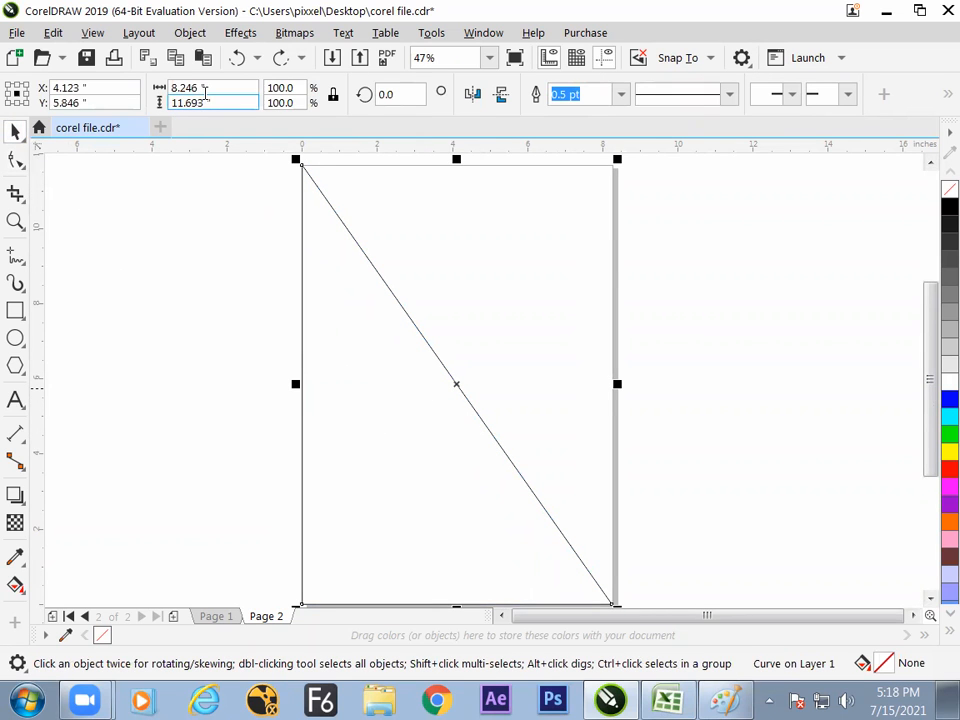
left_click(175, 57)
left_click(203, 57)
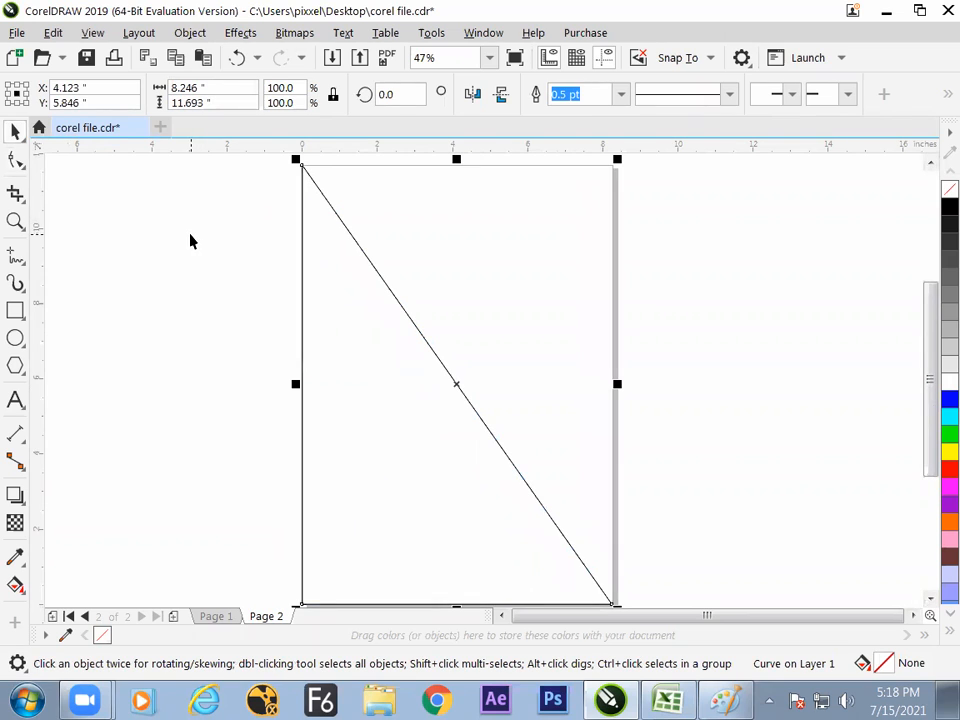
left_click(184, 255)
left_click(350, 305)
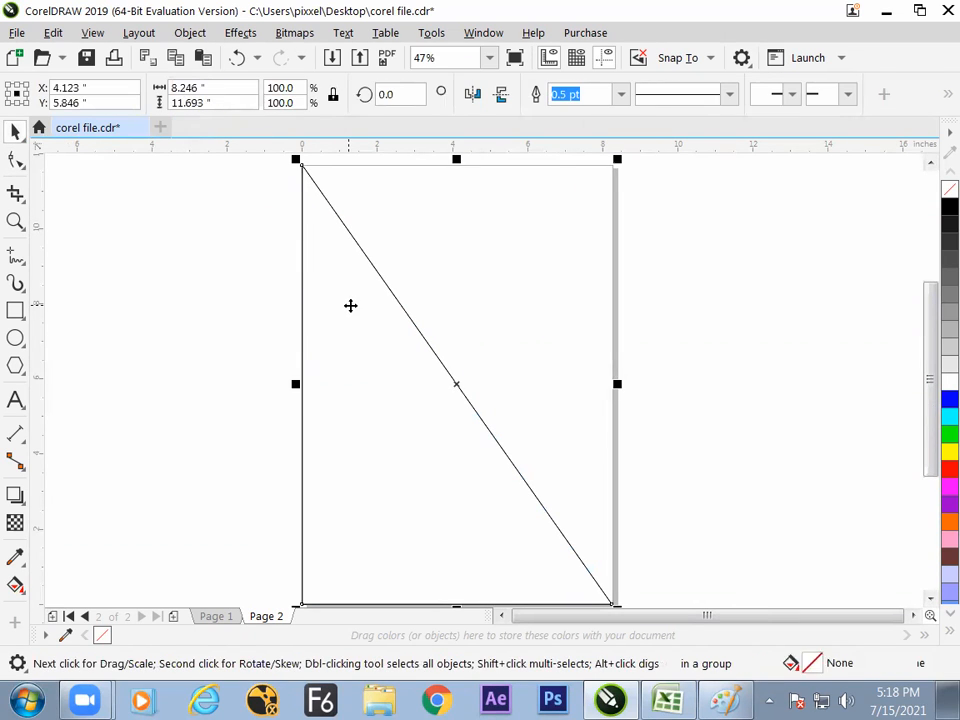
- Delete the duplicate's upper-left node to form the page's bottom triangle, and fill it with cyan
left_click(16, 160)
left_click(303, 168)
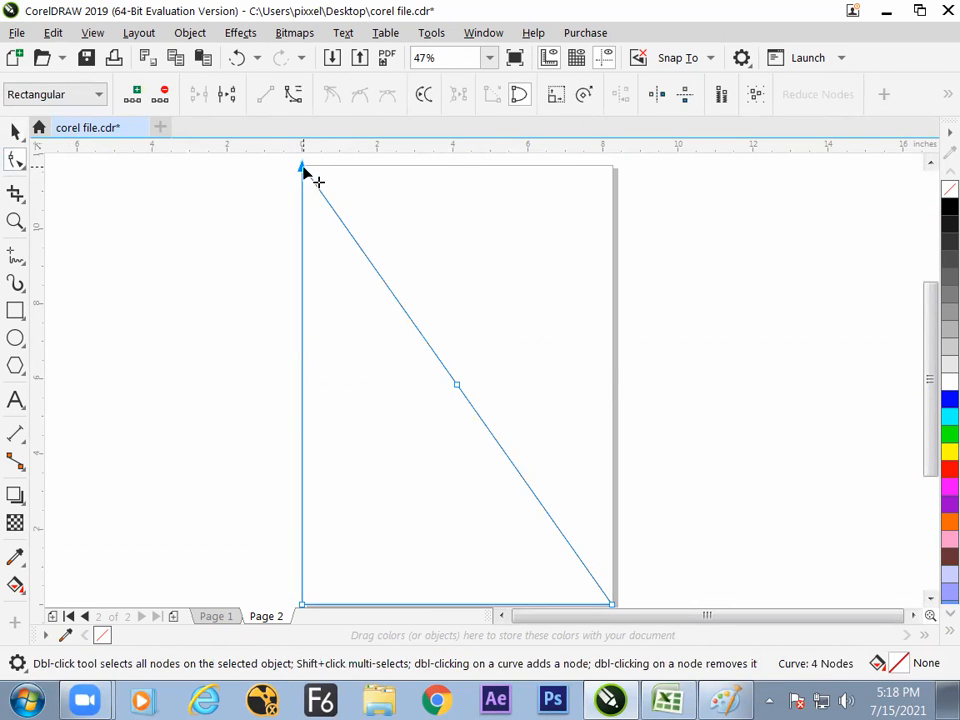
left_click(161, 94)
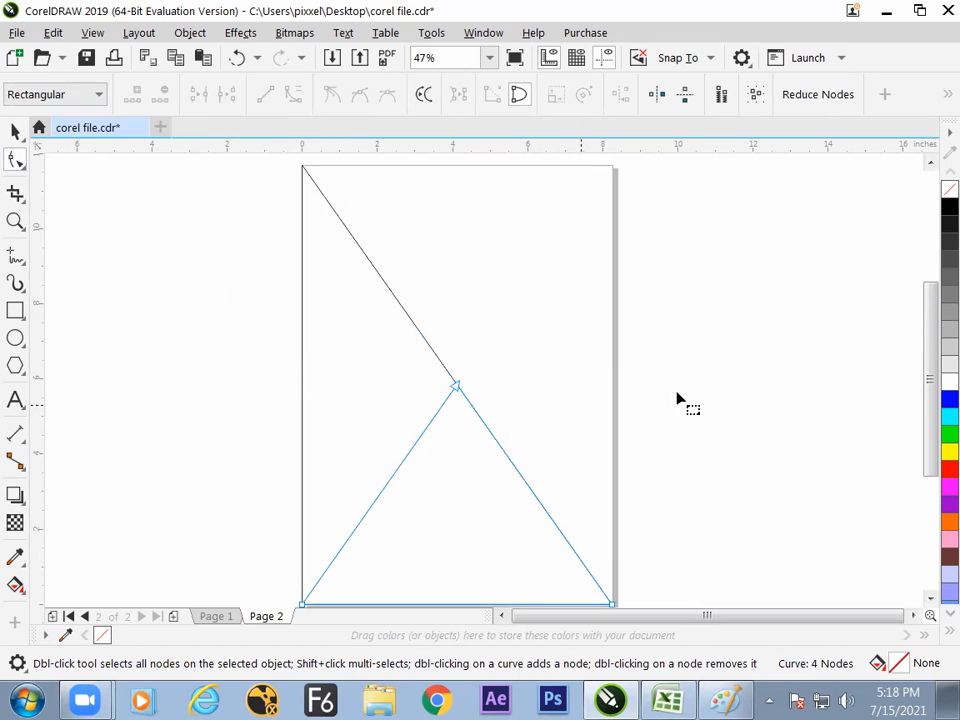
left_click(948, 417)
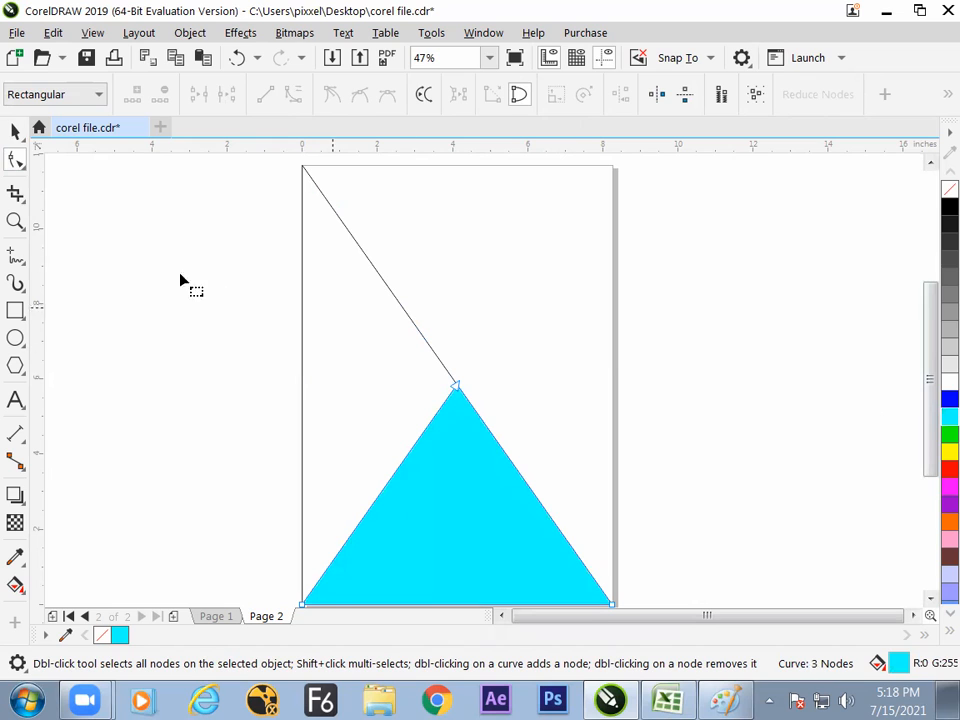
- Fill the original page-sized triangle behind the cyan one with blue
left_click(16, 134)
left_click(104, 258)
left_click(371, 321)
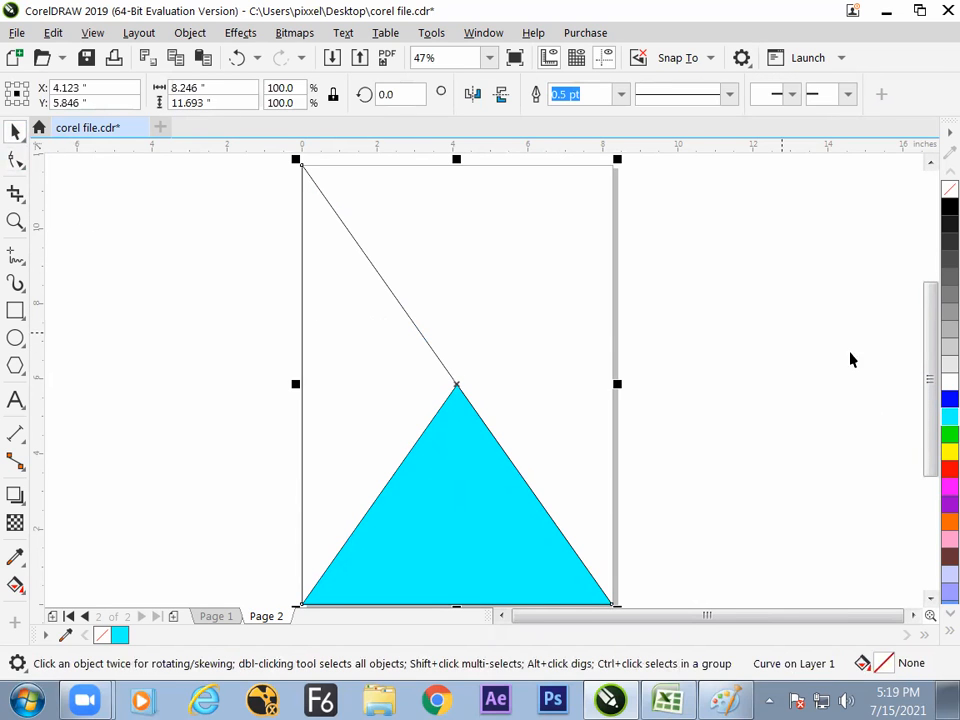
left_click(948, 398)
left_click(746, 393)
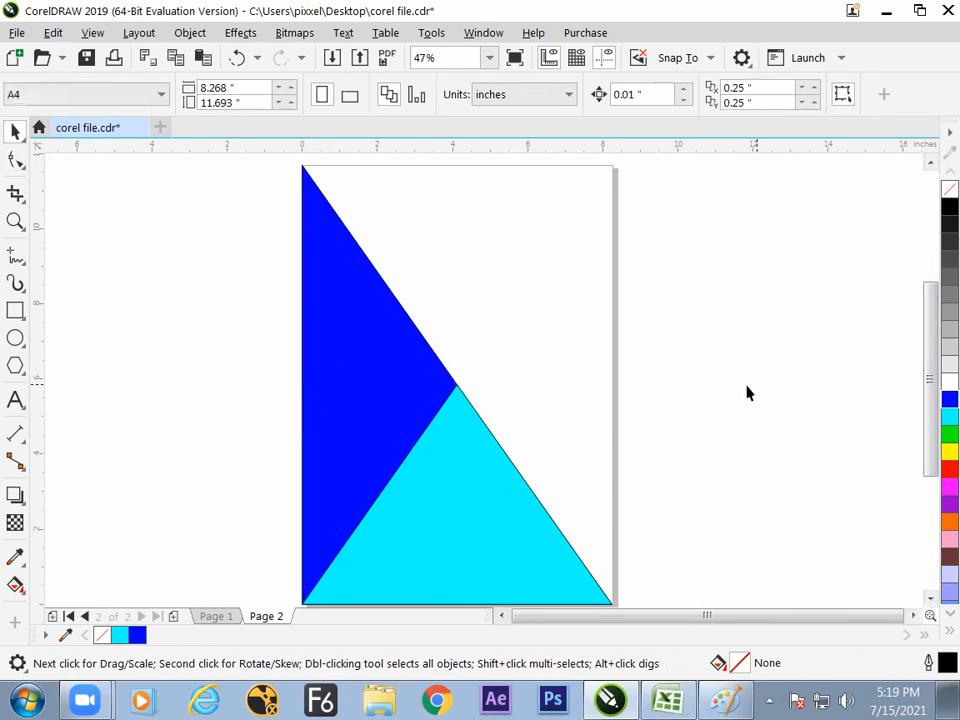
- Create a vertically mirrored copy of the cyan triangle about its top-centre reference point and fill the copy with red
left_click(502, 499)
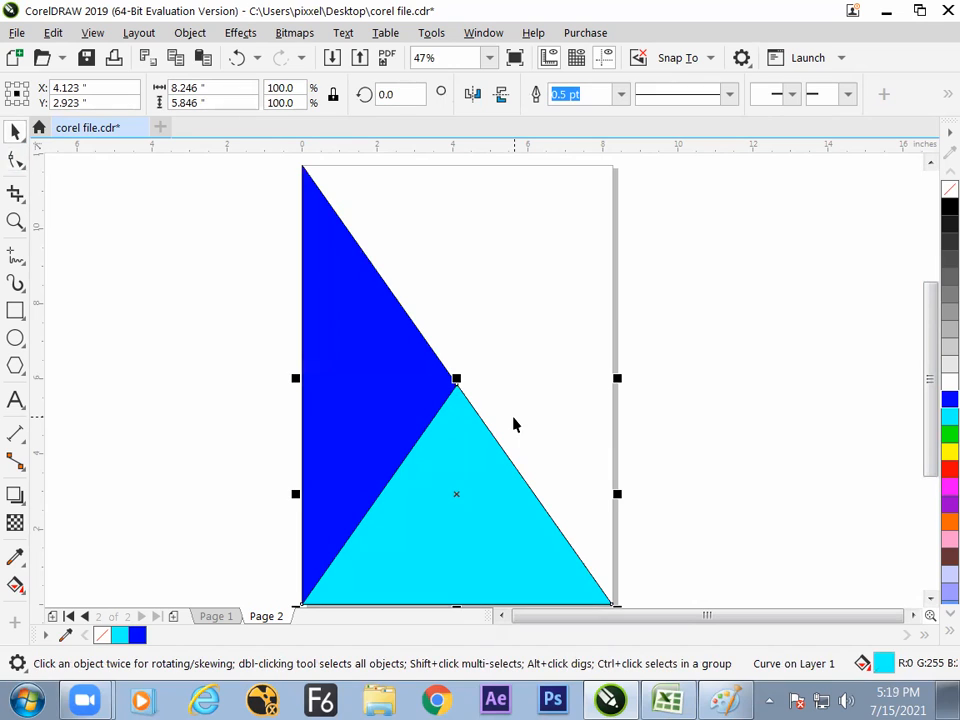
left_click(16, 84)
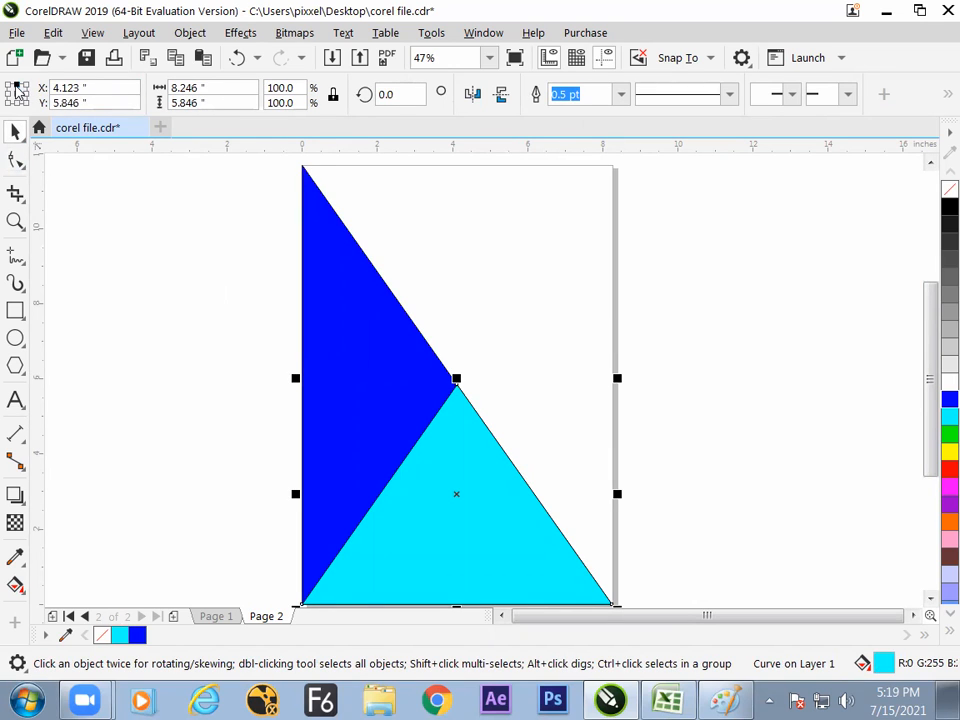
left_click(499, 100)
left_click(947, 469)
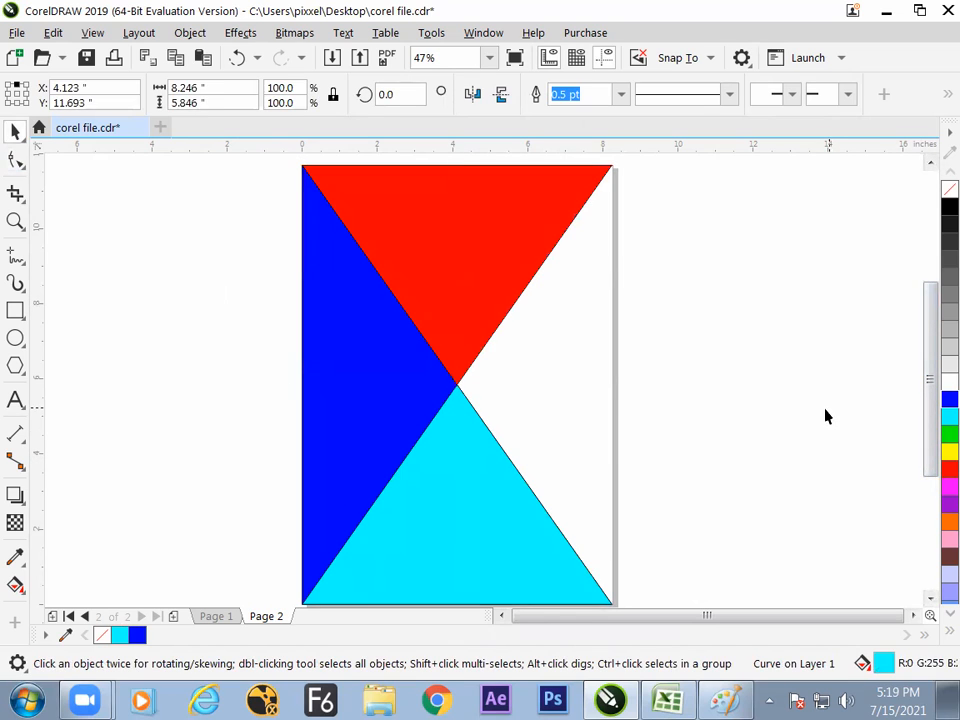
left_click(722, 401)
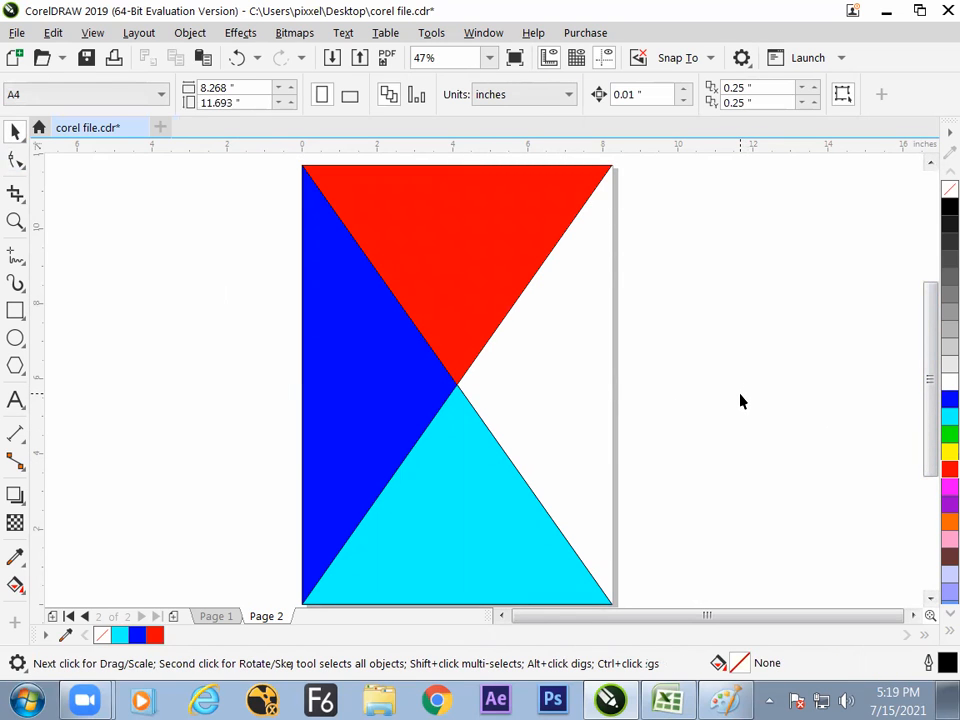
- Duplicate the blue triangle in place over the original
left_click(416, 383)
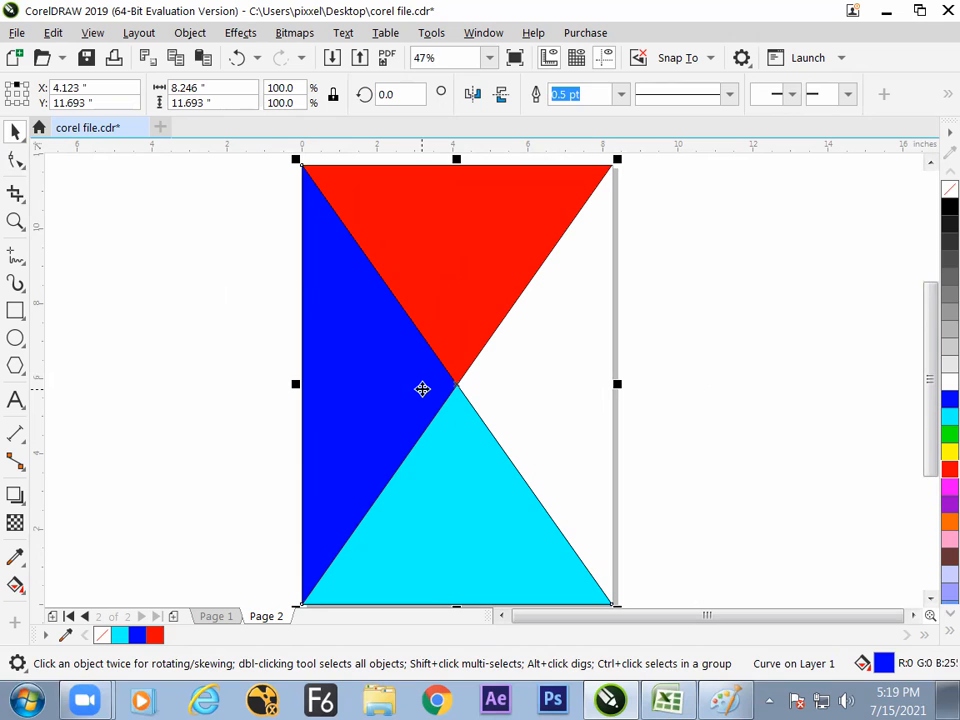
left_click_drag(422, 392, 350, 407)
key("ctrl+z")
left_click(281, 57)
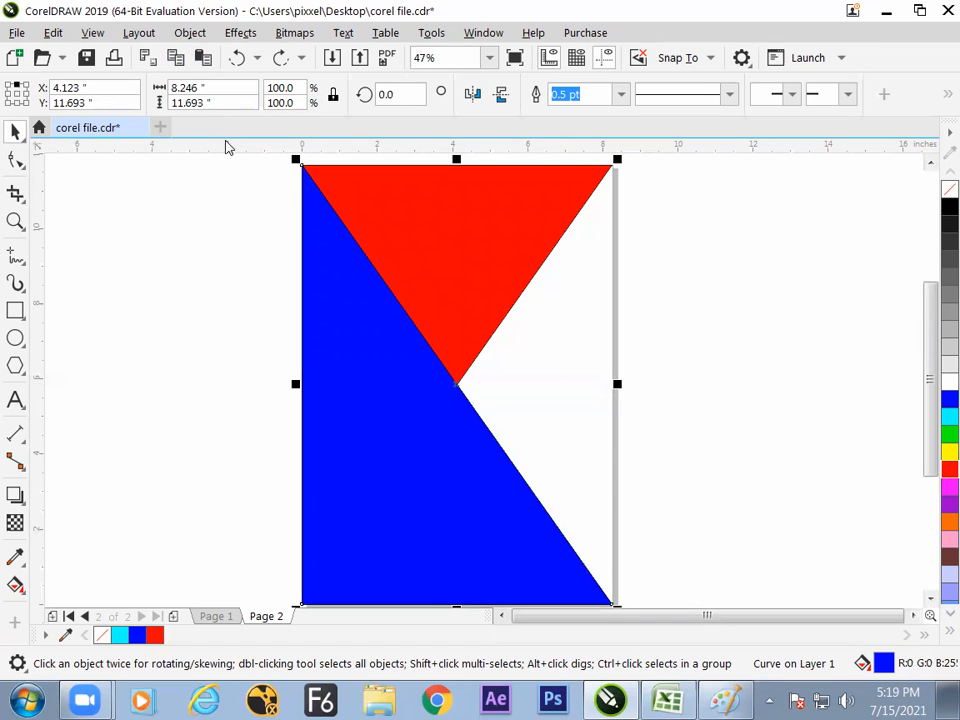
- Try mirroring the blue copy horizontally about its middle-right reference point, and undo the mirroring
left_click(27, 94)
left_click(473, 95)
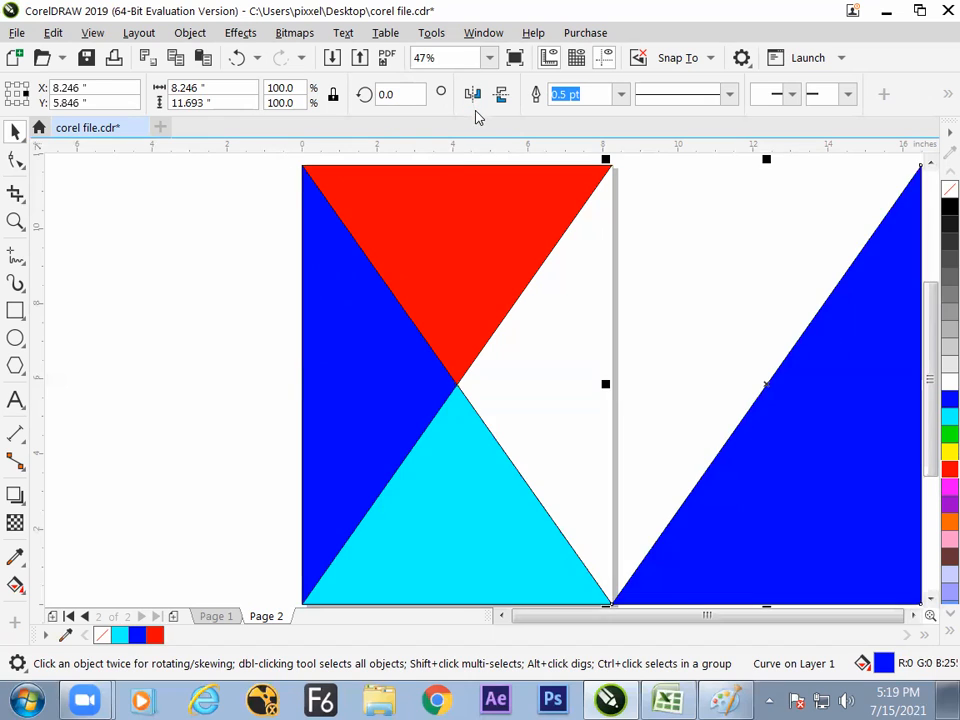
key("ctrl+z")
- Mirror the blue copy horizontally about its centre reference point and send it to the back of the layer
left_click(18, 93)
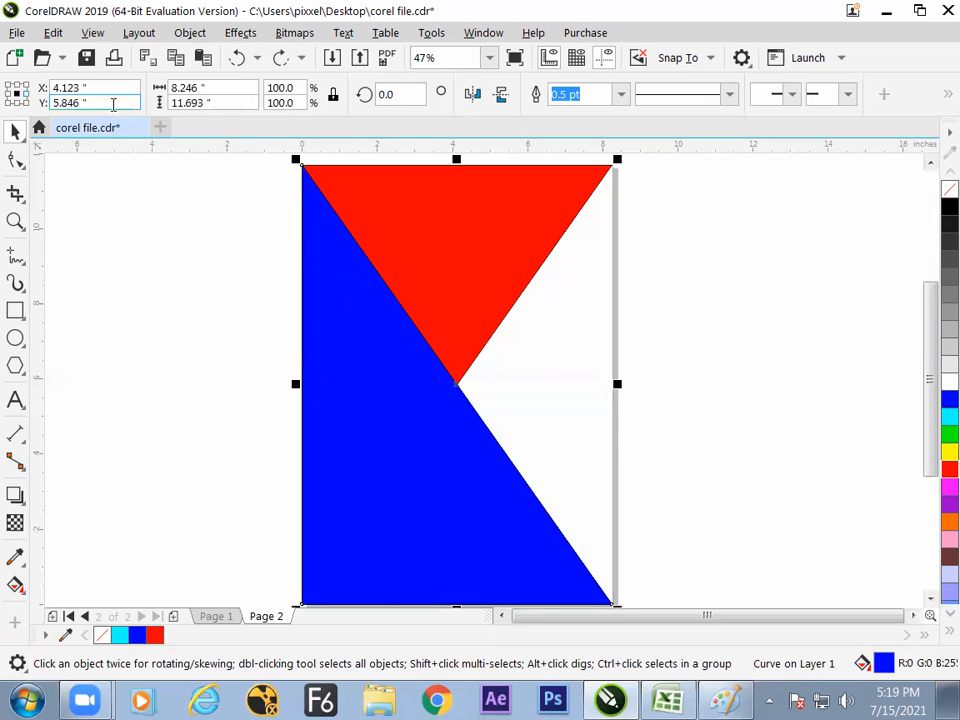
left_click(466, 95)
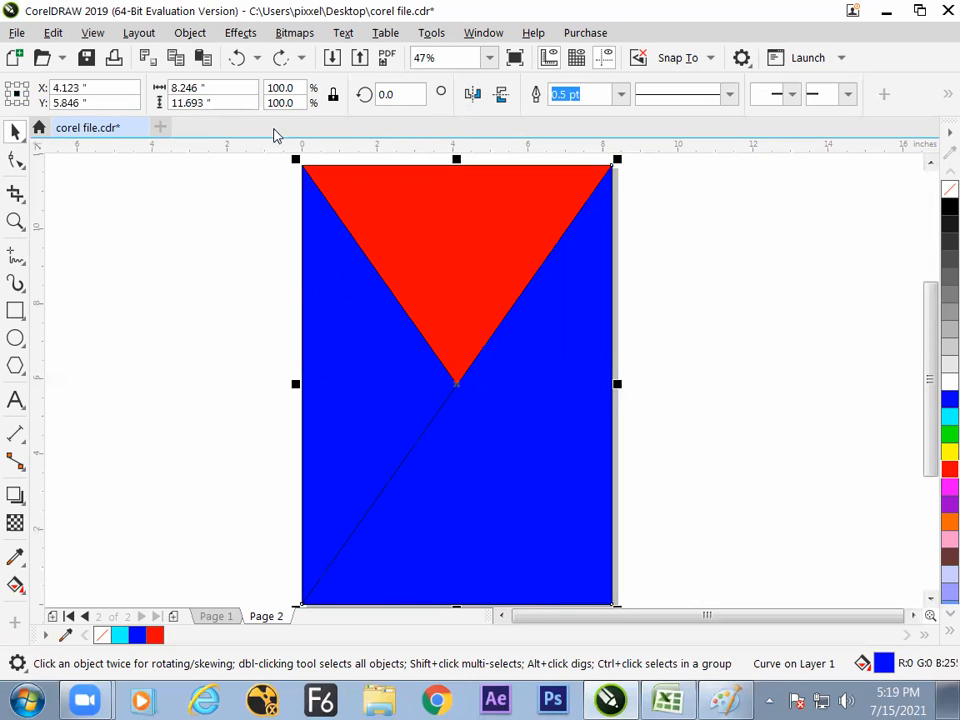
left_click(153, 38)
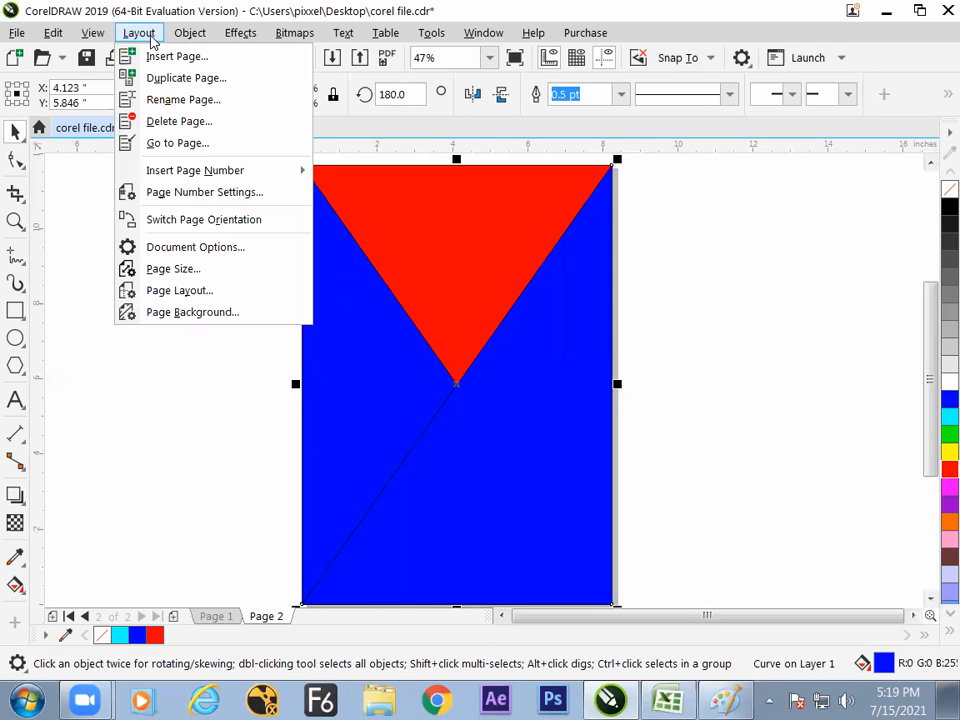
mouse_move(180, 40)
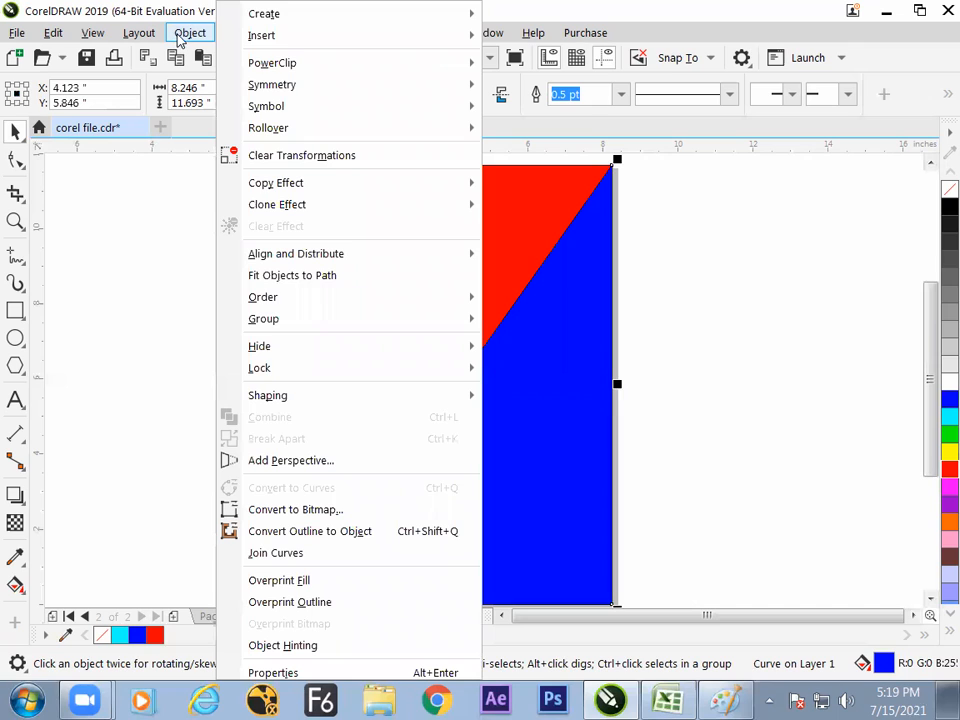
mouse_move(318, 300)
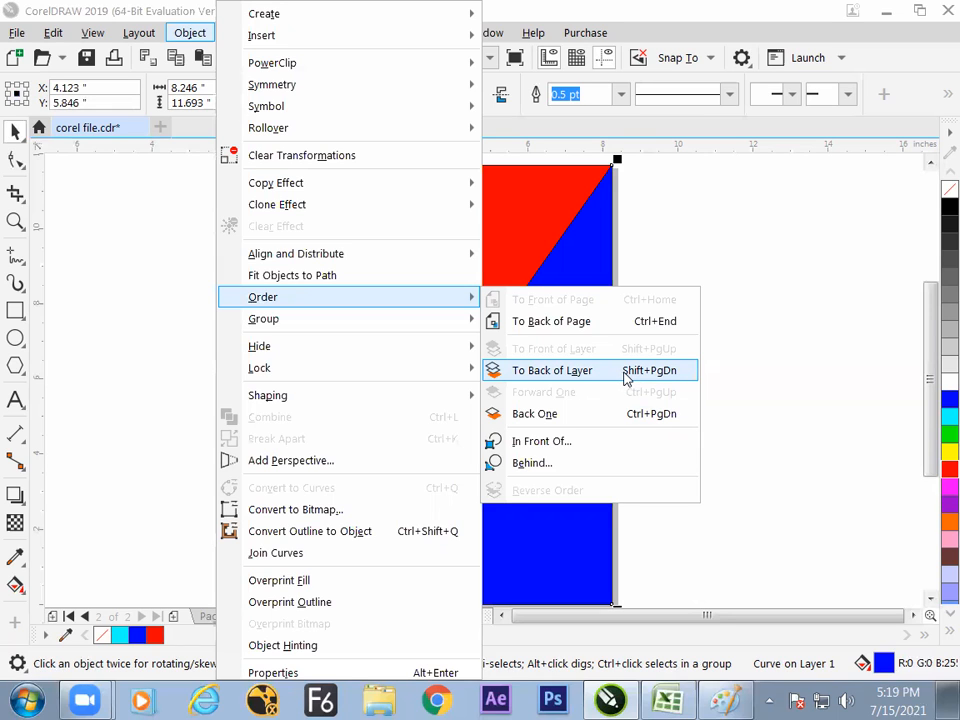
left_click(626, 377)
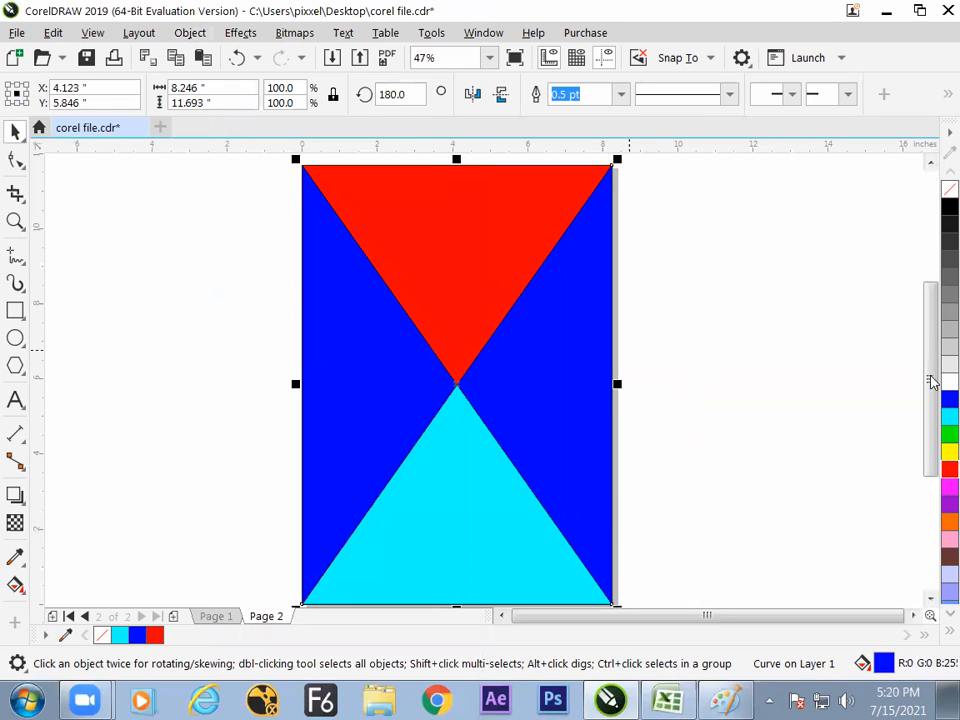
- Fill the mirrored triangle on the page's right side with green
left_click(941, 418)
left_click(943, 434)
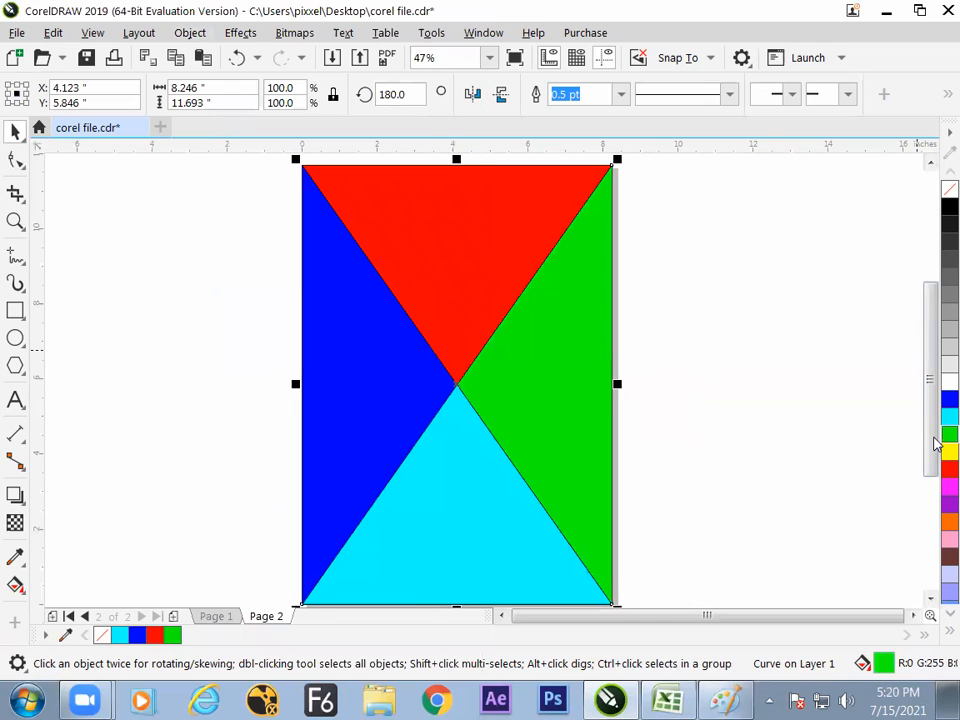
left_click(825, 420)
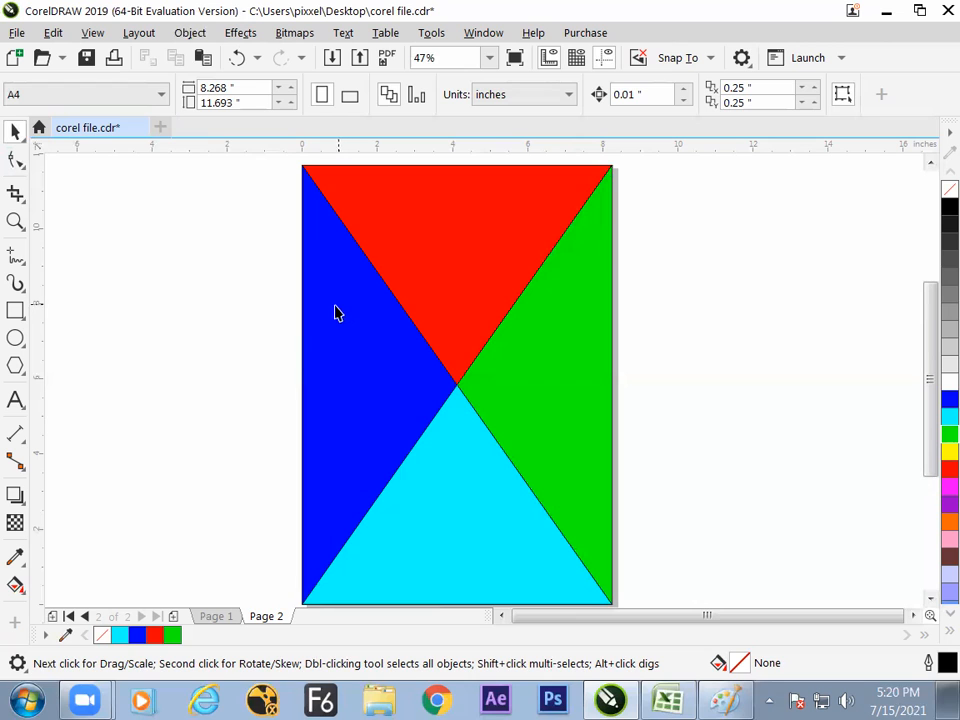
- Create a white page-sized rectangle of 8.268 by 11.693 inches and bring it to the front of the layer
double_click(15, 310)
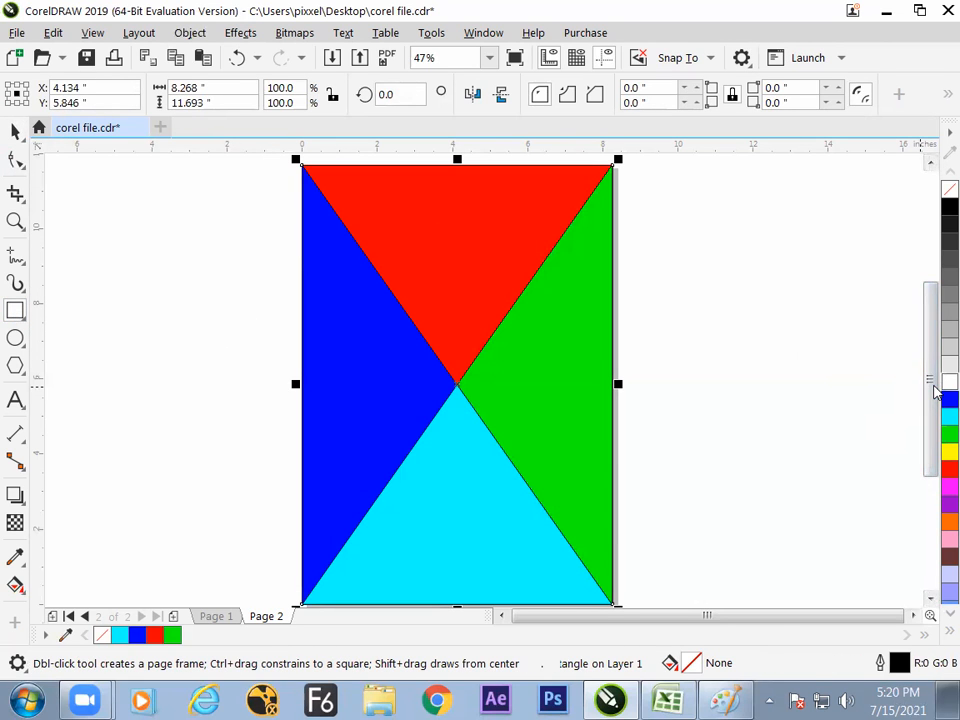
left_click(207, 37)
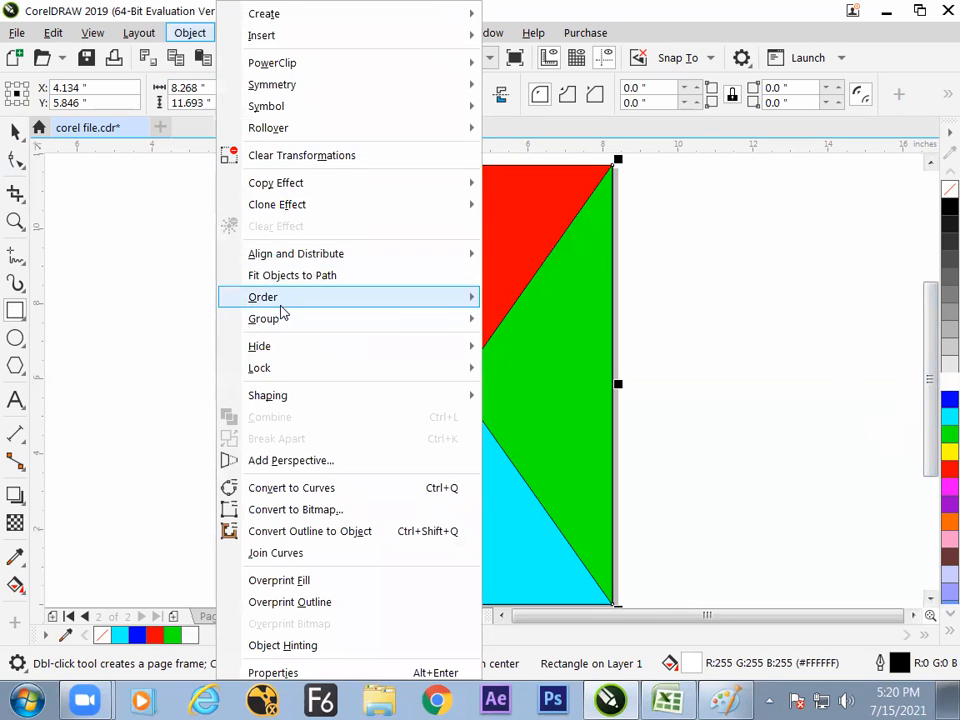
mouse_move(281, 300)
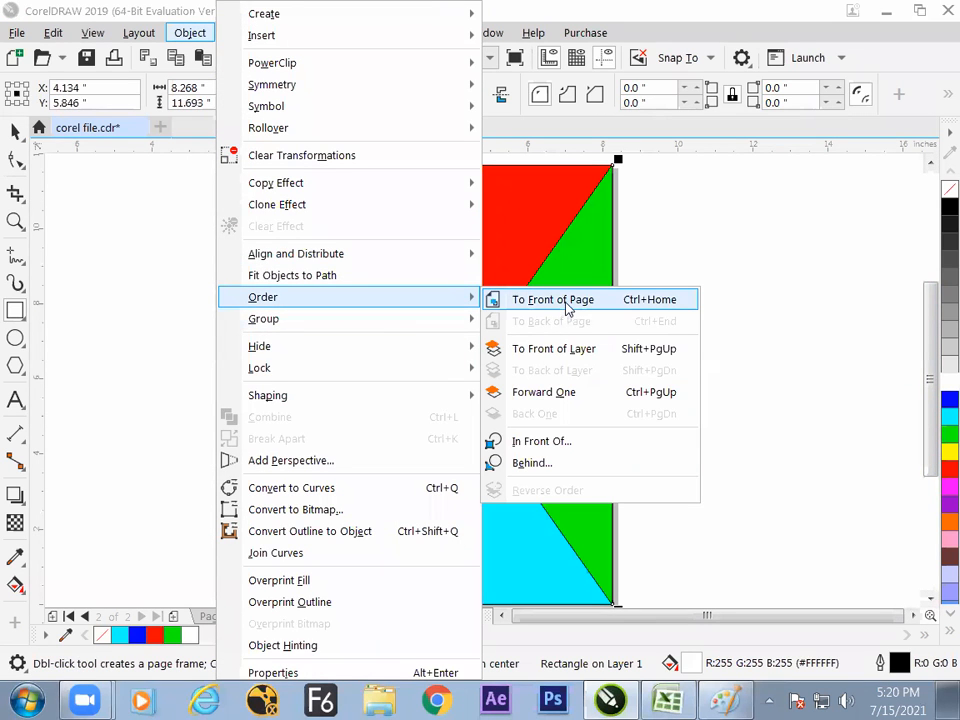
left_click(584, 352)
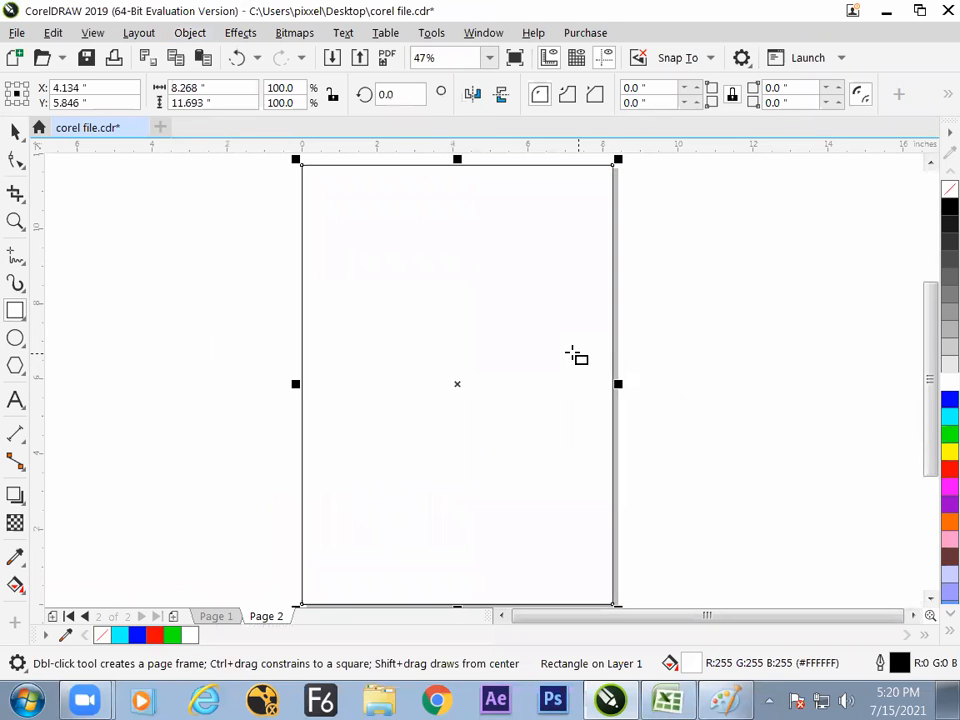
- Lock the white rectangle's proportions and scale it to 80% about its centre
left_click(331, 94)
double_click(280, 88)
type("80")
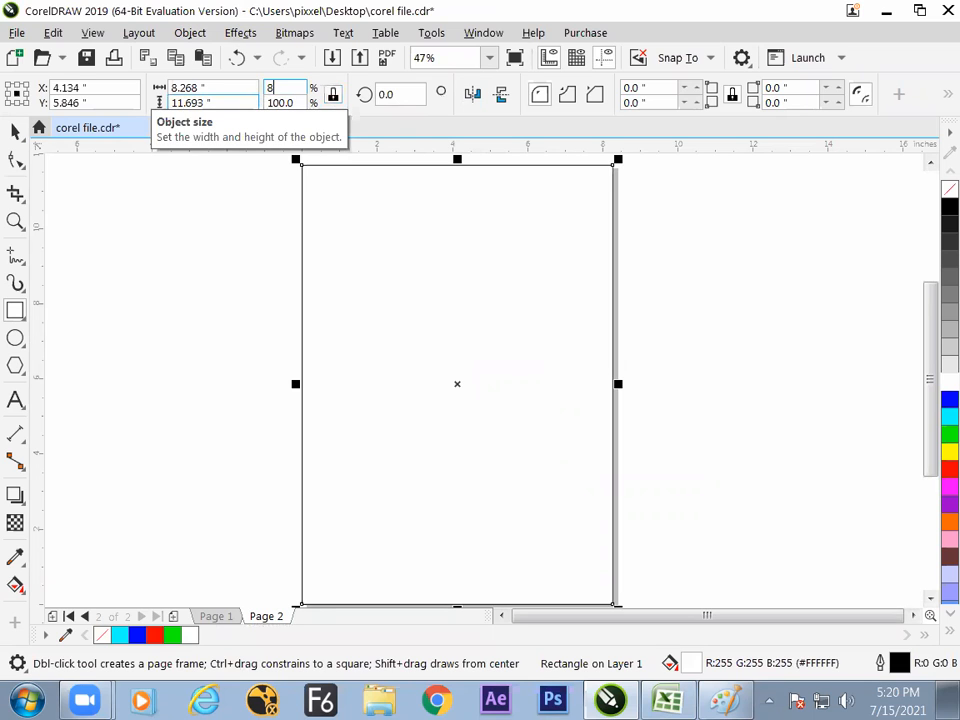
key("Return")
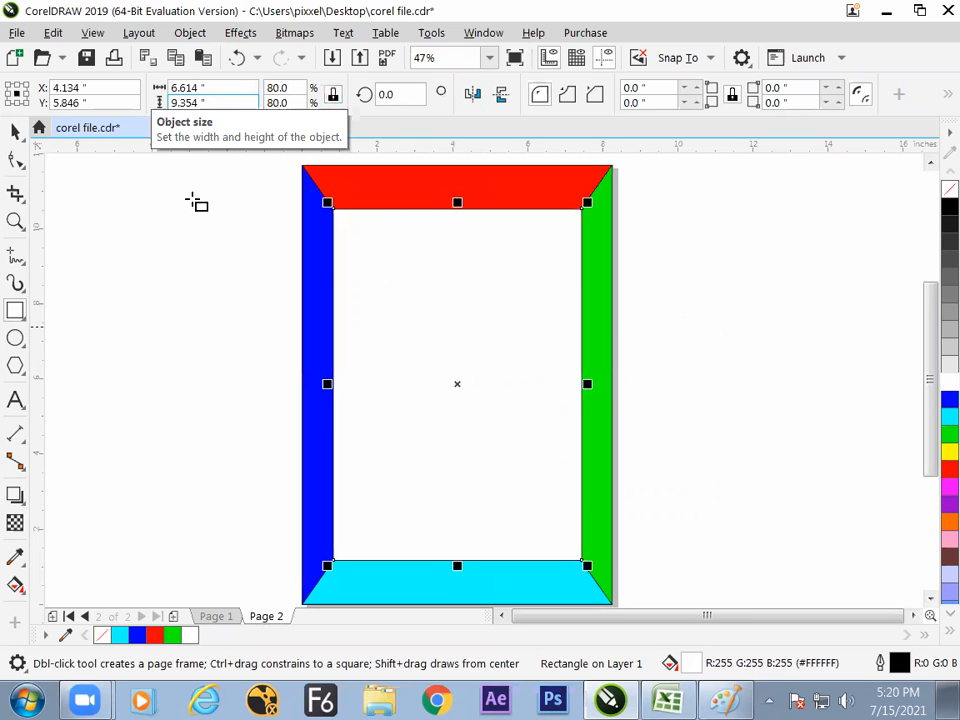
left_click(15, 131)
left_click(97, 197)
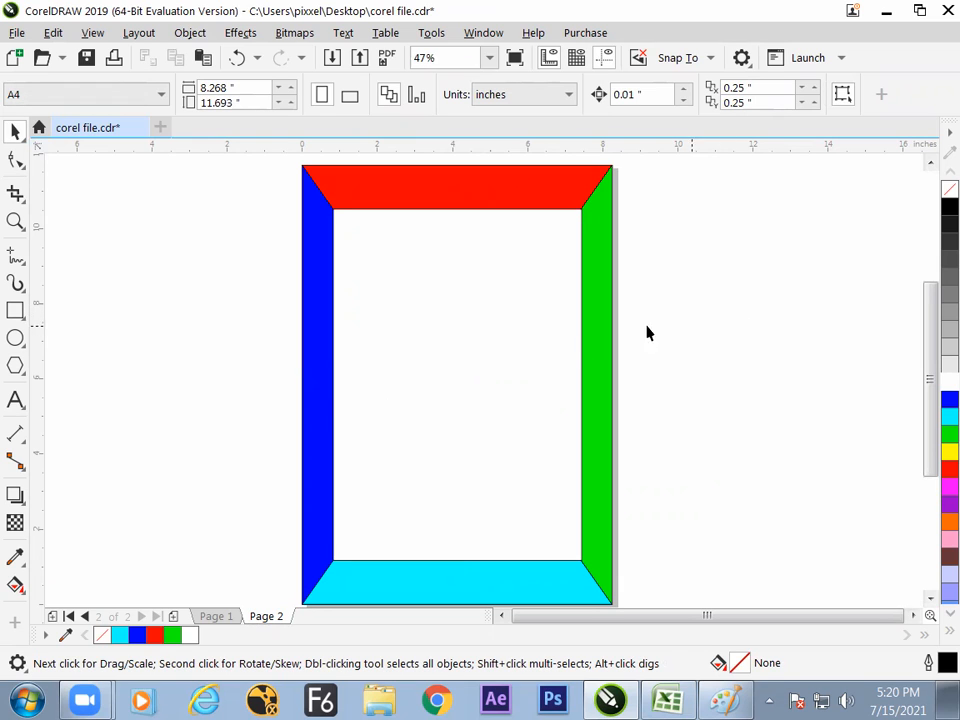
left_click(566, 354)
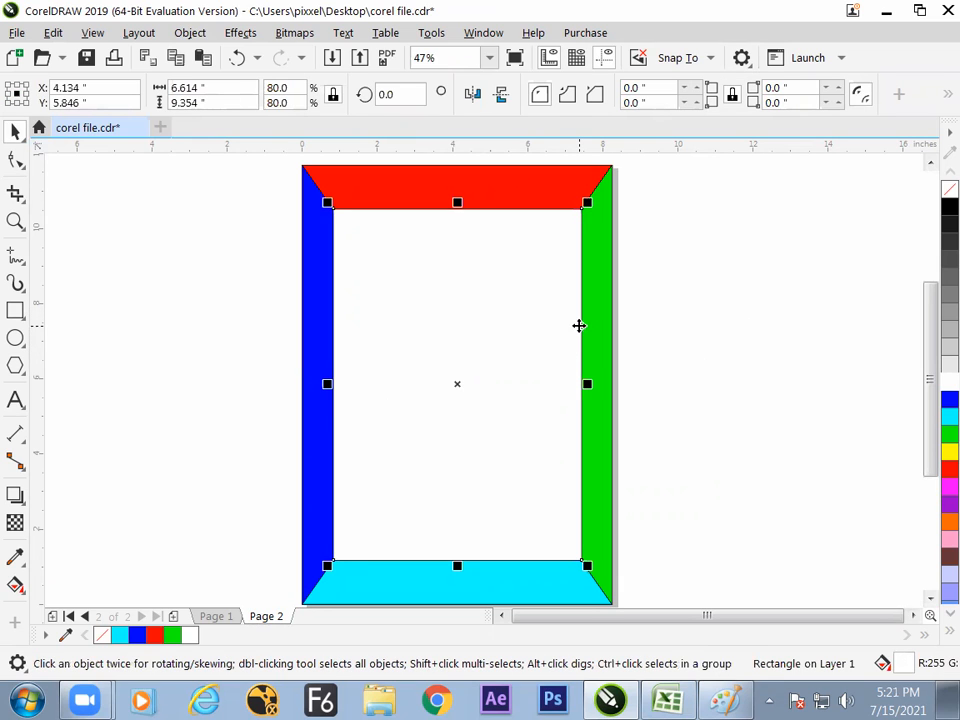
- Add a copy of the white centre rectangle scaled to 75% and preview the finished frame full-screen
left_click(276, 88)
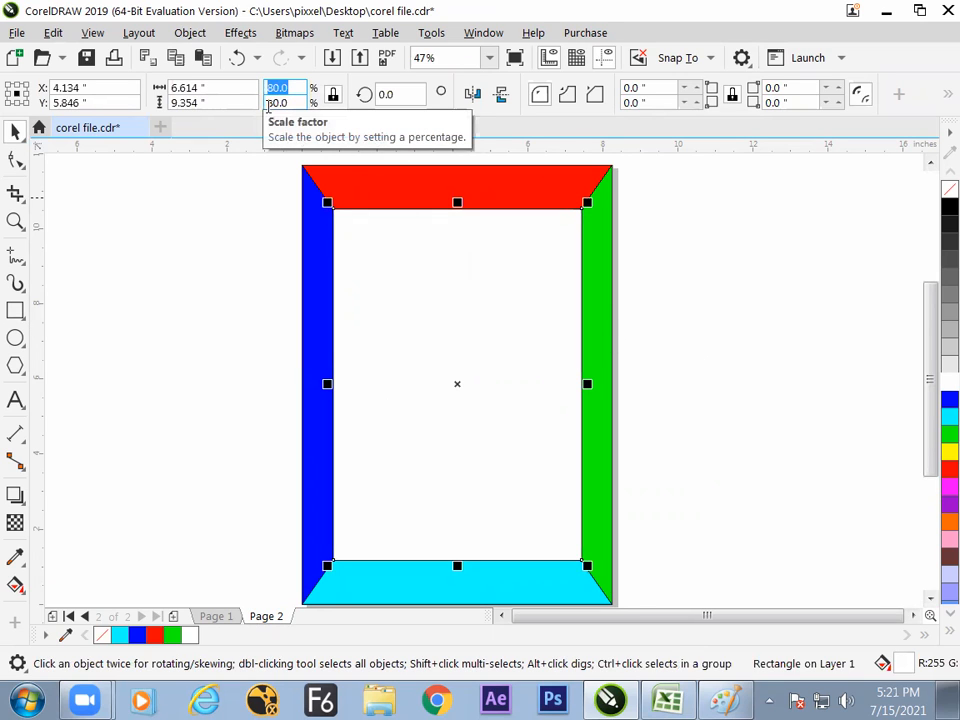
type("75")
key("Return")
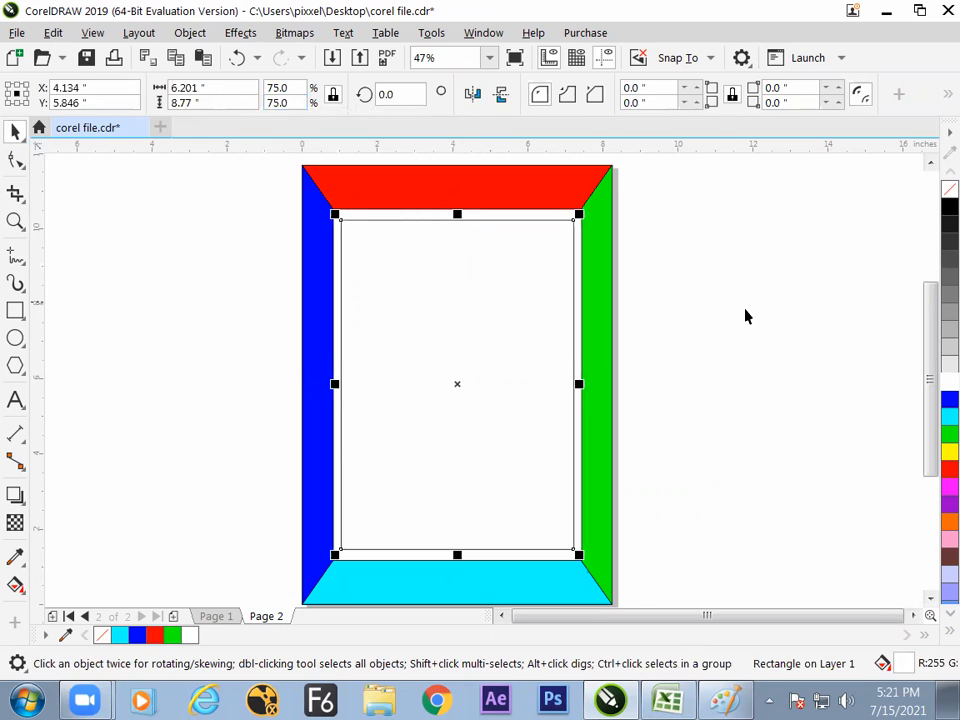
left_click(735, 366)
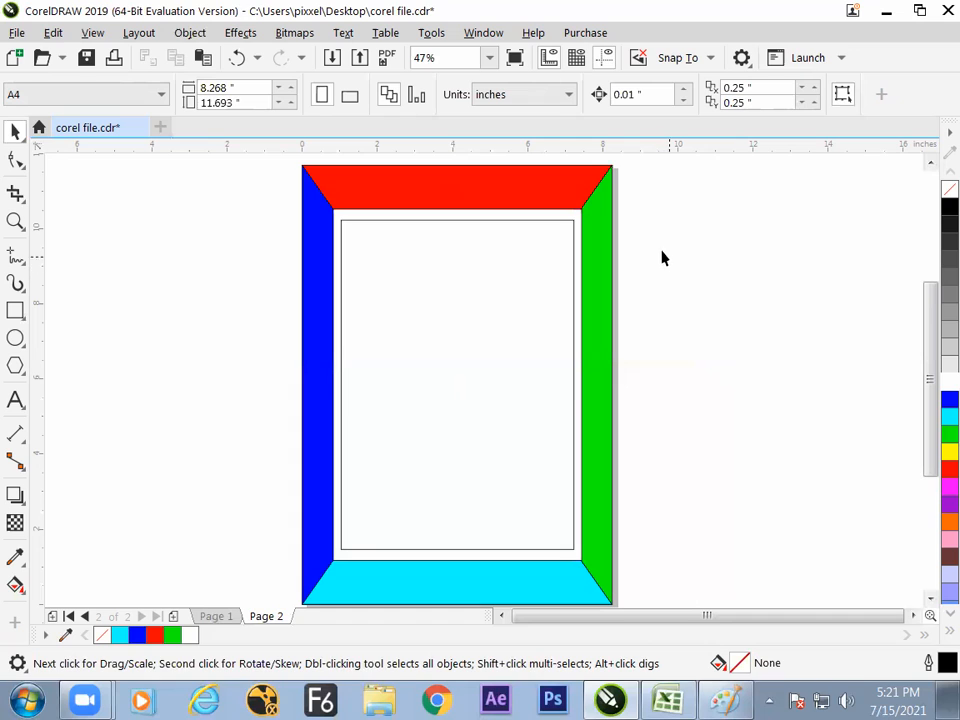
key("F9")
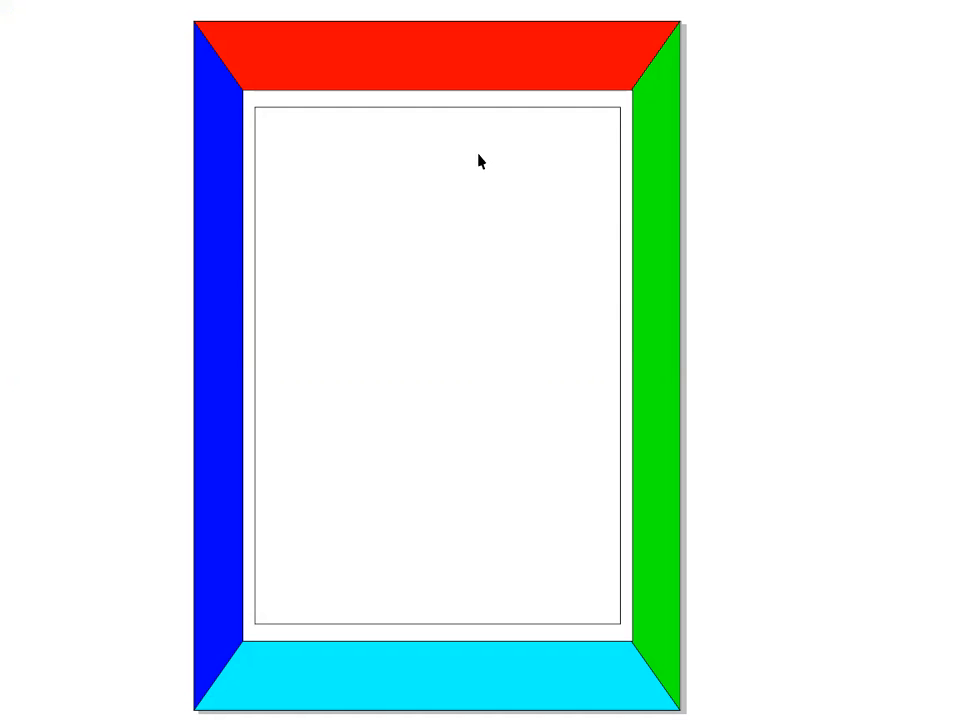
left_click(643, 219)
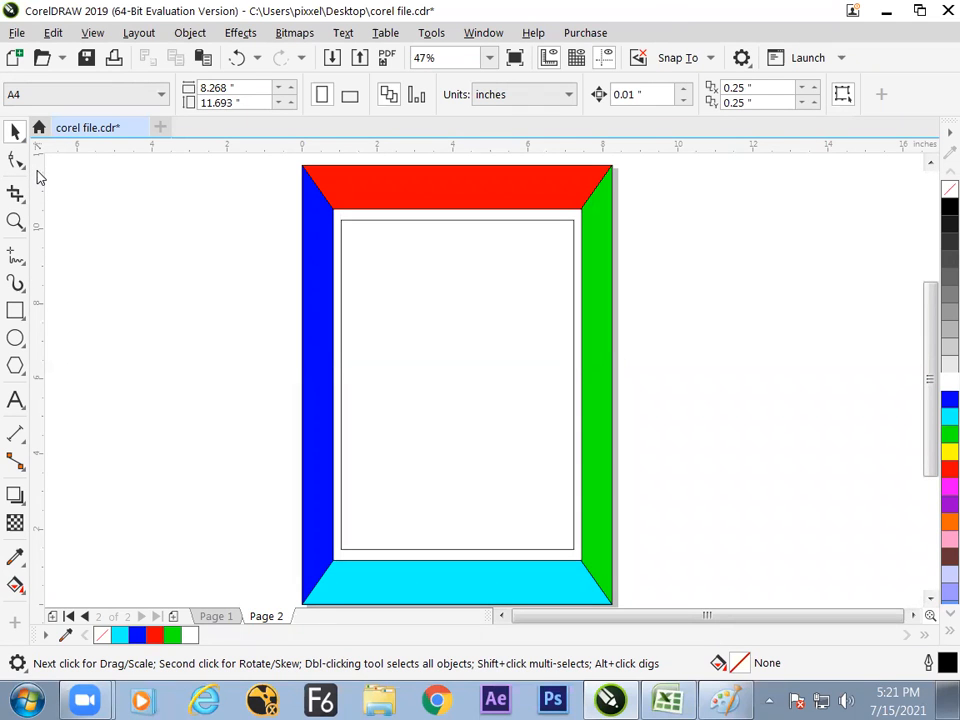
- Add Page 3 and draw a horizontal rectangle about 5.97 by 1.27 inches on its upper half, filled with green
left_click(20, 314)
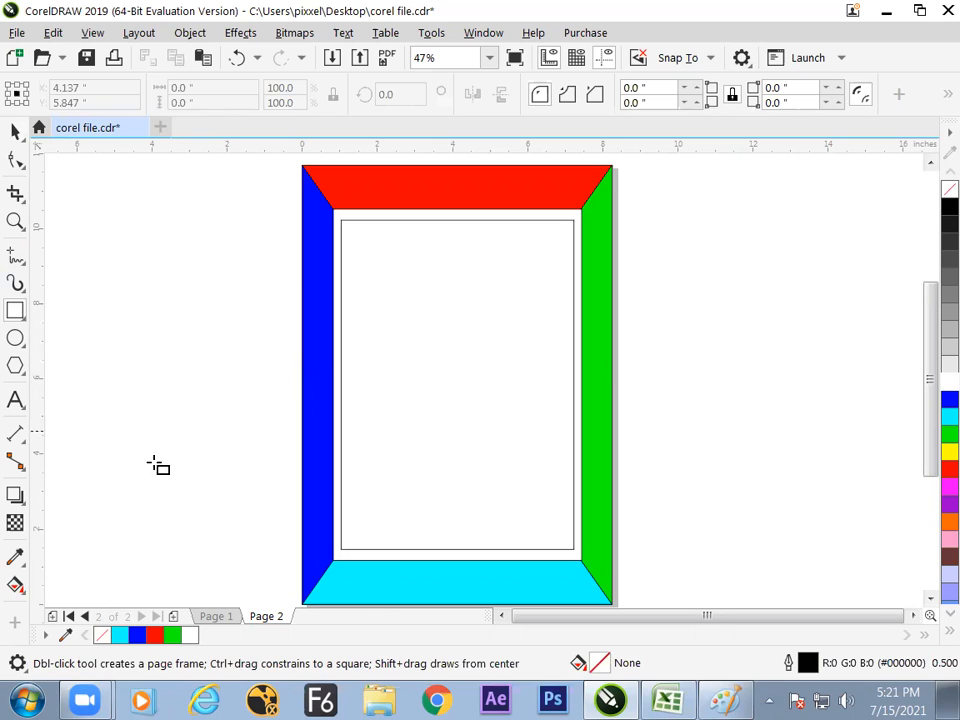
left_click(174, 616)
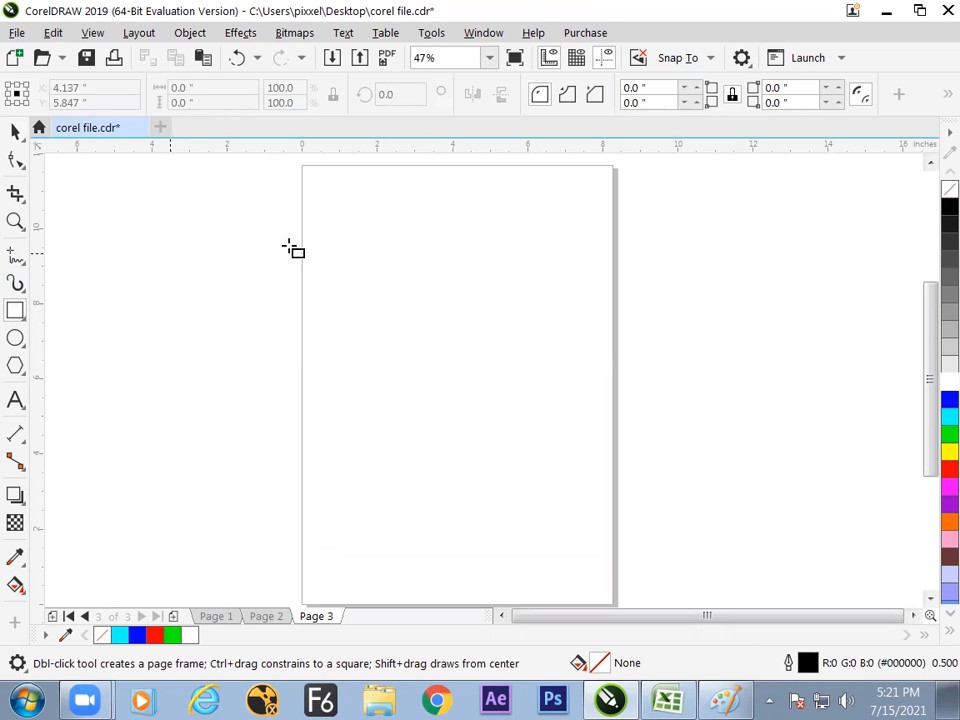
left_click_drag(351, 282, 579, 329)
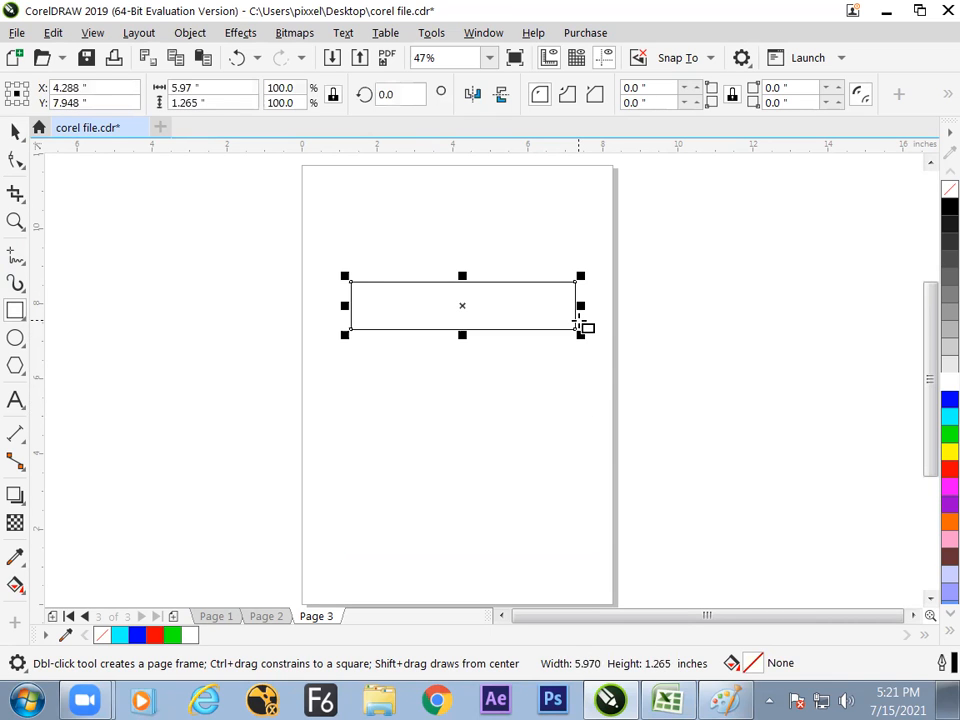
left_click(16, 133)
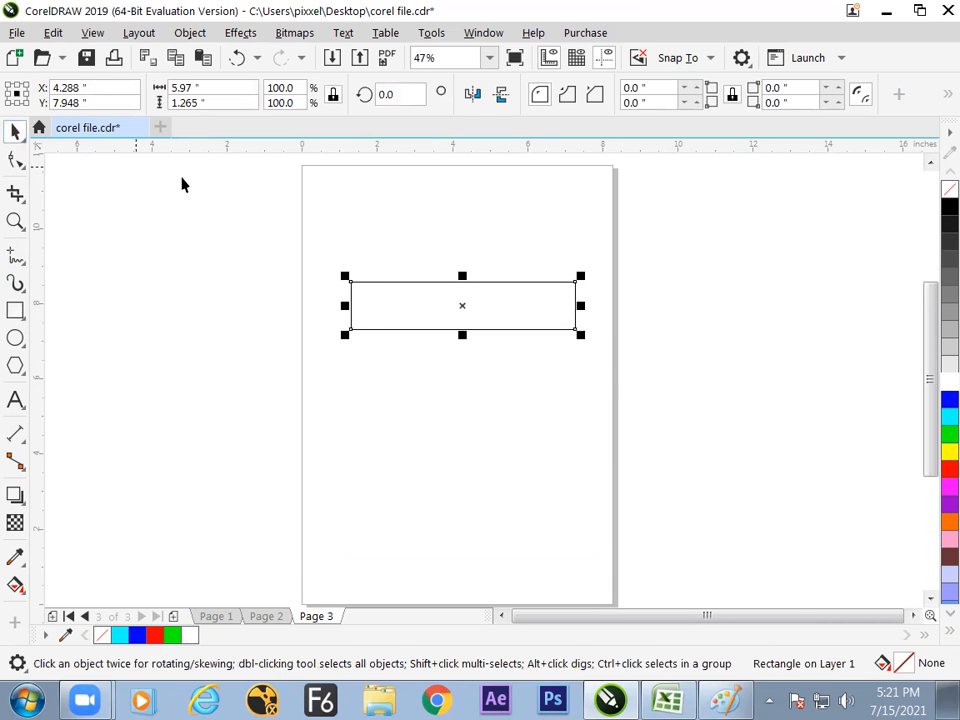
left_click(948, 435)
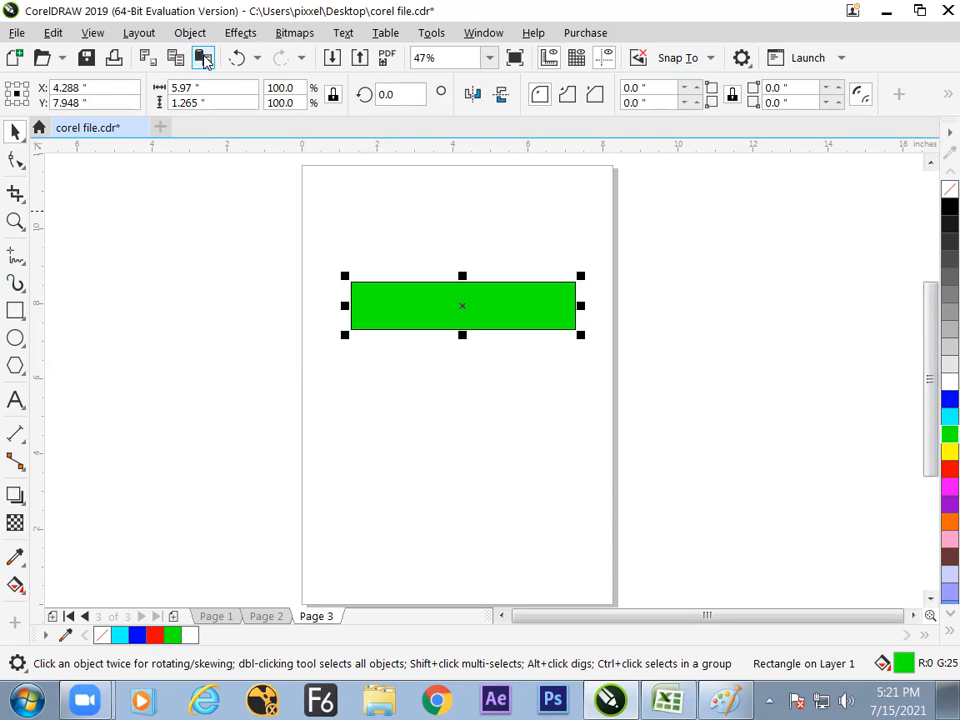
- Create a copy of the green rectangle rotated 90 degrees about its centre to form a cross
left_click(392, 94)
type("90")
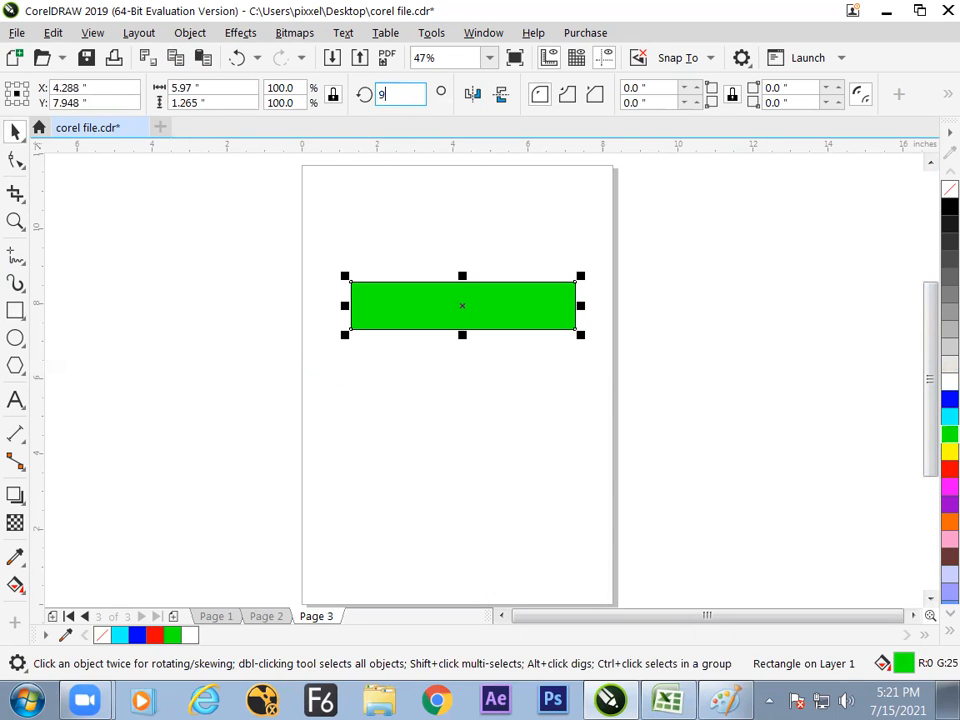
key("Return")
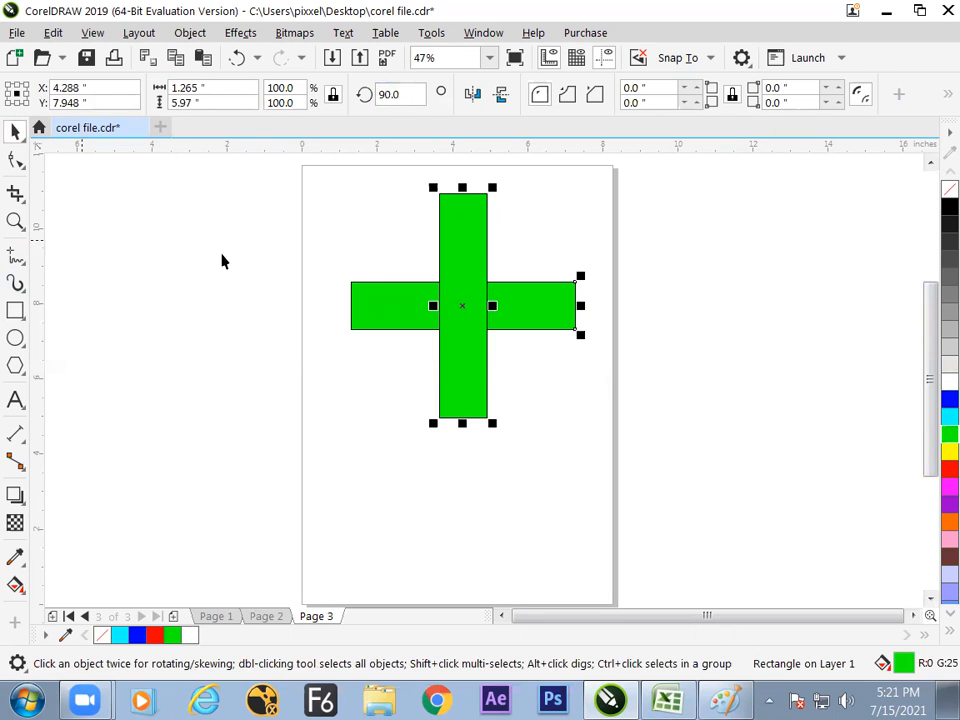
left_click(221, 261)
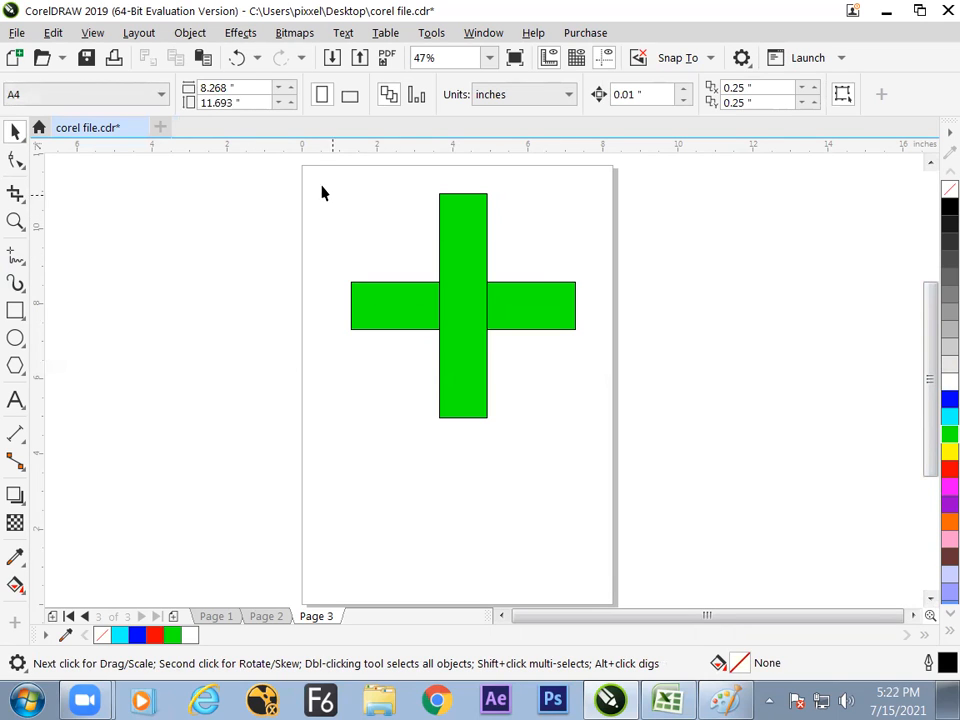
- Place a copy of the two-rectangle cross beside the page's left edge and reselect the original cross
left_click_drag(590, 475, 592, 474)
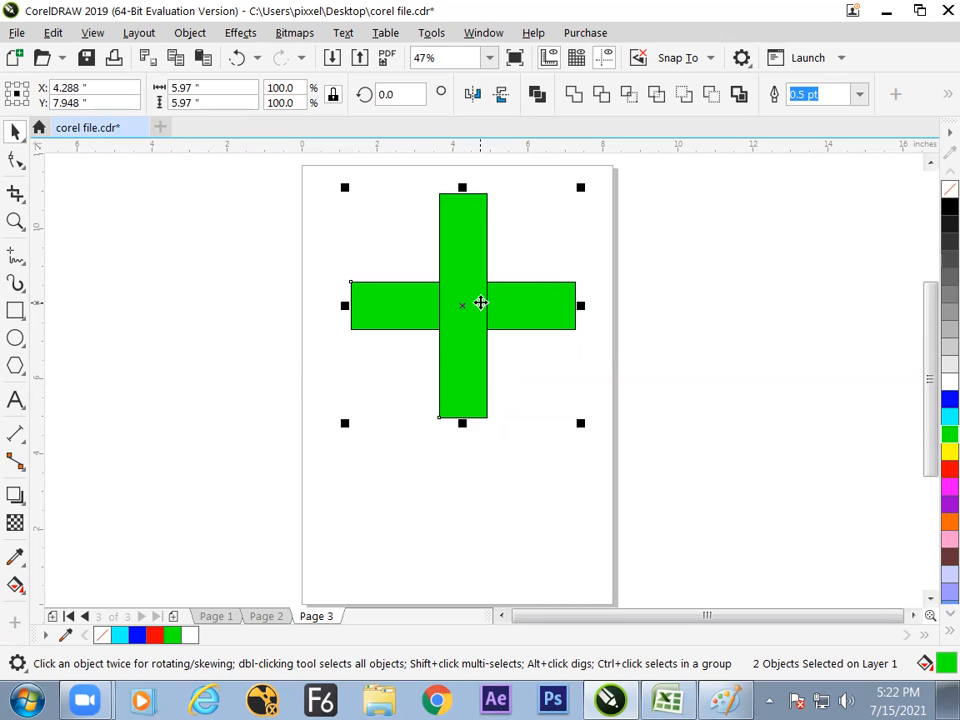
left_click_drag(481, 302, 214, 312)
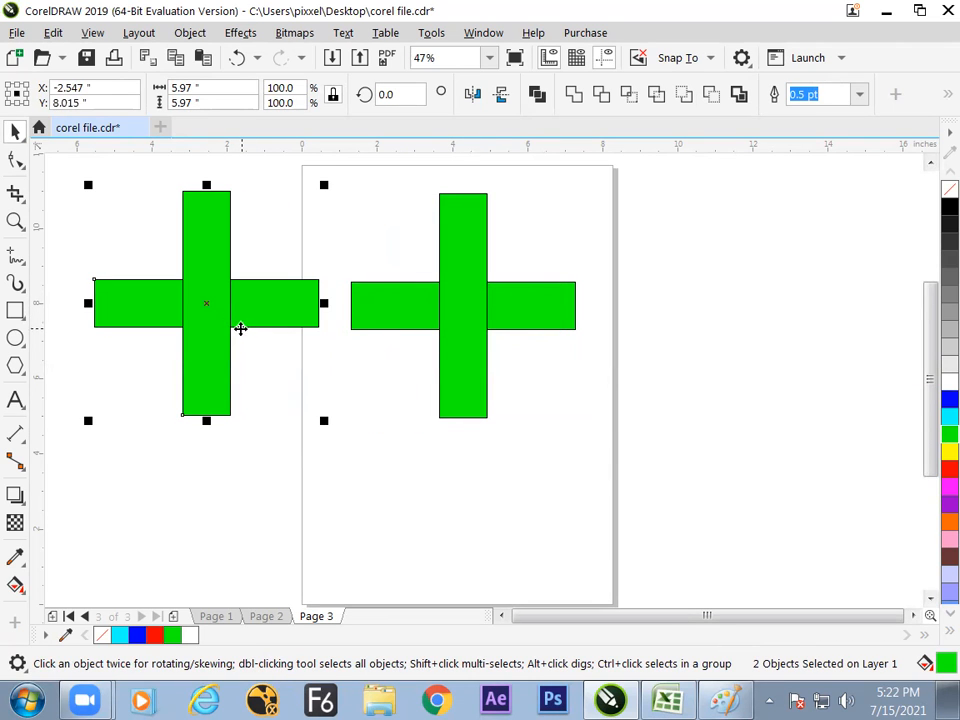
left_click_drag(646, 188, 349, 434)
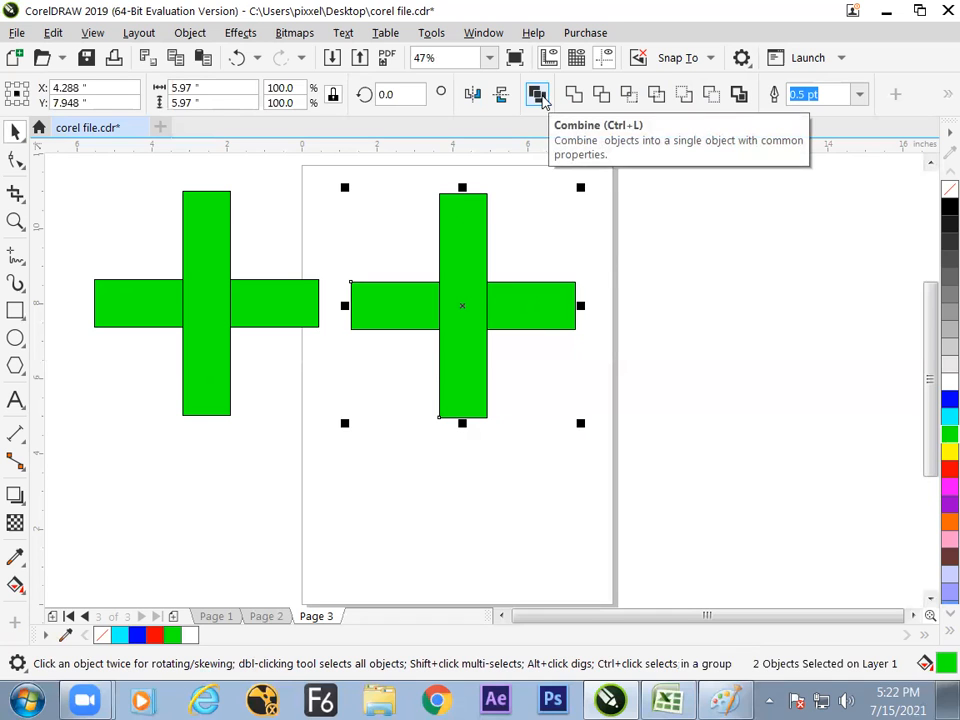
- Draw two separate wavy freehand curves, end to end, to the right of the page
left_click(15, 256)
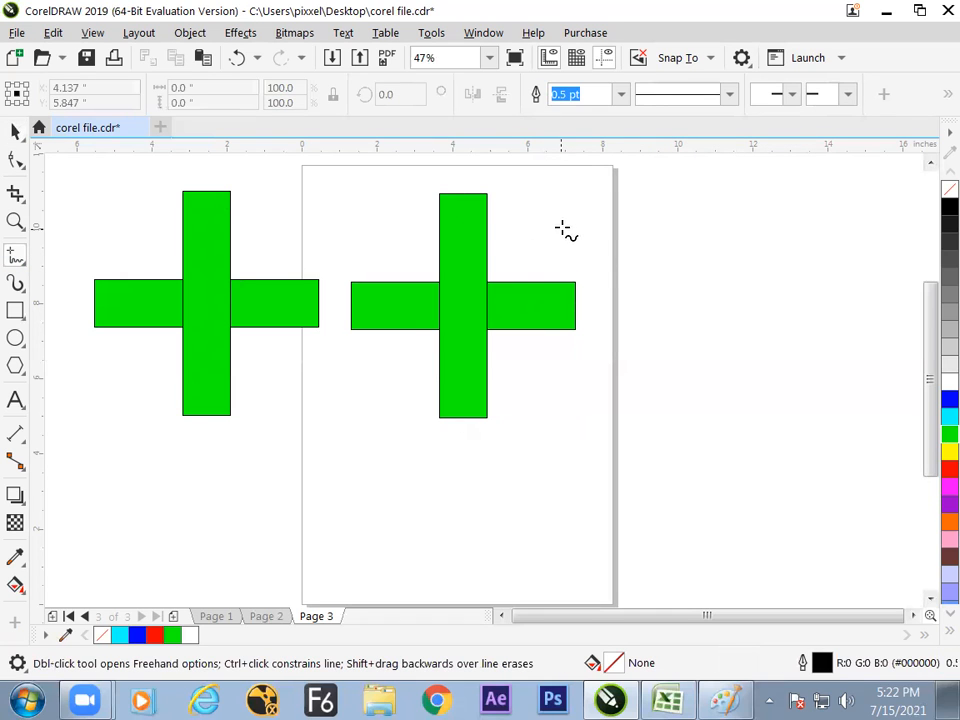
mouse_move(638, 266)
left_mouse_down()
mouse_move(693, 251)
mouse_move(849, 292)
left_mouse_up()
key("ctrl+z")
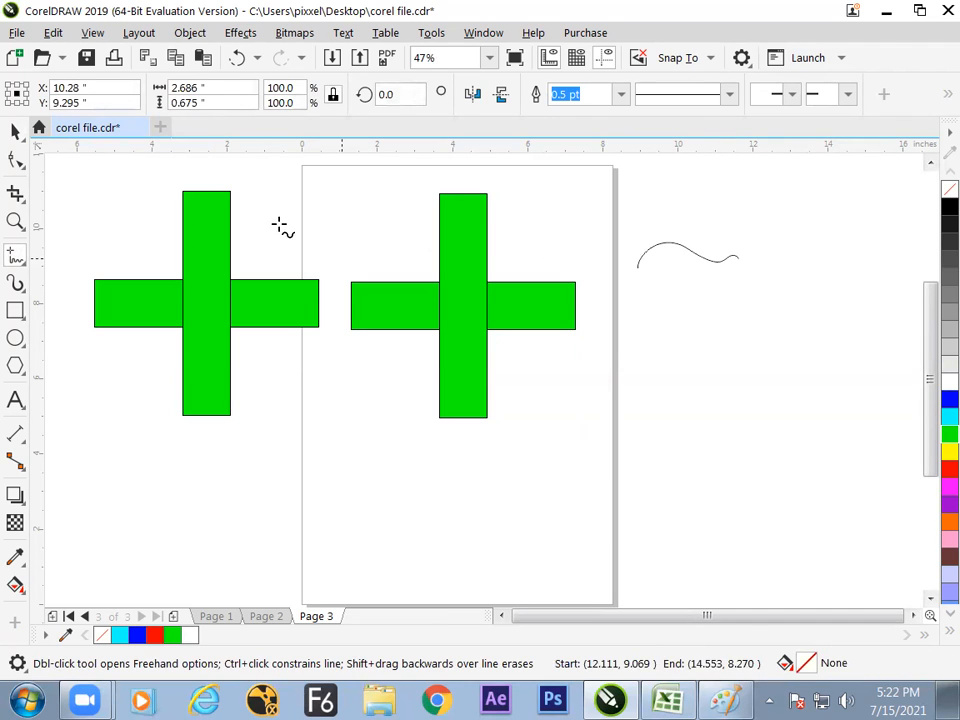
key("ctrl+shift+z")
left_click(15, 131)
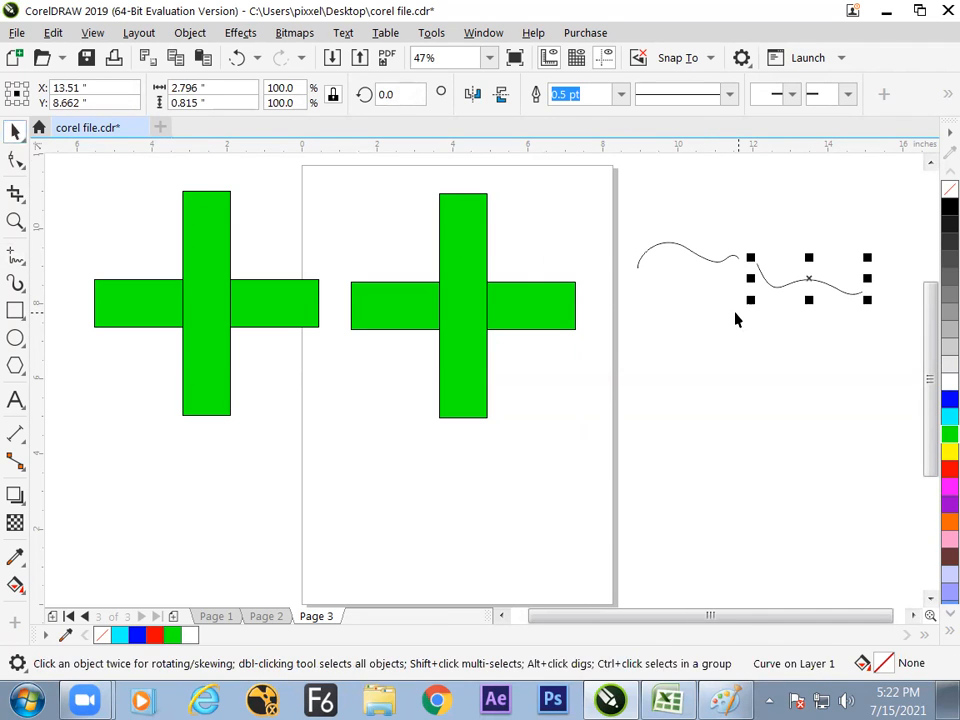
- Combine the two freehand curves into one object and join their facing end nodes
left_click_drag(628, 180, 880, 375)
left_click(538, 95)
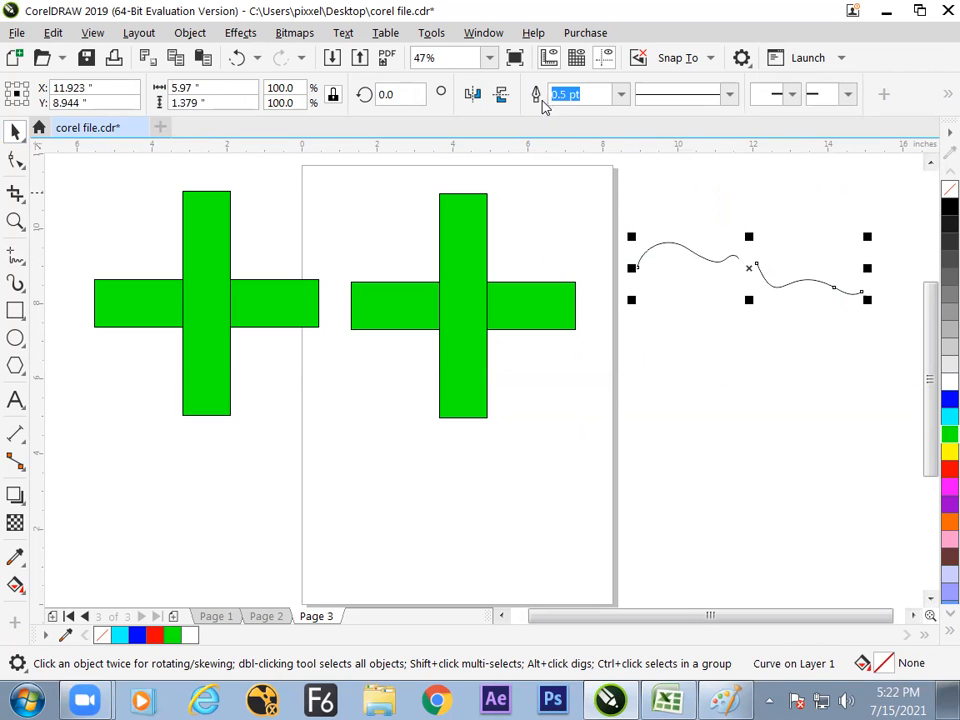
left_click(15, 162)
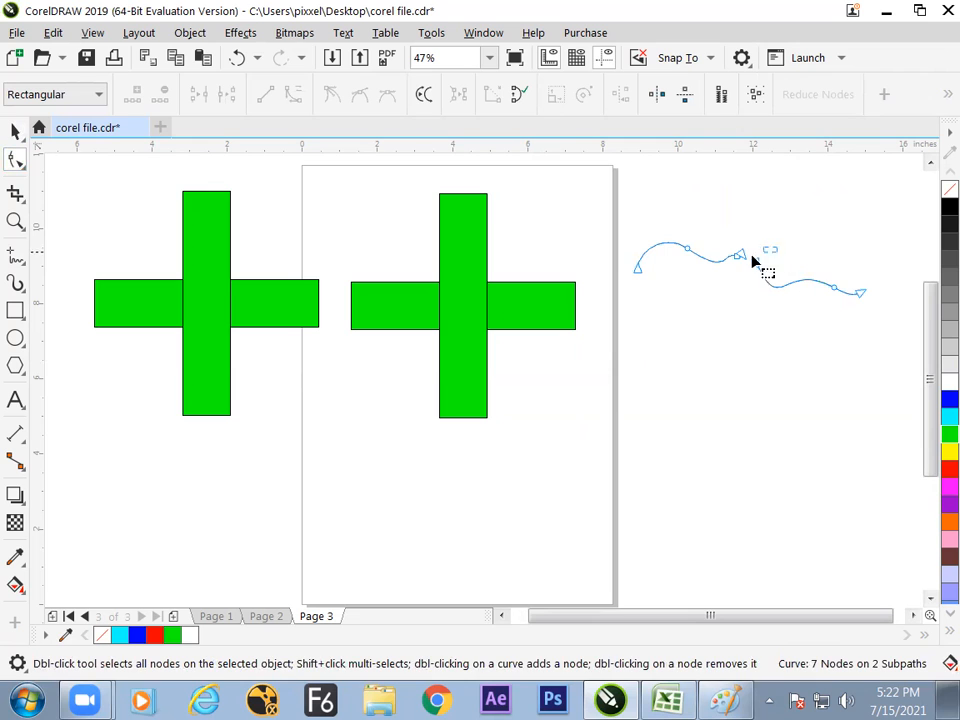
left_click_drag(742, 267, 705, 284)
left_click(491, 95)
- Delete the joined freehand curve beside the page
left_click(18, 135)
left_click(750, 340)
left_click(763, 278)
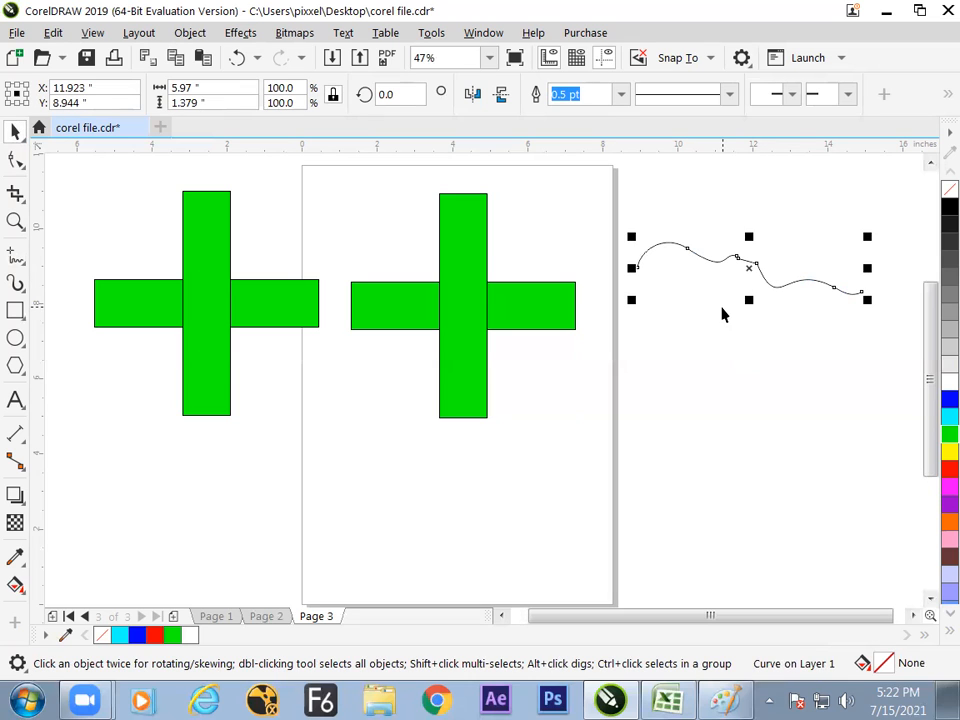
key("Delete")
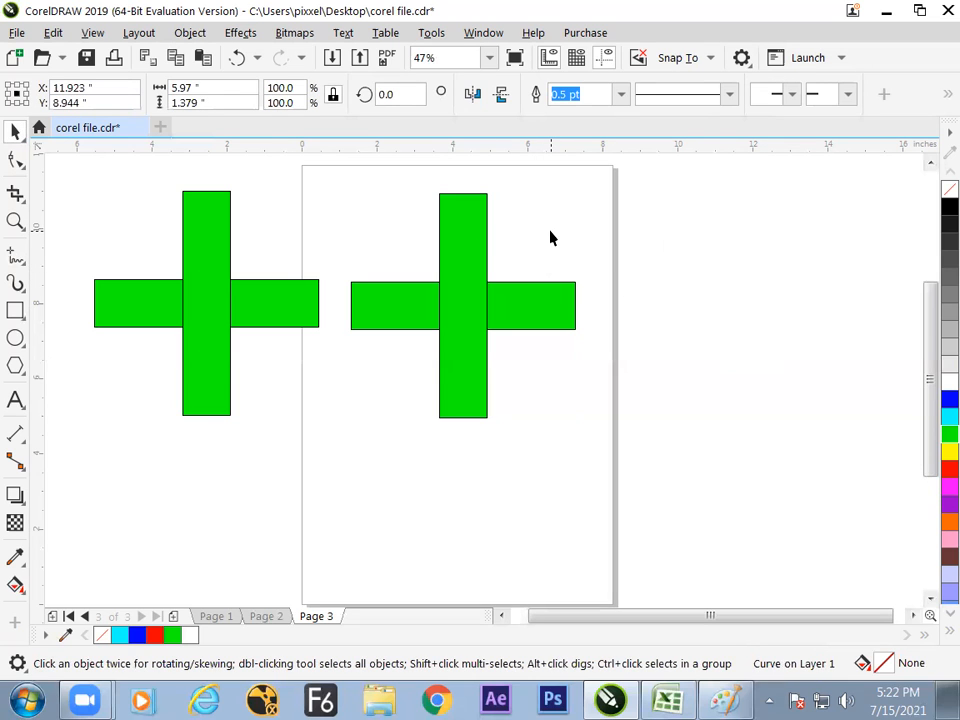
- Select both rectangles of the cross on the page, switch to Paint and handwrite the note "Ctrl+L" inside a box
left_click_drag(662, 182, 335, 495)
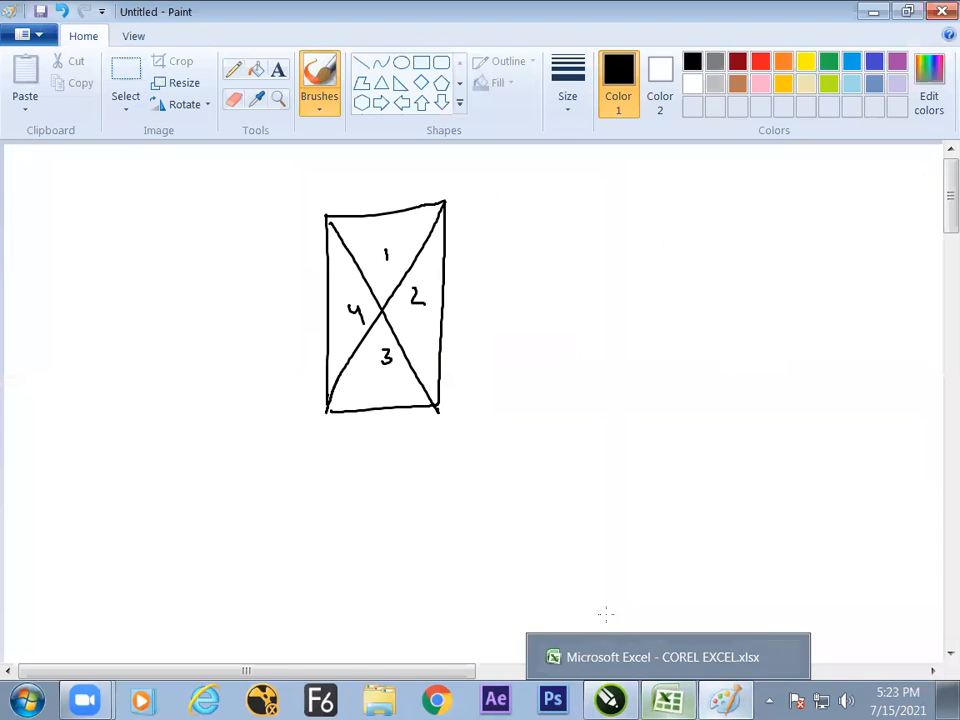
mouse_move(580, 280)
left_mouse_down()
mouse_move(583, 301)
mouse_move(638, 289)
left_mouse_up()
mouse_move(631, 282)
left_mouse_down()
mouse_move(631, 297)
mouse_move(648, 296)
left_mouse_up()
mouse_move(536, 263)
left_mouse_down()
mouse_move(663, 264)
mouse_move(660, 310)
mouse_move(644, 316)
mouse_move(536, 280)
left_mouse_up()
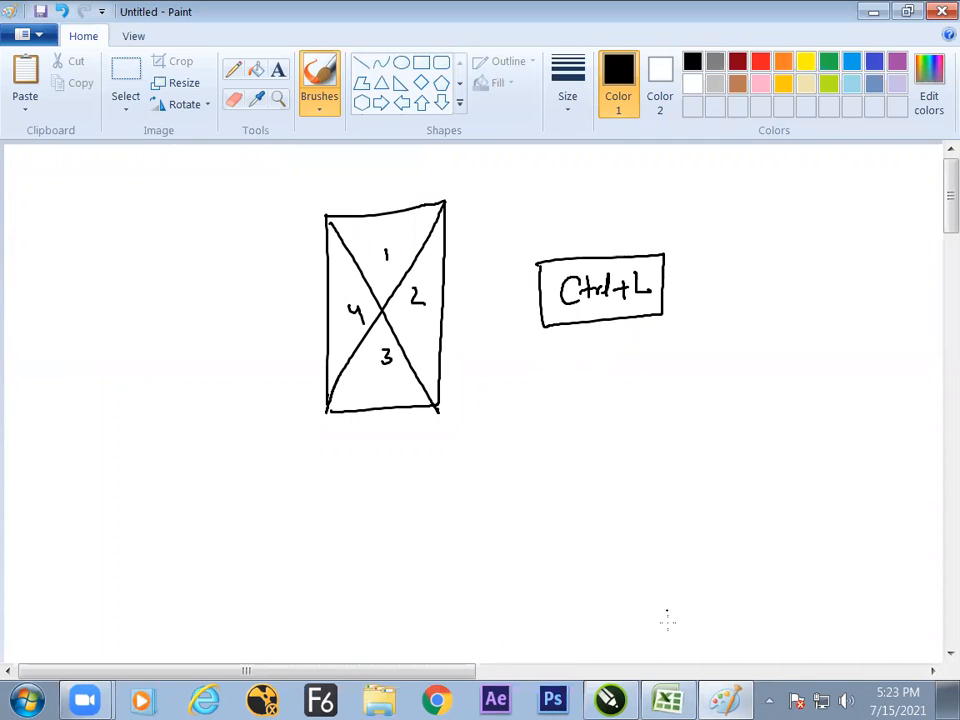
- Switch back to CorelDRAW and look up the Combine command for the selected rectangles
left_click(609, 699)
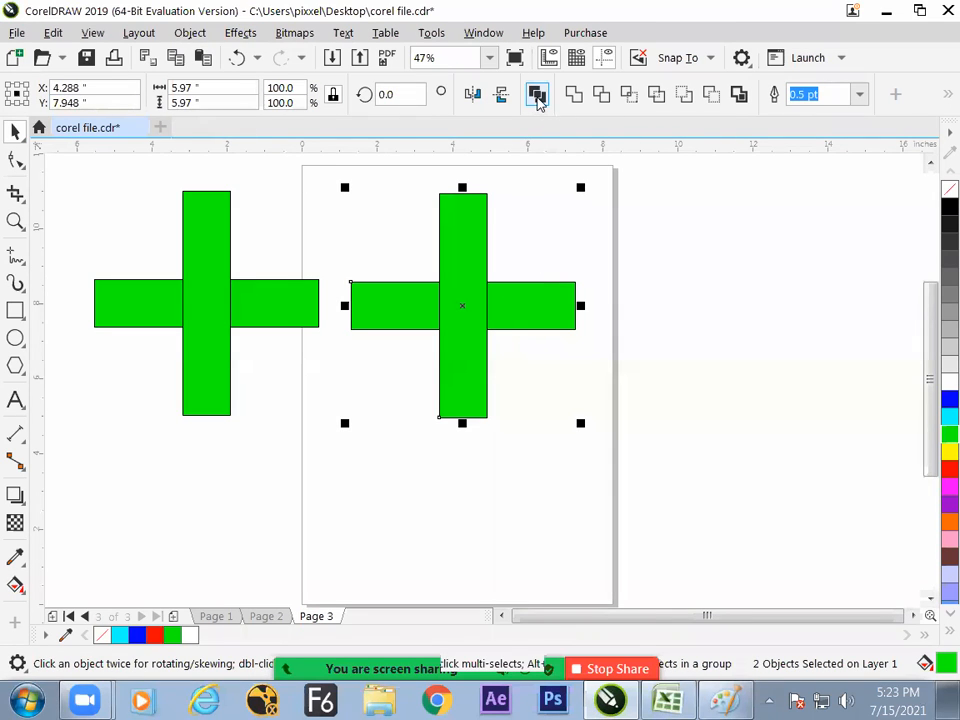
left_click(190, 33)
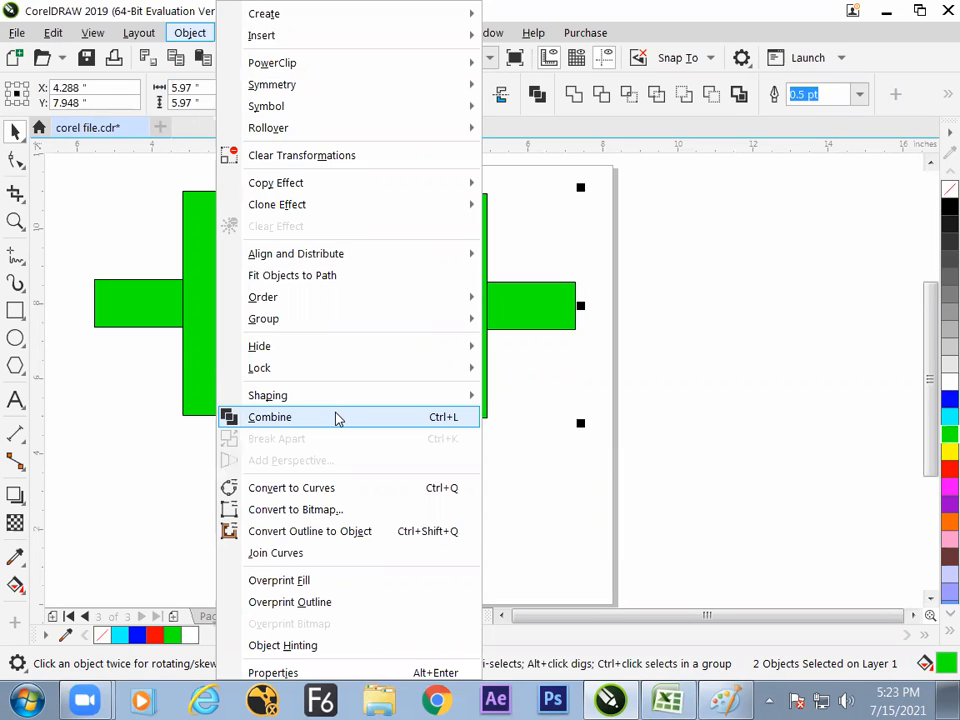
left_click(568, 366)
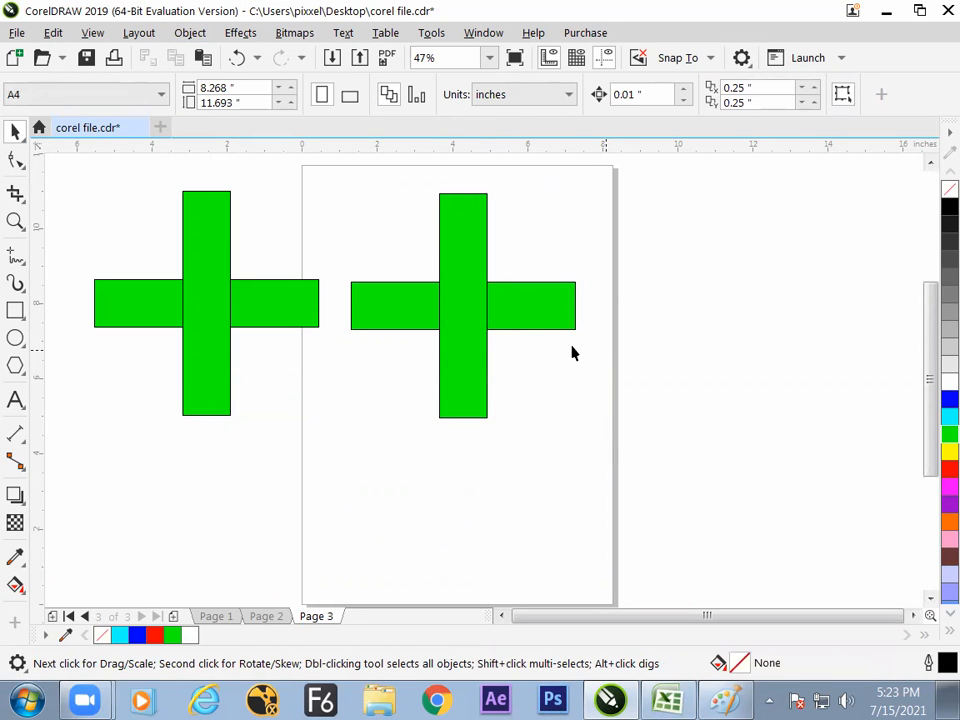
- Unlock the vertical and horizontal rectangles of the cross on the page
right_click(474, 322)
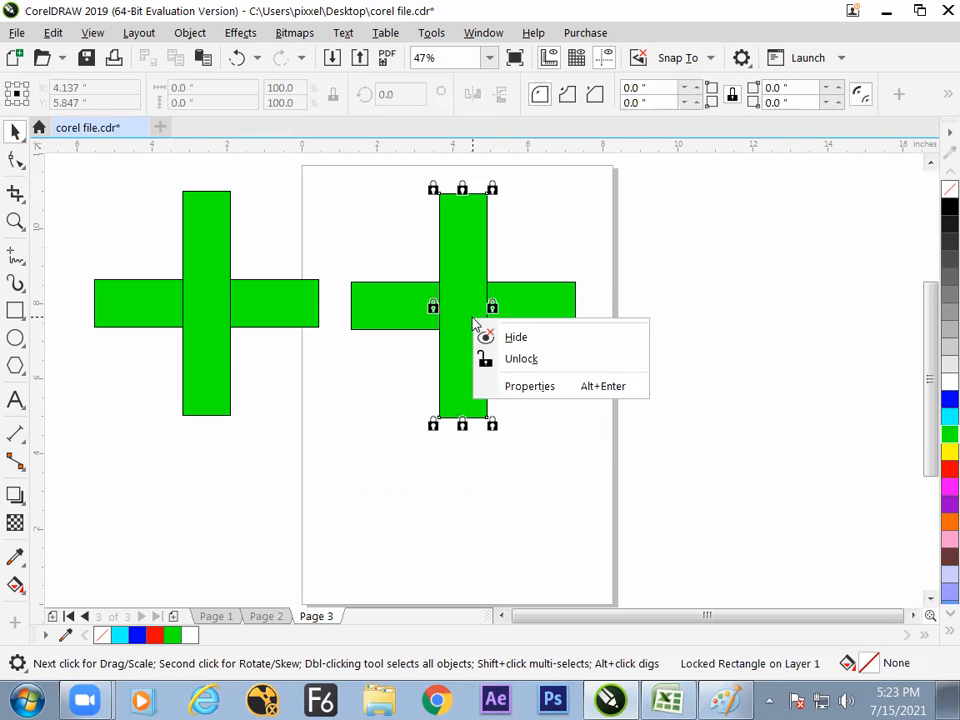
left_click(516, 359)
key("Escape")
right_click(540, 318)
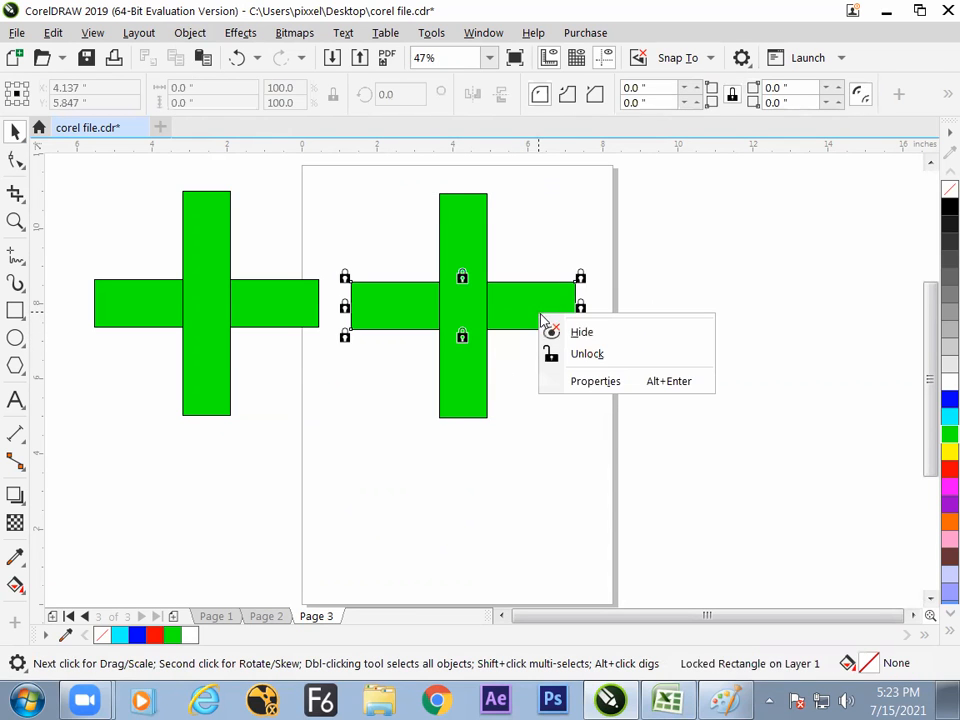
left_click(574, 354)
key("Escape")
- Combine the two crossing green rectangles on the page into a single object
left_click_drag(380, 230, 618, 470)
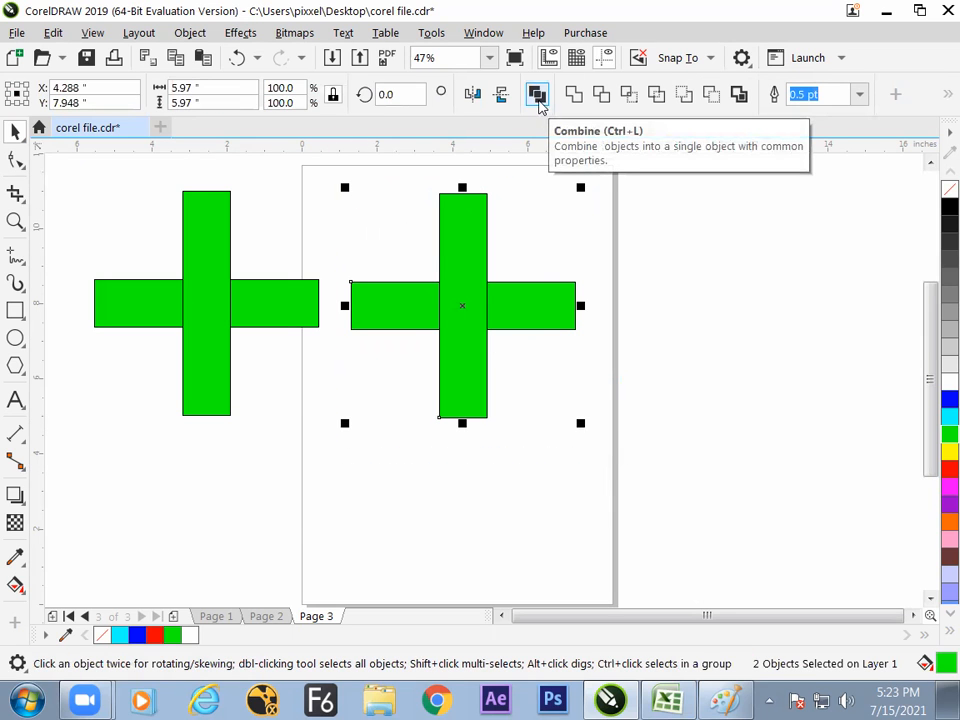
left_click(538, 95)
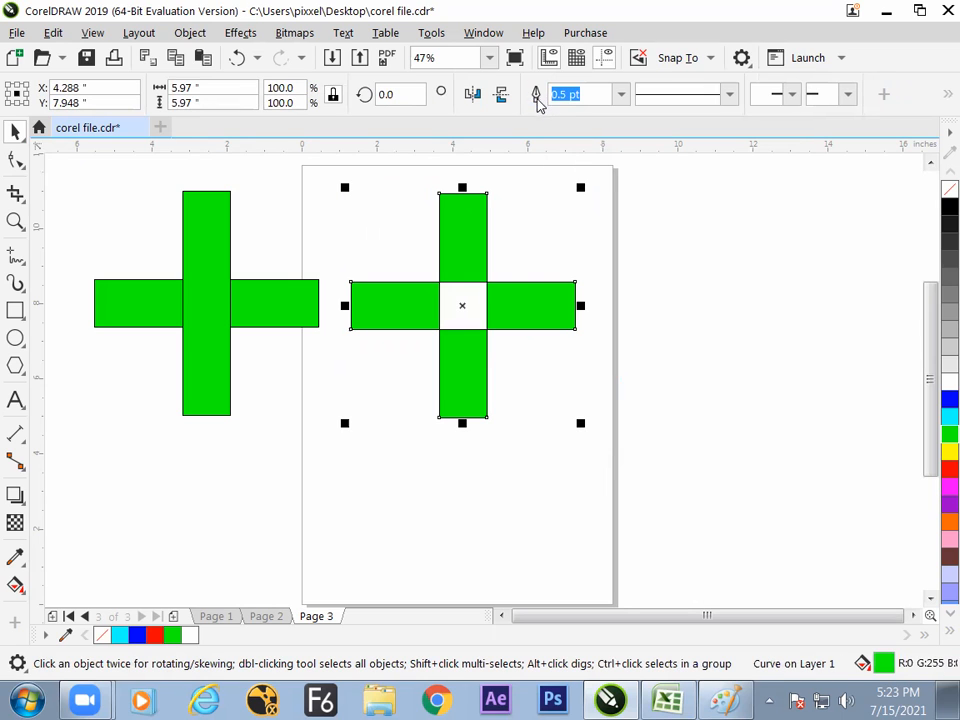
left_click(578, 283)
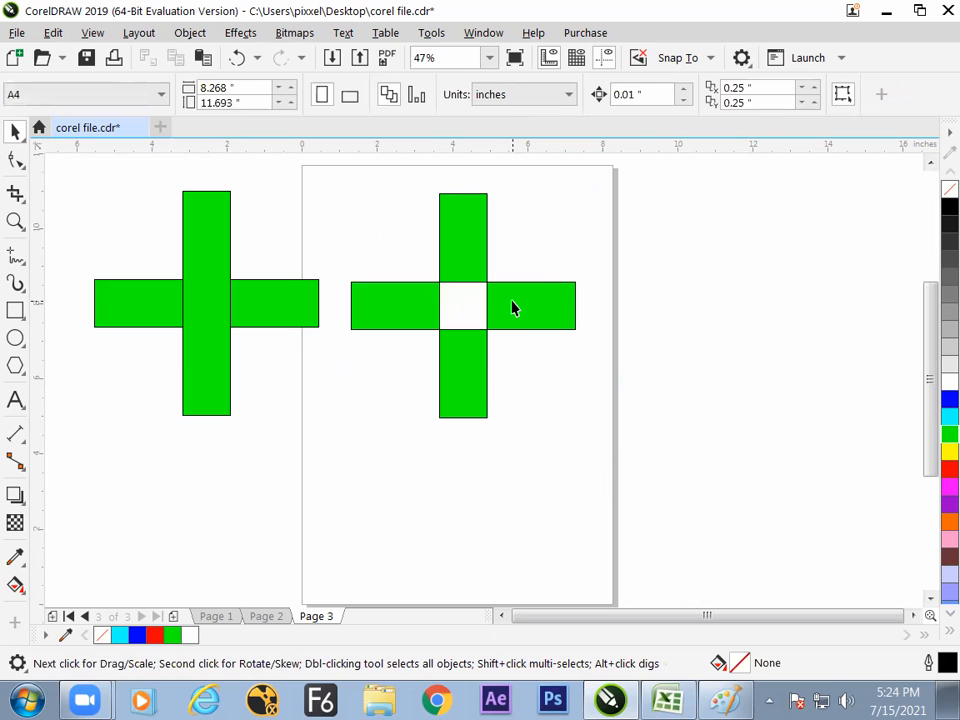
- Move the combined cross so it overlaps the uncombined copy, and select that copy's vertical rectangle
left_click_drag(511, 310, 372, 300)
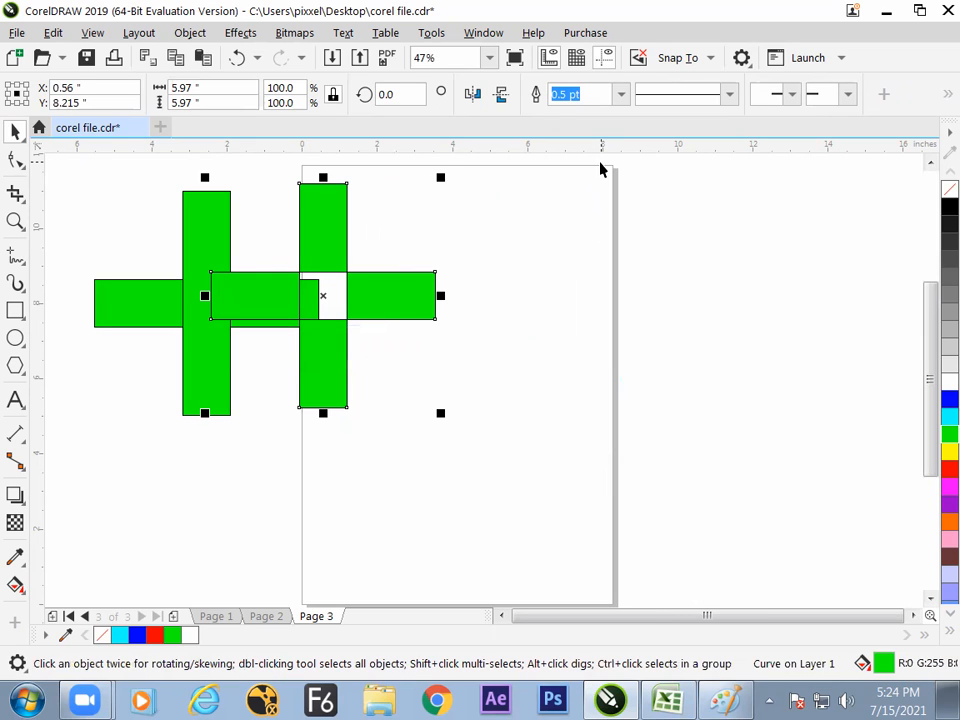
left_click_drag(377, 300, 356, 332)
left_click(201, 268)
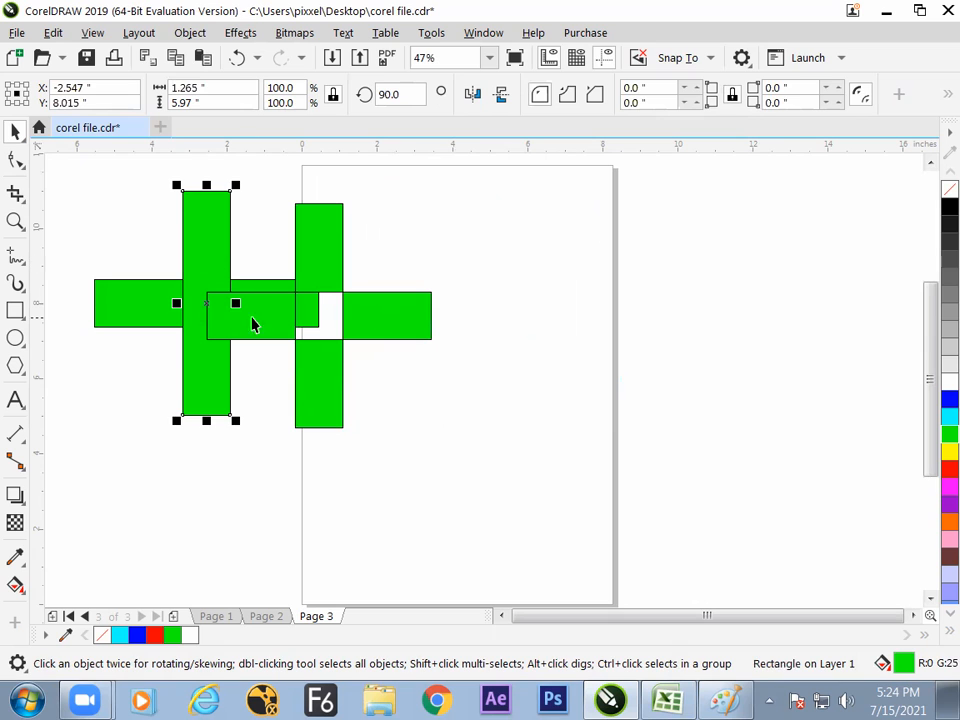
- Fill the horizontal rectangle of the uncombined cross red, and move the combined cross away from it onto the page
left_click(142, 304)
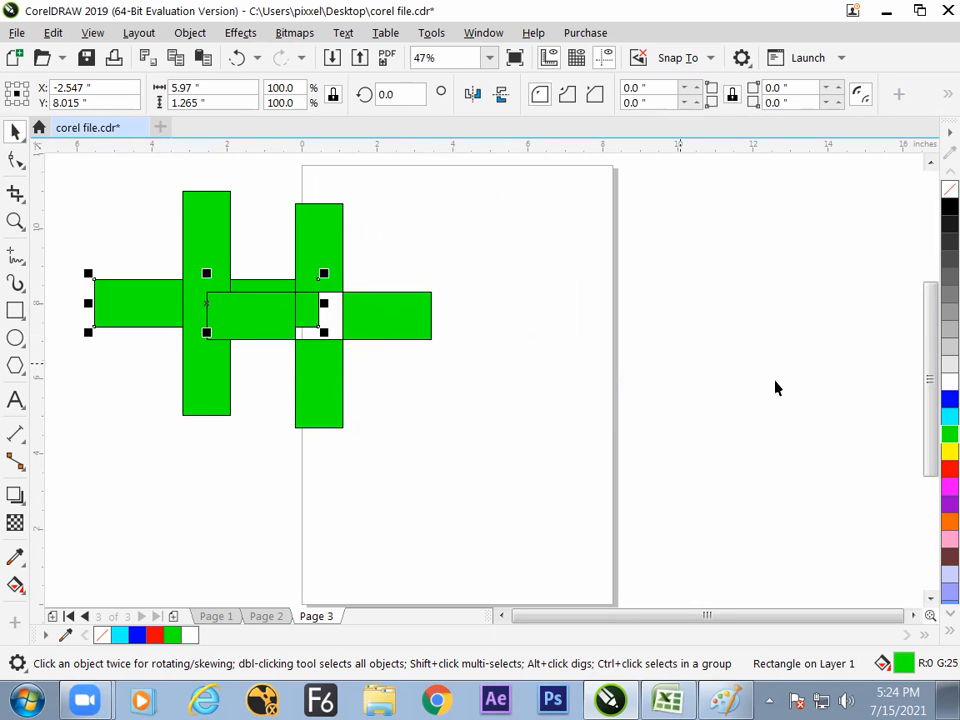
left_click(949, 467)
left_click(581, 370)
left_click_drag(403, 330, 525, 330)
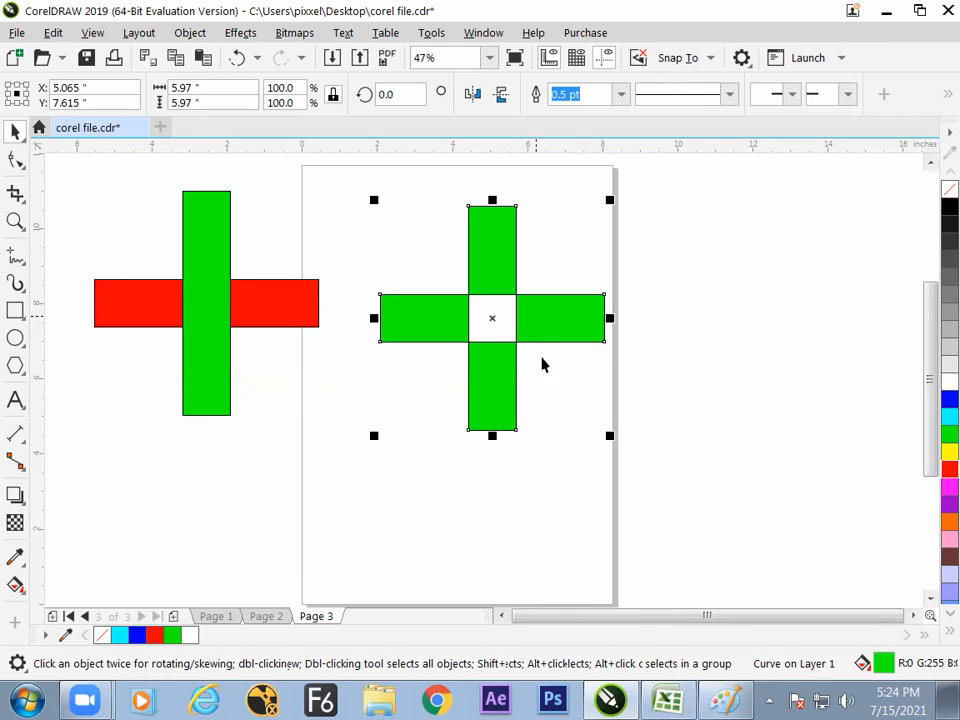
- Switch to Paint and handwrite "Combine with Respect to Close Shape." around the boxed Ctrl+L note
key("alt+Tab")
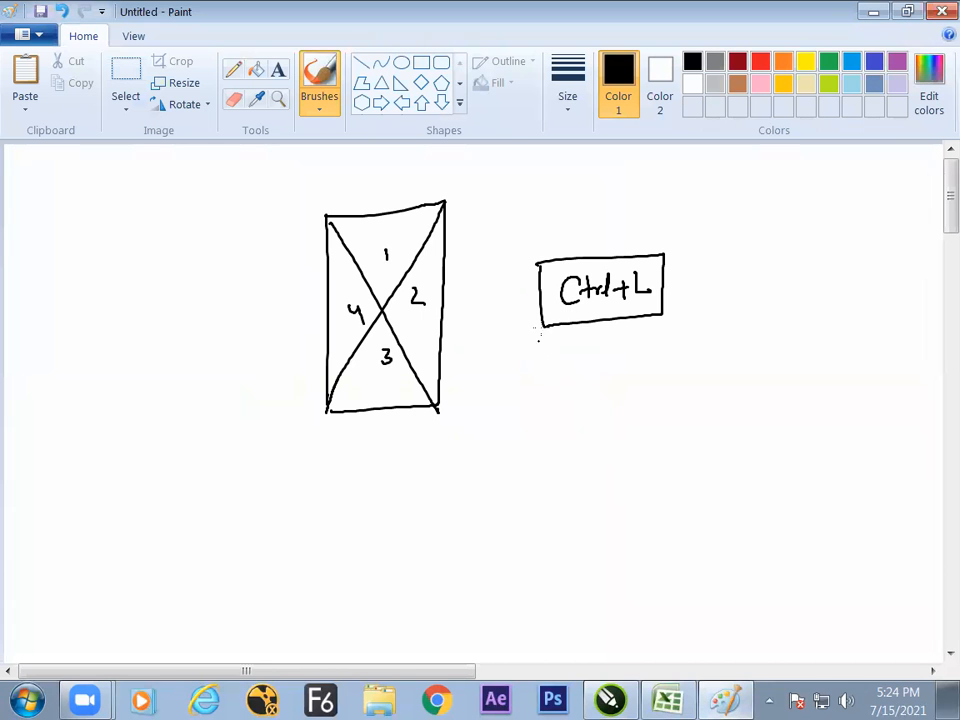
mouse_move(573, 194)
left_mouse_down()
mouse_move(562, 225)
mouse_move(613, 211)
left_mouse_up()
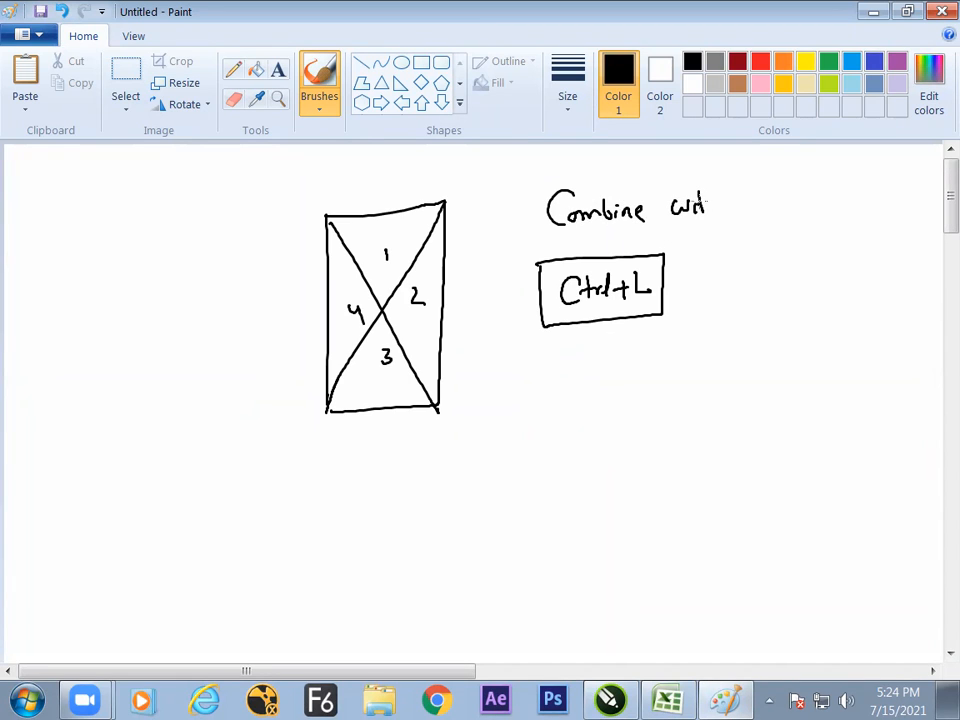
left_click_drag(735, 194, 789, 205)
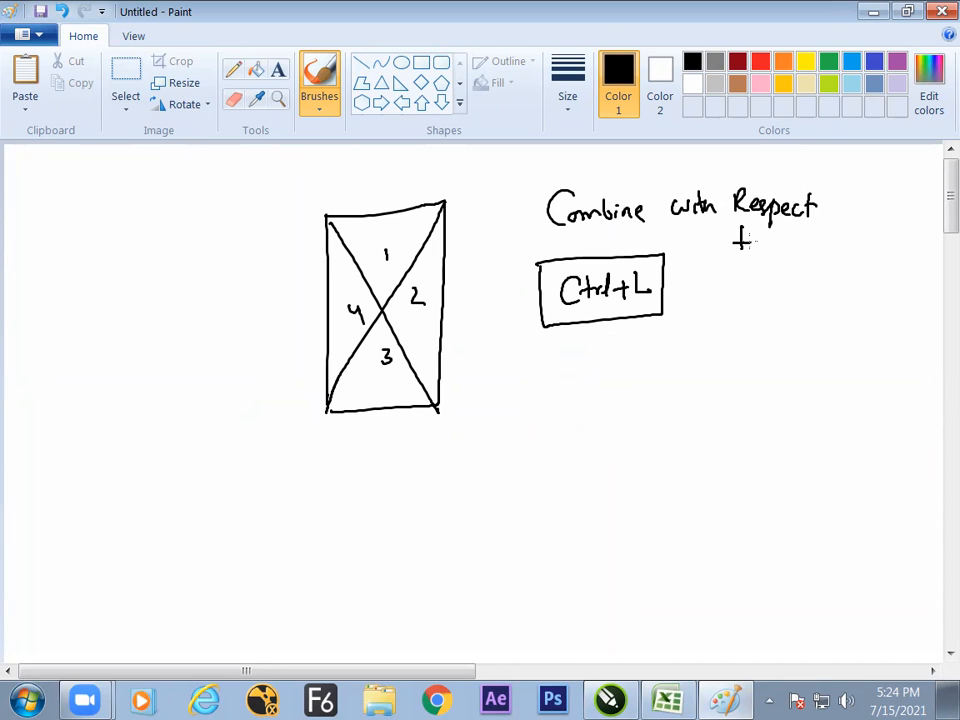
left_click_drag(728, 273, 726, 296)
left_click_drag(741, 273, 741, 295)
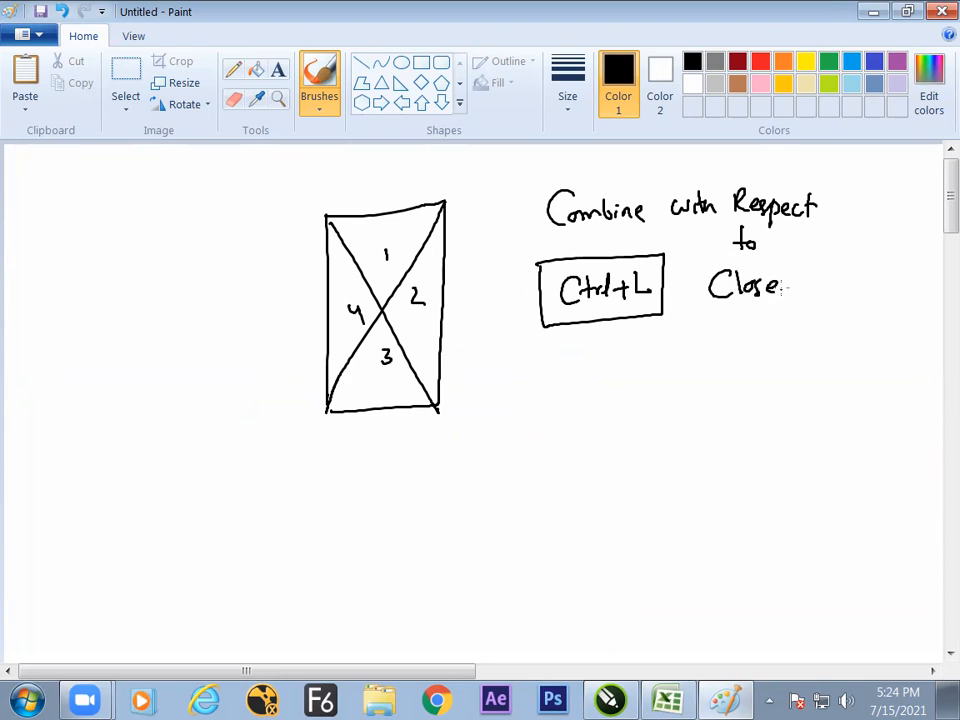
left_click_drag(802, 266, 795, 292)
mouse_move(810, 266)
left_mouse_down()
mouse_move(811, 291)
mouse_move(859, 280)
left_mouse_up()
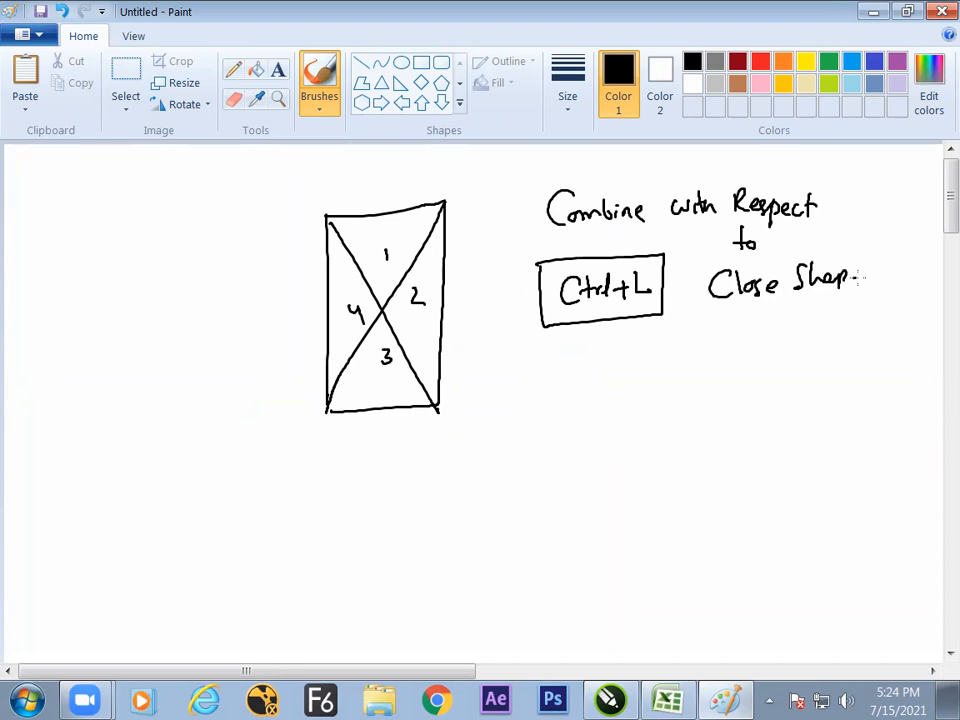
- Handwrite a note below the boxed Ctrl+L saying that the common area becomes transparent
left_click_drag(648, 372, 654, 385)
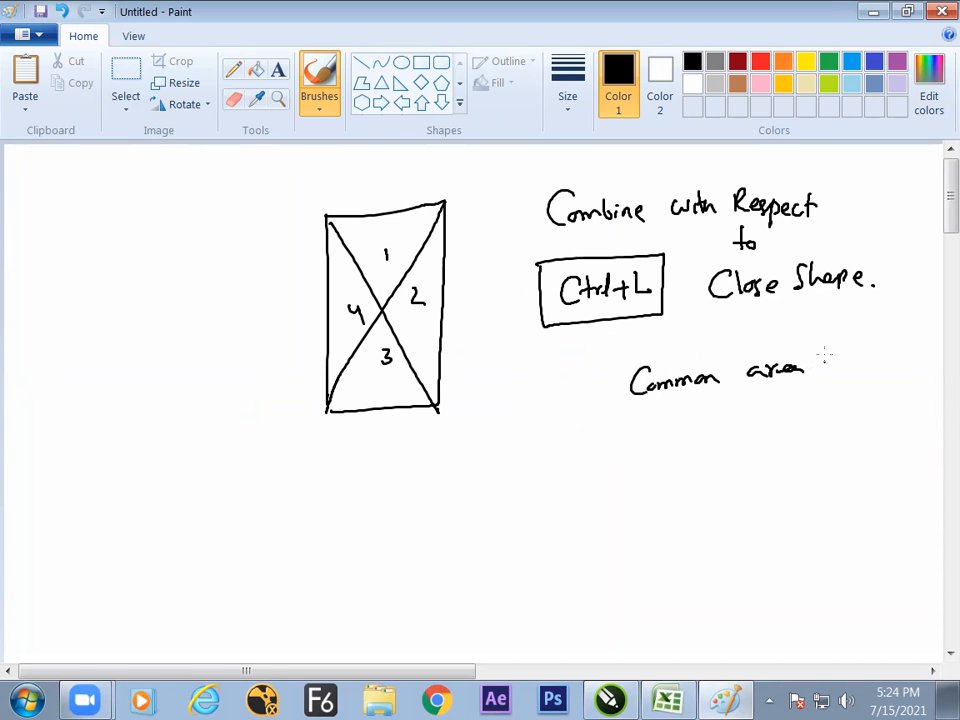
left_click_drag(832, 353, 856, 356)
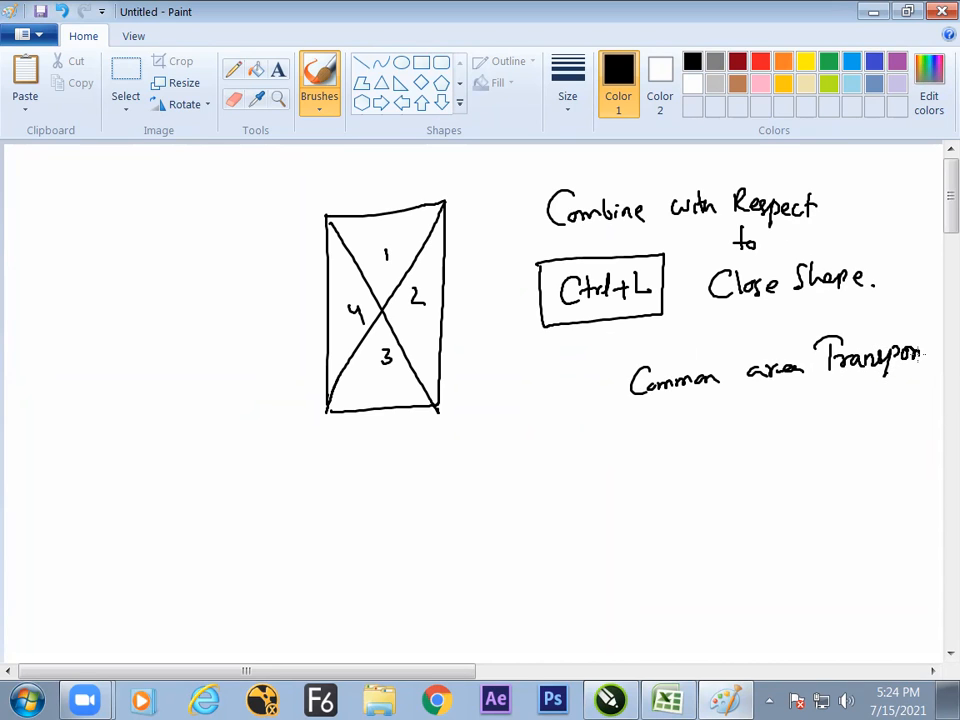
left_click_drag(938, 336, 940, 366)
- Switch back to CorelDRAW and reposition the combined green cross slightly lower on the page
left_click(611, 699)
left_click(574, 385)
left_click(514, 386)
left_click(499, 391)
left_click_drag(499, 391, 479, 409)
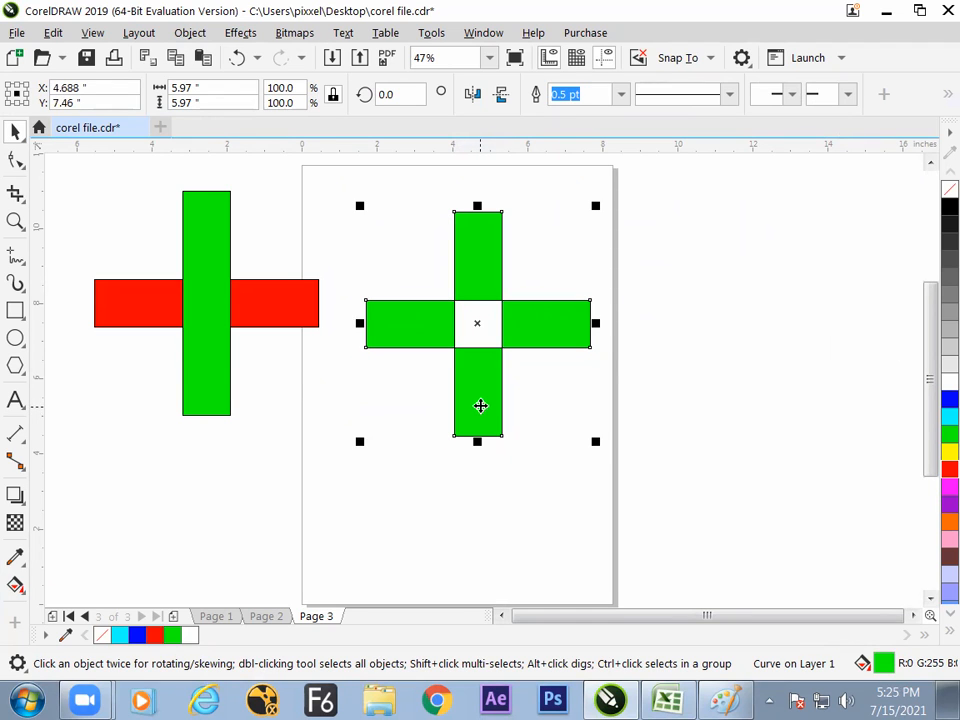
left_click_drag(486, 399, 490, 401)
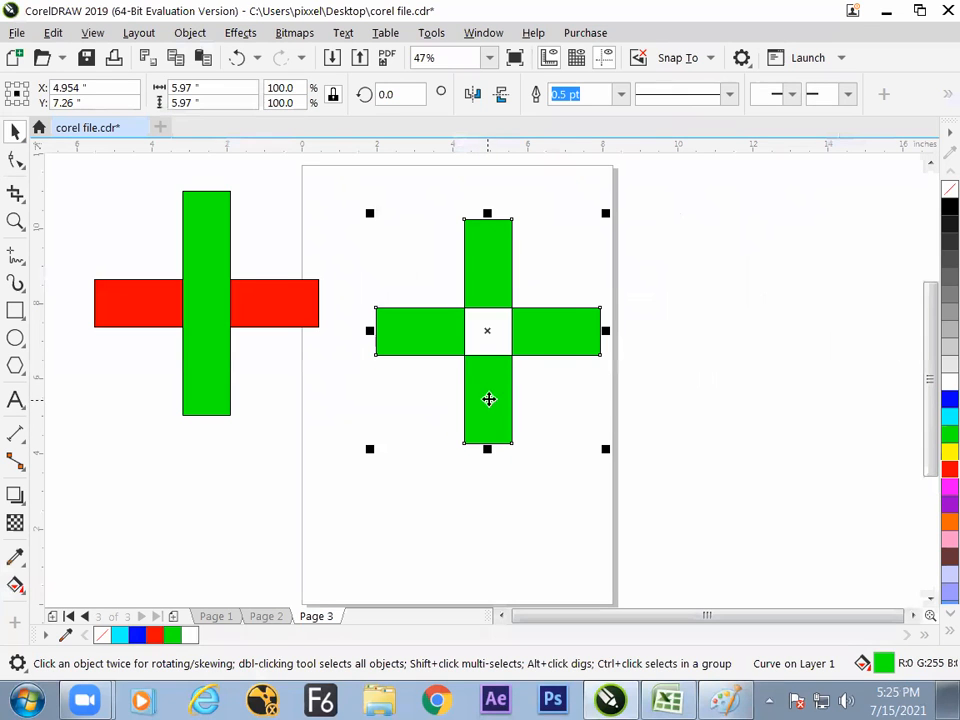
- Inspect the combined cross's nodes with the Shape tool, and move the cross over the page's right edge
left_click(22, 161)
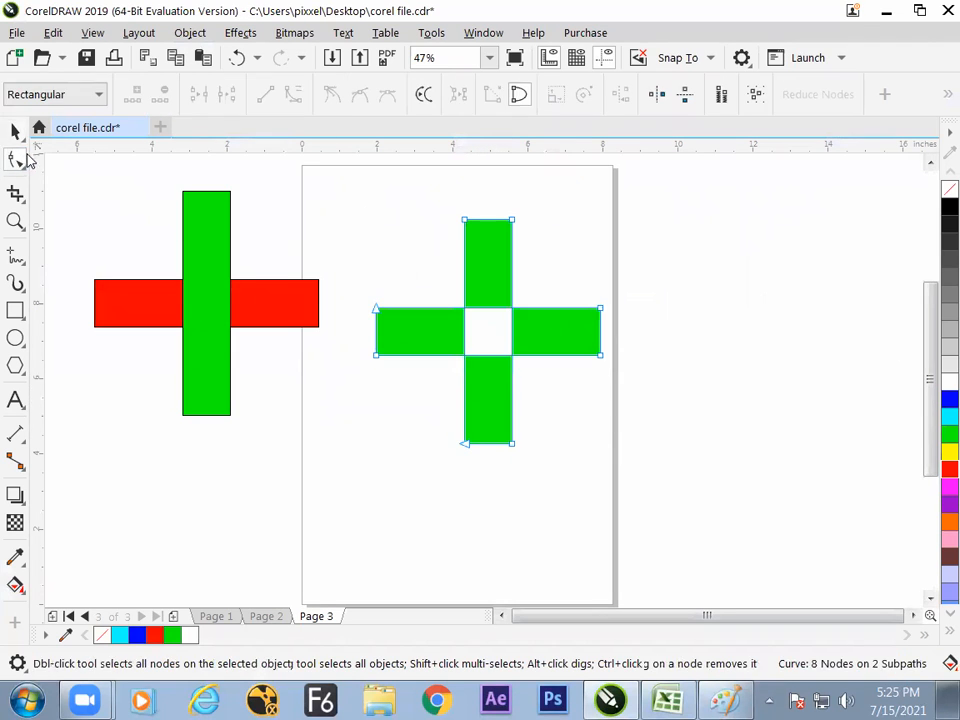
left_click(14, 132)
left_click_drag(499, 287, 604, 261)
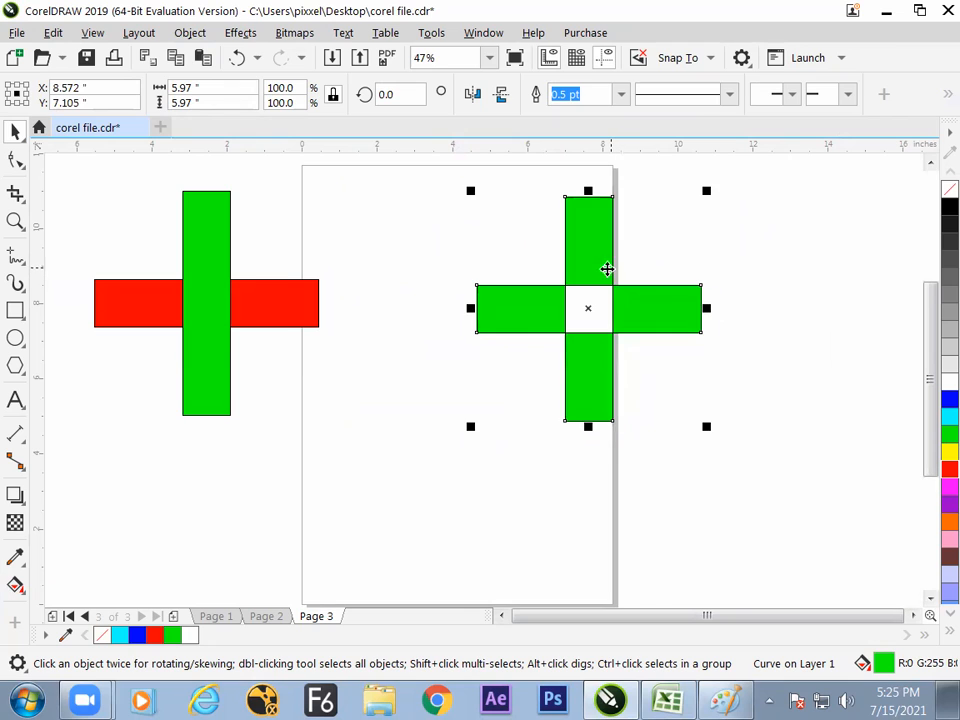
- Duplicate the red and green crossing rectangles onto the lower part of the page, and weld the copy into one shape
left_click_drag(57, 164, 345, 422)
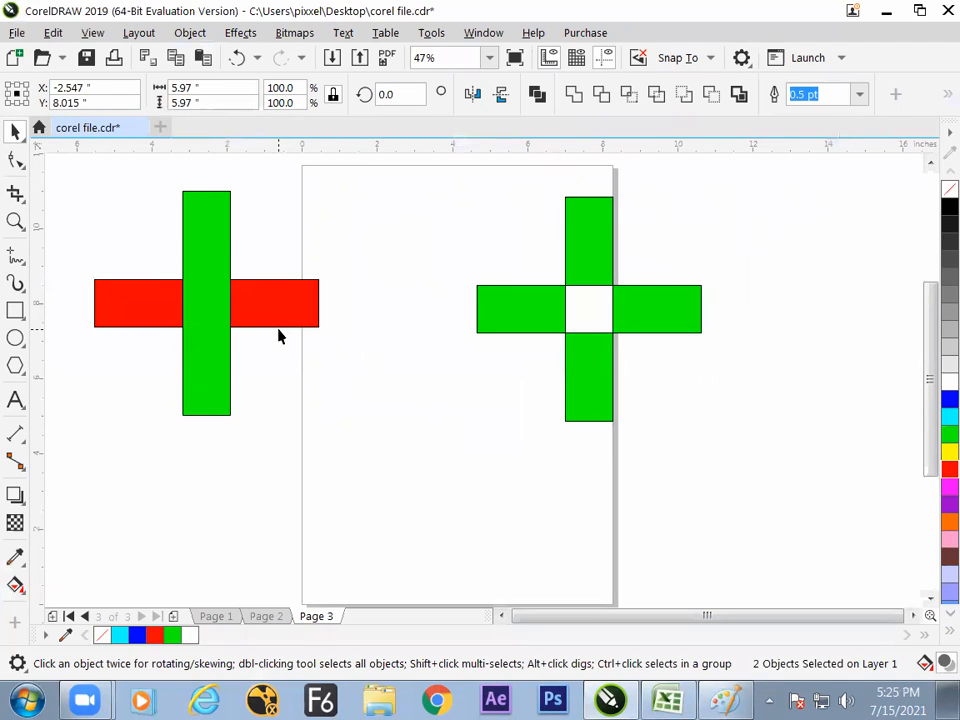
left_click_drag(221, 319, 405, 479)
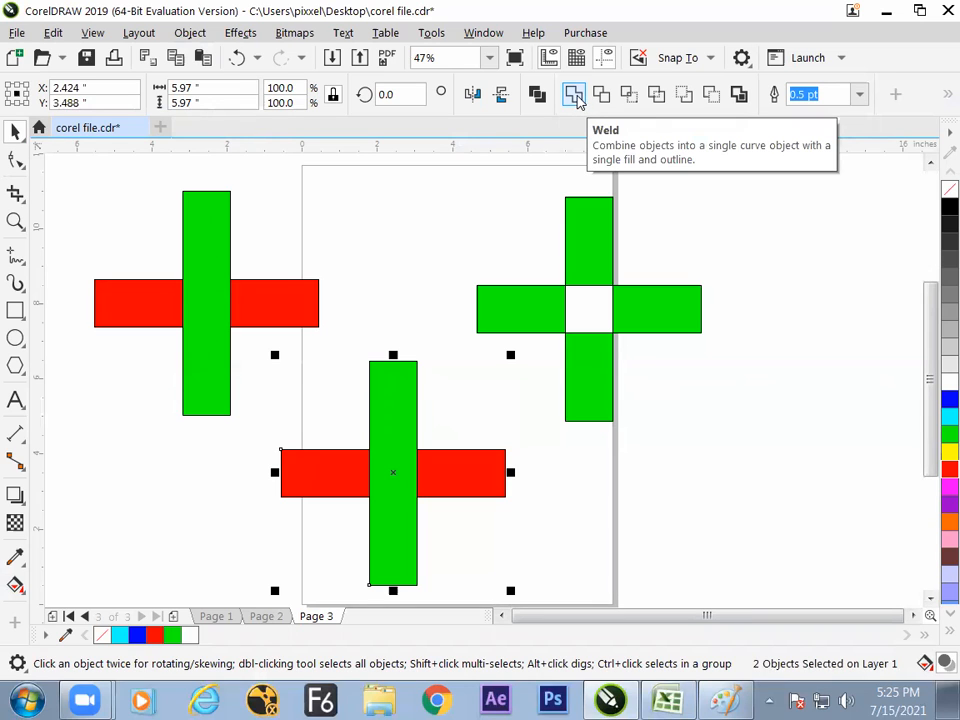
left_click(576, 98)
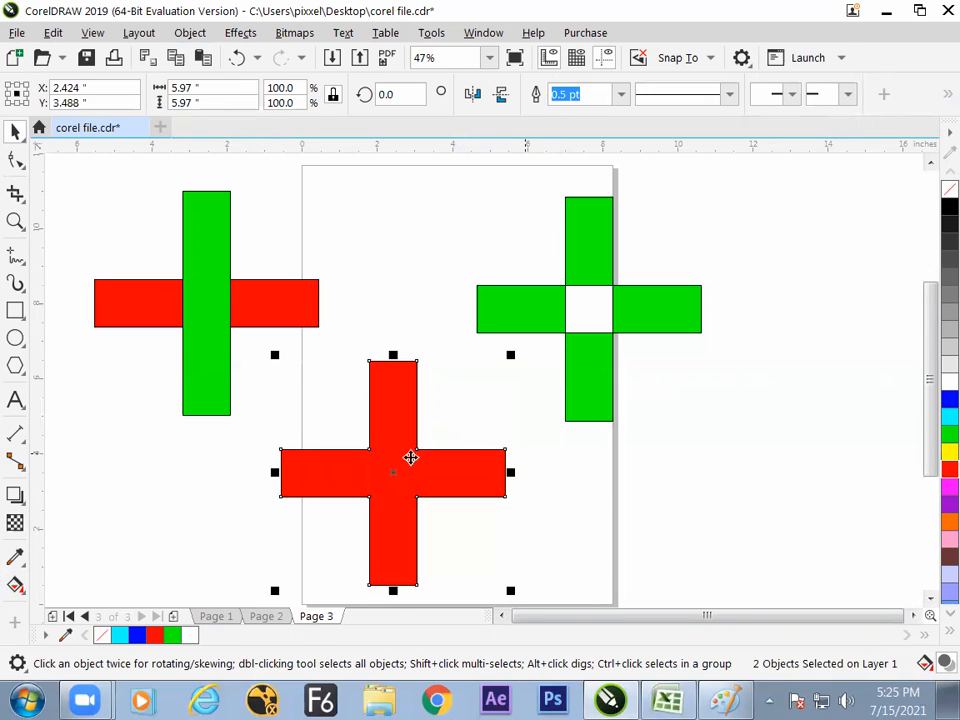
- Place the welded red cross and the combined green cross side by side, with the combined one beyond the page's right edge
left_click_drag(410, 459, 415, 472)
left_click_drag(545, 323, 607, 471)
left_click(450, 457)
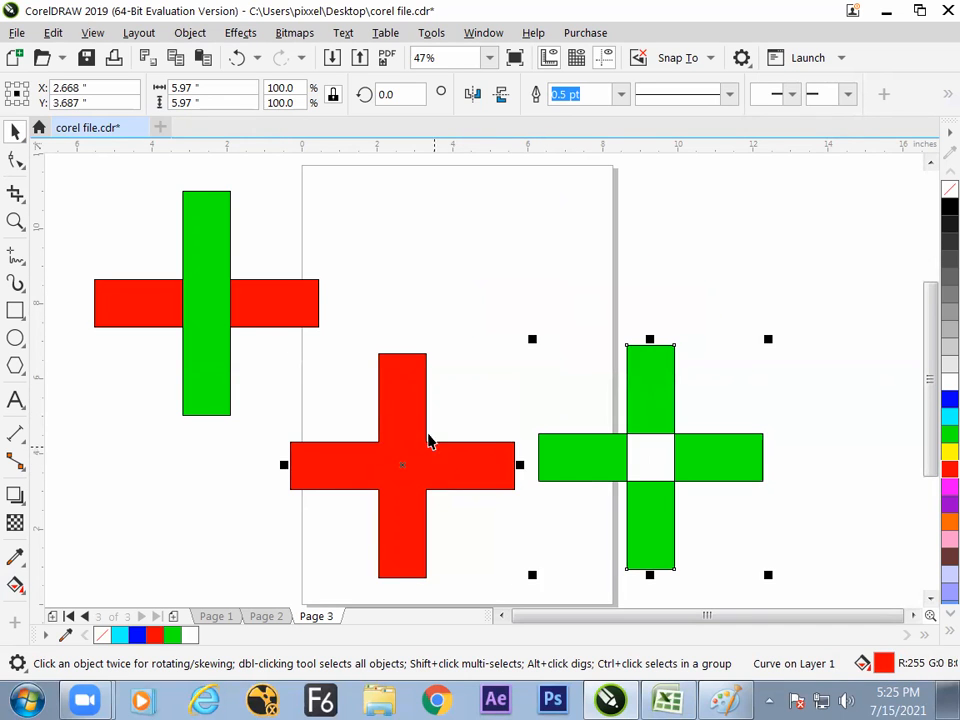
left_click_drag(404, 454, 382, 458)
left_click_drag(606, 474, 638, 468)
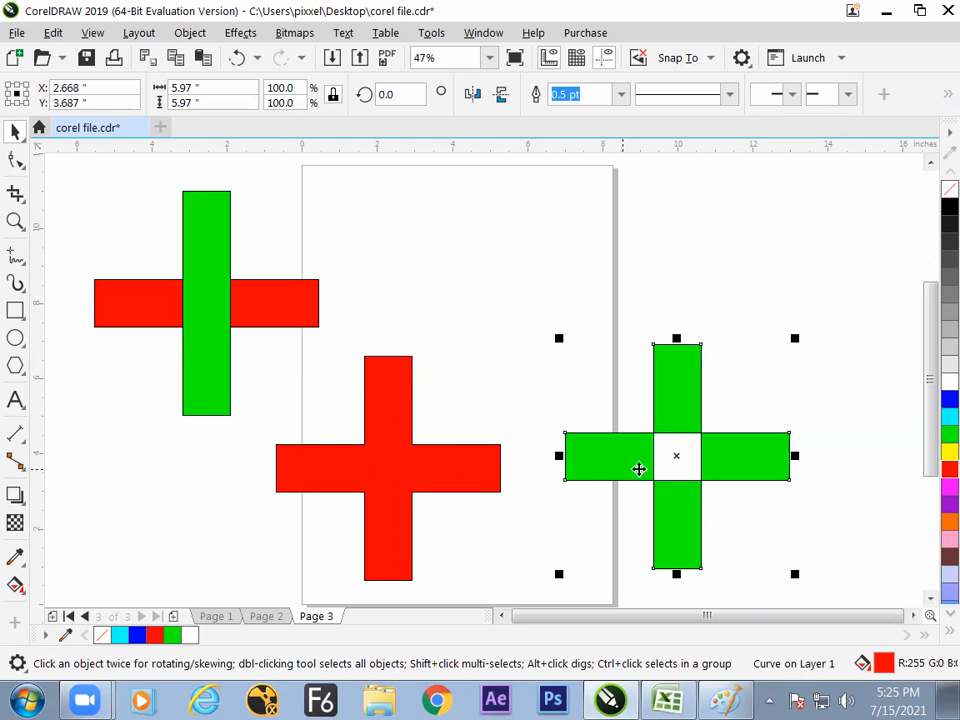
left_click(476, 471)
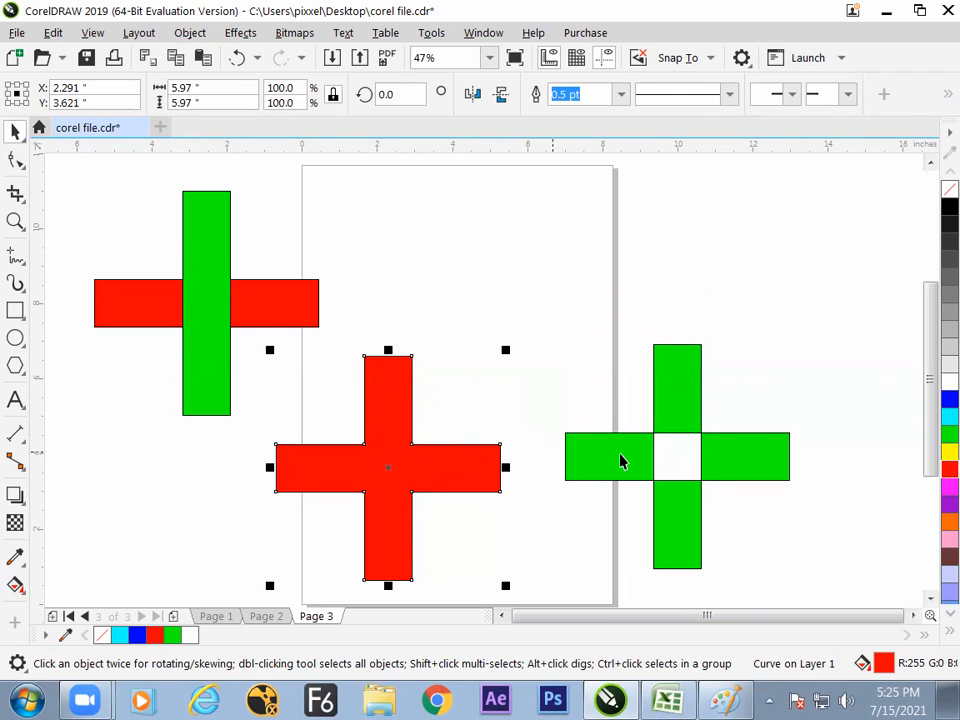
- Try yellow and red fills on the combined cross, and return its fill to green
left_click(722, 455)
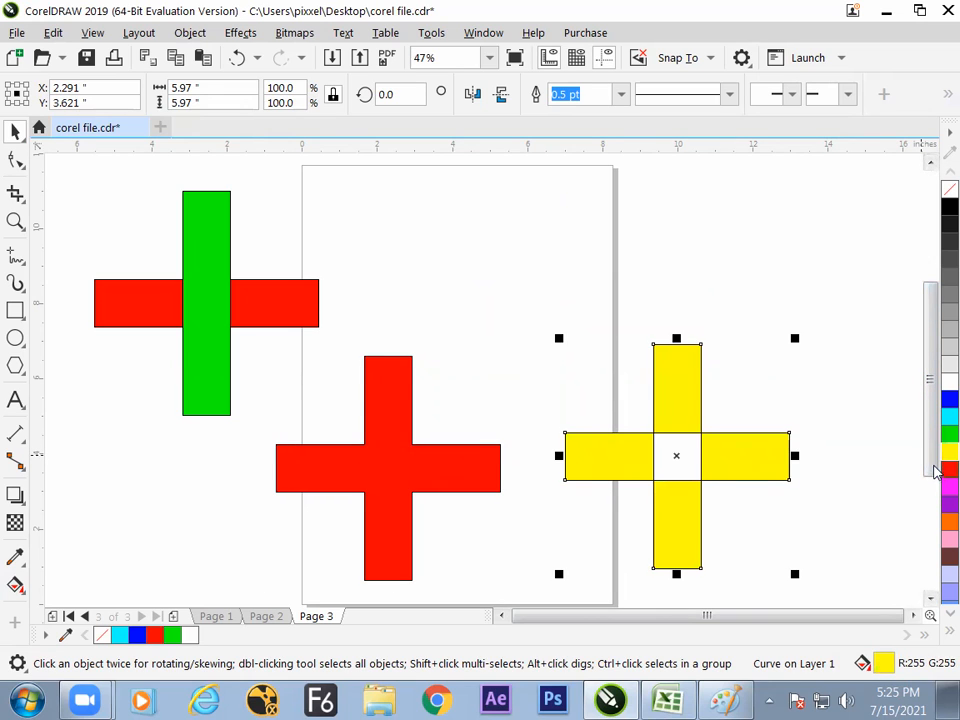
left_click(947, 469)
left_click(947, 434)
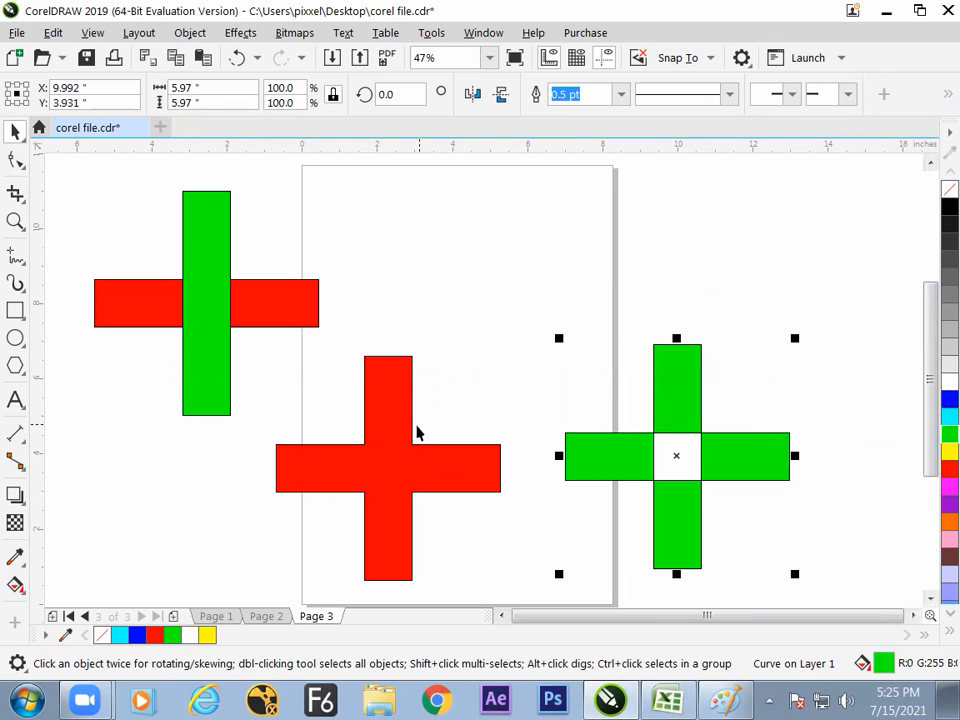
- Fill the welded cross blue and clear the selection
left_click(396, 456)
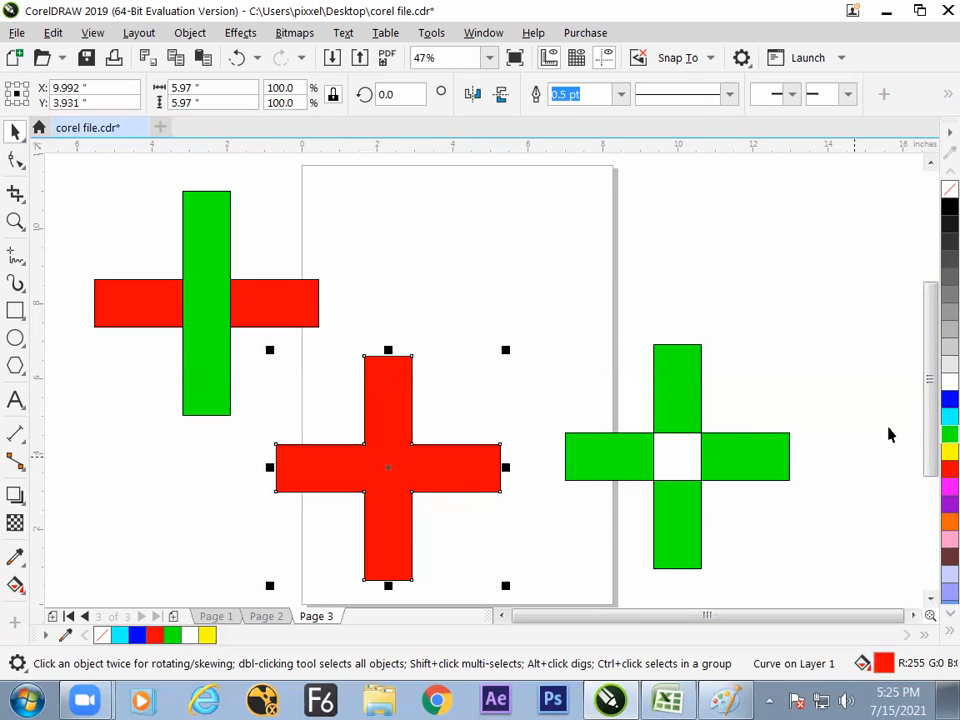
left_click(949, 399)
left_click(884, 423)
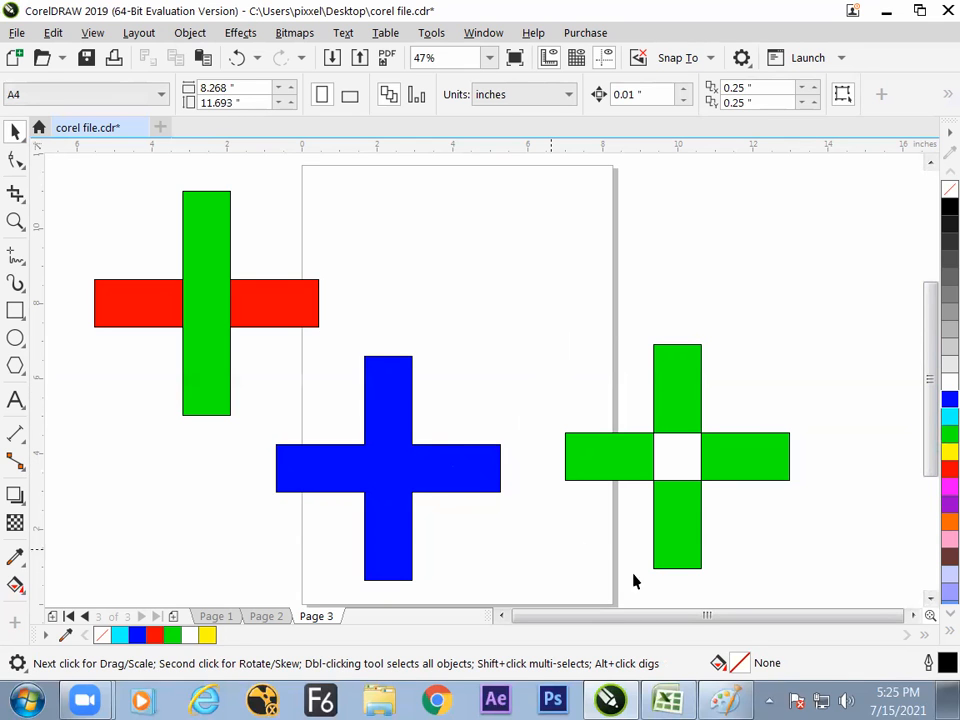
- Switch to the Excel notes workbook and enter "weld" in H102 and "combinning" in H104 on Sheet2
left_click(680, 700)
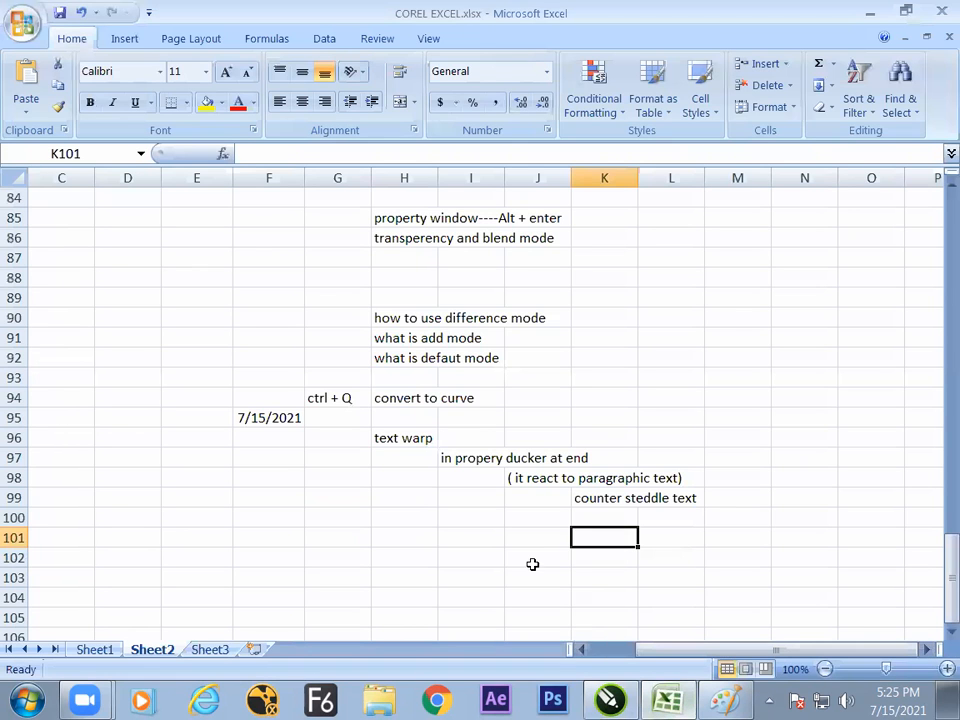
left_click(411, 561)
type("wel")
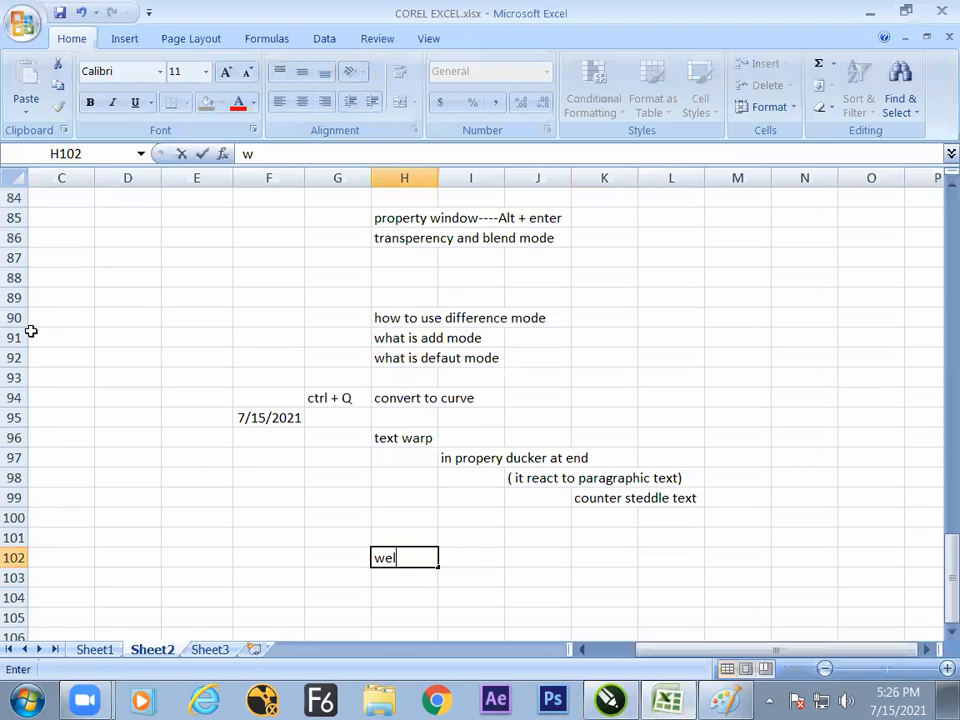
type("d")
key("Return")
key("Return")
type("com")
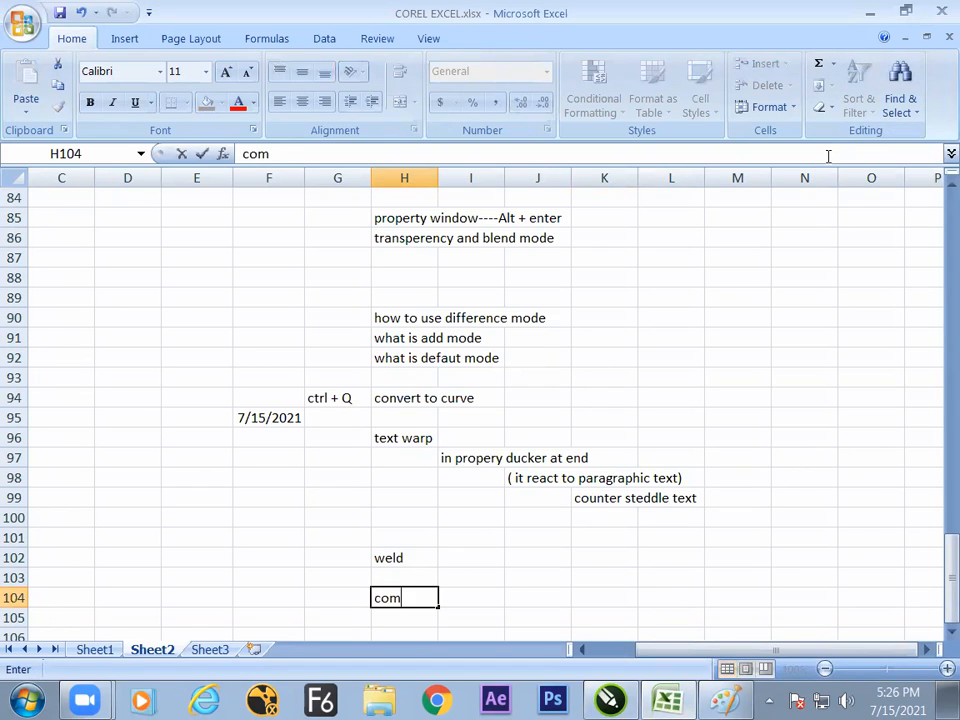
type("binning")
key("Up")
key("Up")
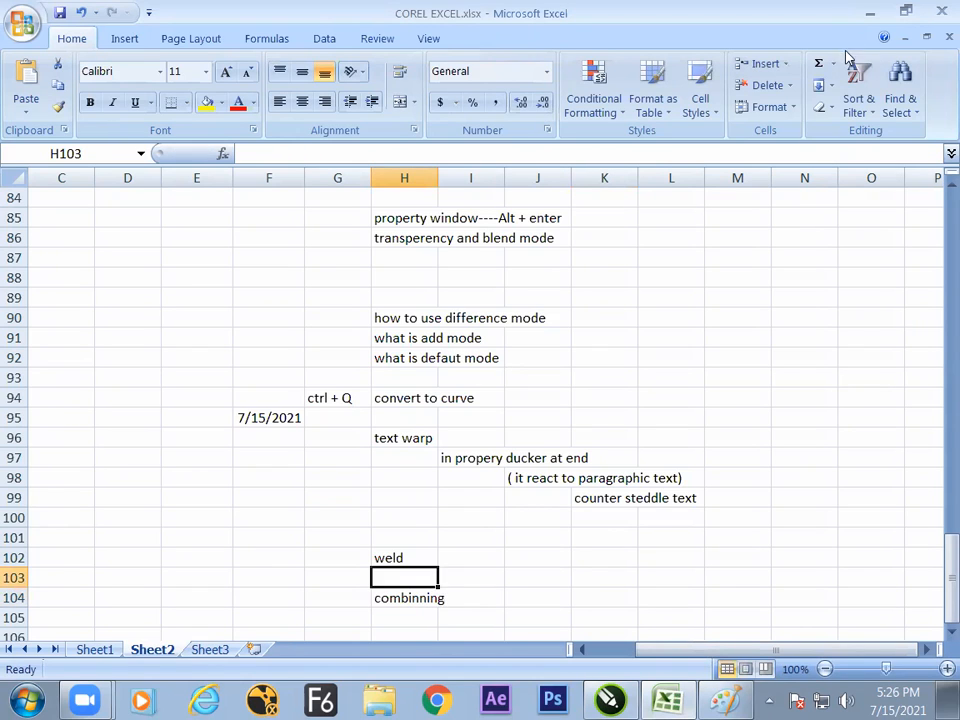
left_click(477, 560)
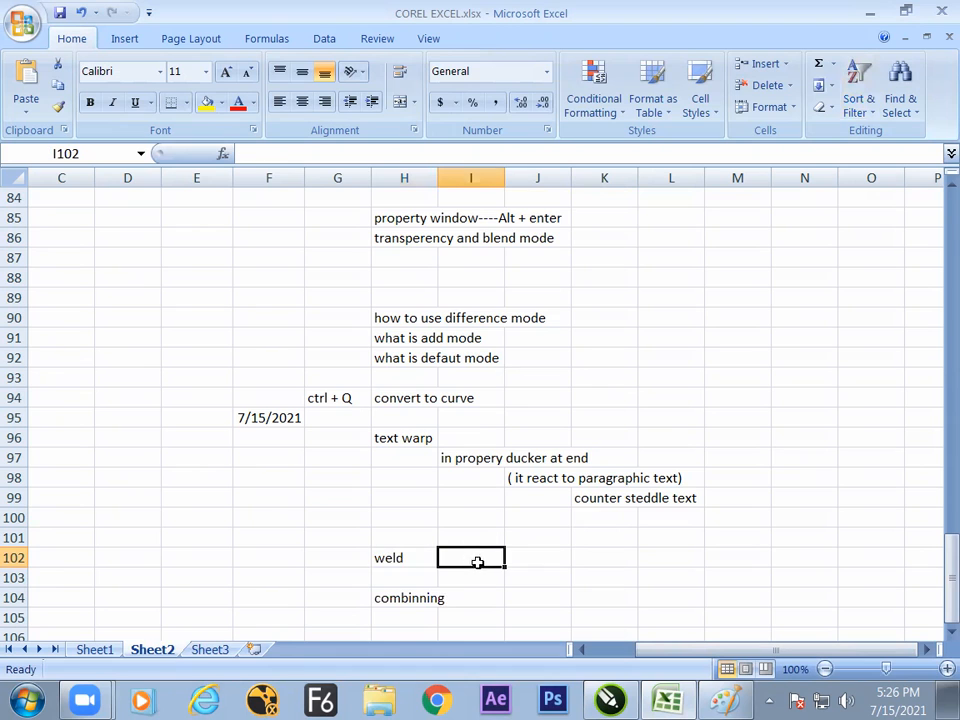
left_click(441, 603)
key("alt+Tab")
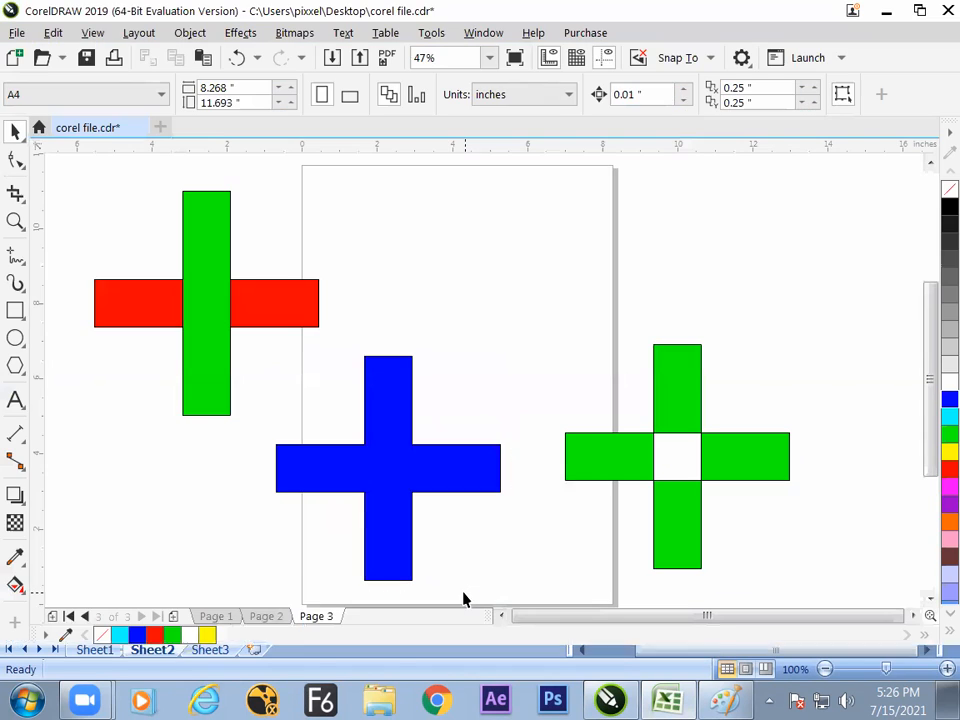
left_click(620, 470)
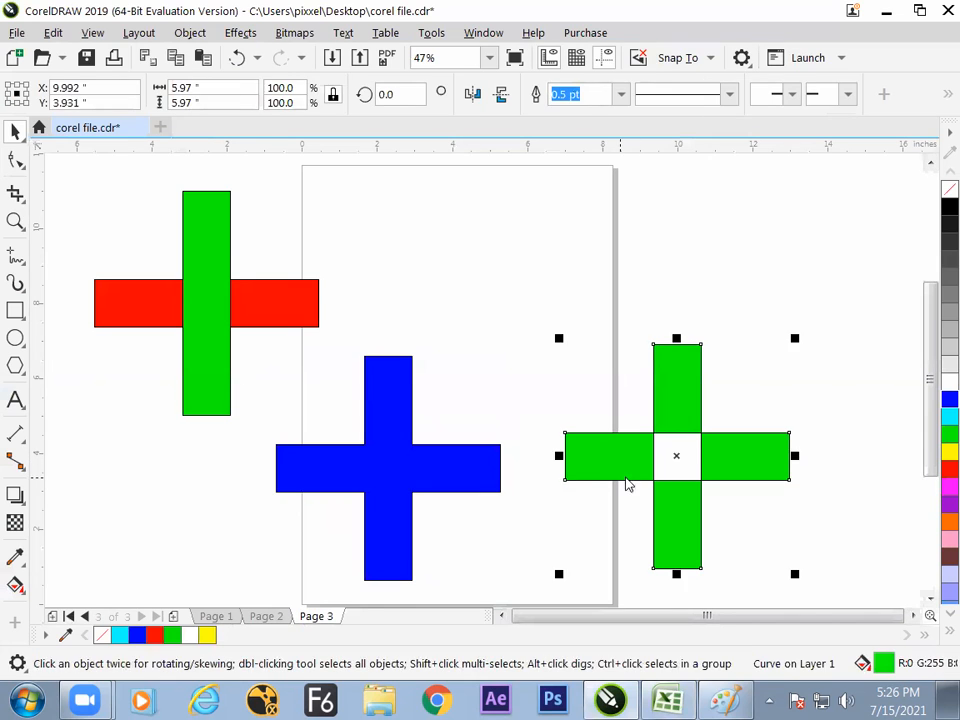
key("alt+Tab")
left_click(503, 592)
left_click(518, 596)
left_click(521, 562)
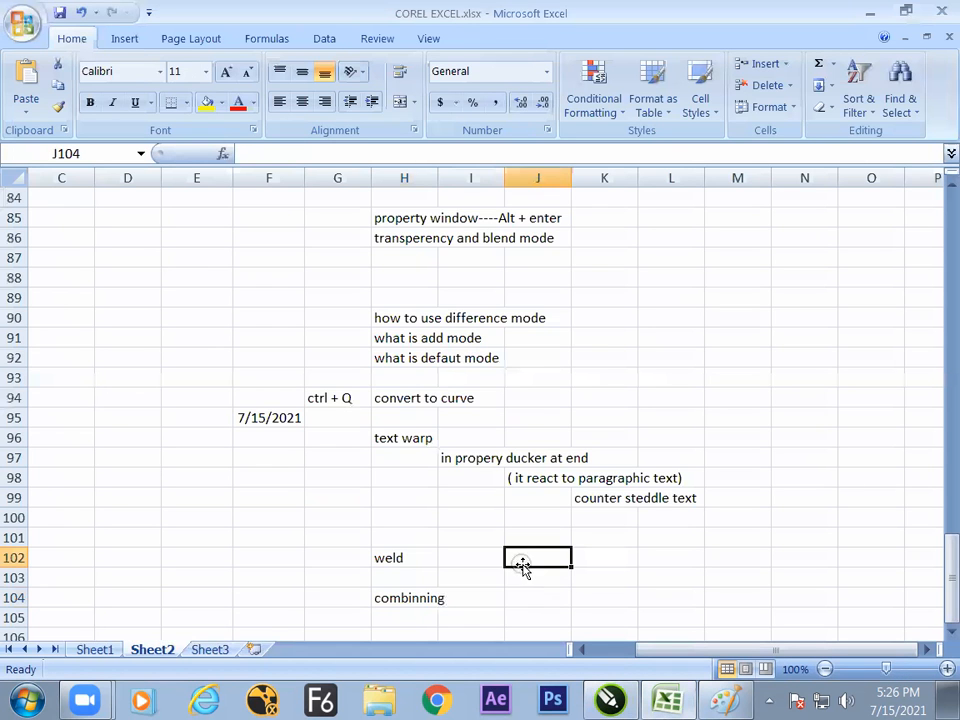
- Switch back to CorelDRAW, shift the combined green cross slightly up and right, and select both rectangles of the red and green cross
key("alt+Tab")
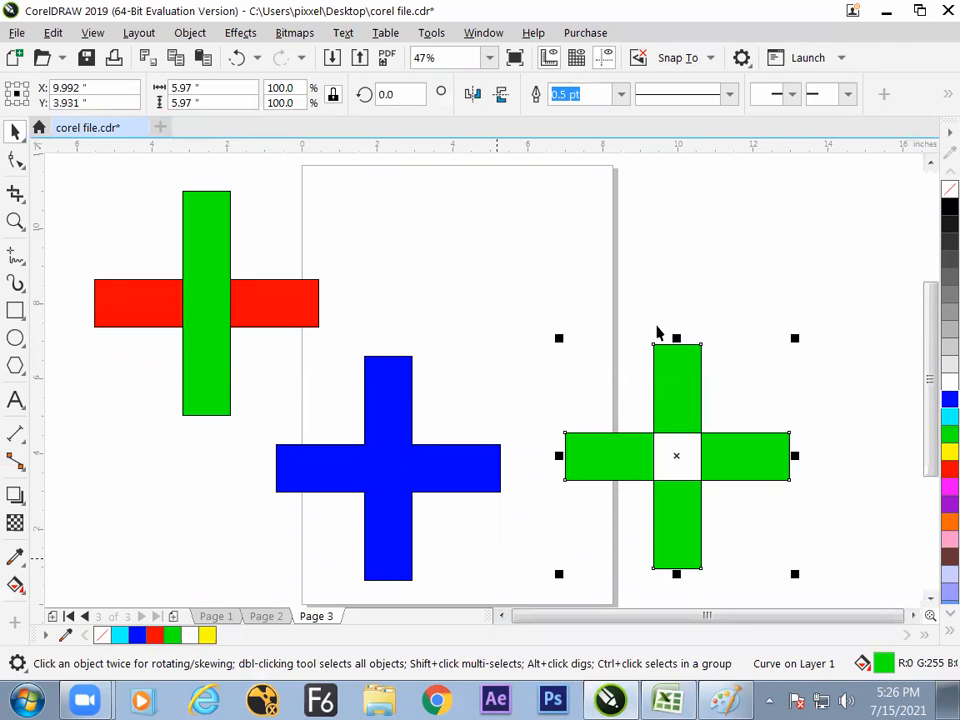
left_click_drag(69, 180, 338, 445)
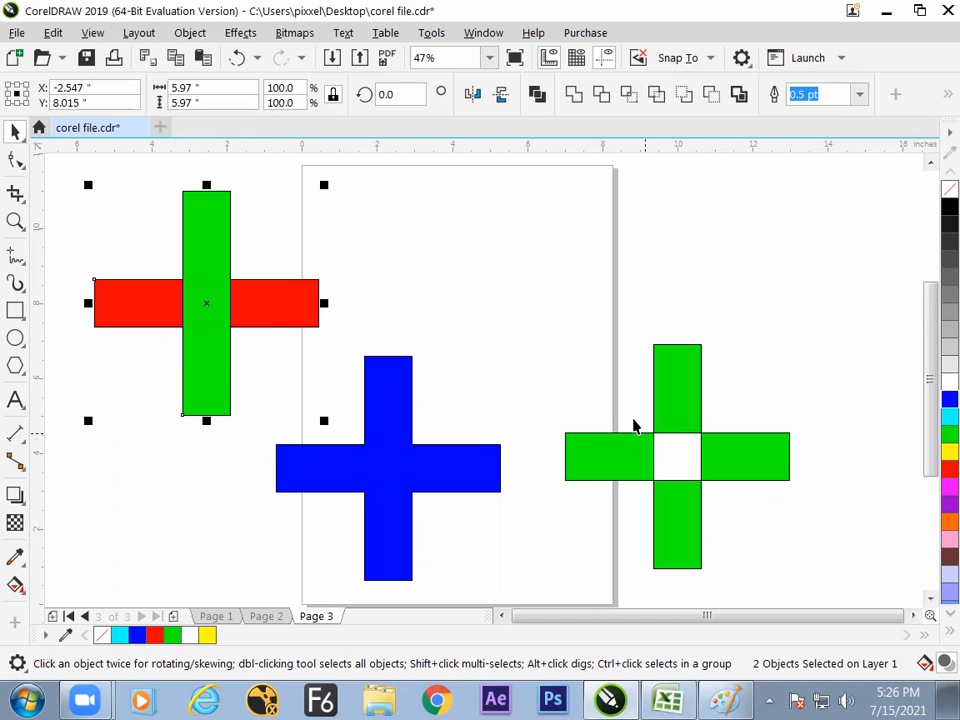
mouse_move(688, 401)
left_mouse_down()
mouse_move(711, 401)
mouse_move(692, 379)
left_mouse_up()
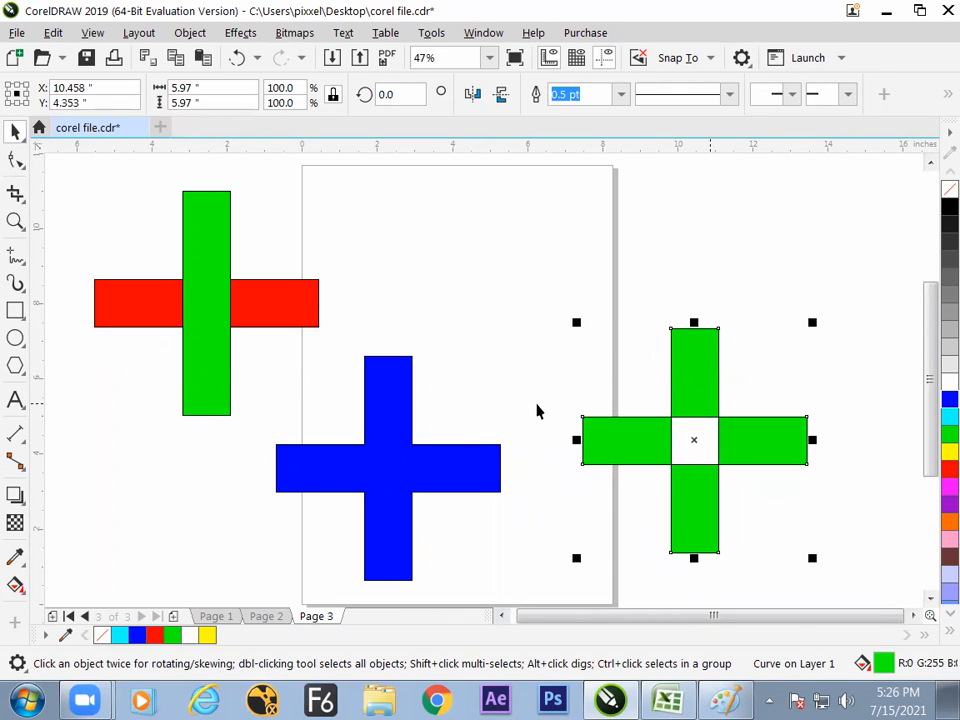
left_click_drag(100, 212, 320, 416)
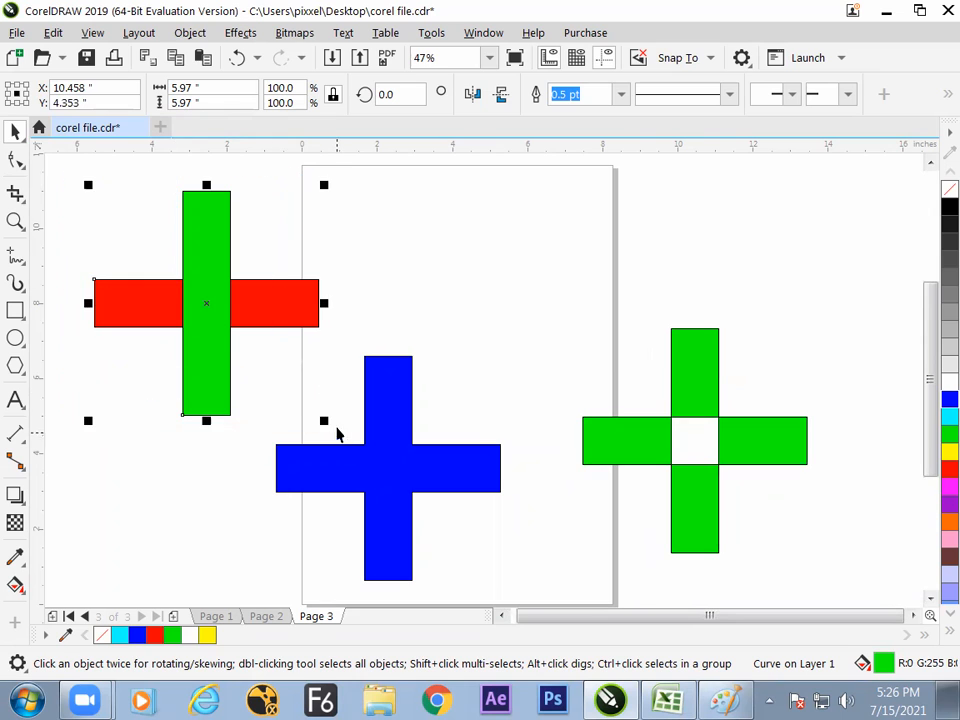
- Copy the red and green cross onto the upper part of the page and trim the copy's red bar with its green bar
left_click_drag(206, 300, 526, 278)
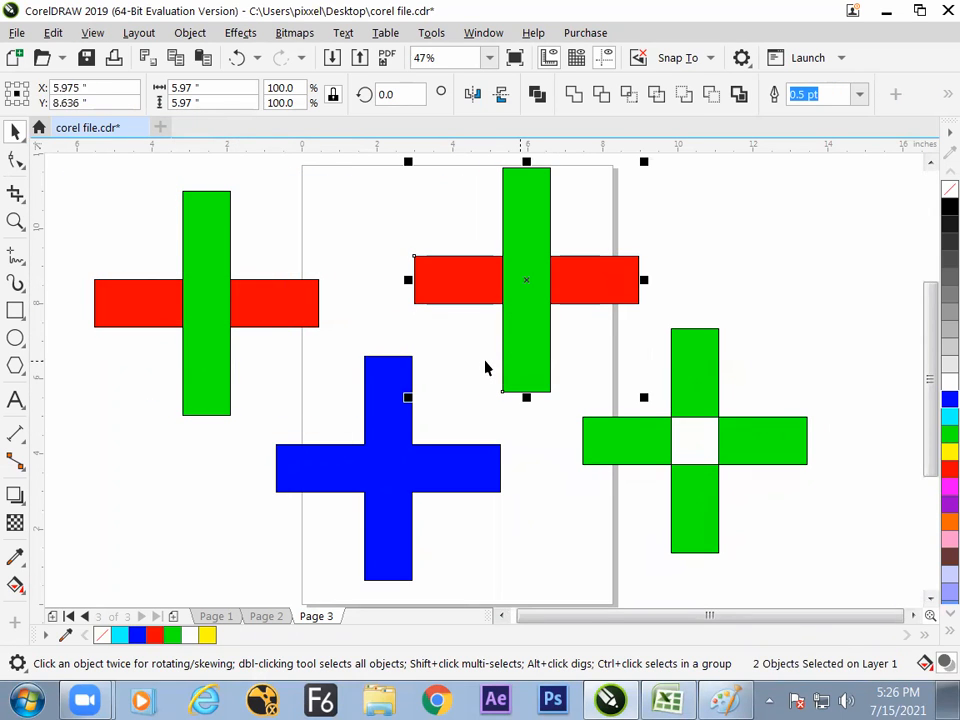
left_click(601, 95)
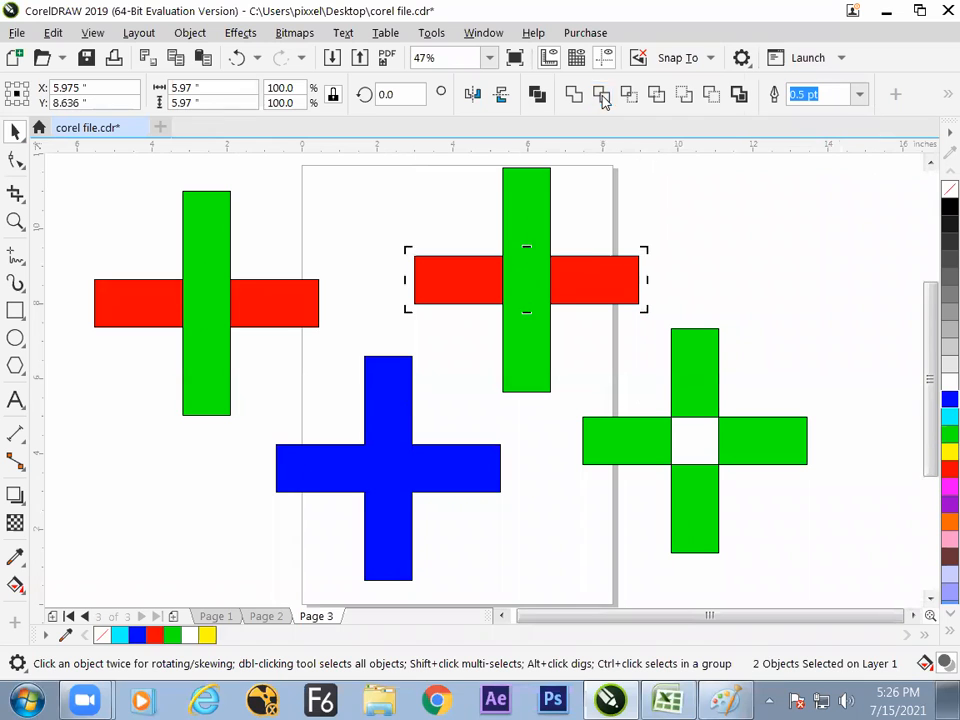
left_click(574, 216)
- Move the green bar off the trimmed red bar, undoing two trial moves, and leave it over the right-hand red piece
left_click_drag(601, 230, 814, 212)
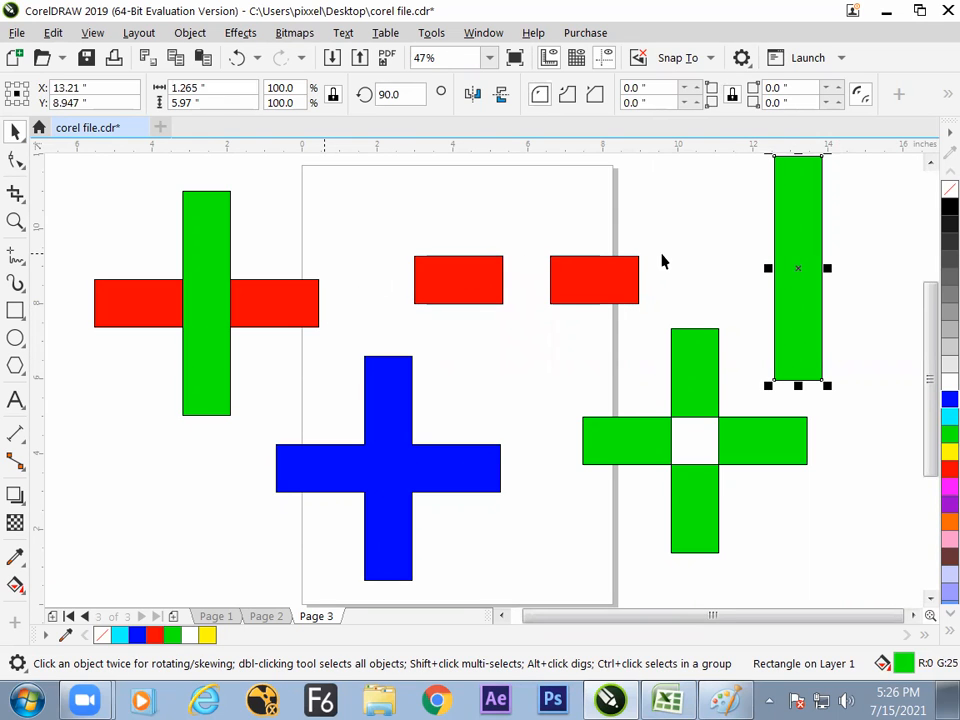
key("ctrl+z")
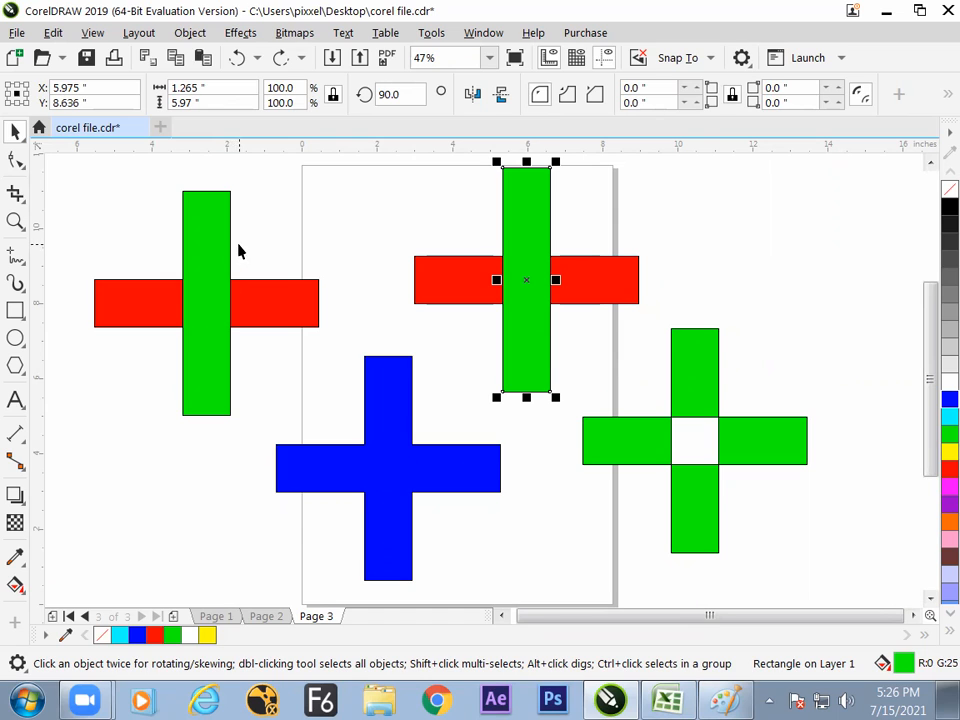
left_click_drag(543, 296, 747, 289)
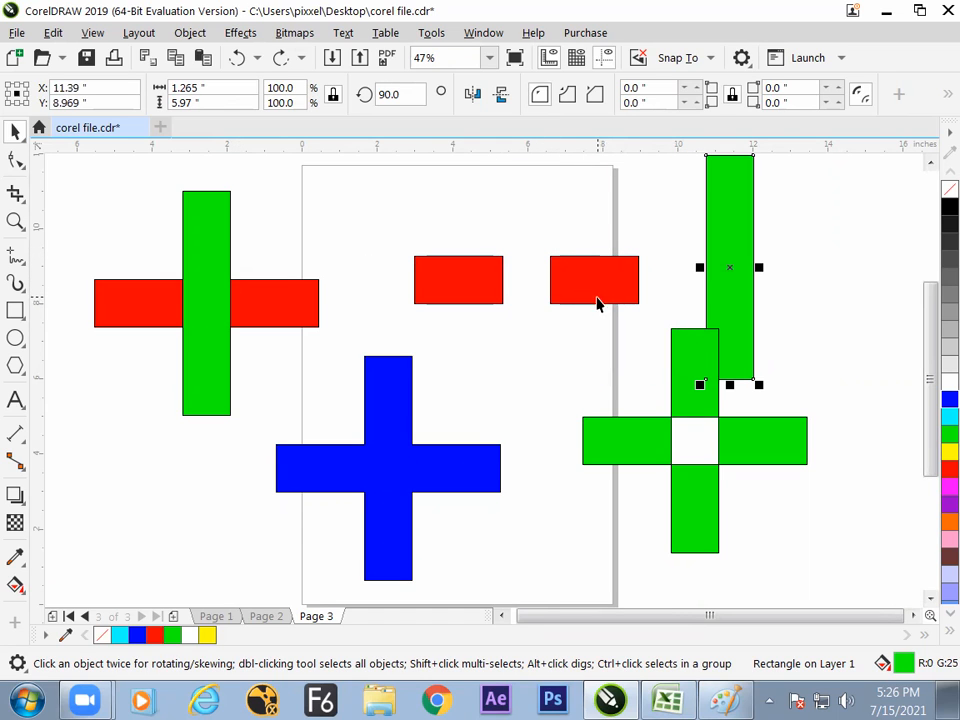
key("ctrl+z")
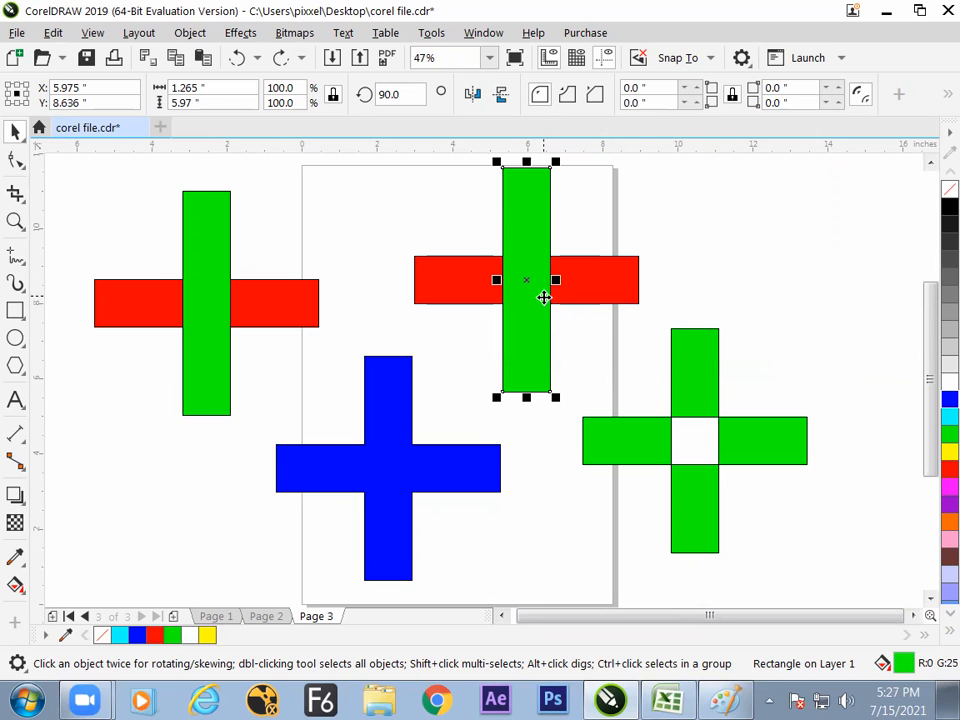
left_click_drag(540, 297, 621, 287)
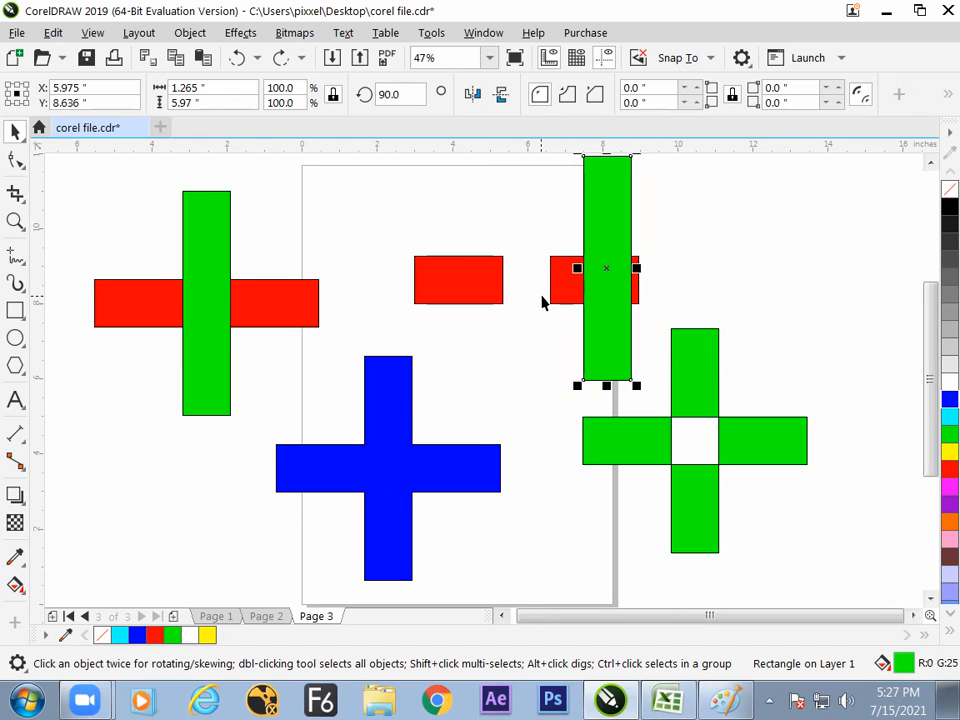
- Switch to the Excel notes workbook and enter "trimming" in H106 on Sheet2
key("alt+Tab")
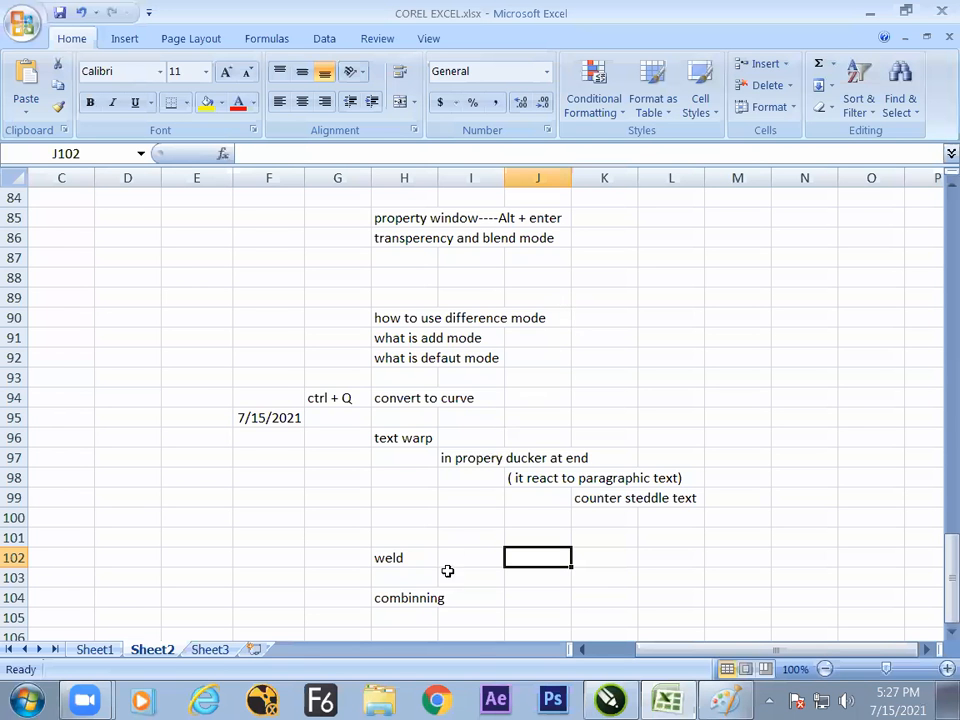
left_click(412, 620)
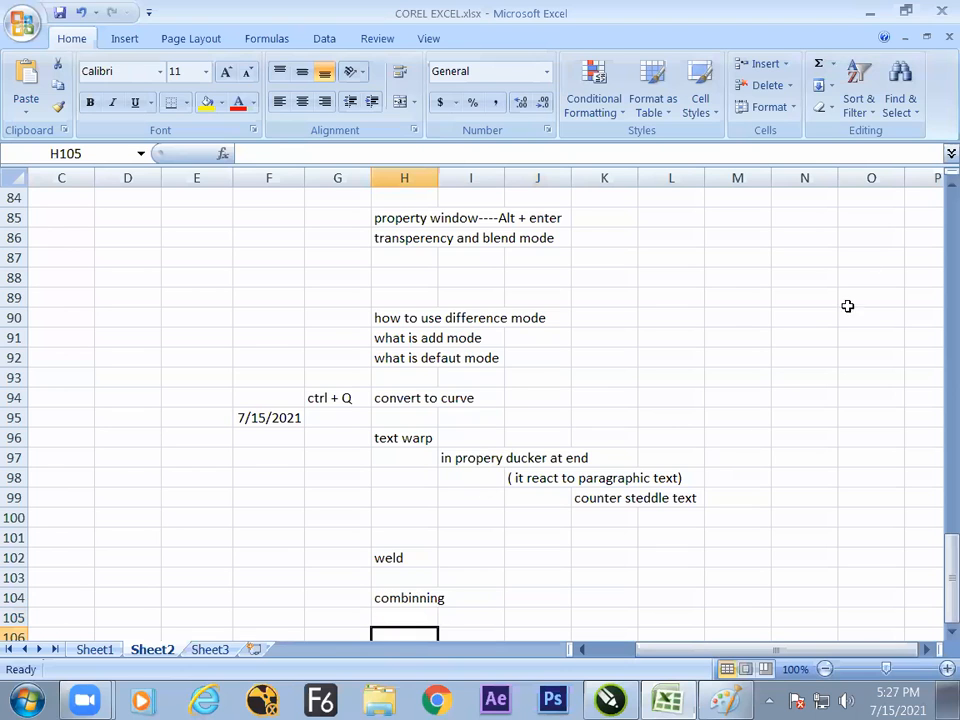
key("Down")
key("Down")
key("Down")
key("Down")
key("Down")
key("Down")
key("Down")
key("Up")
key("Up")
key("Up")
key("Up")
key("Up")
key("Up")
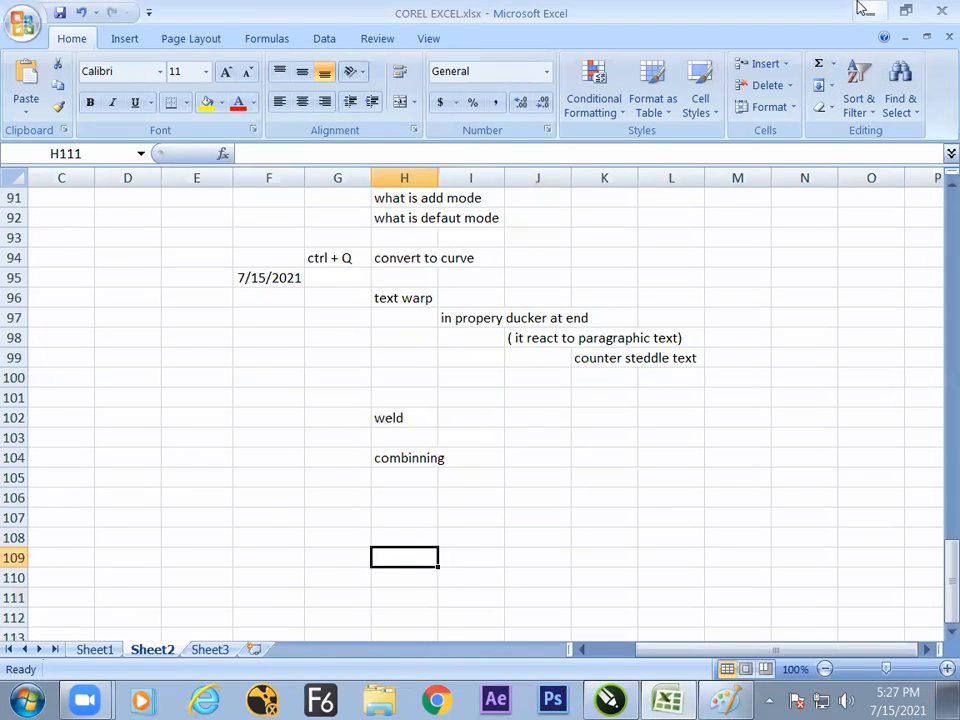
type("trimming")
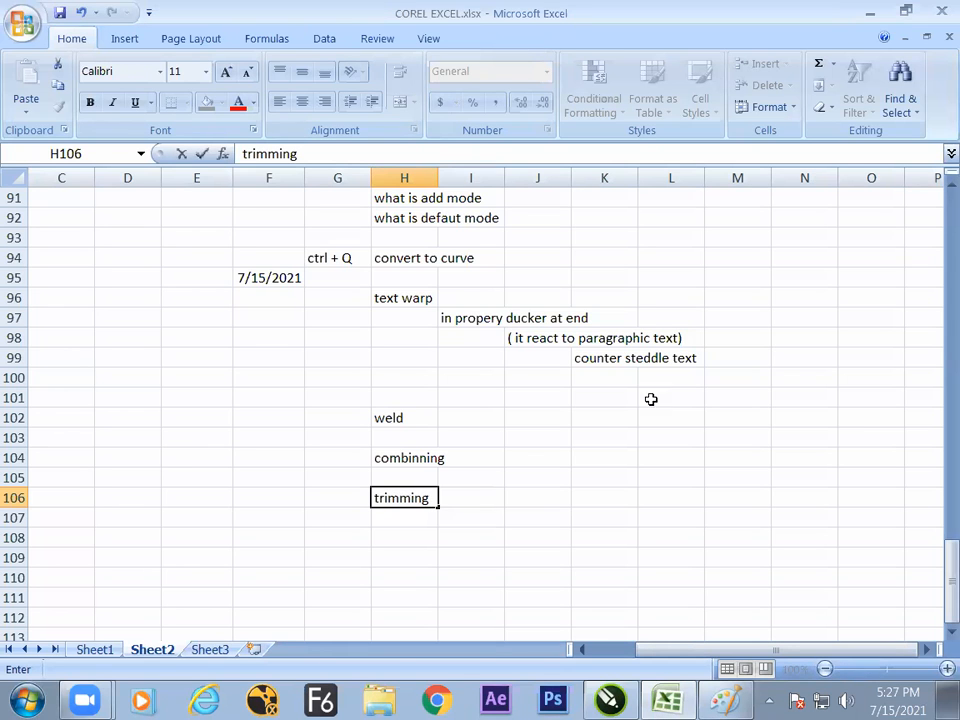
left_click(576, 496)
- Switch back to CorelDRAW, copy the red and green cross to the upper right of the page, and intersect the copy's two bars
key("alt+Tab")
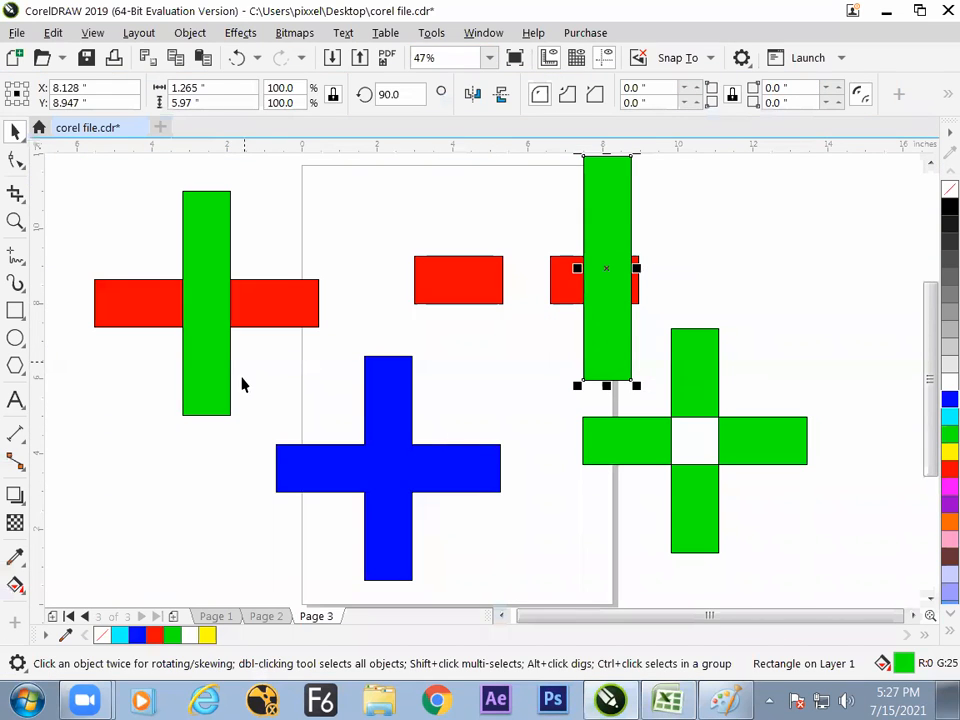
left_click(242, 384)
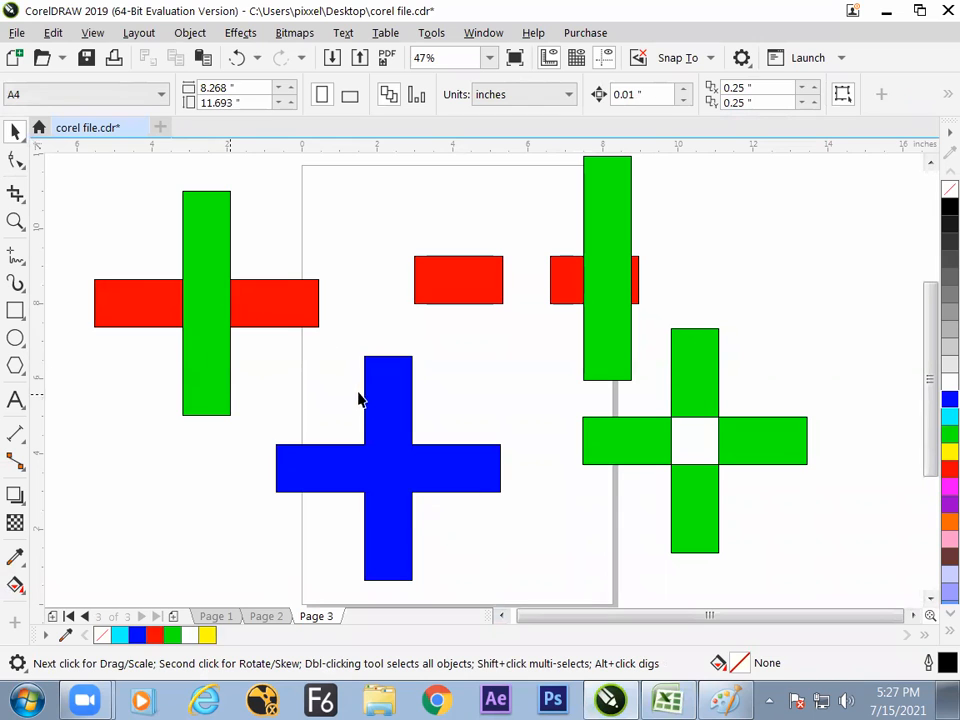
left_click(394, 466)
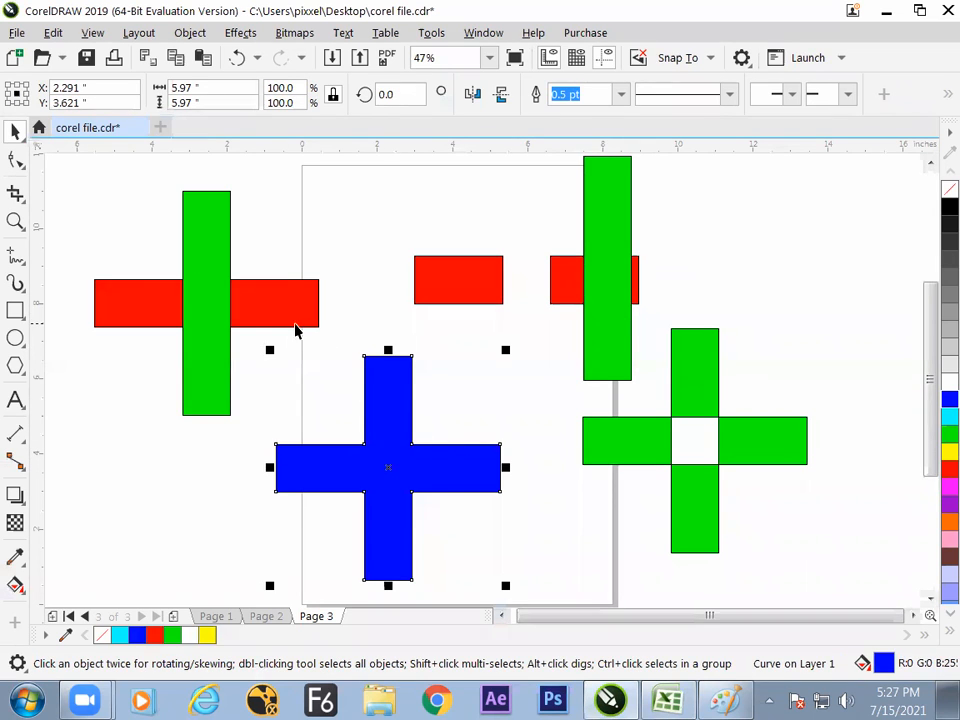
left_click(270, 390)
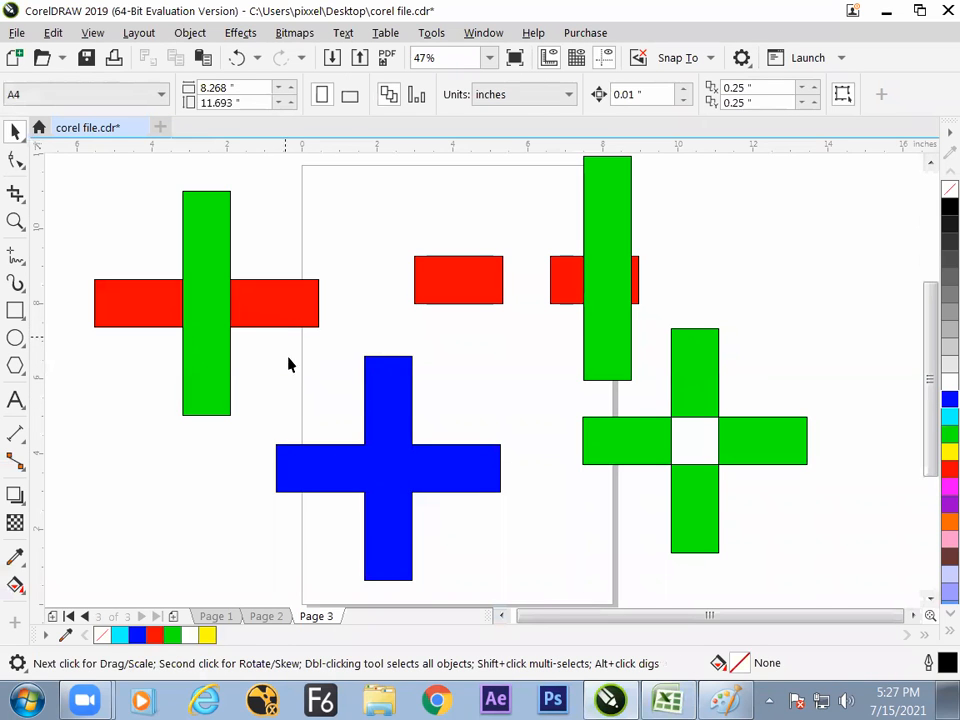
left_click_drag(130, 218, 310, 418)
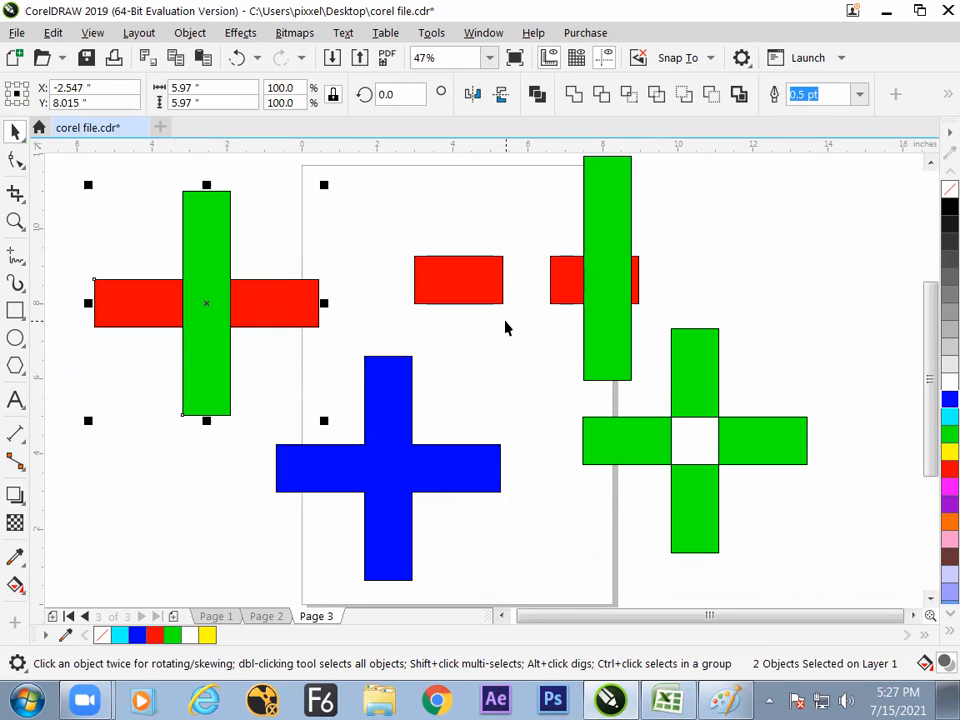
left_click_drag(210, 311, 824, 289)
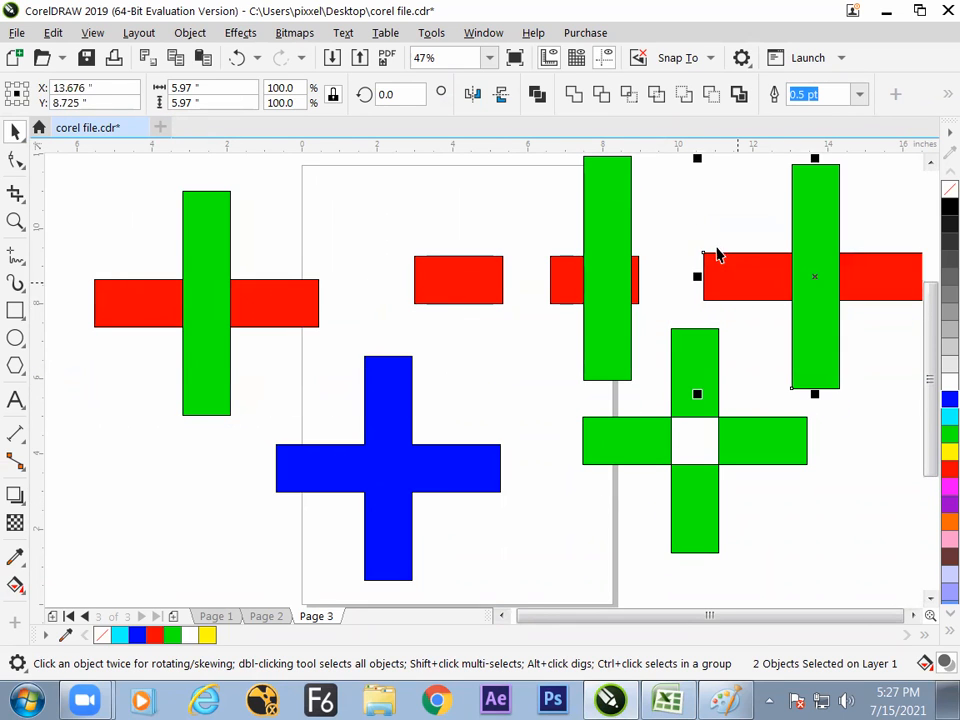
left_click(631, 103)
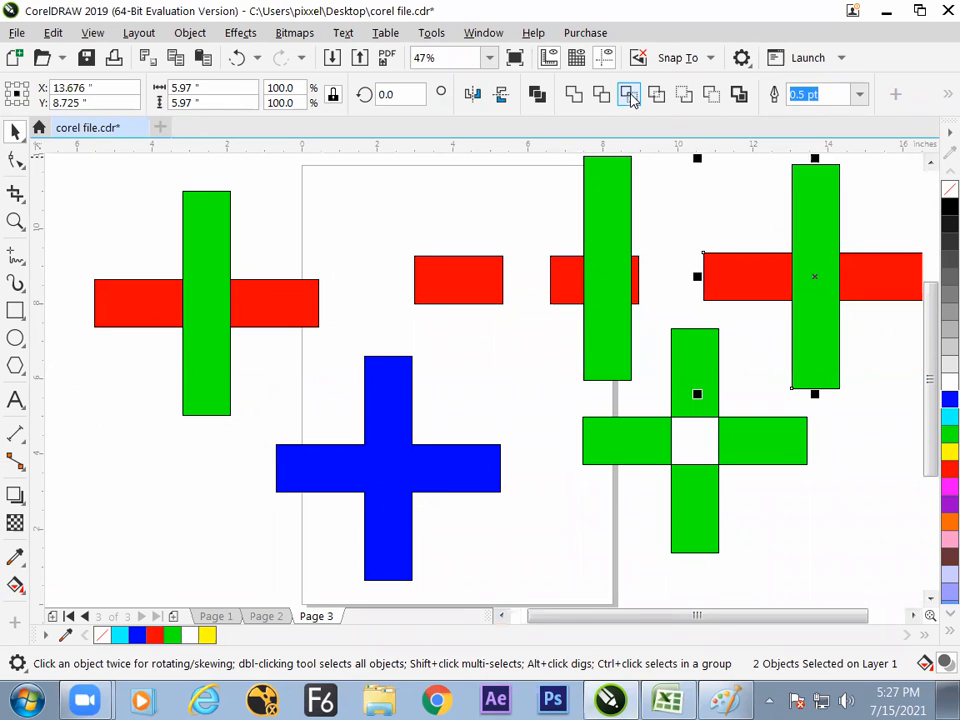
- Move the copy's green bar and the intersected red square apart to inspect the result, and undo these moves
left_click(836, 381)
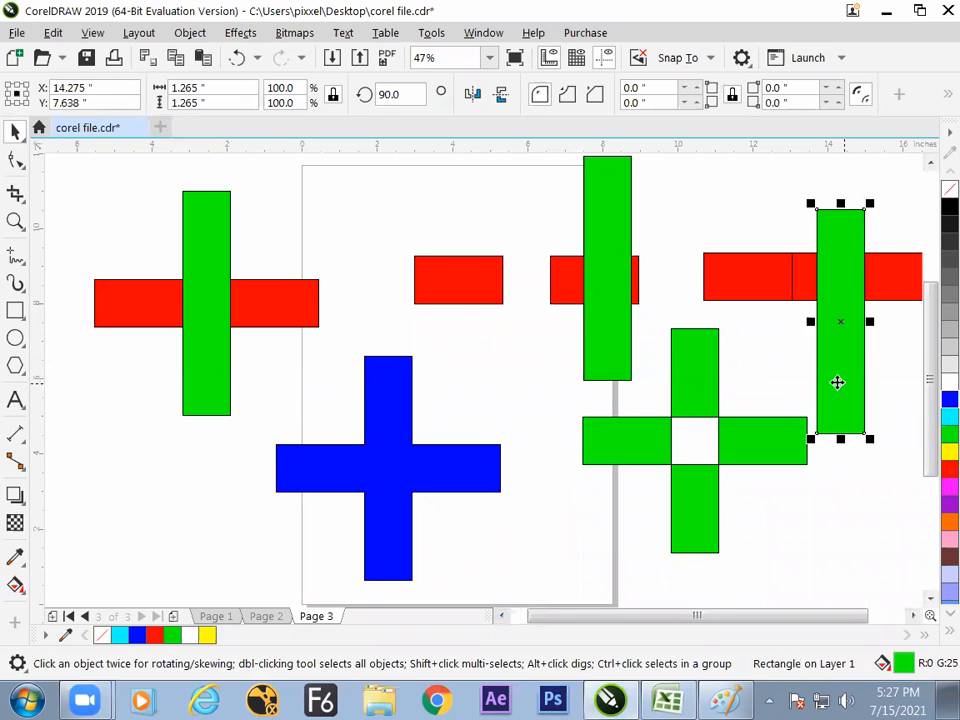
left_click_drag(857, 418, 885, 532)
left_click(818, 272)
left_click_drag(818, 272, 811, 208)
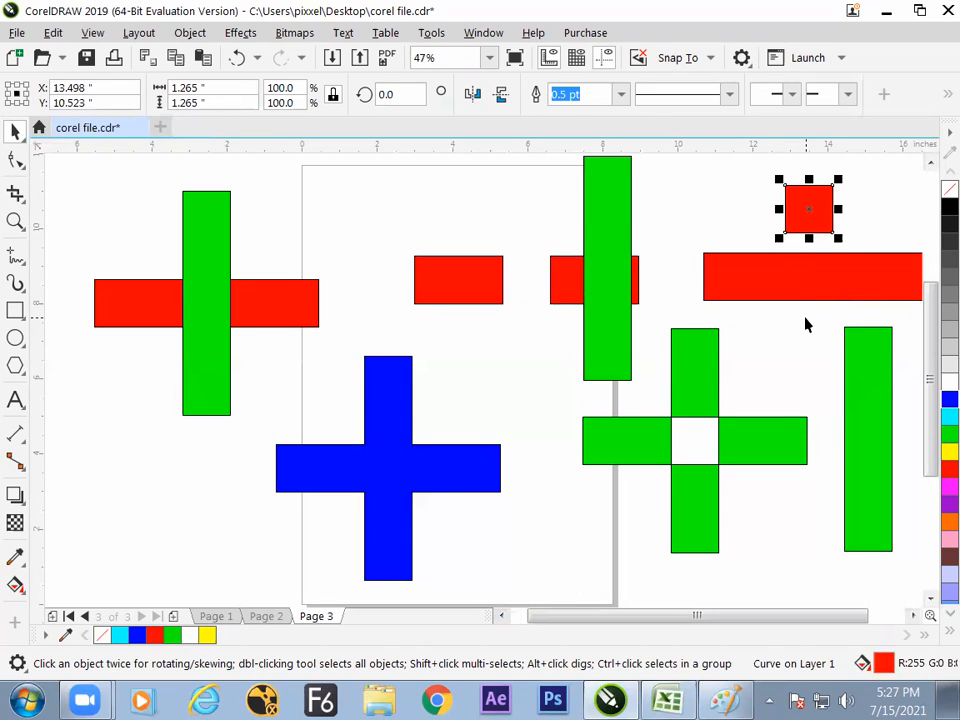
key("ctrl+z")
key("ctrl+z")
key("ctrl+z")
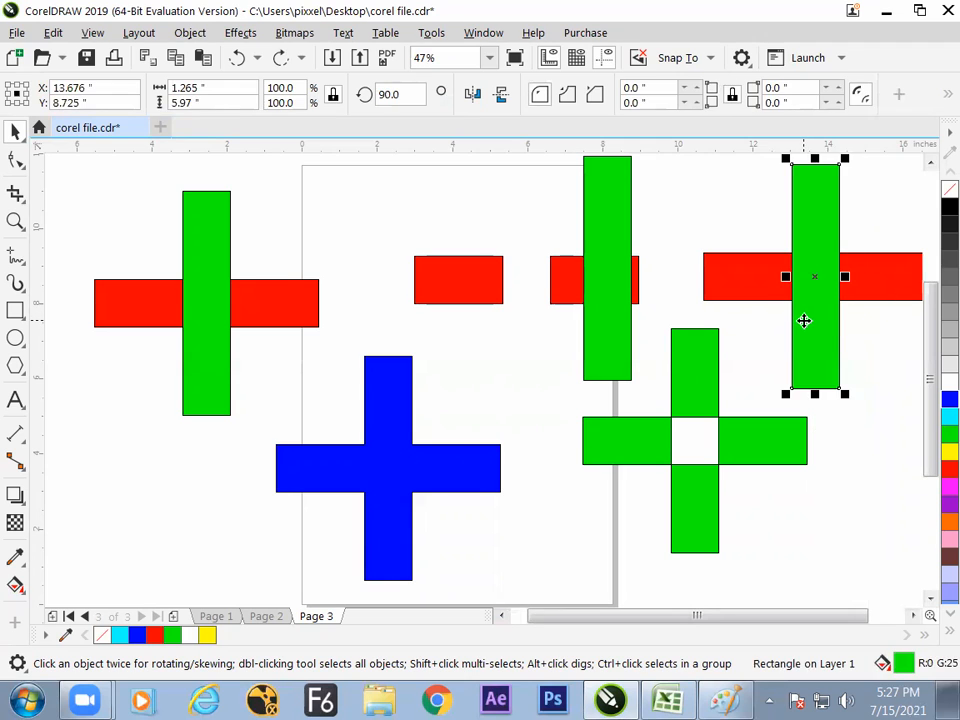
- Switch to the Excel notes and enter "intersect" in H108 with the description "common area out" in J108
key("alt+Tab")
left_click(419, 539)
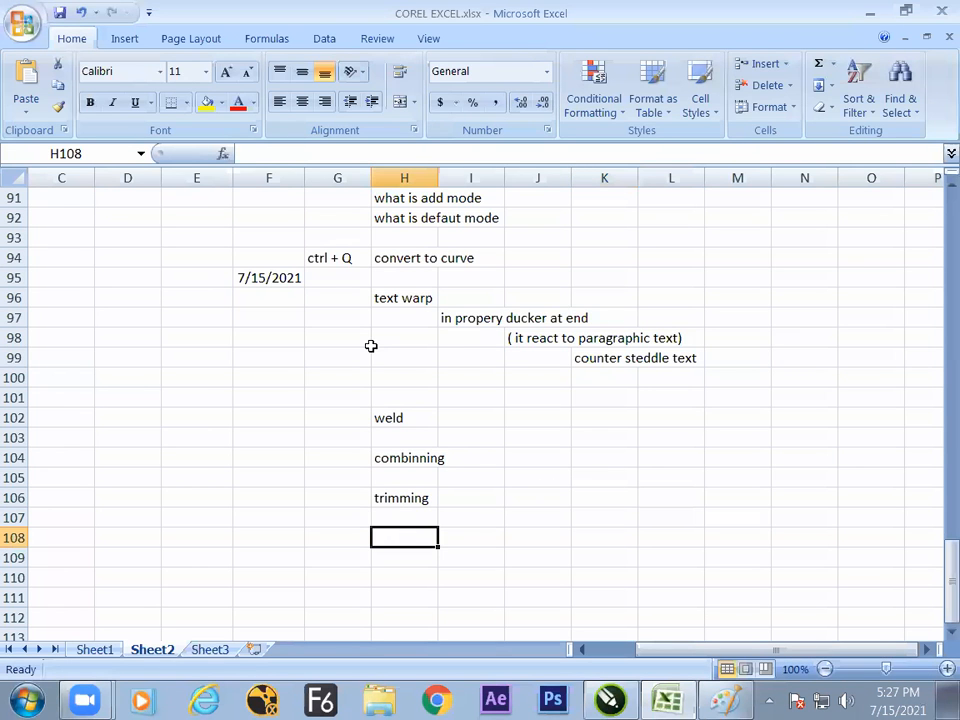
type("intersect")
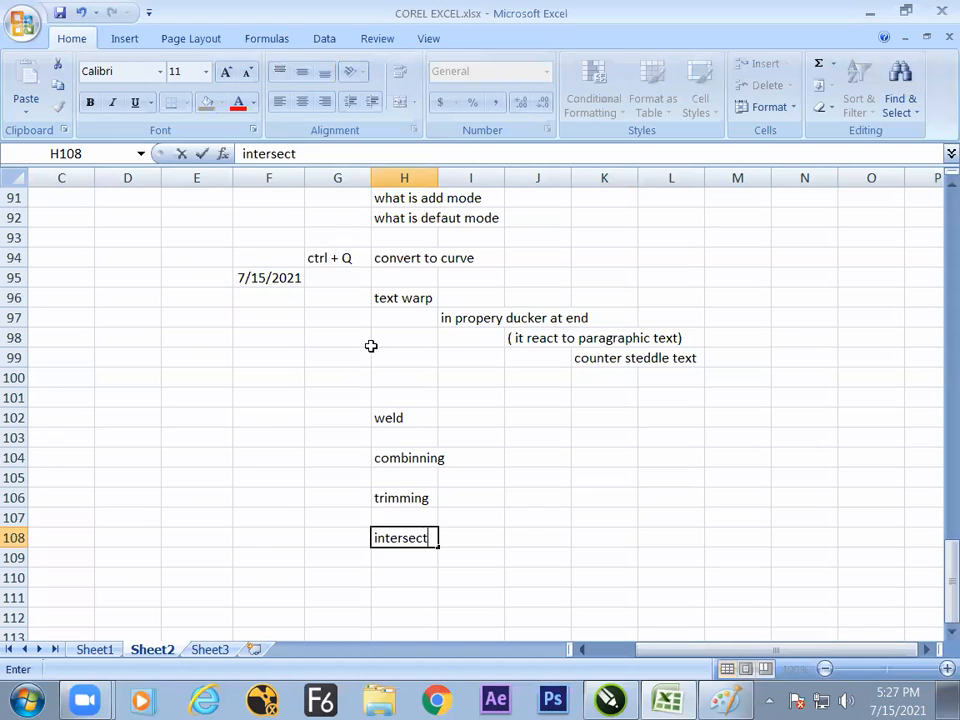
key("Tab")
key("Tab")
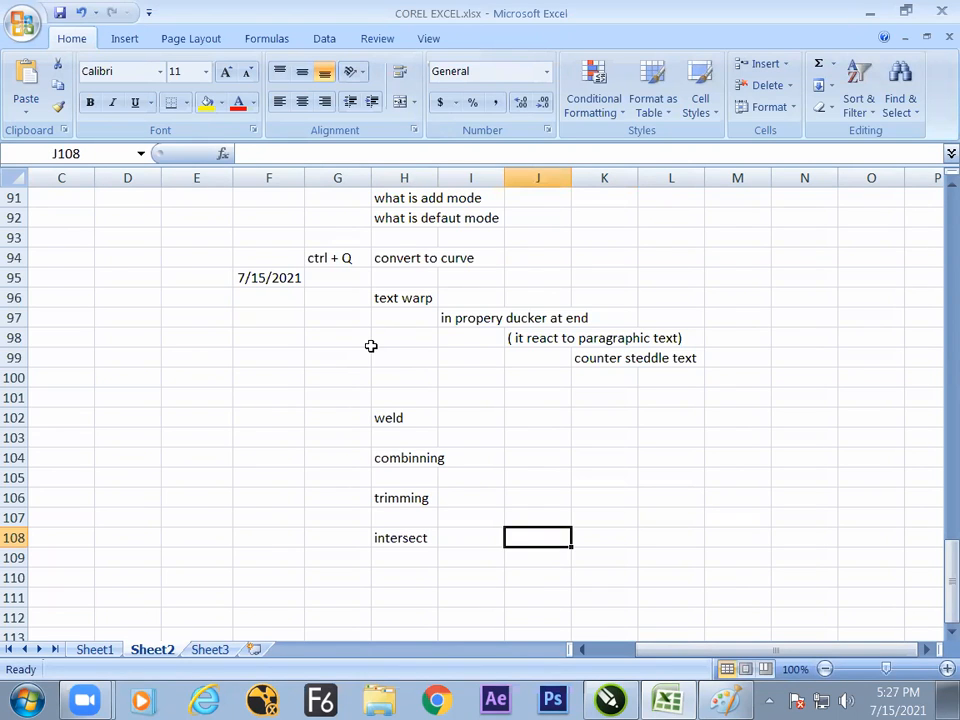
type("common area out")
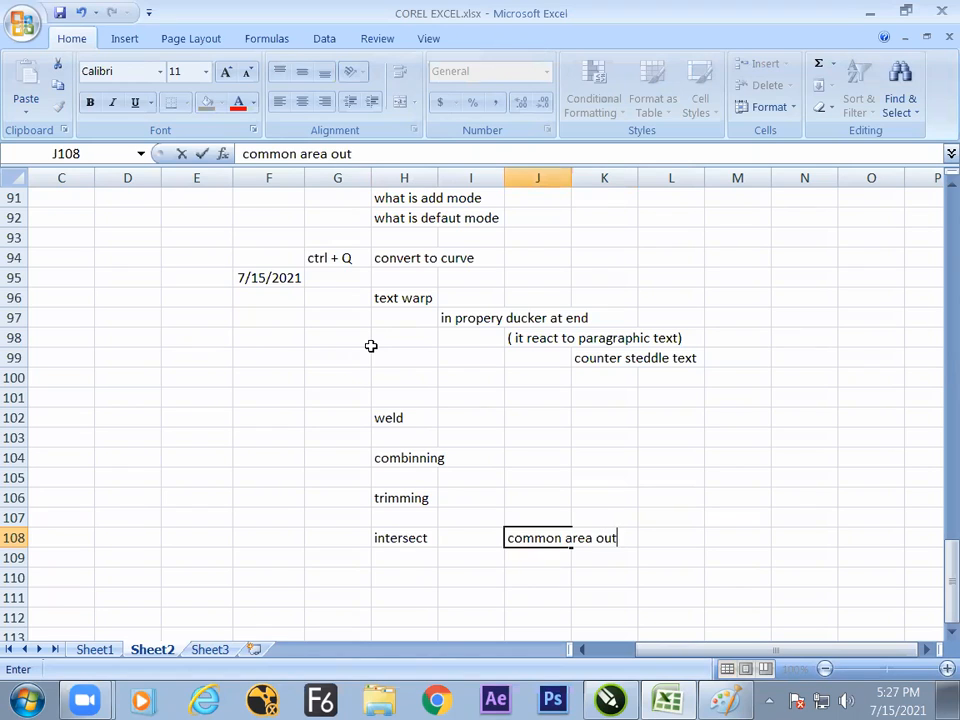
- Enter "substraction" in J106 as the description for trimming
key("Up")
key("Up")
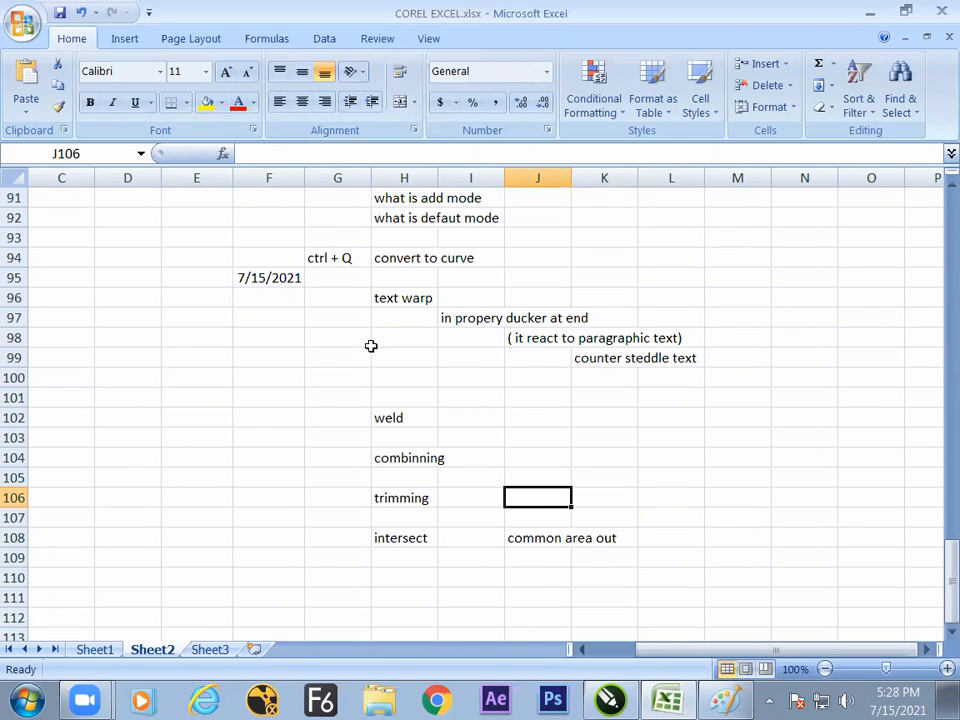
type("substraction")
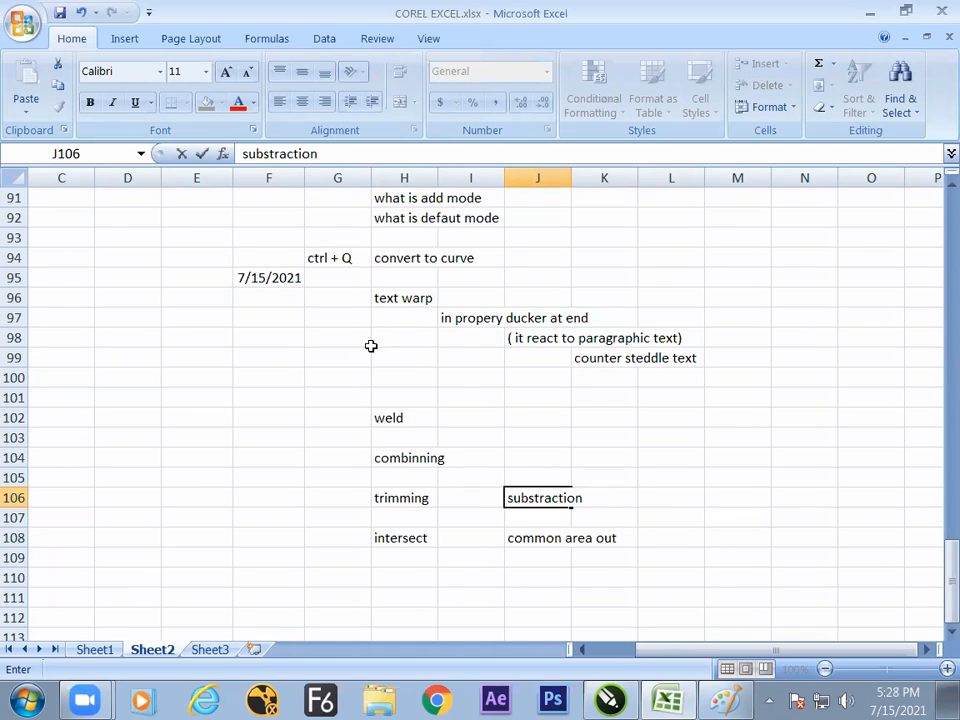
- Enter "common area transporent" in J104 as the description for combinning
key("Up")
key("Up")
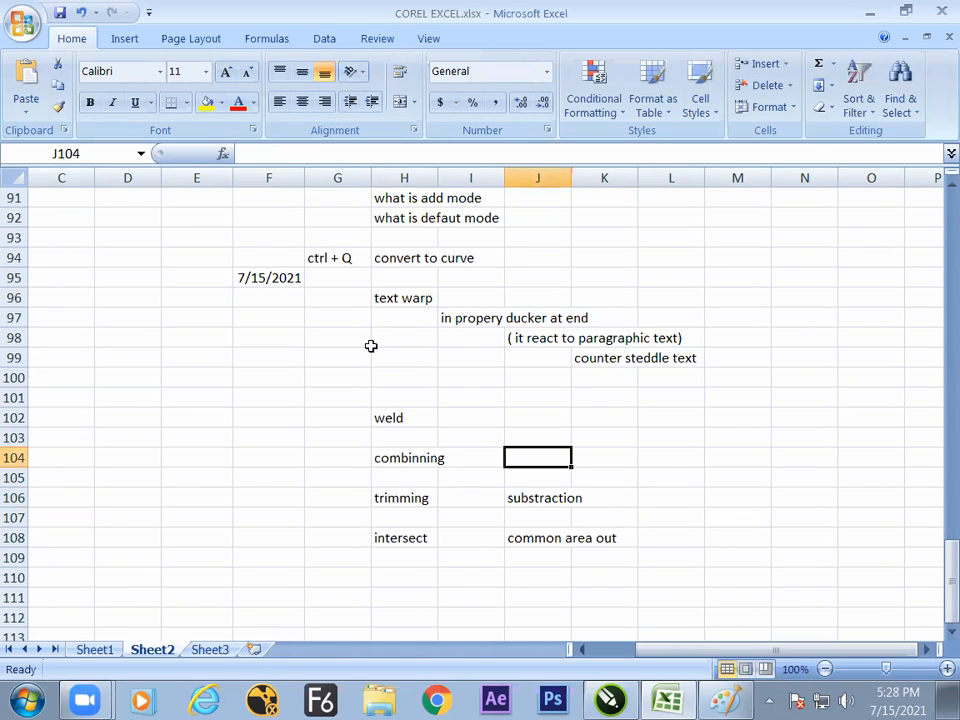
type("c")
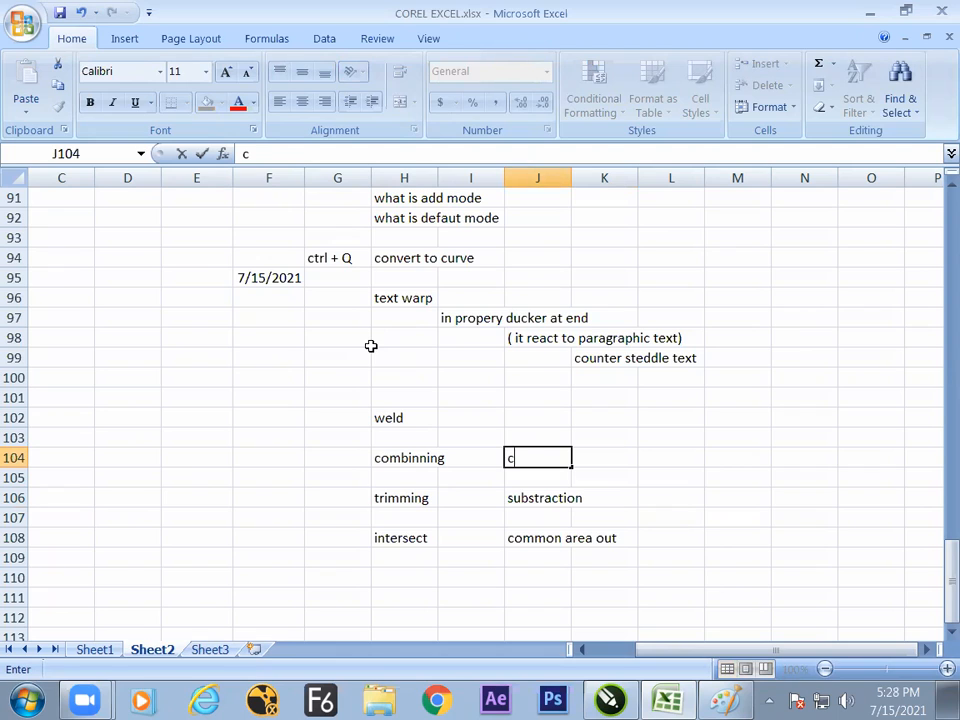
type("ommon area transporen")
- Enter "multi object to single object with fill" in J102 as the description for weld
key("Up")
key("Up")
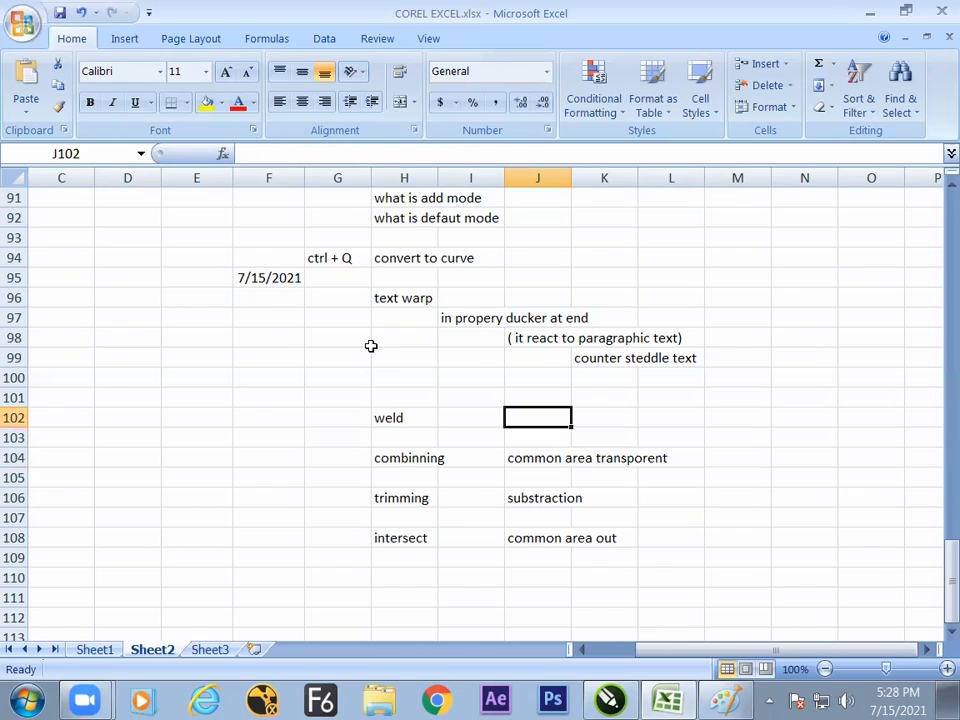
type("multio")
key("BackSpace")
key("BackSpace")
key("BackSpace")
type("obje")
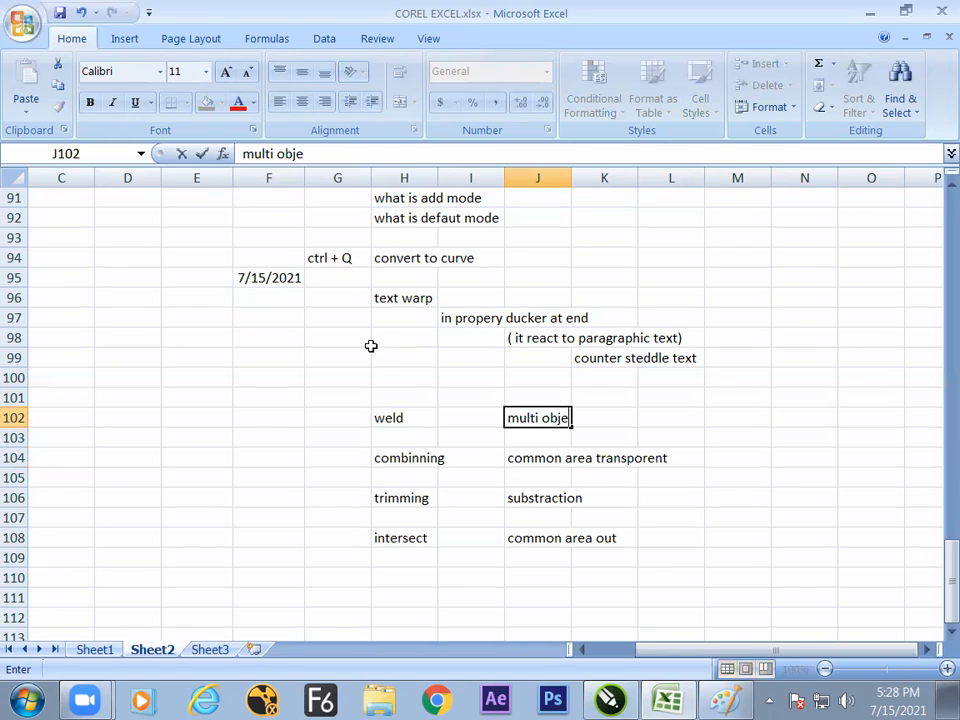
type("ct to sui")
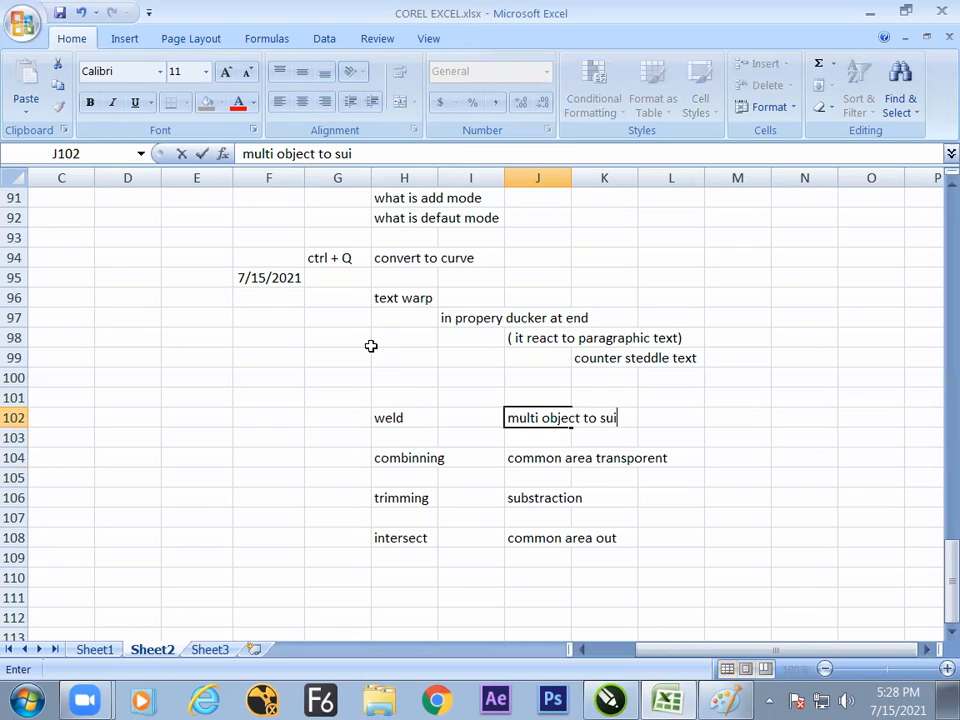
type("gle o")
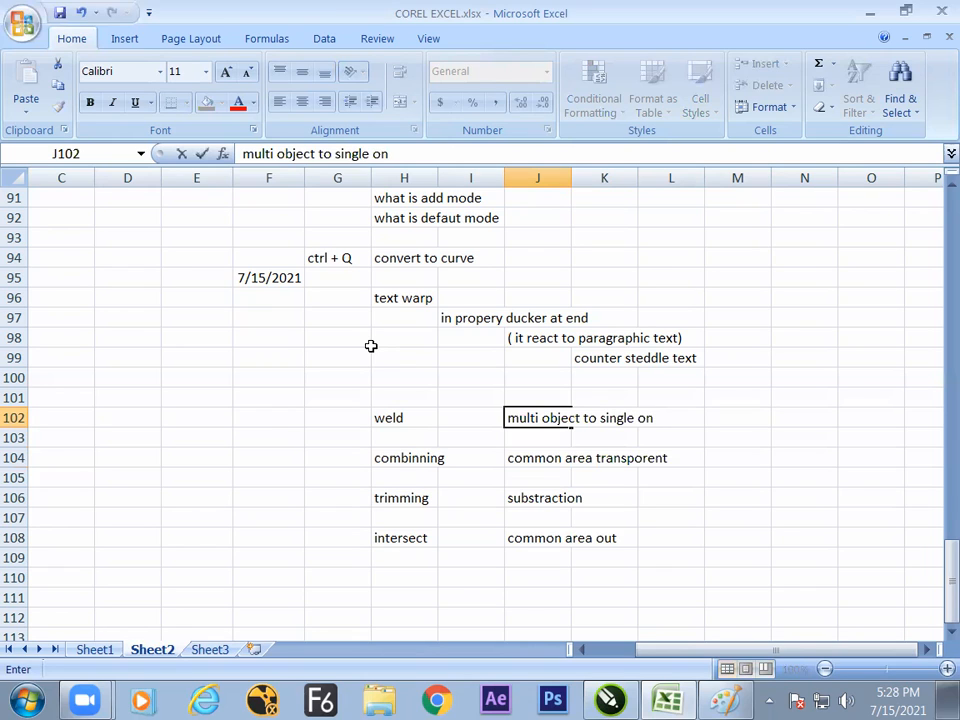
type("bject with fill")
key("Return")
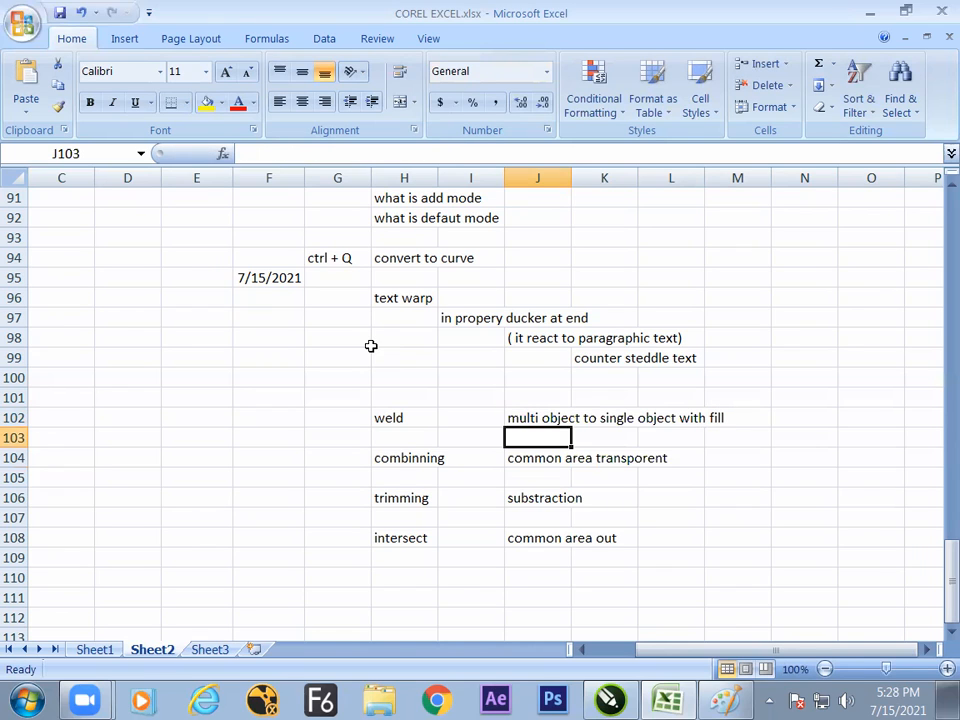
key("Up")
key("Up")
key("Up")
key("Up")
key("Down")
key("Down")
key("Up")
key("Left")
key("Left")
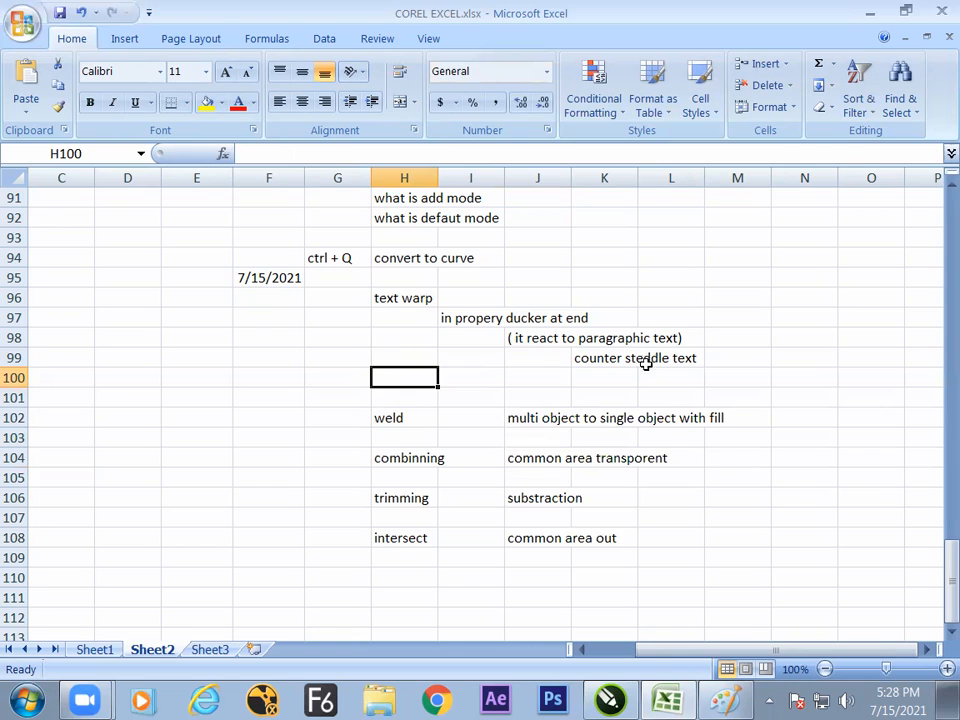
- Switch to CorelDRAW, try moving the green vertical rectangle of the uncut red-and-green cross beyond the page's right edge, and undo the move
key("alt+Tab")
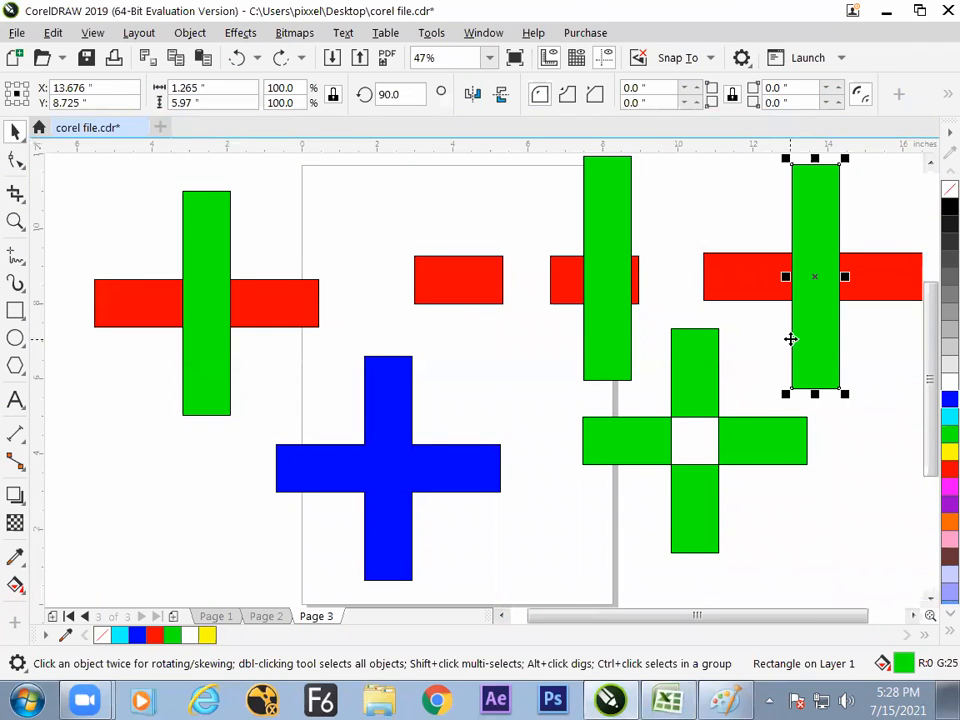
left_click_drag(821, 343, 836, 362)
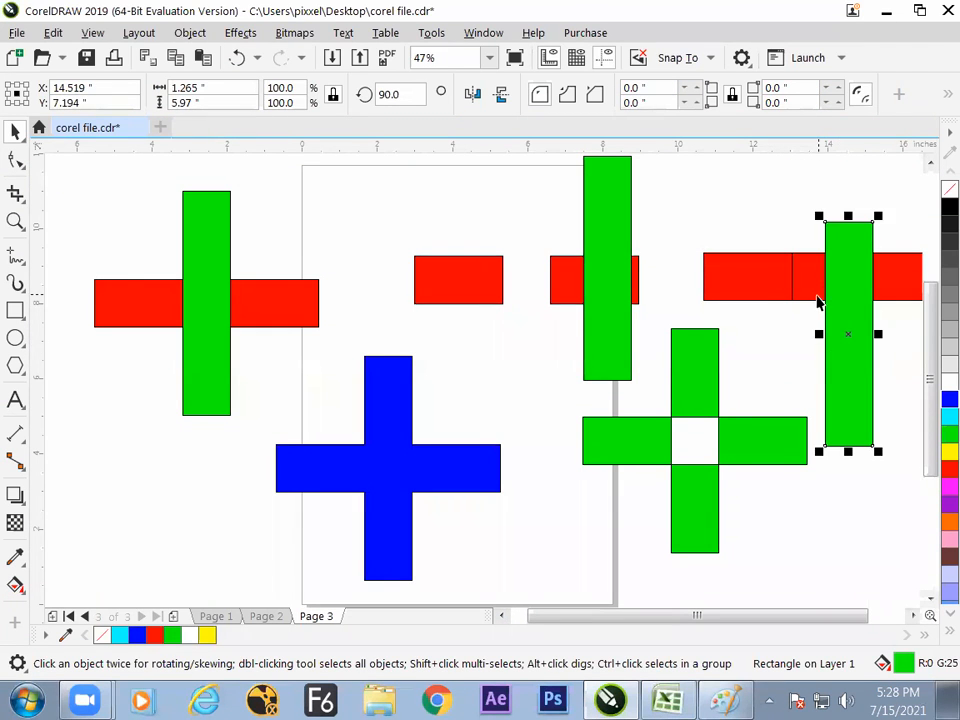
key("ctrl+z")
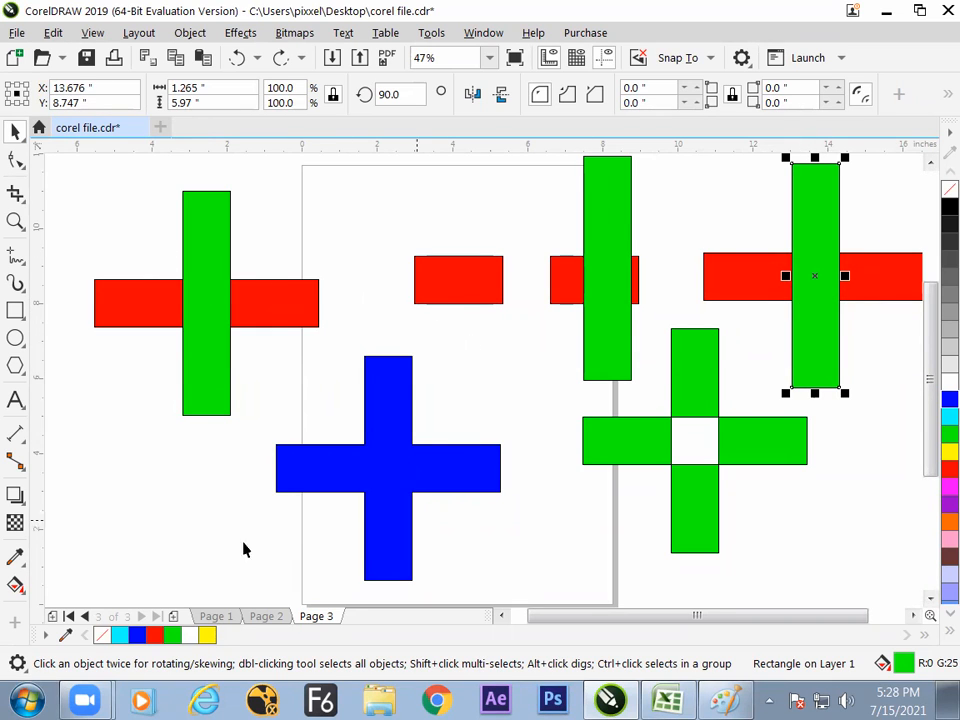
- Add a new page after Page 3 and create a rectangle frame on it matching the full page size
left_click(174, 617)
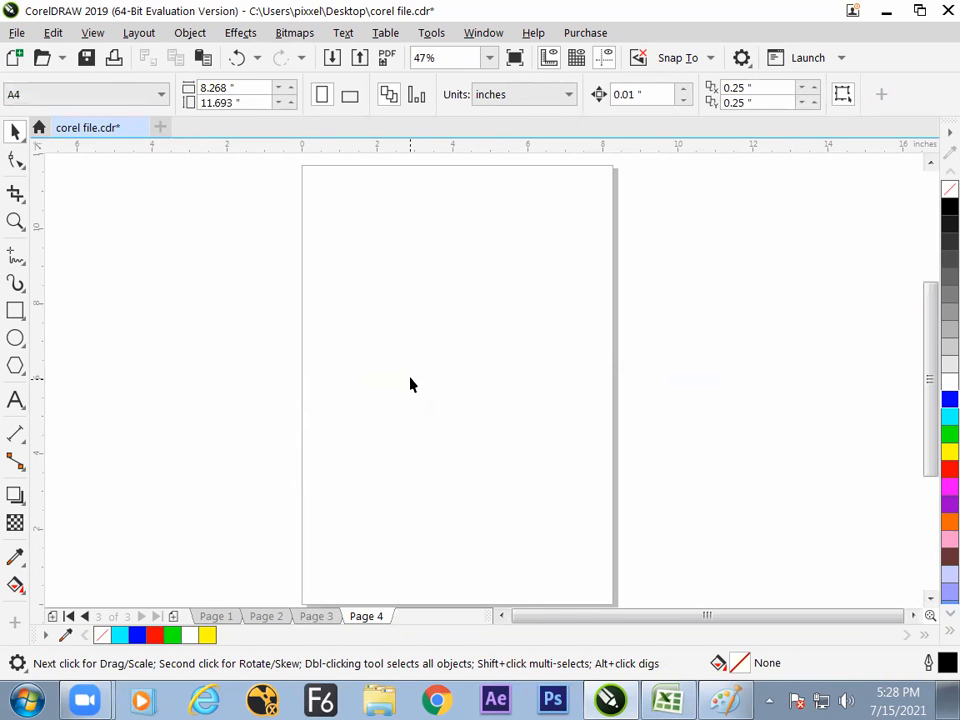
double_click(16, 311)
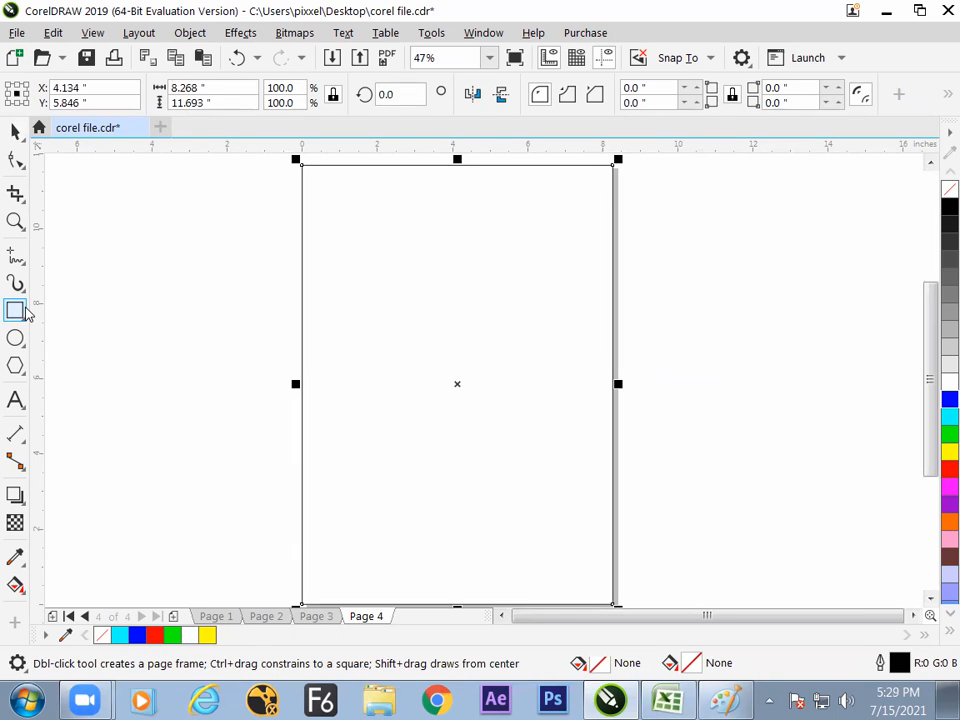
- Open the choice of Rectangle tool variants
left_click(18, 312)
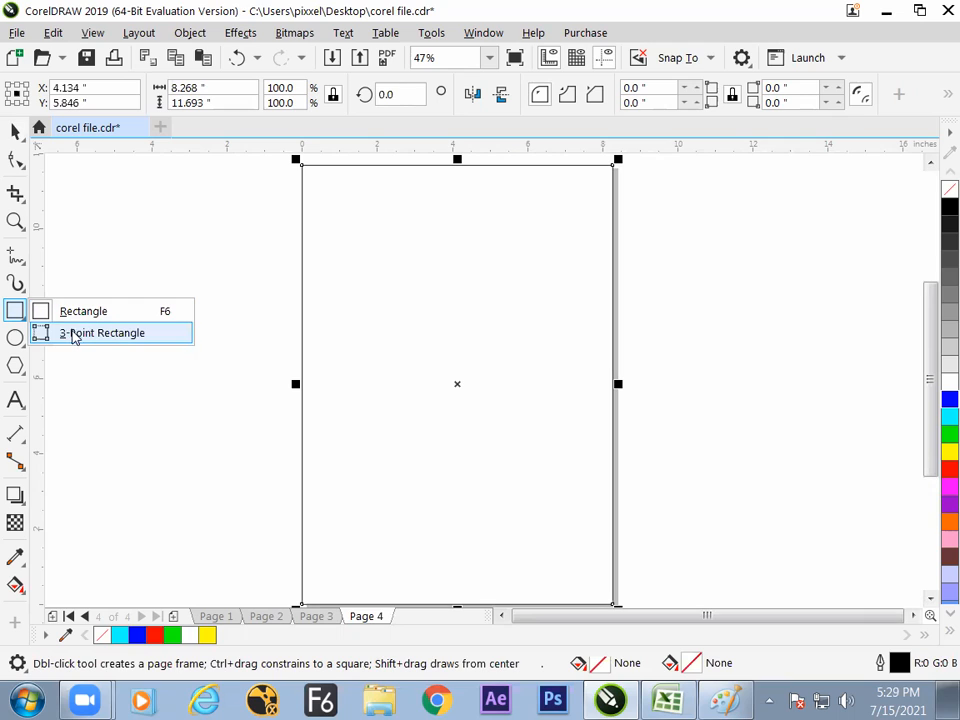
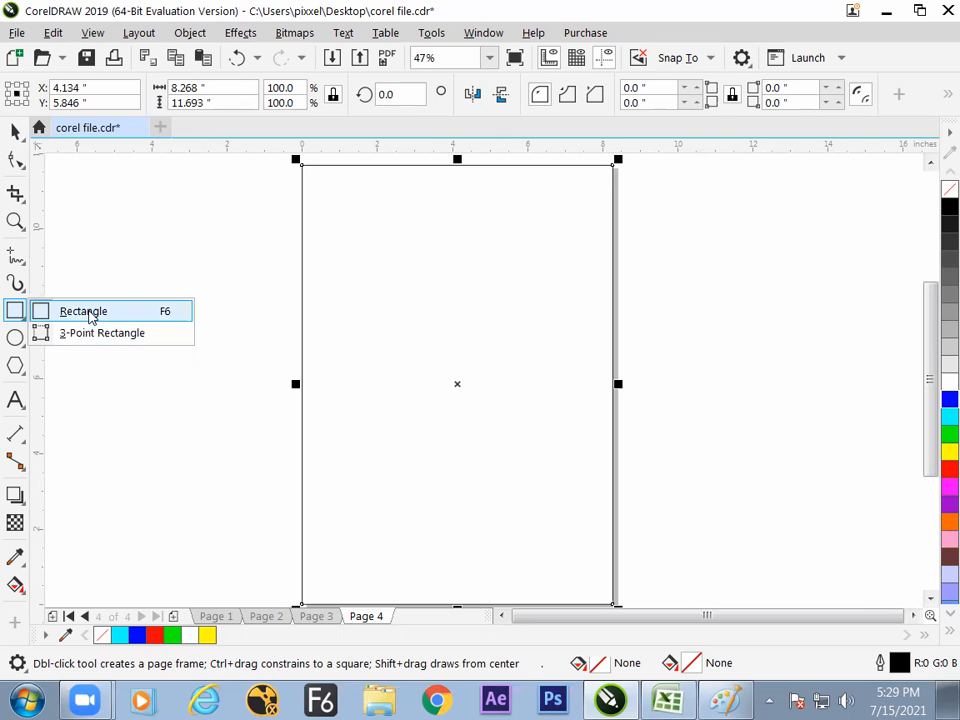
- Try an upright rectangle about 2.2 by 6.2 inches beside the page's left edge, rotated about 20.8°, and delete it
left_click(90, 312)
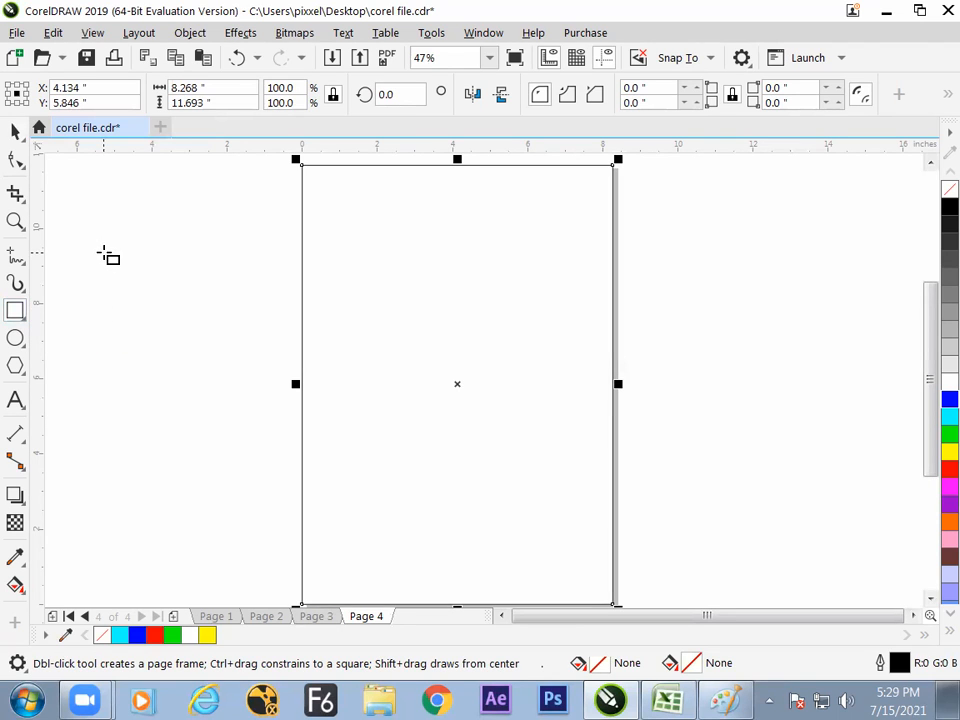
left_click_drag(97, 255, 181, 490)
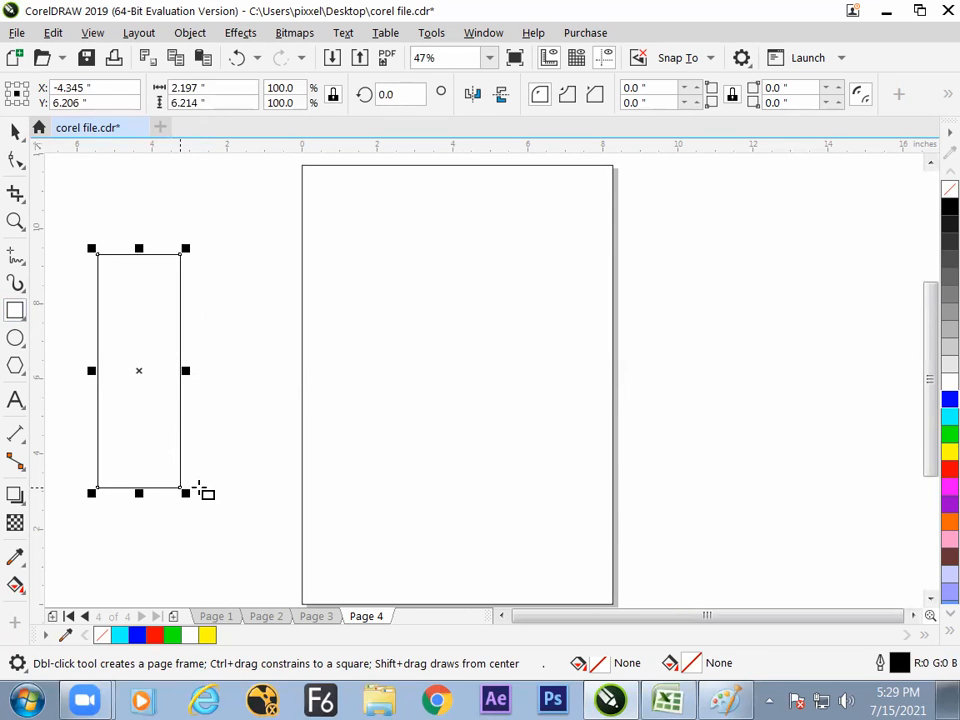
left_click(15, 133)
left_click_drag(128, 316, 129, 317)
left_click_drag(190, 246, 141, 237)
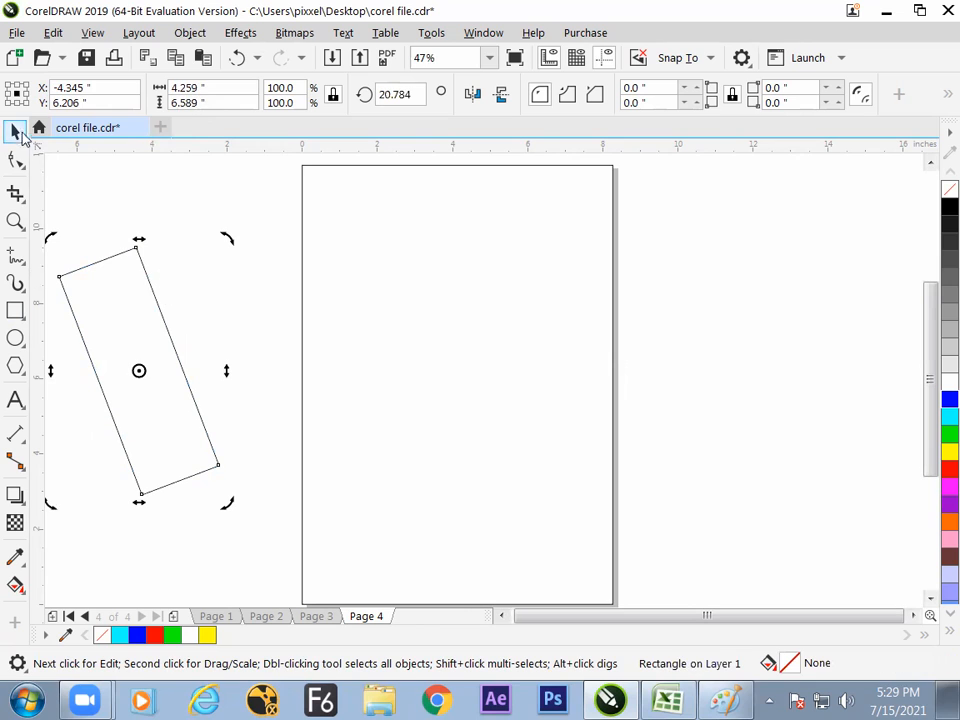
left_click(146, 306)
key("Delete")
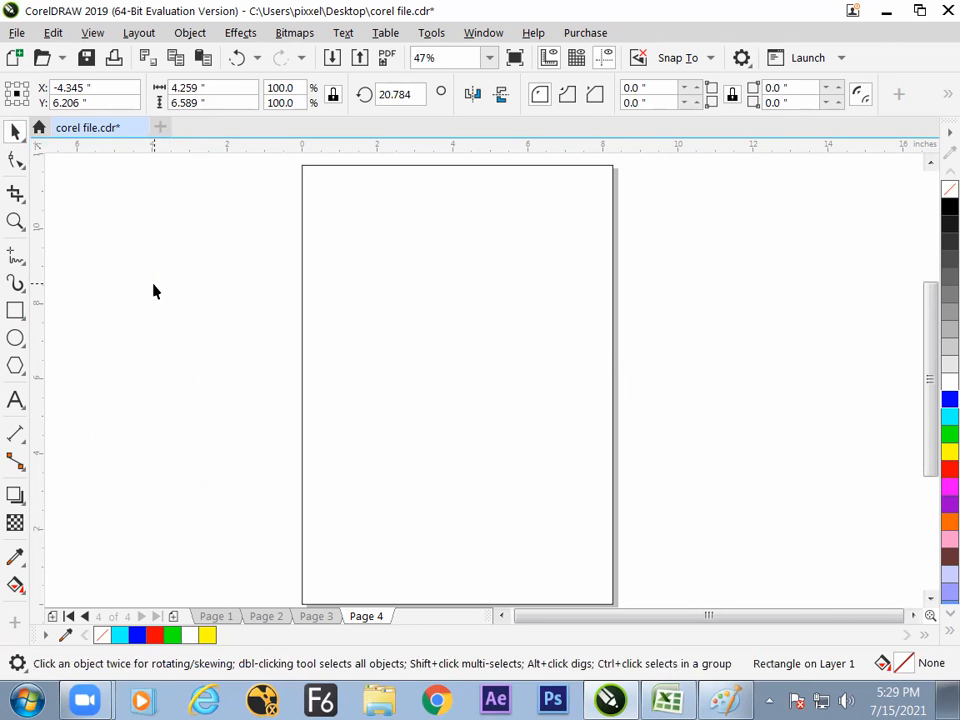
- Activate the 3-Point Rectangle tool, switch to Excel, and enter "three point rectangle" in G111
left_click(27, 318)
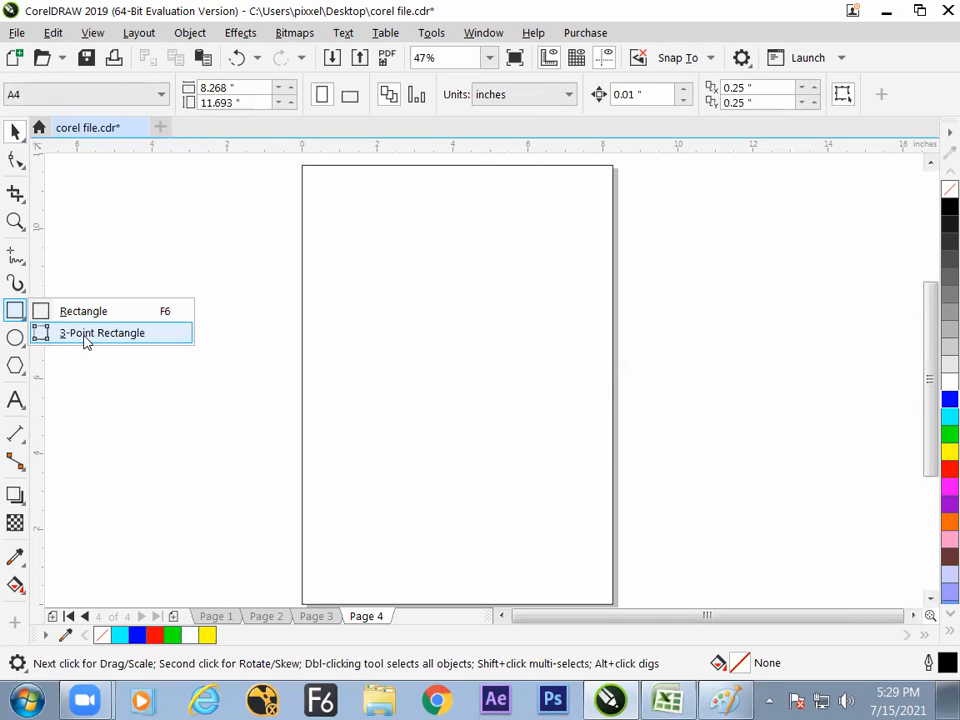
left_click(86, 334)
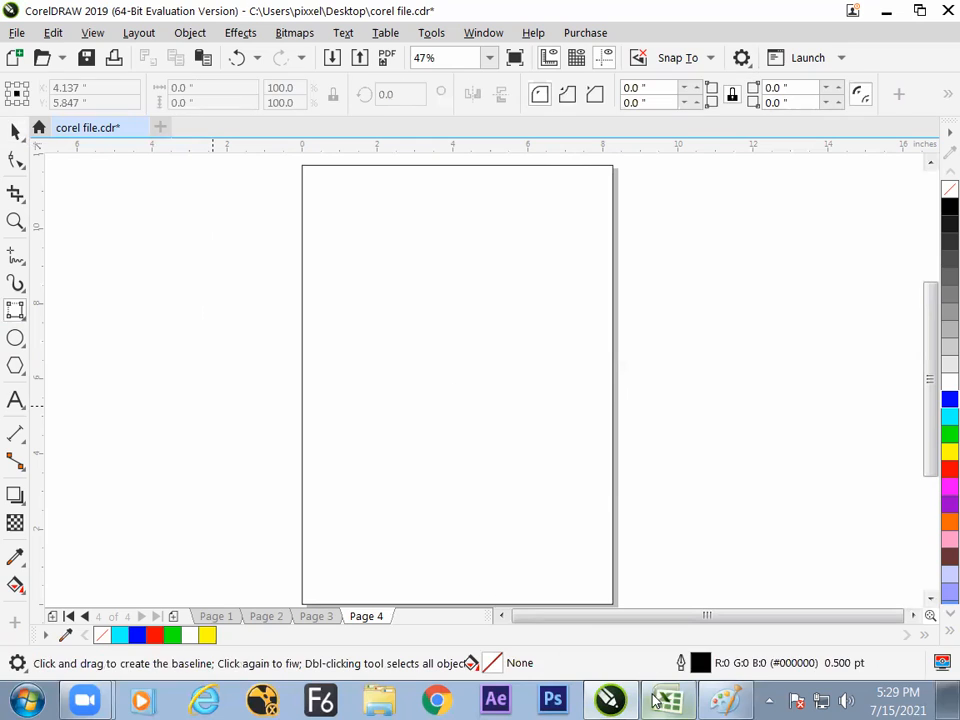
left_click(667, 700)
left_click(322, 599)
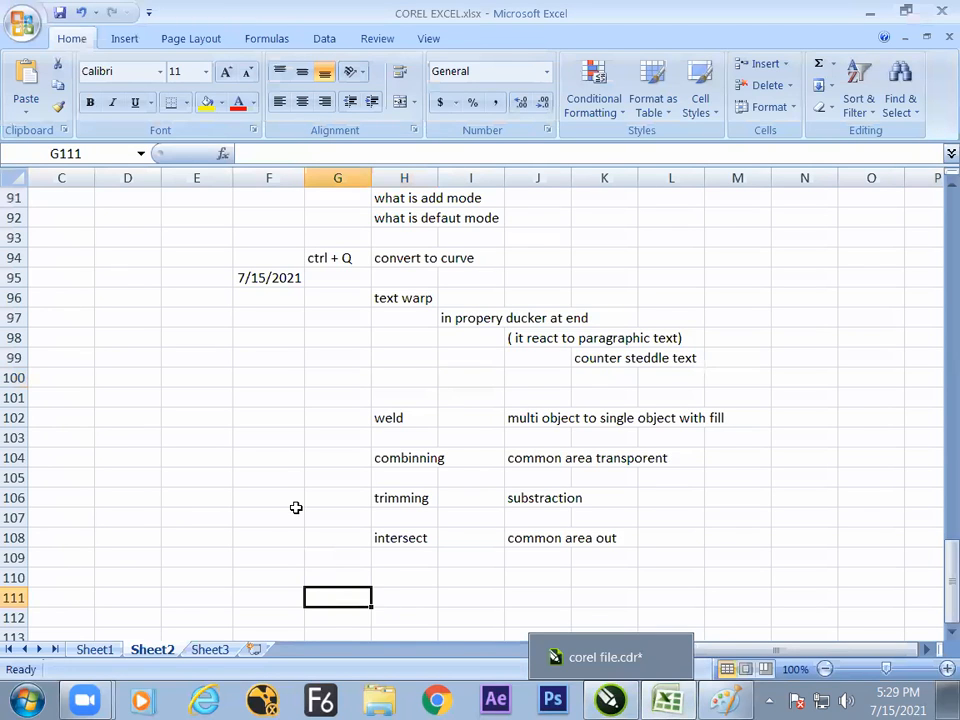
type("three p")
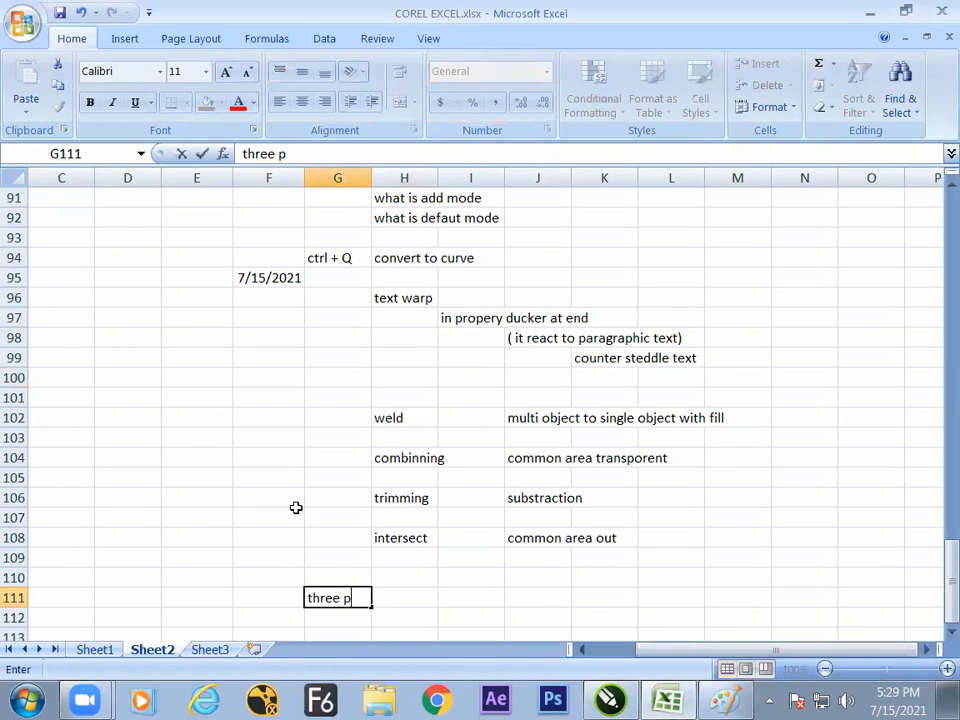
type("oint rectangle")
left_click(522, 607)
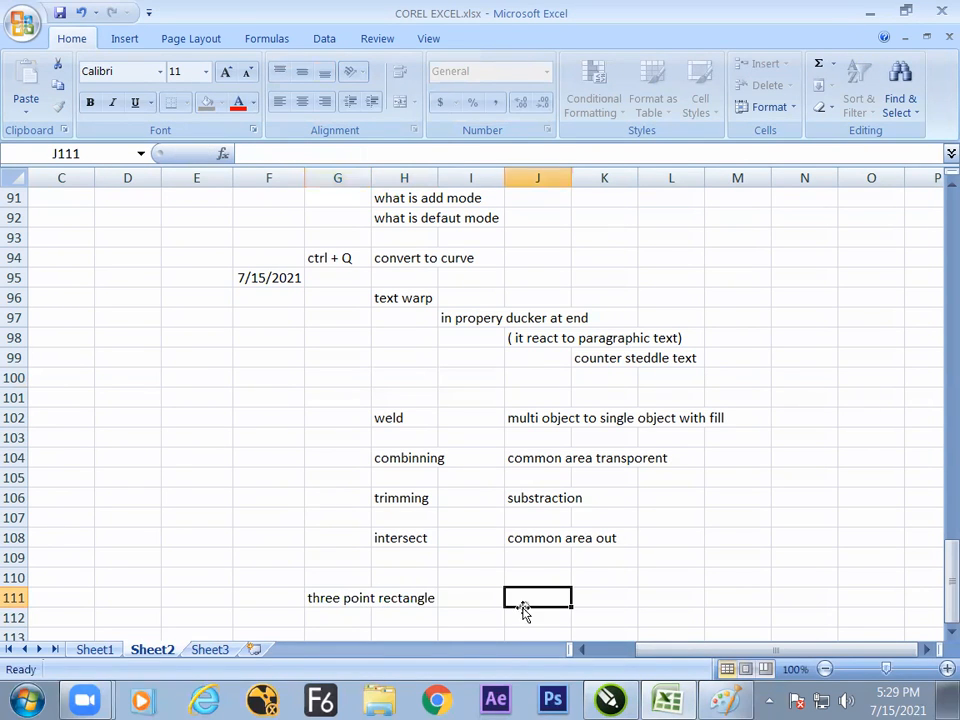
key("Return")
key("Return")
key("Return")
key("Return")
key("Return")
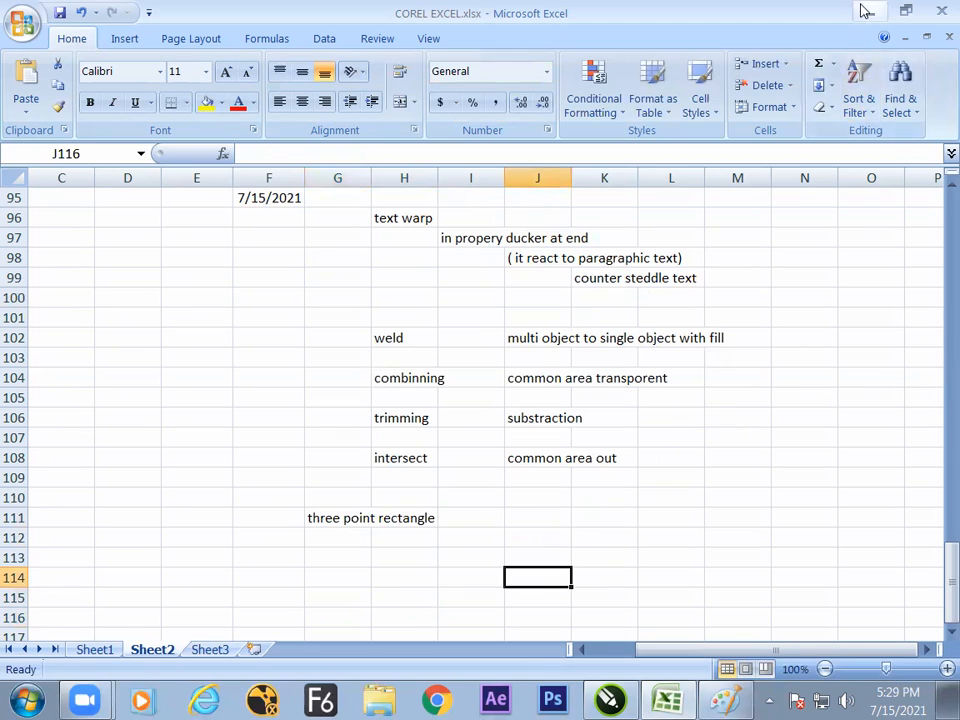
key("Left")
- Switch to CorelDRAW and draw a slanted three-point rectangle across the page, about 14.6 by 7.1 inches overall at about 343°
key("alt+Tab")
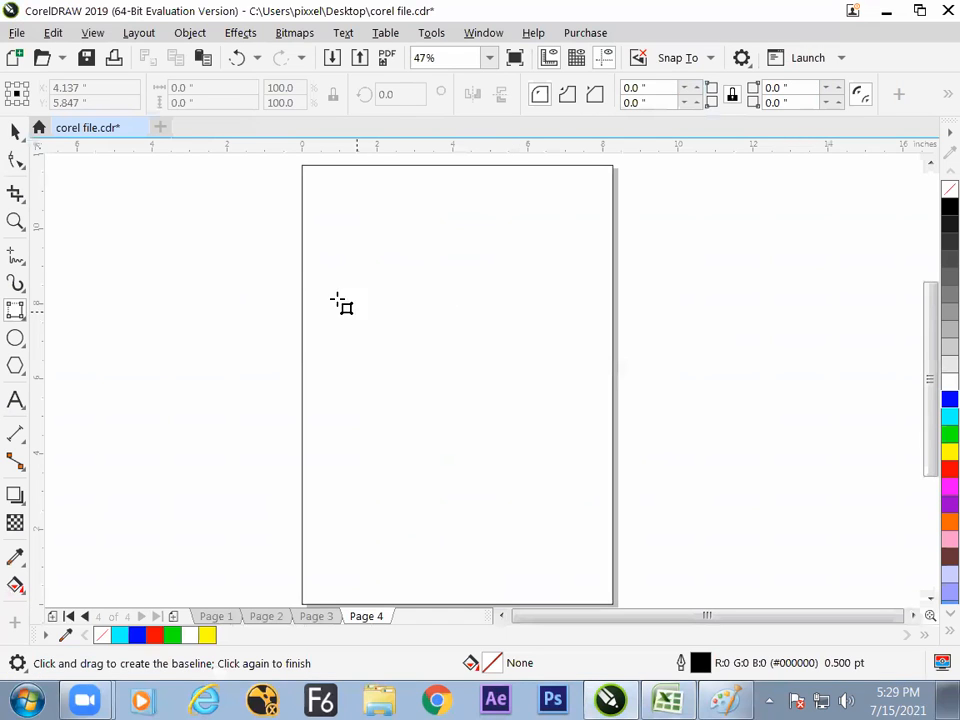
left_click_drag(245, 219, 748, 464)
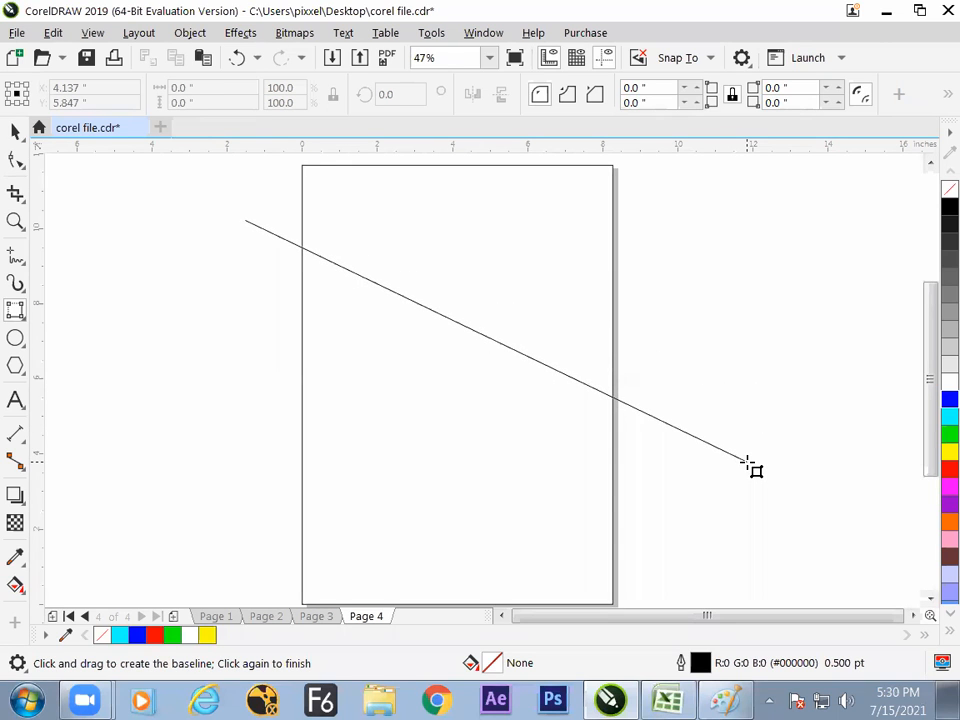
left_click_drag(748, 464, 757, 380)
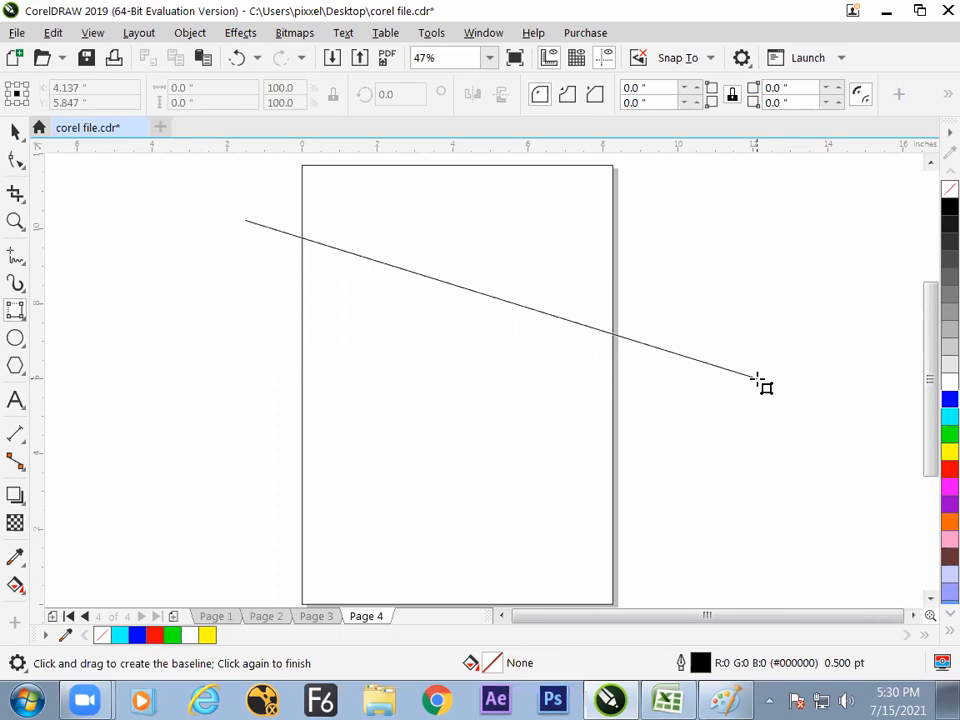
left_click_drag(757, 380, 757, 380)
left_click(722, 489)
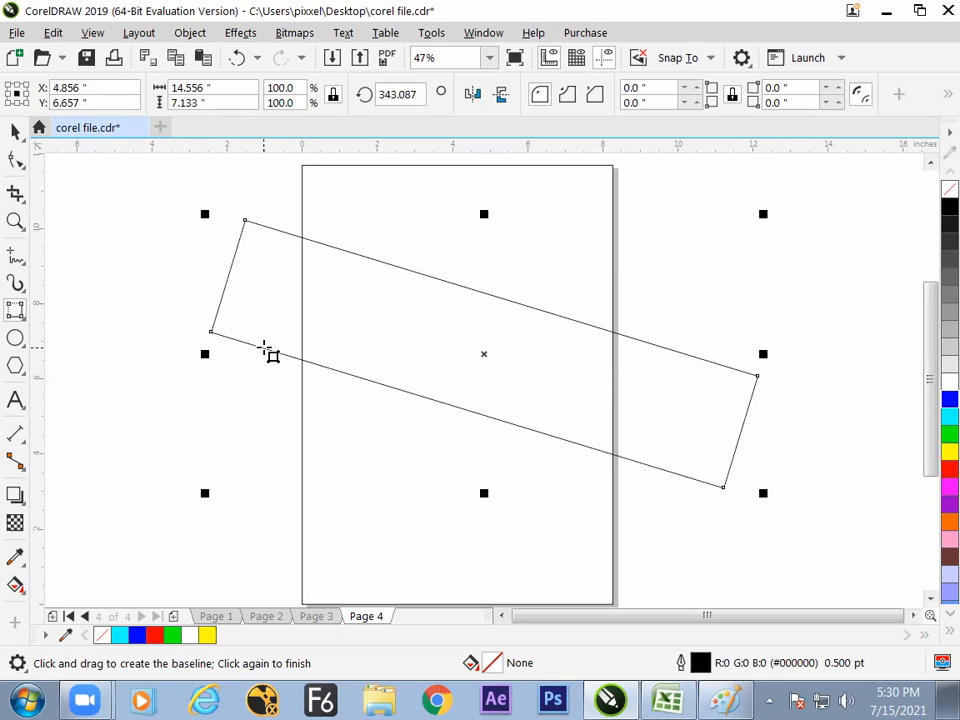
- Switch to Excel and enter "method" in J112 under the three point rectangle note
key("alt+Tab")
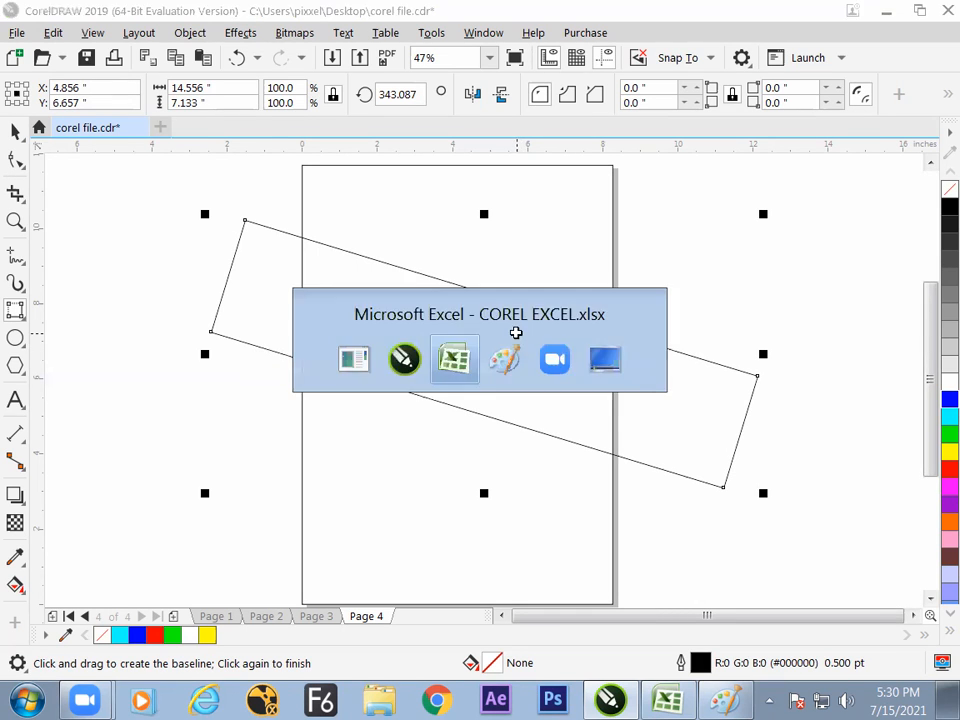
left_click(521, 537)
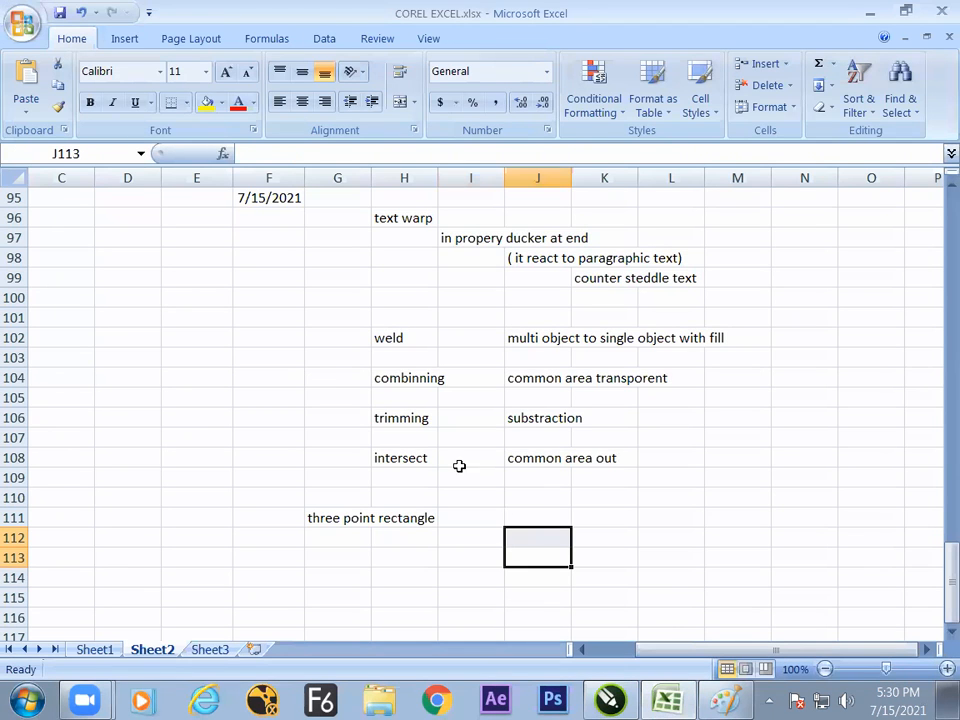
type("met")
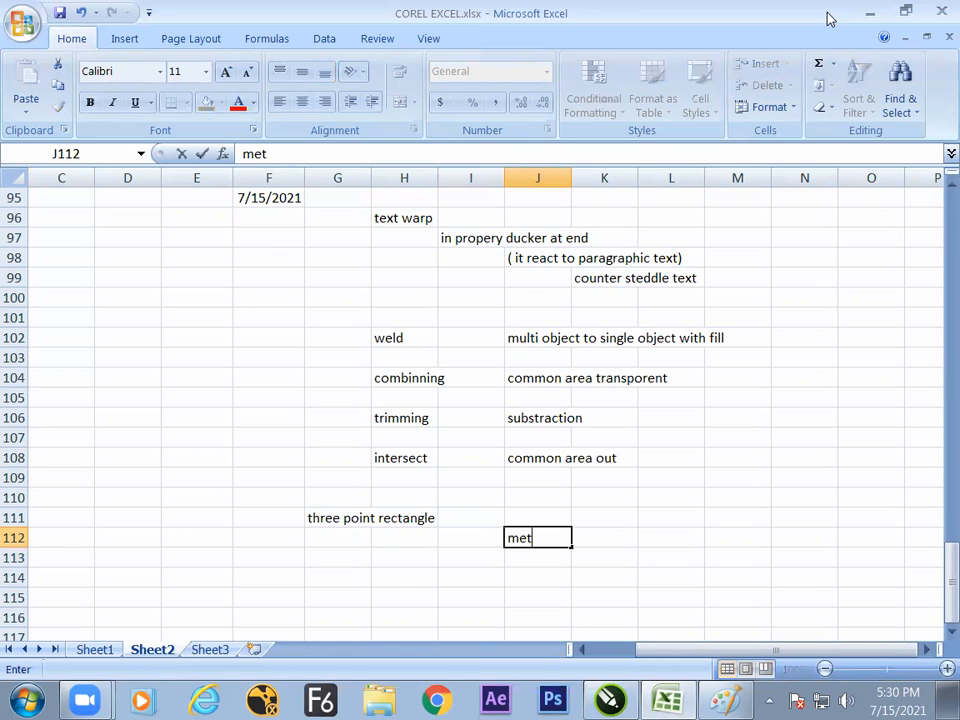
type("hod")
key("Return")
- List the method steps "click", "drag" and "leave -move--click" in K113:K115
key("Right")
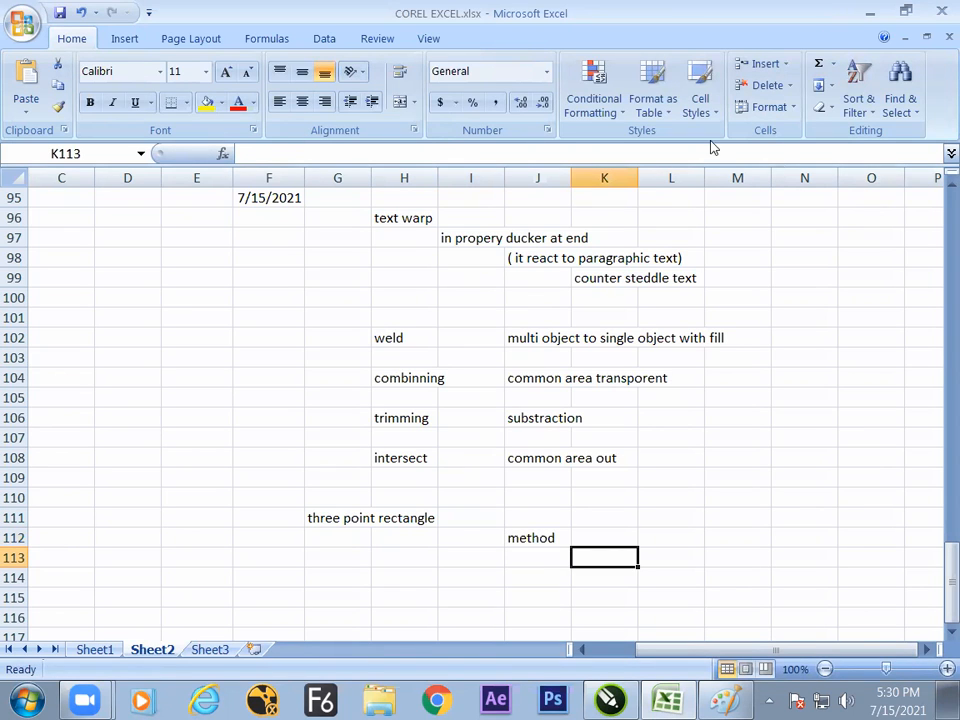
type("click")
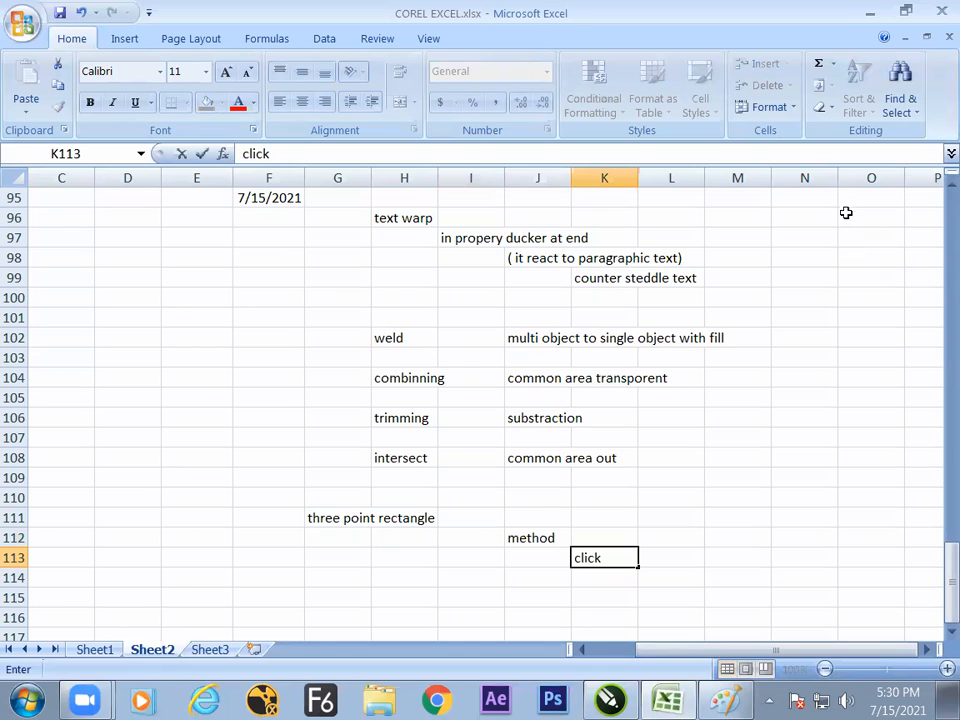
key("Return")
type("drag")
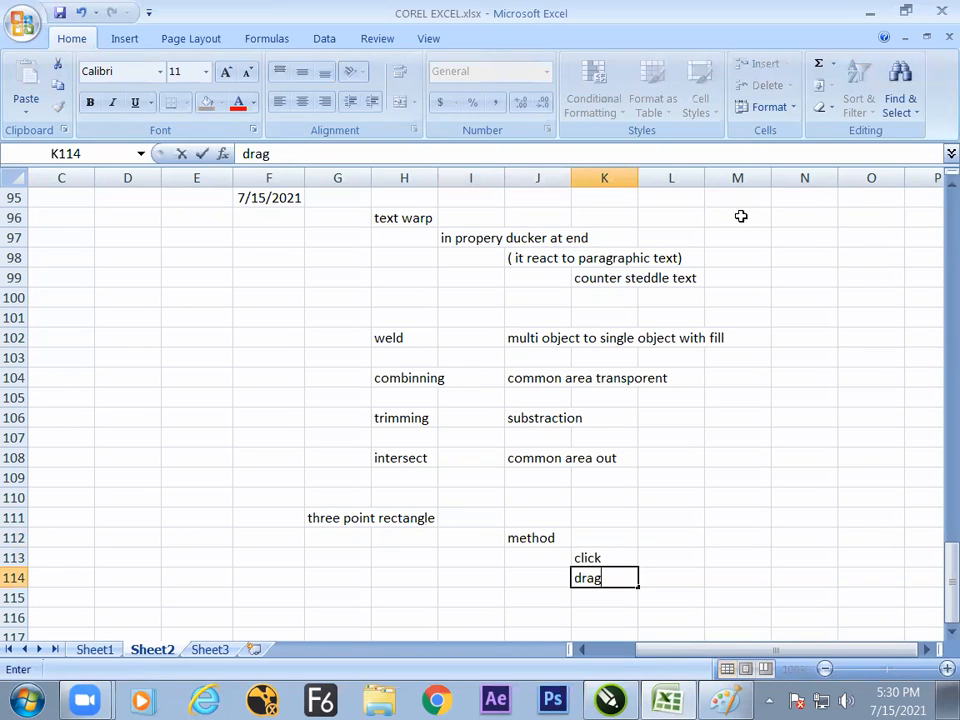
key("Return")
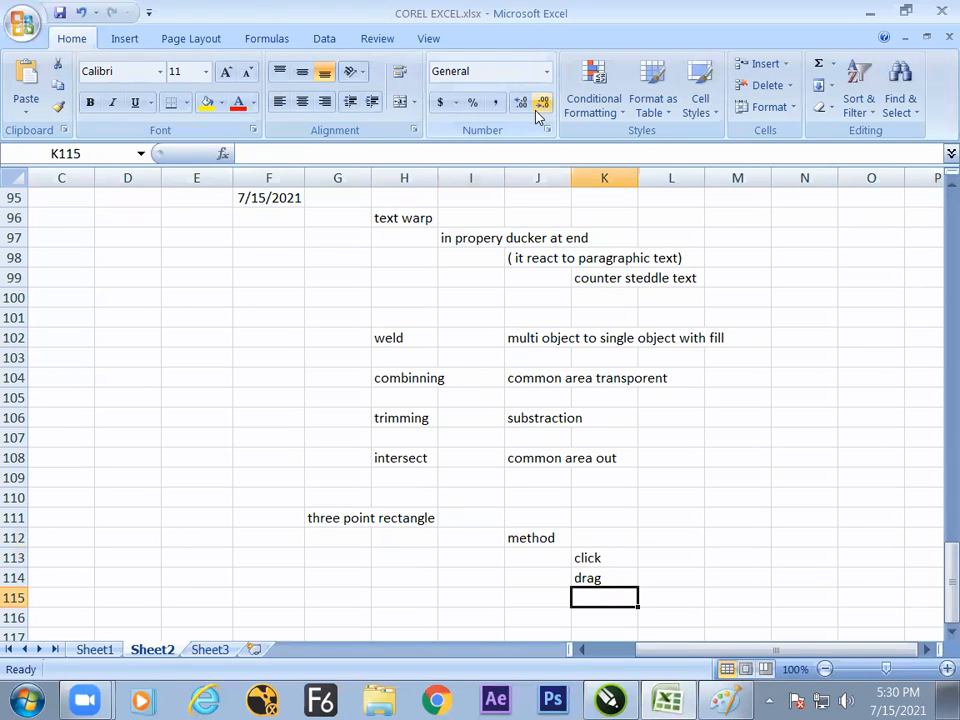
type("leave")
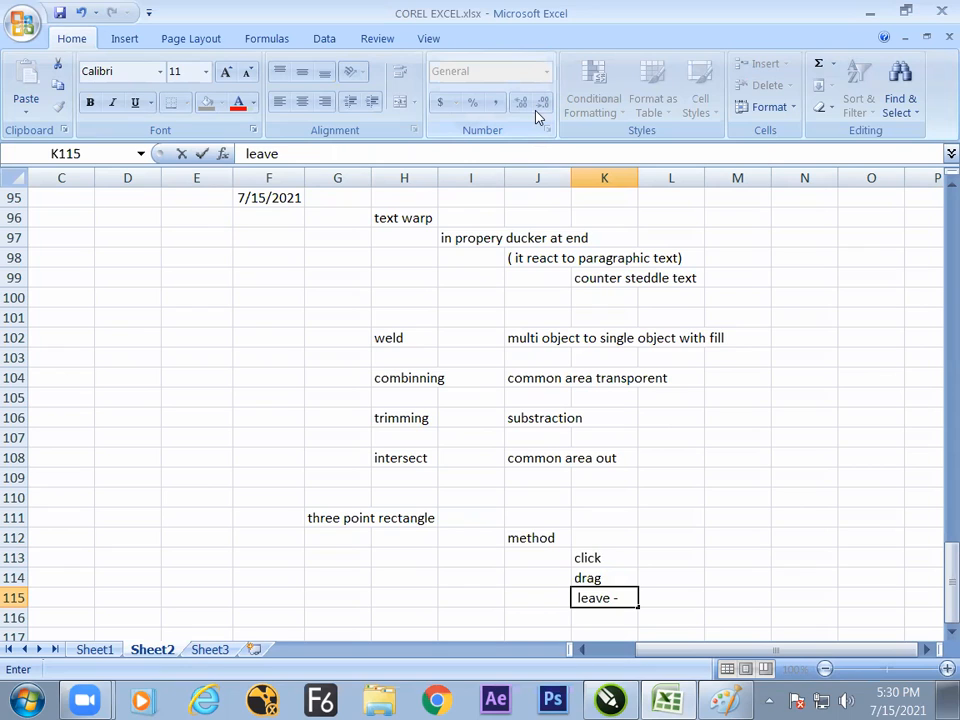
type(" -move--click")
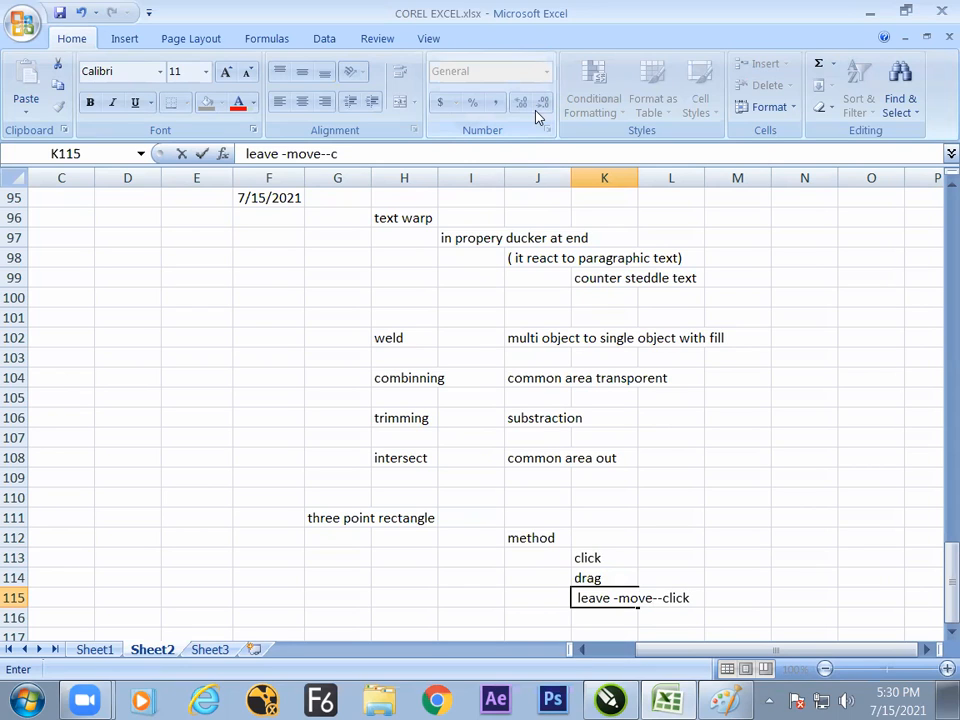
left_click(662, 562)
left_click(634, 562)
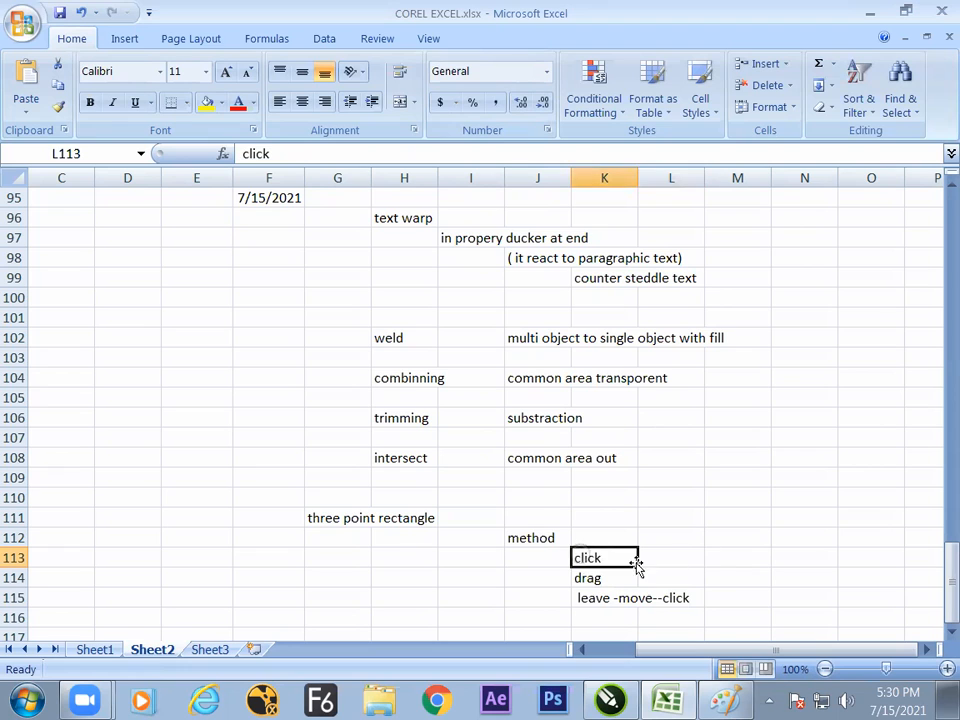
- Enter the matching explanations "start", "angle" and "wedth of the rectangle" in M113:M115
left_click(733, 556)
type("start")
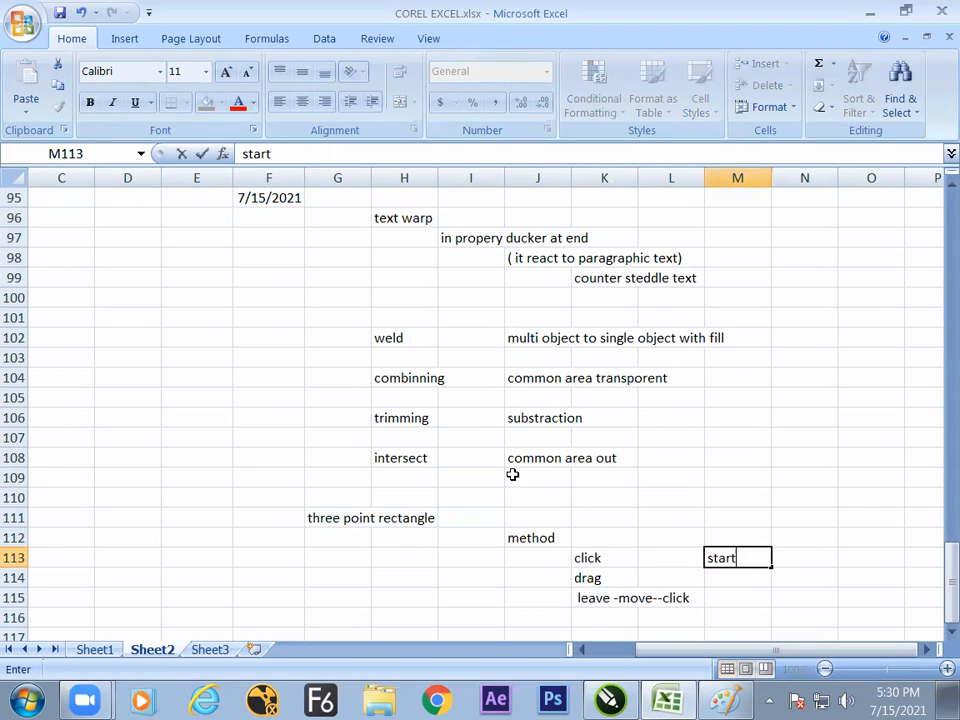
key("Return")
type("angle")
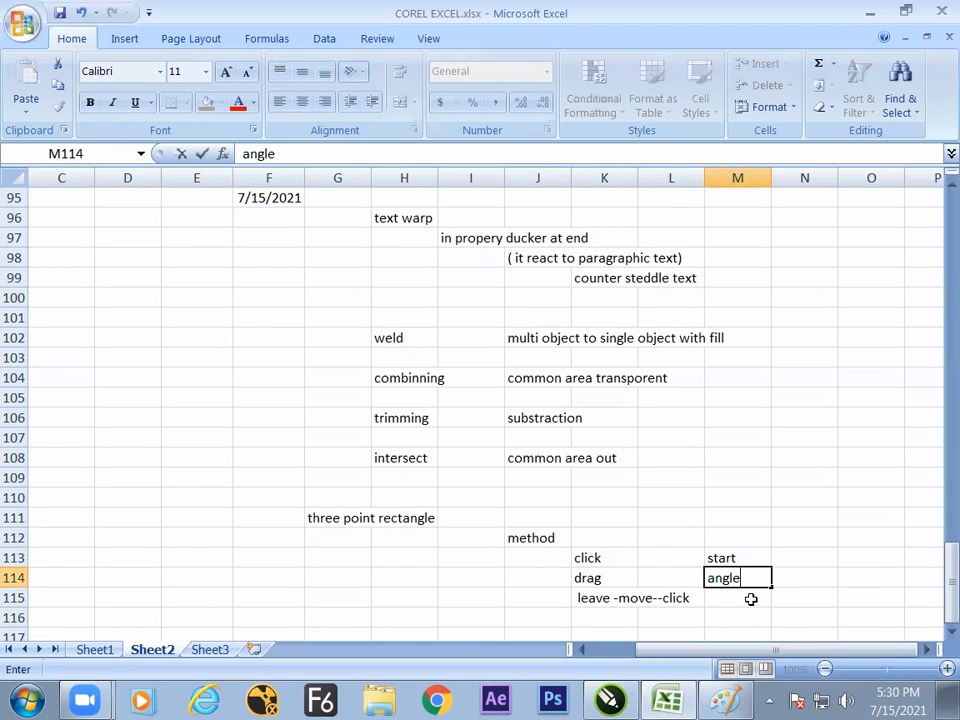
key("Return")
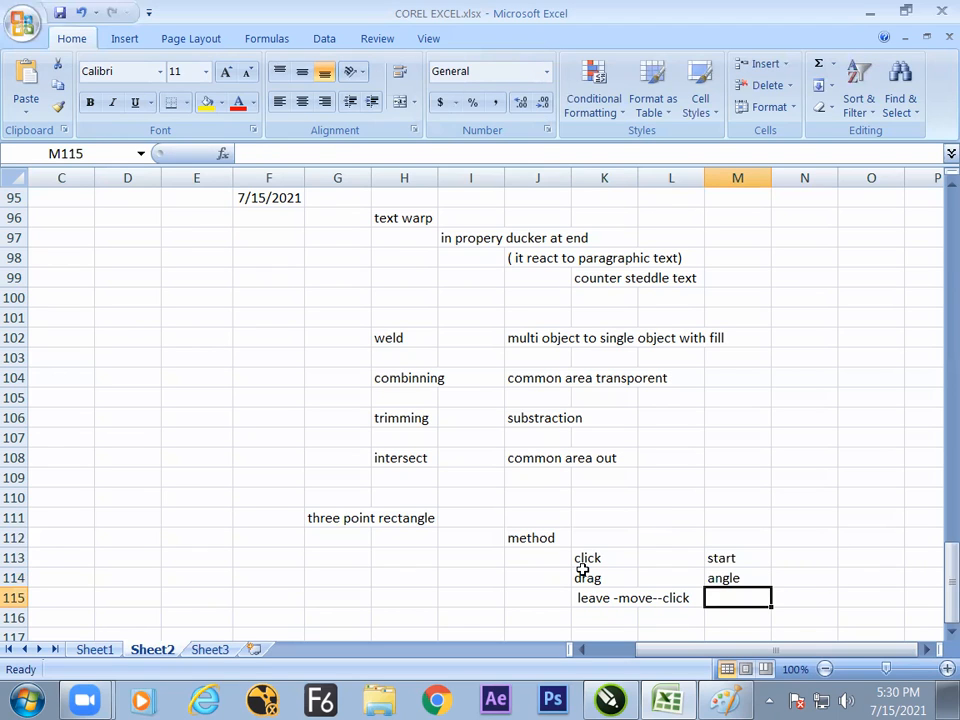
type("th")
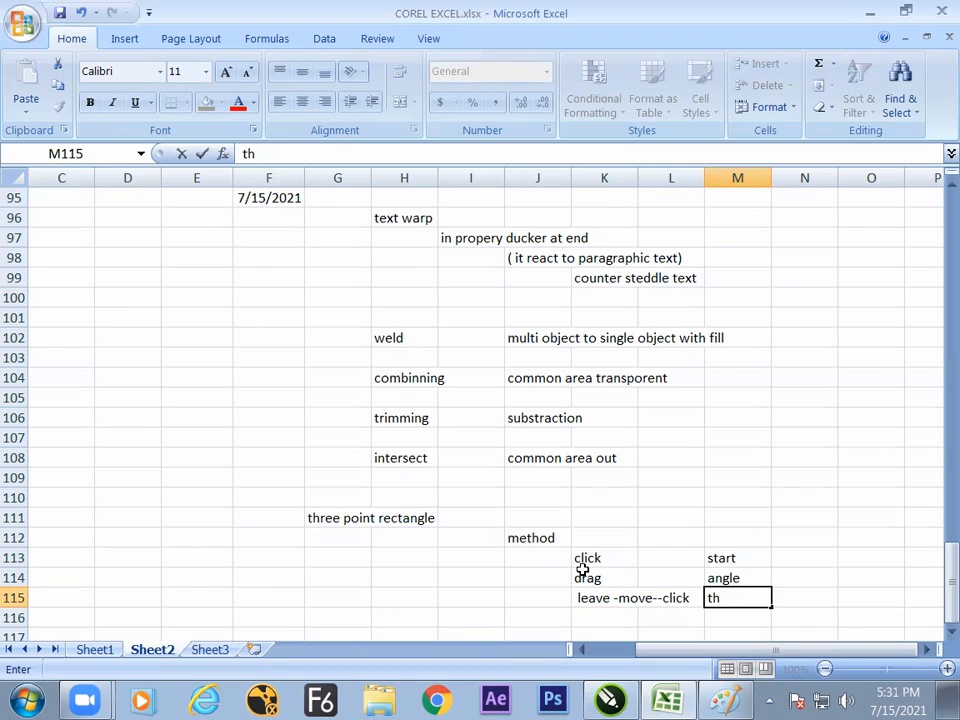
key("BackSpace")
key("BackSpace")
type("wedth of")
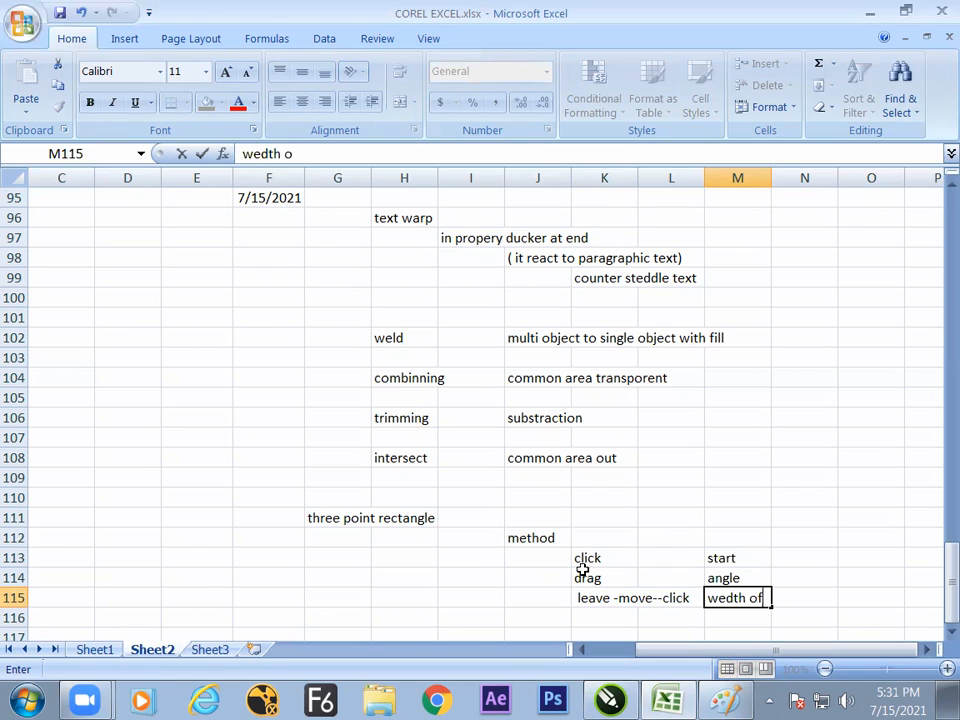
type(" the rectangle")
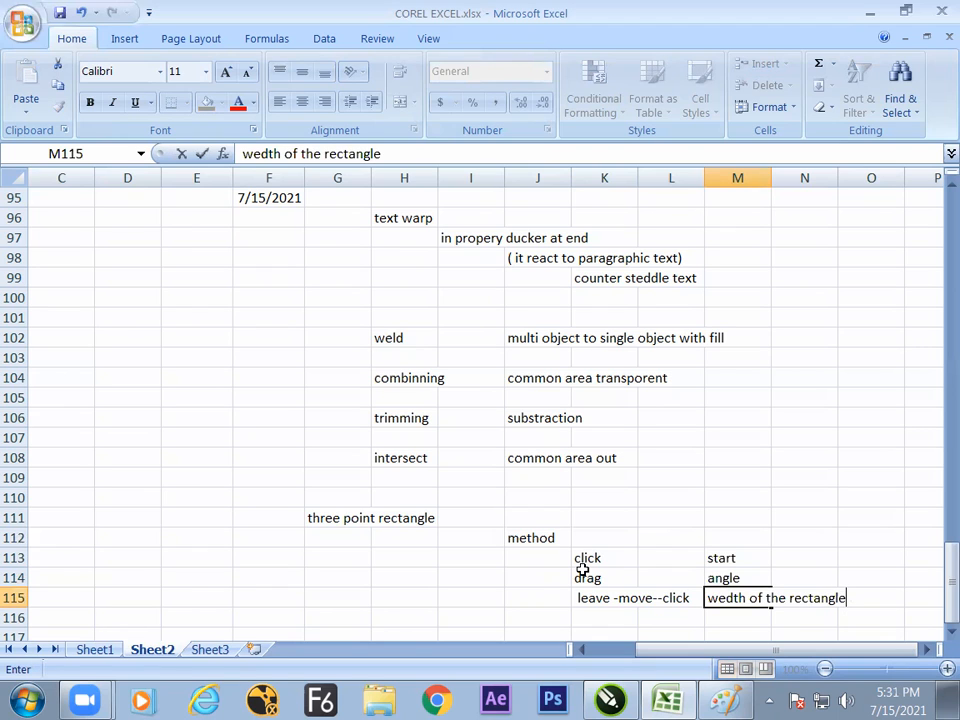
- Color the text of the method steps in K113:K115 red
left_click(819, 562)
left_click_drag(619, 559, 602, 591)
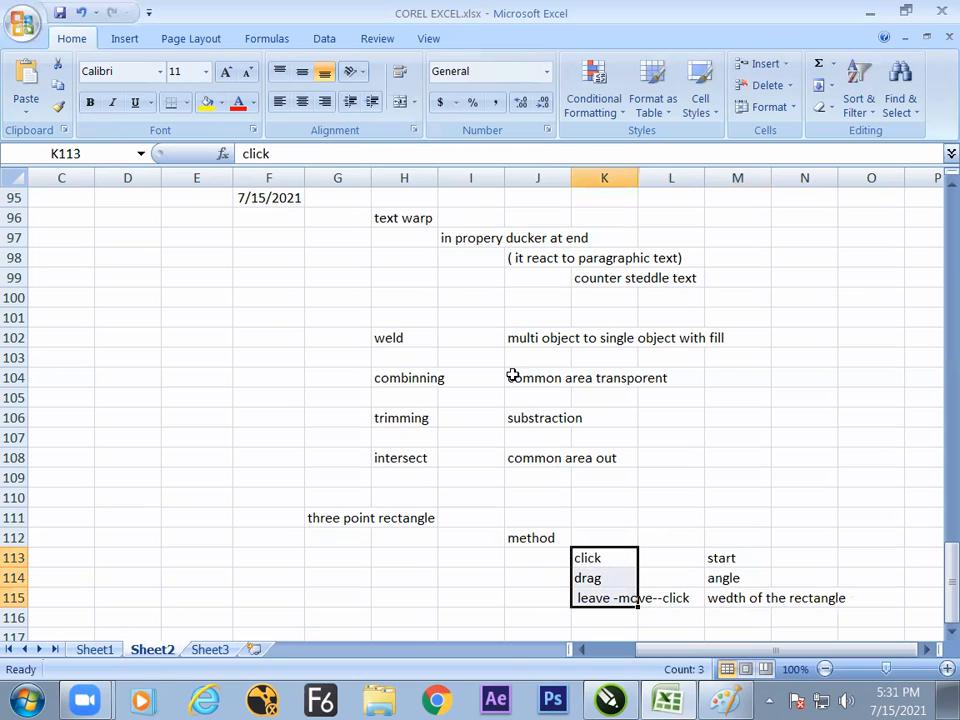
left_click(242, 104)
left_click_drag(713, 553, 707, 609)
left_click(707, 617)
key("Down")
key("Down")
key("Down")
key("Down")
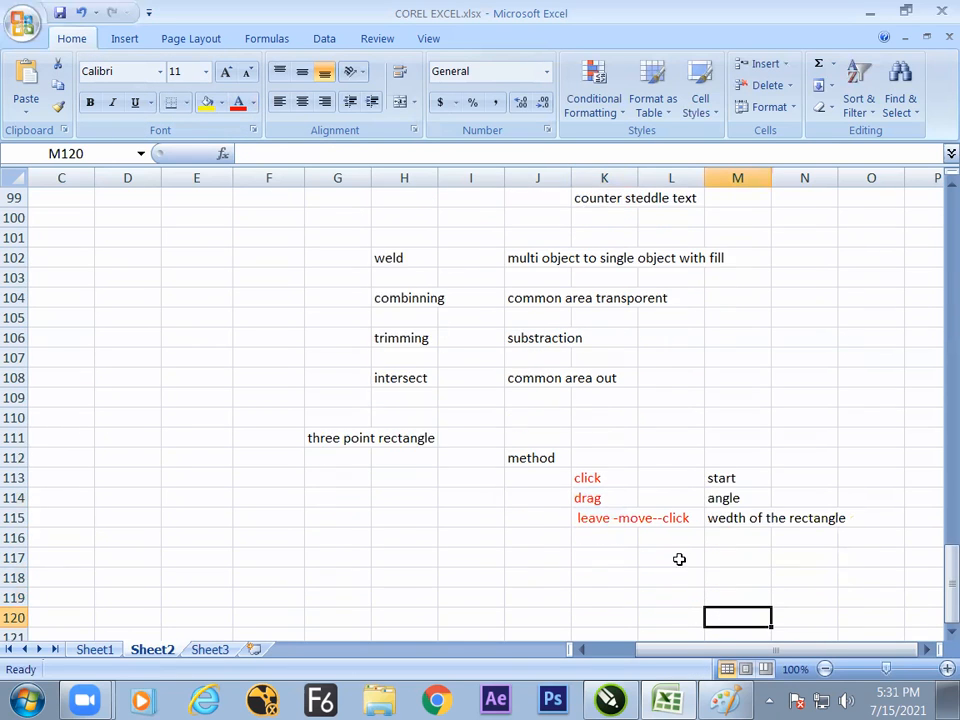
key("Down")
key("Down")
key("Down")
key("Down")
key("Down")
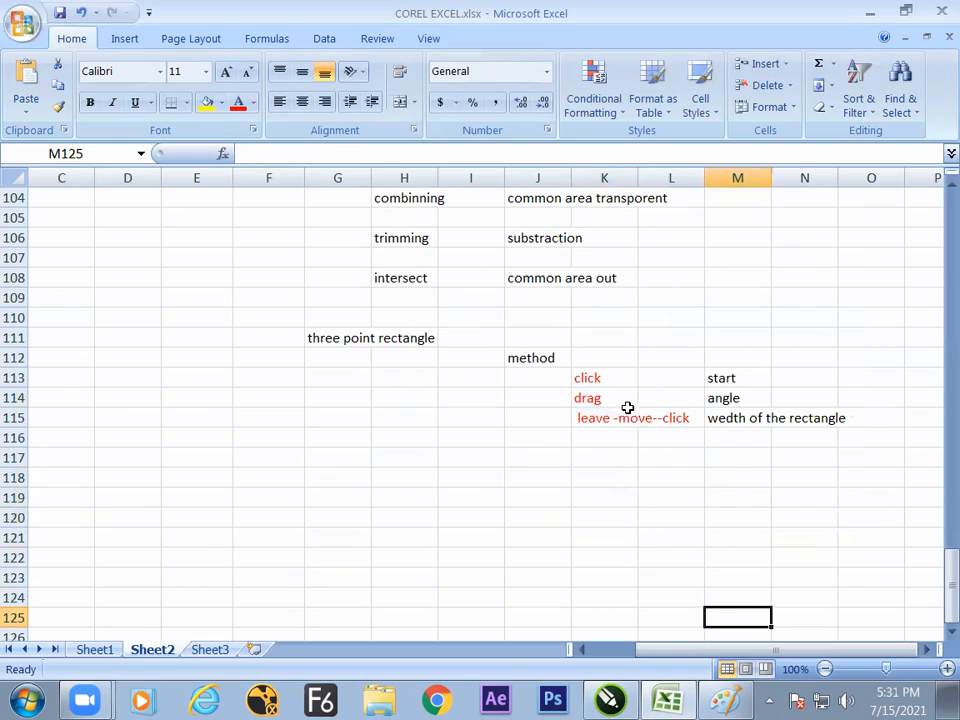
- Switch to CorelDRAW and delete the slanted rectangle on Page 4
key("alt+Tab")
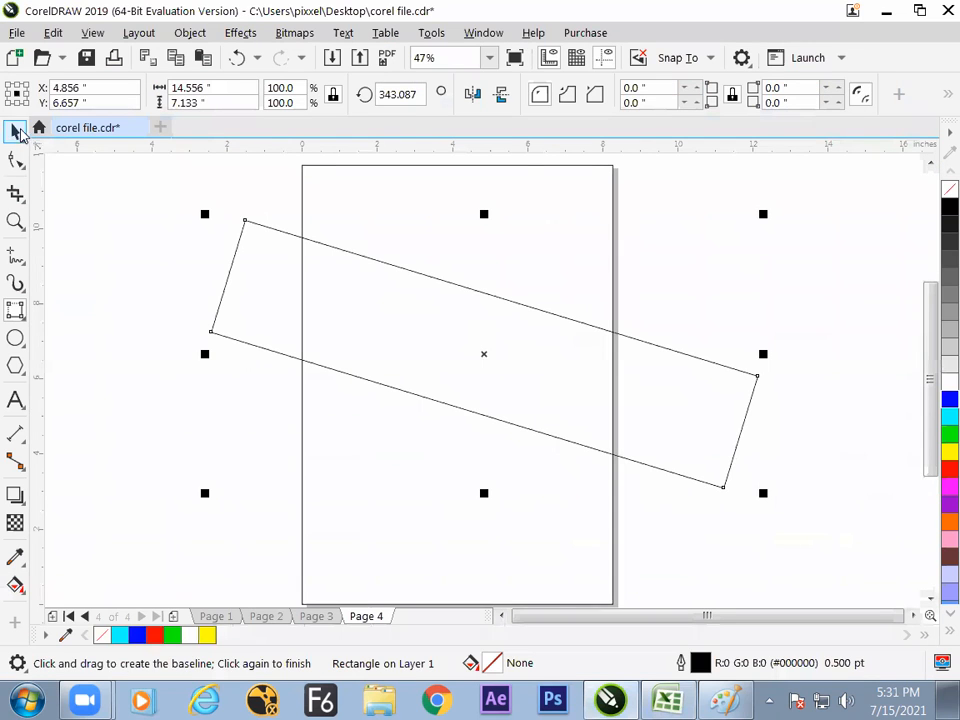
left_click(21, 134)
left_click(260, 311)
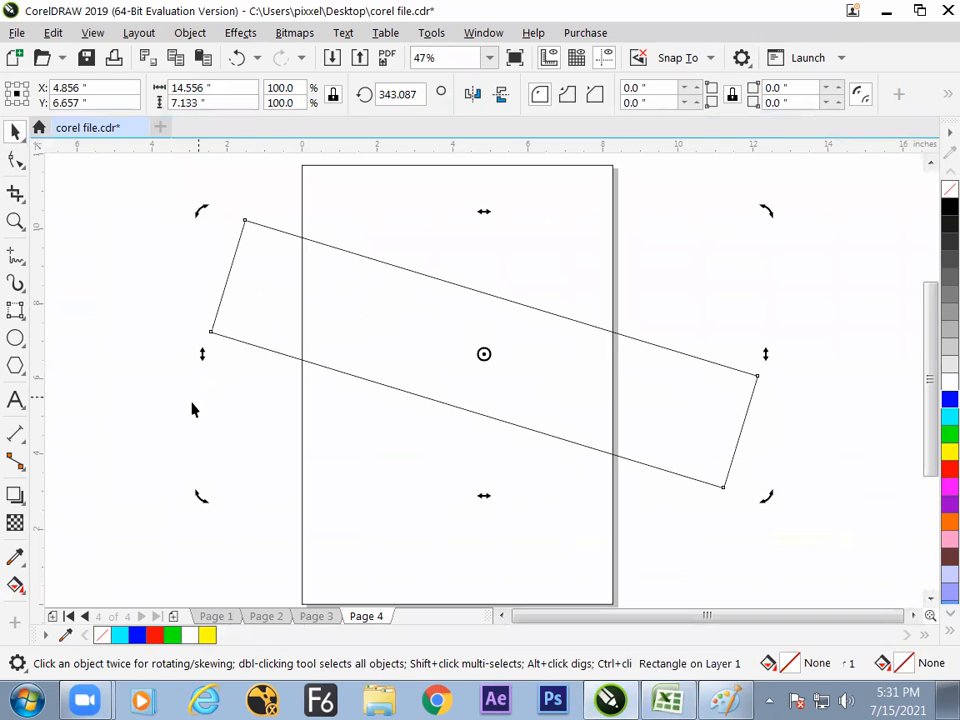
left_click(246, 349)
key("Delete")
- Draw a 3-Point Rectangle sloping down diagonally across the page, spanning about 14.7 by 9.2 inches overall
left_click(15, 311)
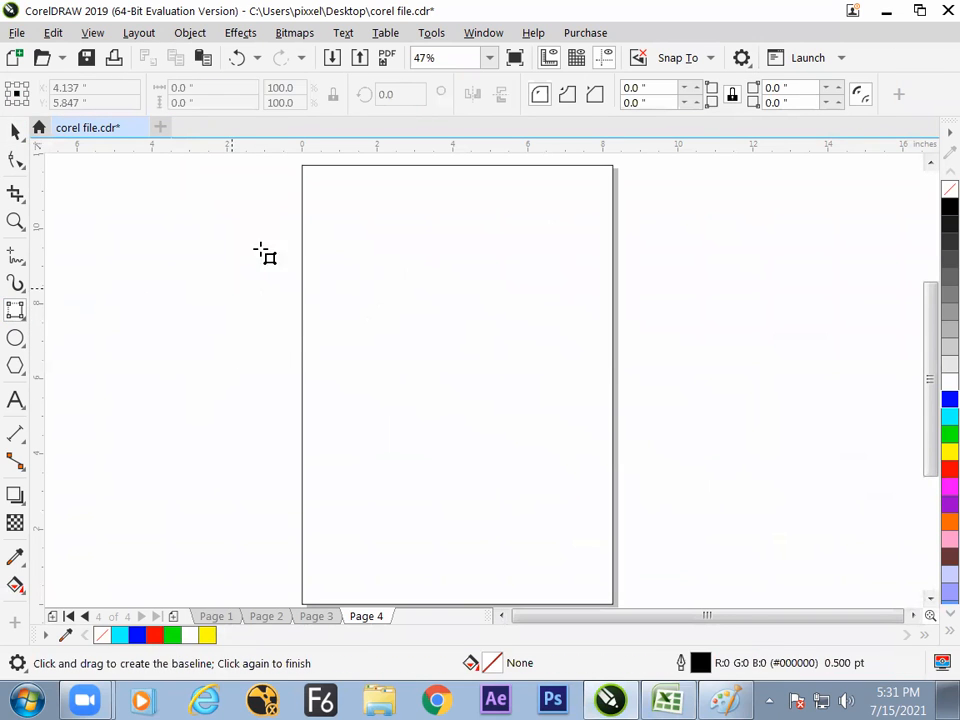
left_click_drag(242, 184, 742, 414)
left_click(483, 438)
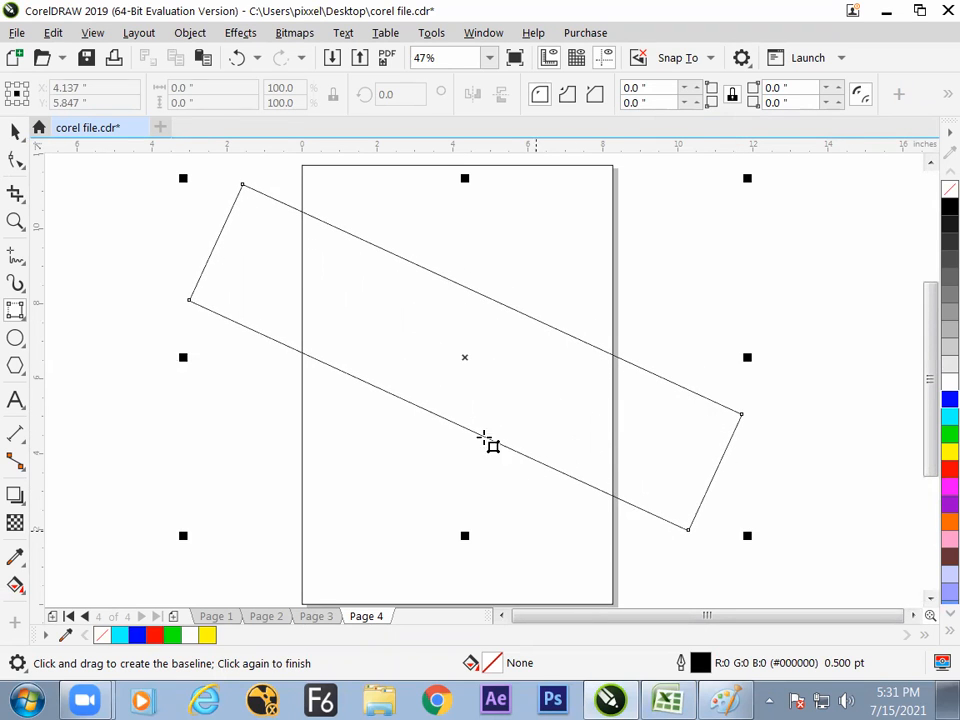
left_click(16, 133)
left_click(73, 340)
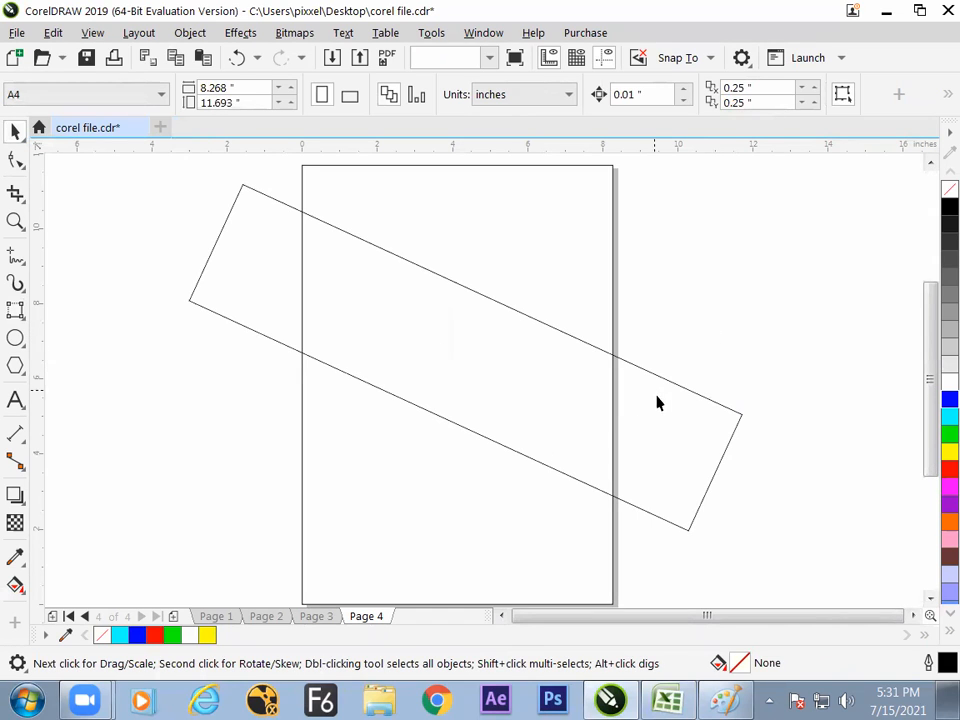
- Trim the page-sized rectangle with the slanted rectangle and delete the slanted one
left_click(654, 424)
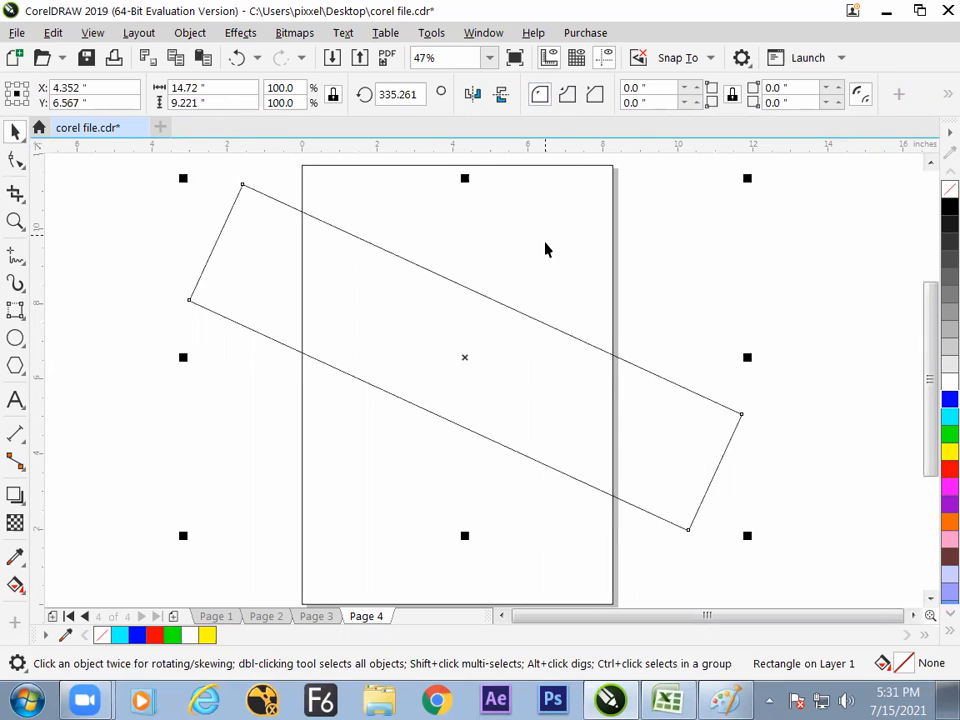
key("ctrl+a")
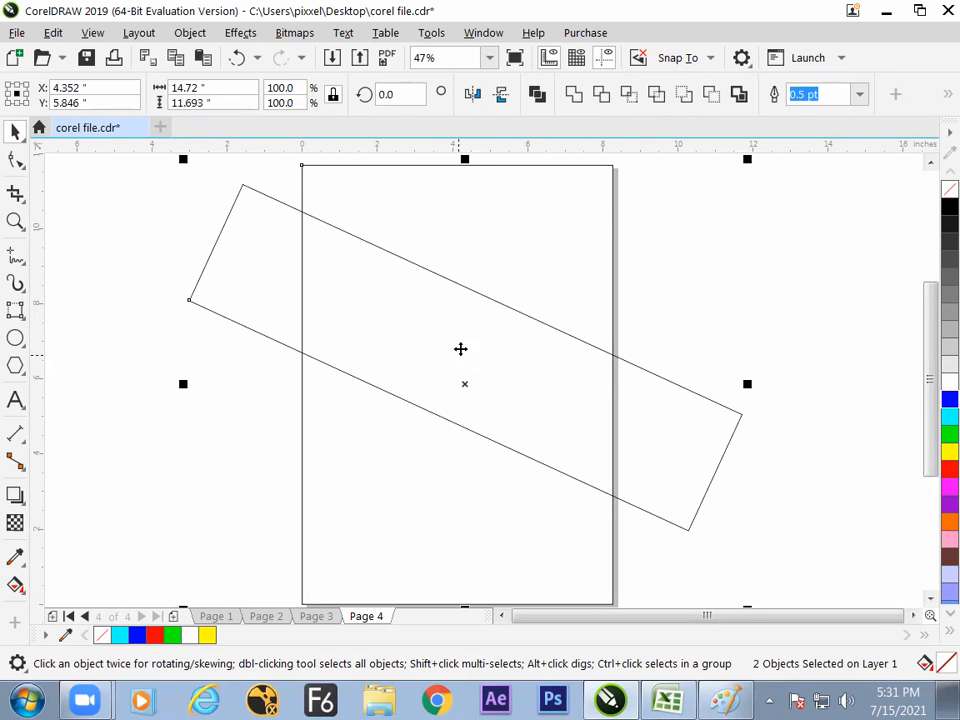
left_click(601, 100)
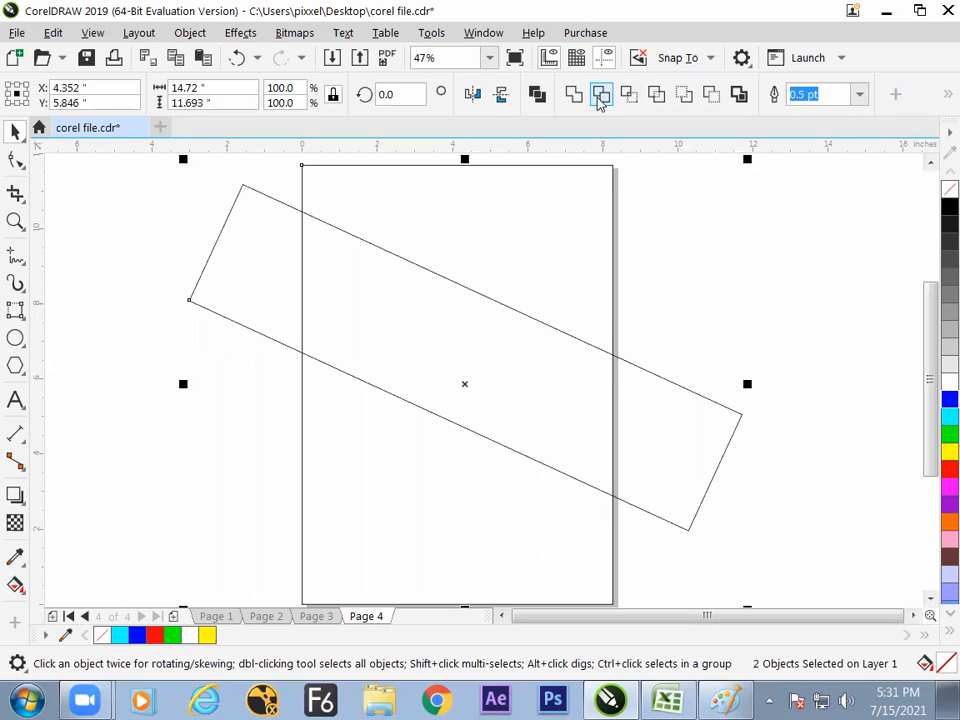
left_click(673, 241)
left_click(634, 384)
left_click_drag(634, 389, 805, 470)
key("Delete")
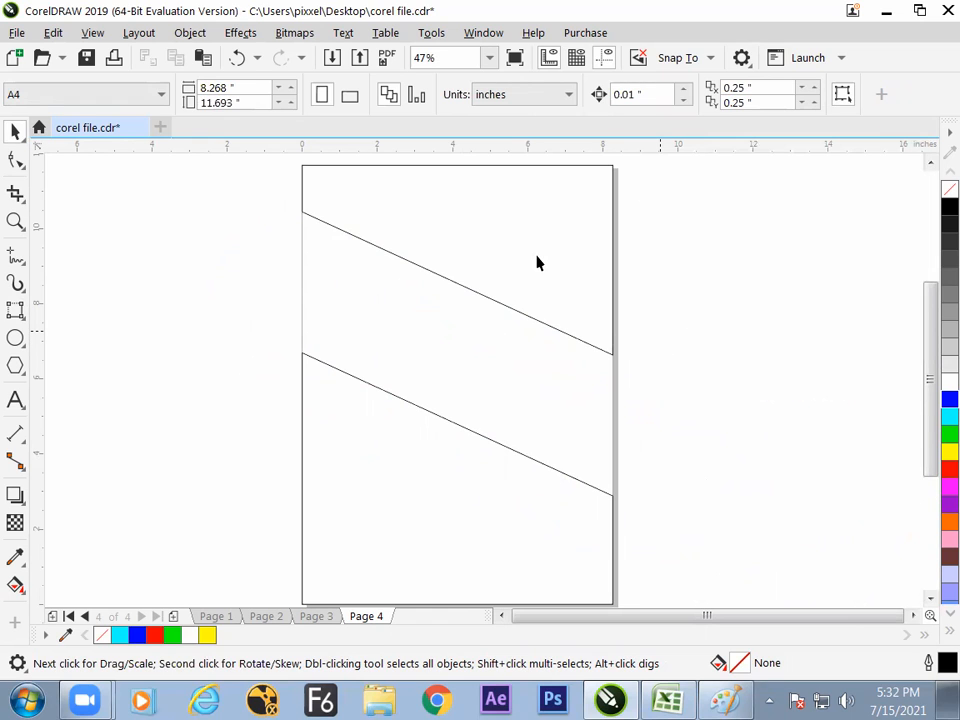
- Fill the trimmed page shape with cyan
left_click(570, 282)
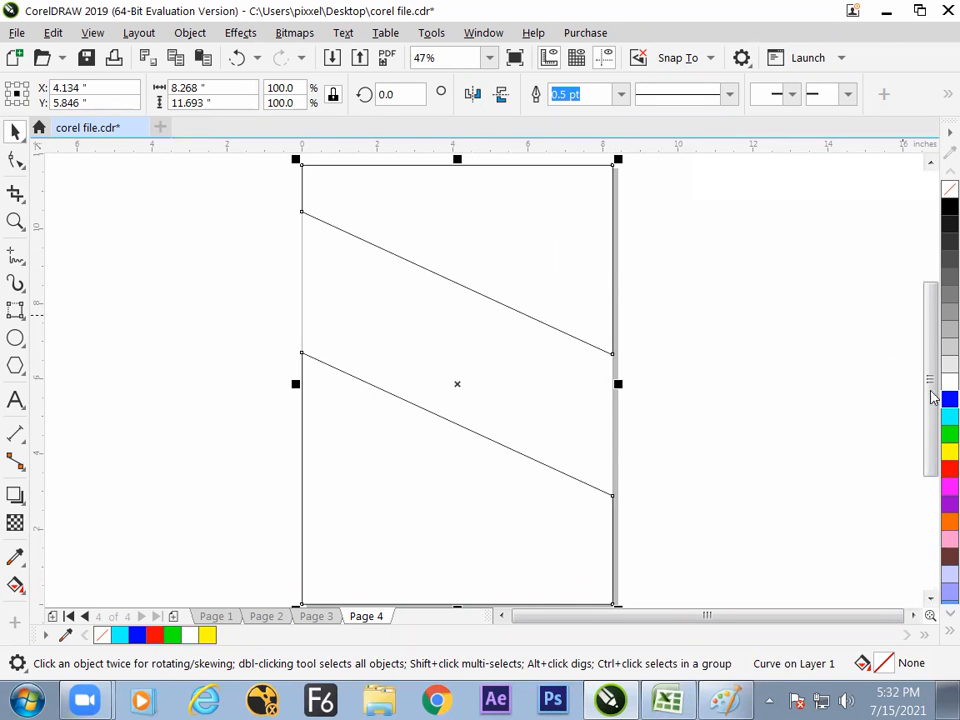
left_click(949, 416)
left_click(737, 330)
- Break the trimmed cyan curve apart and check that its upper and lower pieces select separately
left_click(576, 283)
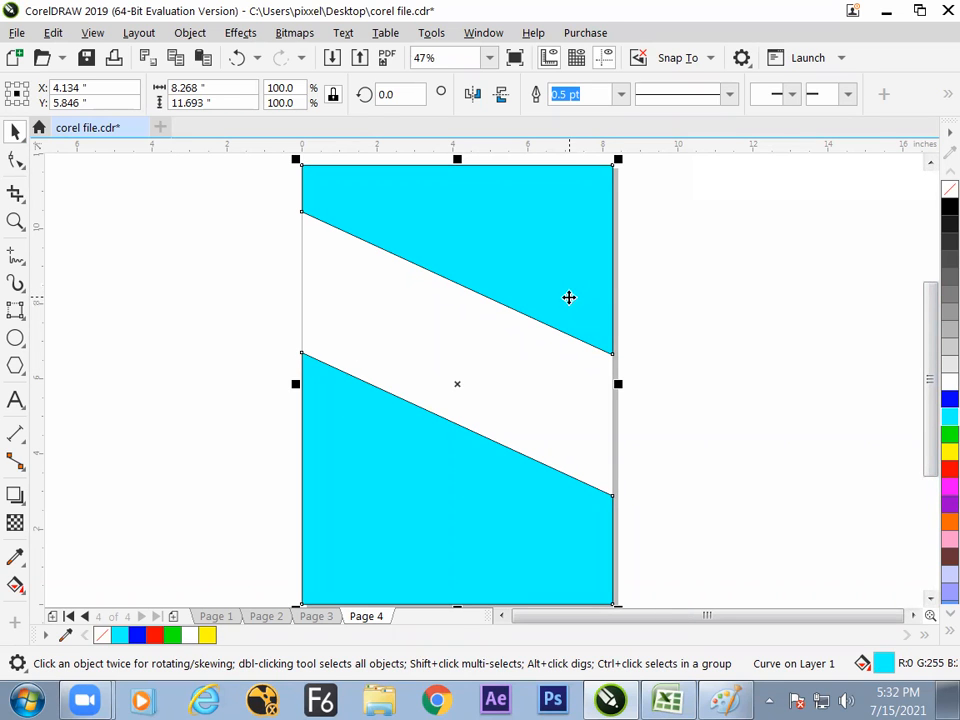
left_click(200, 36)
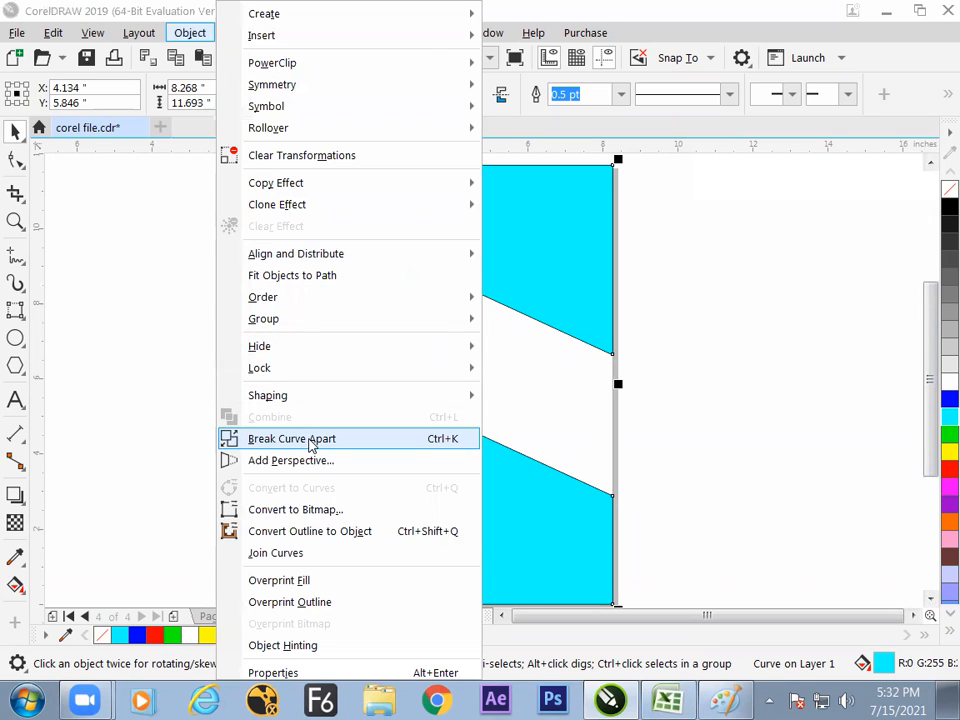
left_click(313, 446)
left_click(236, 405)
left_click(443, 268)
left_click(392, 460)
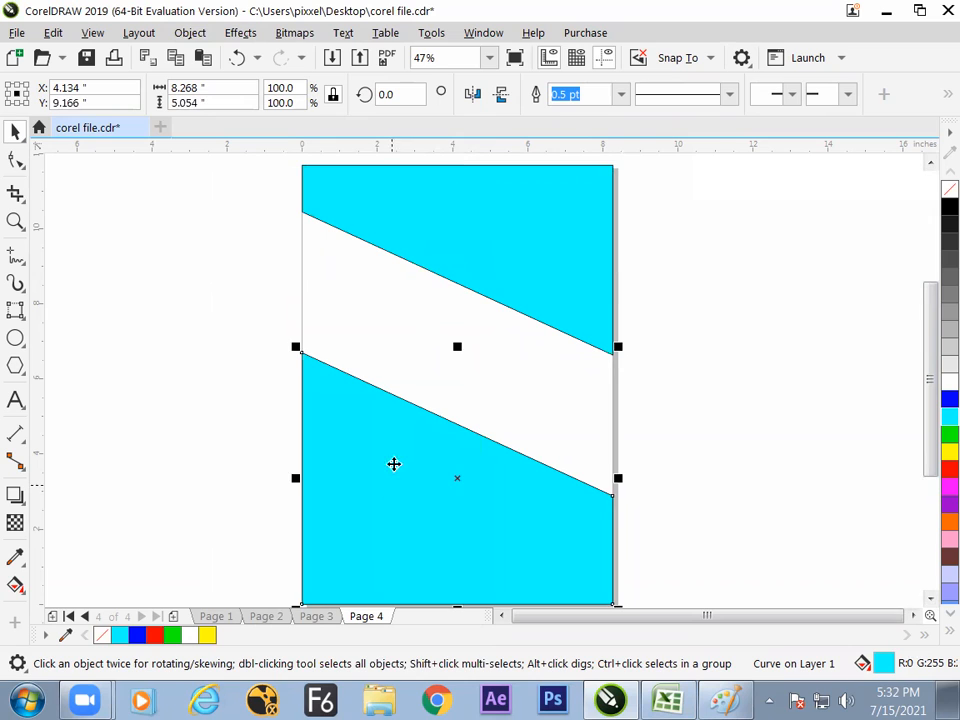
- Fill the lower piece of the divided page shape with red
left_click(481, 273)
left_click(448, 467)
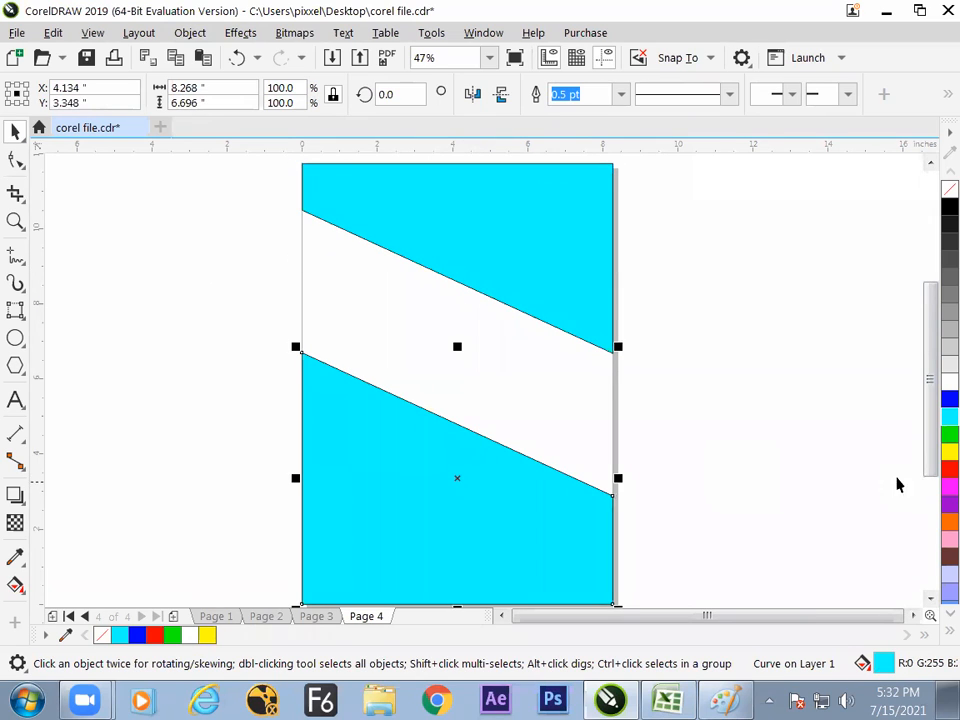
left_click(948, 468)
left_click(710, 434)
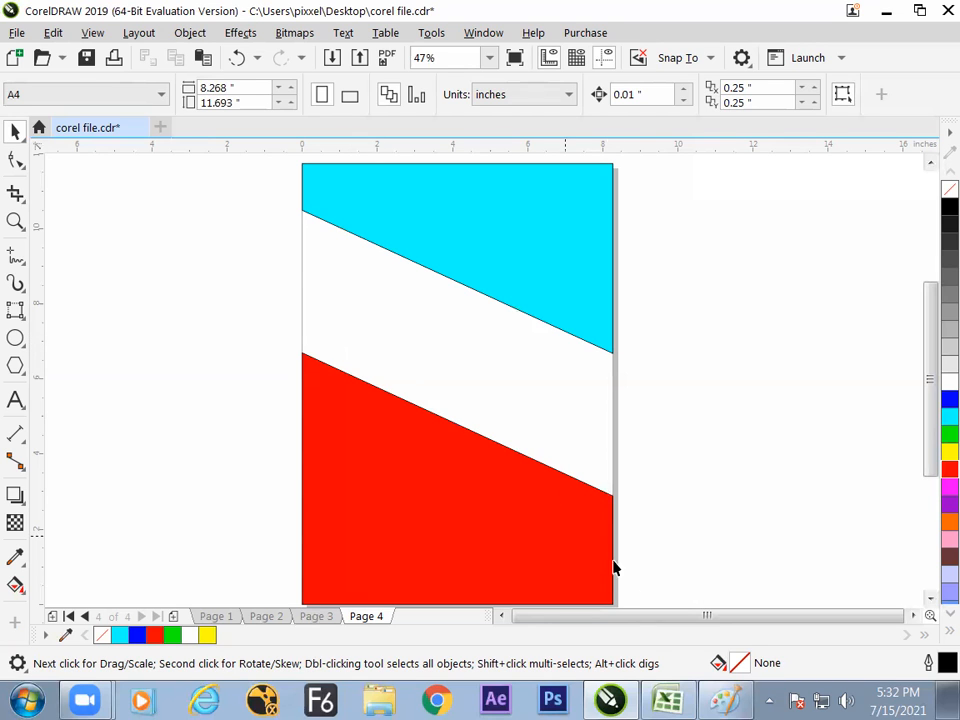
- Switch to Excel and enter the heading "how to break a rectangle with other rectangle" in G118
left_click(667, 700)
left_click(320, 479)
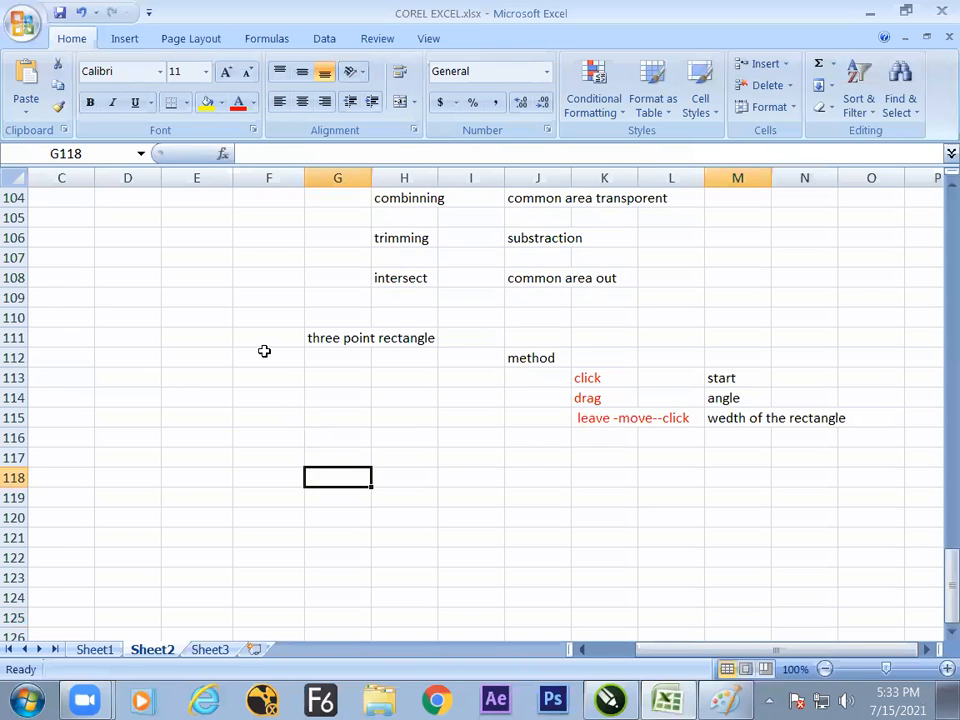
type("how to break")
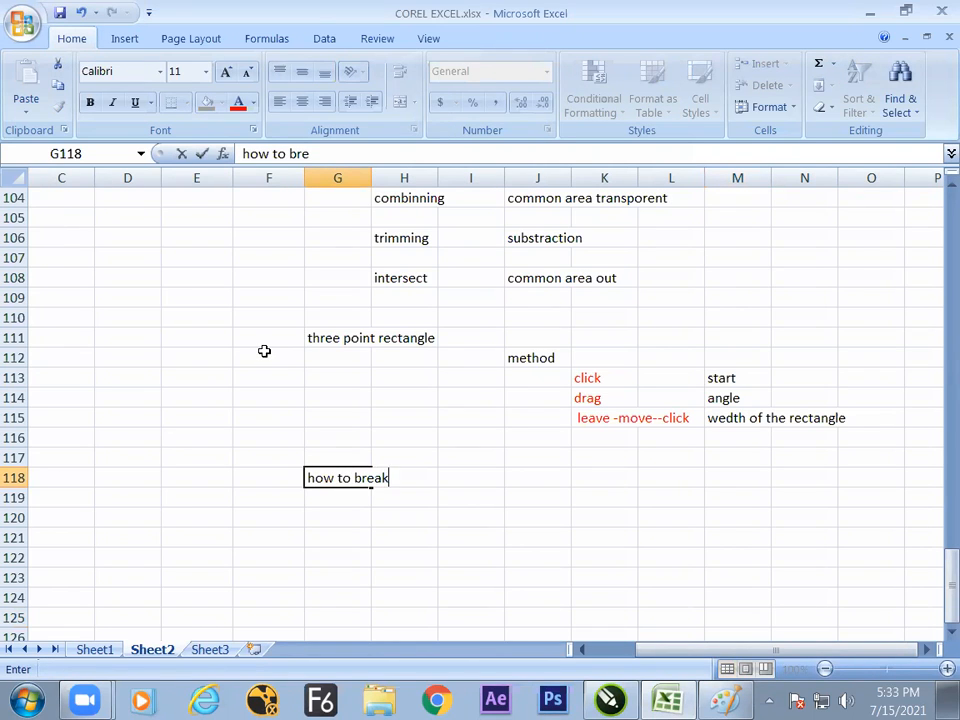
type(" a rectabg")
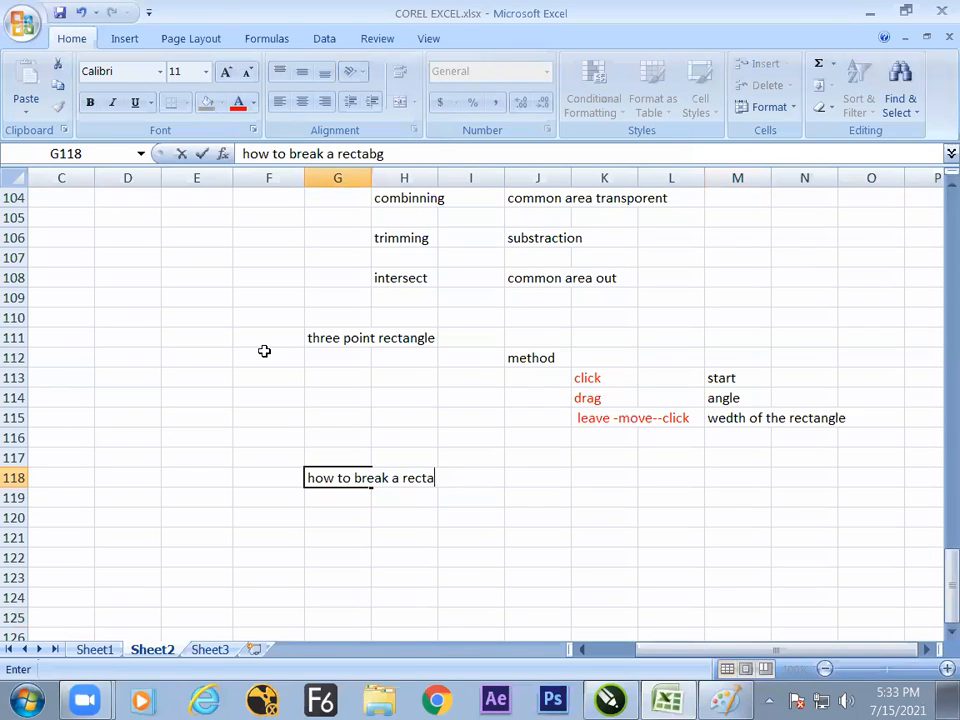
type("angle with")
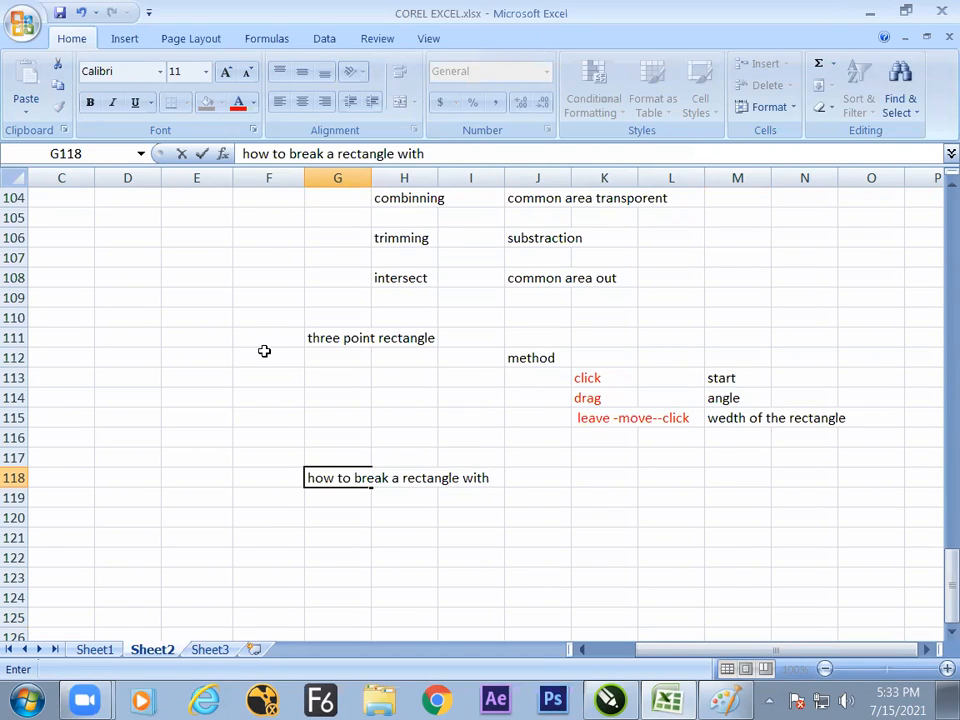
type(" other rectangle")
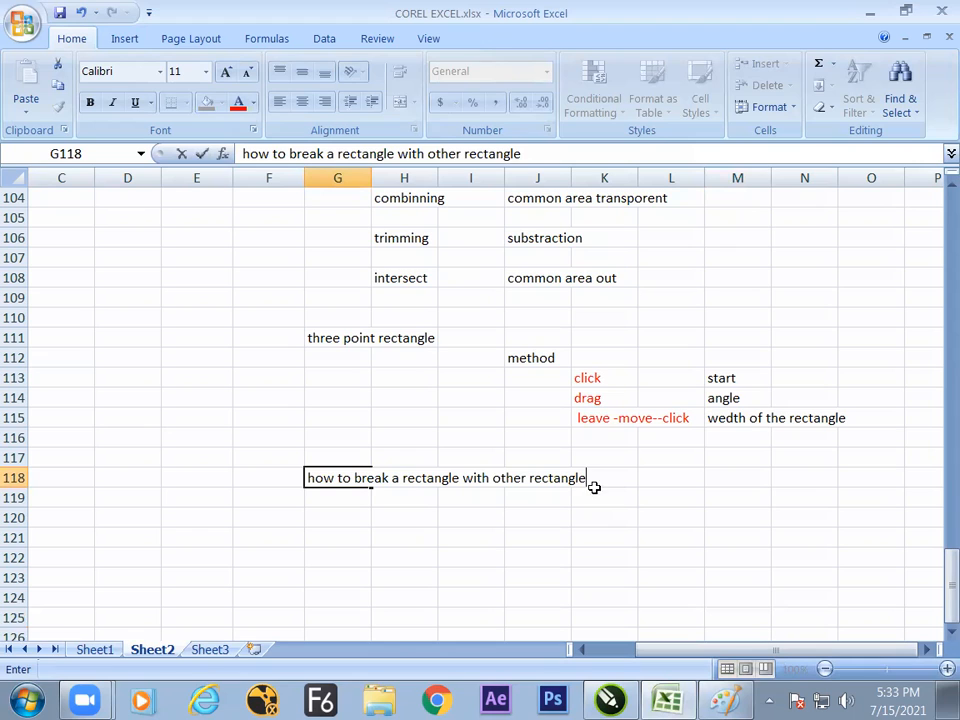
key("Return")
key("Return")
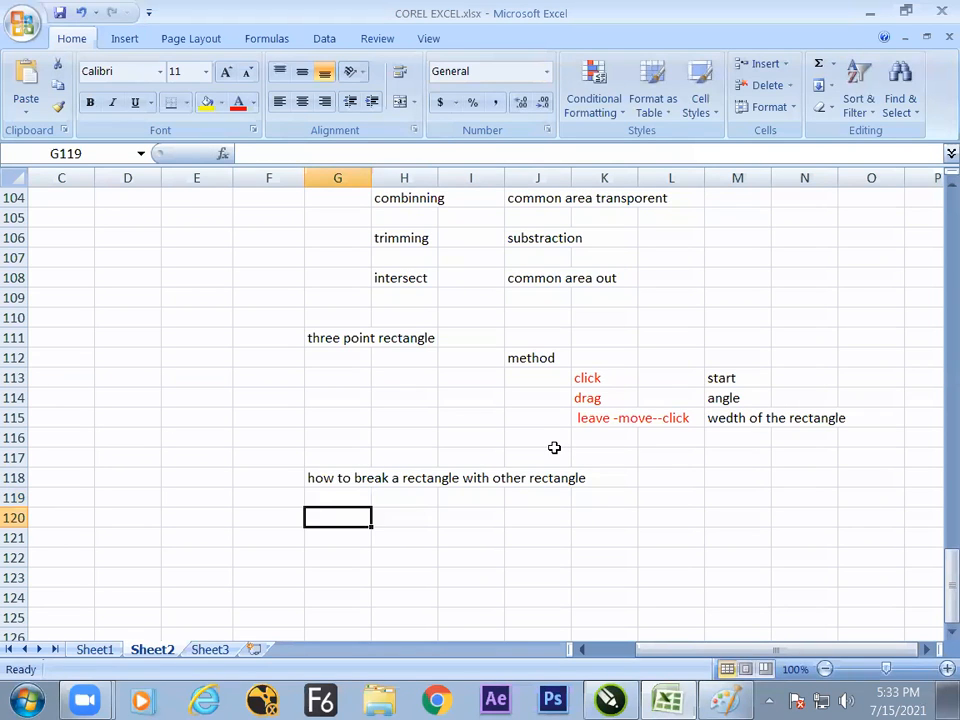
- Enter "break apart" in H120 and its shortcut "ctrl + k" in J120
key("Right")
type("break apa")
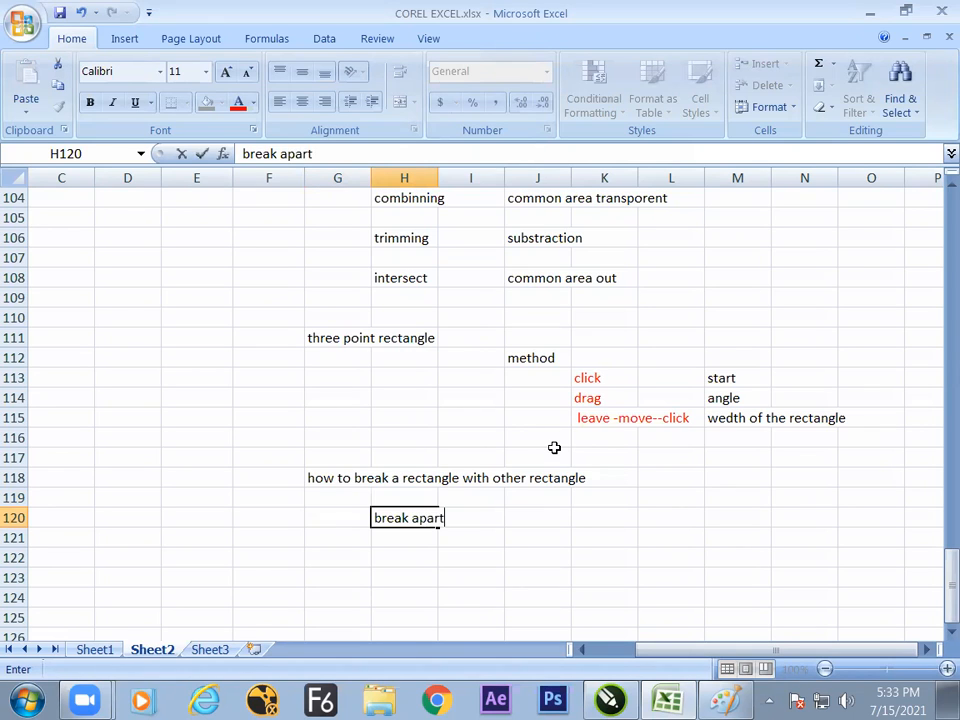
key("Right")
key("Right")
type("c")
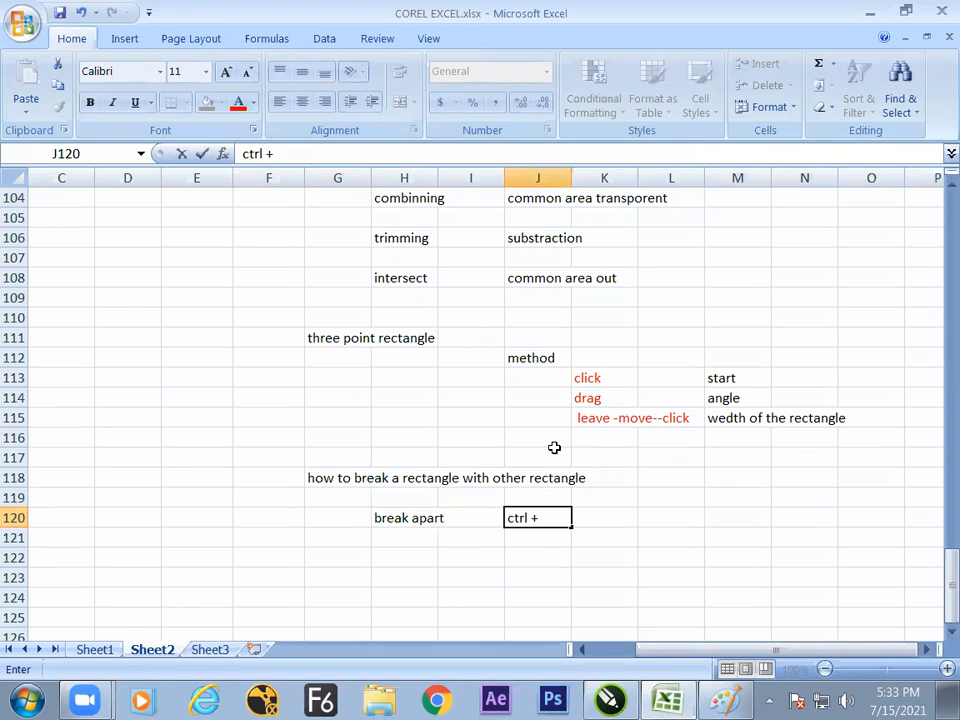
- Enter the shortcuts "ctrl + L" in D111 and "ctrl + k" in D112
left_click(131, 337)
type("ctrl + L")
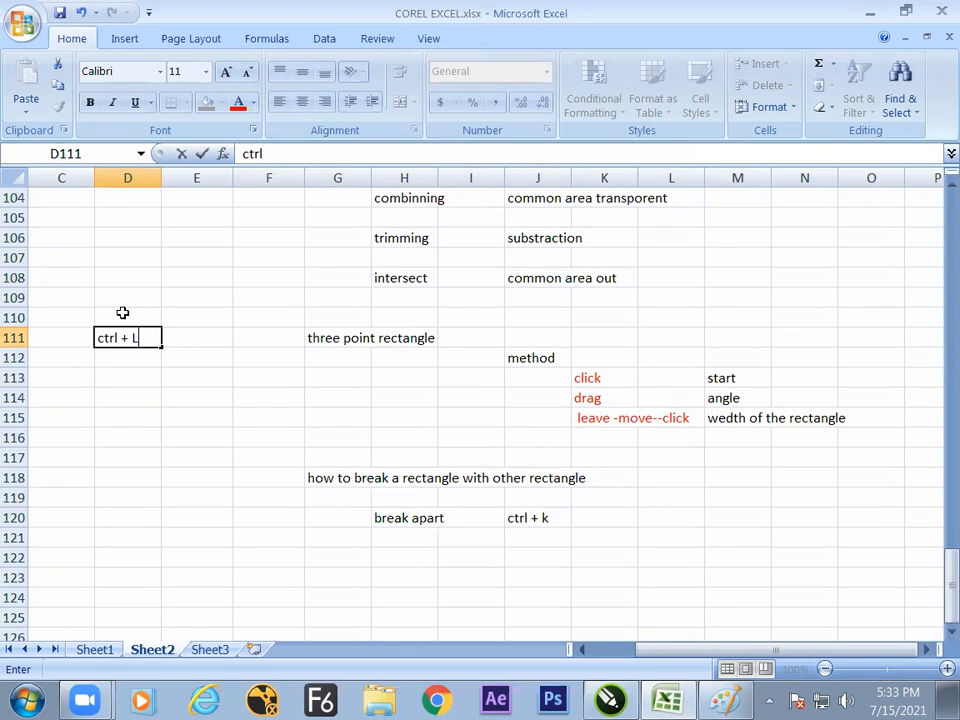
key("Return")
type("ctrl + L")
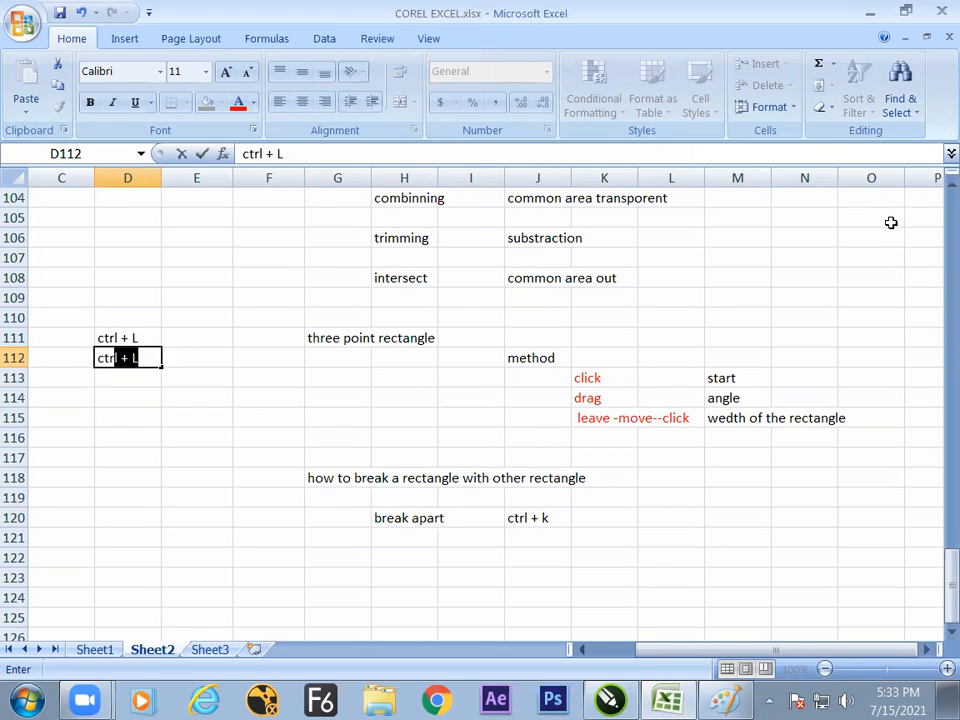
key("Tab")
key("Left")
key("F2")
key("BackSpace")
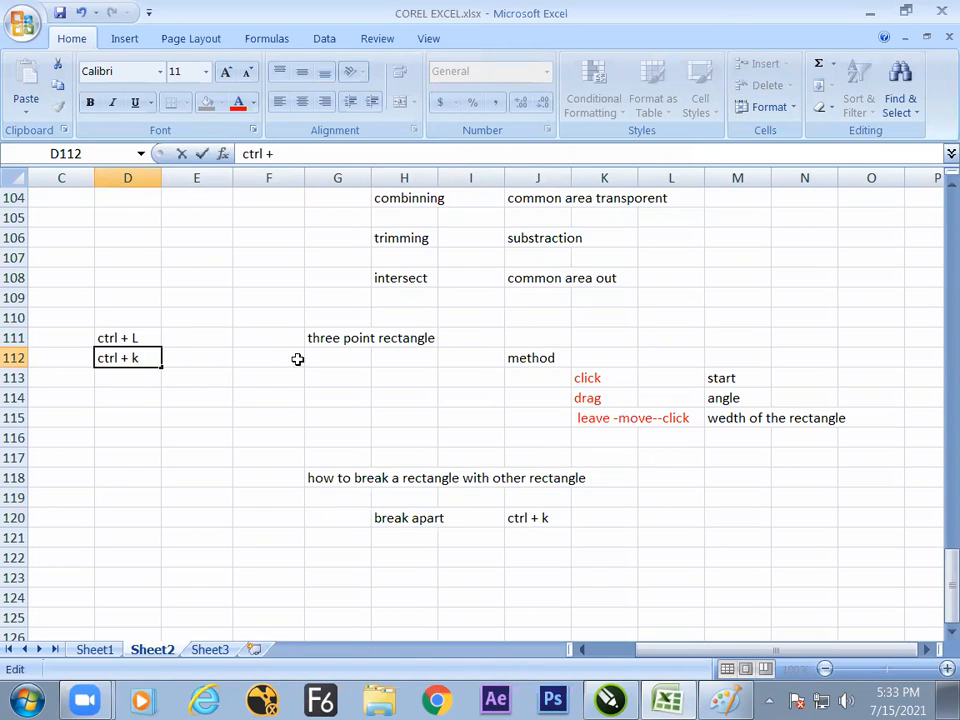
- Apply the Title cell style to the shortcuts in D111:D112
left_click_drag(107, 334, 126, 358)
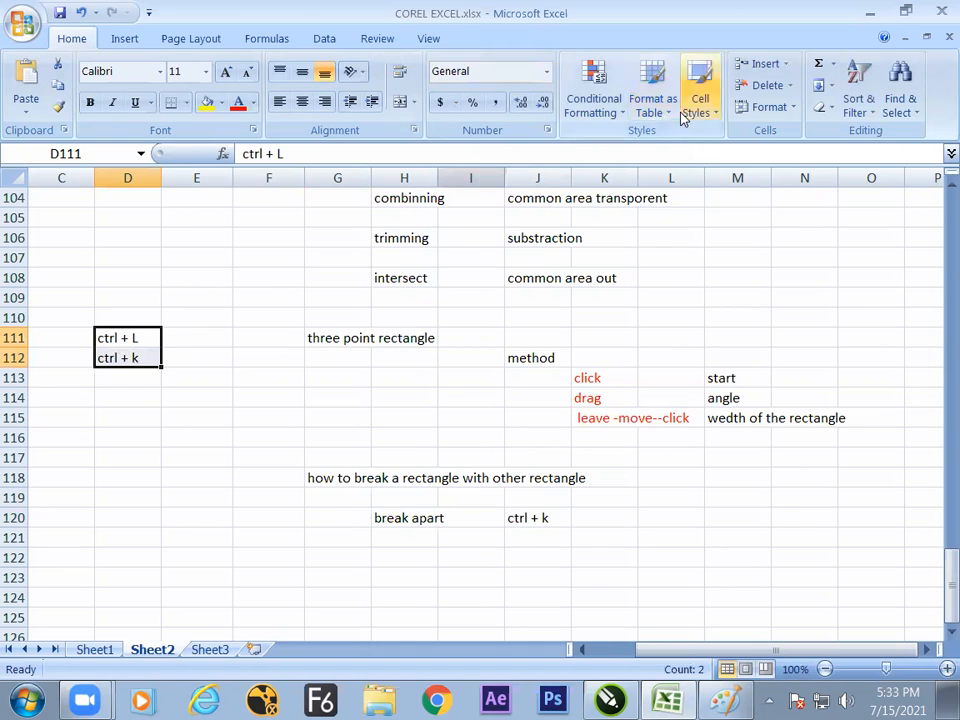
left_click(706, 112)
left_click(566, 276)
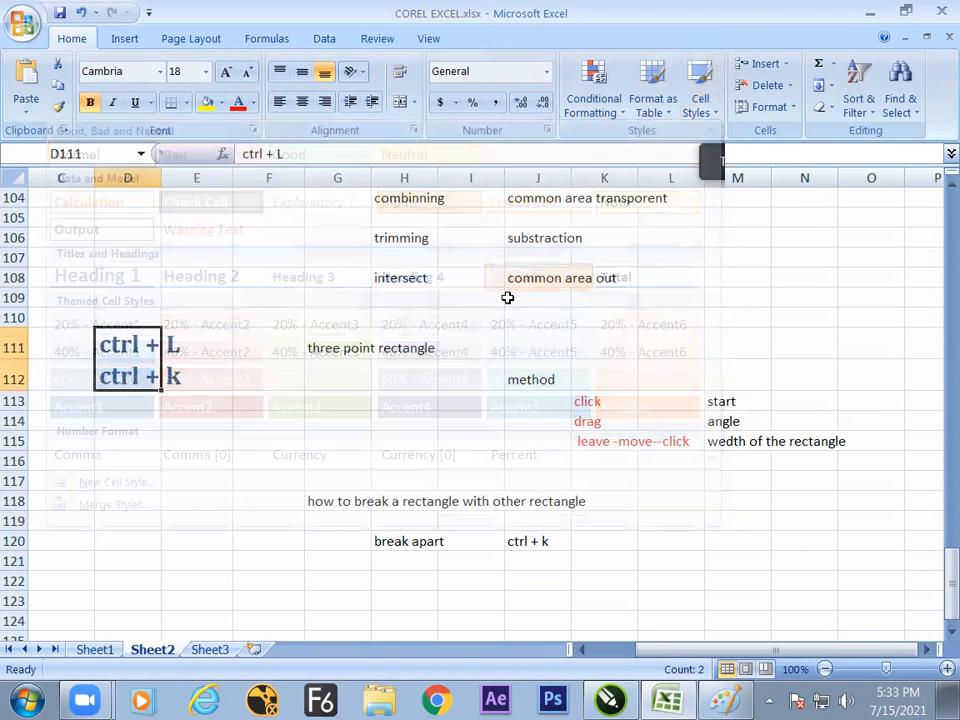
left_click(167, 422)
left_click(150, 348)
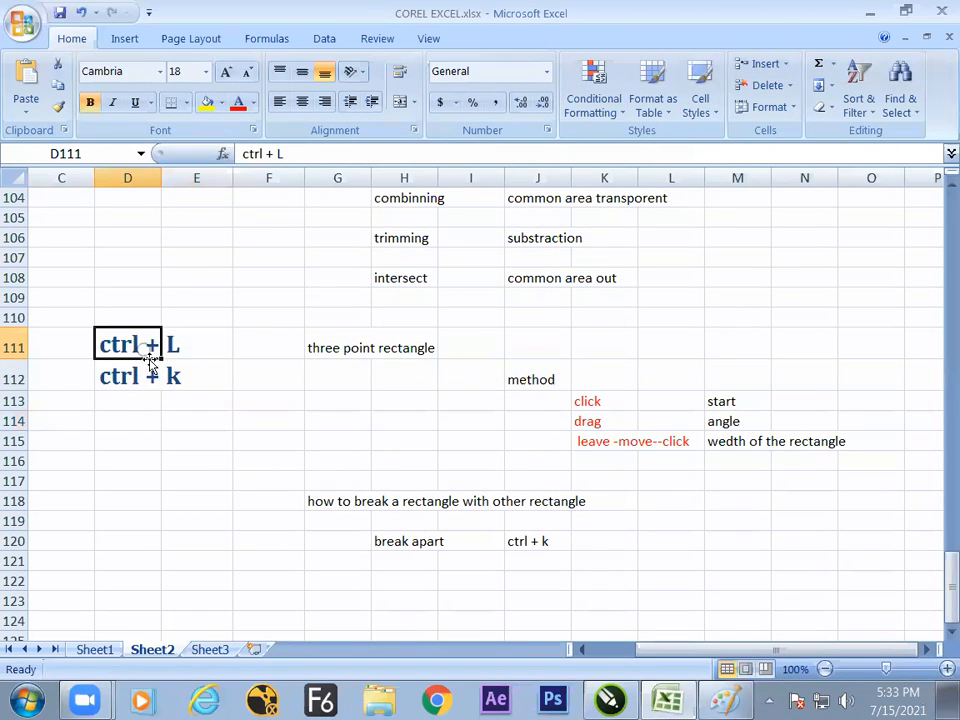
left_click(238, 346)
- Label the shortcuts with "cobine" in C111 and "break apart" in C112
left_click(67, 352)
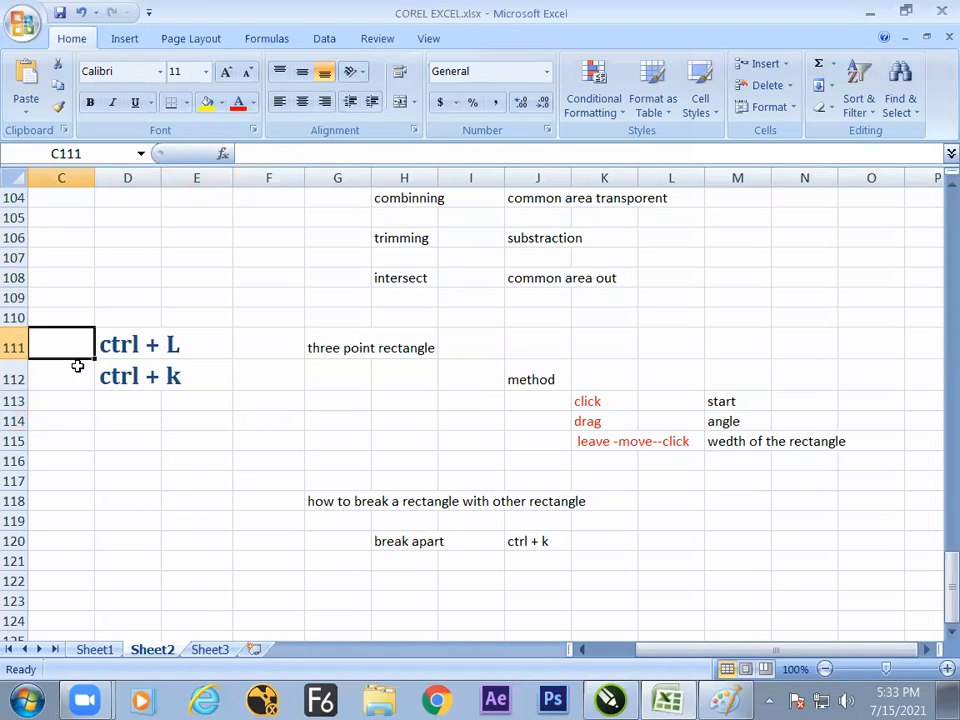
type("cobine")
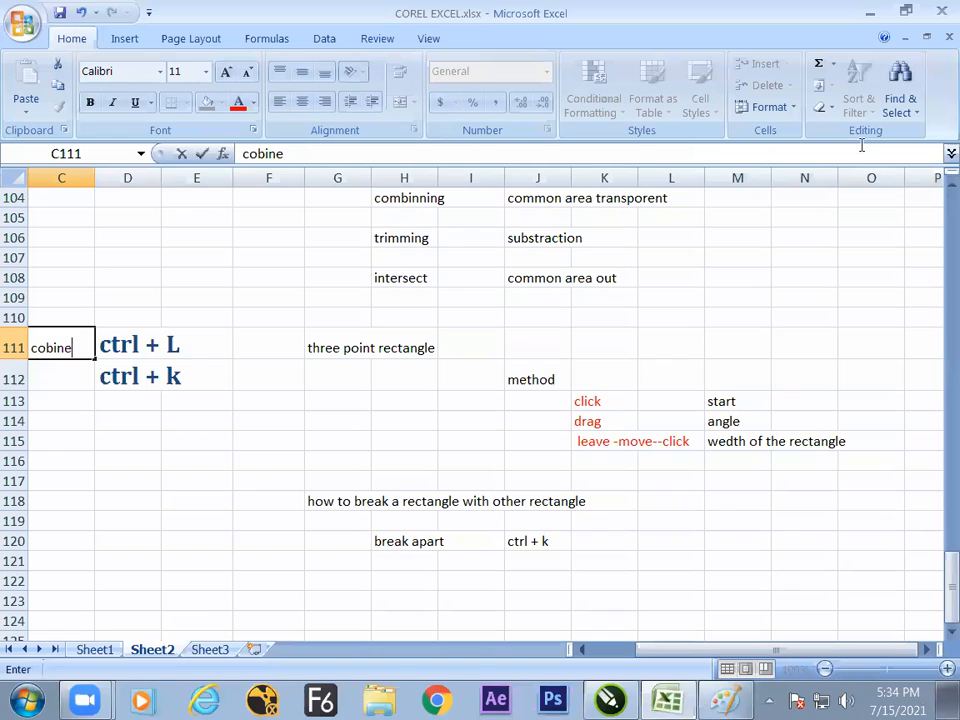
key("Return")
type("break apart")
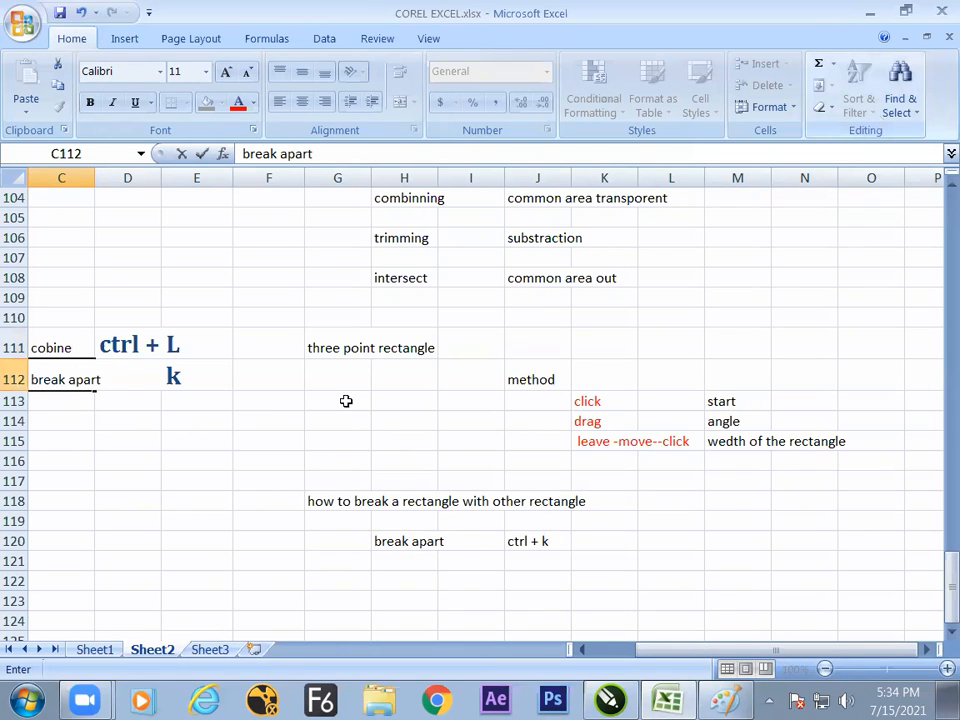
left_click(197, 480)
- Move the two styled shortcuts from D111:D112 to E111:E112
left_click_drag(128, 345, 140, 376)
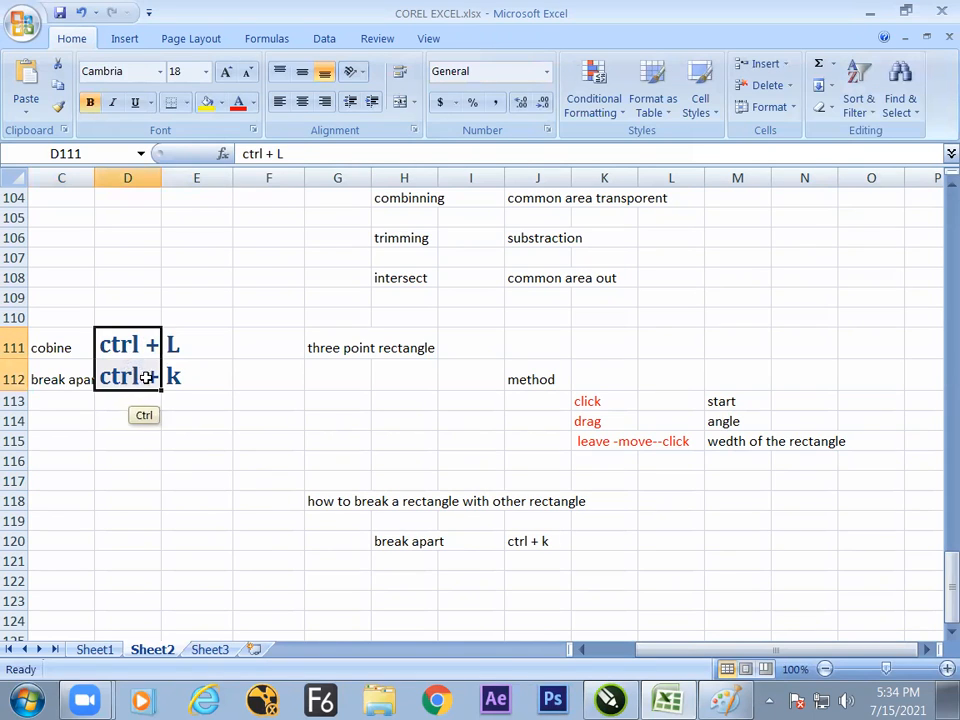
key("ctrl+x")
left_click(210, 345)
key("ctrl+v")
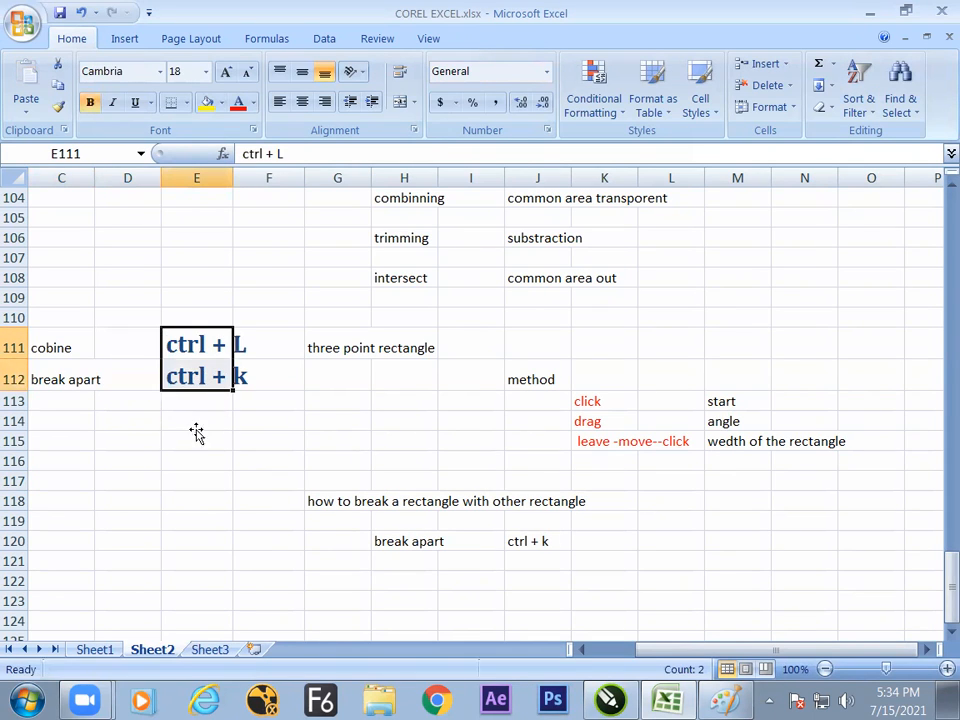
left_click(200, 440)
left_click(73, 347)
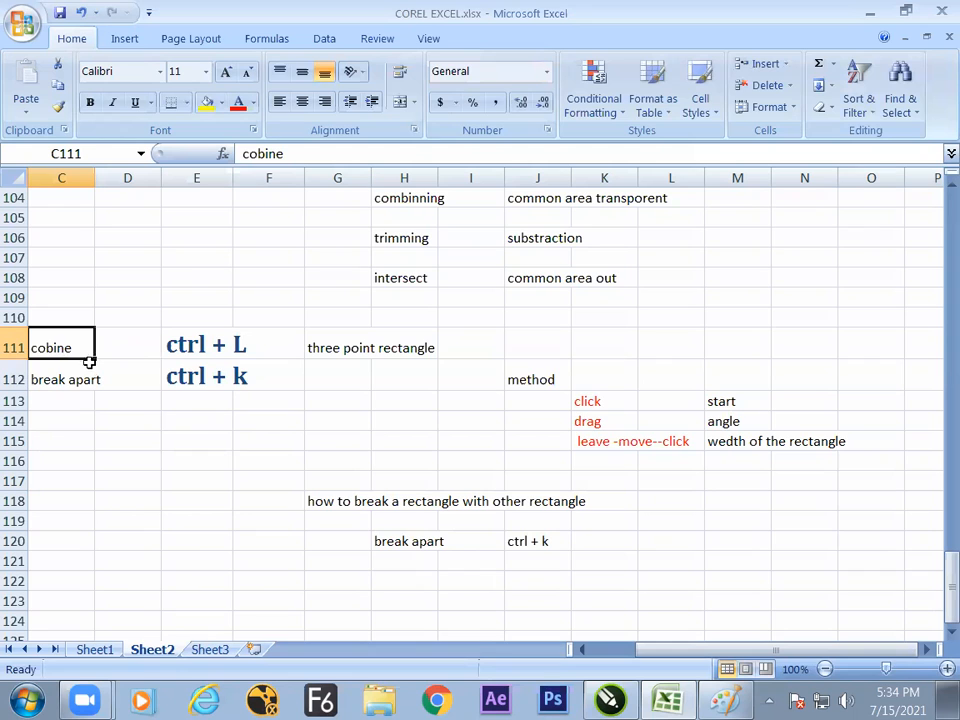
- Correct the label in C111 to "combine" and switch to CorelDRAW
double_click(41, 346)
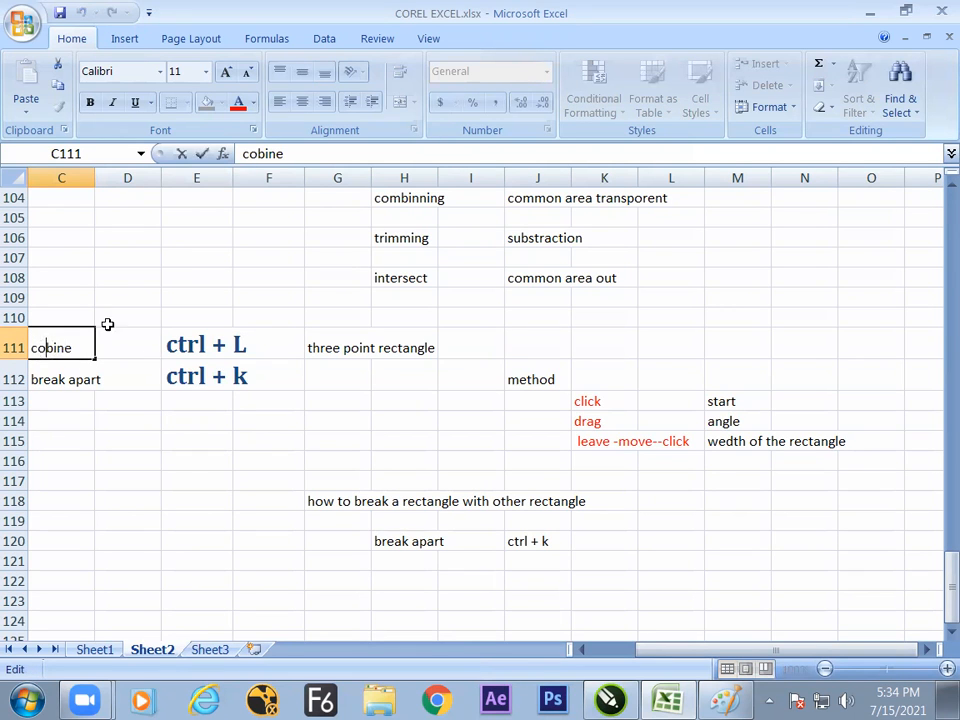
type("m")
left_click(250, 430)
key("alt+Tab")
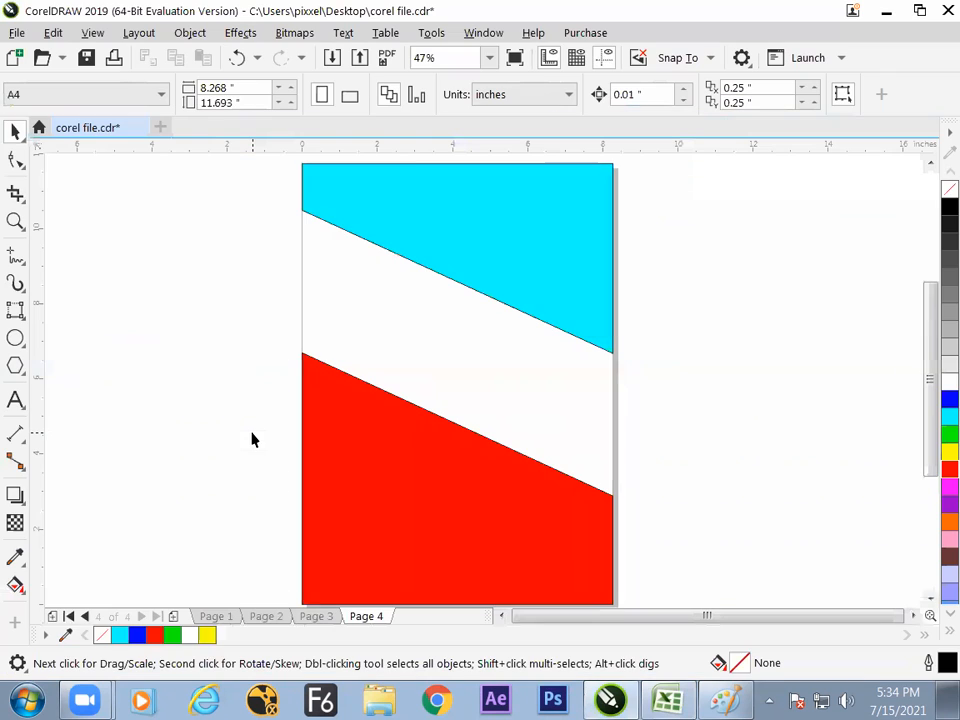
left_click(330, 483)
left_click(480, 270)
left_click(404, 408)
left_click(465, 264)
left_click(419, 406)
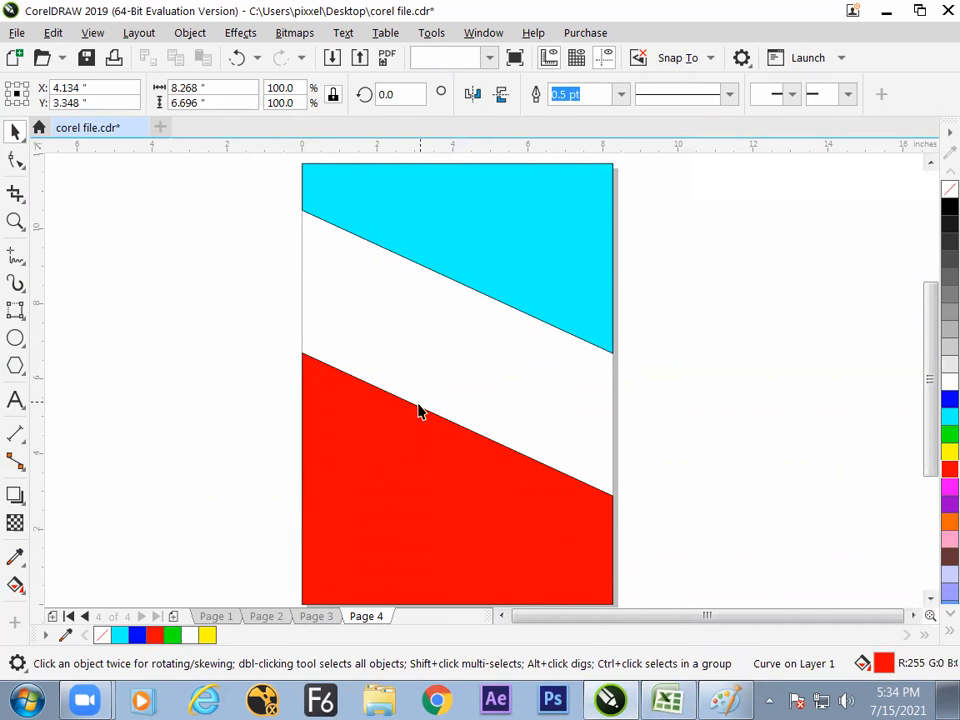
left_click(467, 272)
left_click(394, 435)
left_click(252, 428)
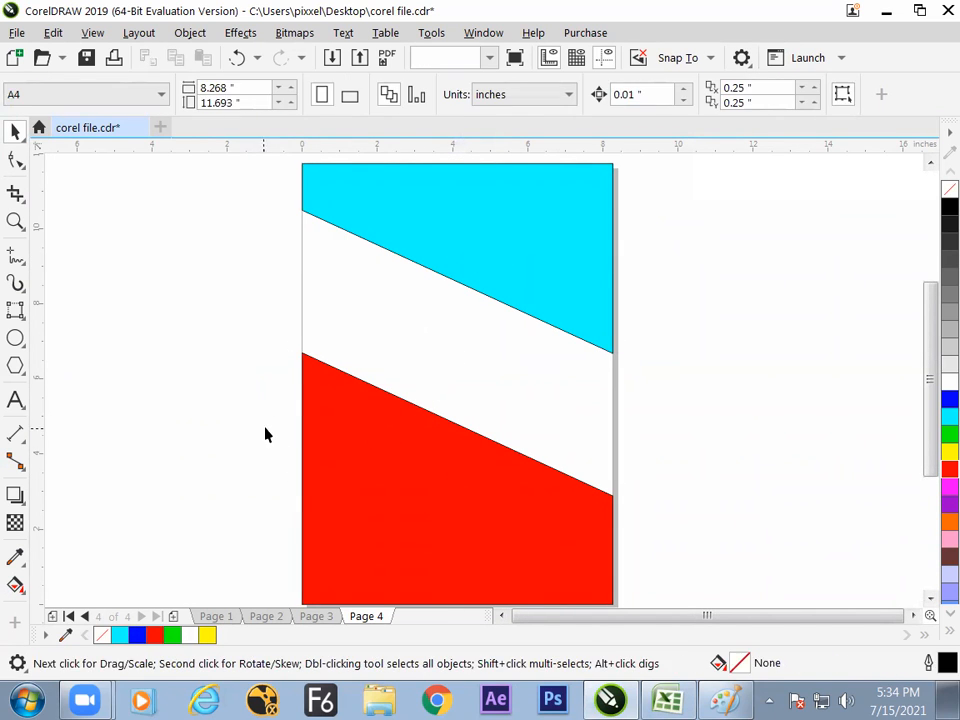
- Add Page 5 after Page 4 and create a page-sized rectangle frame on it
left_click(175, 616)
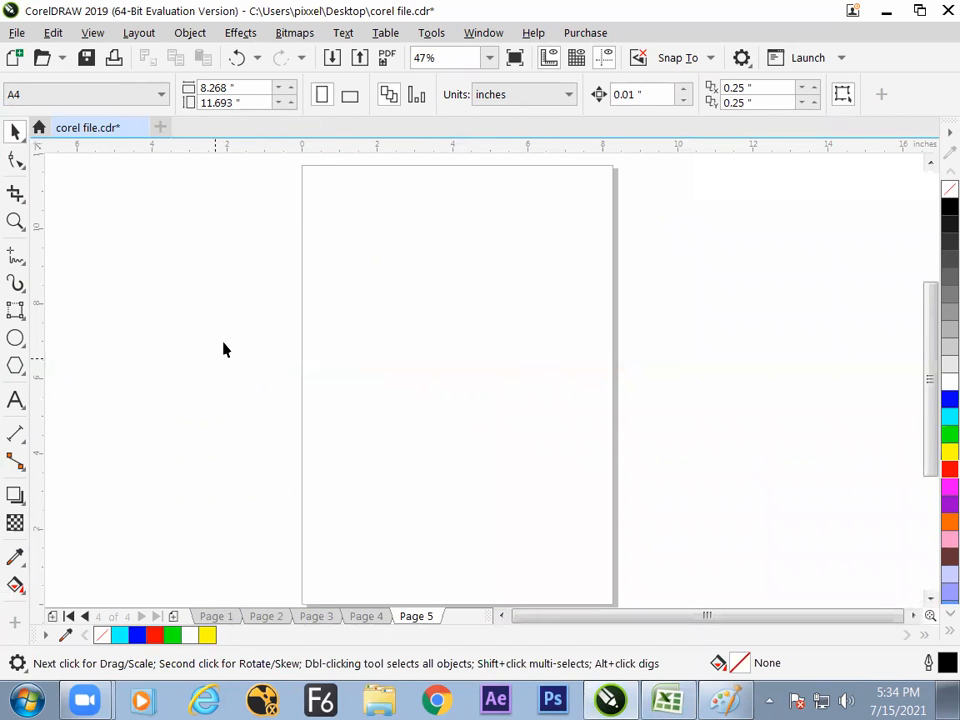
left_click(22, 318)
left_click(51, 313)
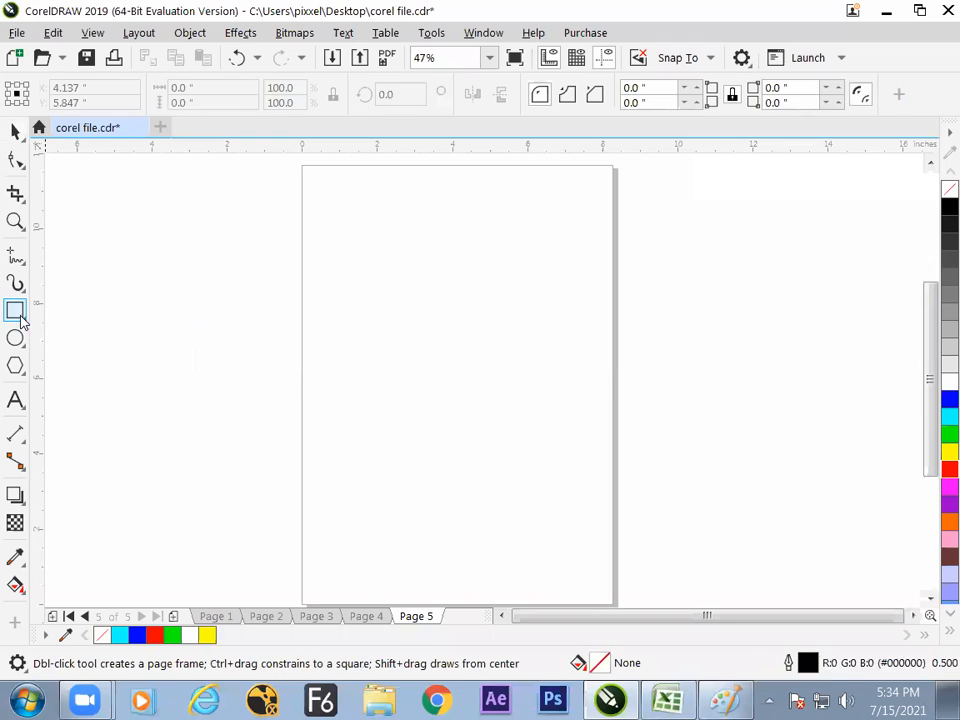
double_click(19, 315)
- Draw a slanted 3-point rectangle across the upper half of the page, spanning about 13 by 5.1 inches
left_click_drag(247, 181, 624, 296)
key("ctrl+z")
left_click(19, 313)
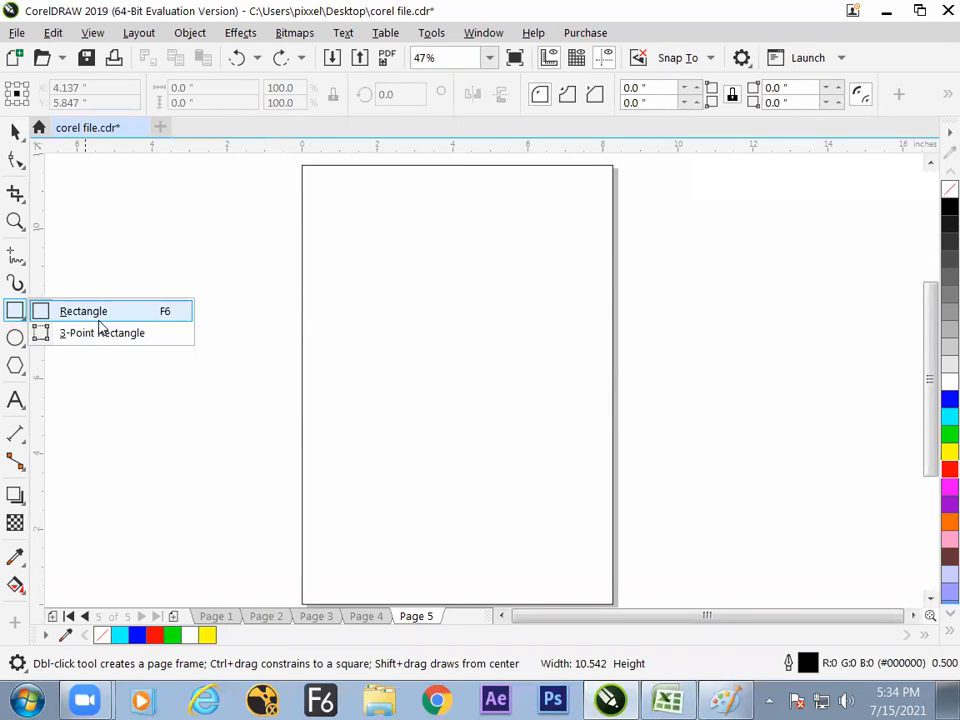
left_click(105, 334)
left_click_drag(223, 211, 696, 363)
left_click(673, 387)
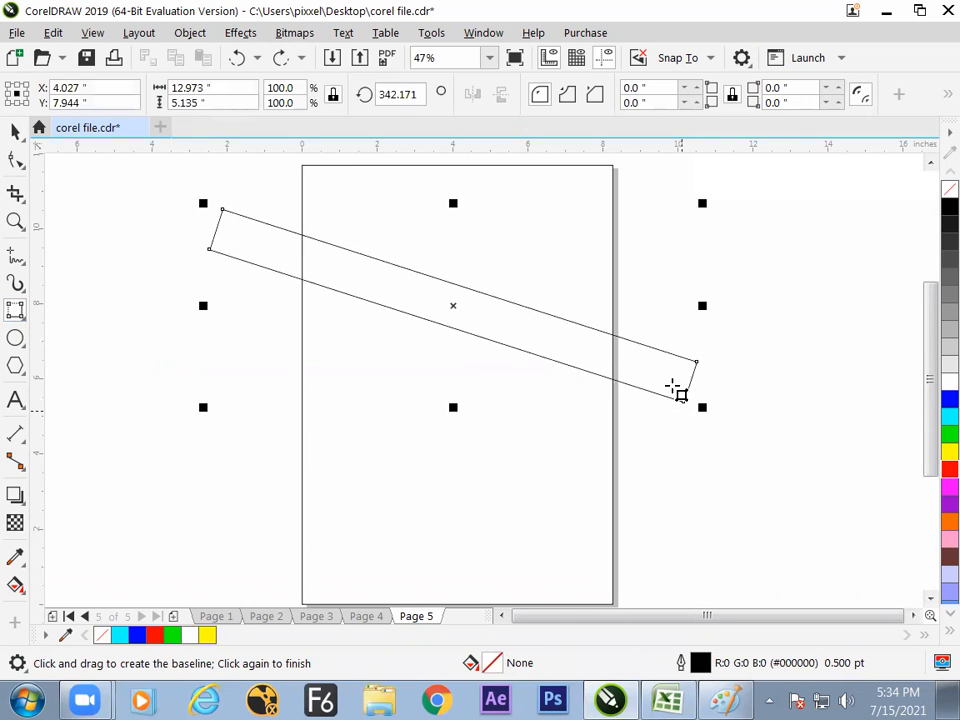
- Mirror a copy of the slanted bar vertically from its bottom centre and move it up until the bars' ends overlap
left_click(15, 131)
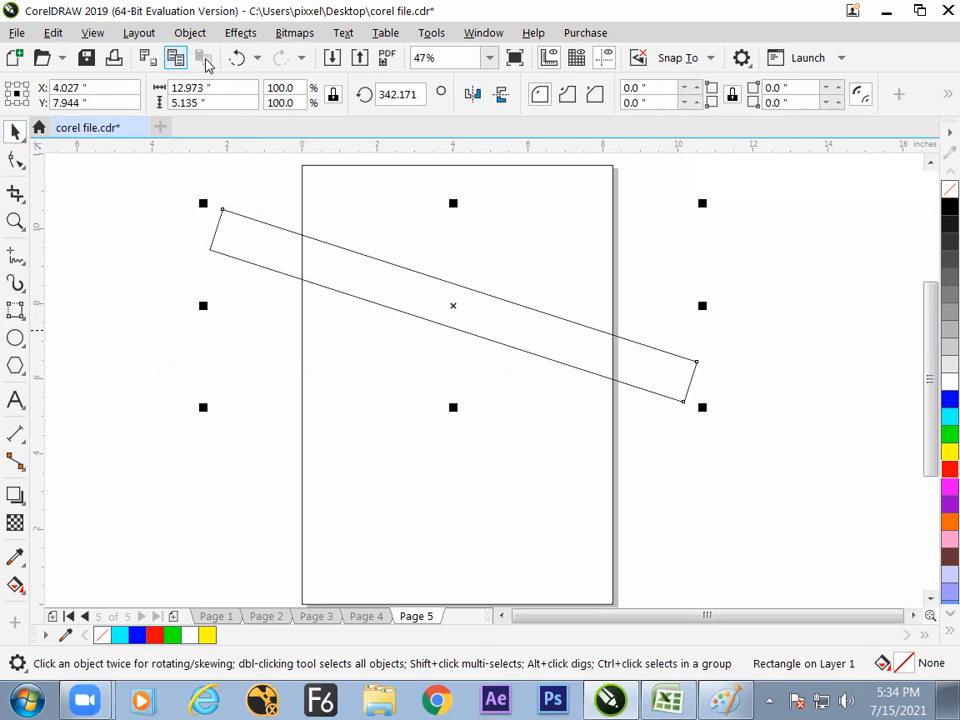
left_click(16, 102)
left_click(501, 94)
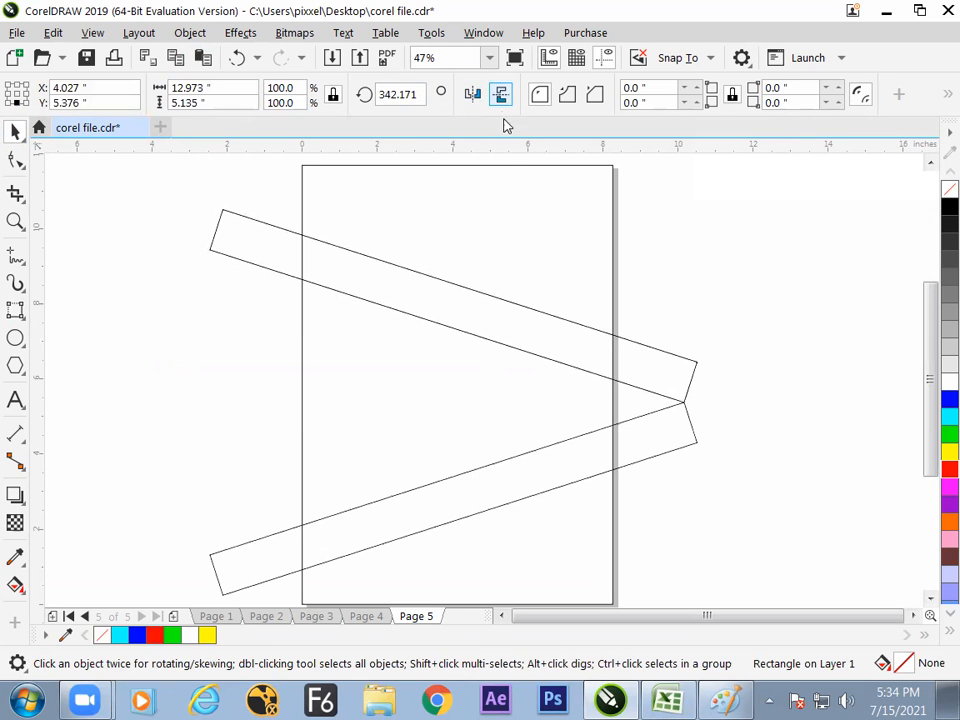
left_click_drag(627, 447, 632, 375)
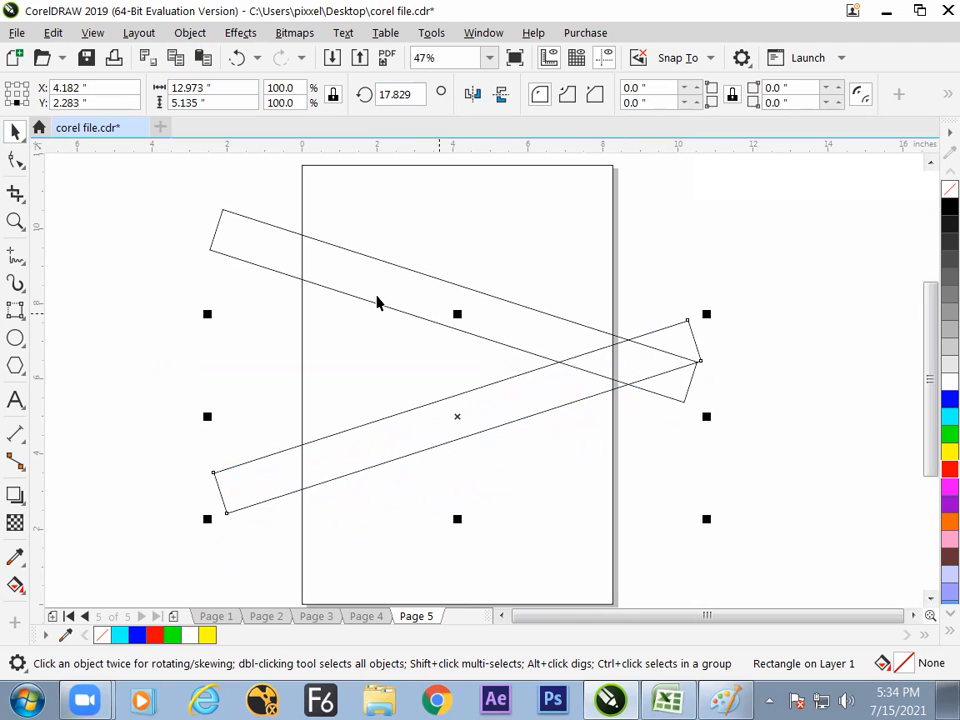
- Weld the two slanted bars into one V shape and trim the page frame with it
left_click(270, 251, "shift")
left_click(573, 94)
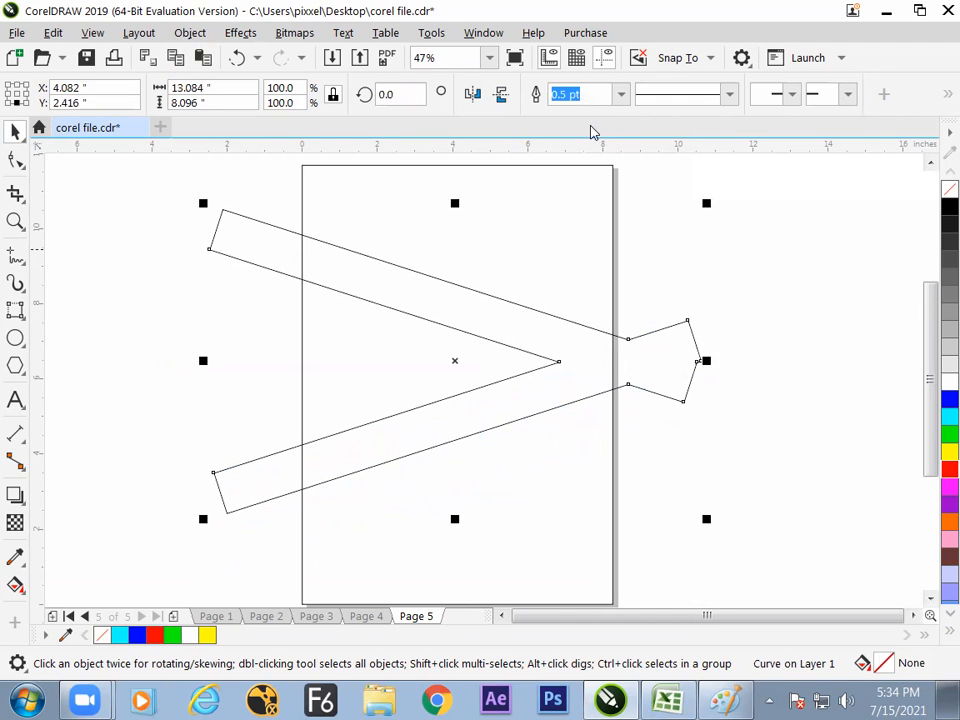
left_click(578, 166, "shift")
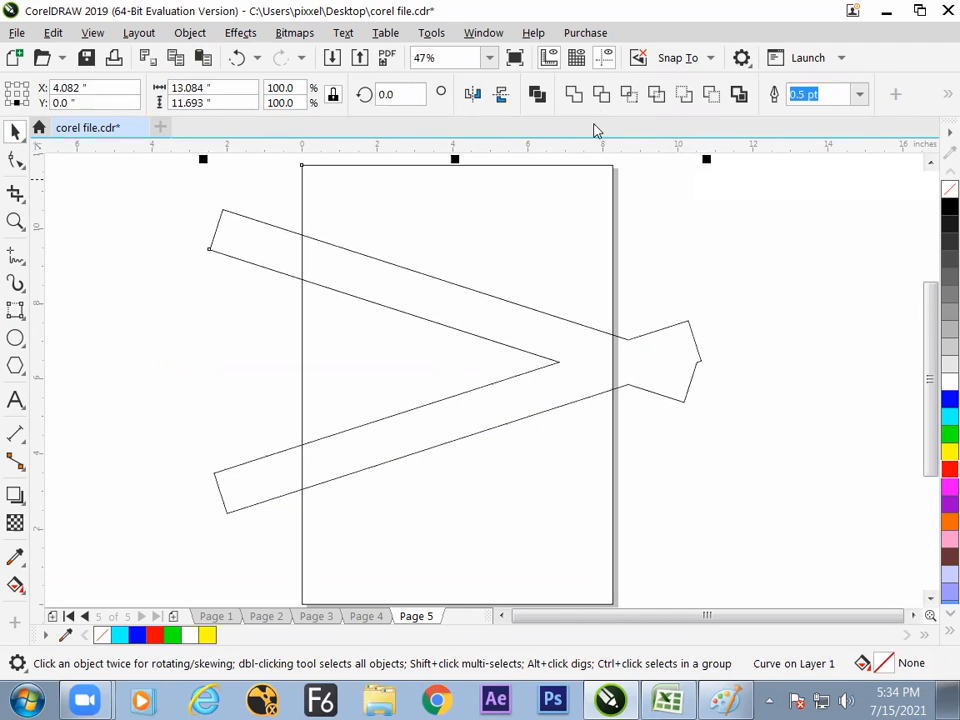
left_click(603, 110)
- Move the welded V shape off the cut and delete it
left_click(576, 358)
left_click_drag(497, 446, 429, 467)
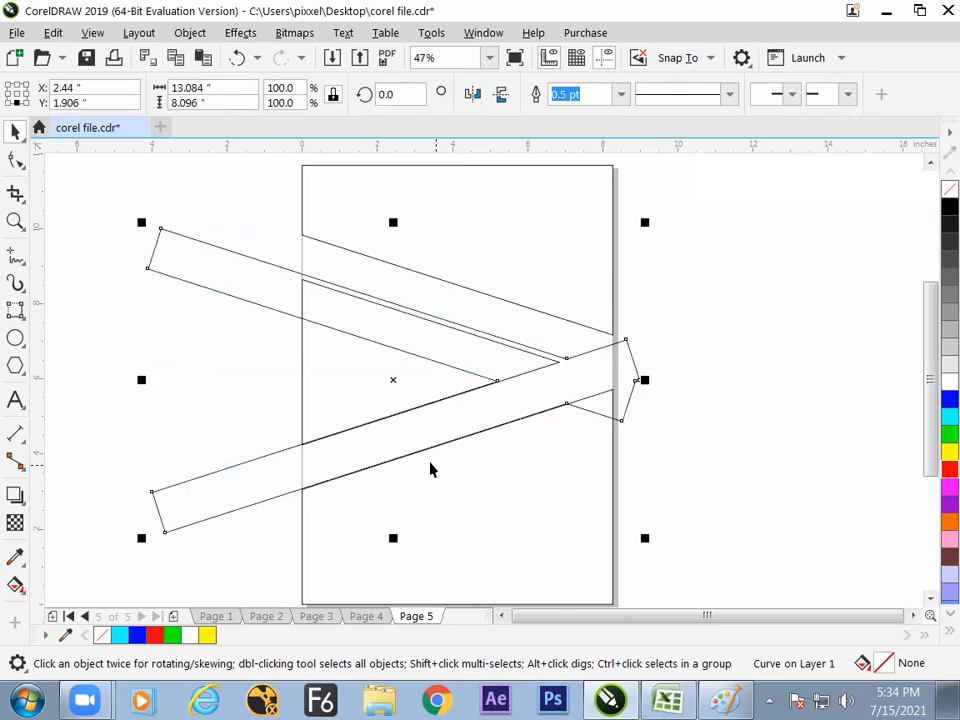
key("Delete")
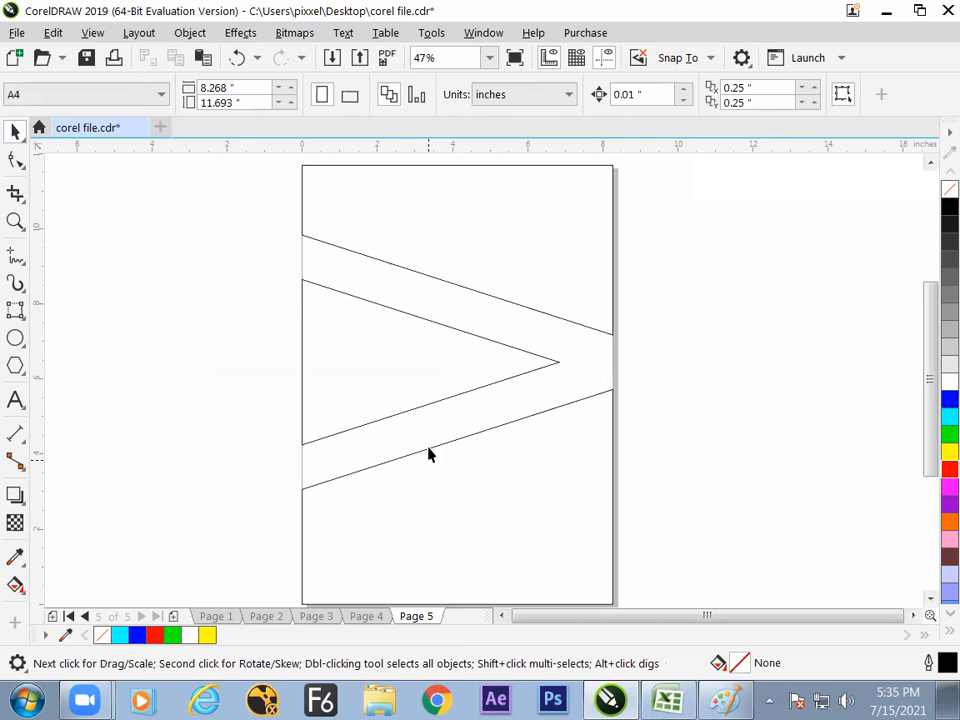
- Break the trimmed page frame apart into separate pieces with Break Curve Apart
left_click(549, 280)
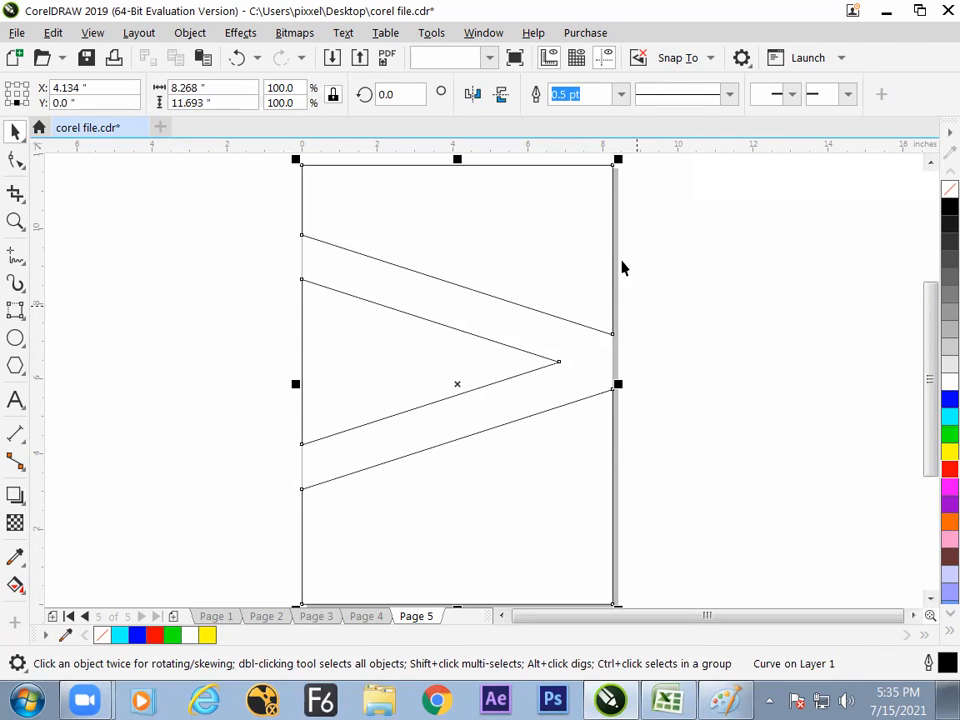
left_click(190, 32)
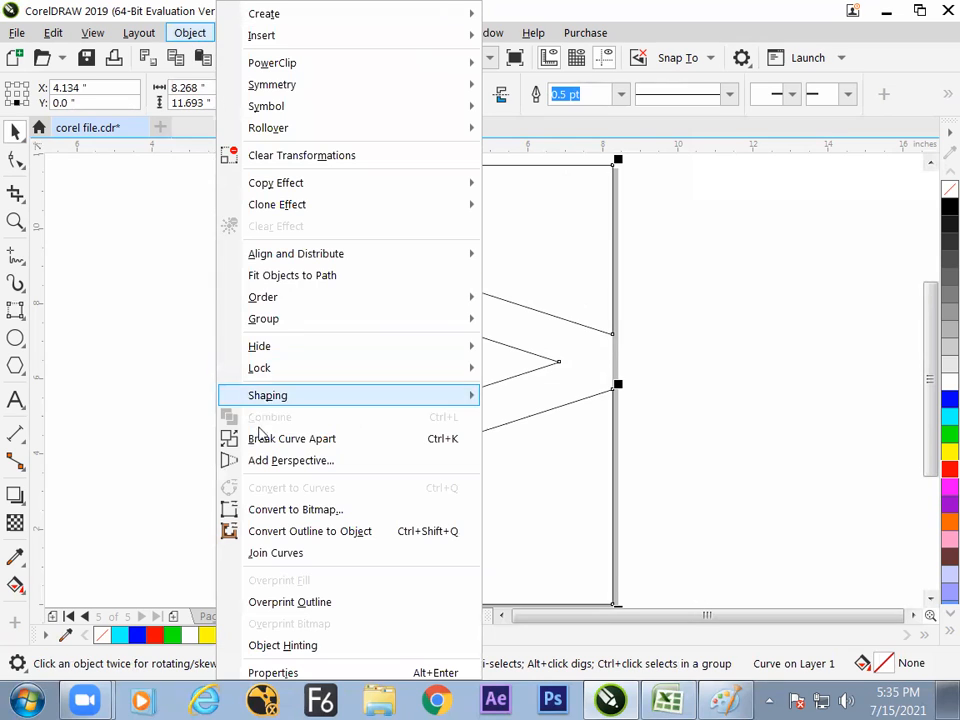
left_click(259, 437)
left_click(213, 385)
- Fill the triangular piece red, the upper piece blue and the lower piece green
left_click(462, 373)
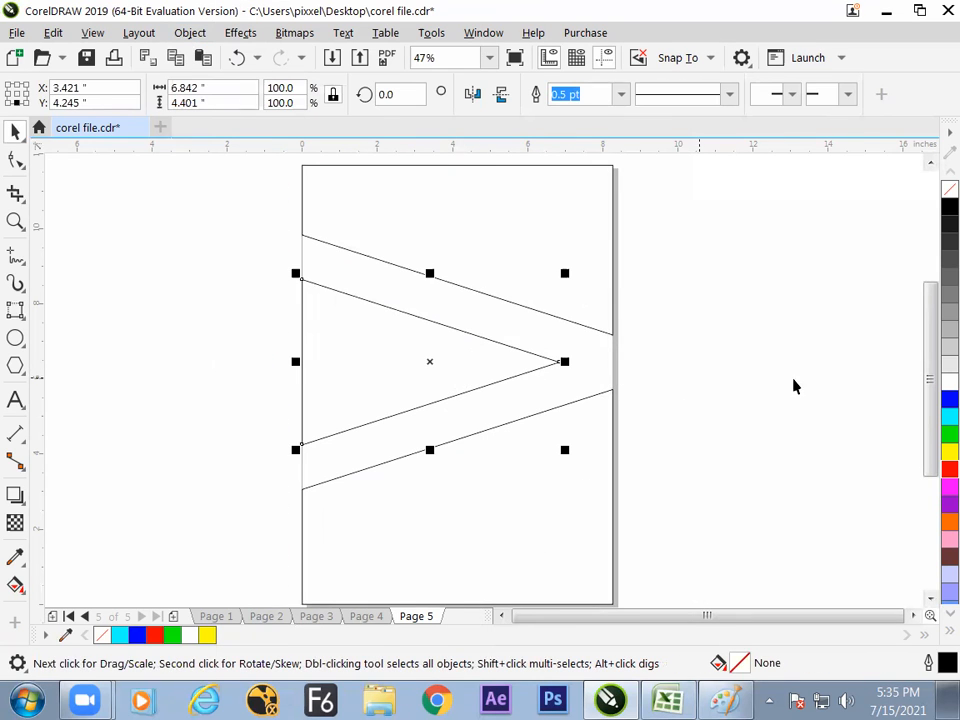
left_click(949, 469)
left_click(782, 405)
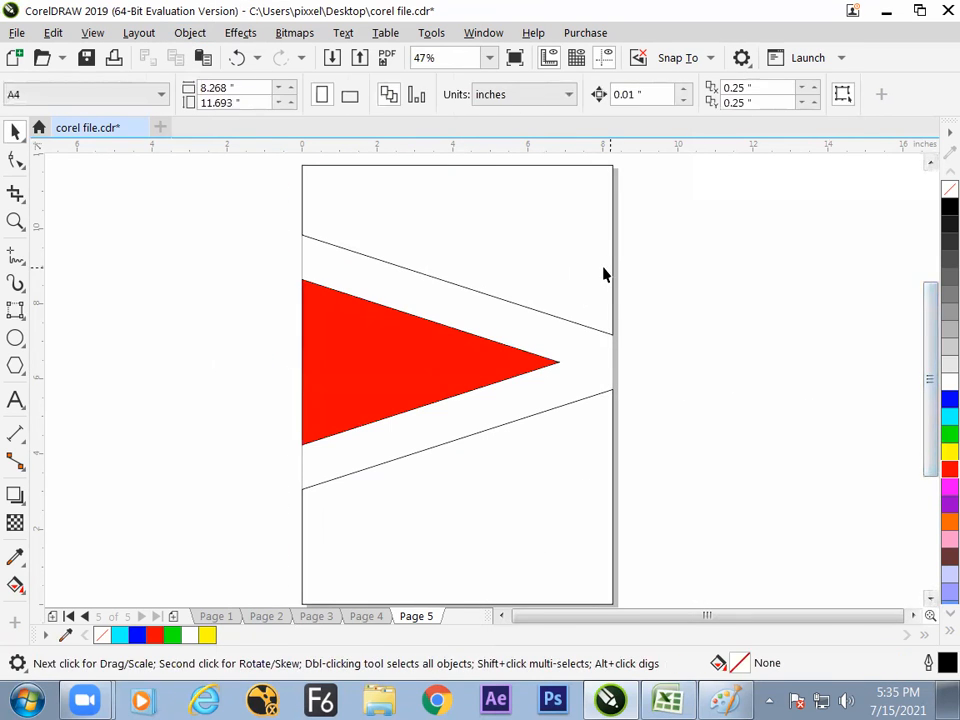
left_click(604, 272)
left_click(949, 399)
left_click(763, 411)
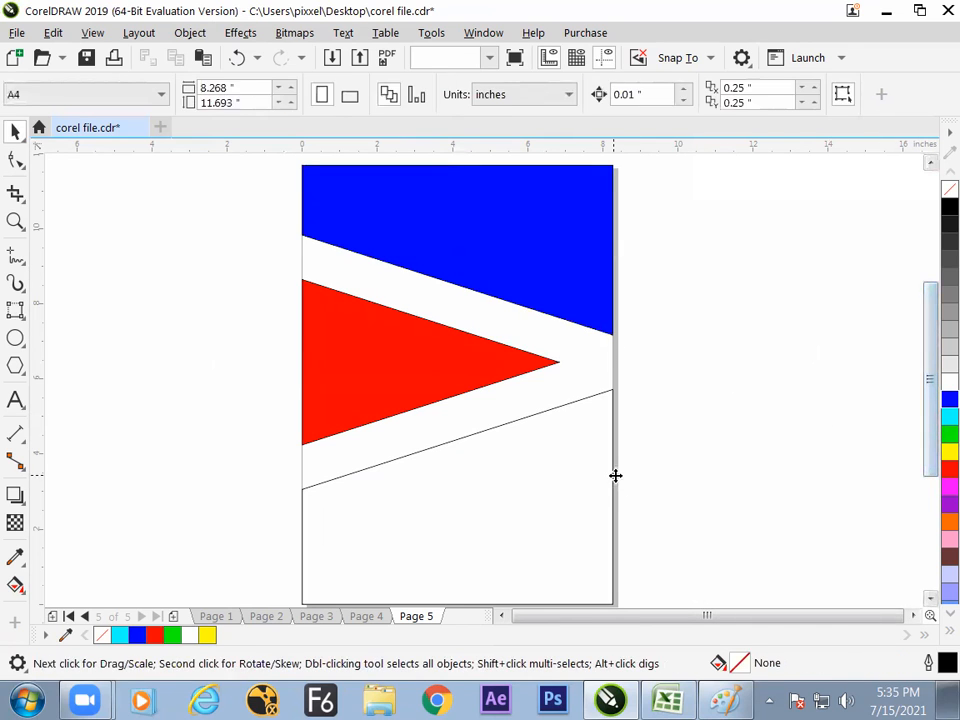
left_click(615, 476)
left_click(949, 433)
left_click(727, 449)
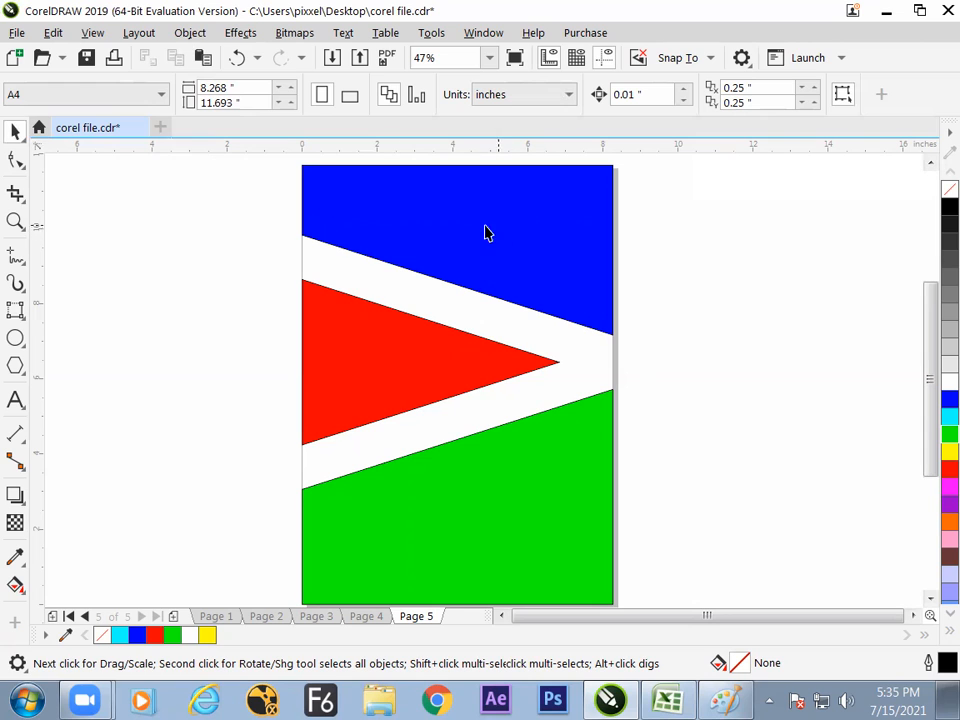
- Create another page-sized rectangle frame behind the coloured pieces
left_click(22, 316)
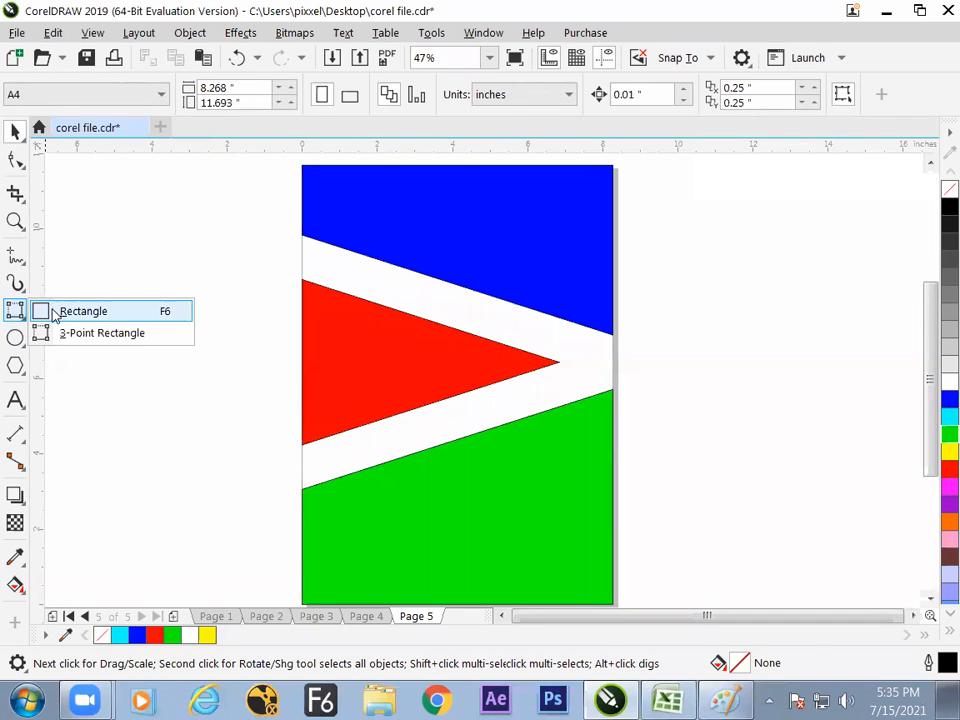
left_click(62, 312)
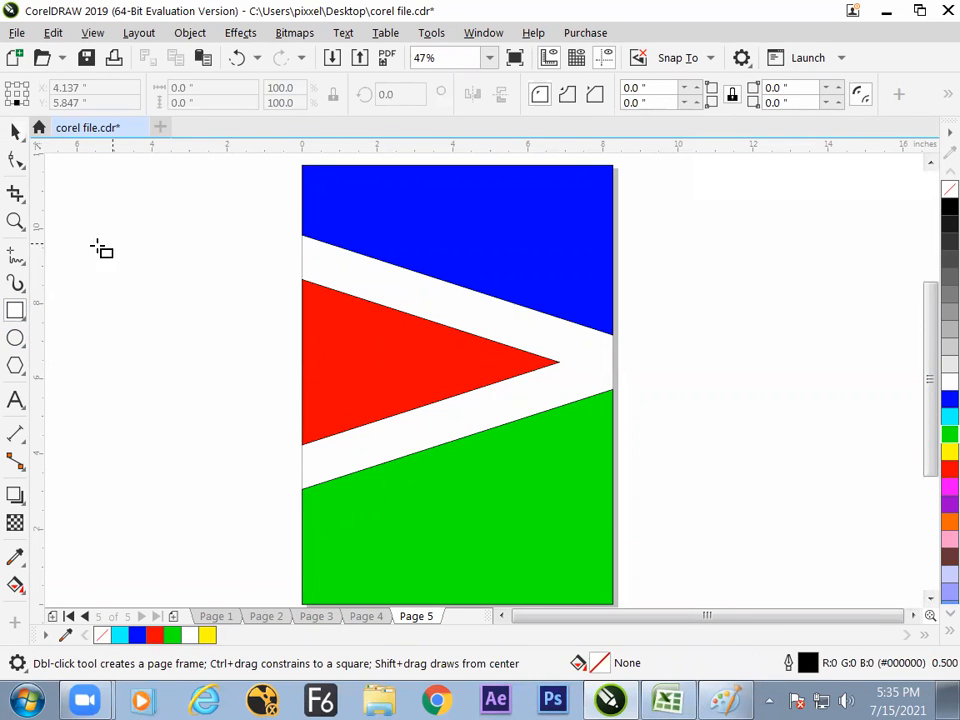
left_click(15, 131)
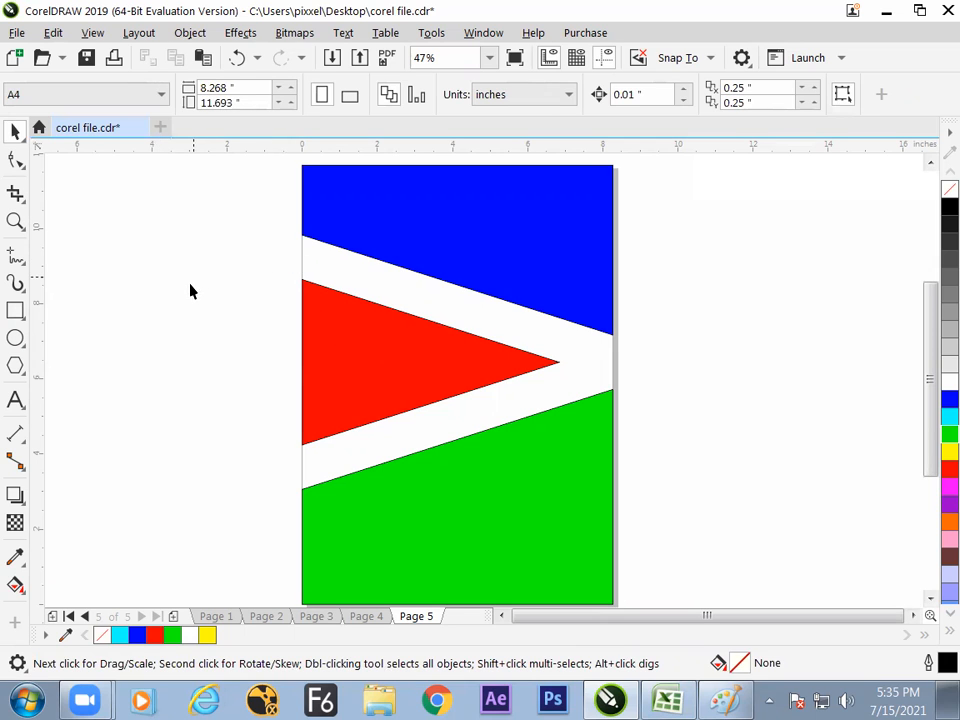
double_click(22, 313)
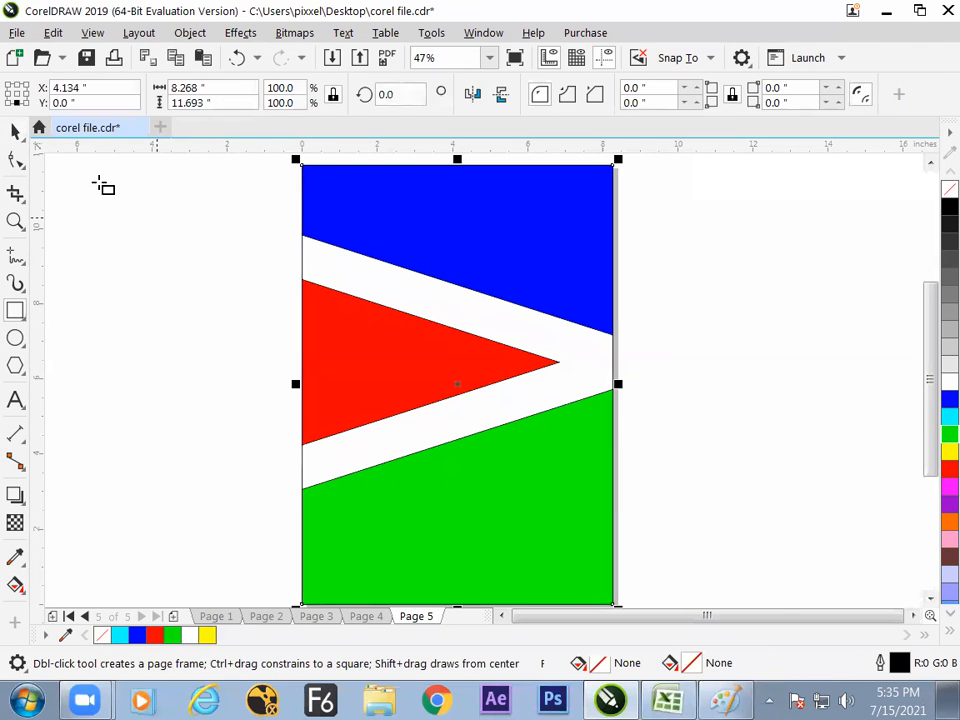
- Shrink the new frame to about 1.4 by 2 inches and place it outside the page beside the blue piece
left_click(15, 131)
left_click_drag(618, 158, 202, 204)
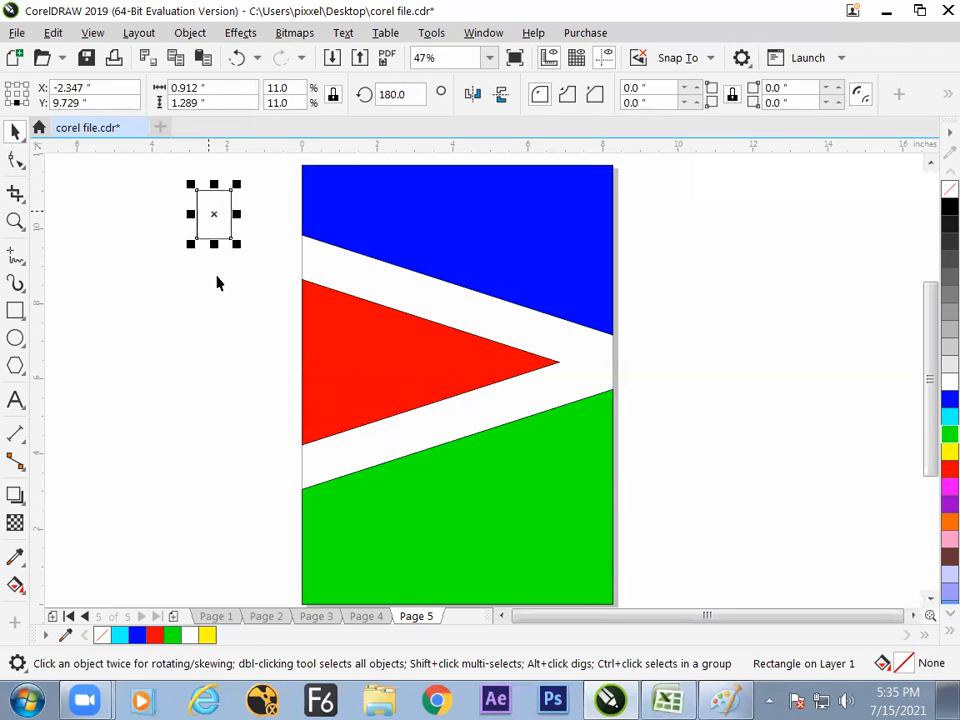
left_click(216, 276)
left_click(233, 239)
left_click_drag(236, 243, 242, 253)
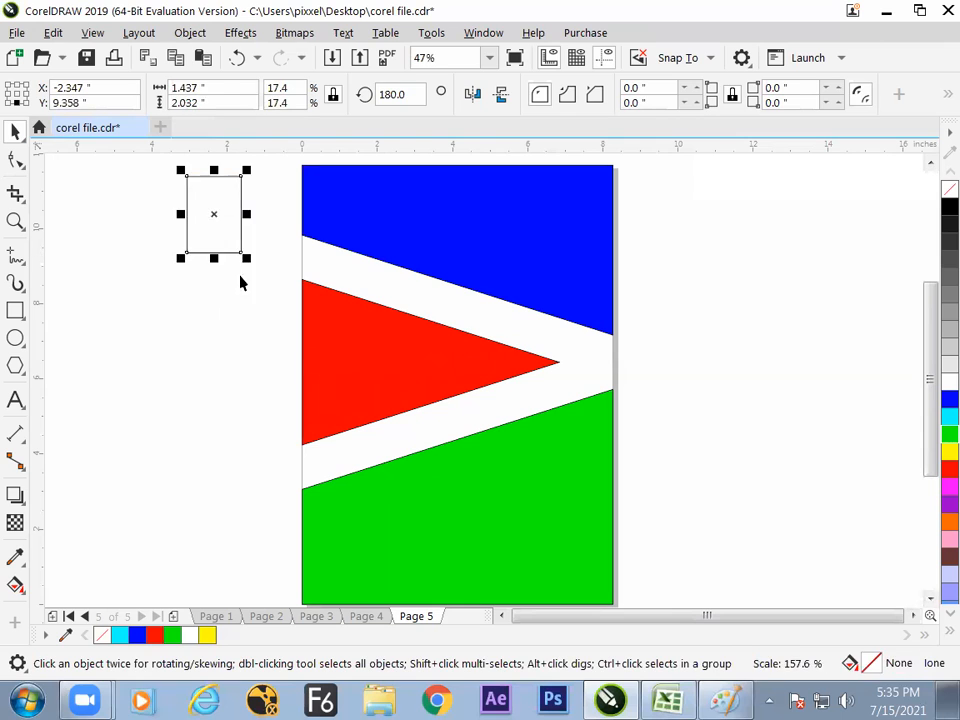
left_click(240, 279)
- Draw a small slanted 3-point rectangle below the small frame, spanning about 2.3 by 1.9 inches
left_click(16, 310)
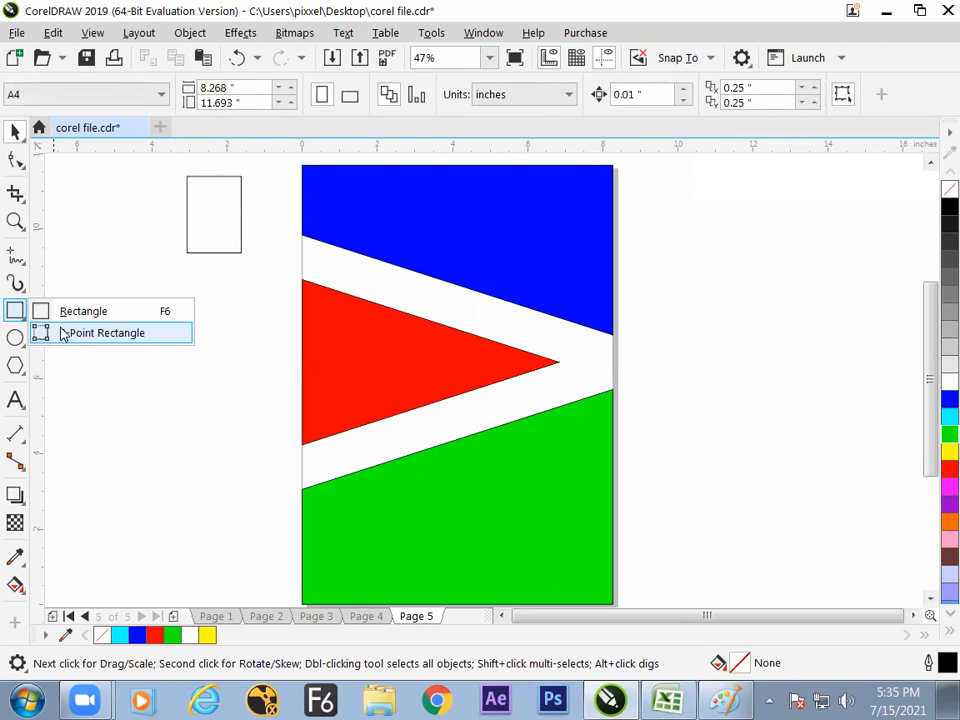
left_click(70, 332)
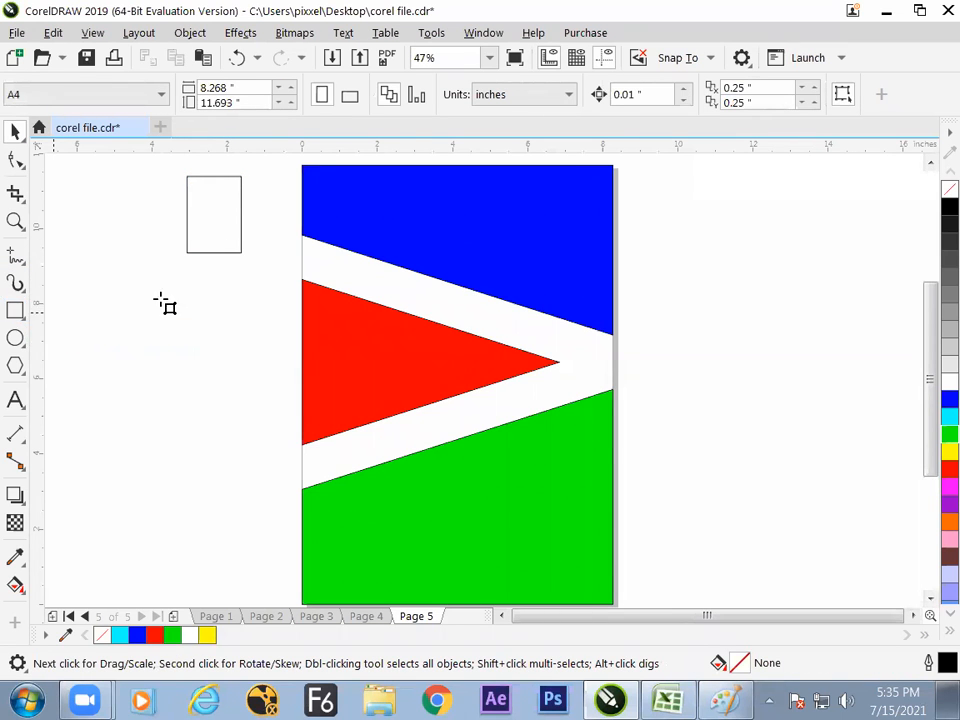
left_click_drag(176, 268, 249, 323)
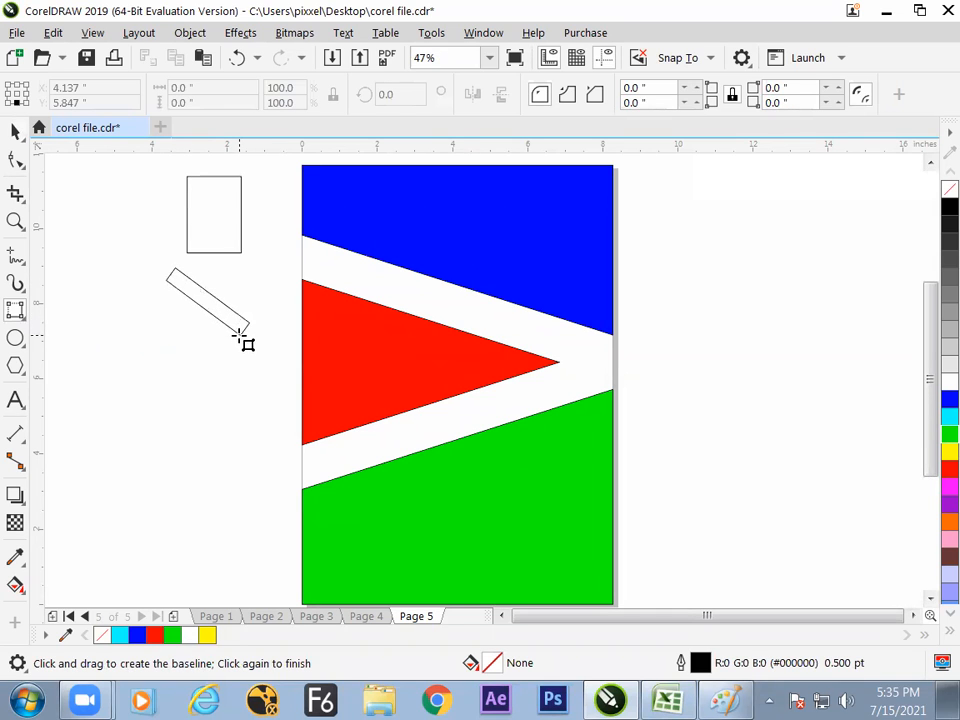
left_click(238, 337)
key("space")
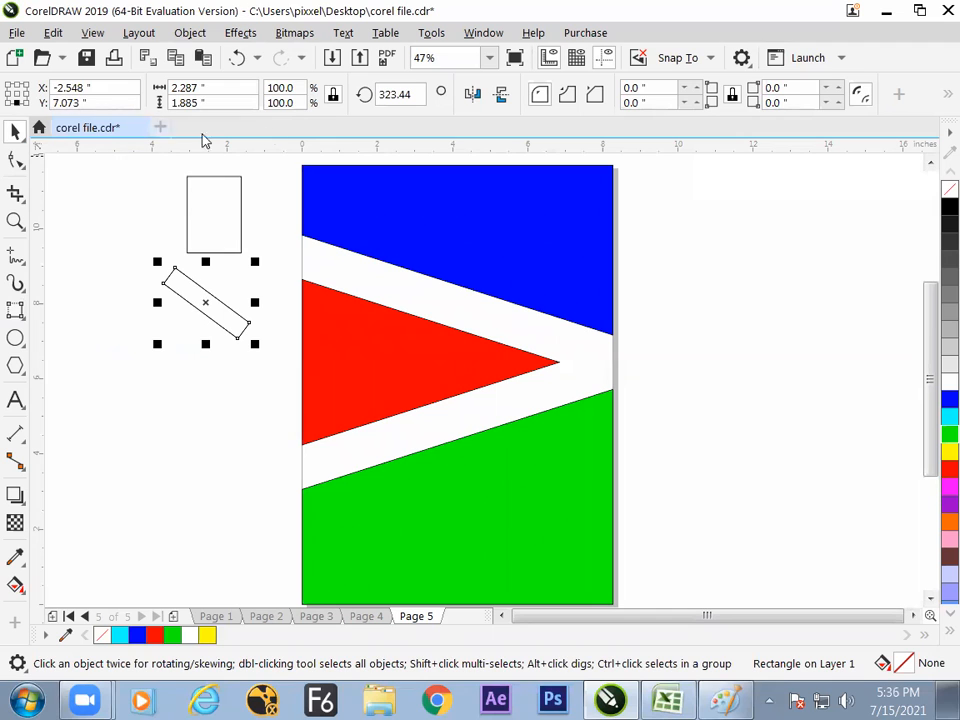
- Mirror a copy of the small slanted bar vertically and move it up to cross the original's end
left_click(500, 94)
left_click_drag(229, 360, 231, 318)
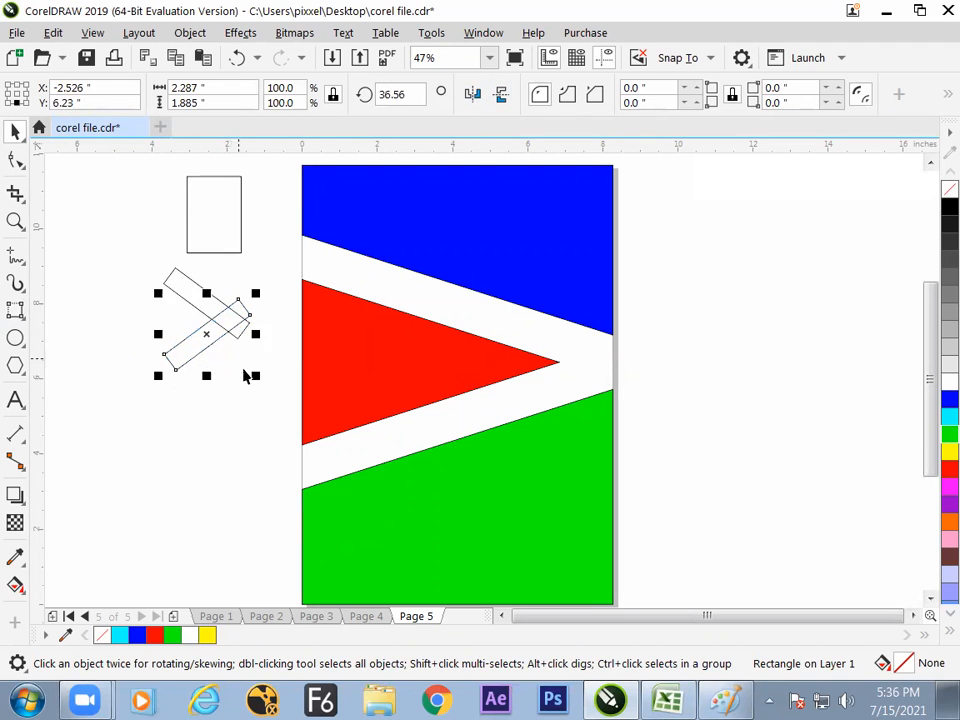
left_click(247, 397)
- Duplicate the two crossed small bars below the originals and weld the duplicates into one V shape
left_click_drag(143, 255, 257, 377)
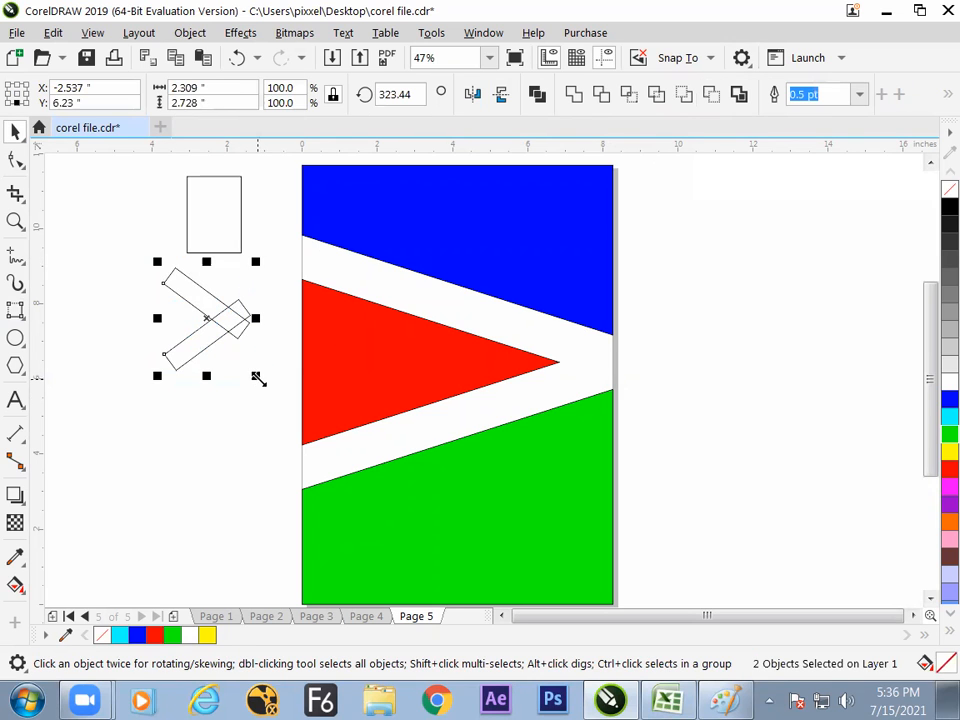
left_click_drag(216, 317, 213, 452)
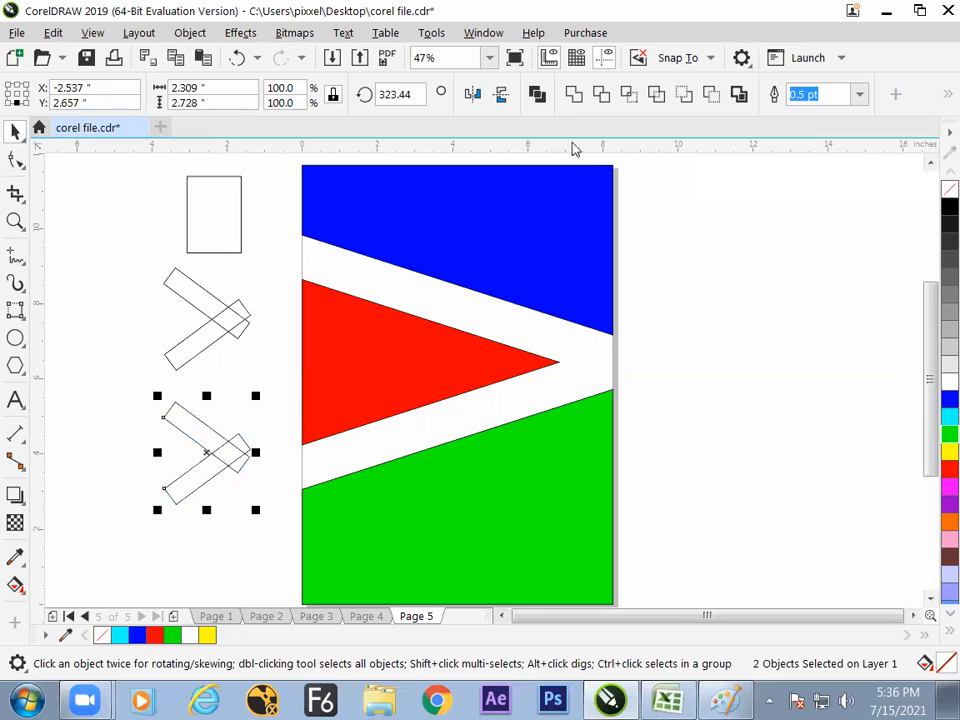
left_click(573, 94)
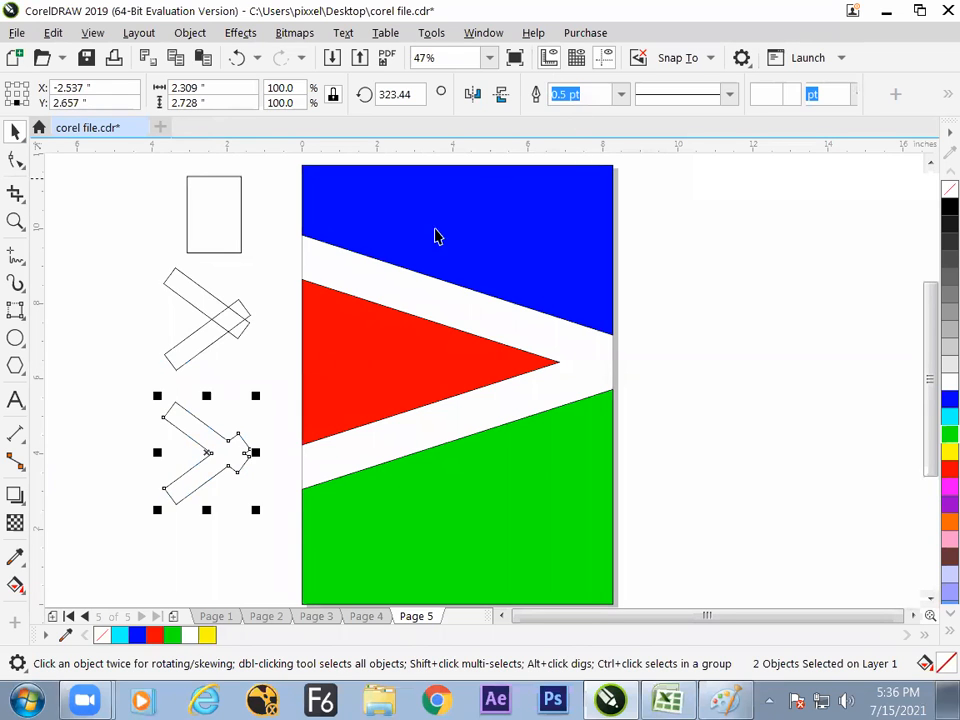
- Place a duplicate of the welded V shape directly below it
left_click(212, 491)
left_click(226, 460)
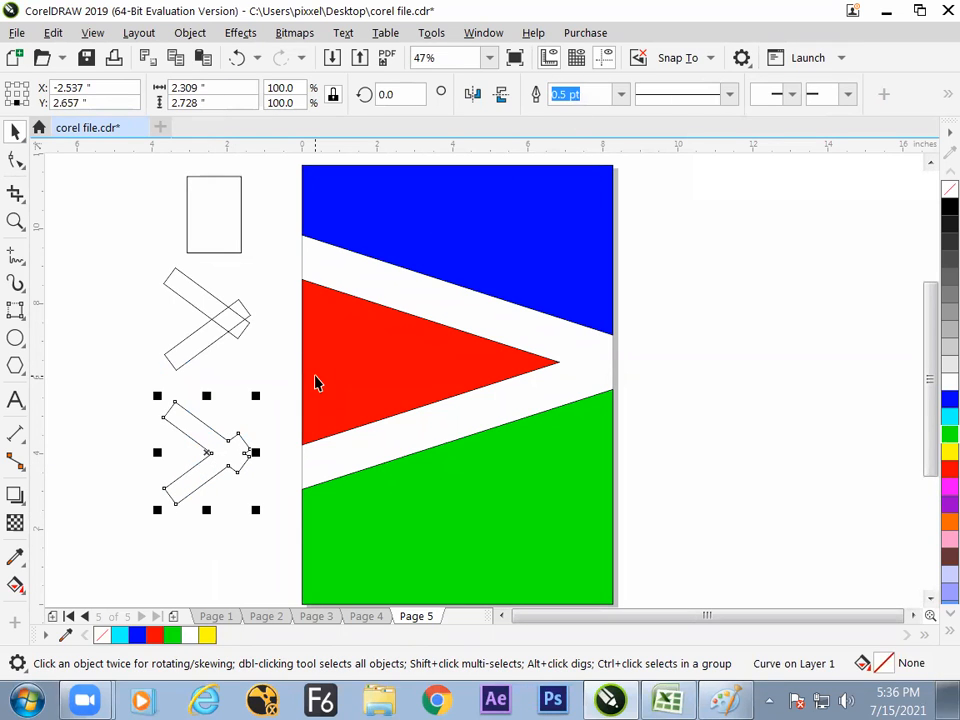
left_click_drag(226, 455, 226, 573)
left_click(257, 499)
left_click(225, 567)
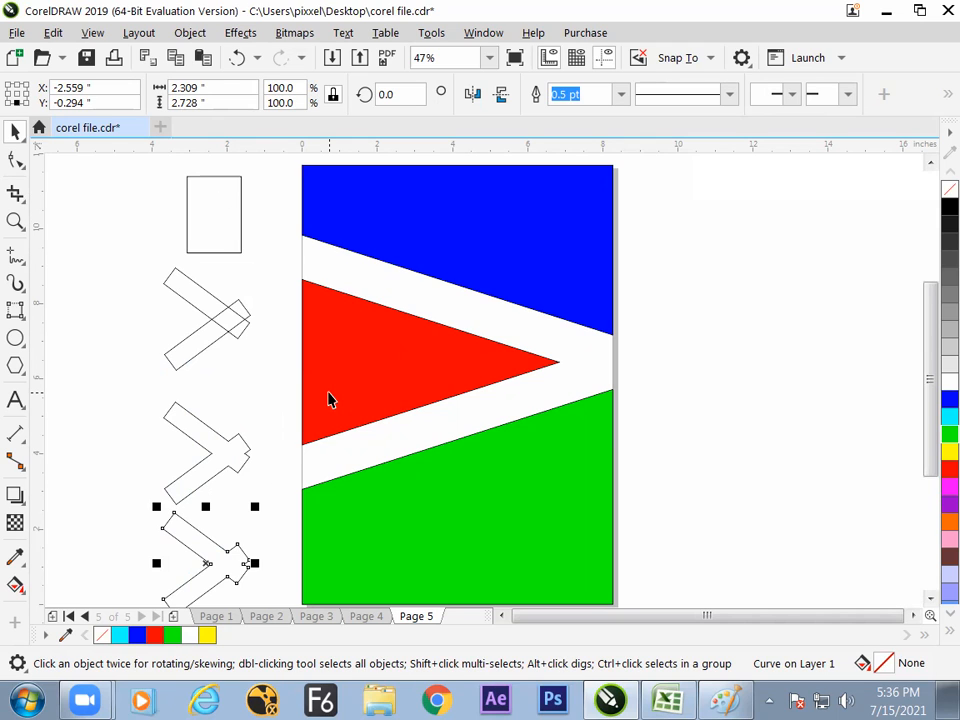
- Add Page 6 and draw a square about 3 inches wide on it
left_click(175, 619)
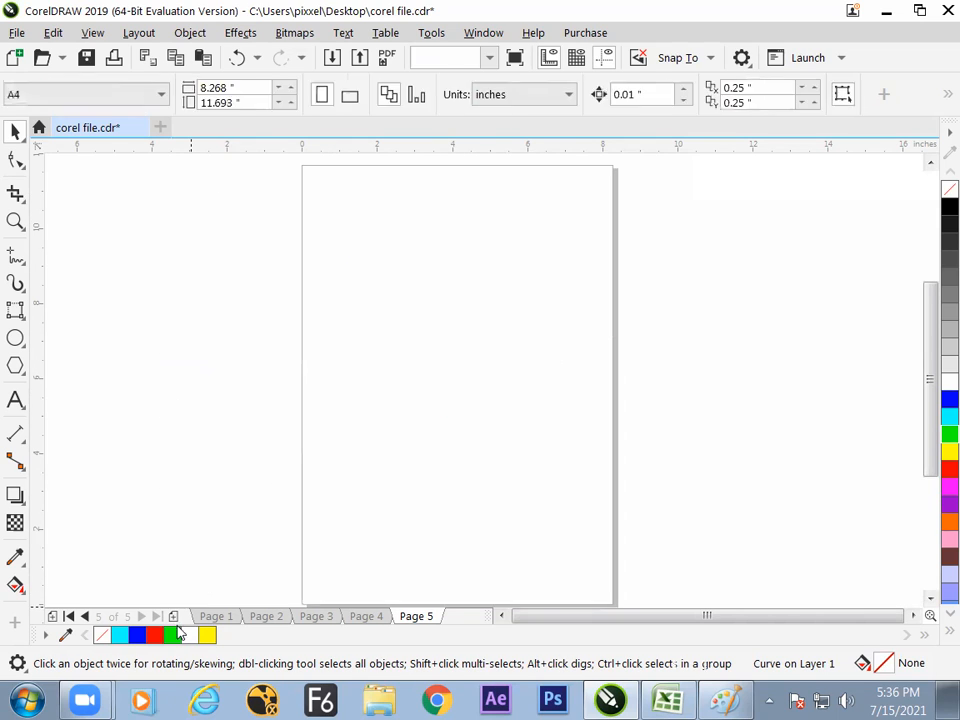
left_click(174, 617)
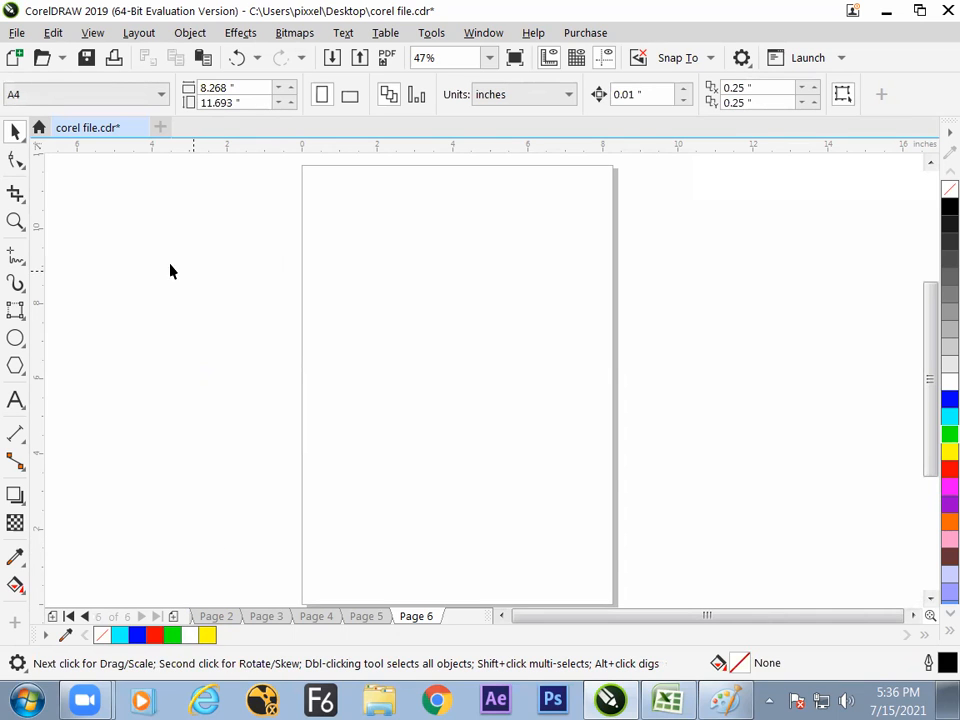
left_click(16, 311)
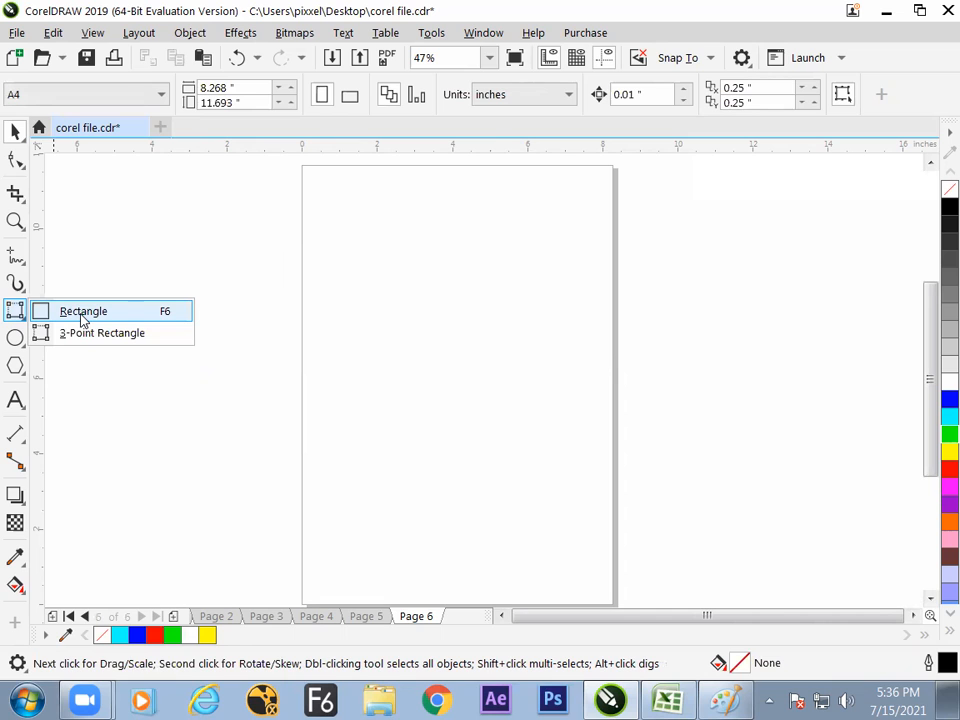
left_click(83, 312)
left_click_drag(373, 249, 497, 444)
left_click(17, 137)
left_click(122, 223)
- Draw a thin horizontal bar about 4.48 by 0.38 inches outside the page, beside the square
left_click(16, 311)
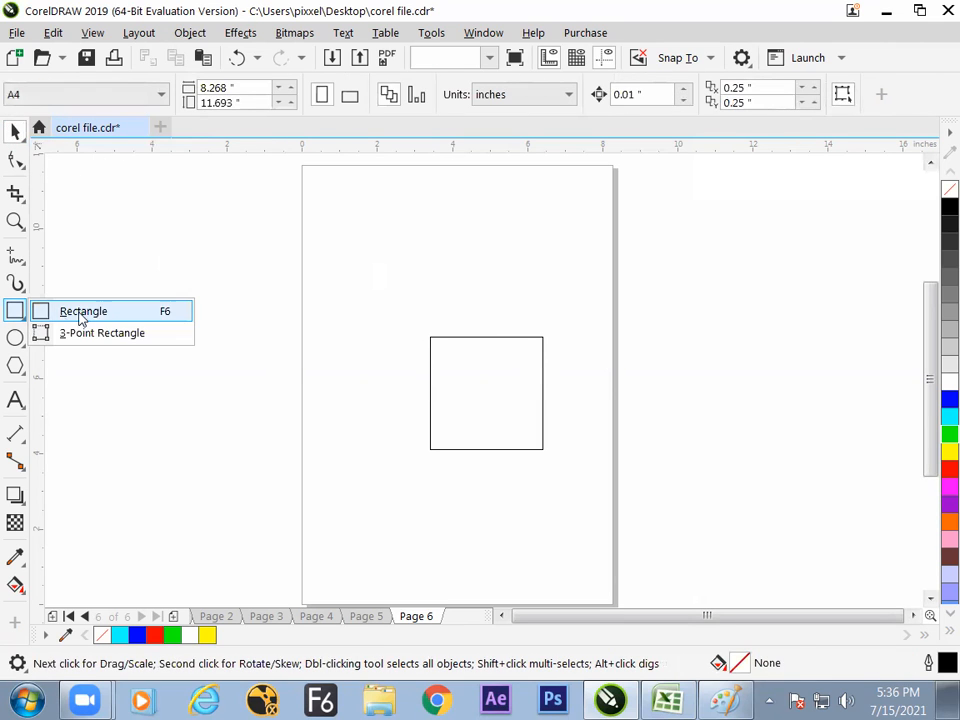
left_click(100, 316)
left_click_drag(120, 319, 299, 332)
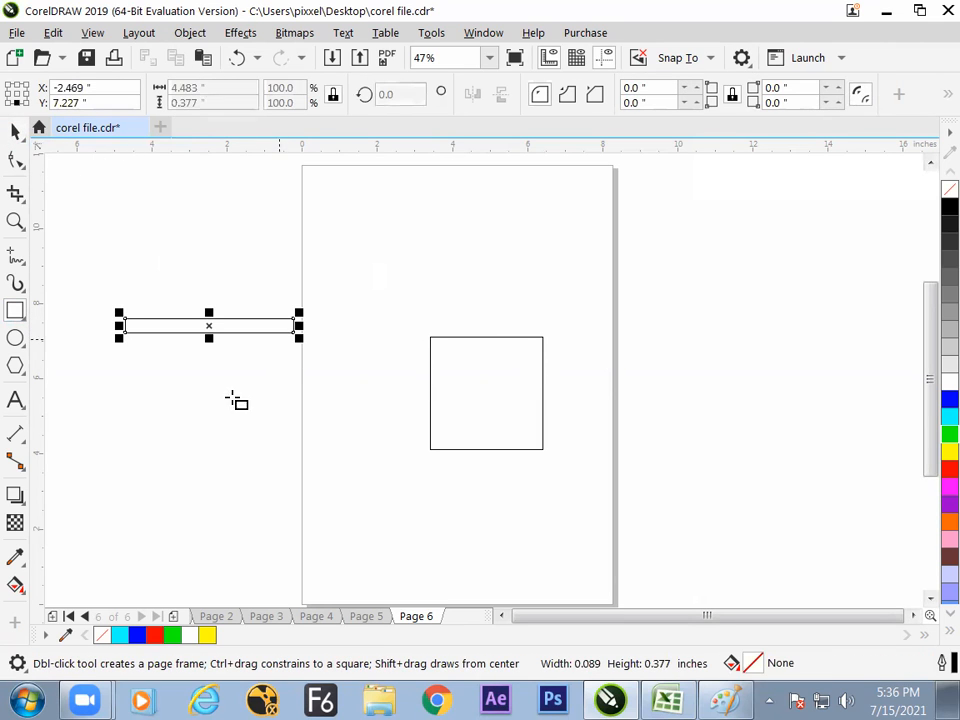
key("space")
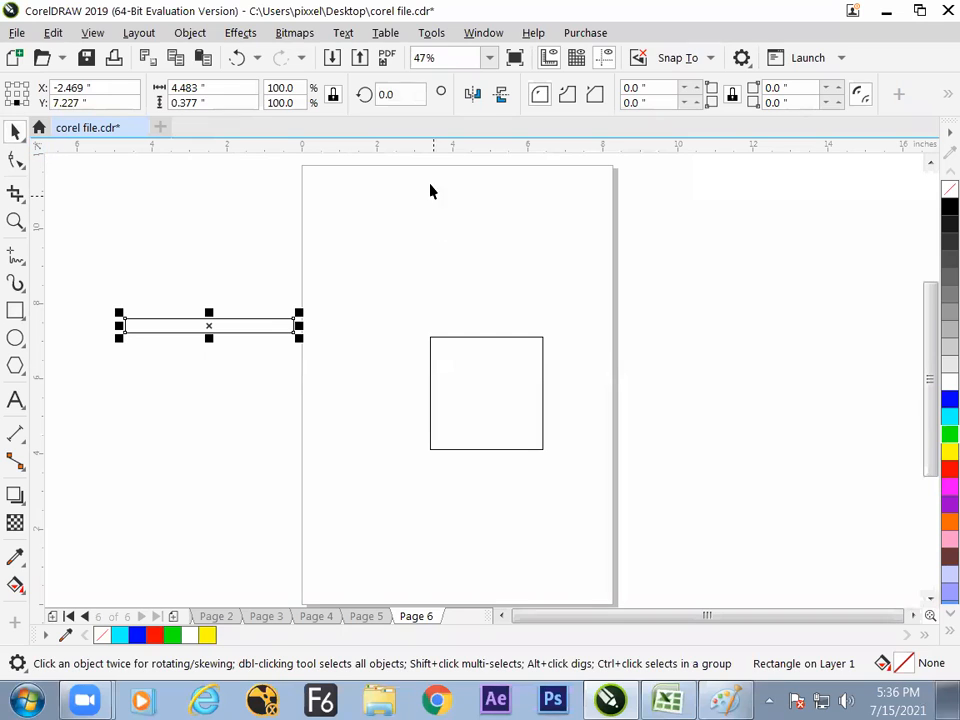
- Add a copy of the thin bar rotated 90 degrees so the two cross, and select all three shapes
double_click(420, 96)
type("90")
key("Return")
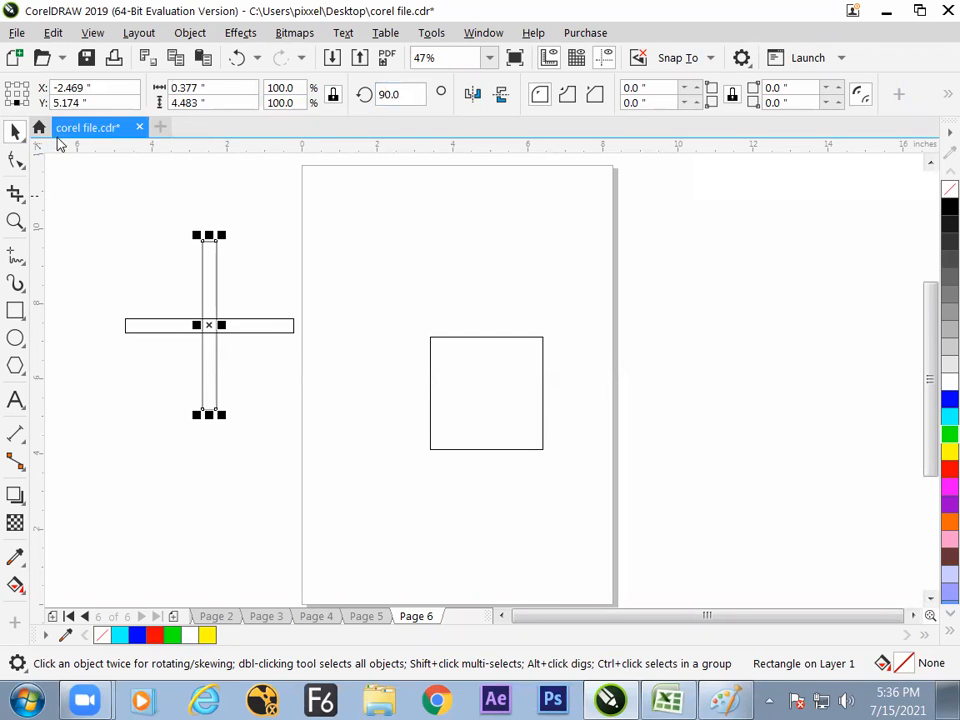
left_click(81, 165)
key("ctrl+a")
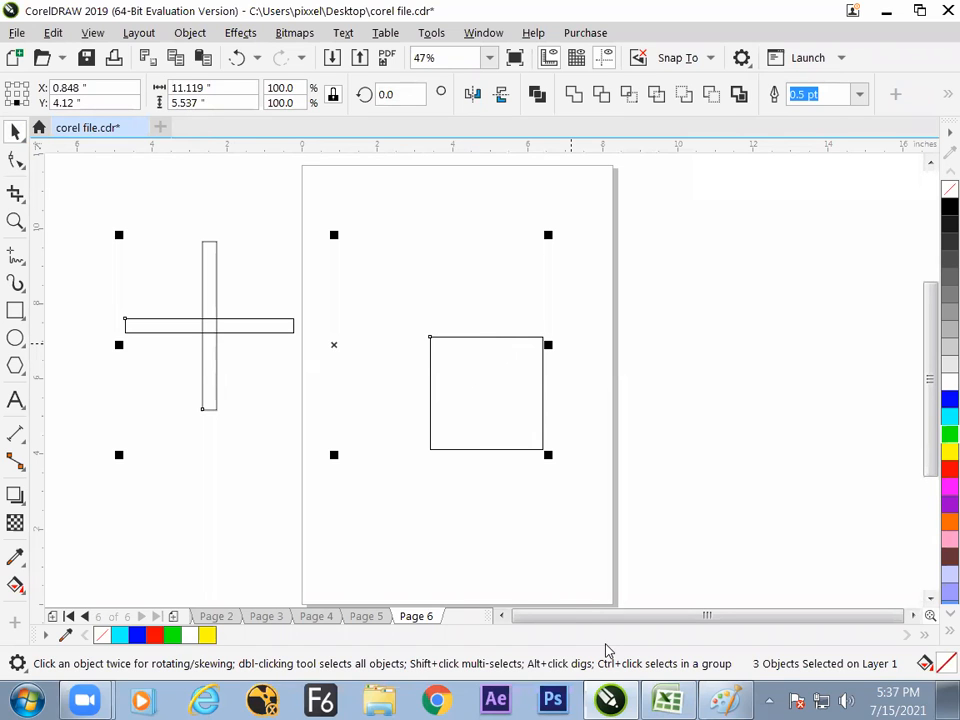
- Switch to Paint and handwrite the note "P = Page Center", with the P circled and a frame around the note
left_click(725, 699)
mouse_move(497, 472)
left_mouse_down()
mouse_move(491, 545)
mouse_move(495, 493)
left_mouse_up()
mouse_move(512, 443)
left_mouse_down()
mouse_move(523, 560)
mouse_move(514, 442)
left_mouse_up()
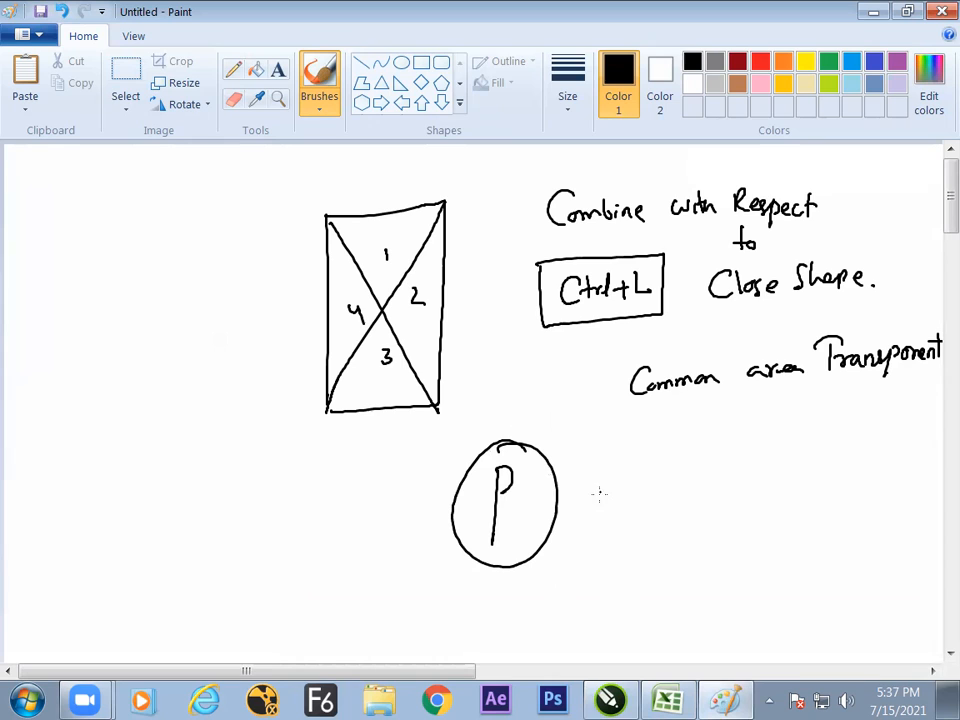
mouse_move(621, 470)
left_mouse_down()
mouse_move(637, 501)
mouse_move(667, 505)
left_mouse_up()
left_click_drag(712, 478, 700, 505)
mouse_move(717, 496)
left_mouse_down()
mouse_move(758, 472)
mouse_move(760, 505)
left_mouse_up()
left_click_drag(752, 488, 766, 487)
left_click_drag(765, 496, 778, 491)
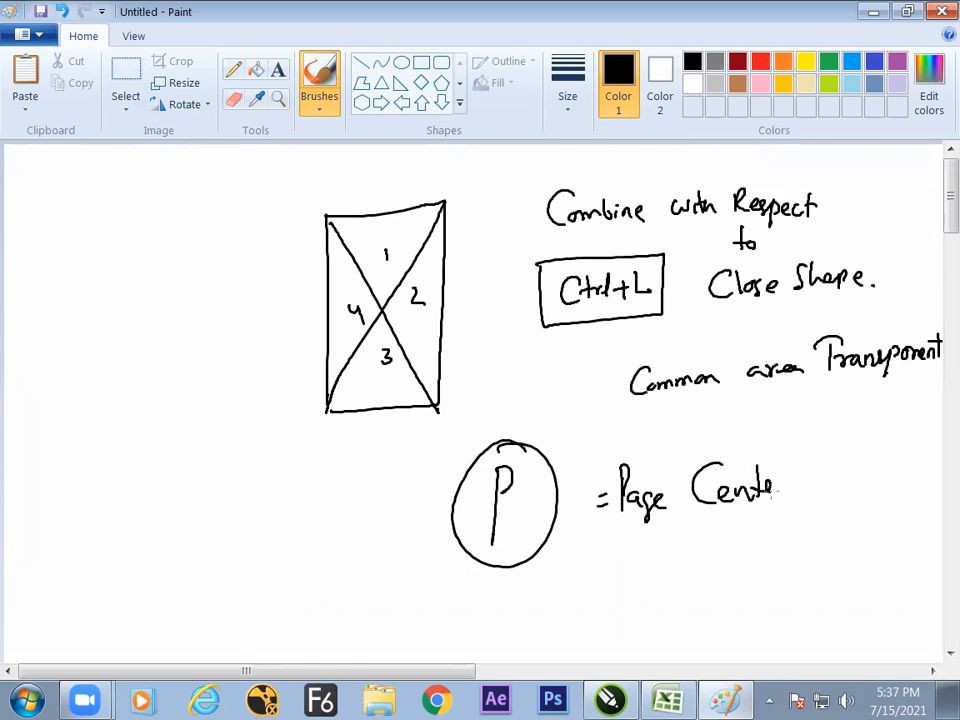
mouse_move(774, 438)
left_mouse_down()
mouse_move(455, 445)
mouse_move(765, 581)
mouse_move(794, 437)
left_mouse_up()
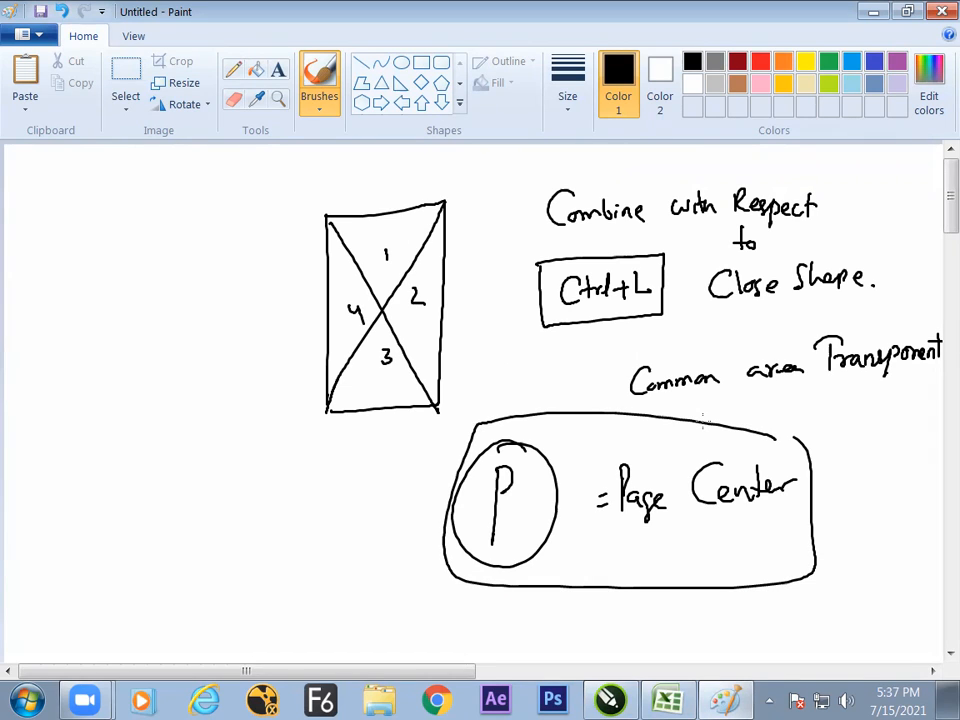
- Switch back to CorelDRAW and centre all three selected shapes on the page
key("alt+Tab")
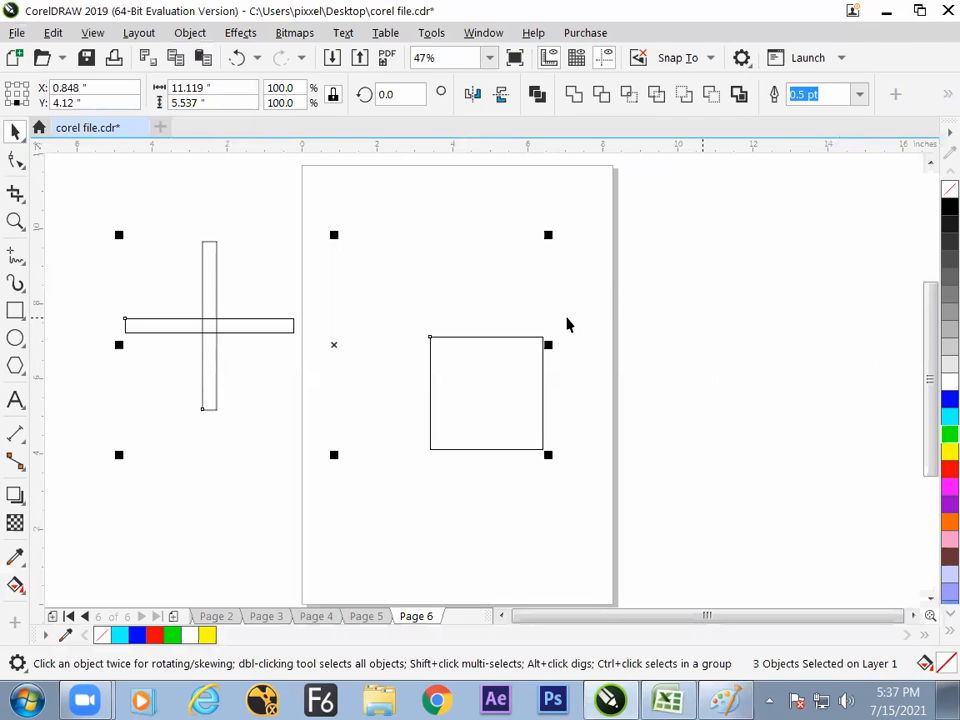
key("p")
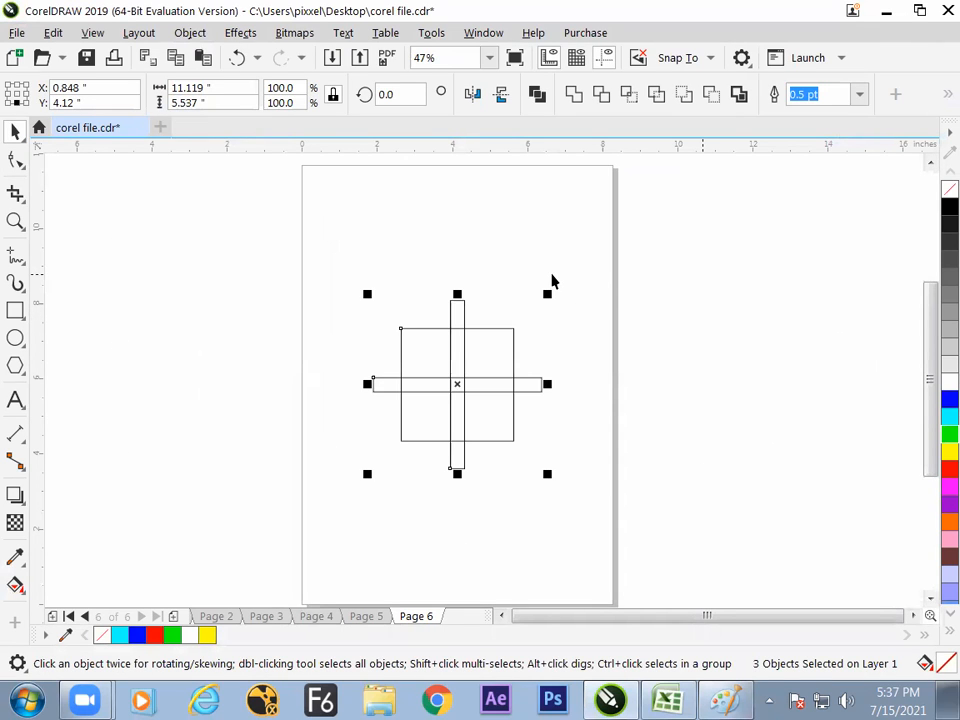
left_click(691, 323)
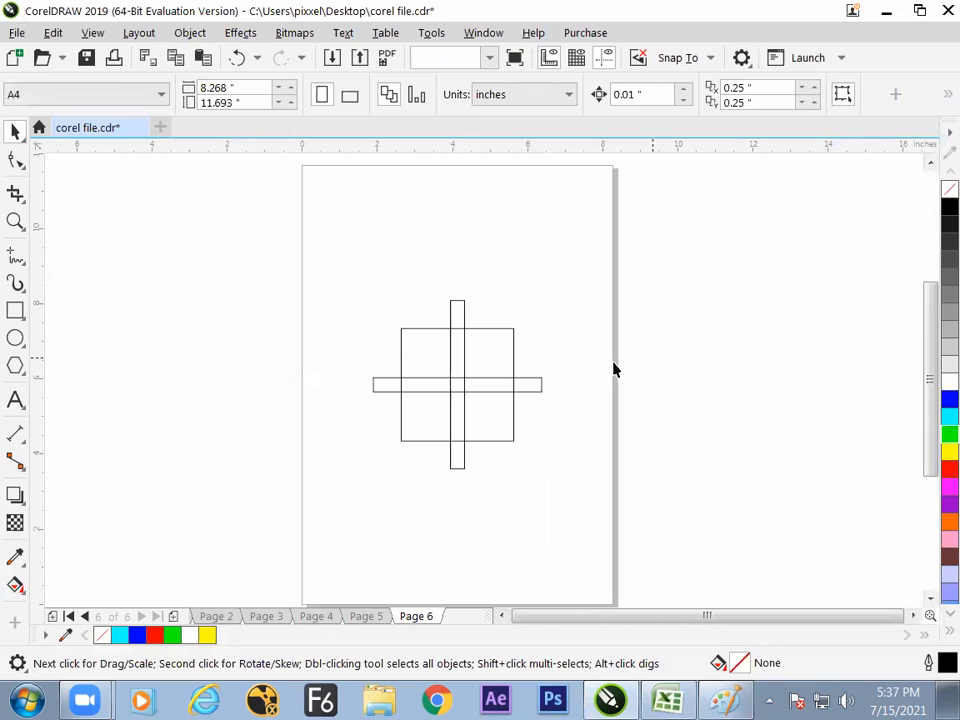
- Weld the two crossed bars into a single cross and select it together with the square
left_click(538, 385)
left_click(462, 309, "shift")
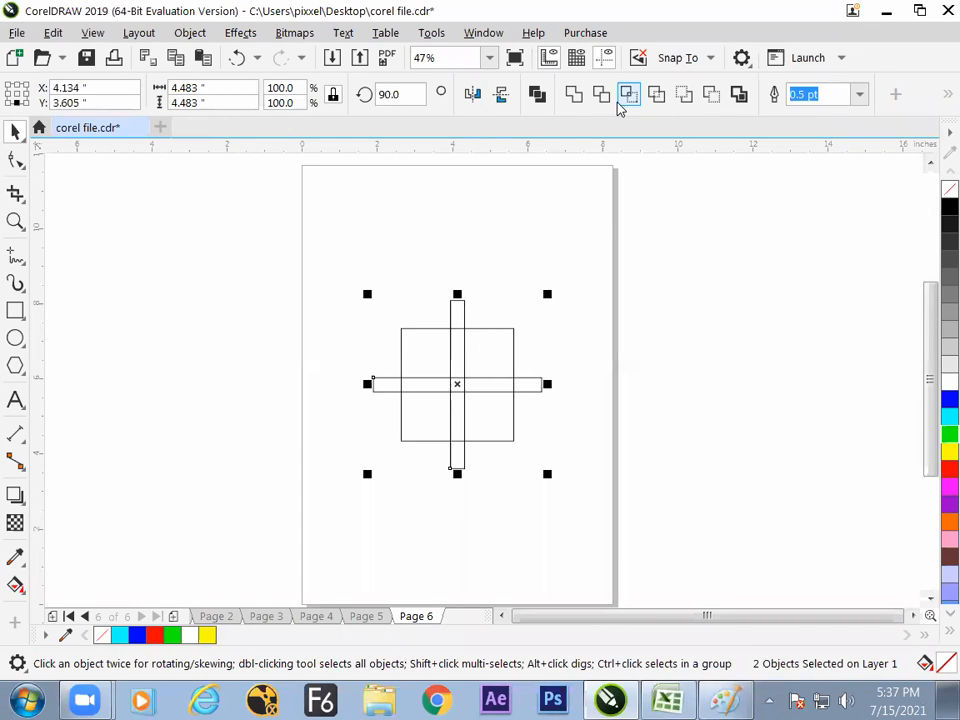
left_click(603, 95)
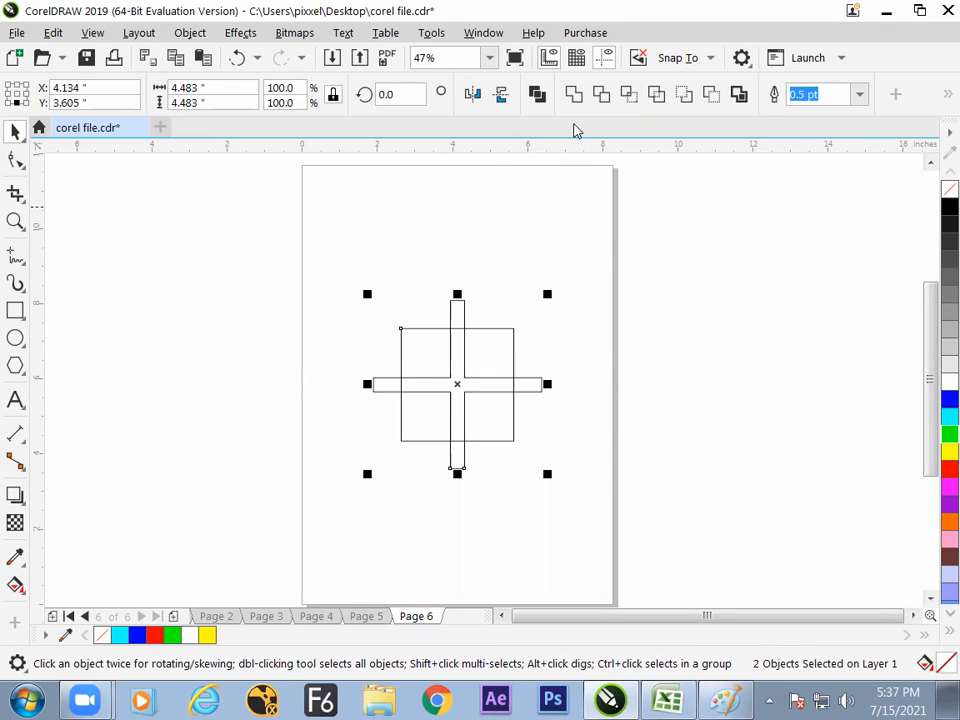
- Trim the square with the cross and delete the cross, leaving four smaller squares
left_click(602, 94)
left_click(559, 251)
left_click_drag(455, 314, 753, 283)
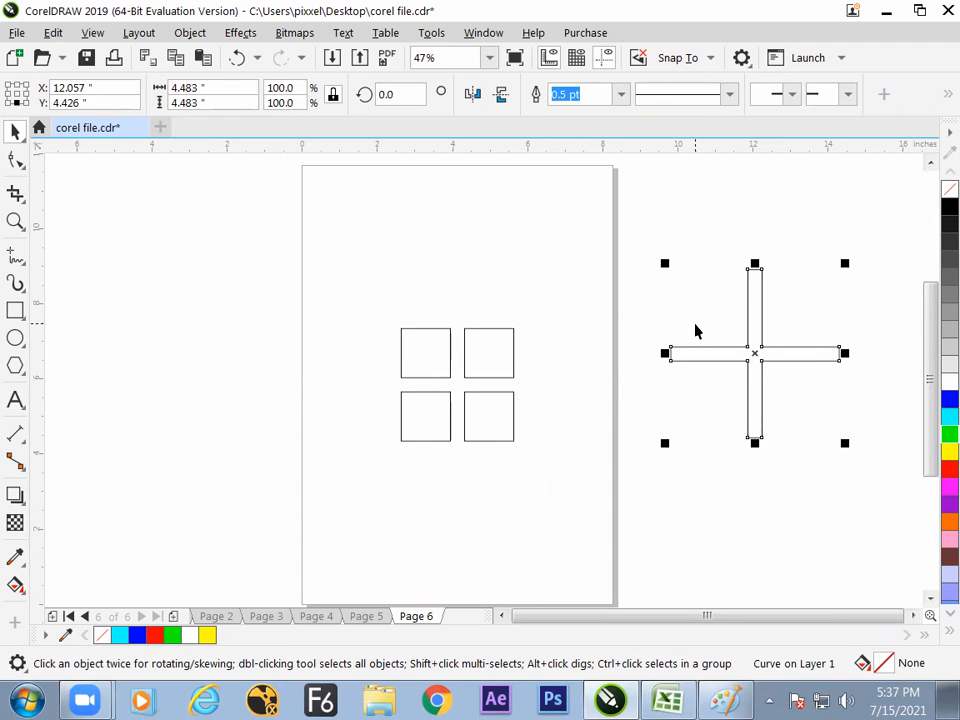
key("Delete")
left_click_drag(512, 362, 463, 282)
key("ctrl+z")
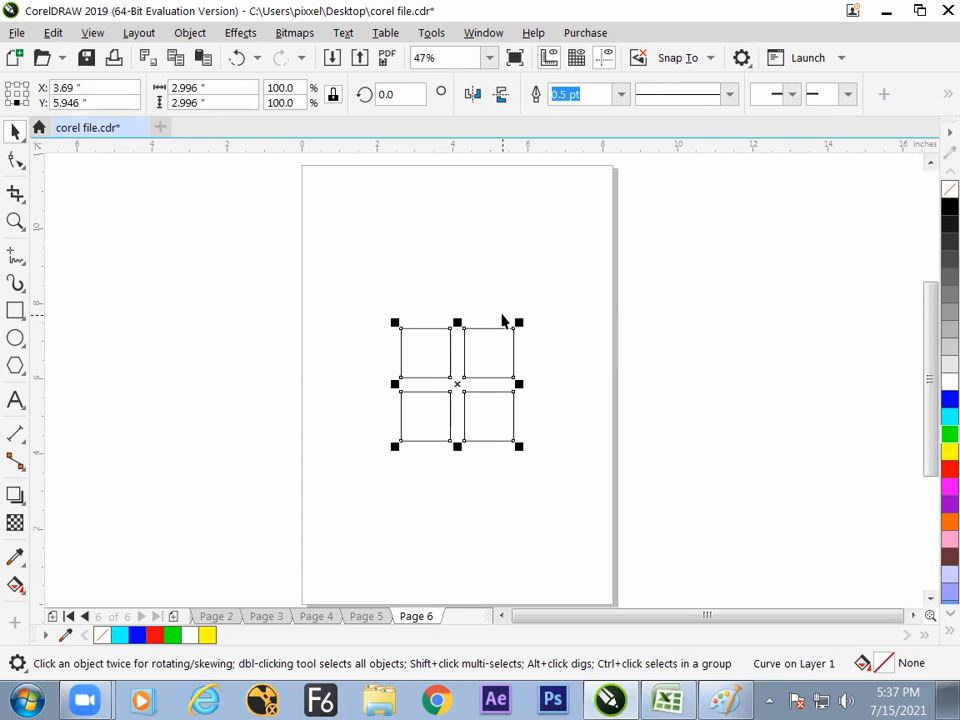
- Draw a square about 1.82 inches wide outside the page and centre it on the four-square shape
left_click(13, 314)
left_click_drag(134, 304, 202, 371)
key("space")
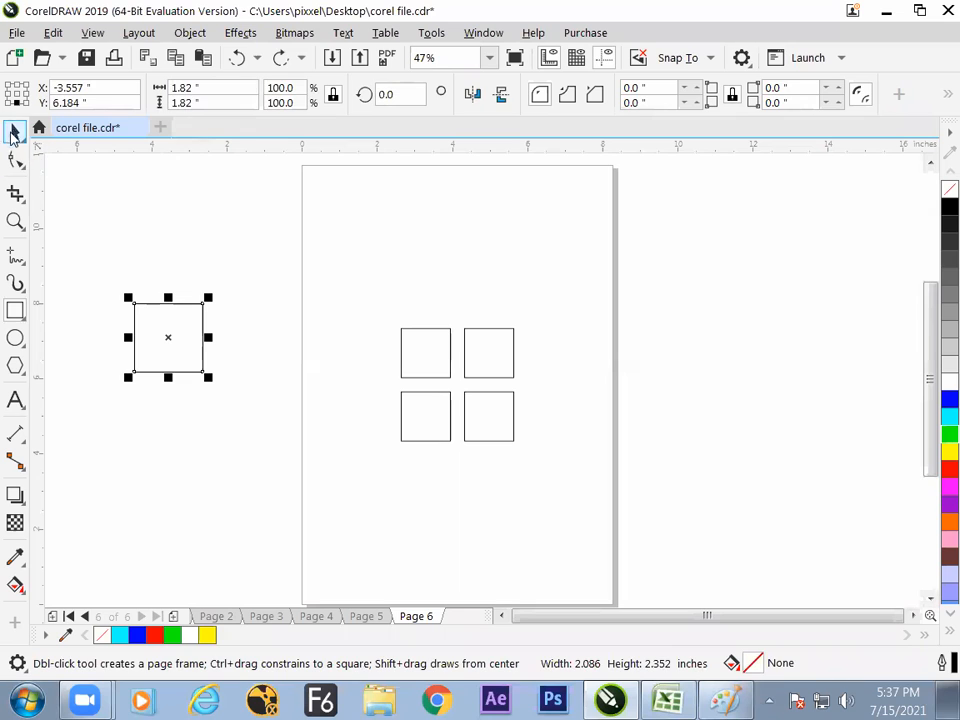
left_click(407, 365, "shift")
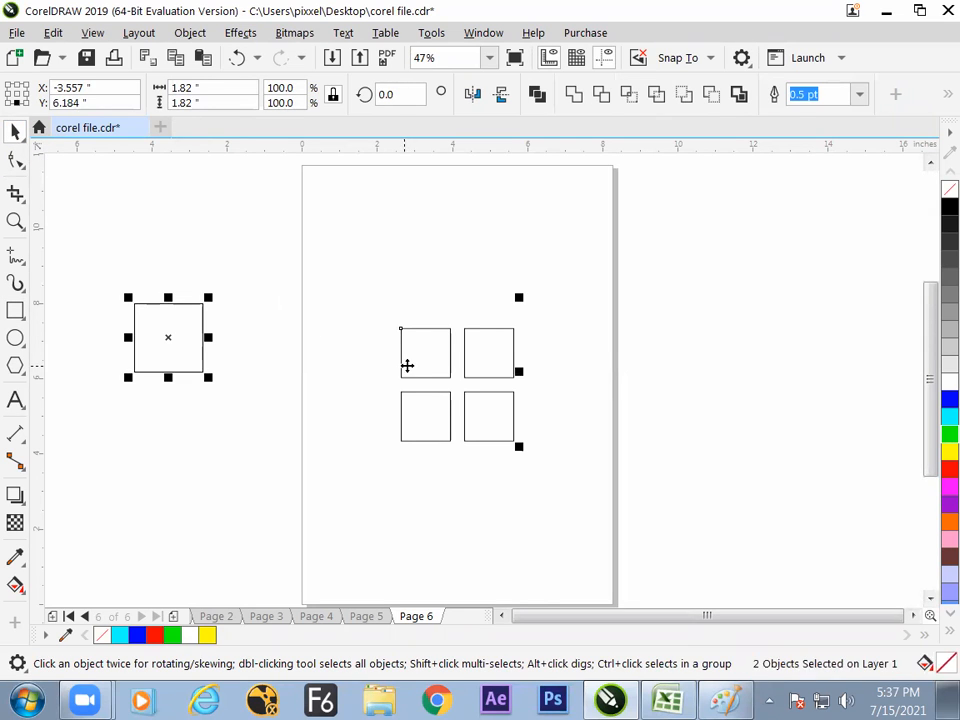
key("c")
key("e")
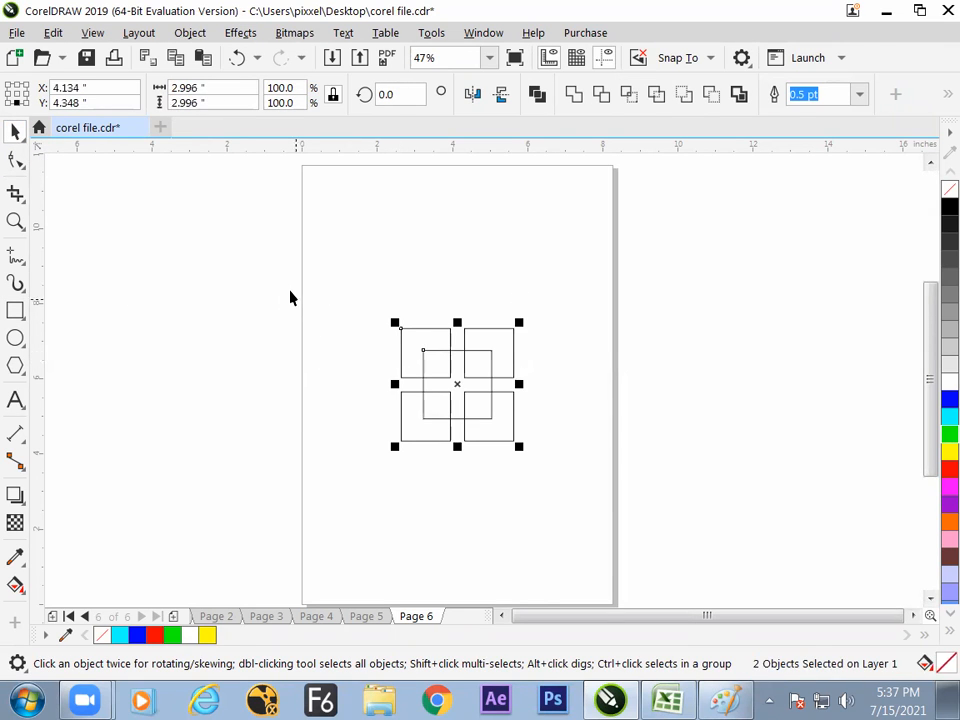
left_click(364, 375)
- Place a duplicate of the centred square outside the page, to the right of the four-square shape
left_click(486, 364)
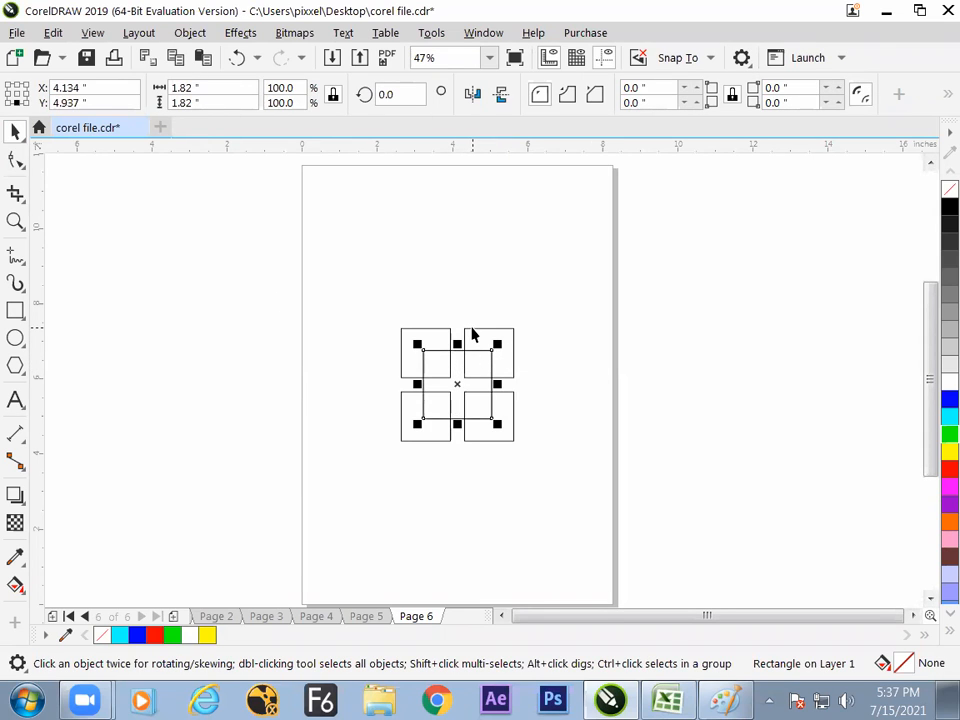
left_click_drag(459, 385, 668, 355)
right_click(668, 355)
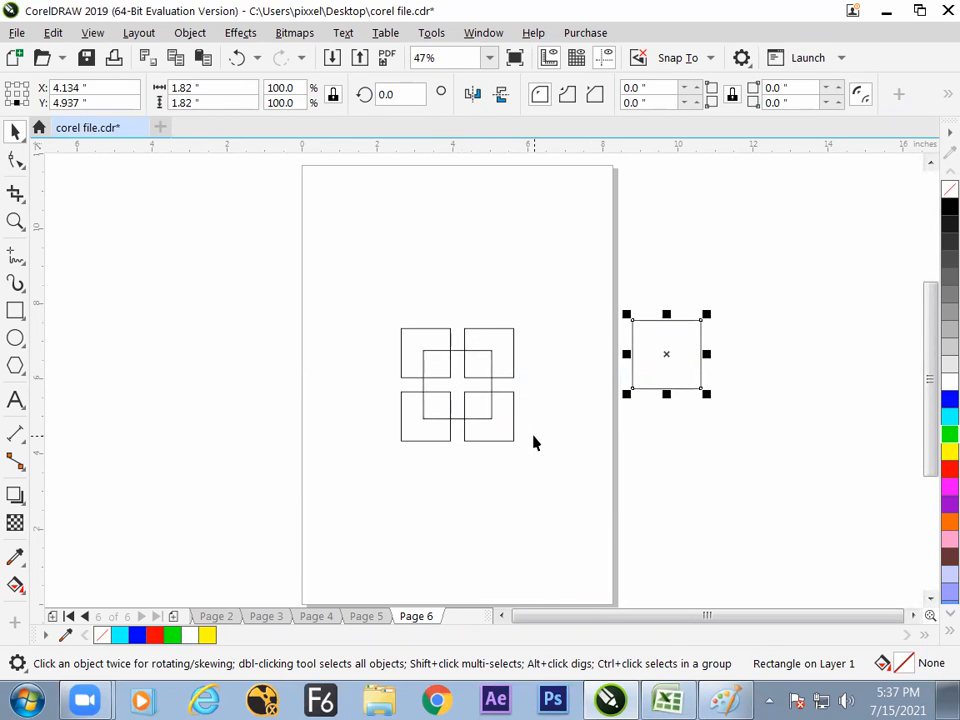
- Trim the four-square shape with the centred square and move that square off the page below its duplicate
left_click(492, 364)
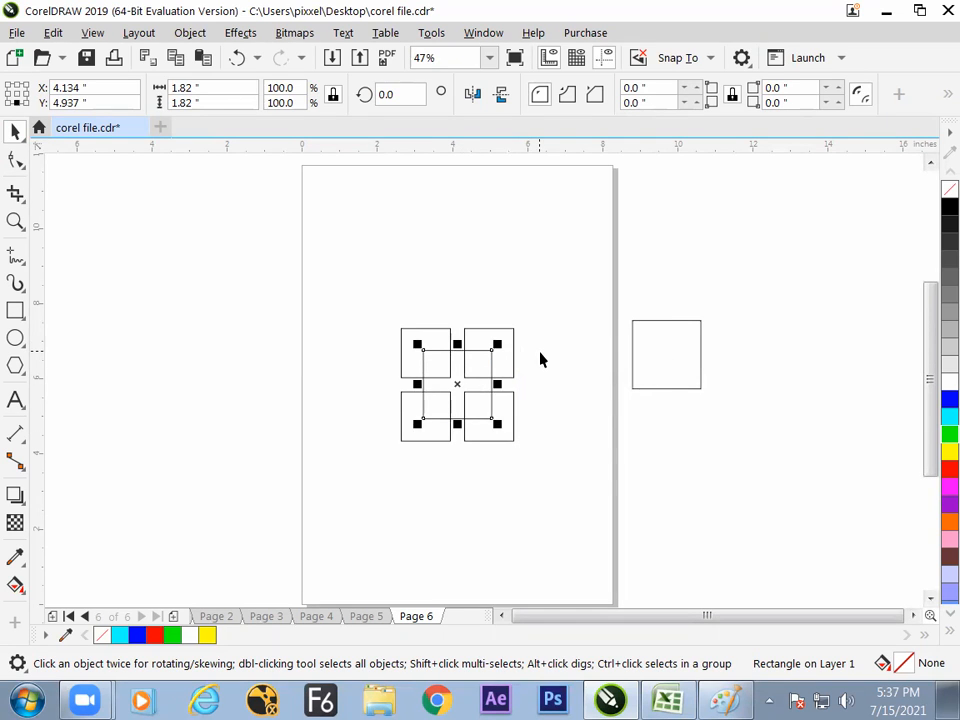
left_click(539, 352)
left_click_drag(536, 315, 360, 465)
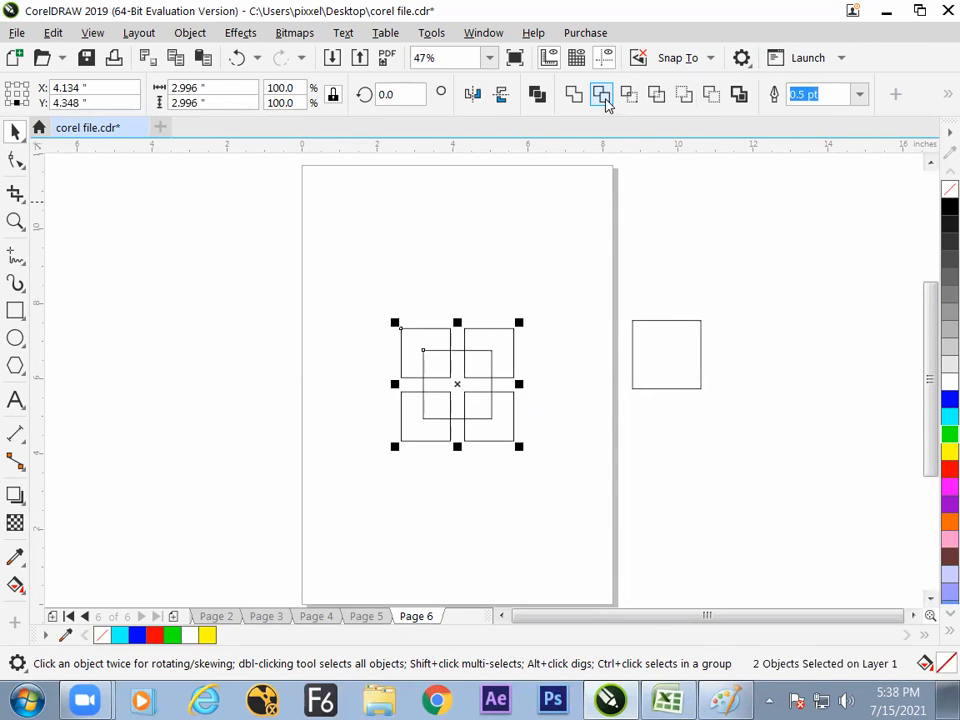
left_click(606, 98)
left_click(543, 285)
left_click_drag(492, 382, 728, 487)
left_click(458, 514)
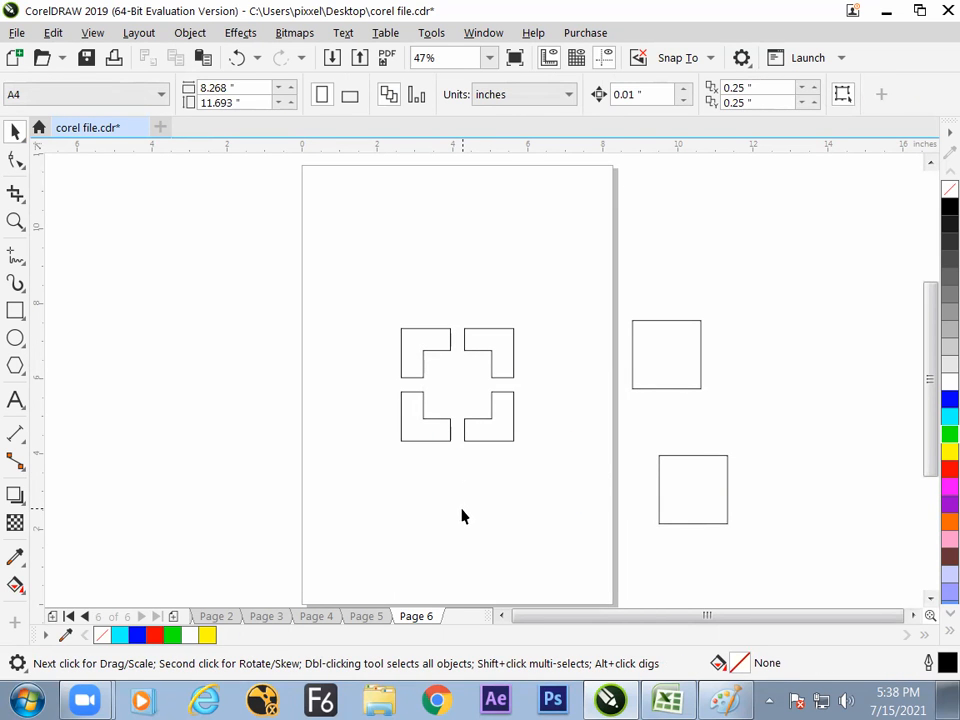
- Shrink the upper spare square to about 1.09 inches and delete the lower spare square
left_click(678, 360)
left_click_drag(701, 319, 688, 330)
left_click(725, 348)
left_click(696, 478)
left_click(696, 483)
- Centre the small square horizontally and vertically inside the four corner pieces
key("ctrl+a")
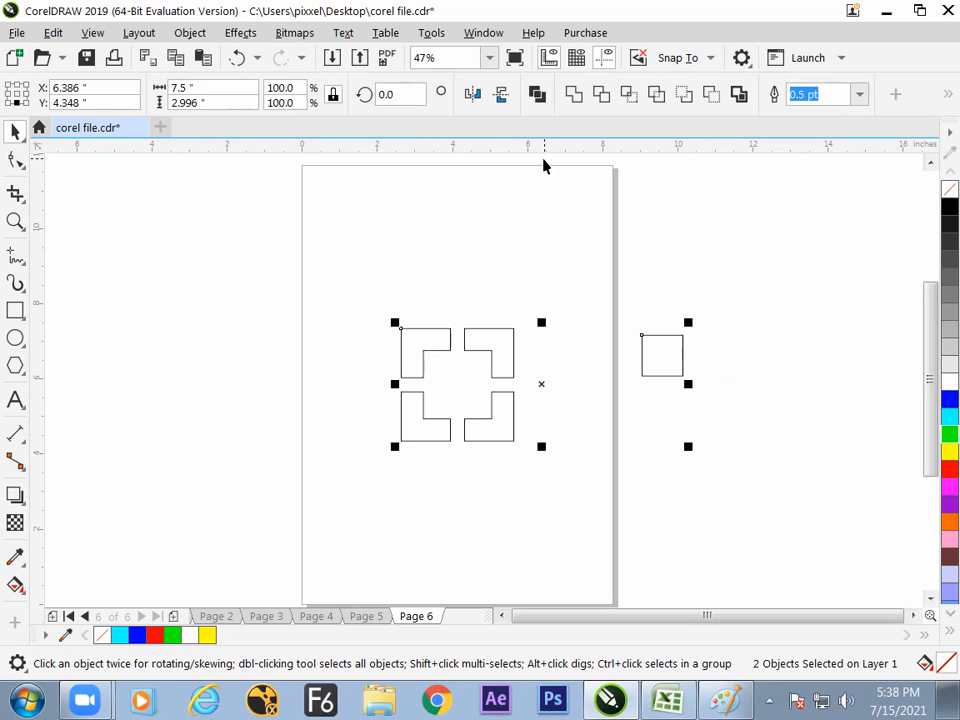
key("c")
key("e")
left_click(751, 362)
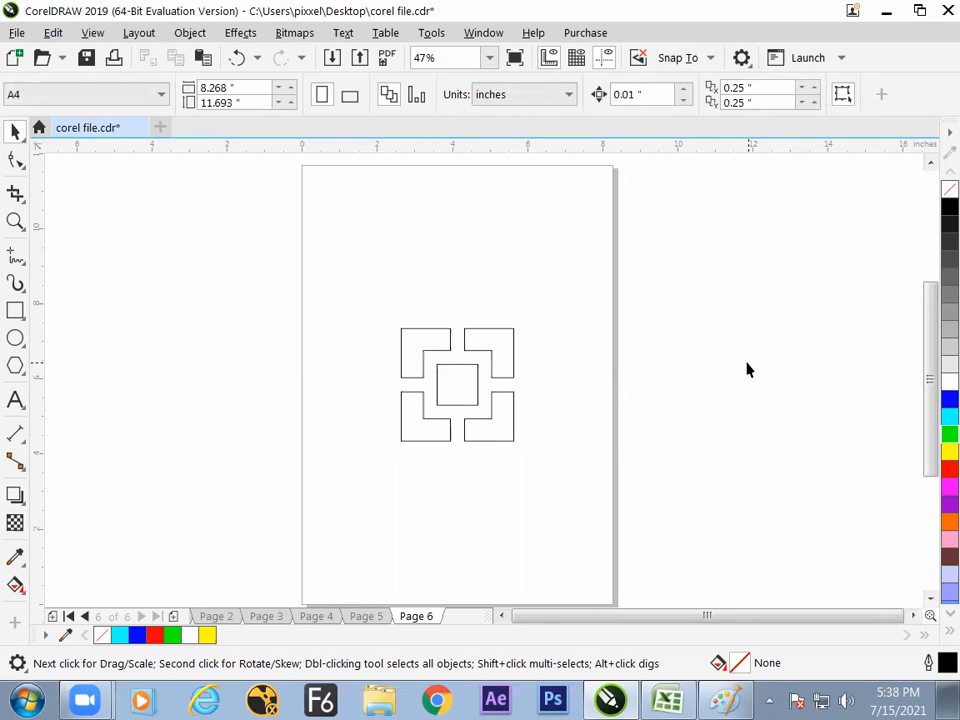
- Fill the four corner pieces with blue and the small centre square with red
left_click(516, 352)
left_click(949, 399)
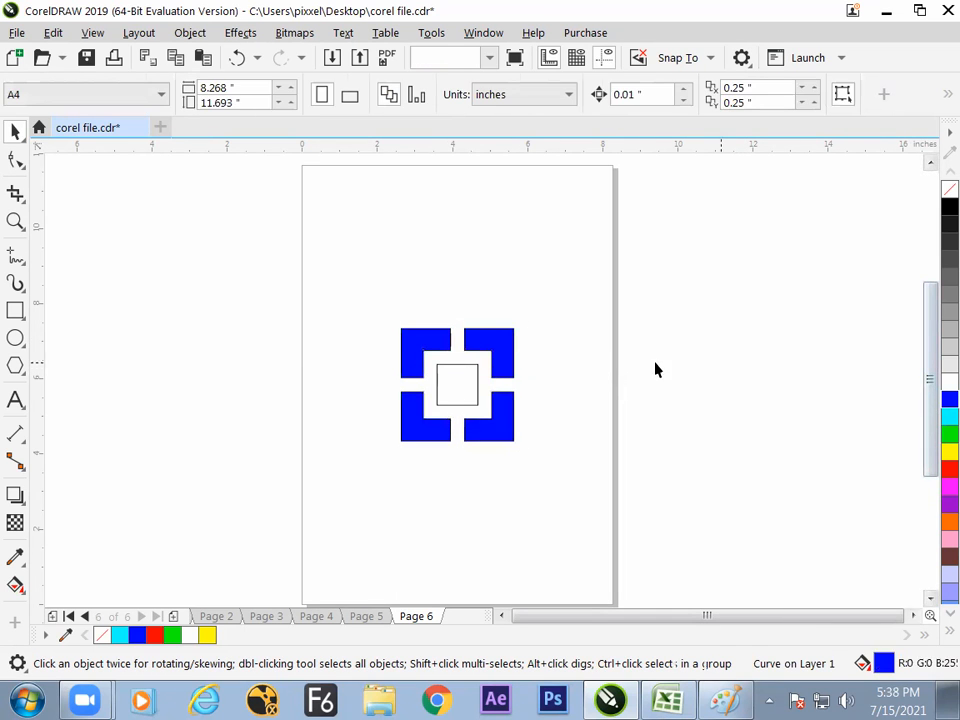
left_click(477, 386)
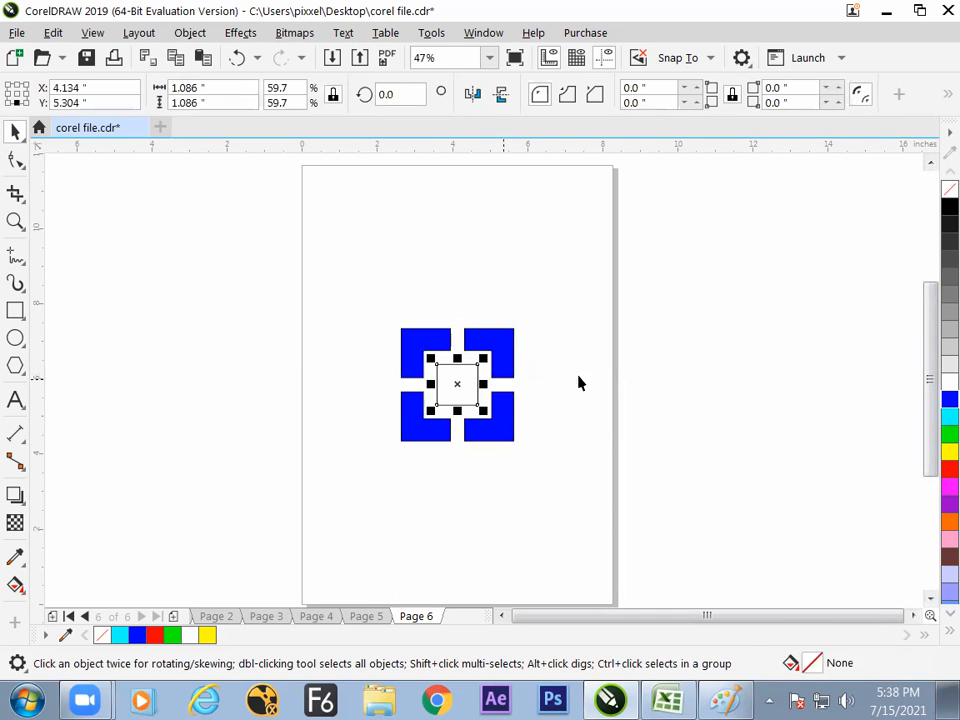
left_click(936, 472)
left_click(704, 400)
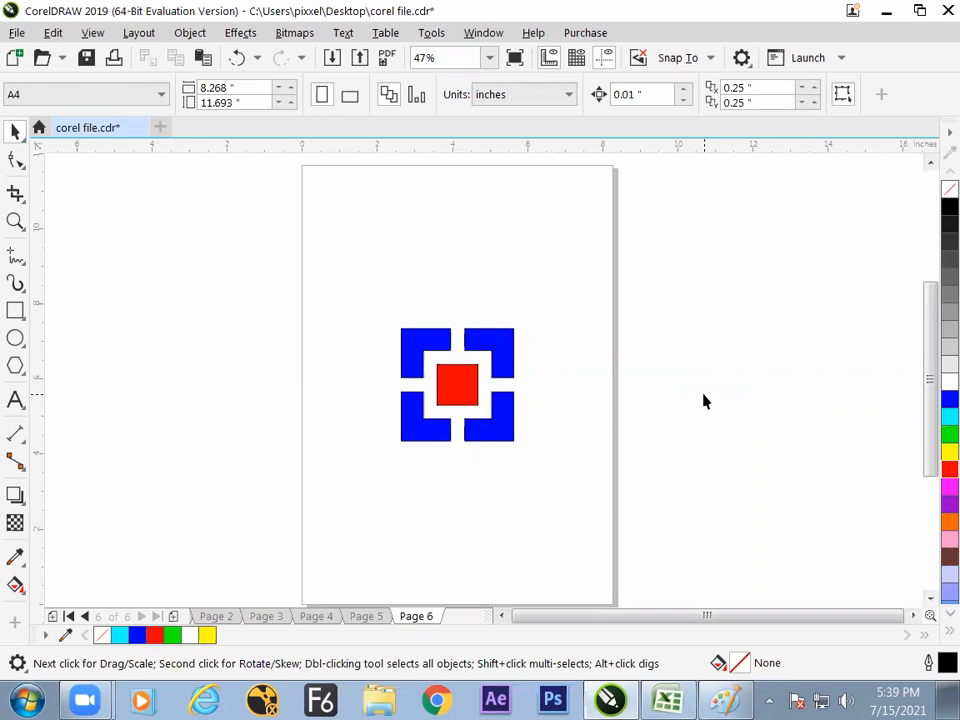
- Add Page 7, review the drawings on Pages 4, 5 and 6, and return to Page 7
left_click(173, 617)
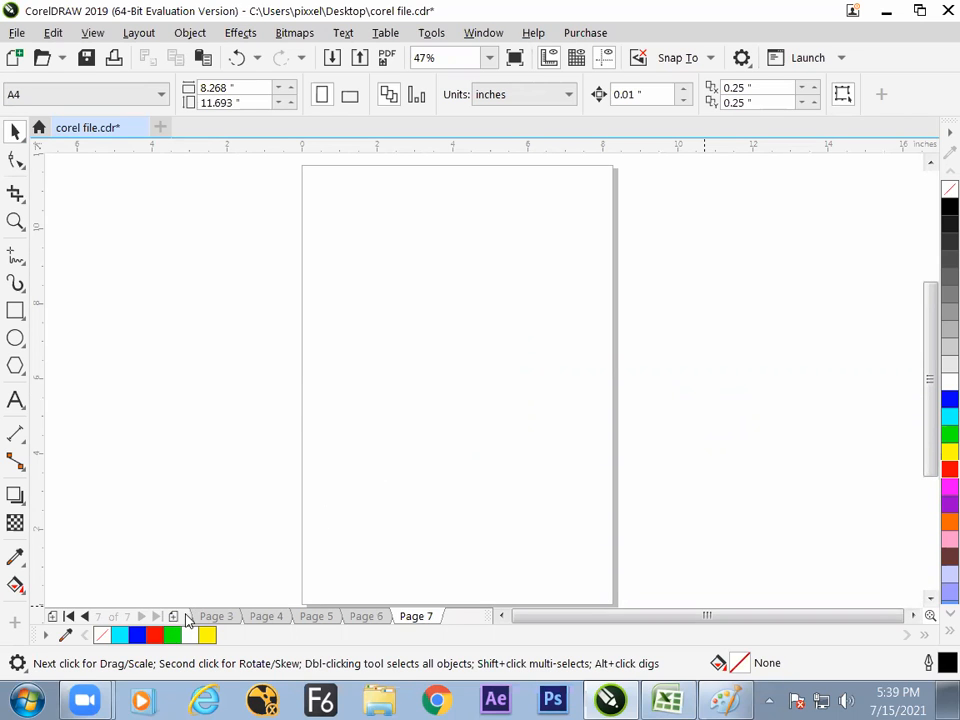
left_click(256, 617)
left_click(316, 617)
left_click(366, 617)
left_click(416, 617)
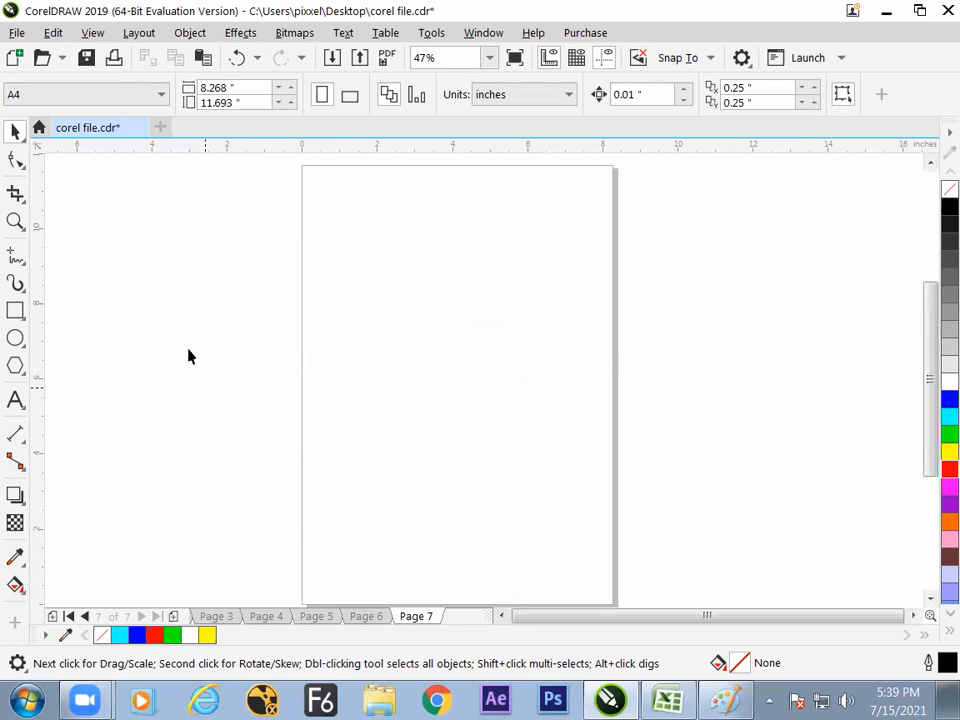
left_click(16, 312)
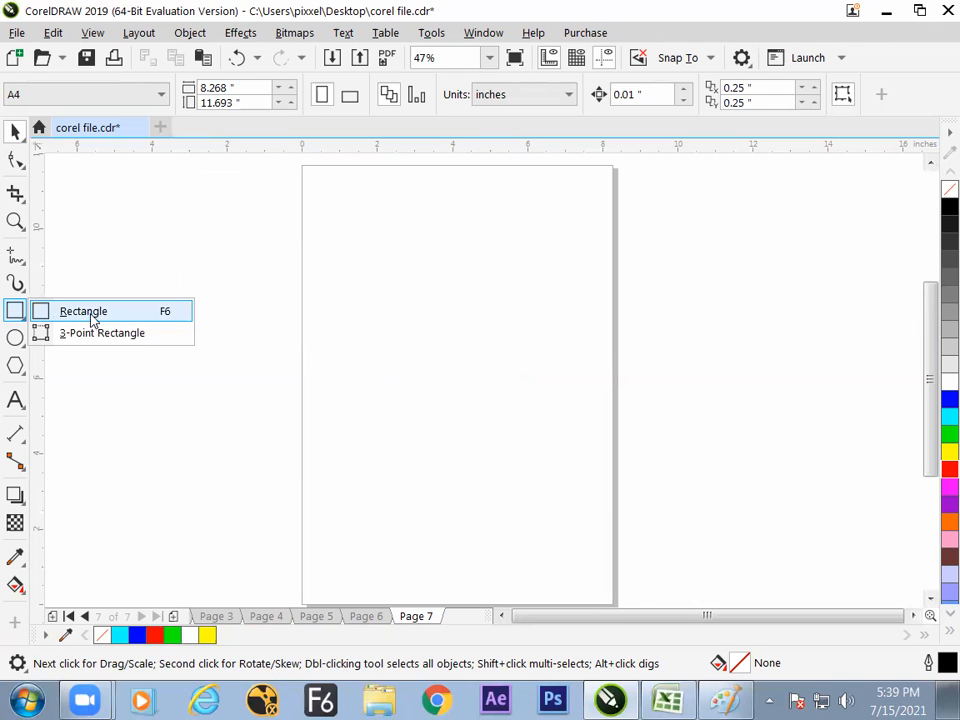
left_click(91, 317)
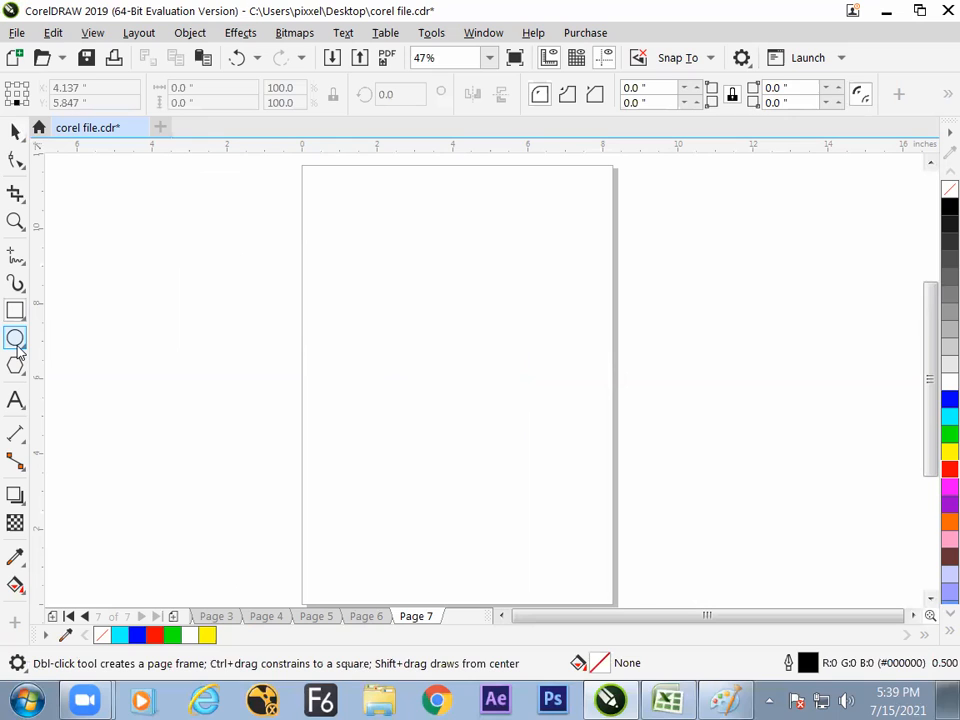
left_click(17, 313)
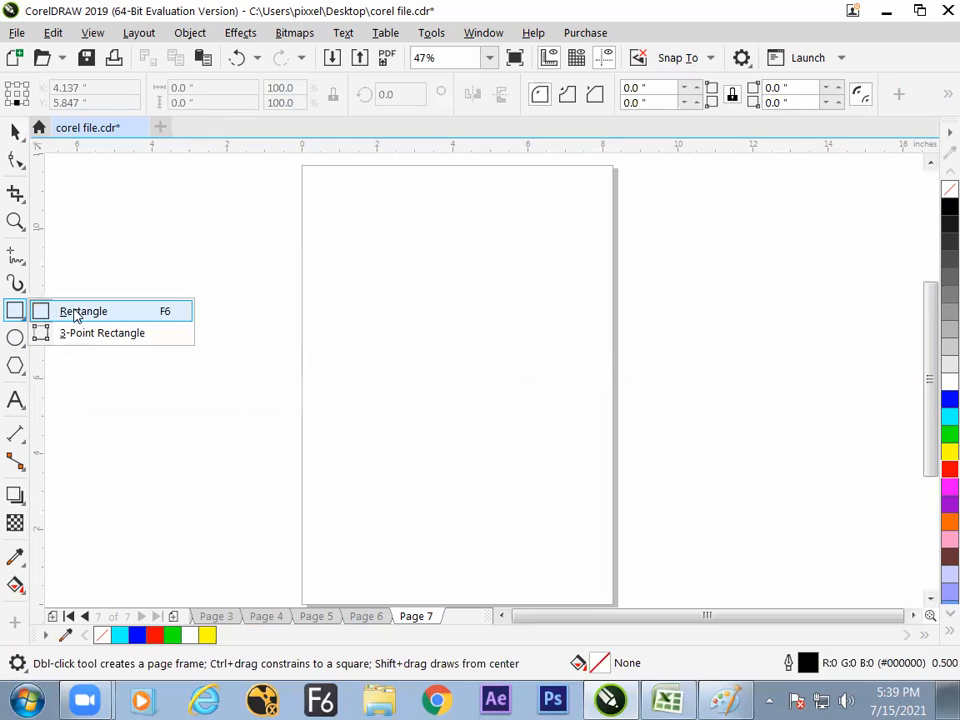
left_click(77, 314)
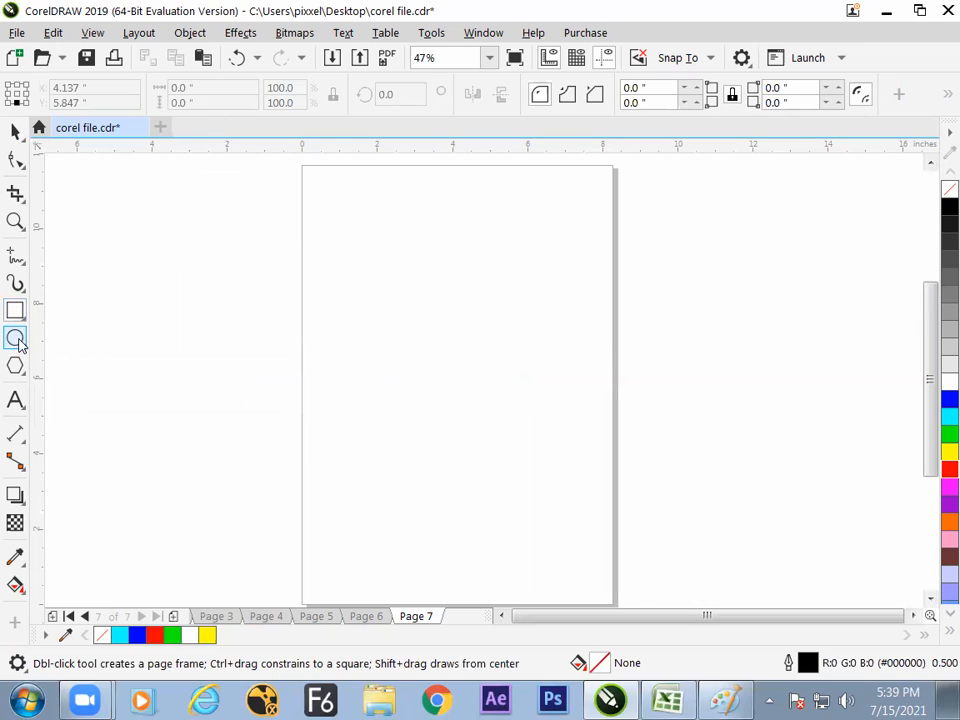
left_click(16, 311)
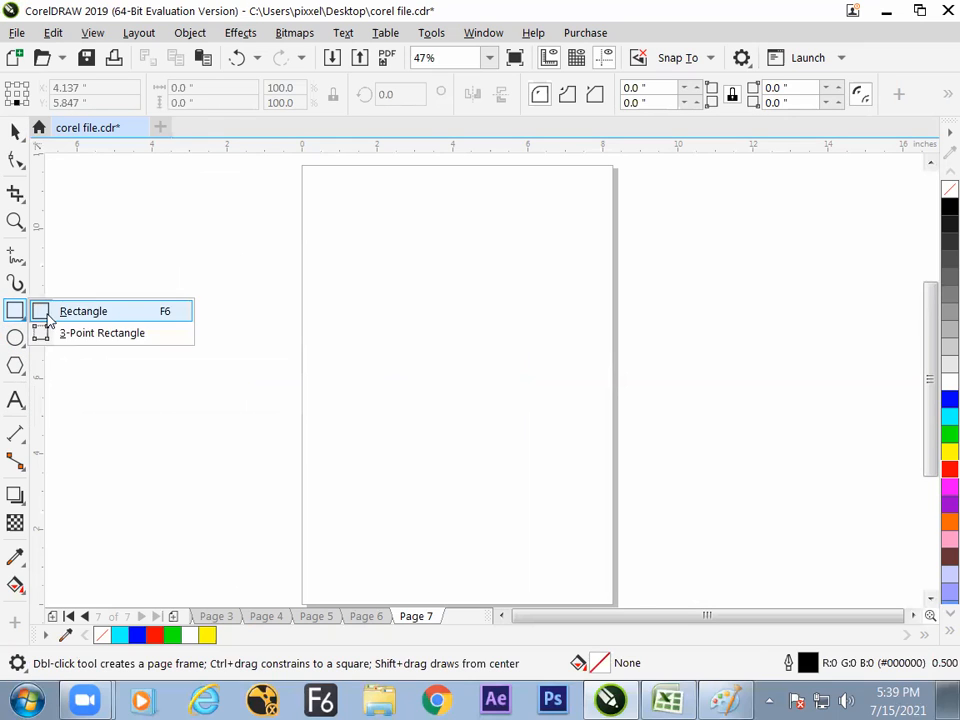
left_click(60, 312)
mouse_move(343, 236)
left_mouse_down()
mouse_move(401, 306)
mouse_move(433, 320)
left_mouse_up()
left_click_drag(479, 258, 553, 341)
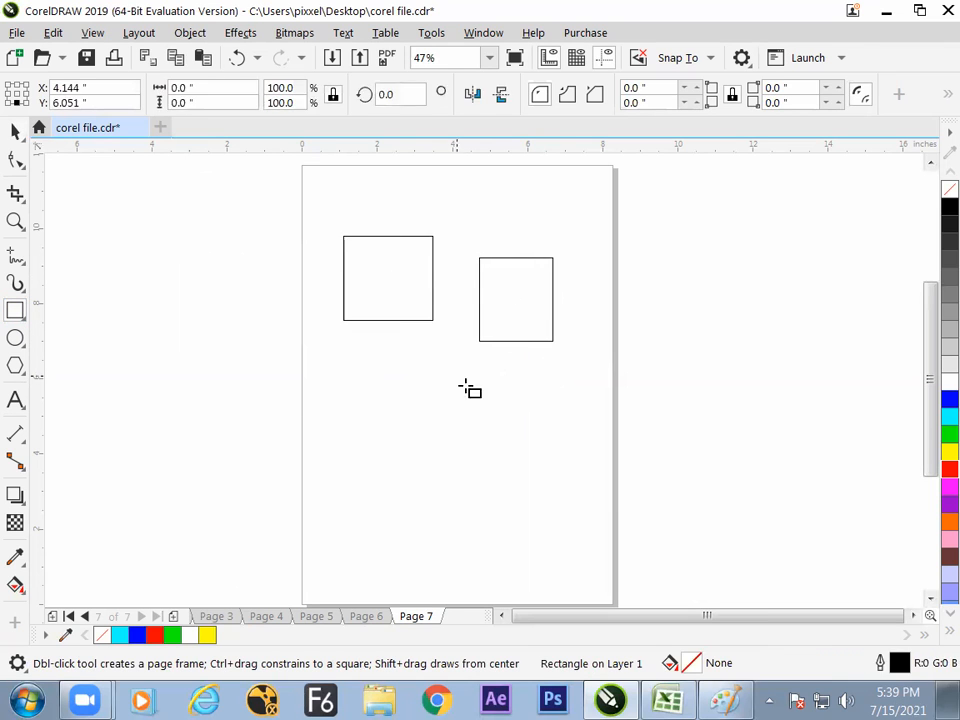
left_click_drag(457, 377, 514, 428)
left_click(15, 131)
mouse_move(246, 195)
left_mouse_down()
mouse_move(321, 255)
mouse_move(598, 352)
left_mouse_up()
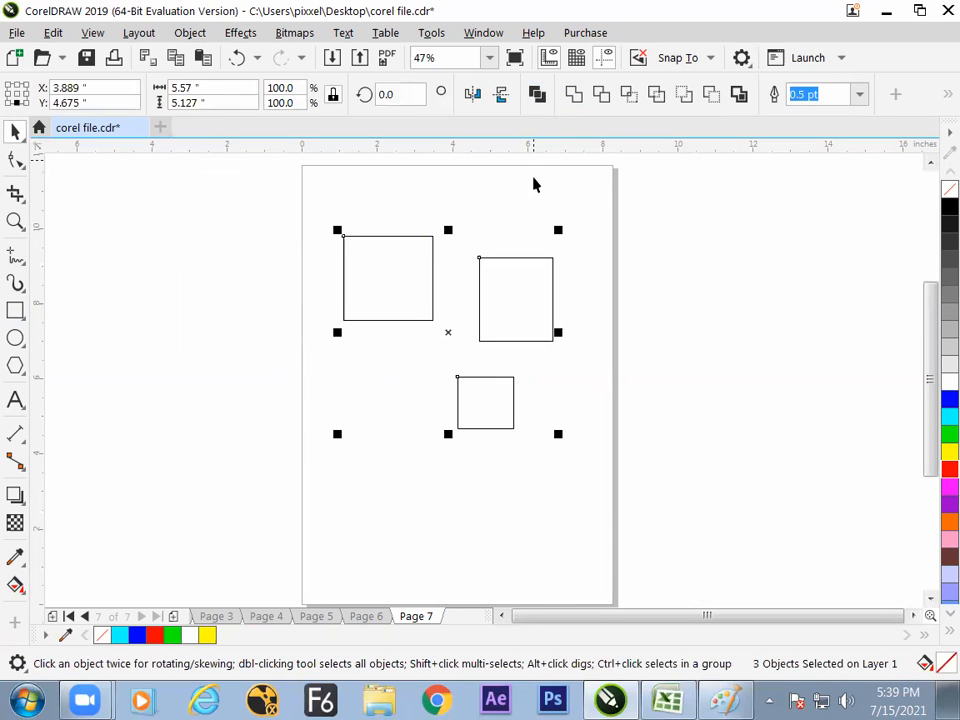
left_click(400, 233)
left_click_drag(522, 385, 600, 484)
key("Delete")
- Draw a horizontal bar about 5.44 by 0.8 inches on Page 7 and add a copy rotated 90 degrees
left_click(15, 311)
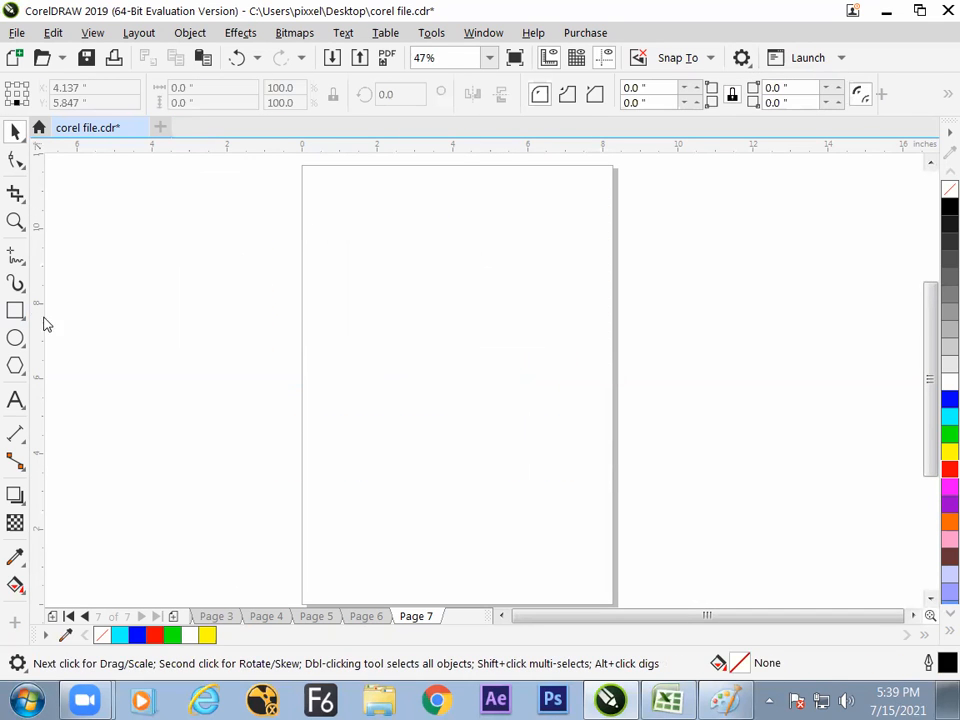
left_click_drag(345, 315, 549, 344)
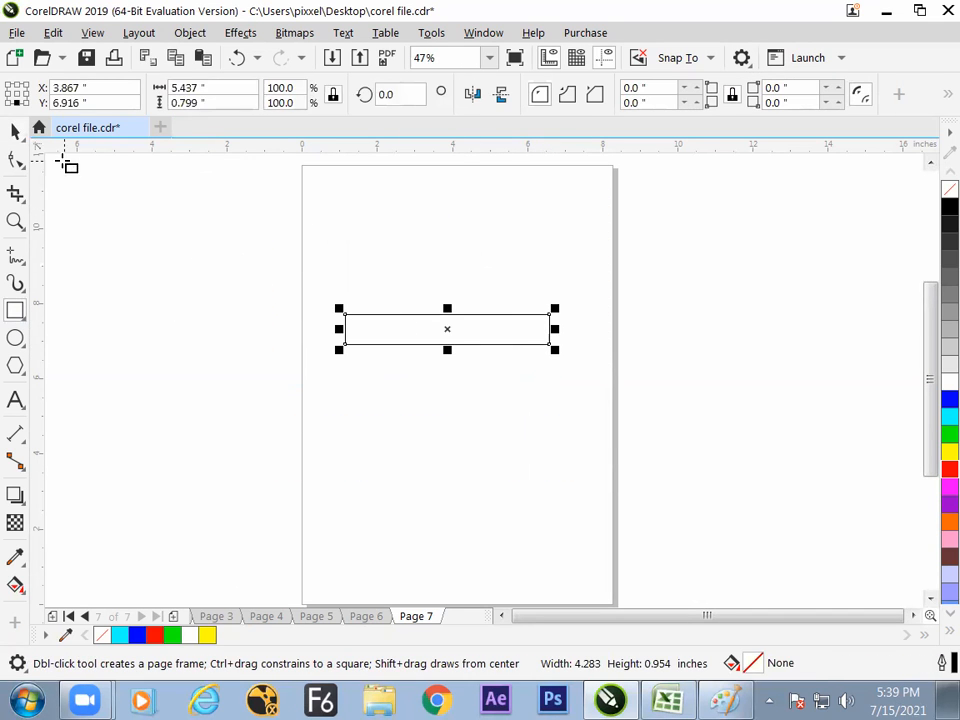
left_click(15, 131)
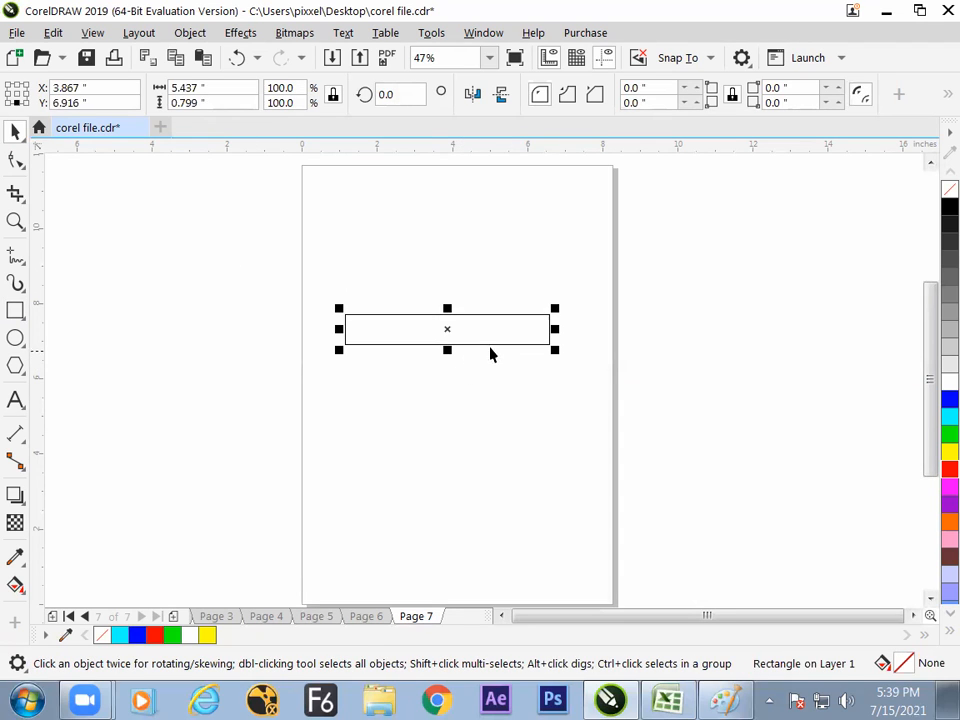
double_click(392, 94)
type("90")
key("Return")
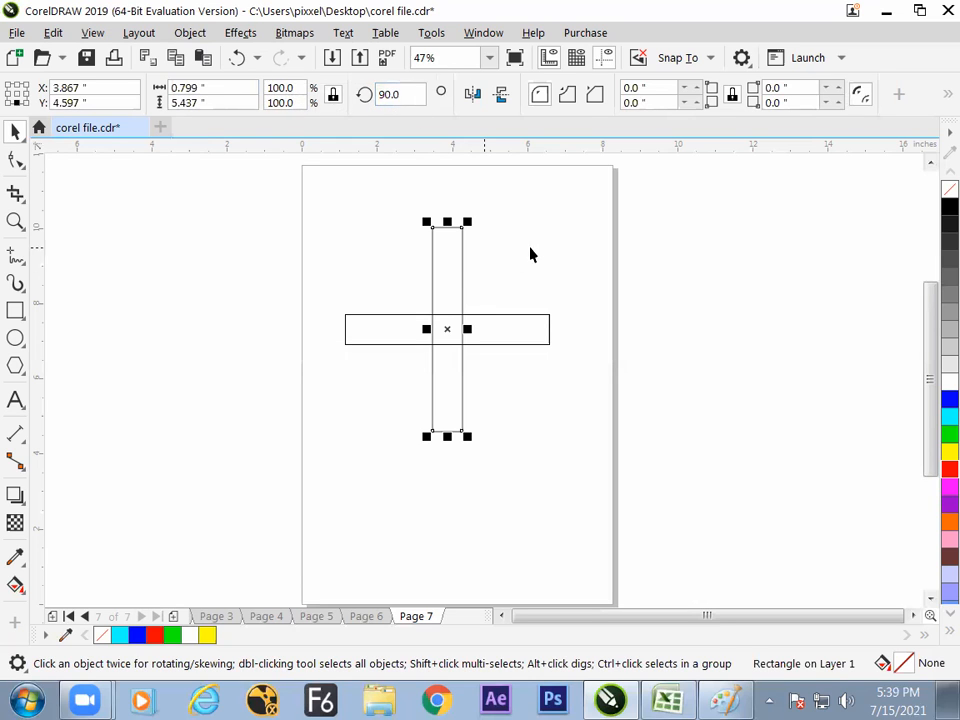
- Fill both crossed bars with black and add copies of them rotated 45 degrees to form an eight-armed star
left_click(311, 181)
left_click_drag(311, 181, 613, 510)
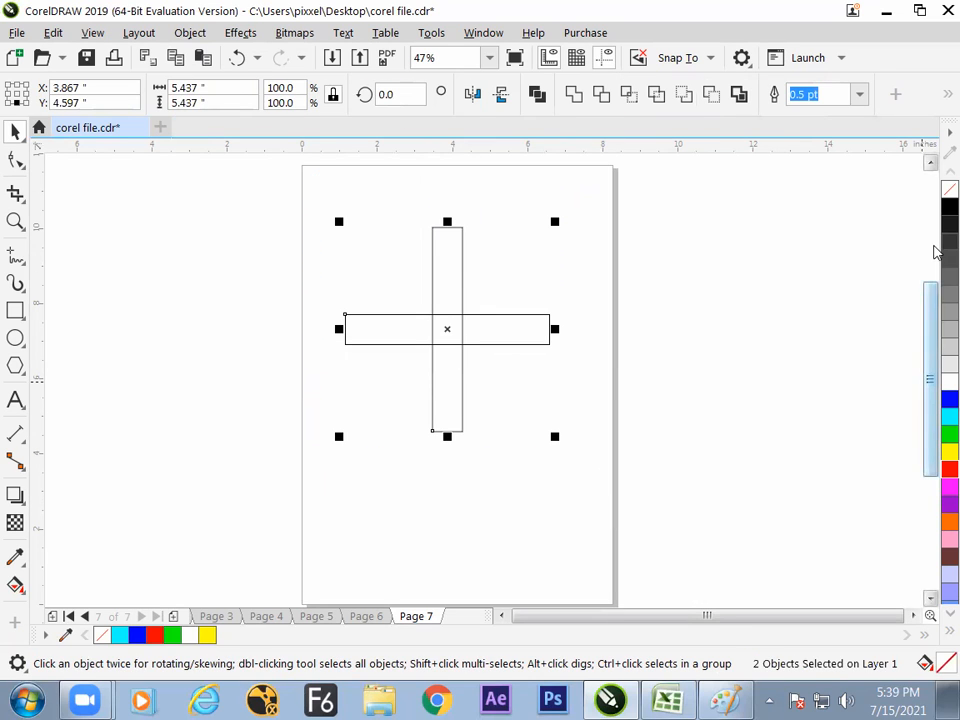
left_click(949, 207)
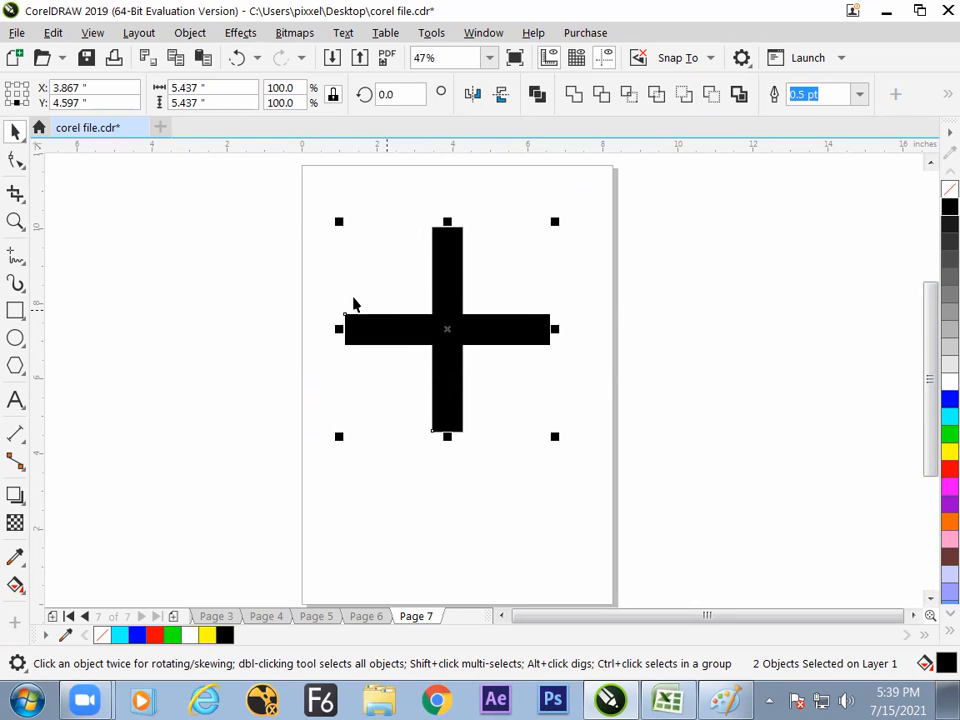
left_click(398, 94)
type("45")
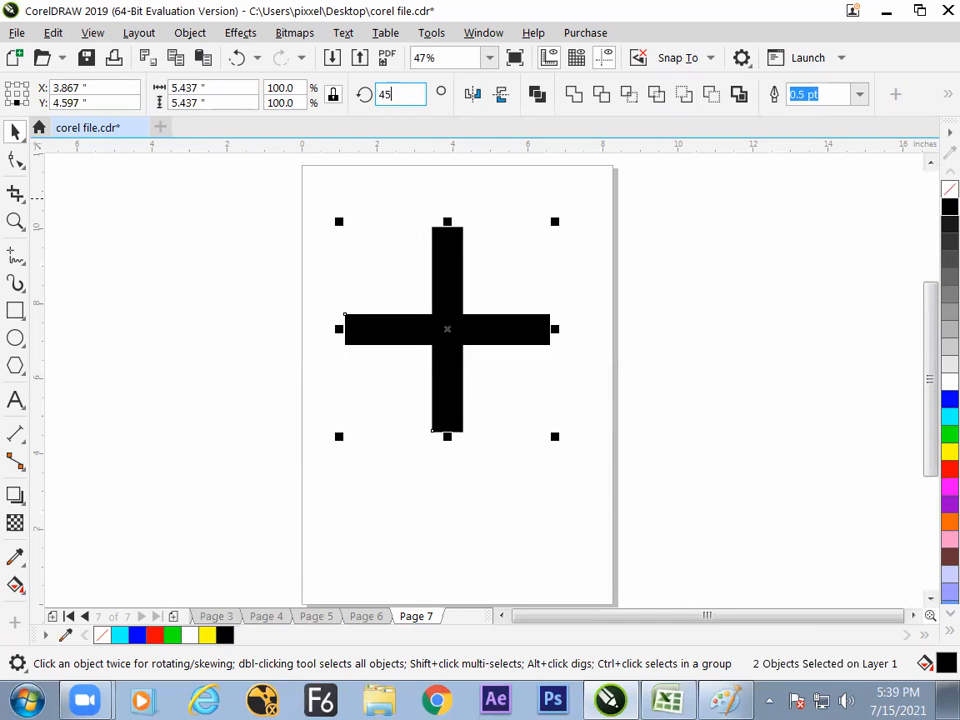
key("Return")
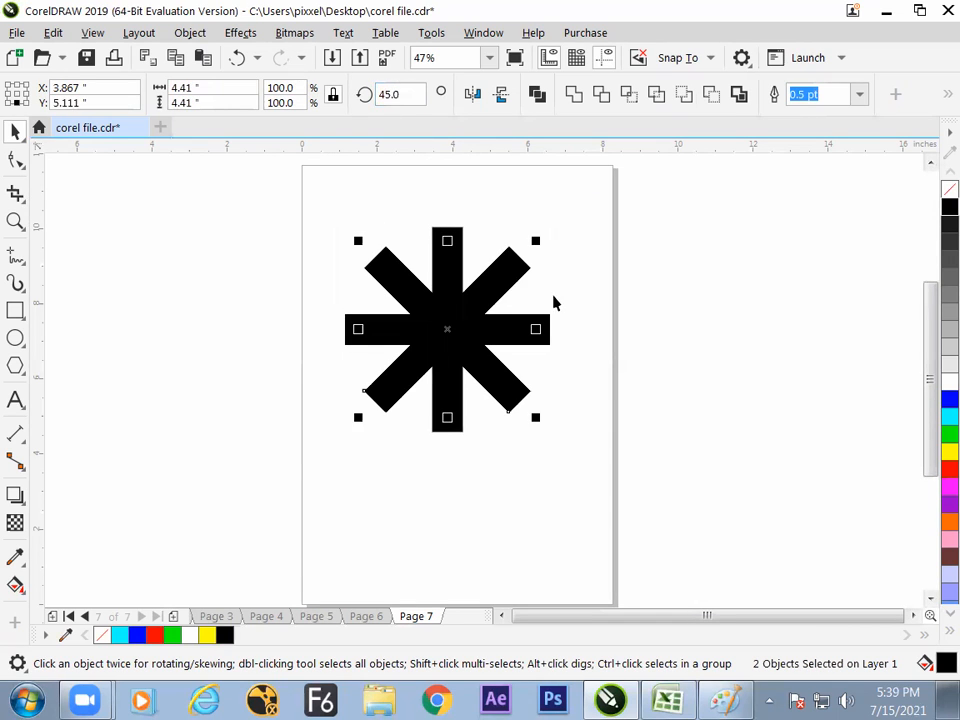
- Place a duplicate of all four bars beside the page and give the duplicate a white outline
left_click(585, 336)
left_click_drag(291, 180, 628, 510)
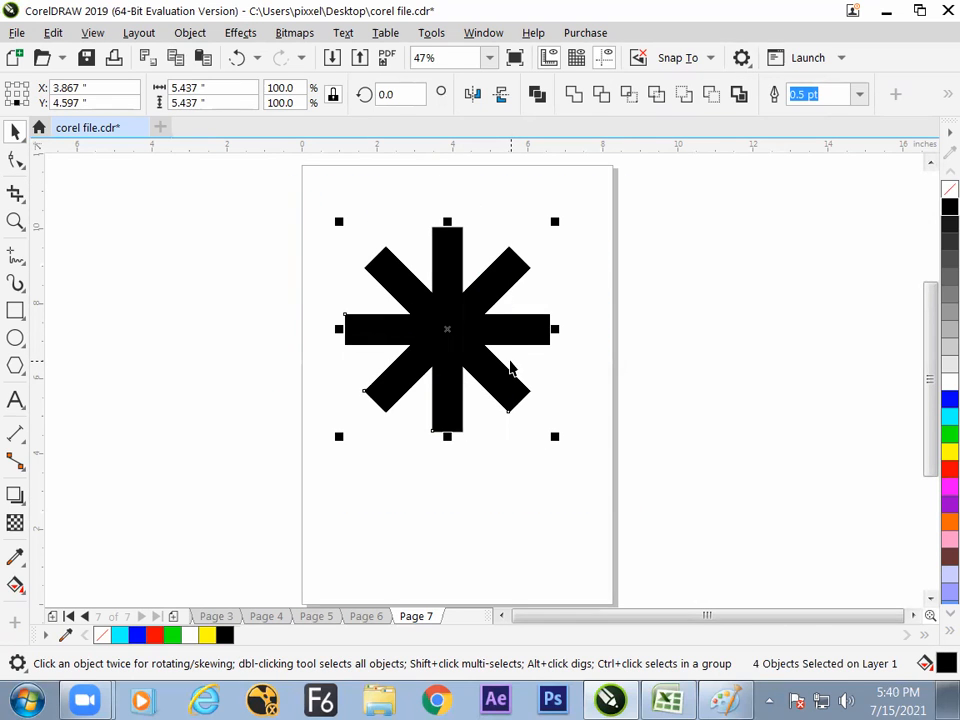
left_click_drag(307, 193, 557, 470)
left_click_drag(450, 320, 203, 307)
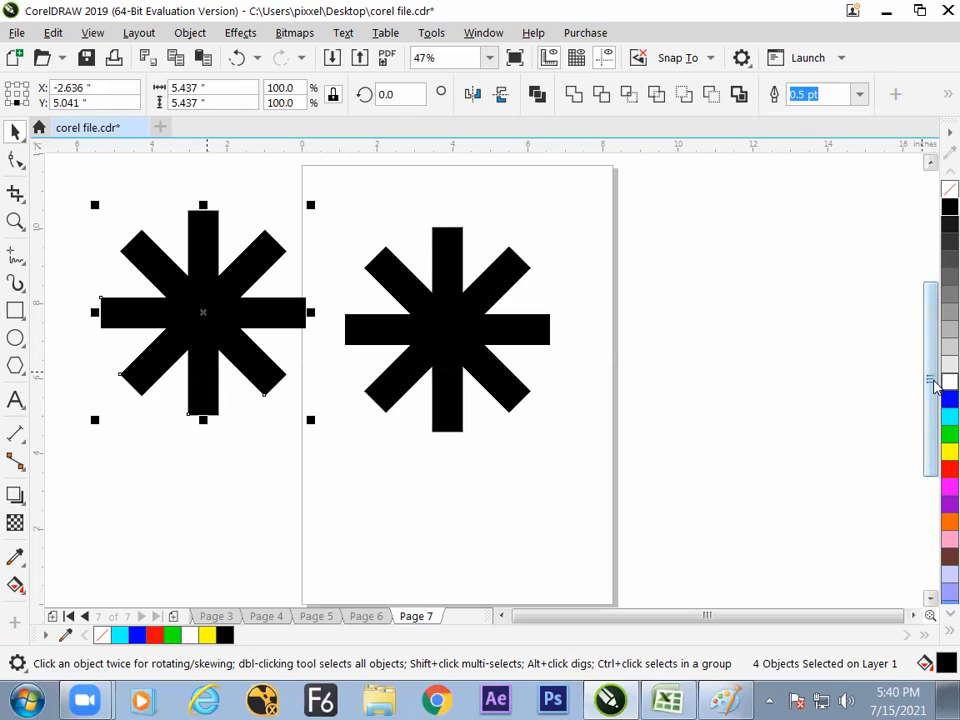
right_click(946, 382)
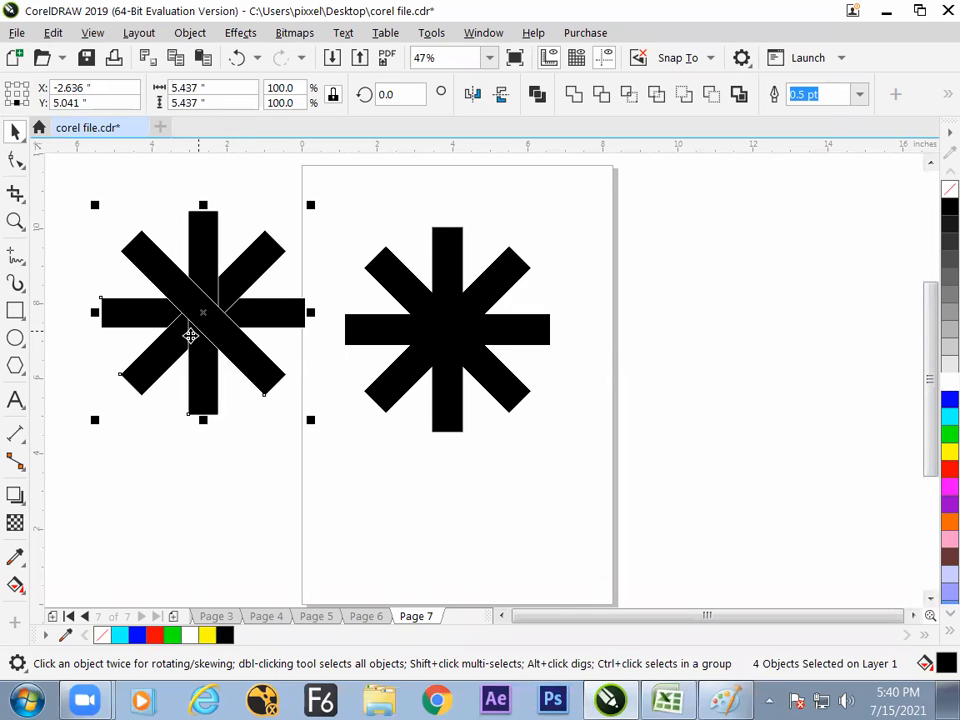
- Combine the four black bars of the star on the page into one object
left_click_drag(628, 242, 332, 448)
left_click_drag(686, 234, 406, 429)
left_click_drag(683, 203, 328, 470)
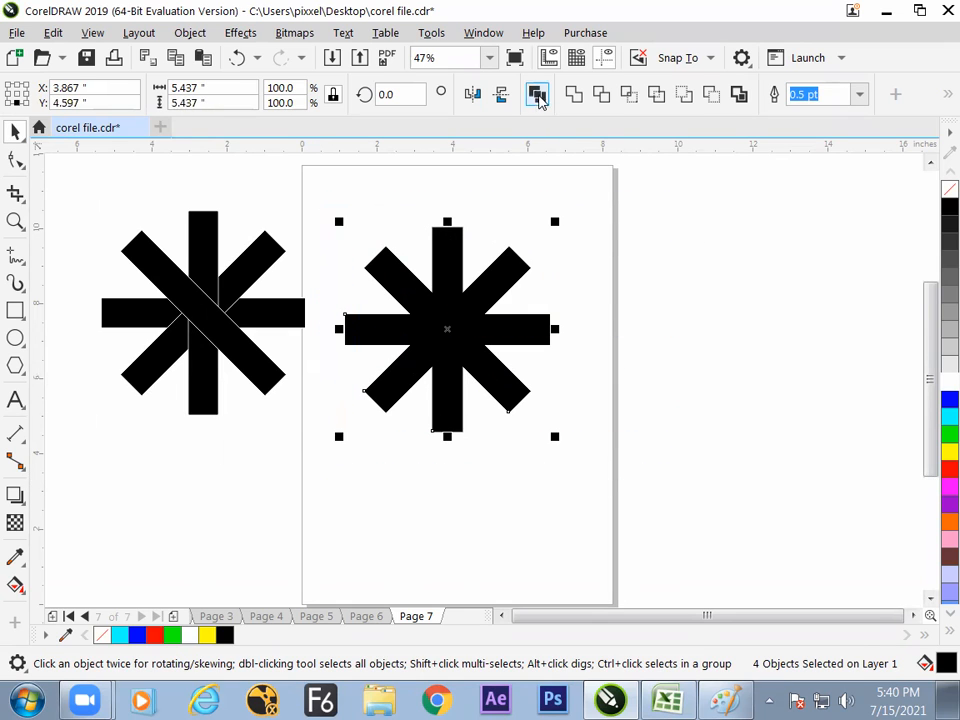
left_click(537, 94)
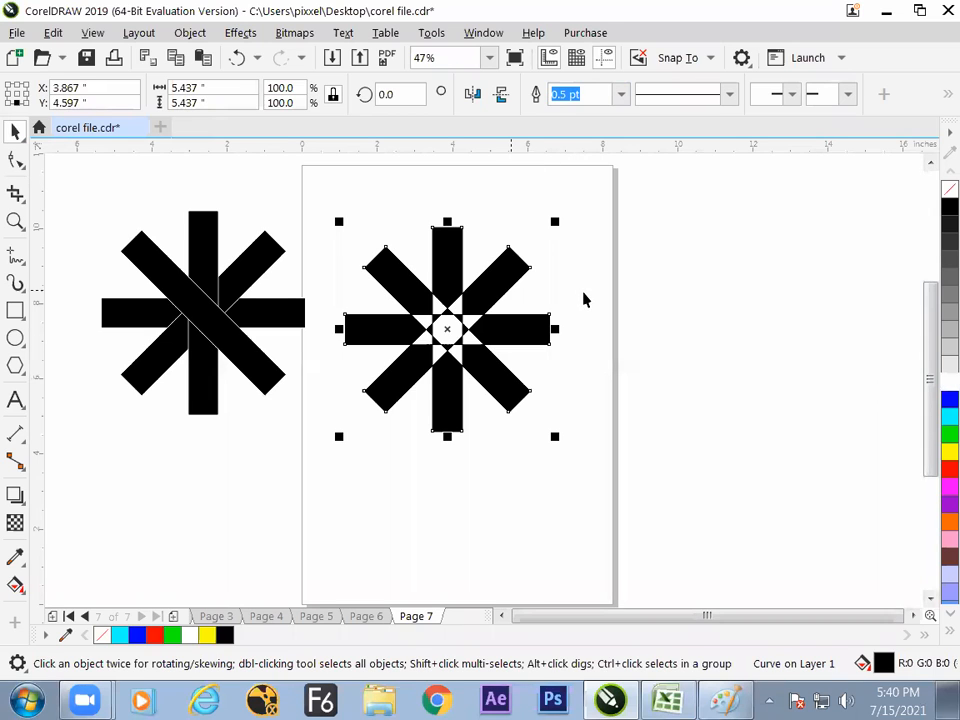
left_click(611, 311)
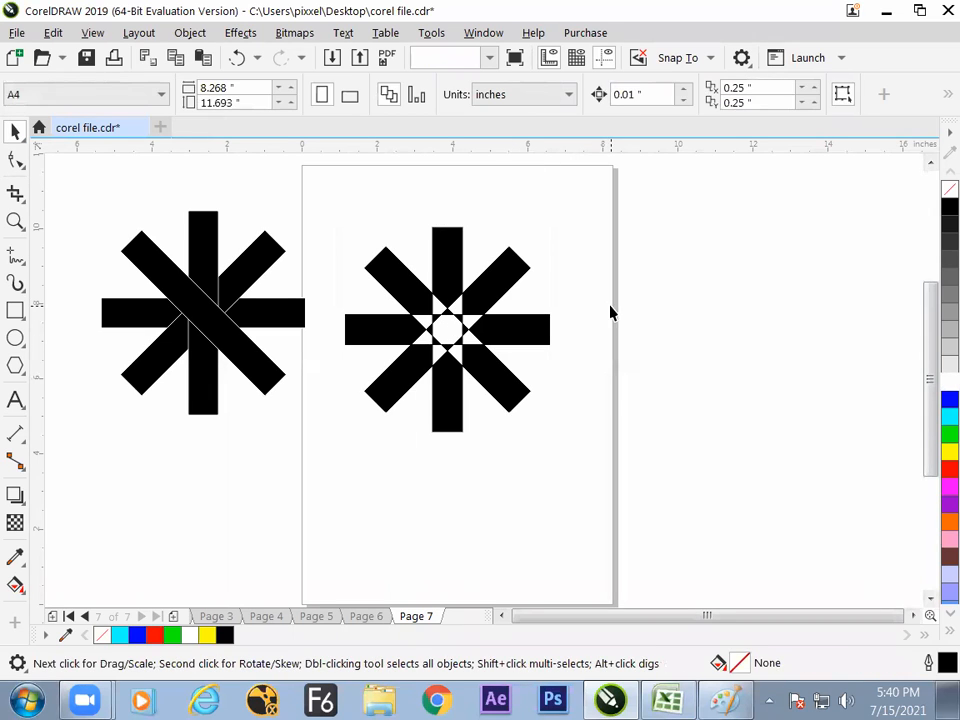
- Review the cross shapes on Page 3 for comparison, and return to the combined star on Page 7
left_click(522, 328)
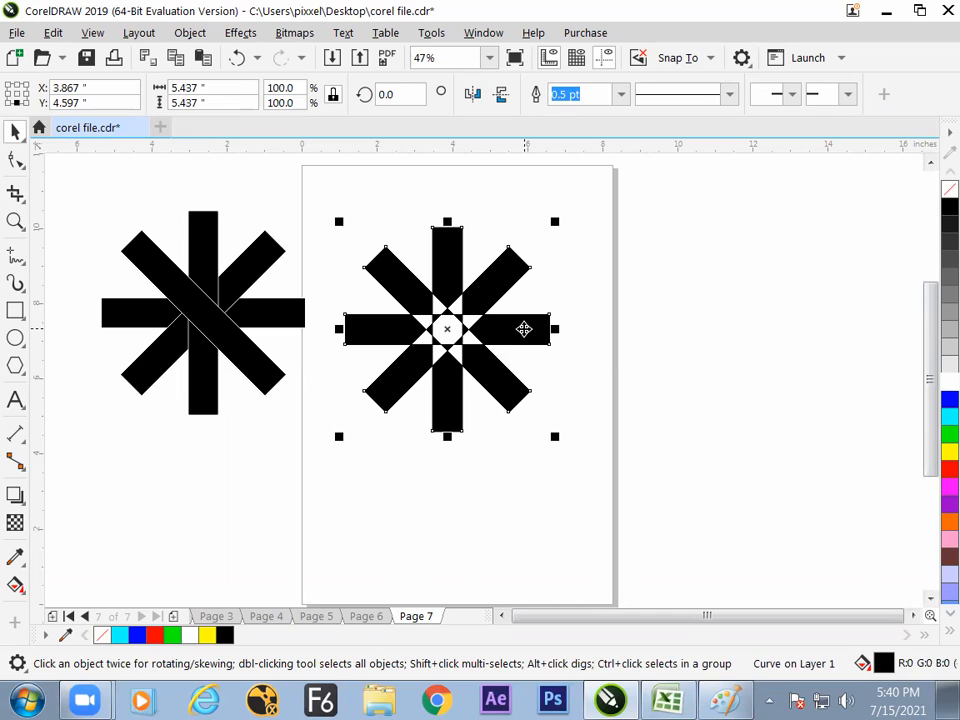
left_click(228, 616)
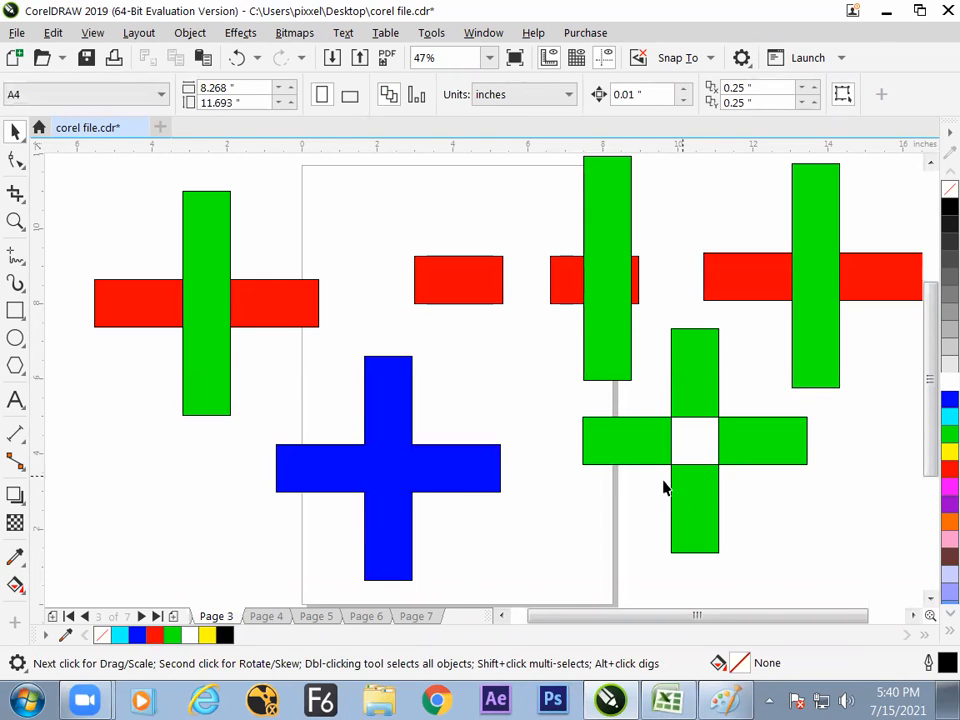
left_click(424, 617)
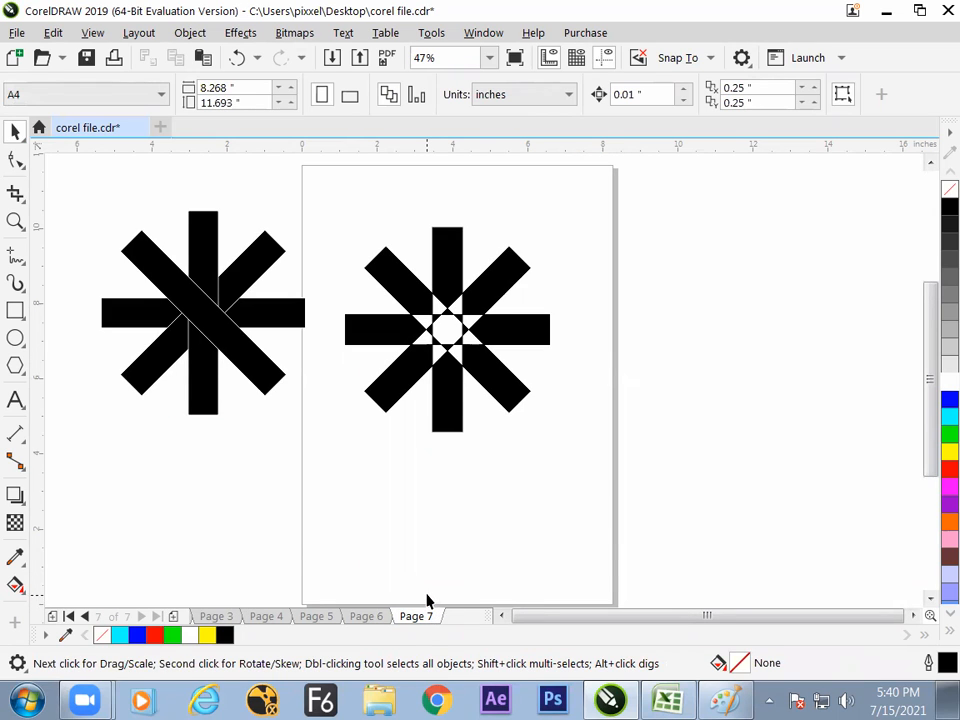
left_click(450, 430)
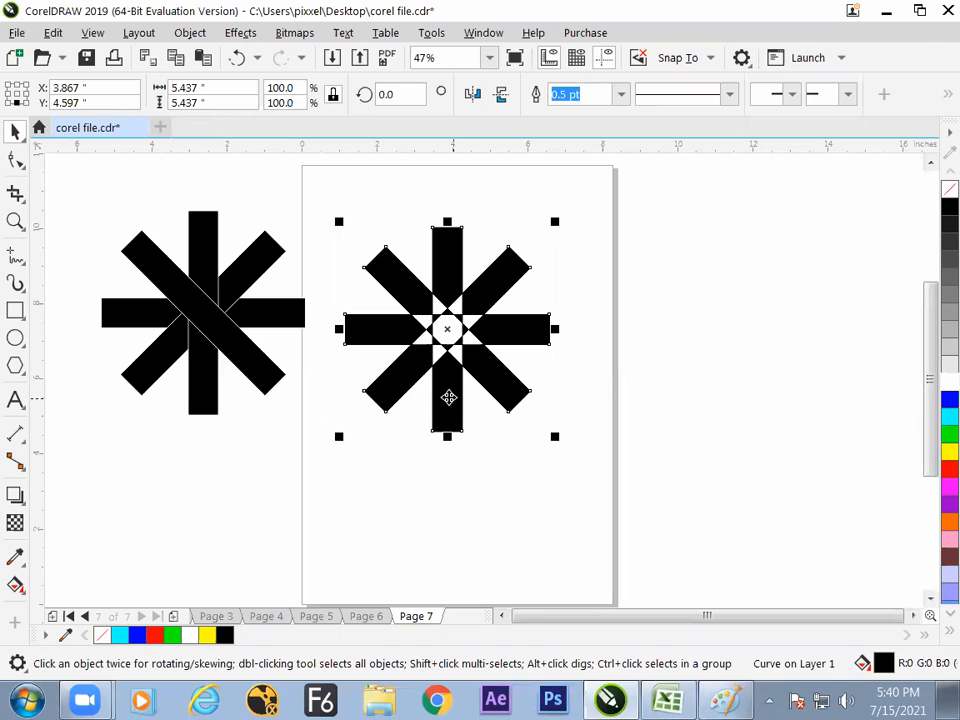
- Draw a circle about 2.8 inches in diameter below the star and centre both objects on the page
left_click(16, 339)
left_click_drag(437, 493, 543, 599)
left_click(20, 134)
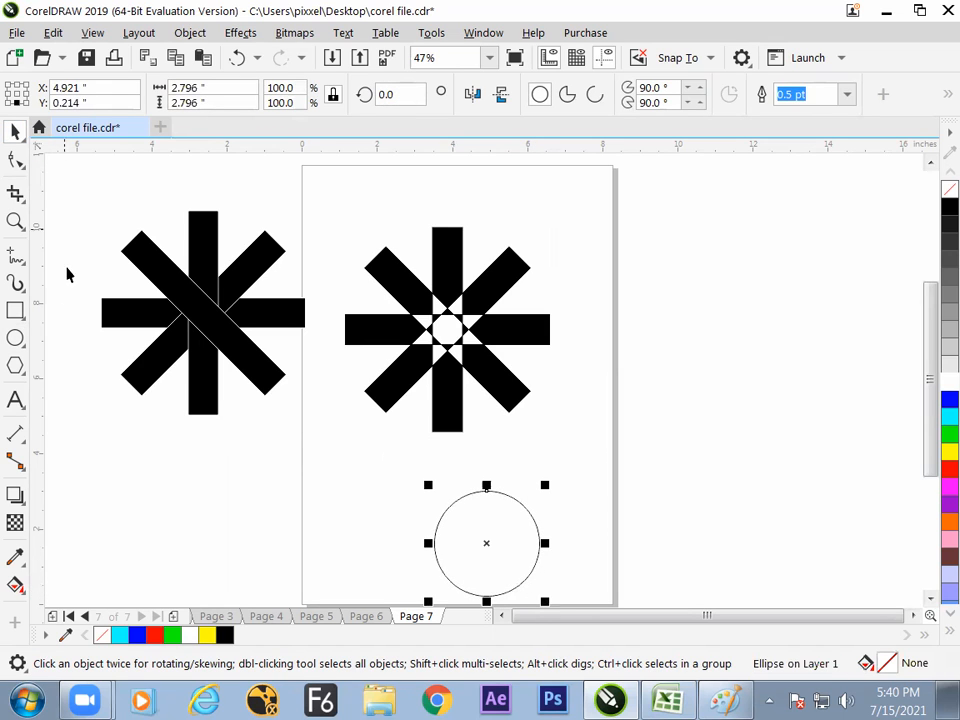
left_click_drag(472, 530, 408, 480)
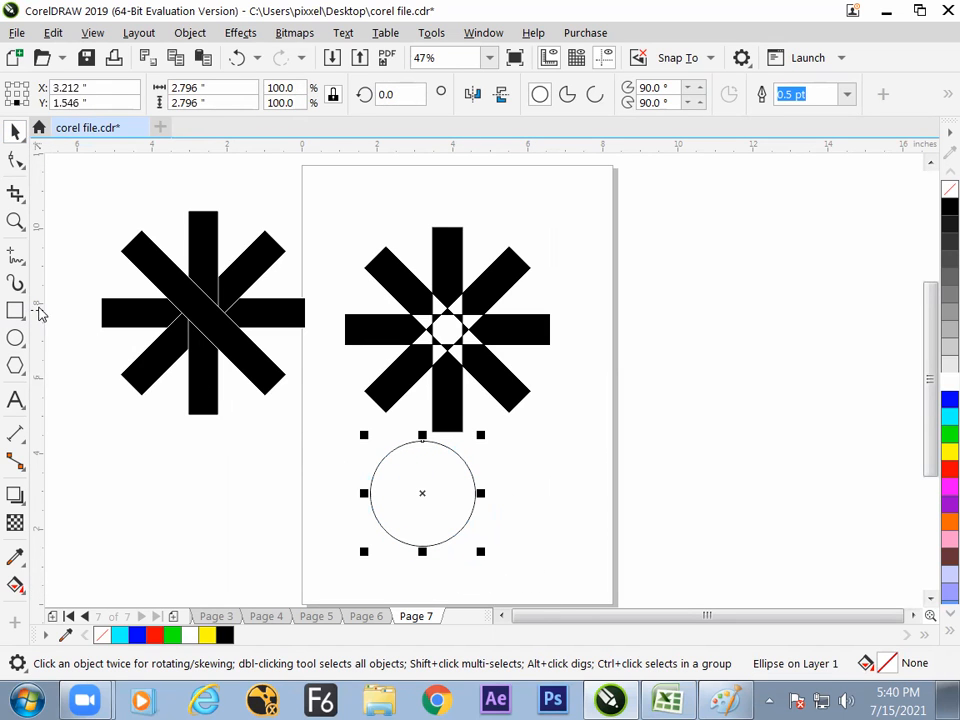
left_click(450, 392, "shift")
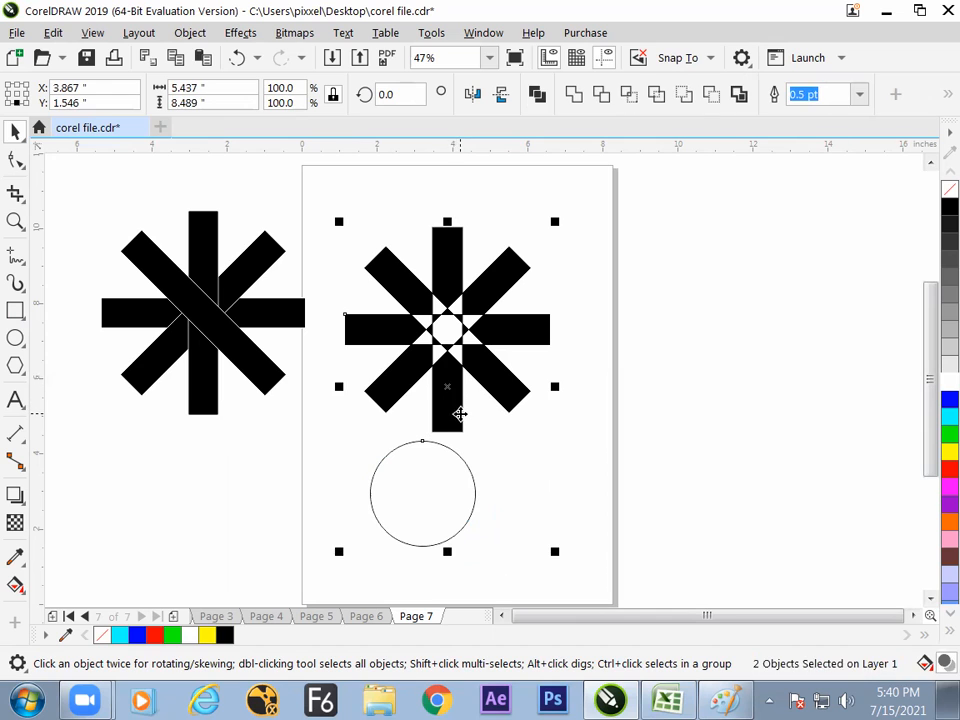
key("p")
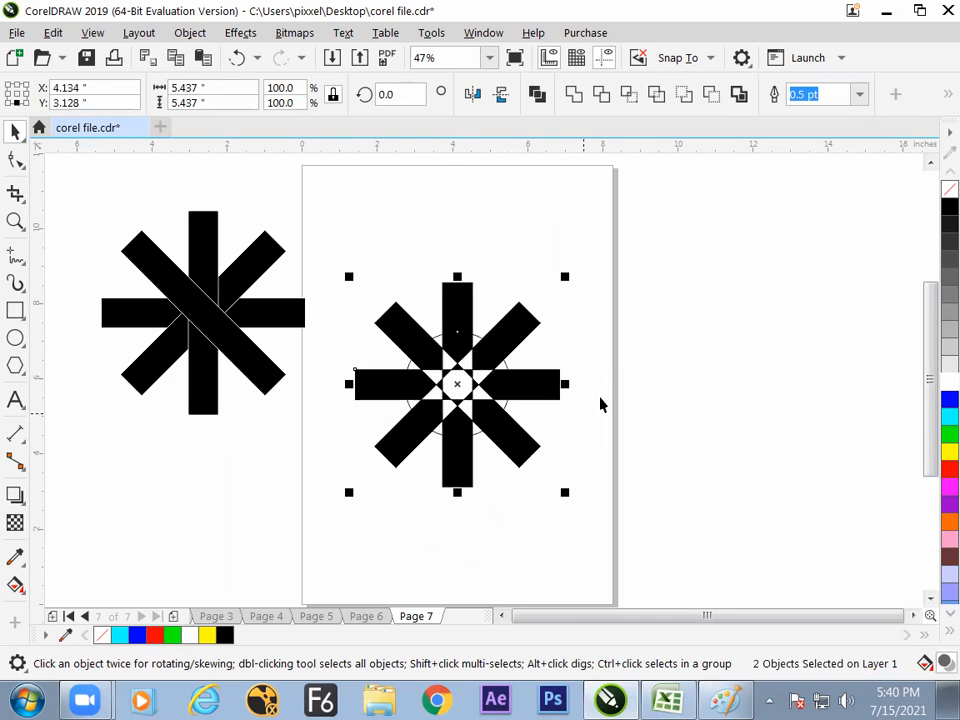
- Enlarge the circle to about 4.8 inches around its centre and combine it with the star
left_click(600, 401)
left_click(510, 374)
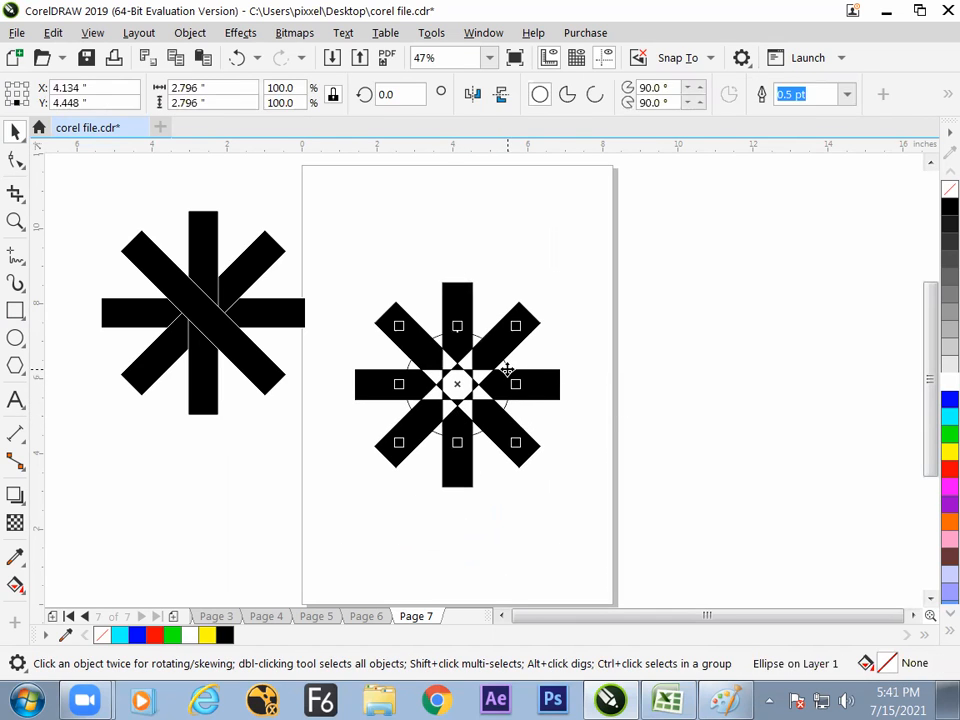
left_click_drag(516, 323, 605, 289)
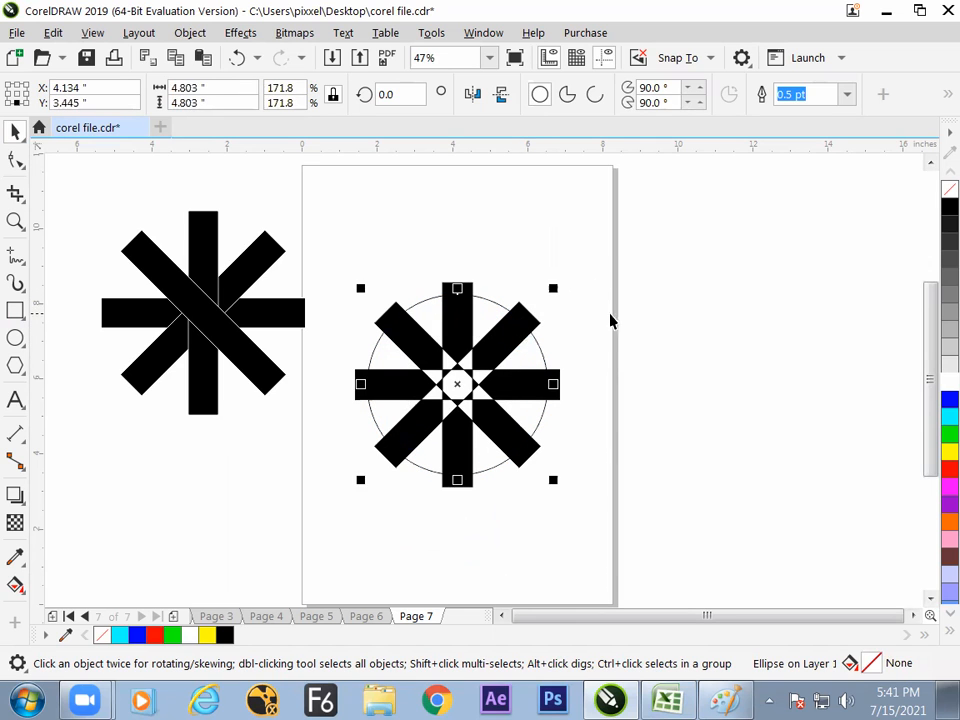
left_click(620, 317)
left_click_drag(675, 206, 318, 545)
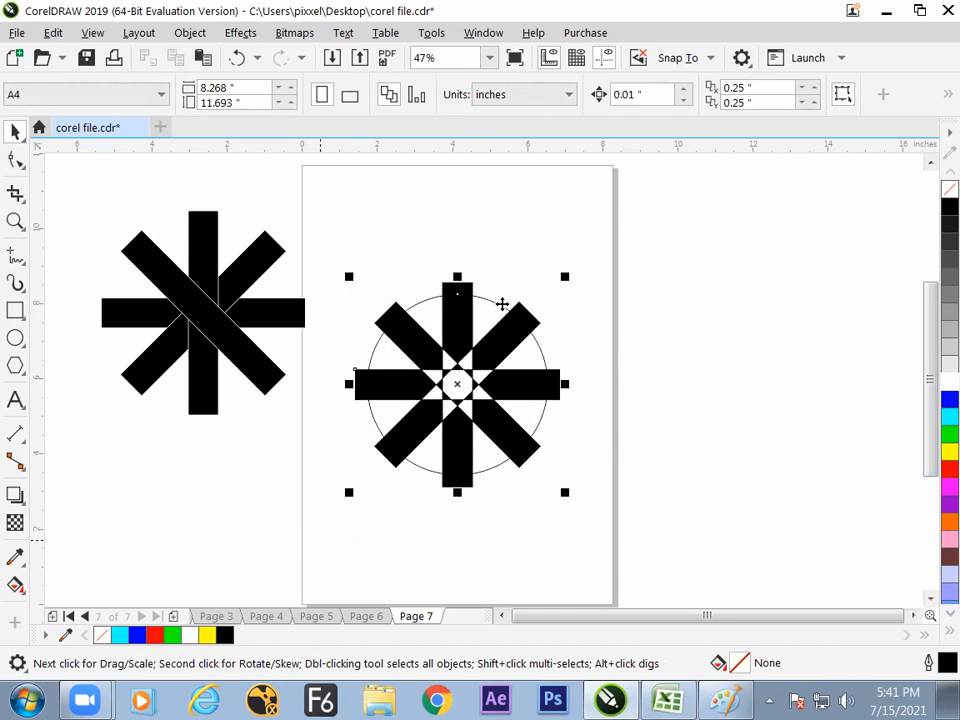
left_click(535, 94)
left_click(561, 270)
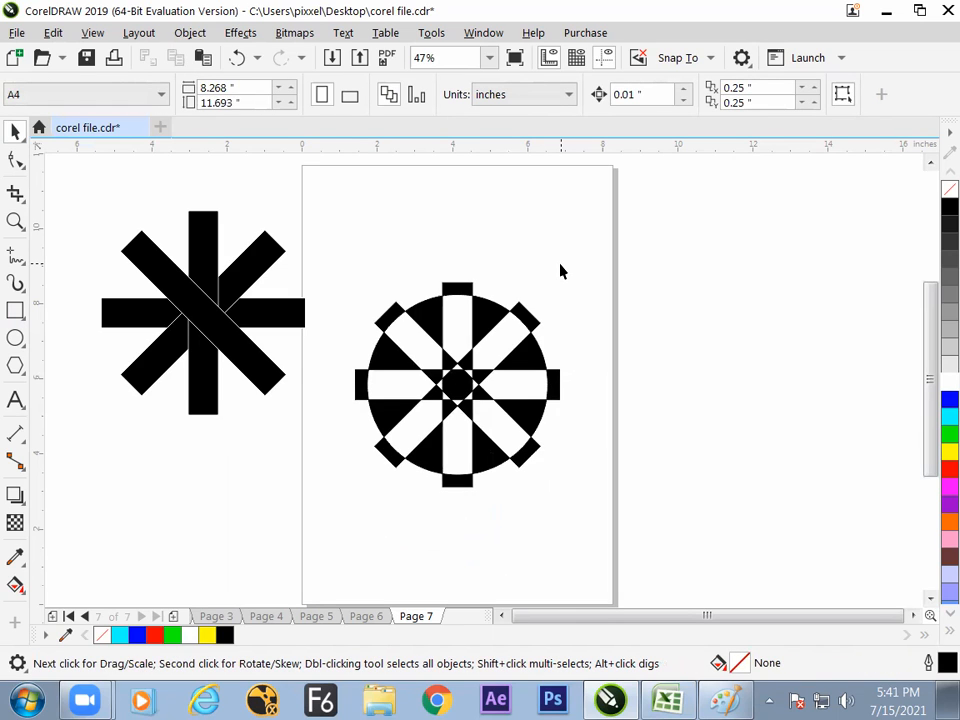
- Draw a circle about 4.93 inches in diameter on the empty area beside the page, discarding a smaller first attempt
left_click(15, 338)
left_click_drag(578, 244, 804, 505)
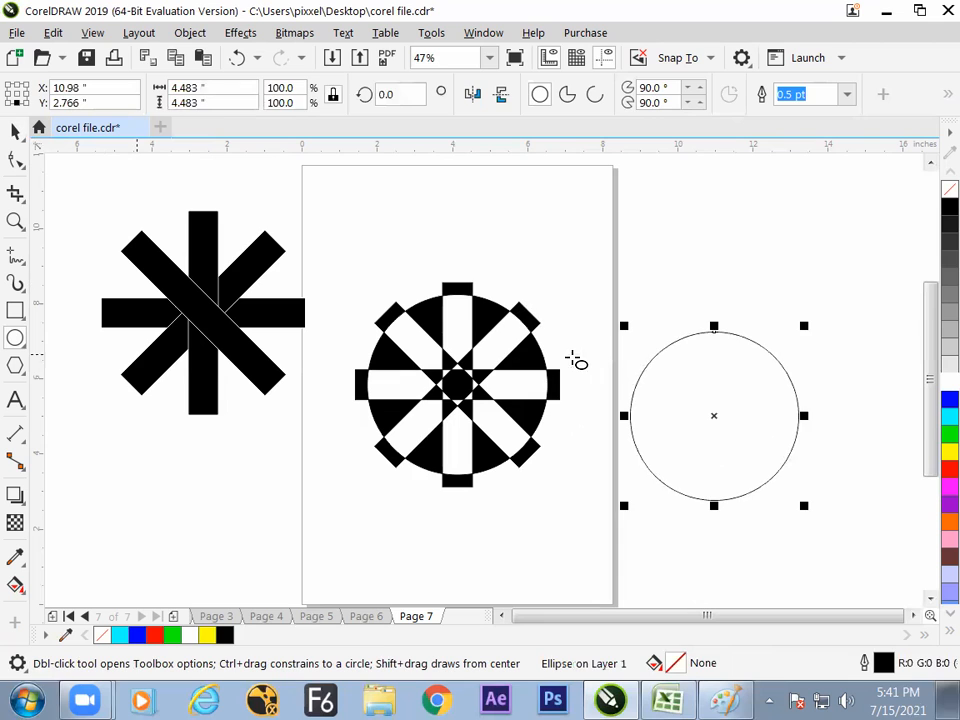
key("Delete")
left_click_drag(659, 332, 756, 522)
key("space")
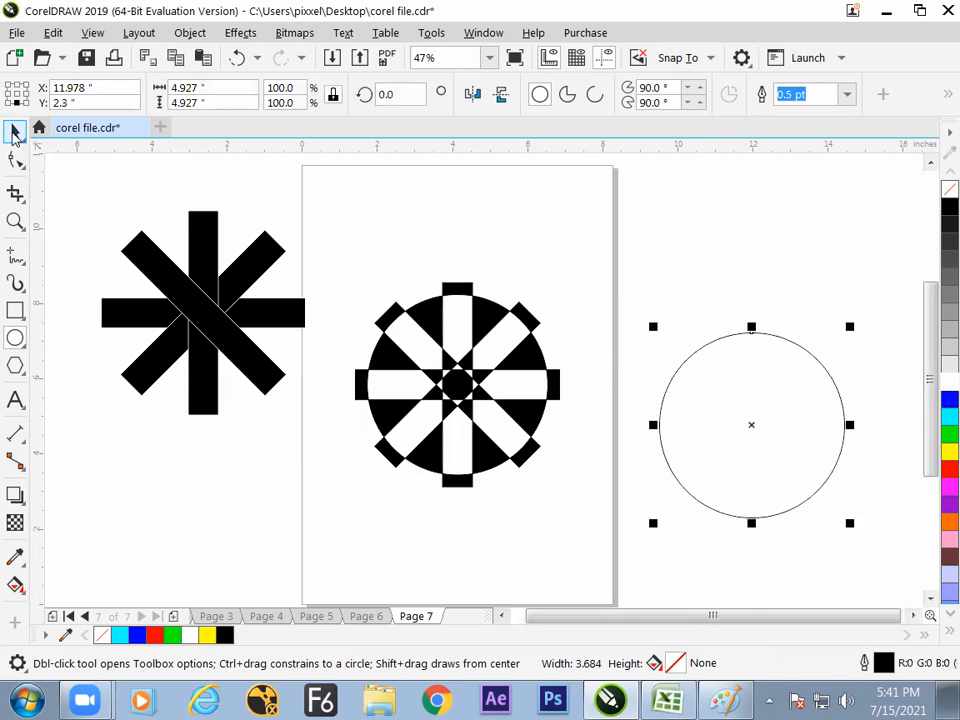
- Centre the new circle on the page and resize it around its centre to about 5.29 inches in diameter
key("p")
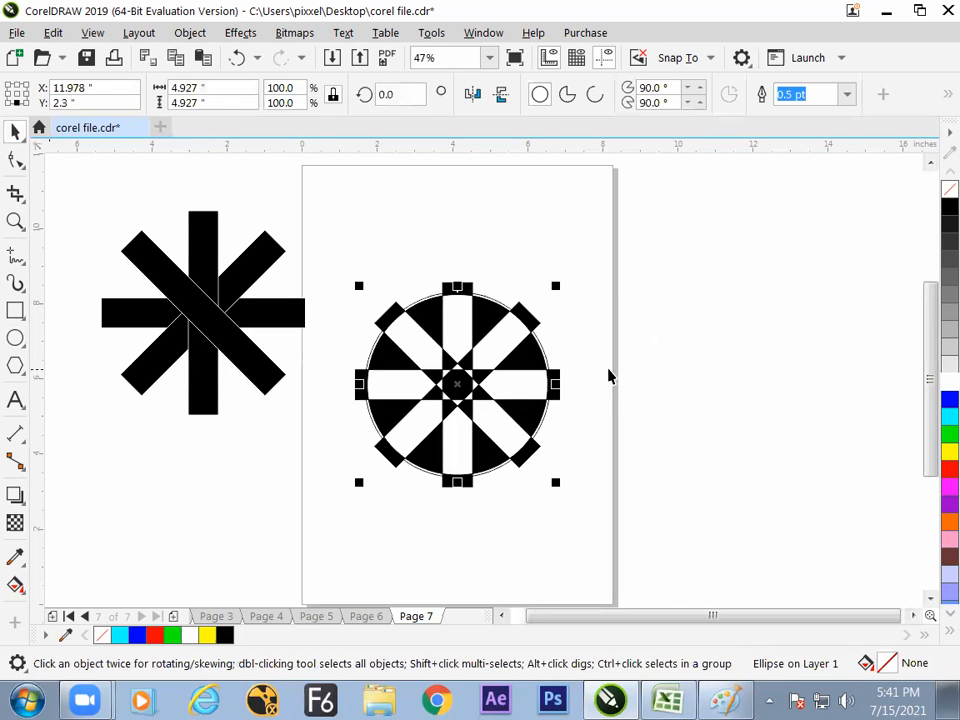
left_click_drag(557, 285, 615, 284)
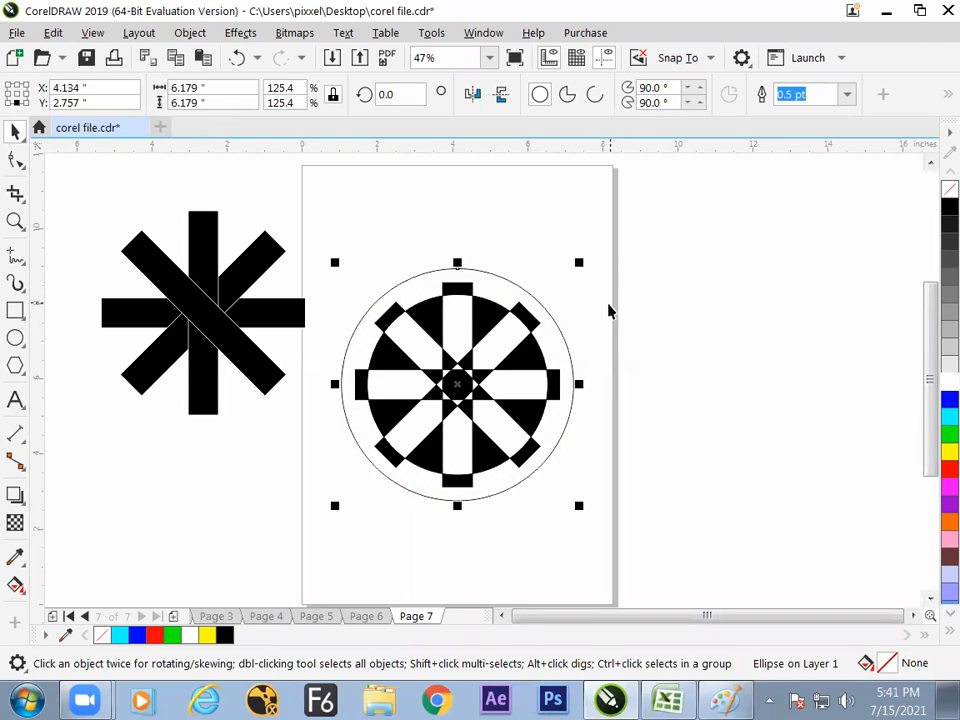
left_click(607, 318)
left_click(555, 331)
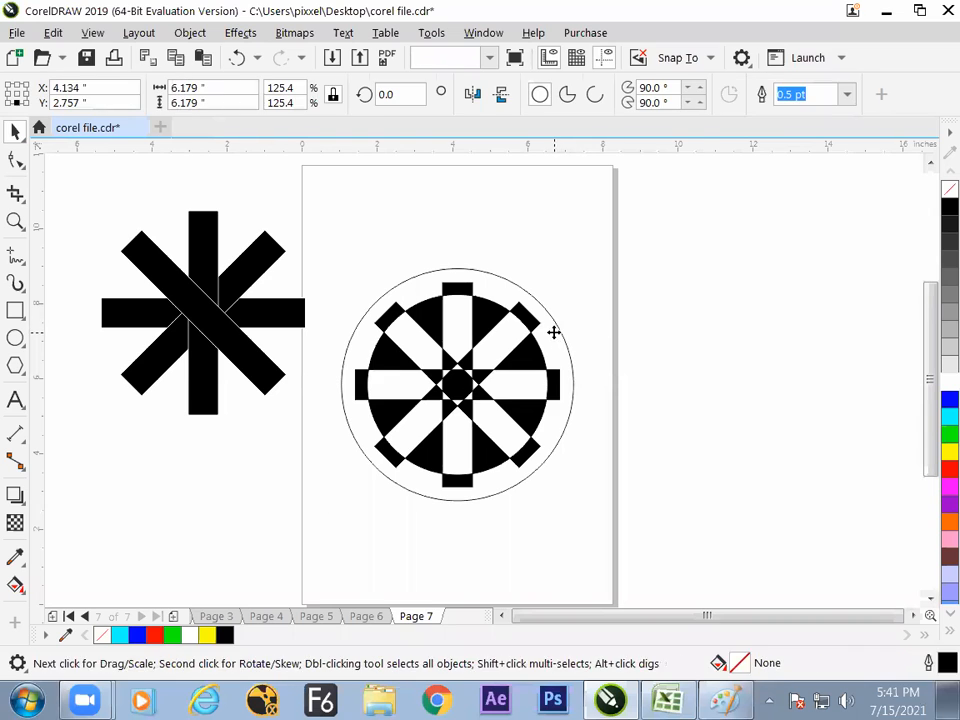
left_click_drag(578, 264, 570, 279)
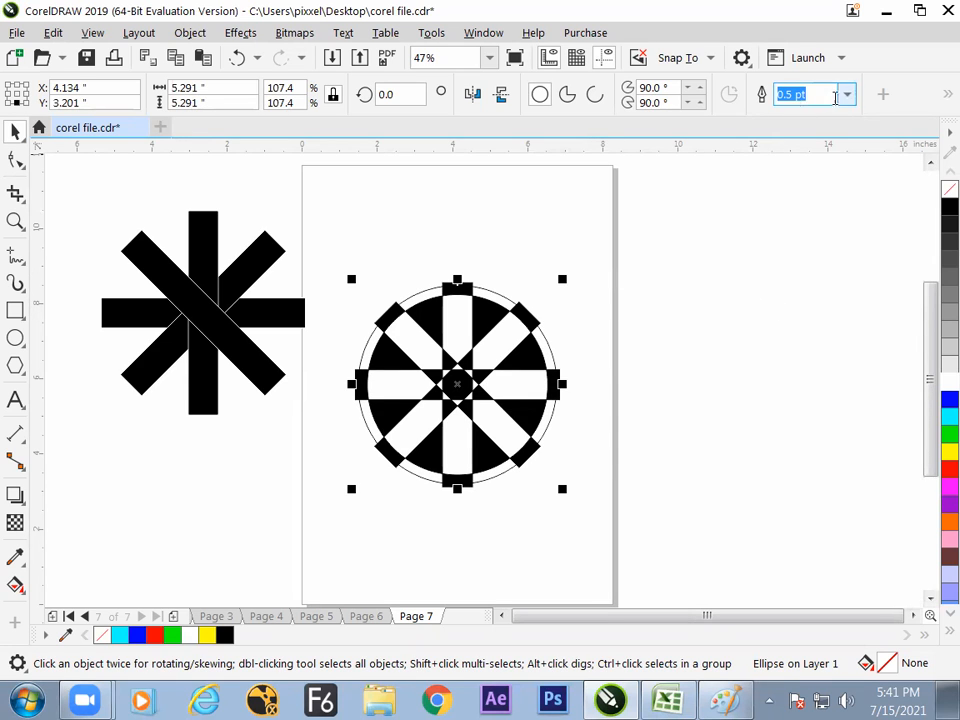
- Set the outline width of the circle around the combined star to 8 pt
left_click(846, 95)
left_click(810, 242)
left_click(700, 307)
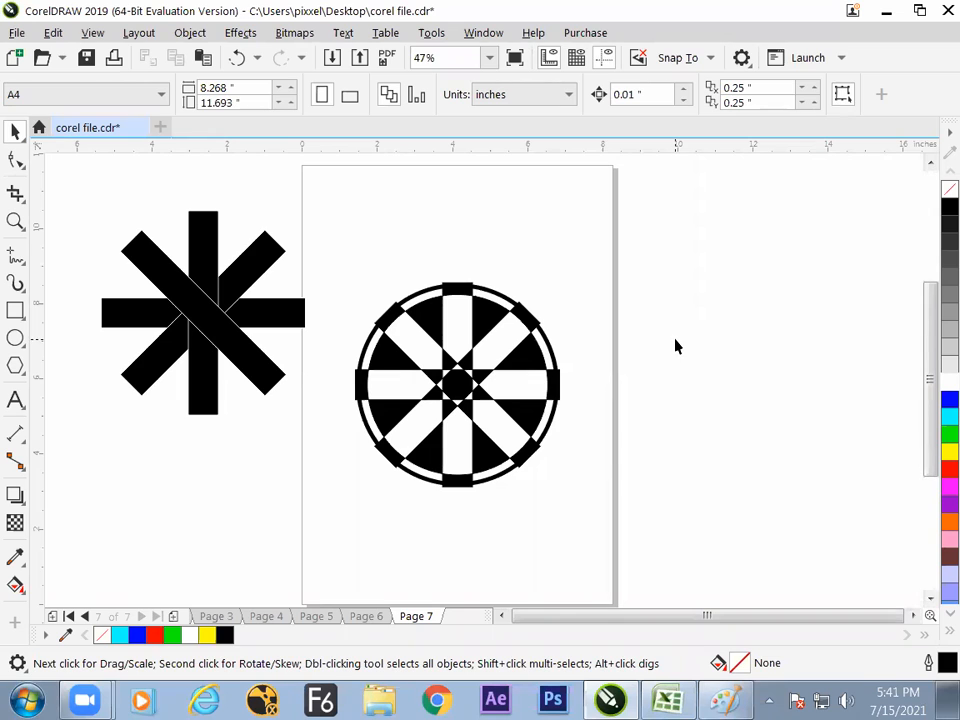
- Make an enlarged concentric copy of the outlined ring, about 5.78 inches in diameter, around the star design
left_click_drag(558, 310, 364, 476)
left_click(368, 432)
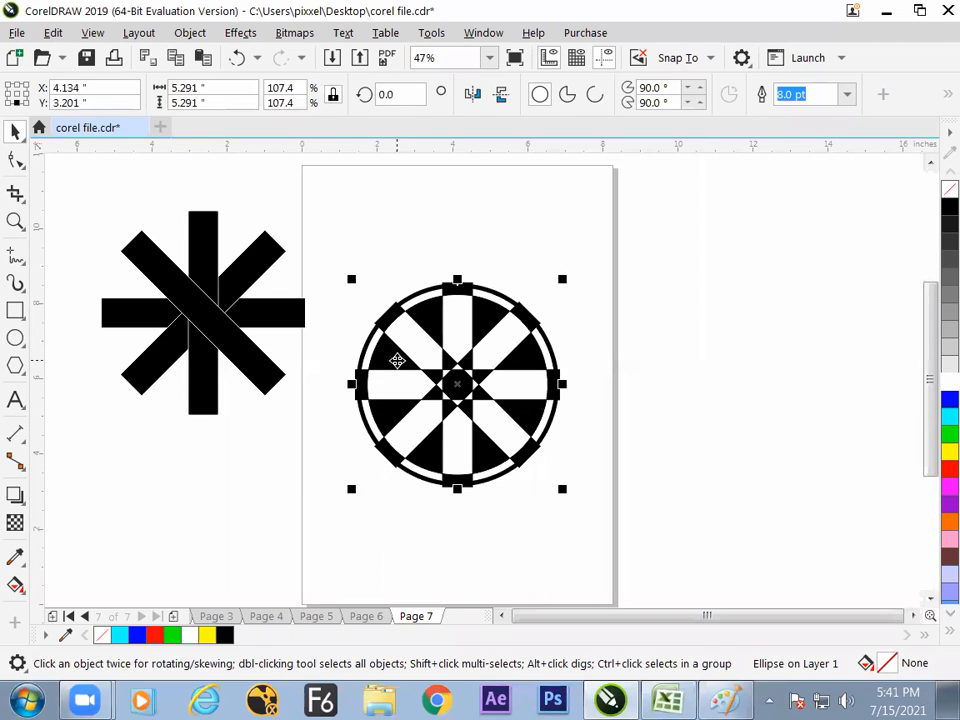
left_click_drag(565, 280, 576, 271)
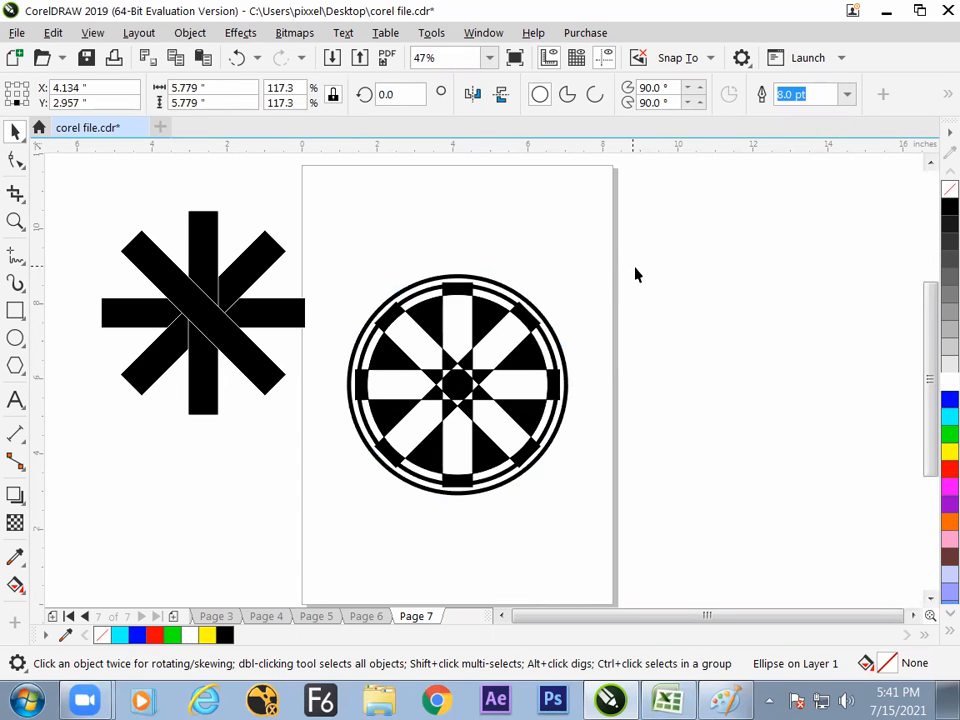
left_click(634, 354)
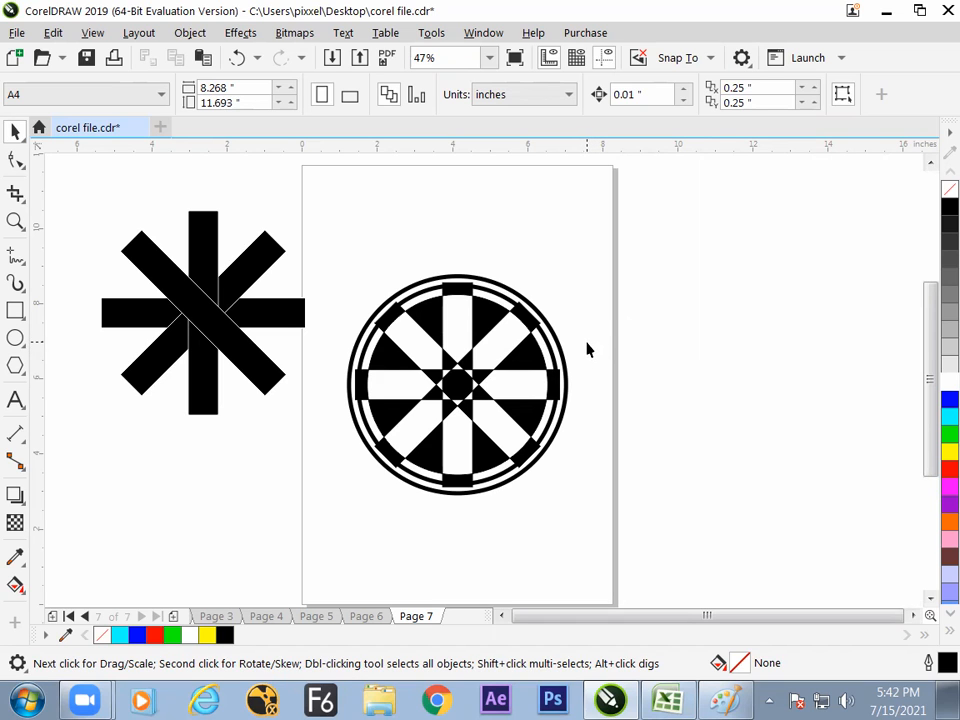
- Try combining the star design and both outlined rings into one object, and undo the combination
left_click_drag(628, 218, 340, 505)
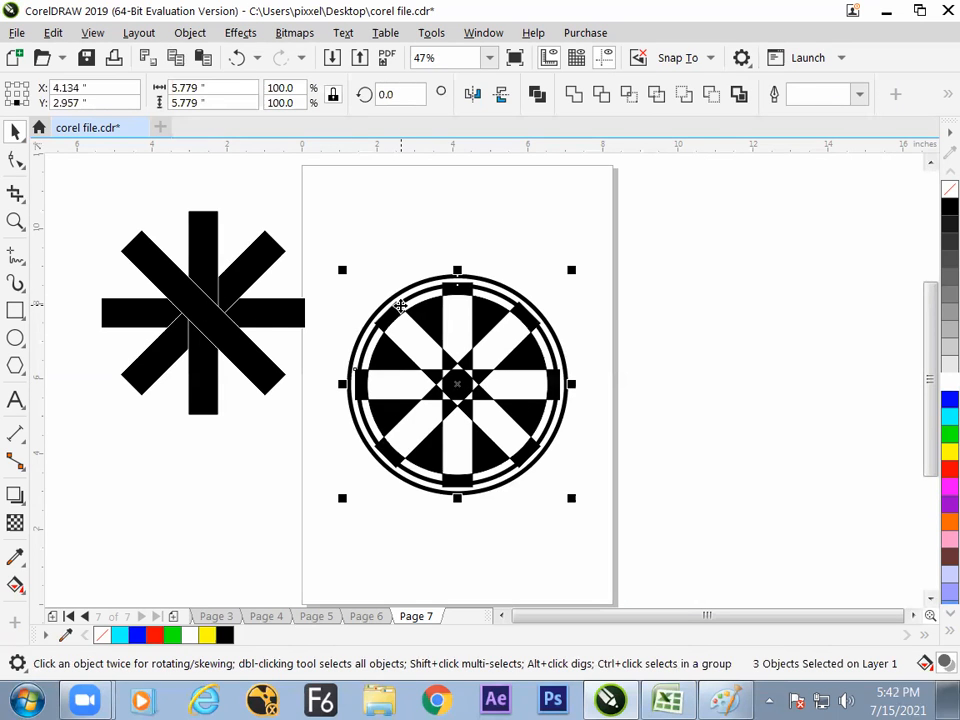
left_click_drag(669, 204, 338, 506)
left_click(537, 94)
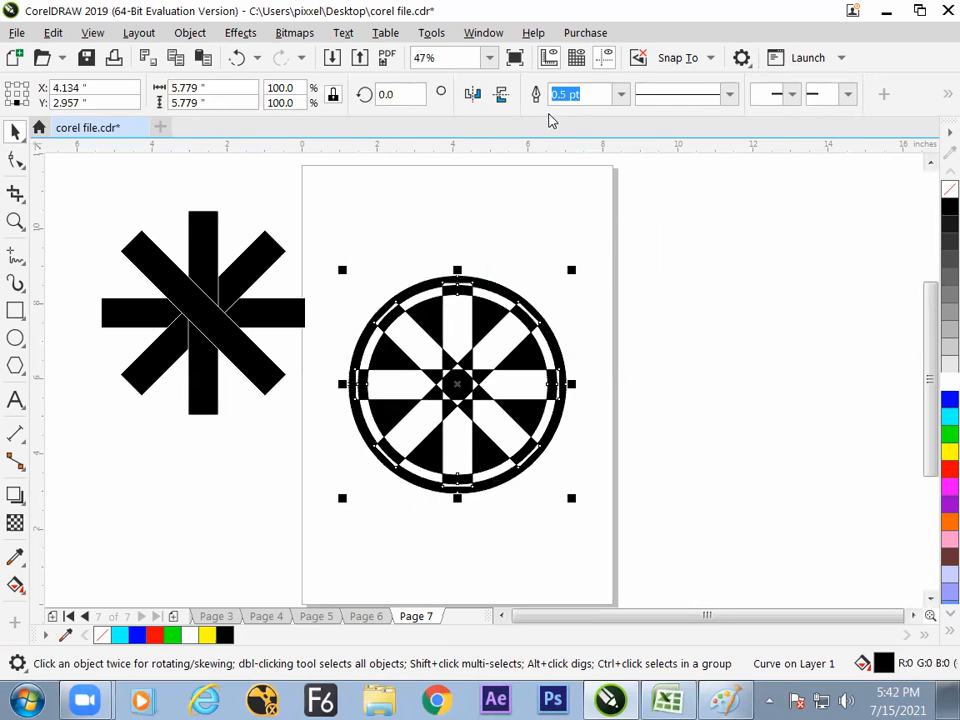
left_click(549, 283)
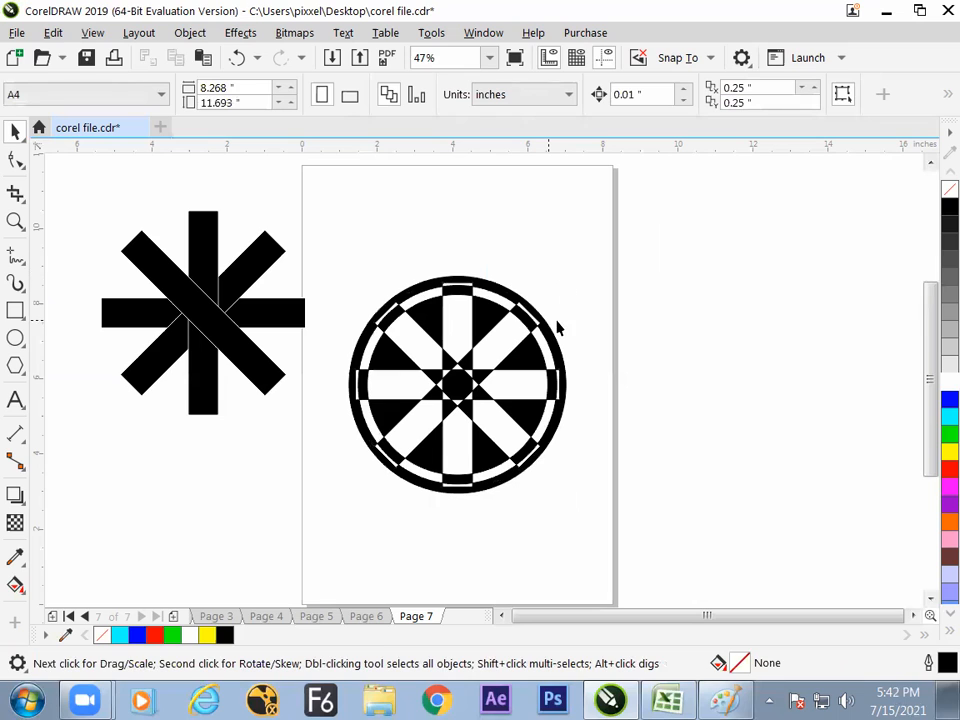
key("ctrl+z")
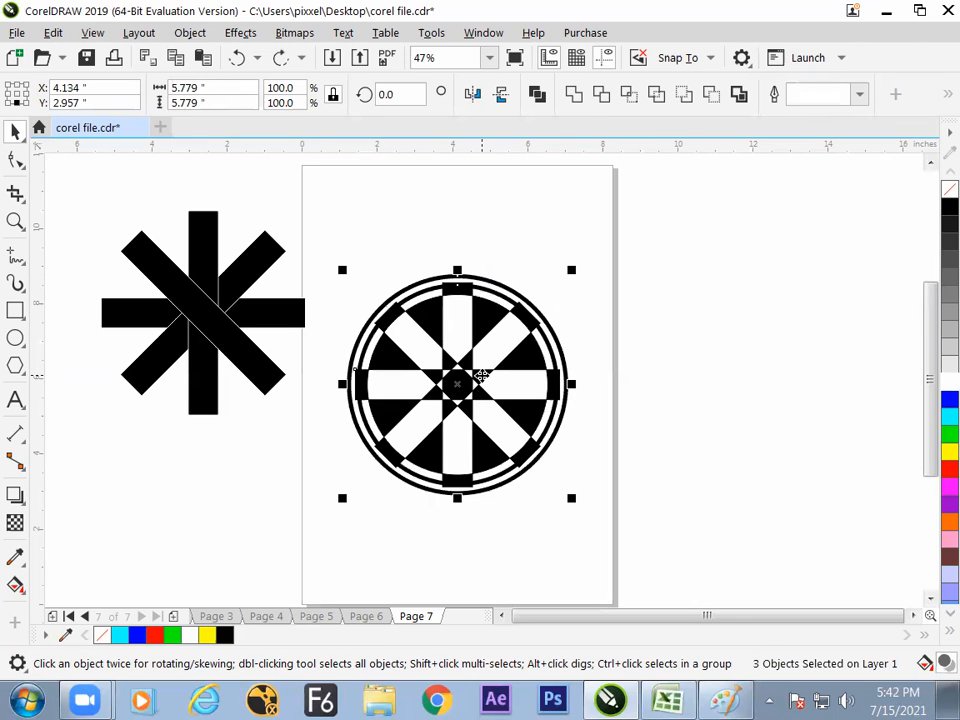
- Examine the combined green cross on Page 3 for comparison, and return to the wheel design on Page 7
left_click(216, 616)
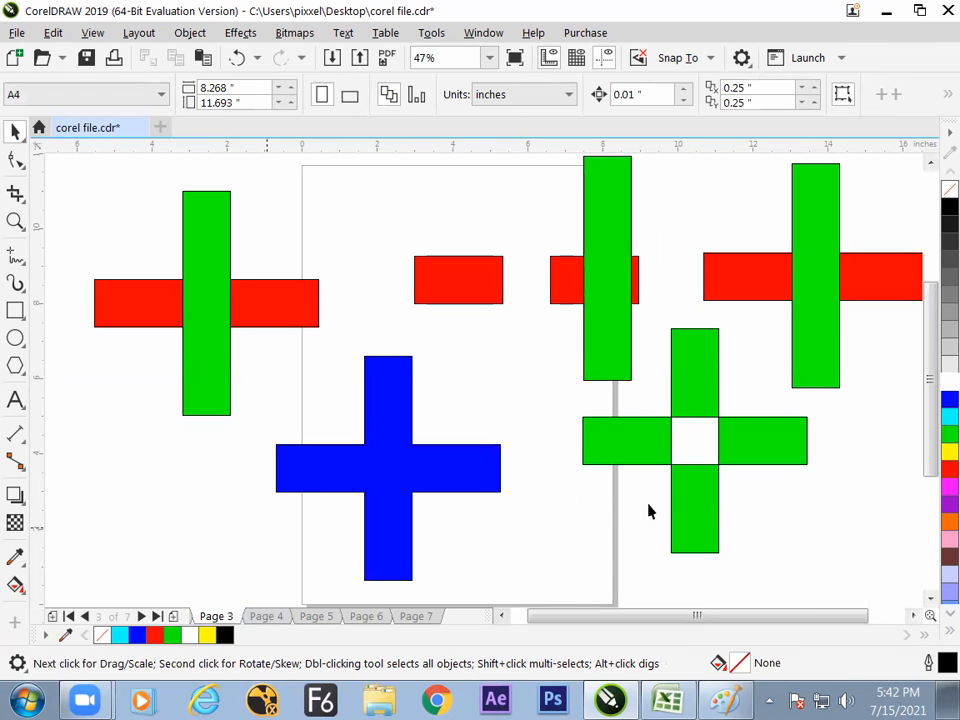
left_click(738, 432)
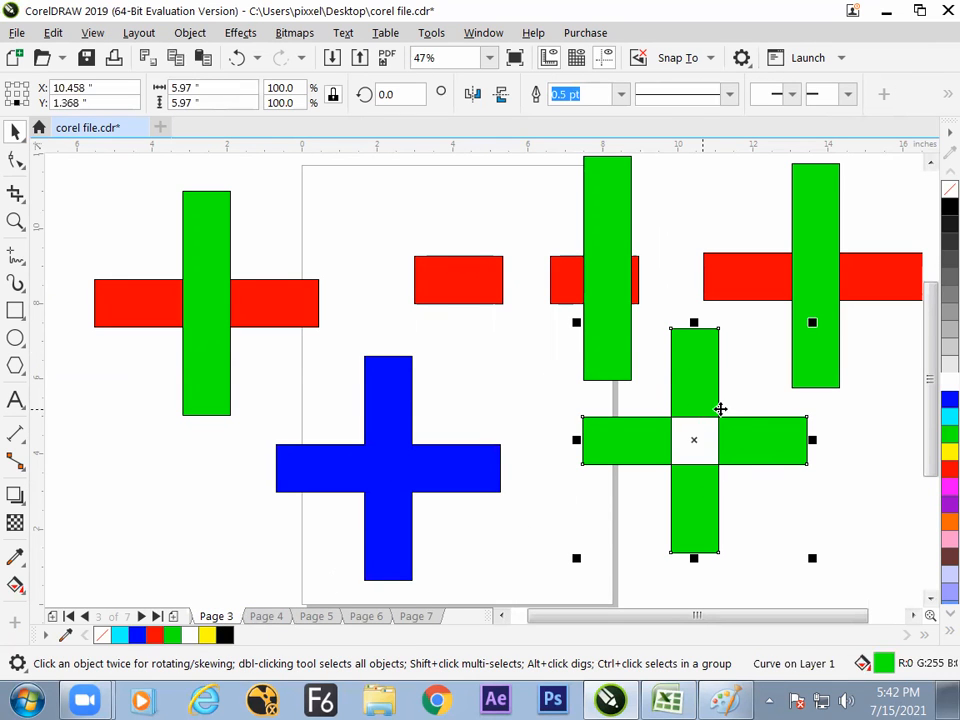
left_click(415, 616)
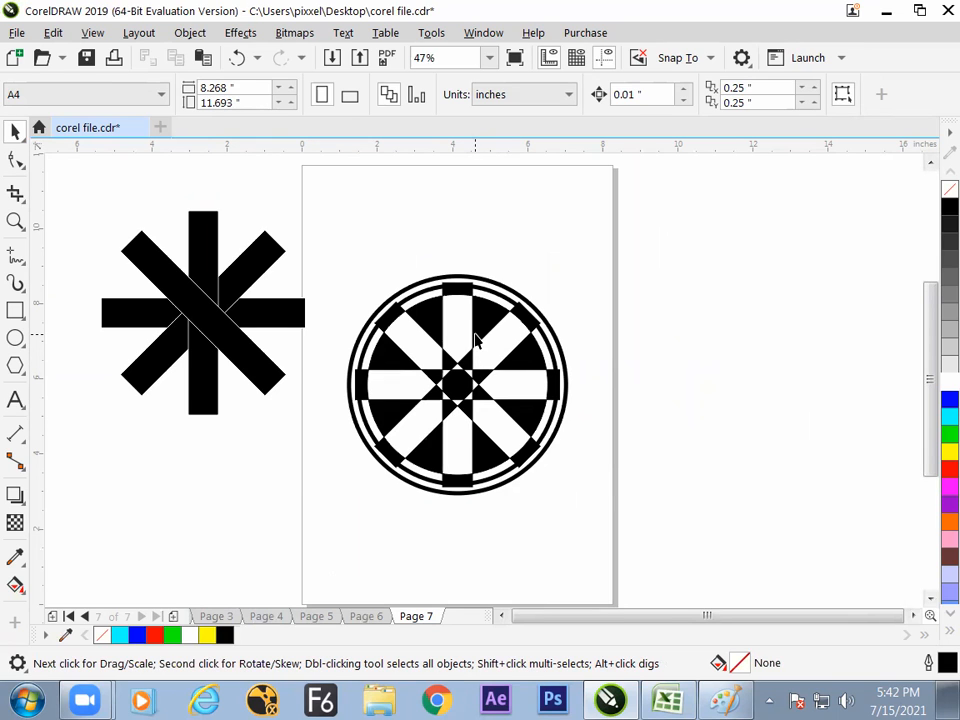
- Review the finished designs on Page 6 and Page 5, and return to the wheel design on Page 7
left_click(364, 616)
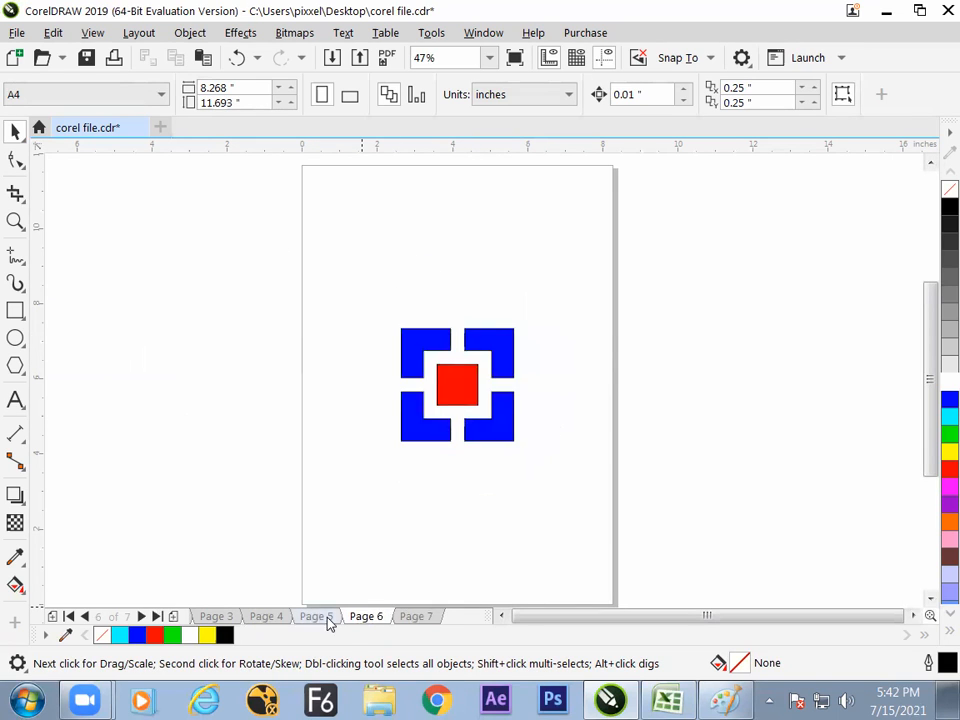
left_click(330, 620)
left_click(372, 618)
left_click(334, 620)
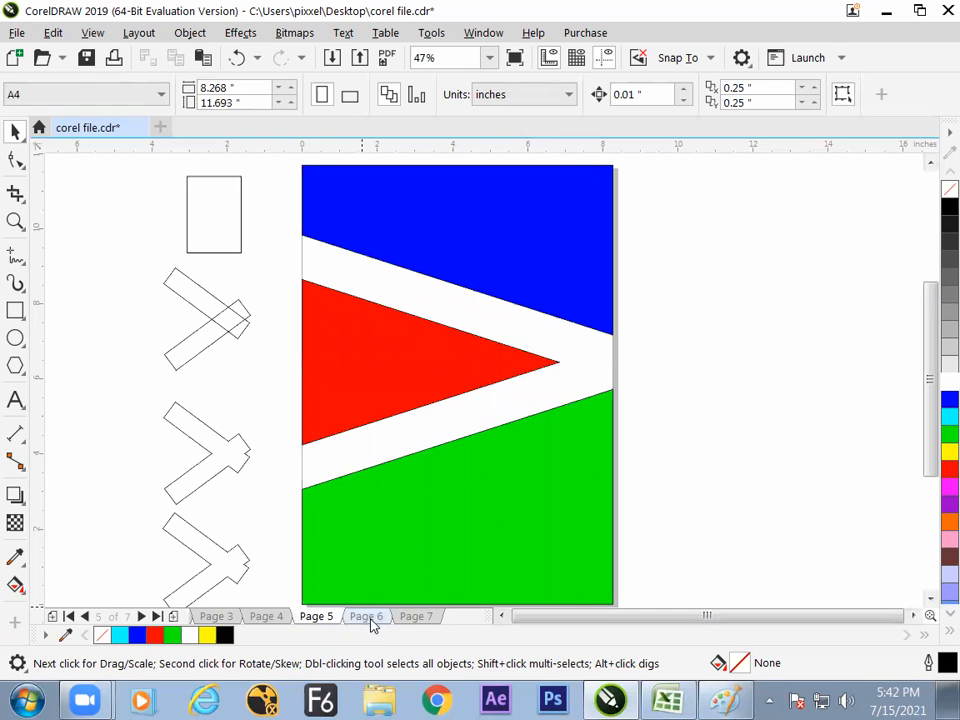
left_click(372, 618)
left_click(416, 619)
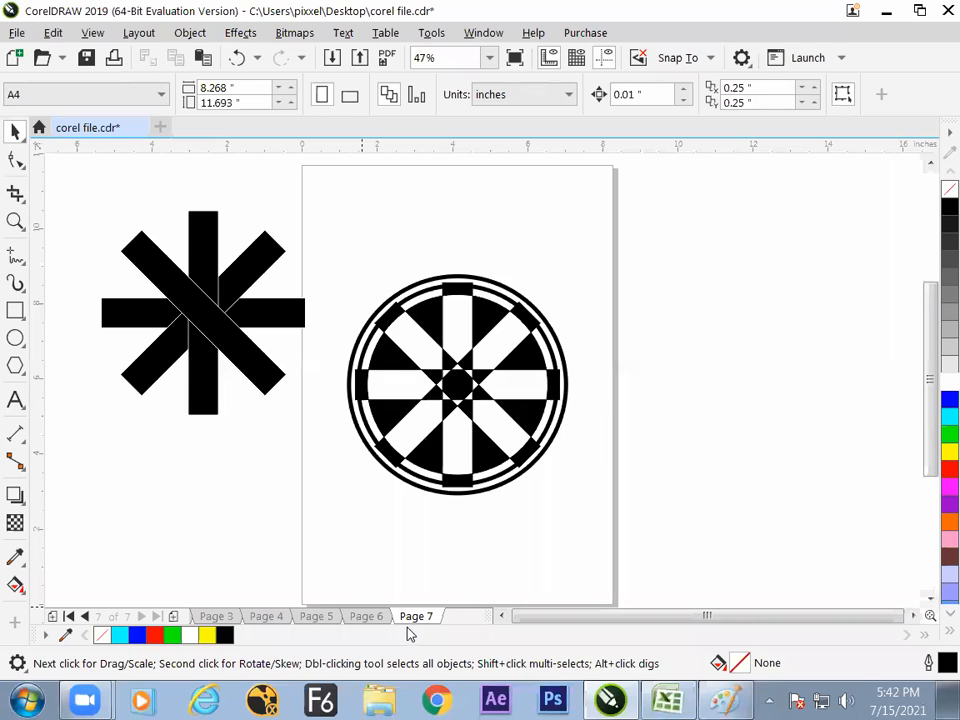
left_click(15, 311)
left_click(15, 131)
left_click(366, 616)
left_click(316, 616)
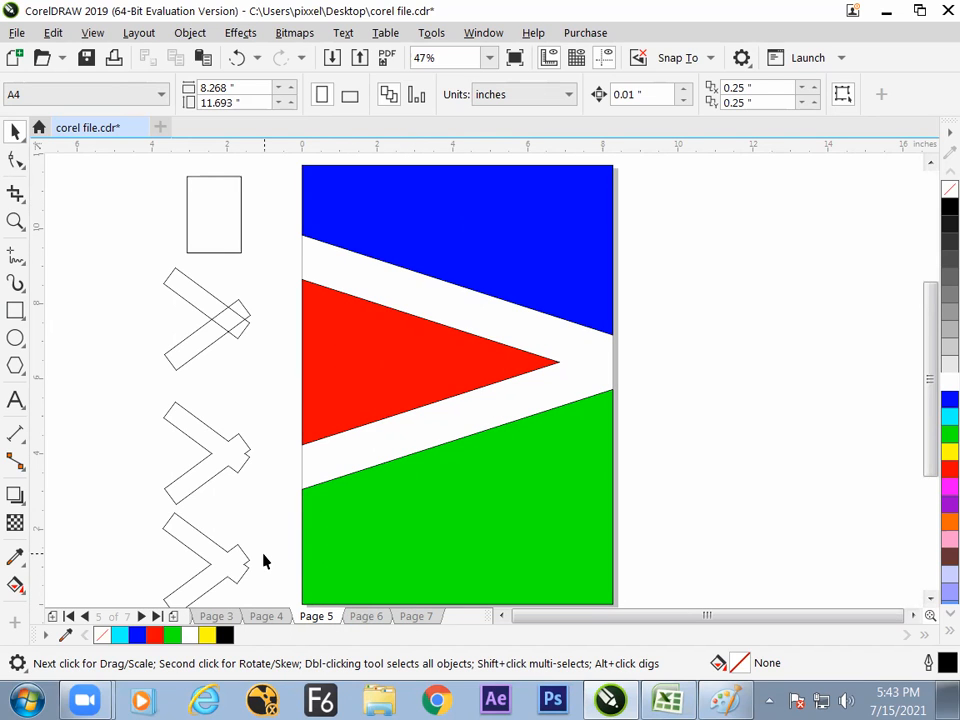
left_click(416, 616)
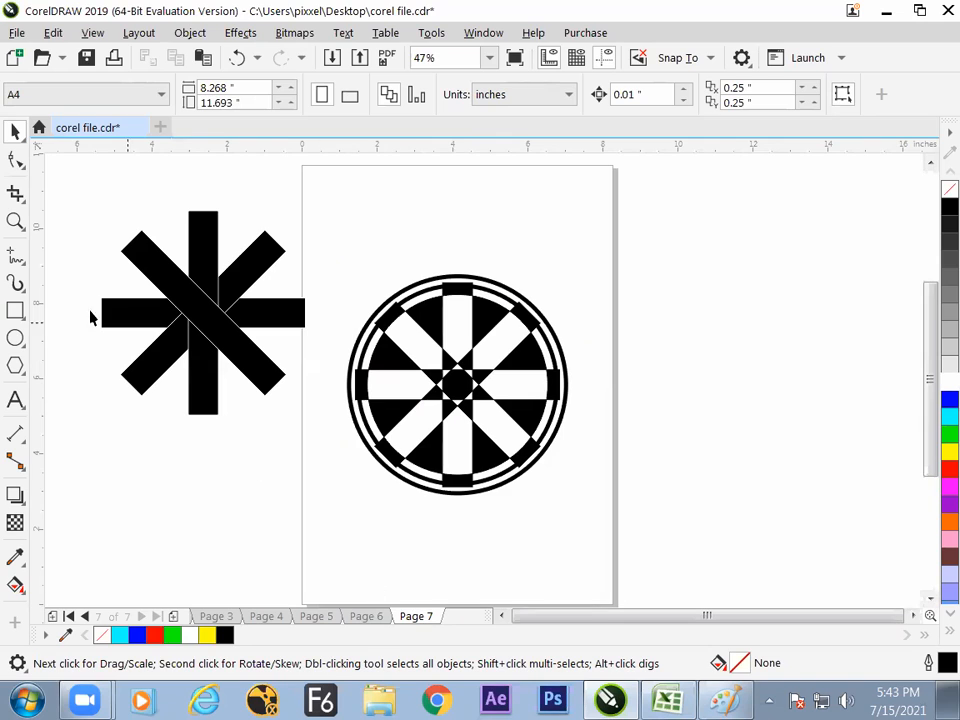
- Add a new Page 8 after Page 7 and set its orientation to landscape
left_click(173, 617)
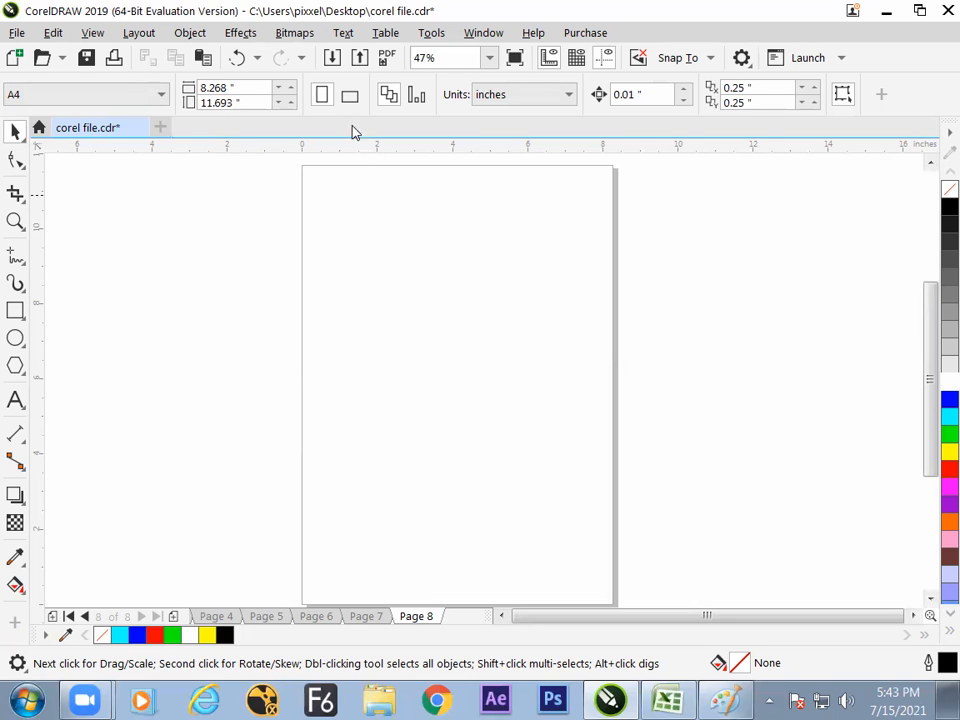
left_click(350, 96)
left_click(321, 96)
left_click(349, 96)
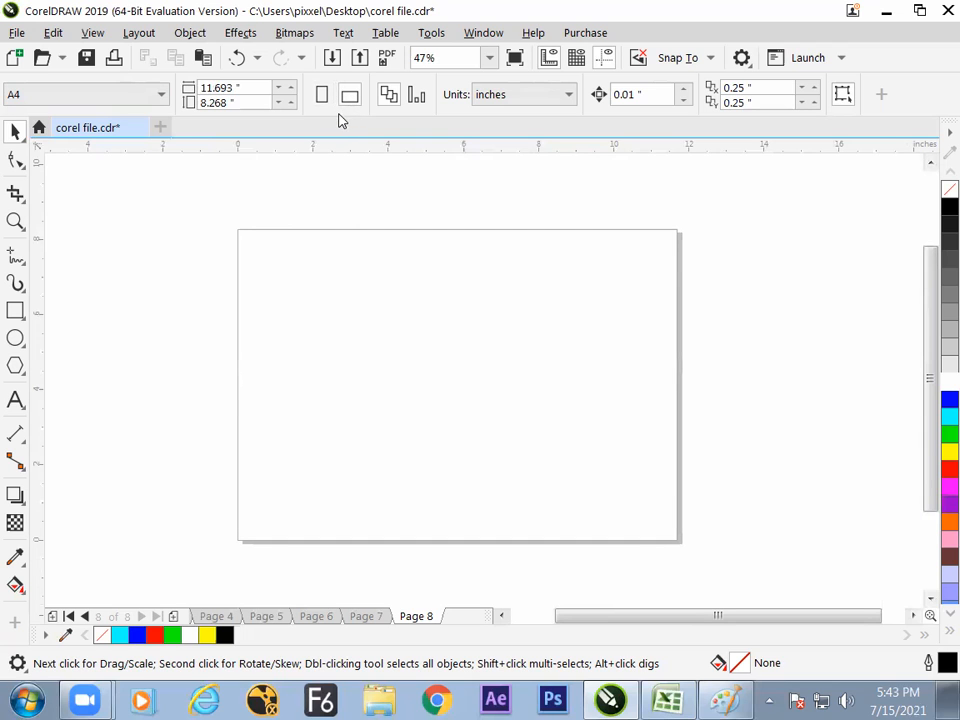
- Create a rectangle framing the whole landscape page and set its reference point to the middle of its left edge
double_click(15, 311)
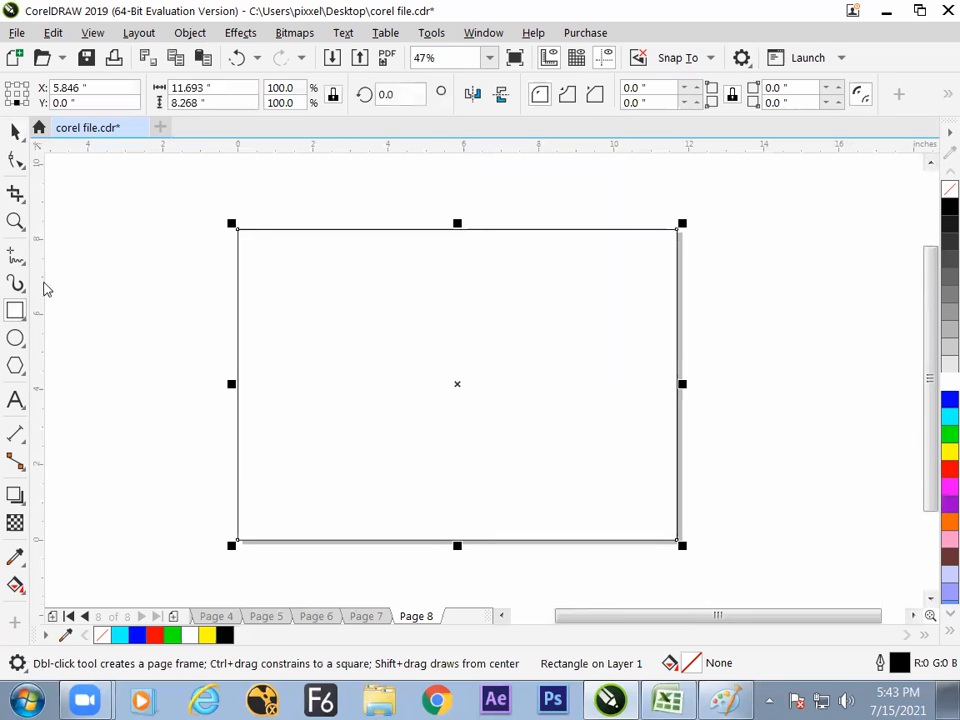
left_click(19, 134)
left_click(693, 364)
left_click(639, 366)
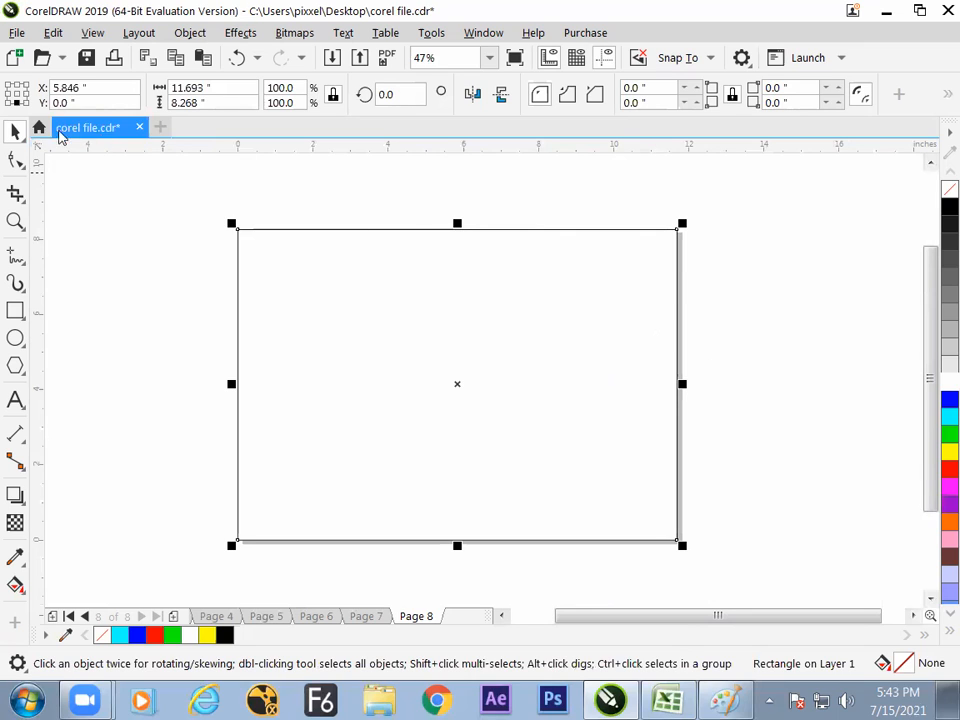
left_click(8, 95)
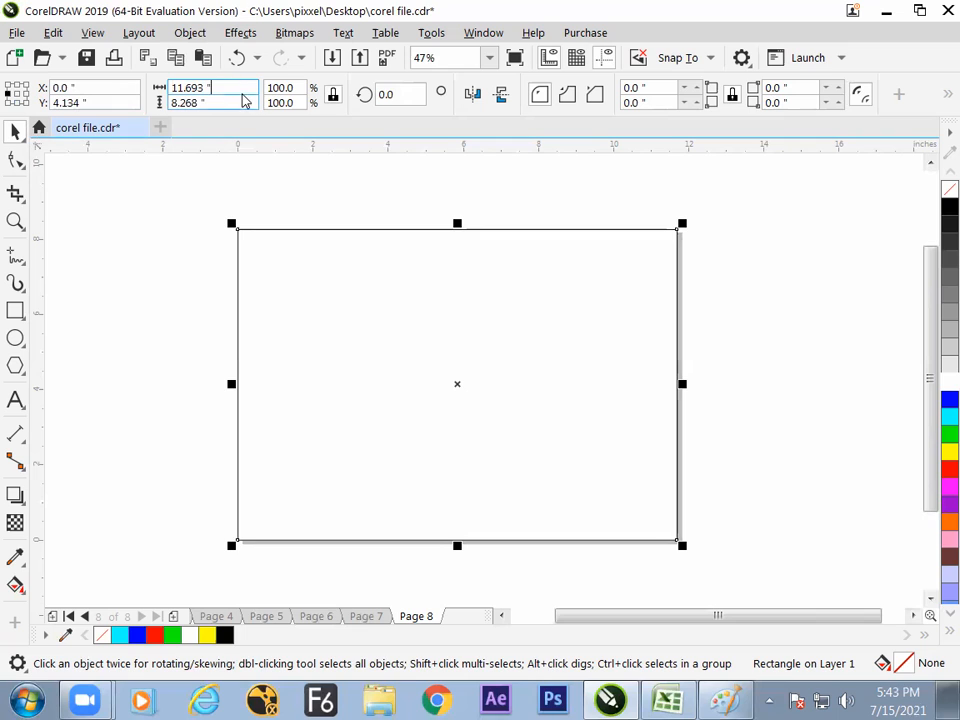
- Try dividing the page frame's width by 3 with the proportions locked, and undo the change
left_click(213, 88)
type("/3")
key("Return")
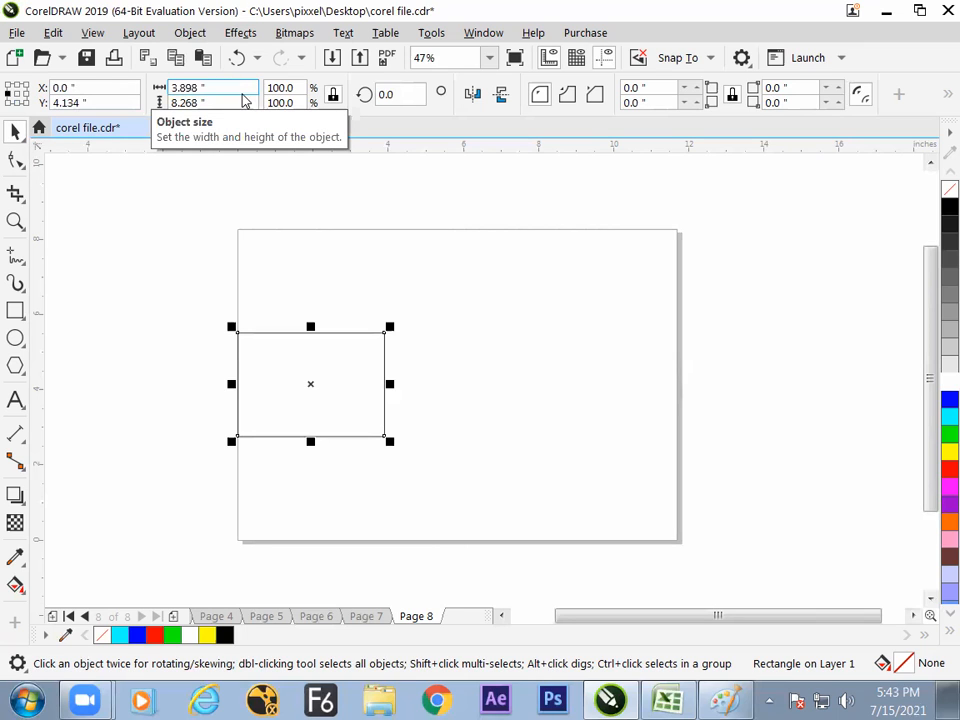
key("ctrl+z")
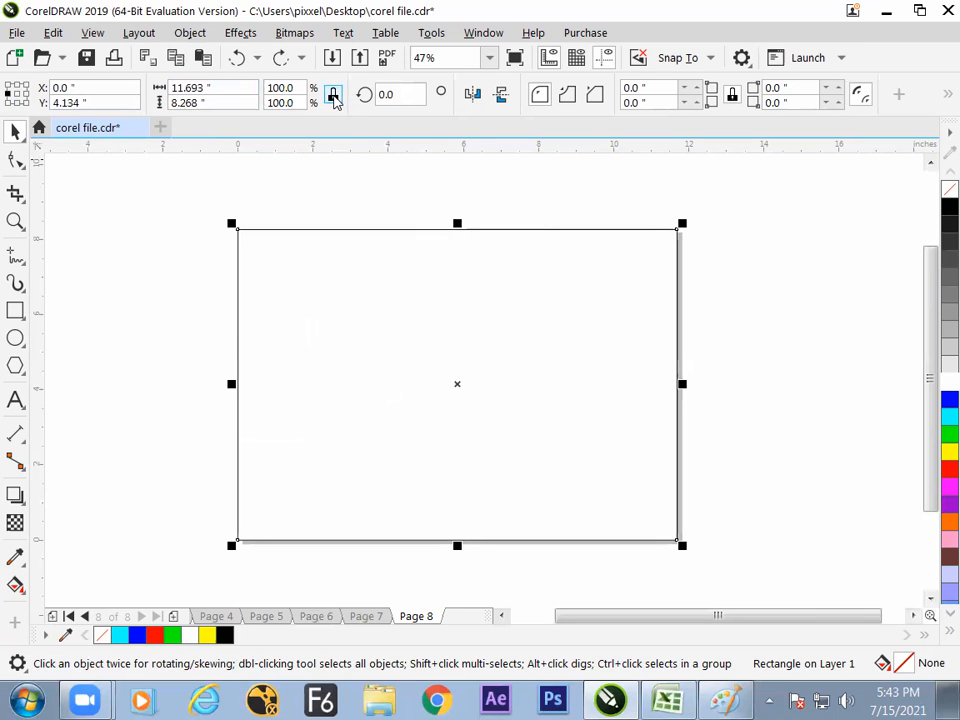
- Unlock the page frame's proportions and divide its width by 3, keeping the full page height
left_click(334, 99)
left_click(249, 88)
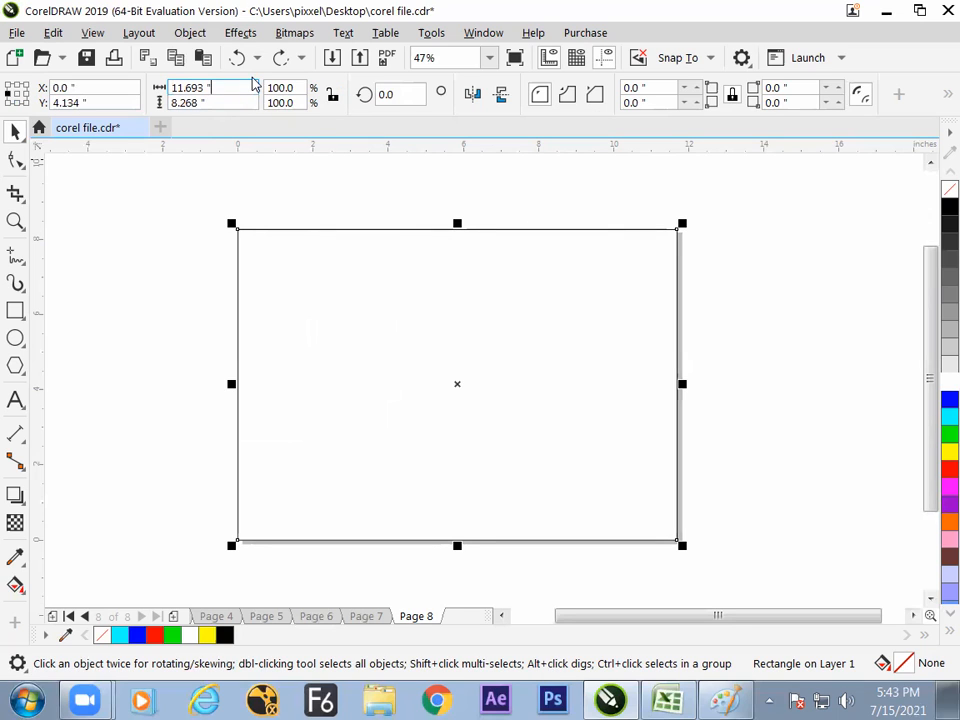
type("/3")
key("Return")
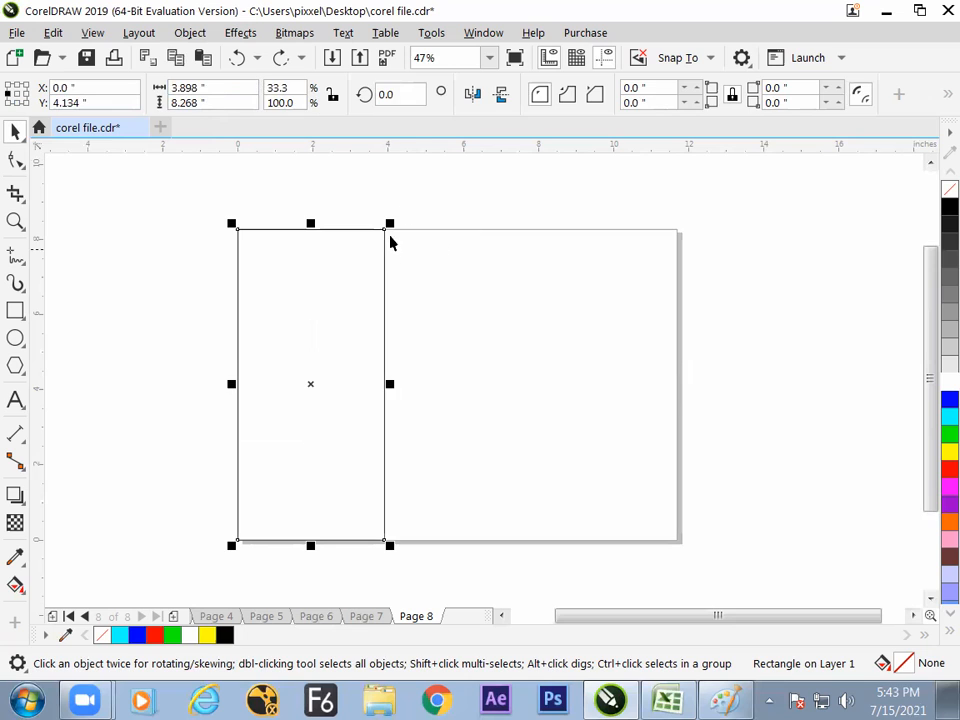
left_click(369, 287)
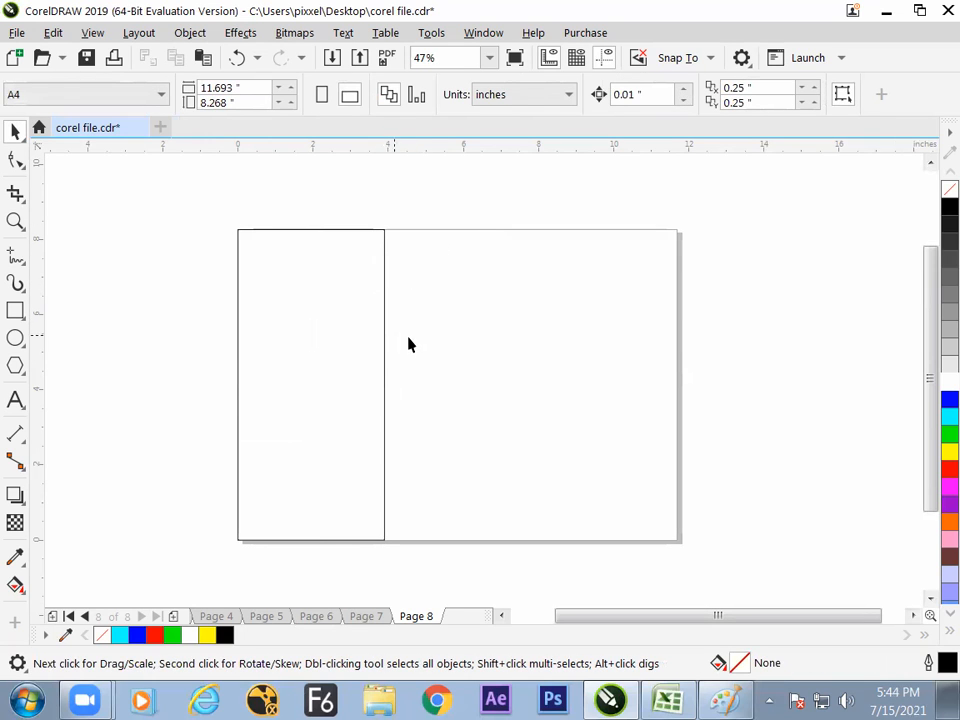
- Mirror two copies of the narrow rectangle successively across its right edge to divide the page into three equal panels
left_click(370, 350)
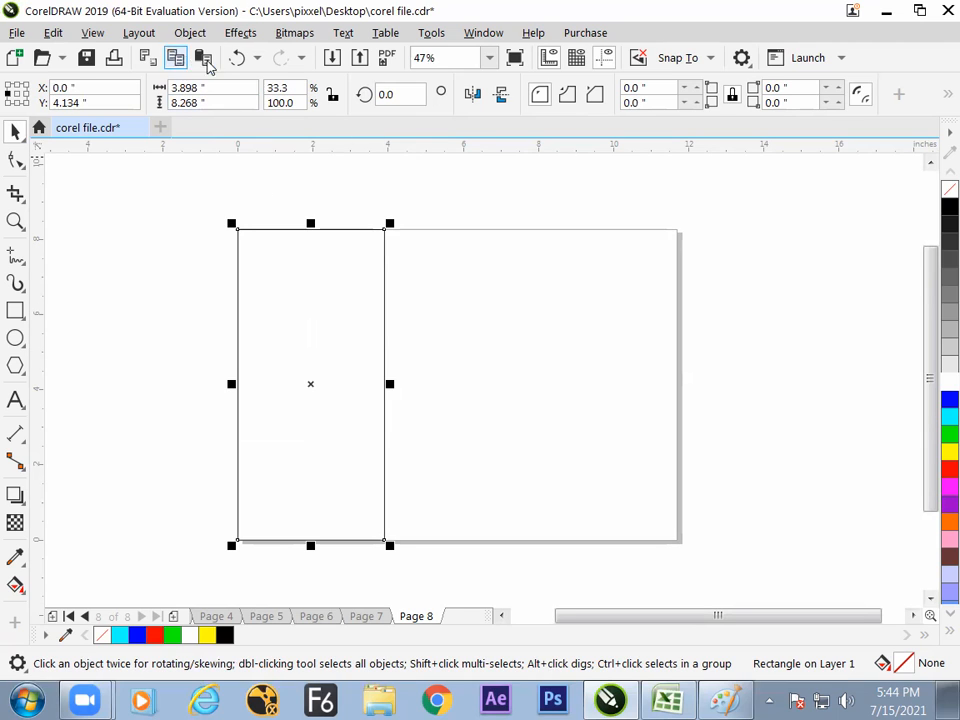
left_click(27, 94)
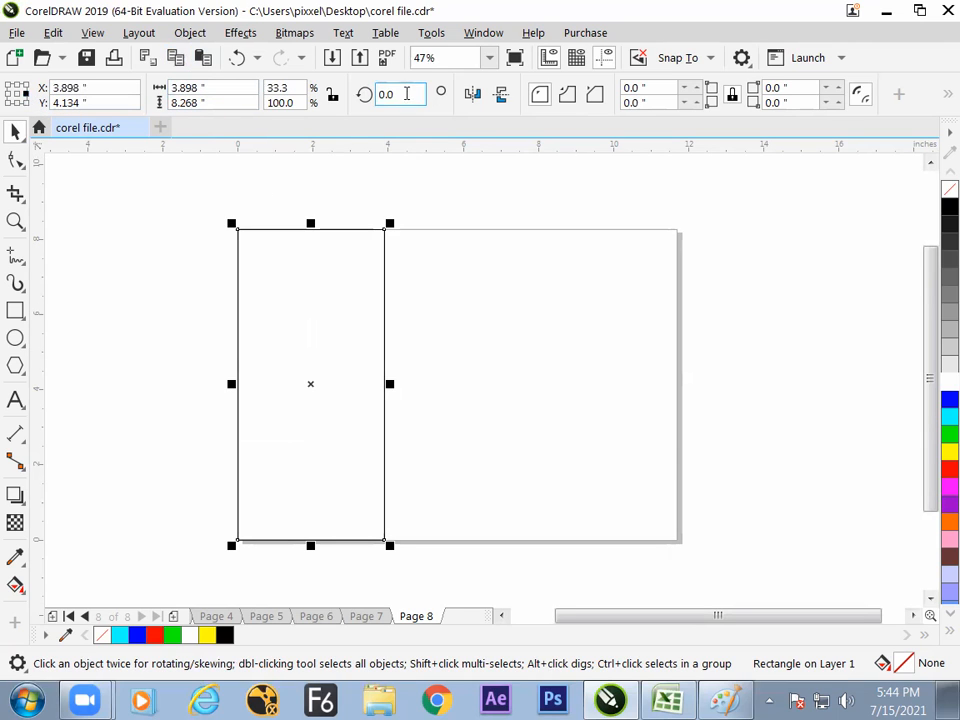
left_click(470, 95)
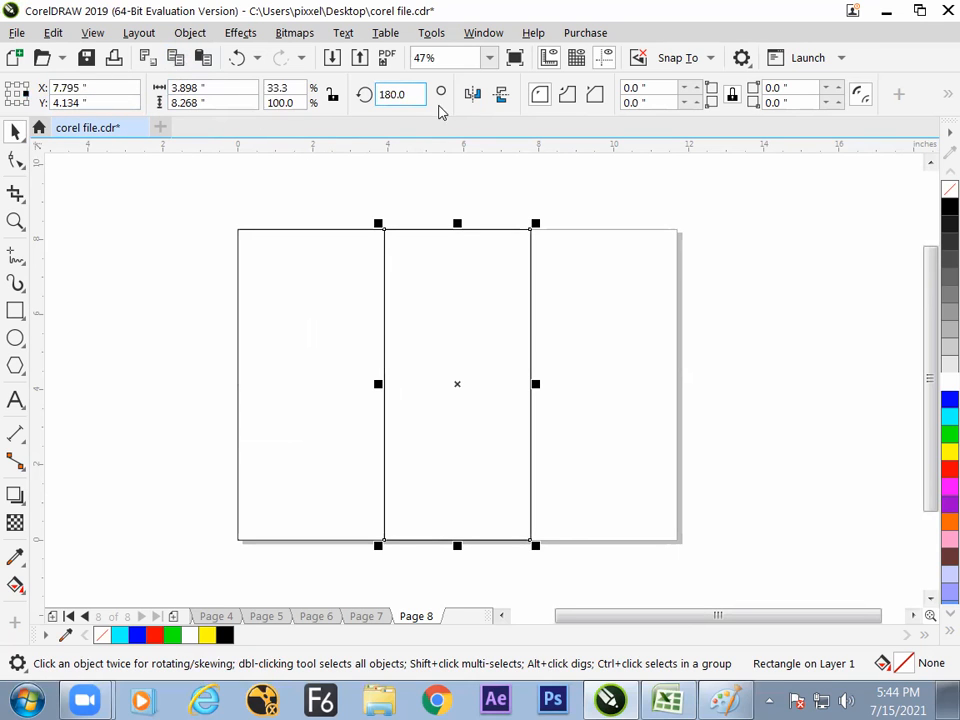
left_click(472, 94)
left_click(416, 178)
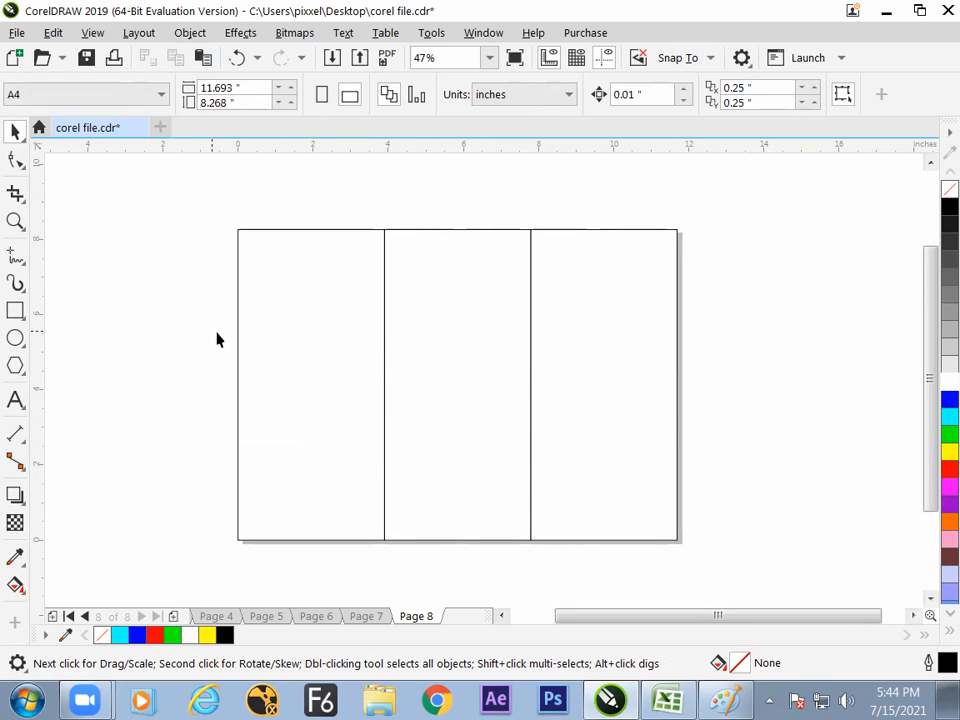
left_click(292, 330)
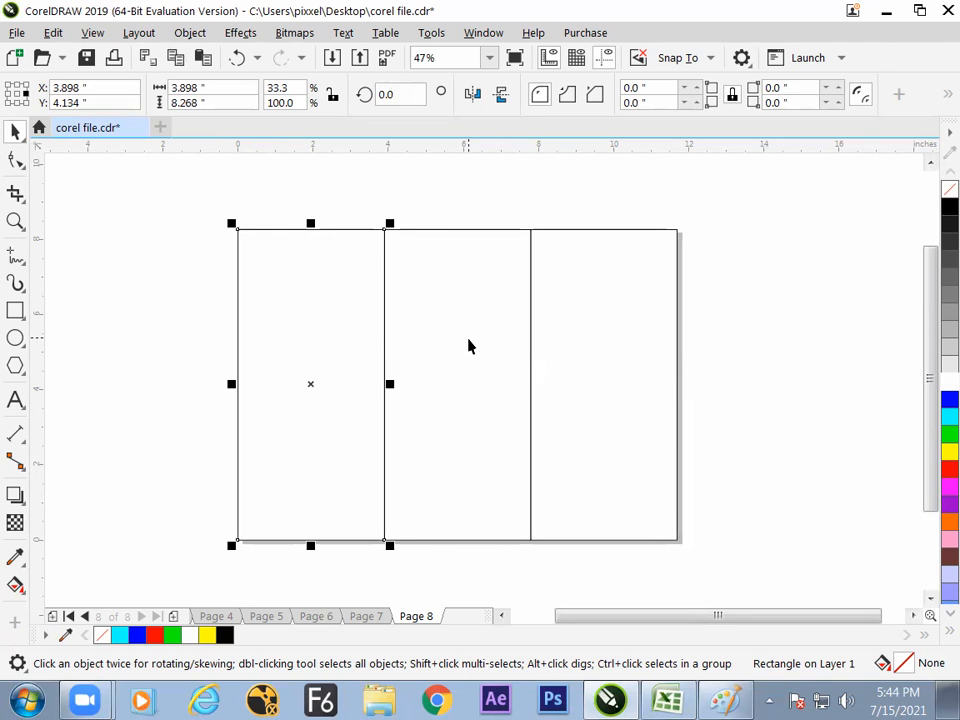
- Fill the three panels from left to right with blue, yellow and cyan
left_click(557, 347, "shift")
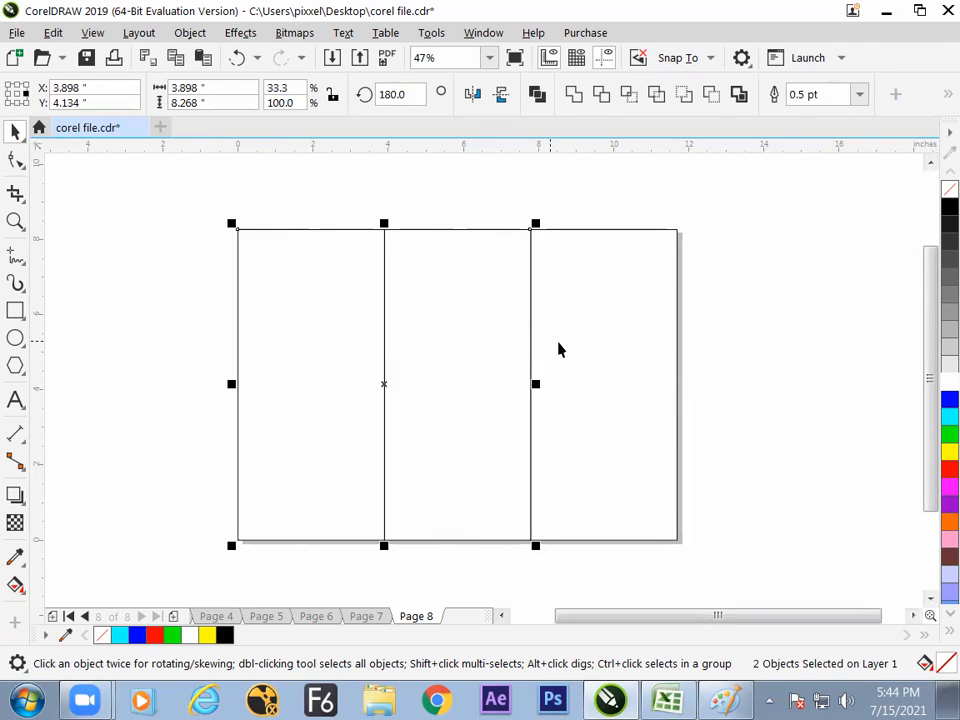
left_click(695, 374)
left_click(673, 373)
left_click(949, 416)
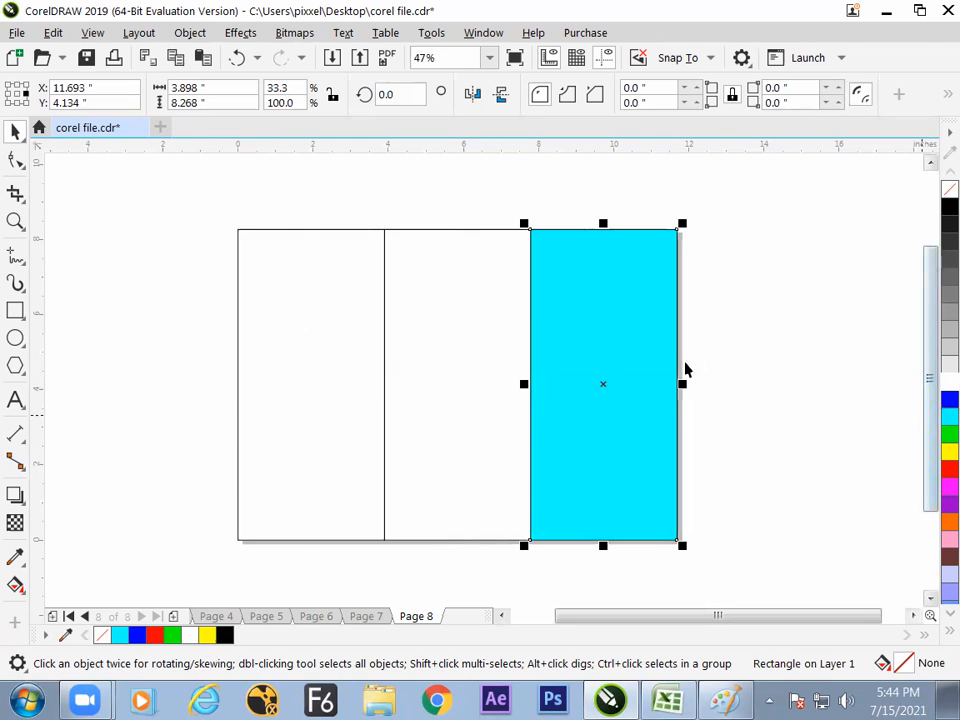
left_click(343, 304)
left_click(949, 399)
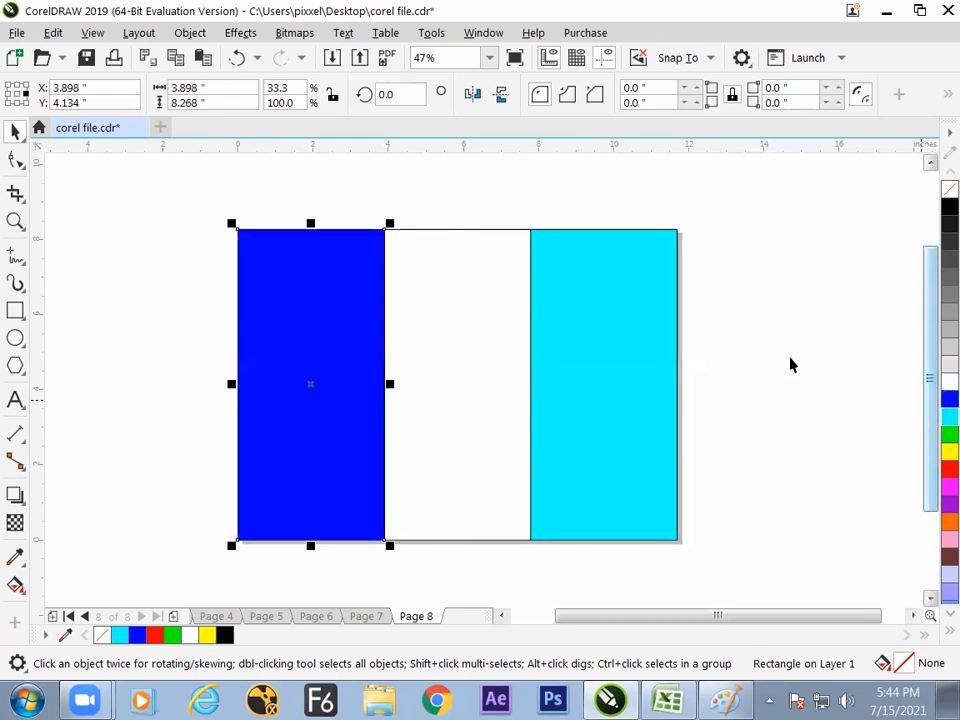
left_click(790, 365)
left_click(510, 347)
left_click(949, 450)
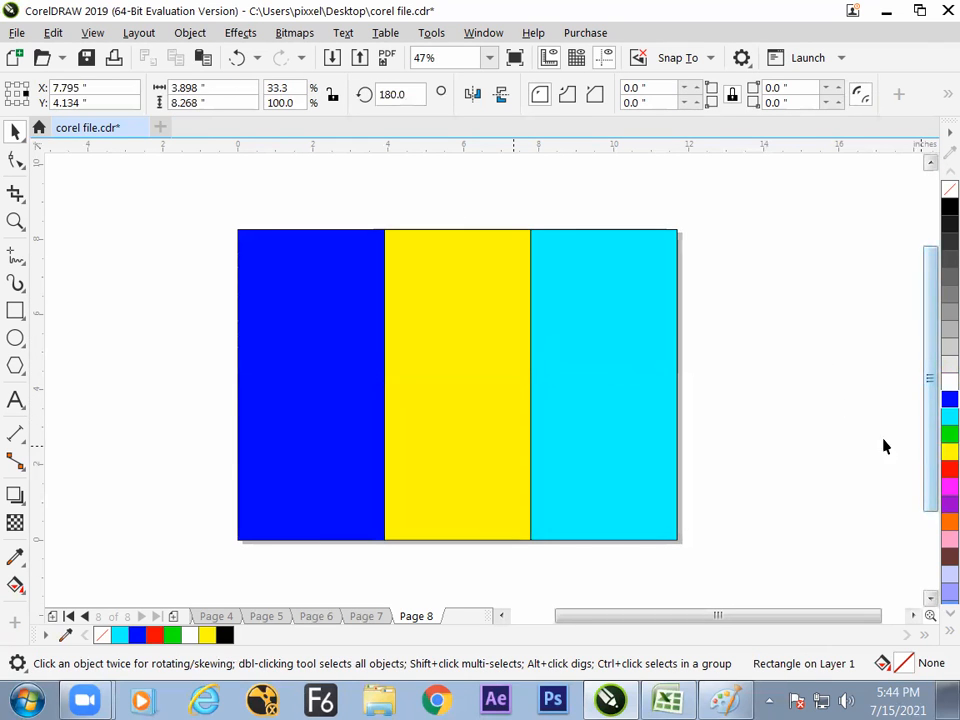
left_click(778, 393)
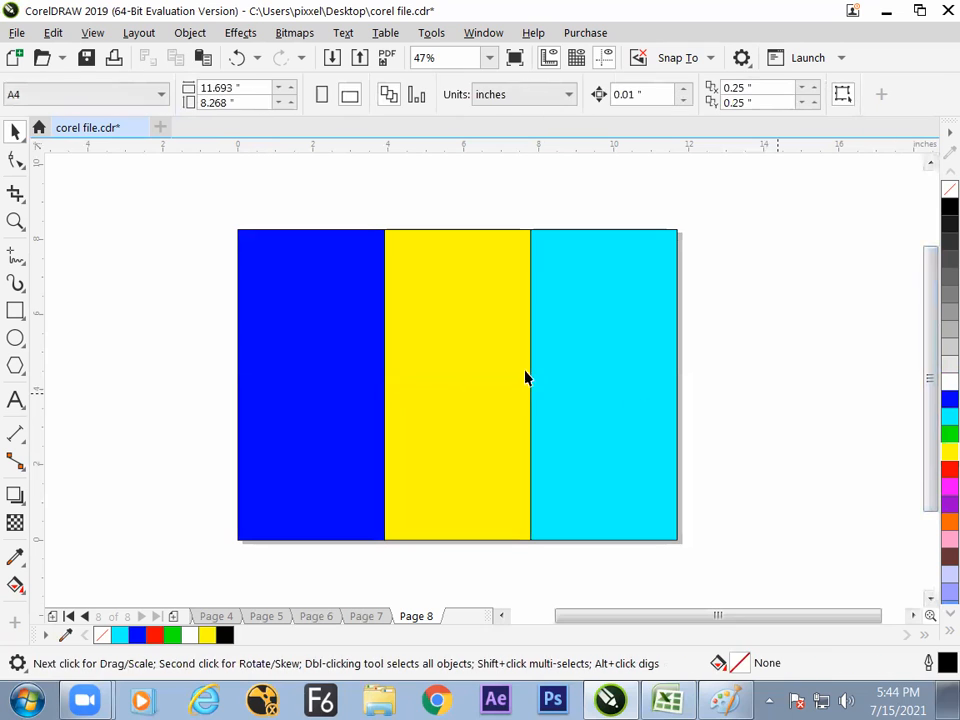
- Draw a thin 3-point rectangle sloping down from upper left to lower right, extending past both sides of the page
left_click(20, 315)
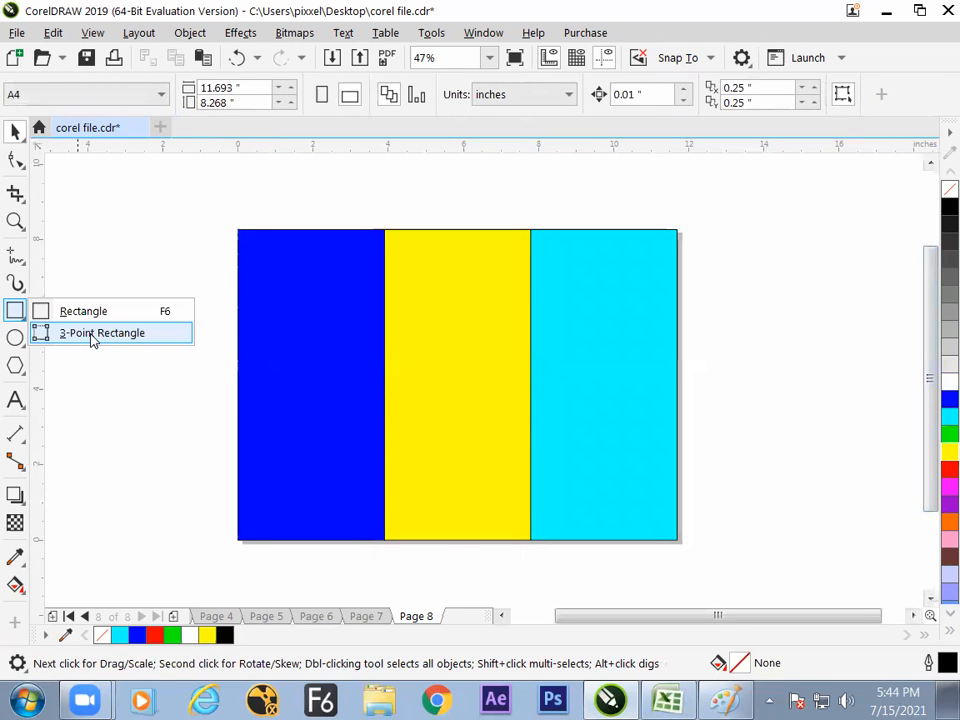
left_click(91, 337)
left_click_drag(162, 243, 742, 466)
left_click(745, 478)
key("space")
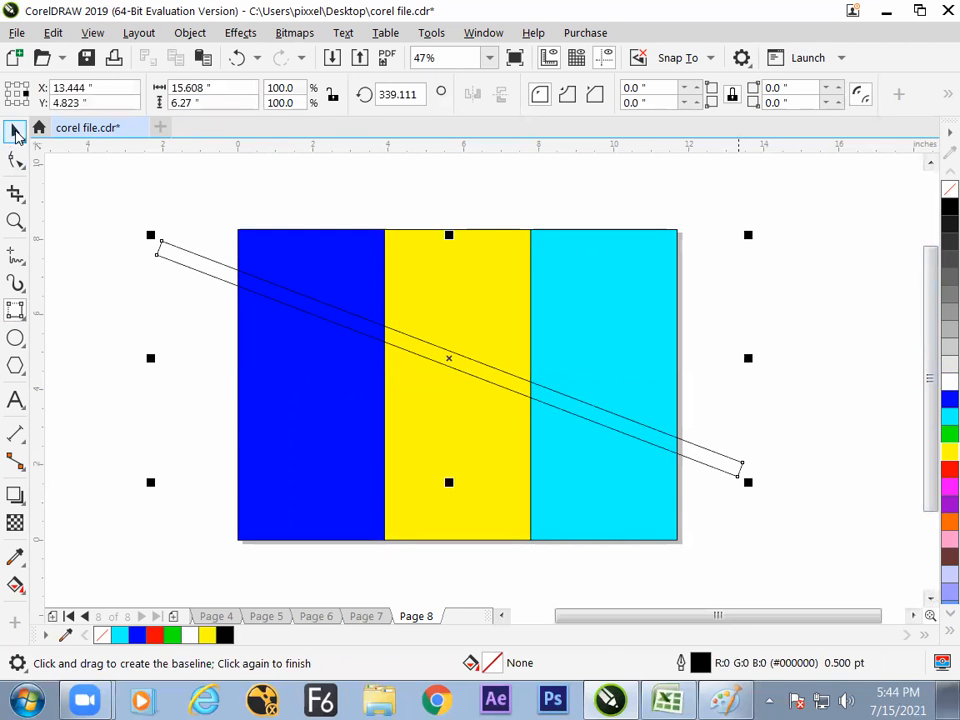
left_click(125, 320)
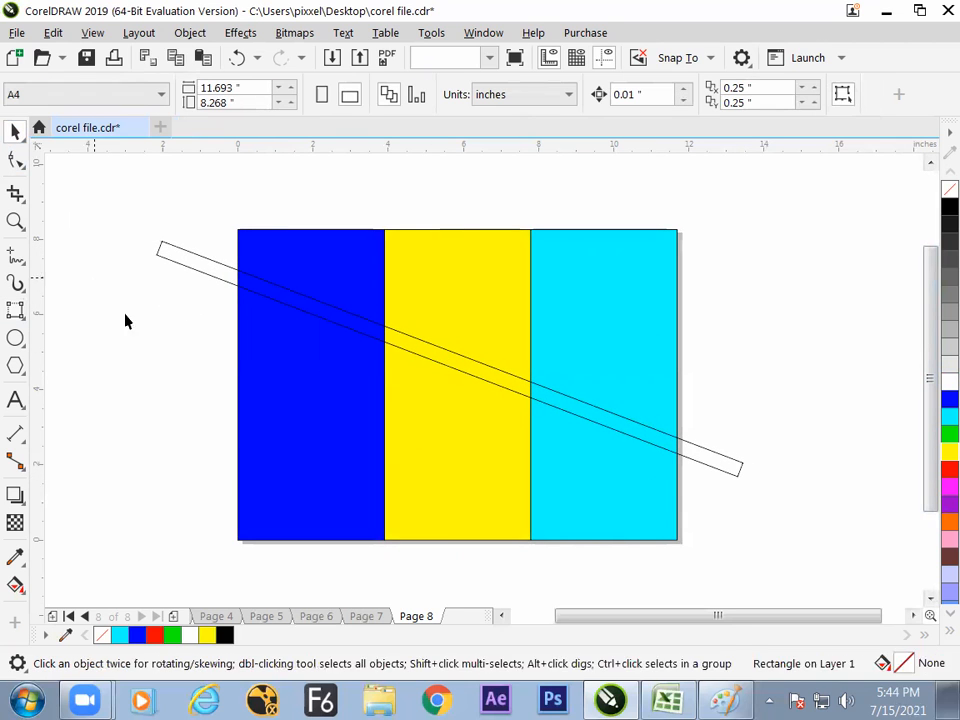
- Trim the slanted strip's shape out of the blue panel, keeping the strip itself
left_click(182, 259)
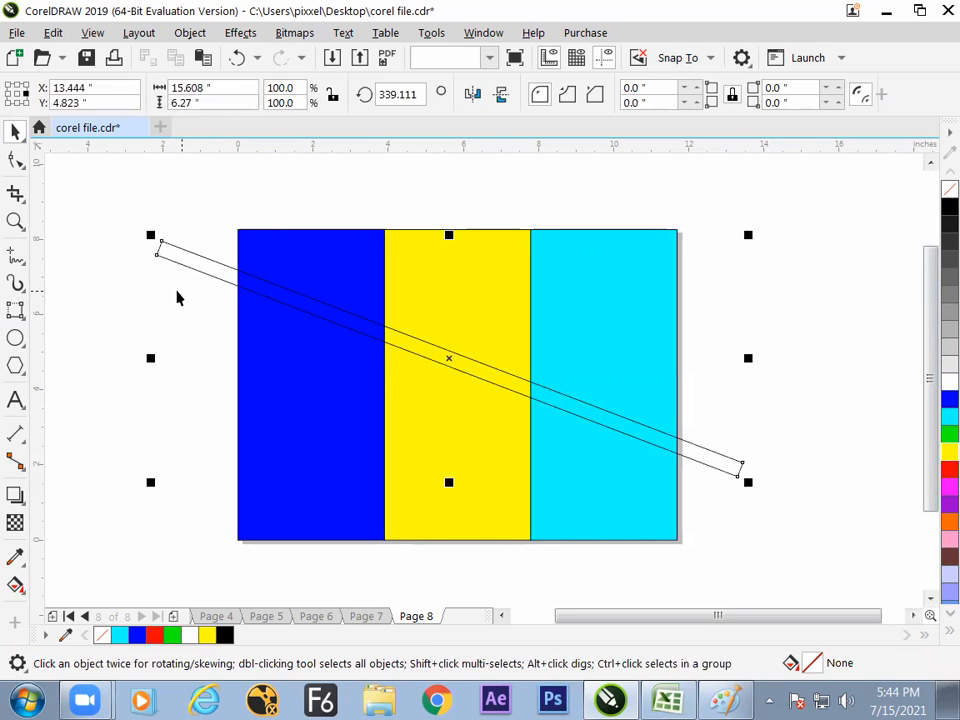
key("ctrl+a")
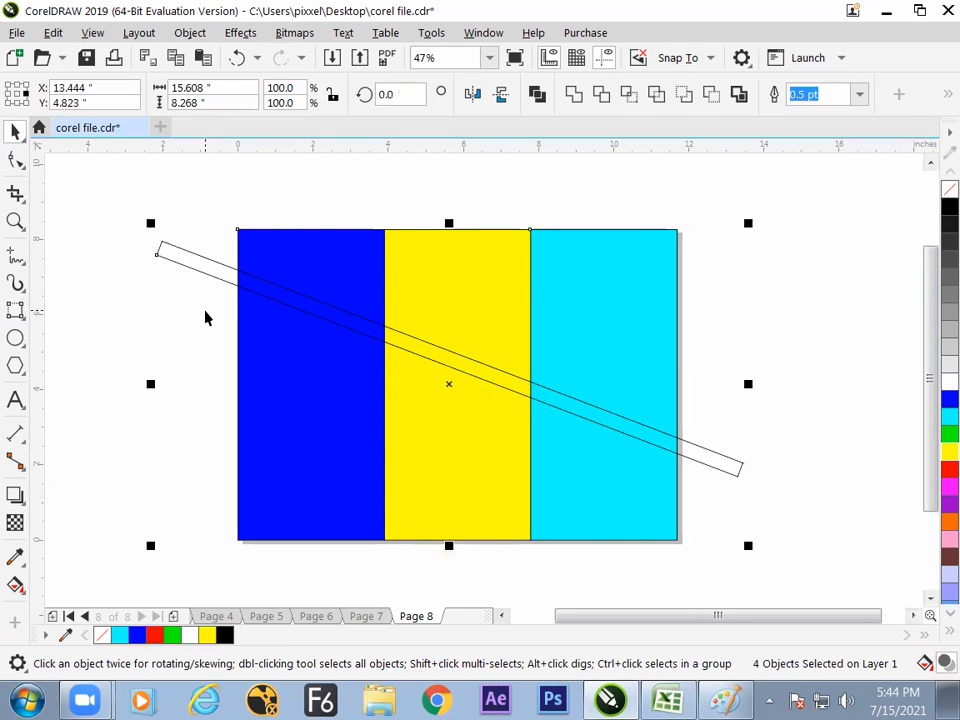
left_click(603, 102)
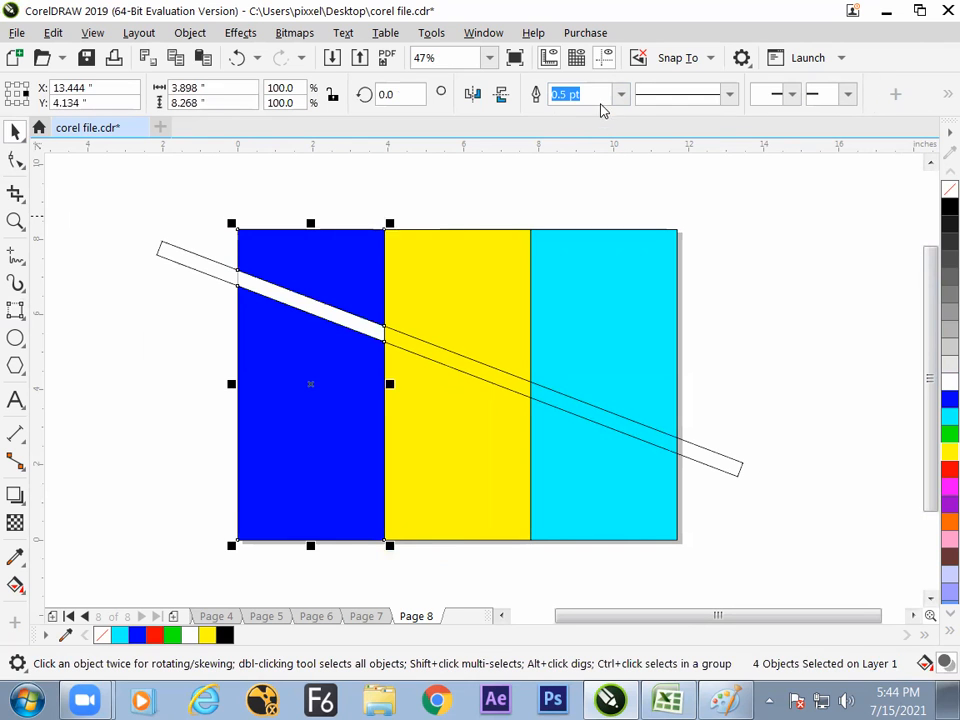
left_click(570, 186)
left_click_drag(214, 272, 108, 336)
- Trim the slanted strip's shape out of the yellow and cyan panels separately, and move the strip above and beyond the page
left_click_drag(407, 429, 465, 373)
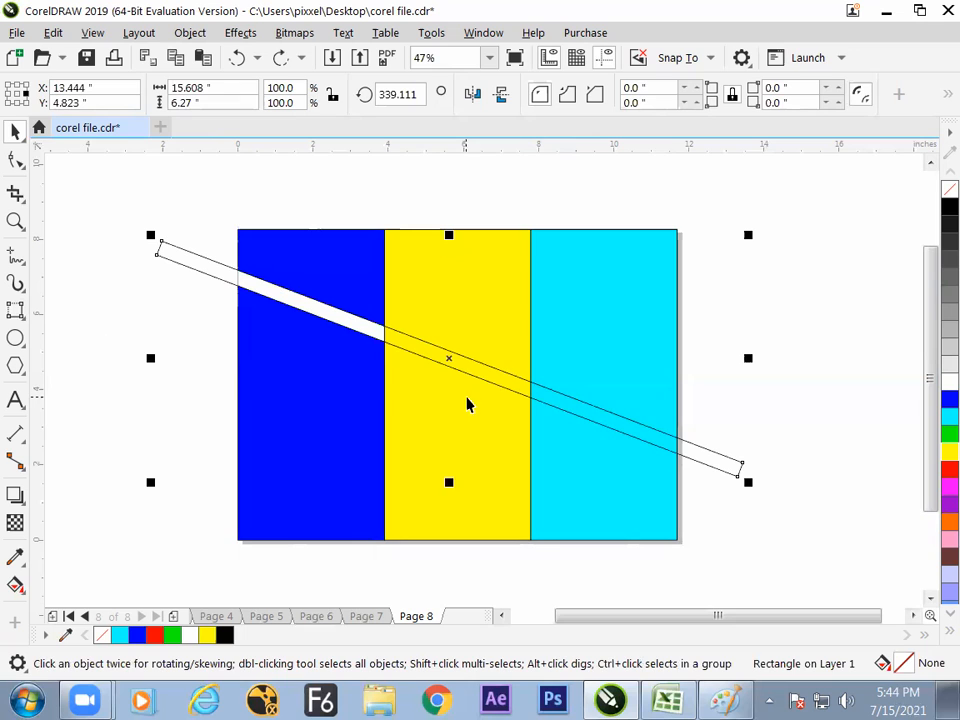
left_click(505, 292, "shift")
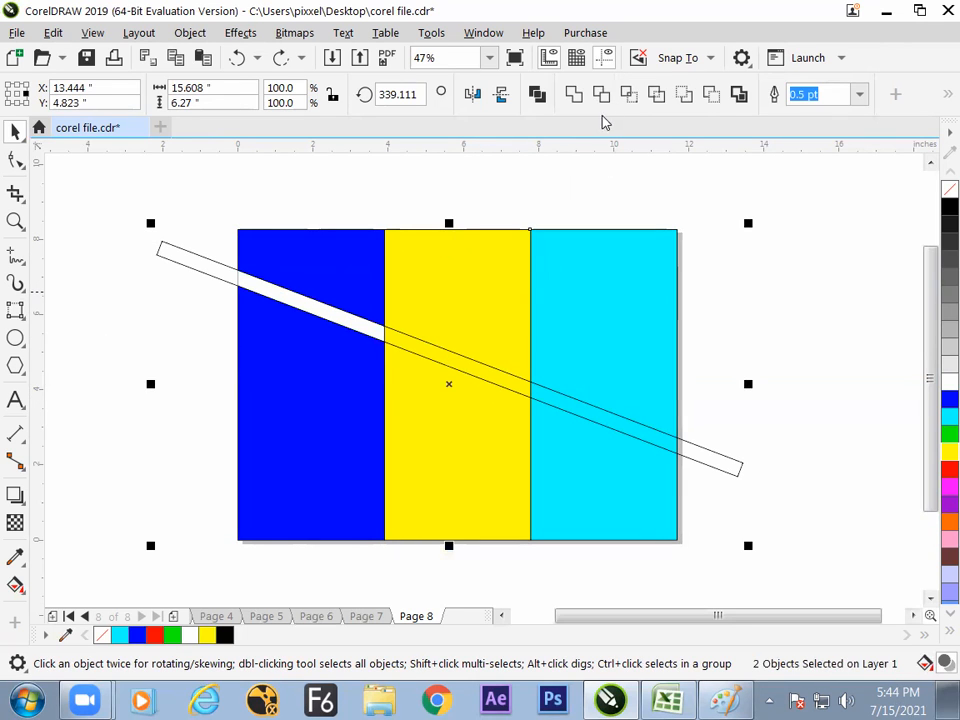
left_click(601, 94)
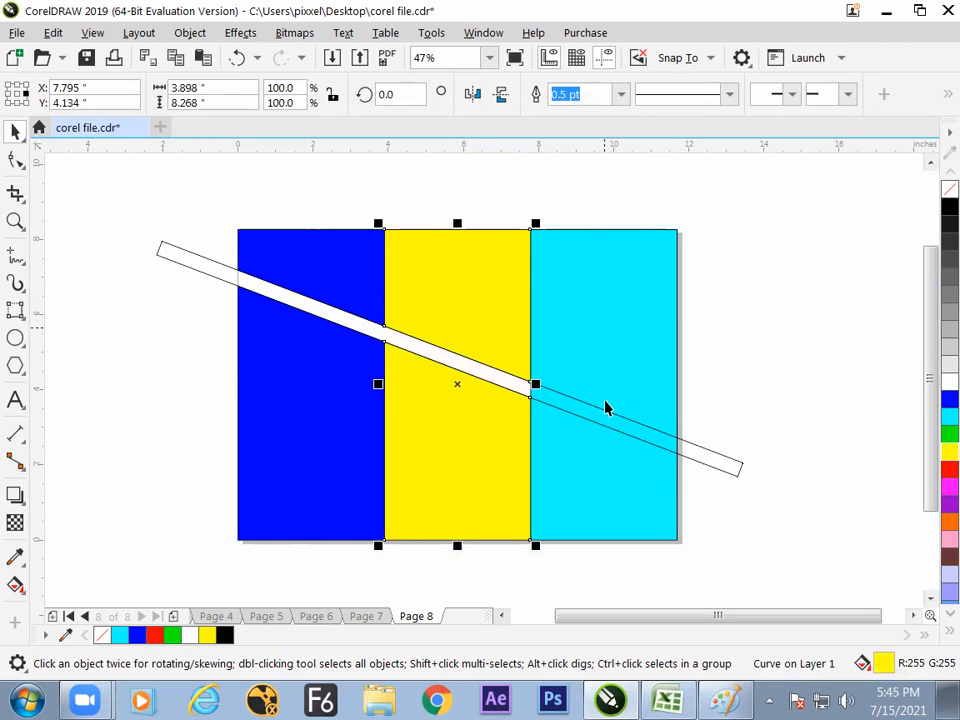
left_click(681, 445)
left_click(641, 311, "shift")
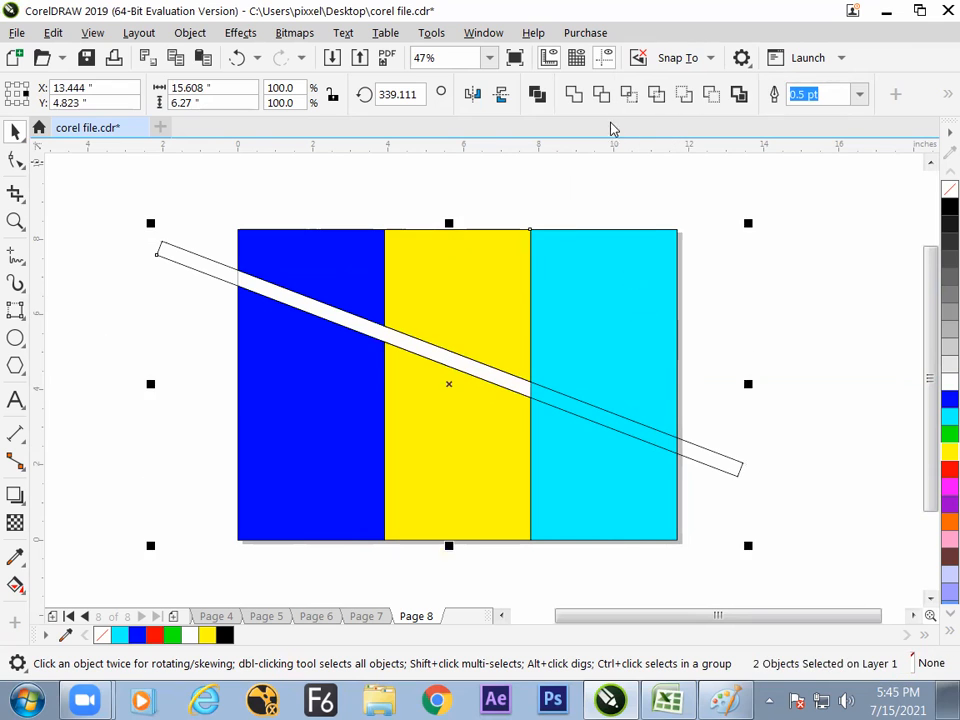
left_click(601, 94)
left_click_drag(686, 437, 840, 235)
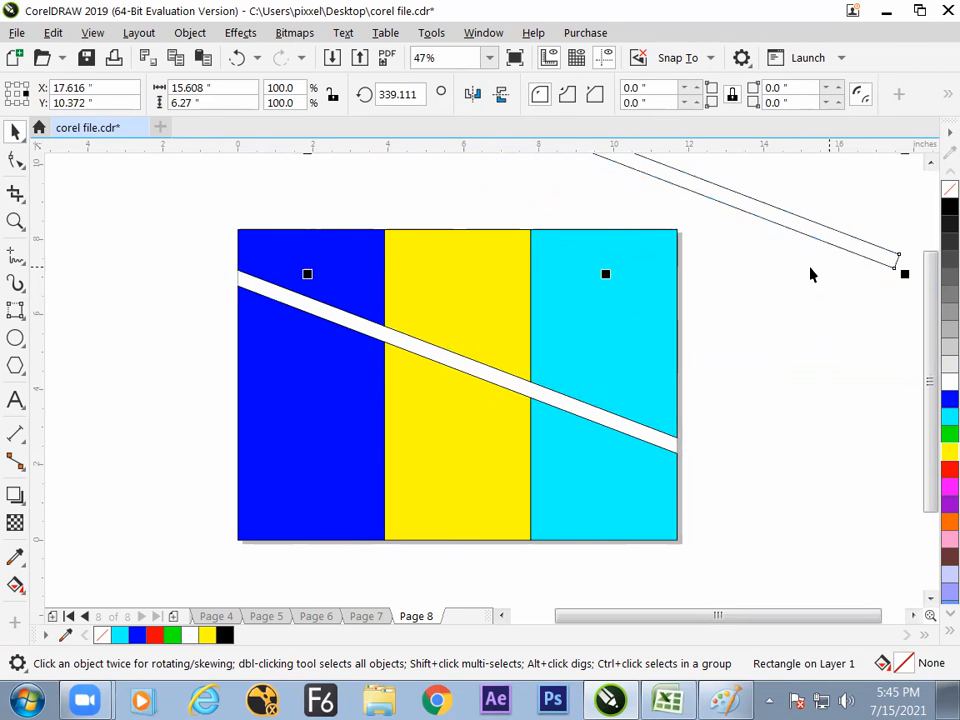
left_click(770, 333)
left_click(647, 346)
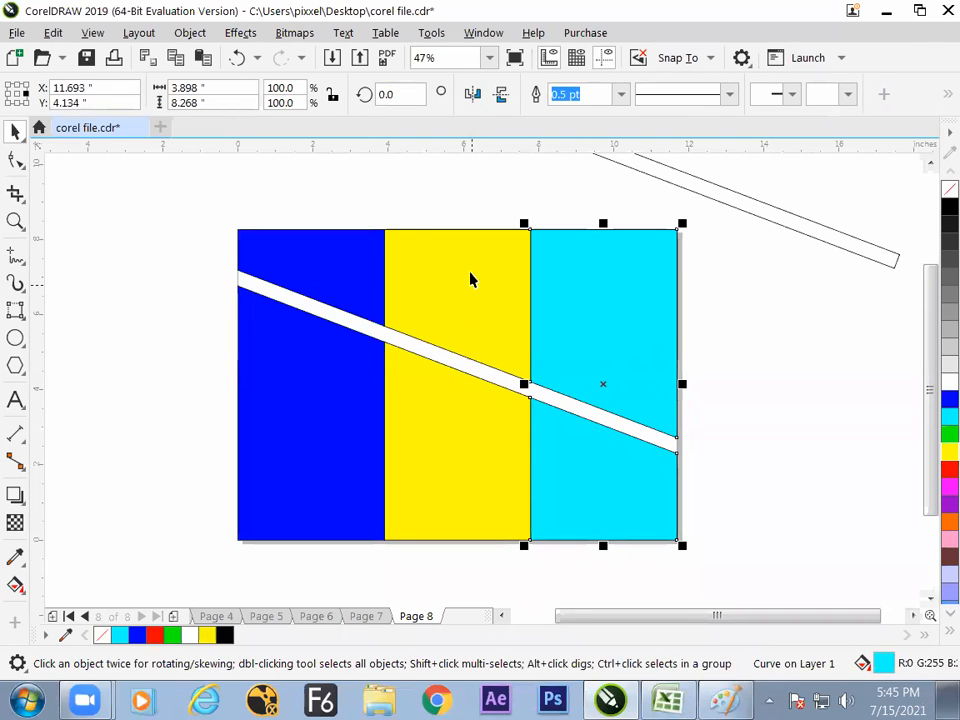
left_click(261, 251)
left_click(515, 286, "shift")
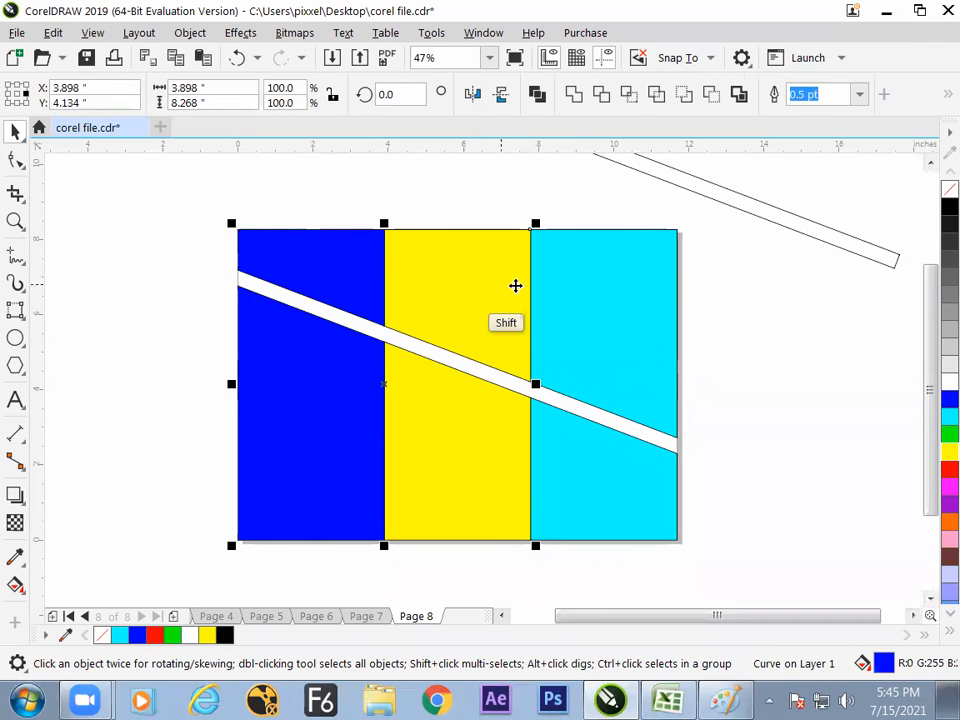
left_click(588, 296, "shift")
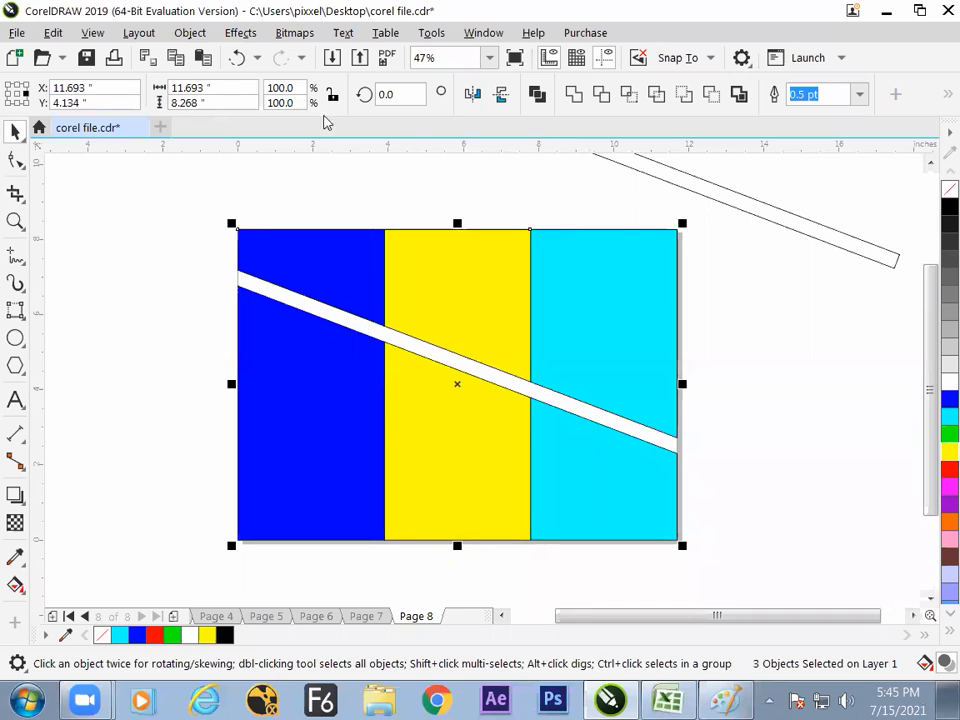
left_click(190, 32)
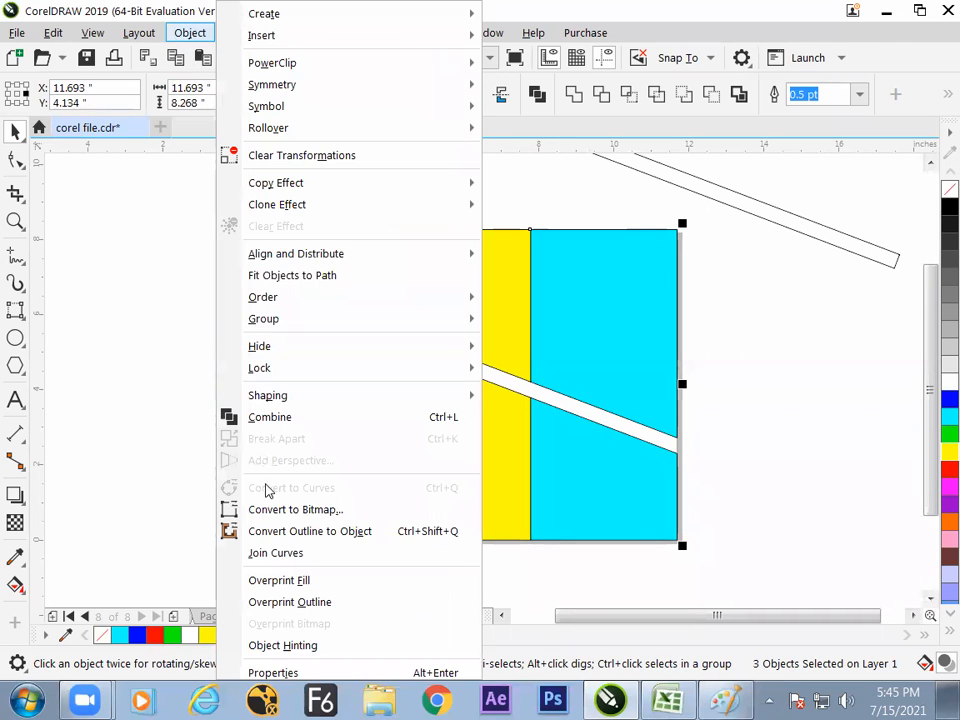
left_click(153, 445)
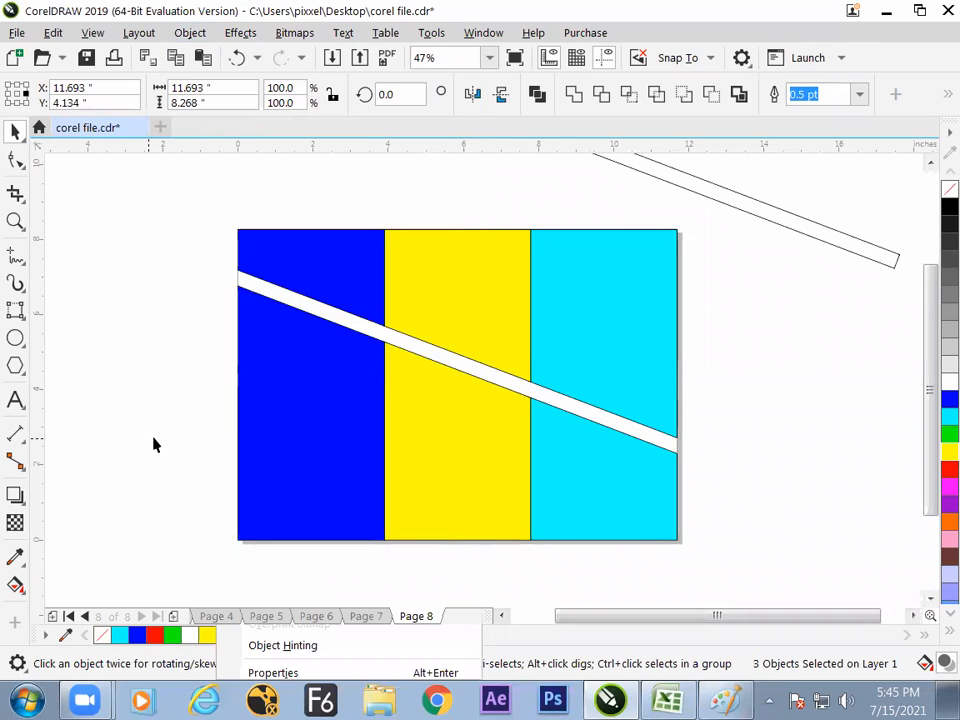
left_click(706, 304)
- Break apart the trimmed cyan, yellow and blue panels one at a time into separate upper and lower pieces
left_click(650, 311)
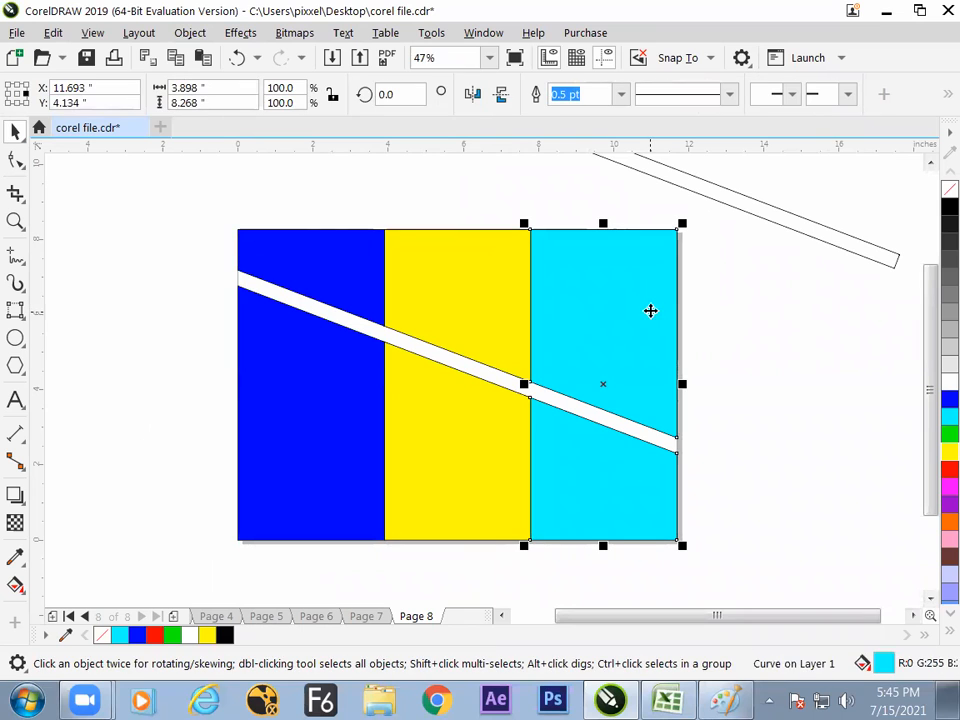
left_click(190, 32)
left_click(283, 440)
left_click(479, 325)
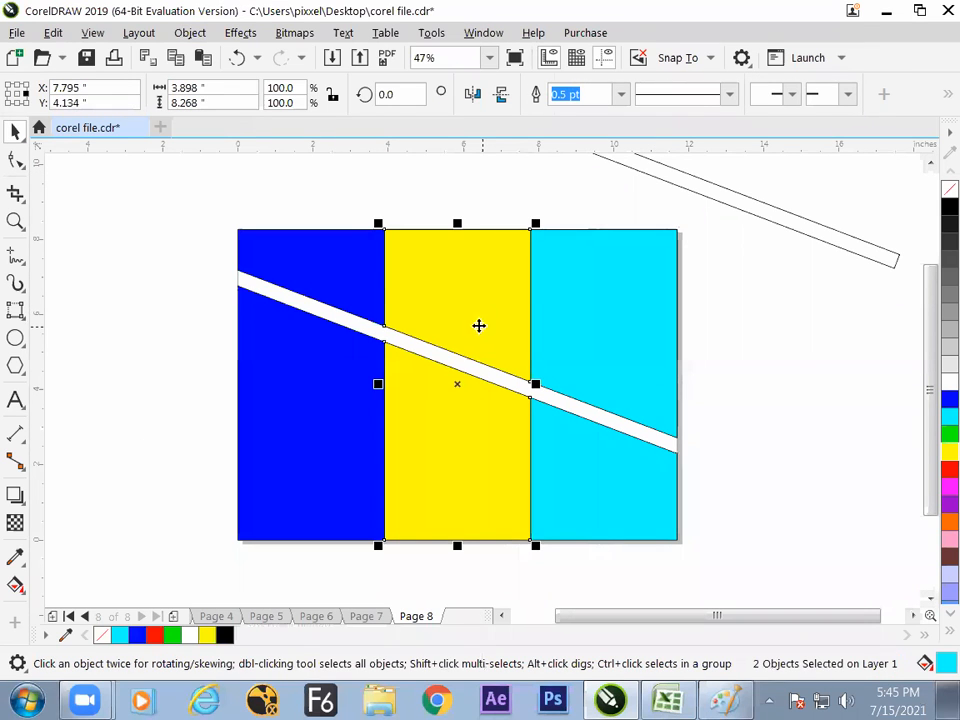
left_click(377, 308)
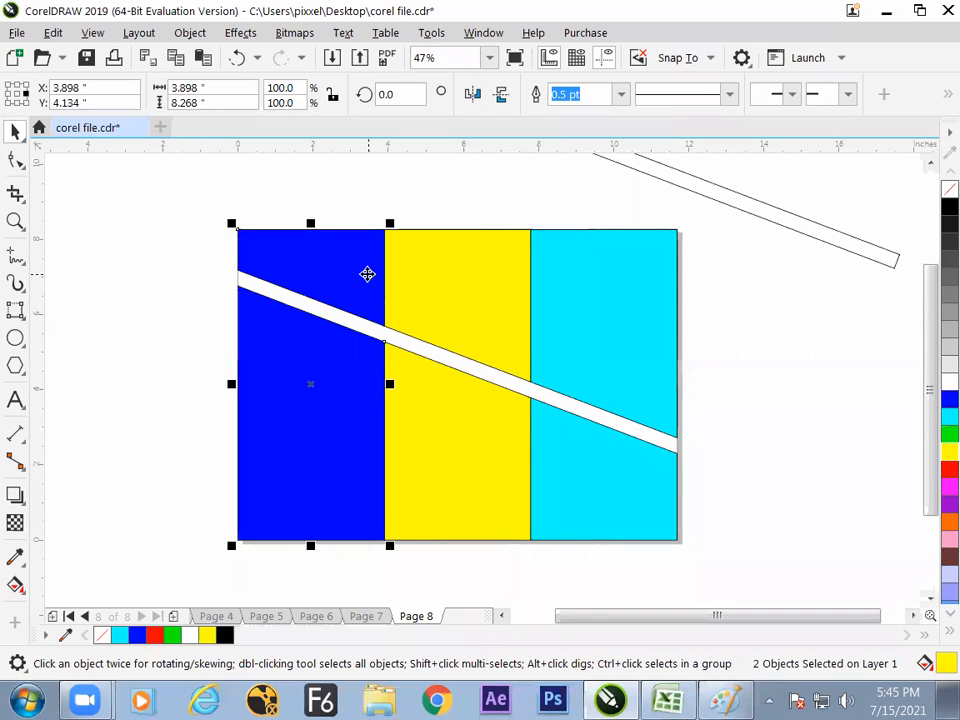
left_click(180, 326)
- Recolour the pieces above the diagonal gap red, green and magenta from left to right
left_click(315, 279)
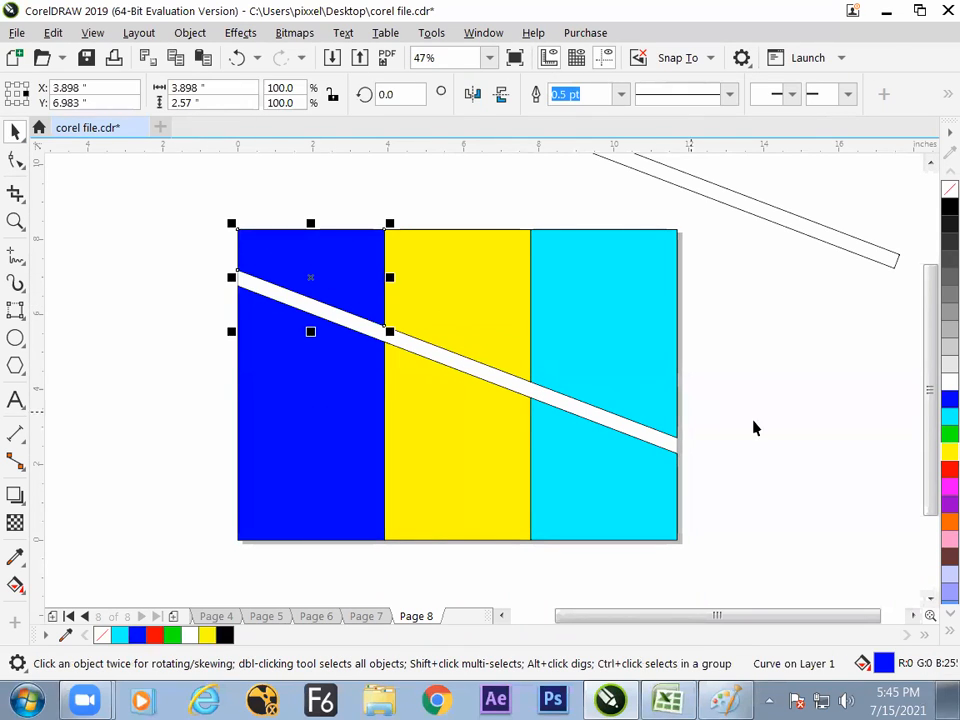
left_click(945, 468)
left_click(690, 388)
left_click(479, 341)
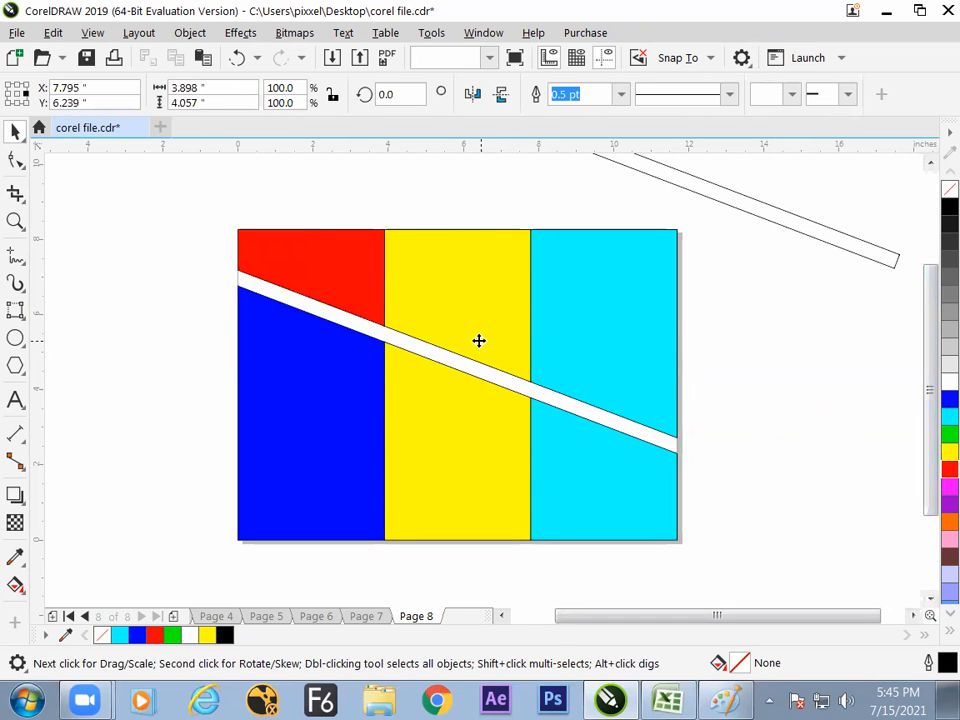
left_click(949, 433)
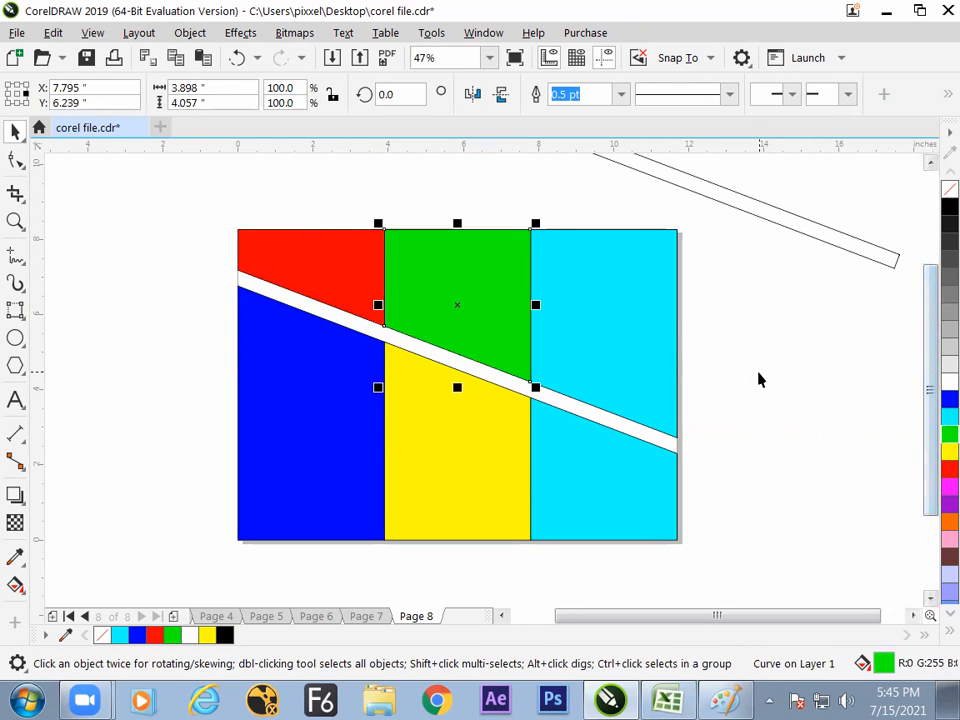
left_click(758, 379)
left_click(634, 369)
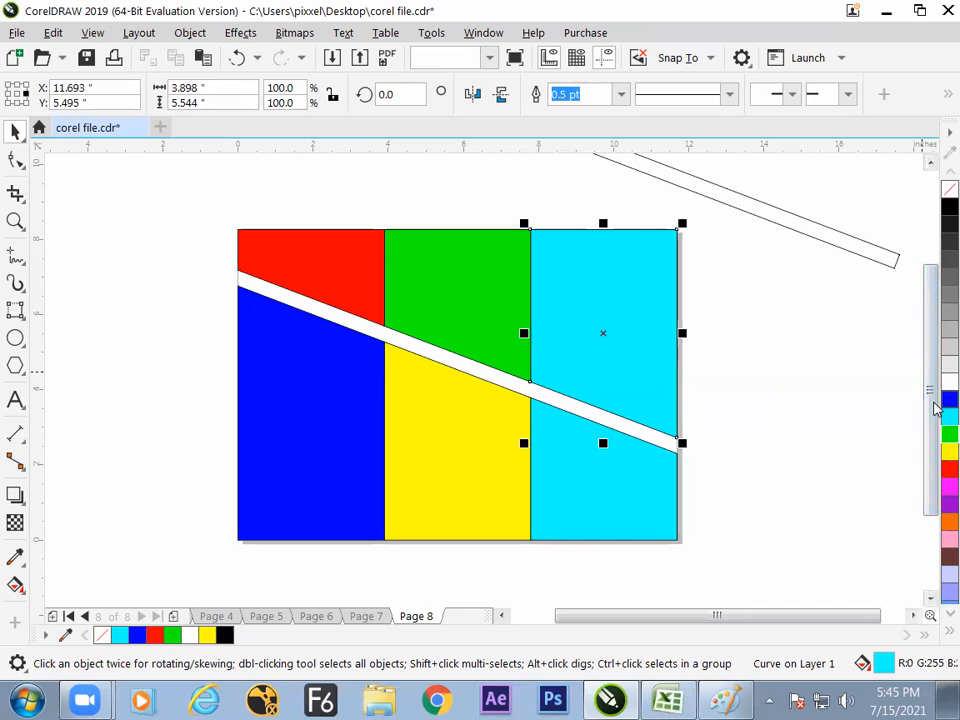
left_click(947, 488)
left_click(782, 420)
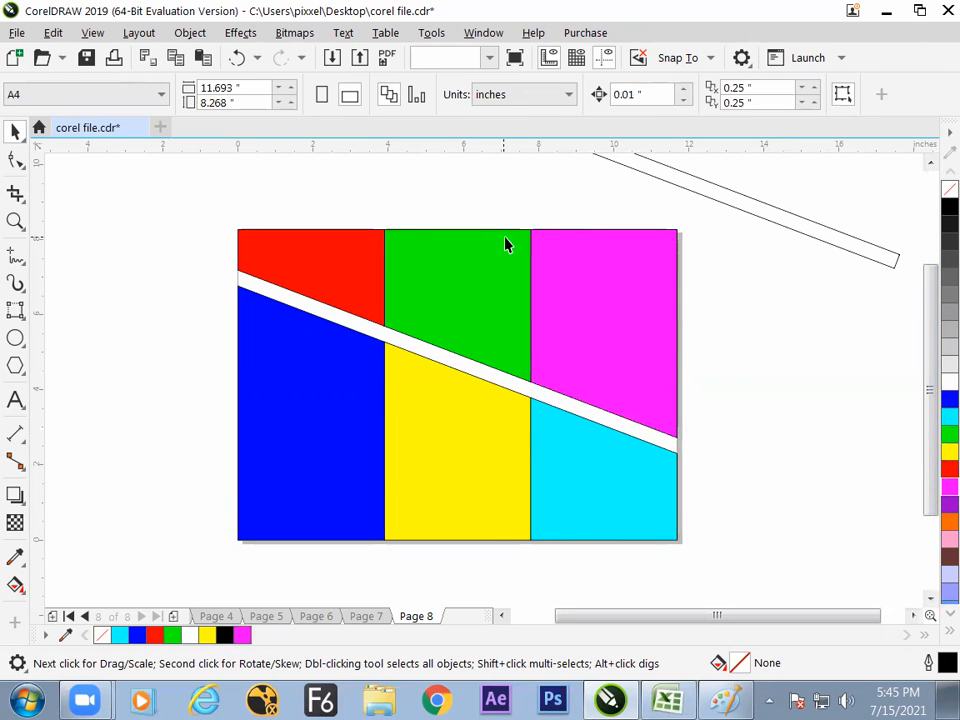
- Move the slanted strip farther away from the page and select the coloured pieces individually to check that they are separate
left_click_drag(718, 236, 784, 236)
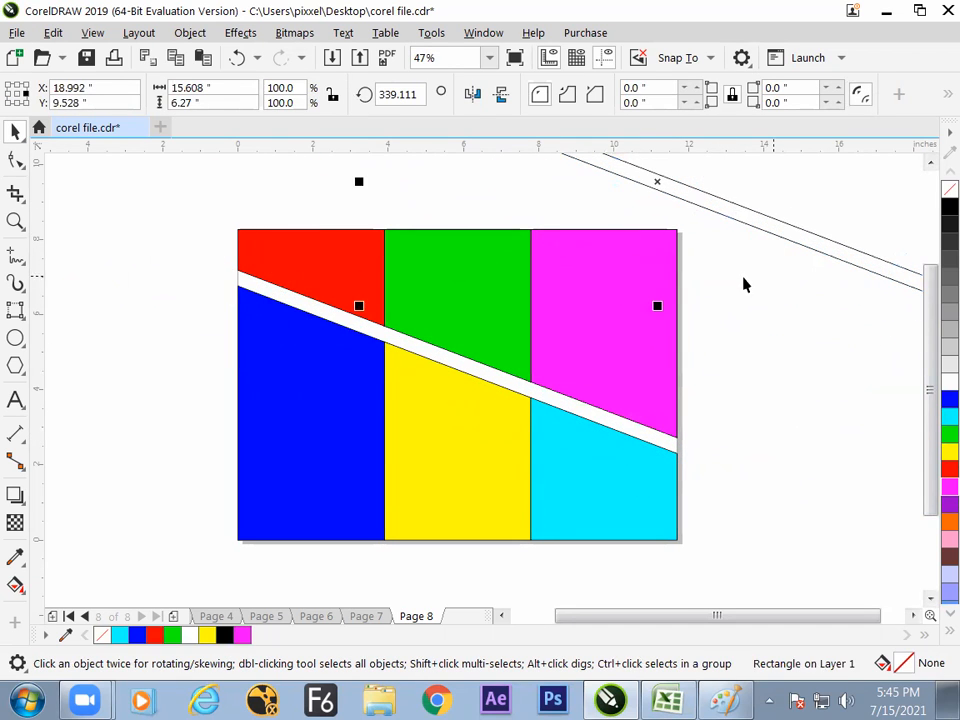
left_click(743, 280)
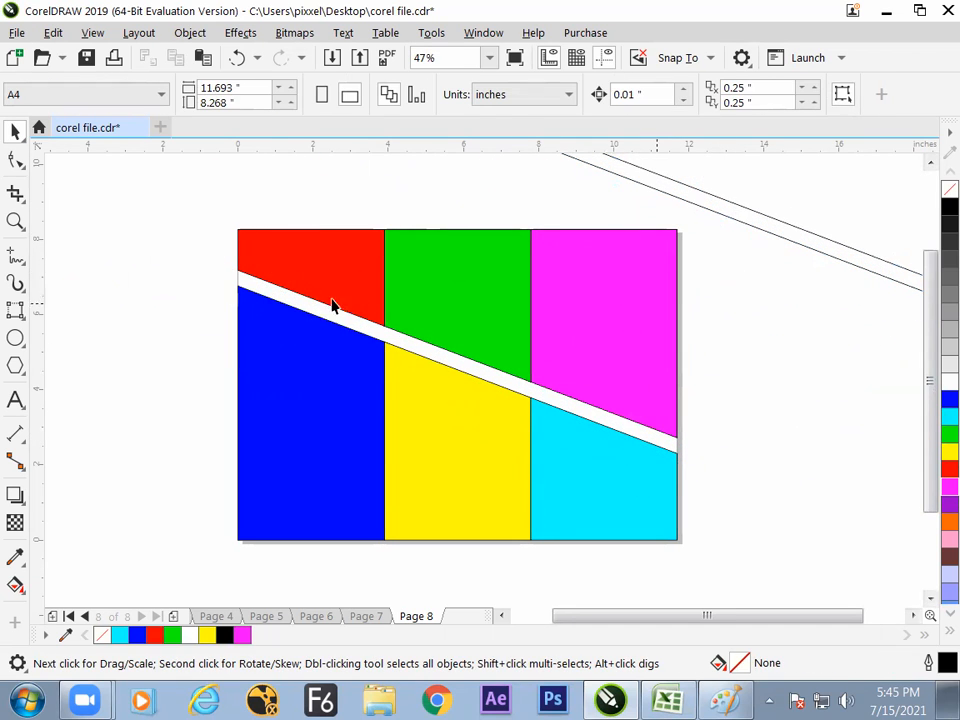
left_click(309, 377)
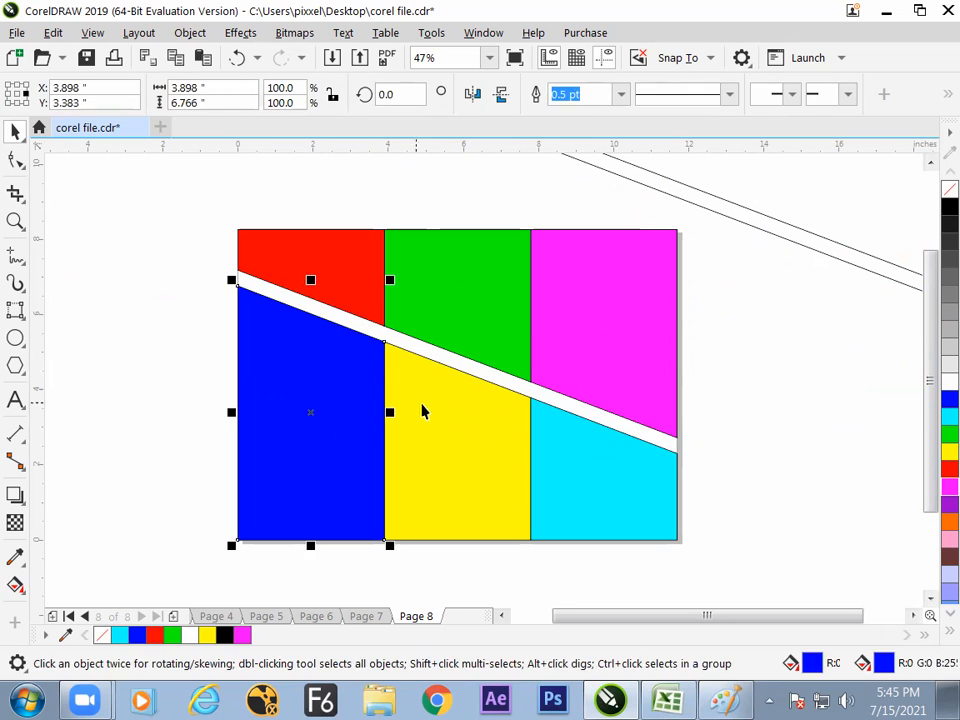
left_click(435, 424)
left_click(469, 321)
left_click(645, 302)
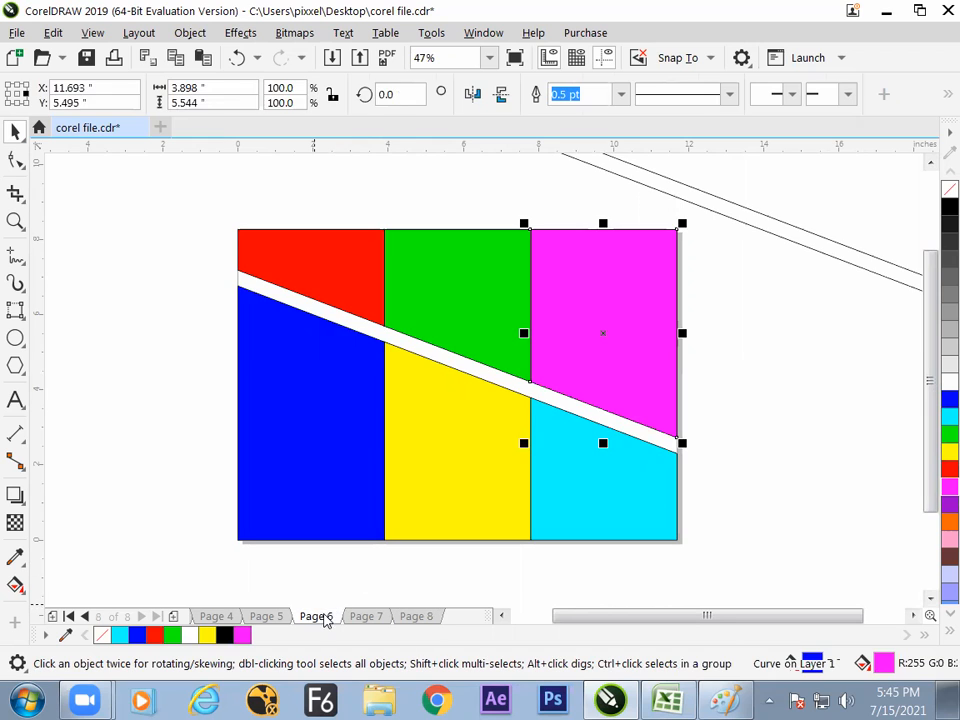
- Copy the blue-cornered design with the red centre square from Page 6 and paste it onto Page 8
left_click(316, 616)
left_click_drag(347, 285, 530, 483)
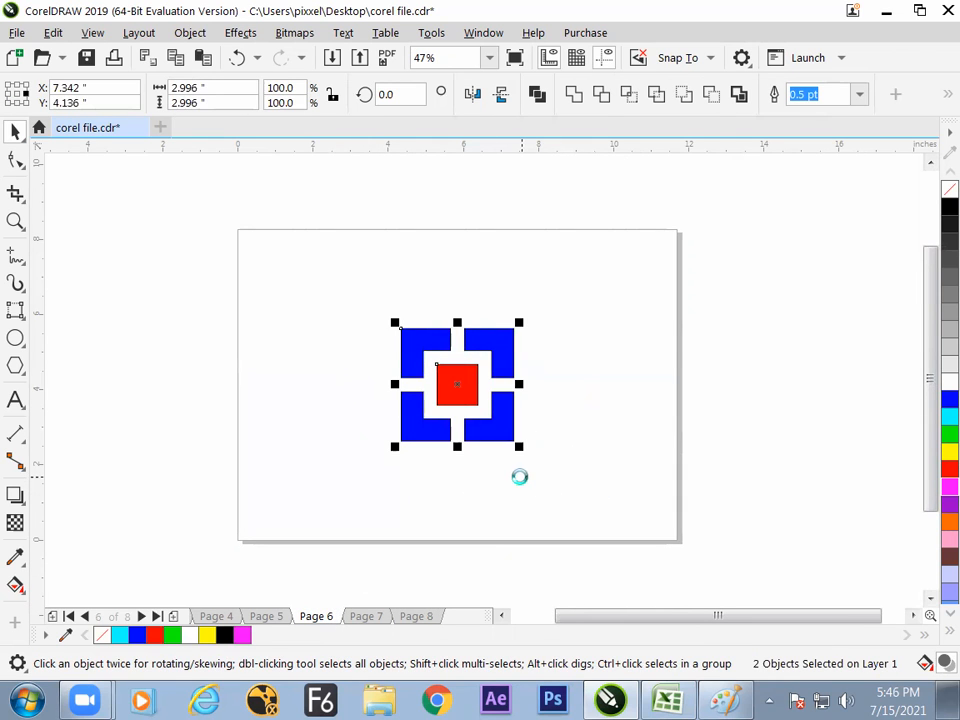
left_click(435, 618)
key("ctrl+v")
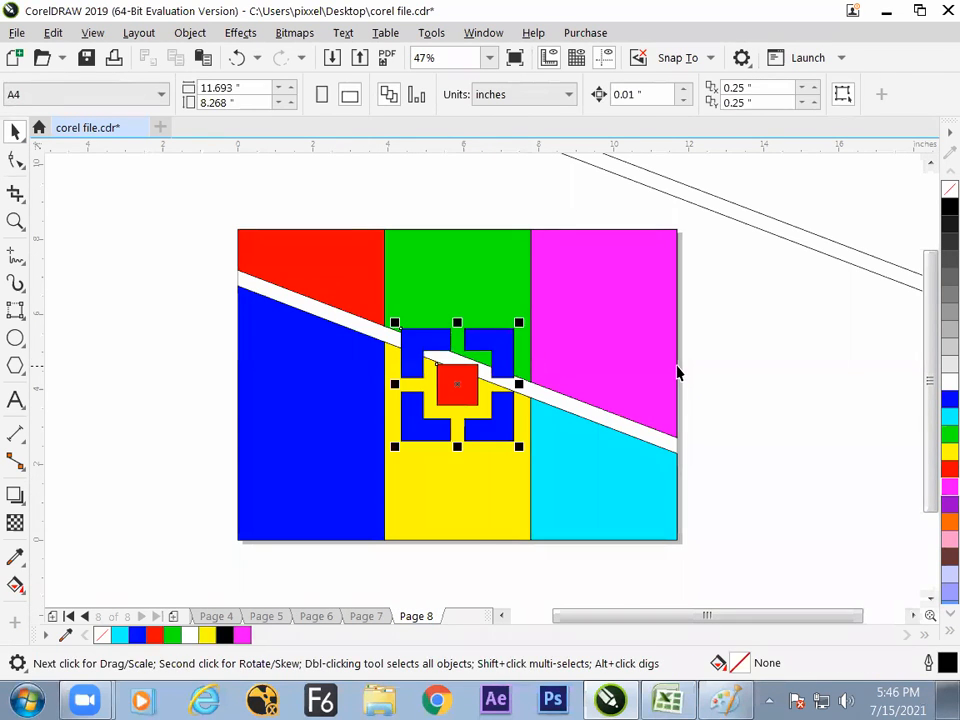
- Shrink the pasted blue-cornered design to about 0.9 inch square low on the yellow panel and group its two objects
left_click_drag(520, 324, 472, 511)
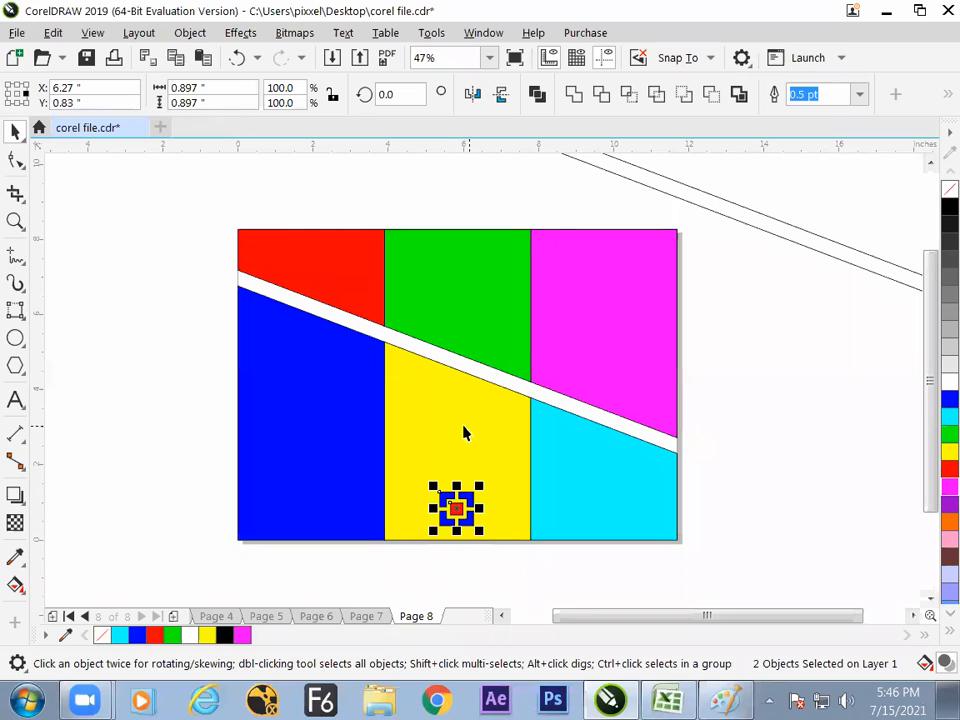
left_click(189, 34)
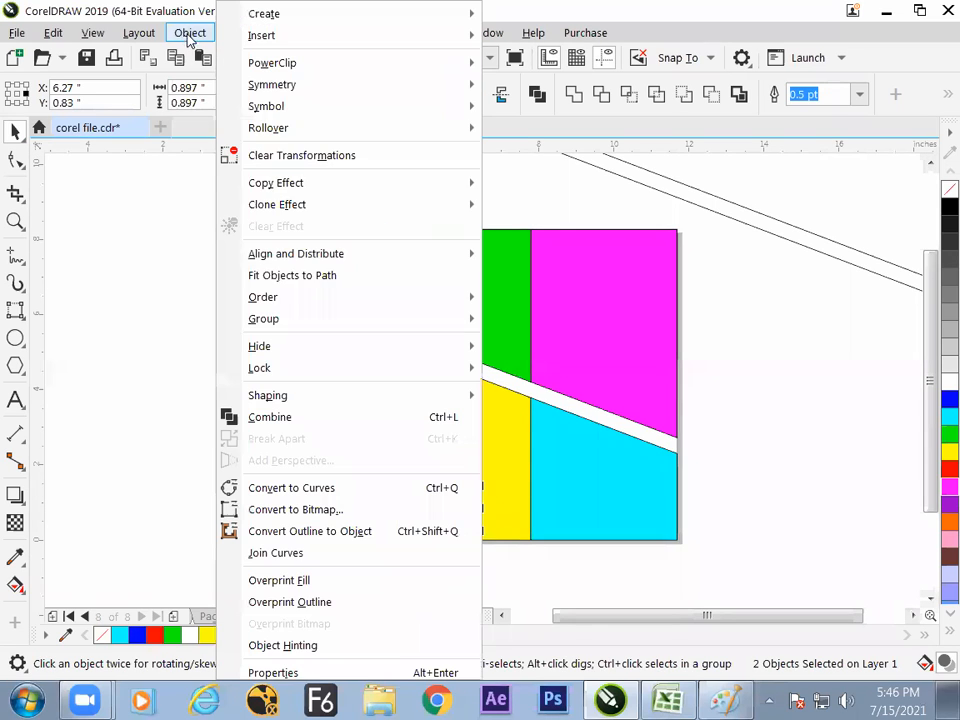
mouse_move(268, 320)
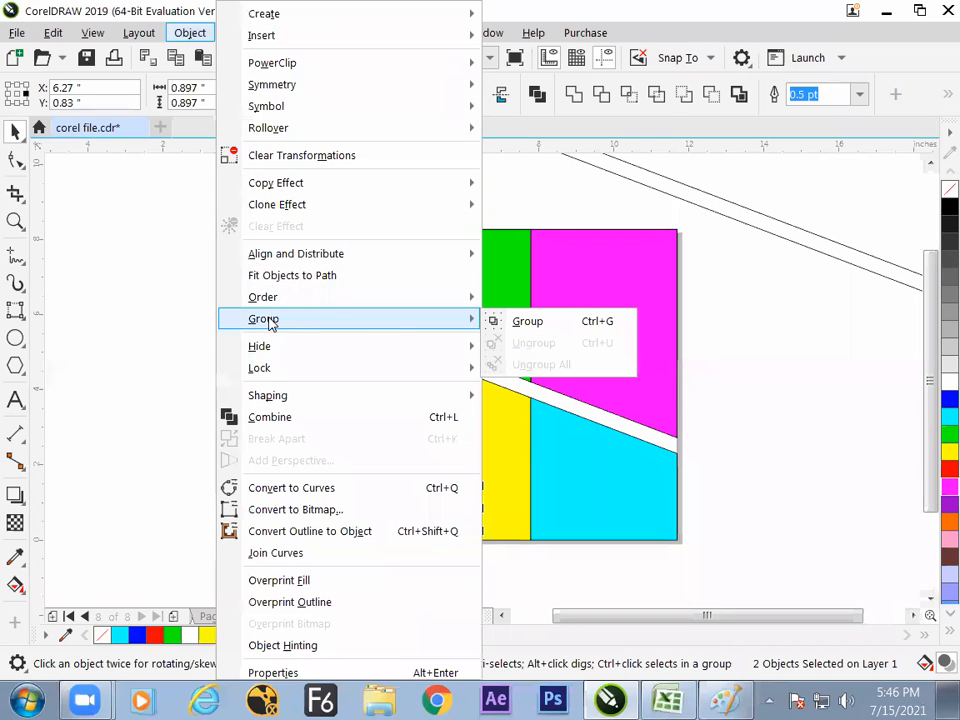
left_click(553, 334)
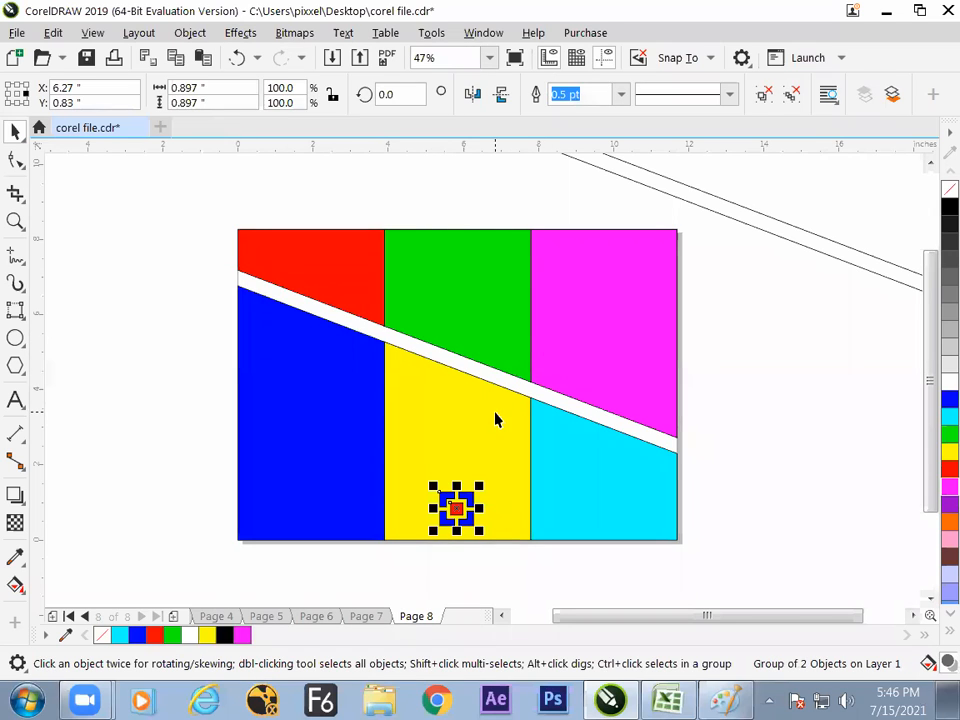
- Move the grouped design into the lower-right corner of the yellow panel and deselect it
mouse_move(456, 505)
left_mouse_down()
mouse_move(590, 500)
mouse_move(451, 519)
left_mouse_up()
left_click_drag(448, 515, 519, 515)
left_click(718, 275)
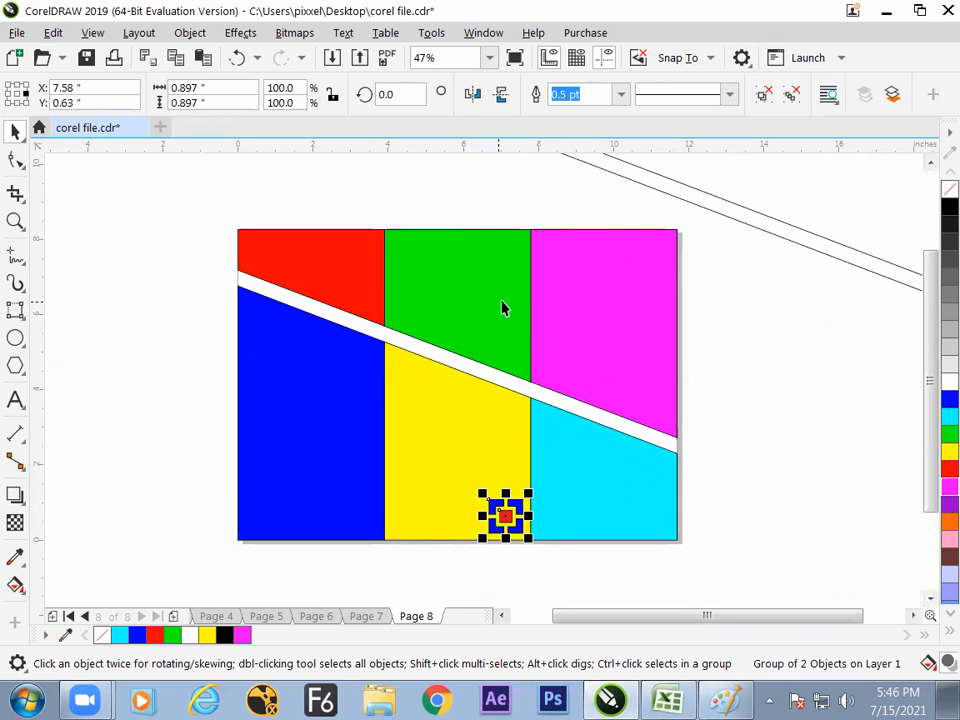
- Try lowering the green piece towards the yellow one, undo the last move and bring the piece back flush with the page's top edge
left_click(472, 354)
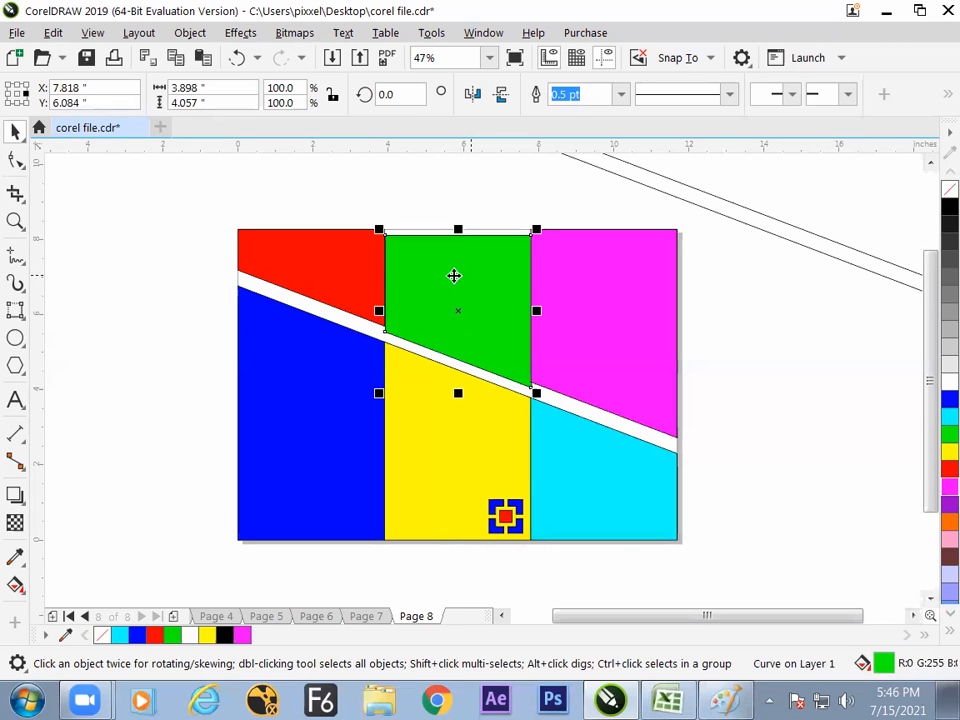
left_click_drag(464, 292, 467, 306)
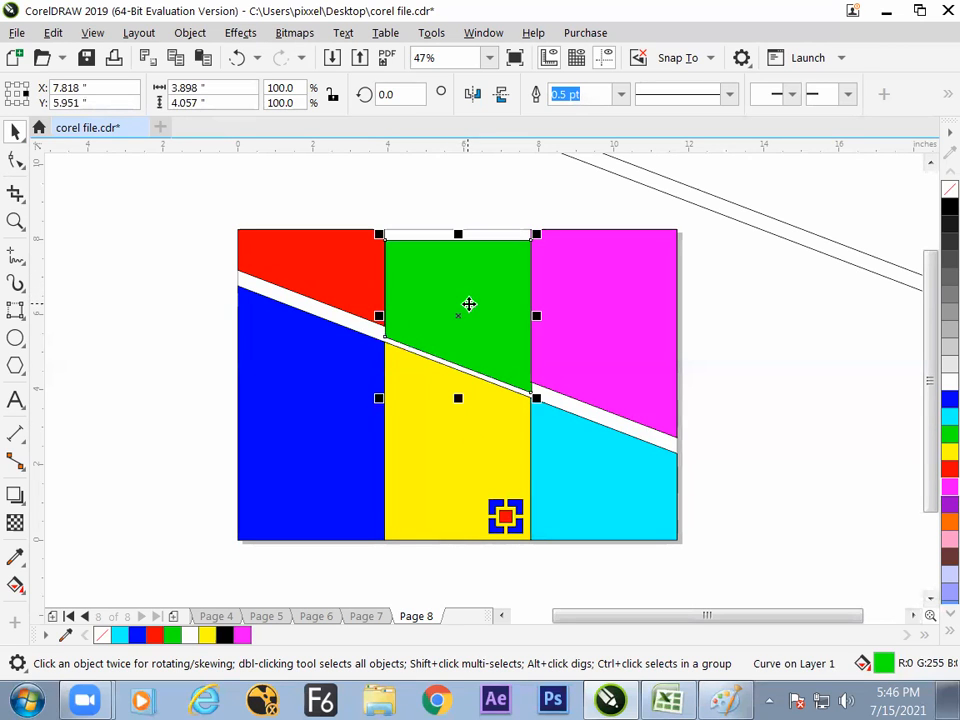
key("ctrl+z")
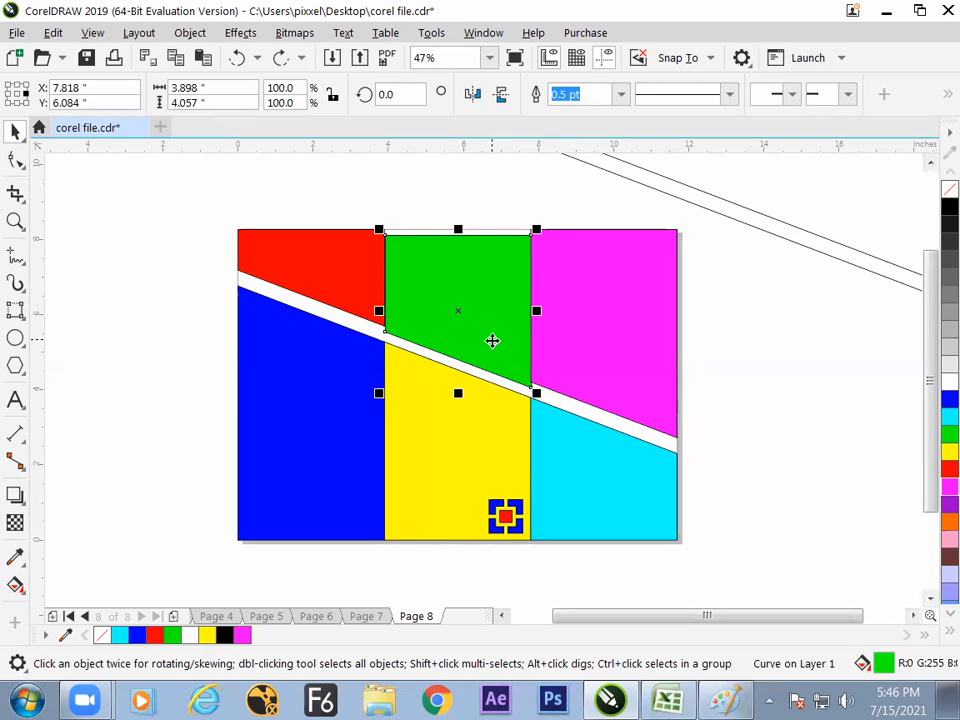
left_click_drag(510, 307, 509, 301)
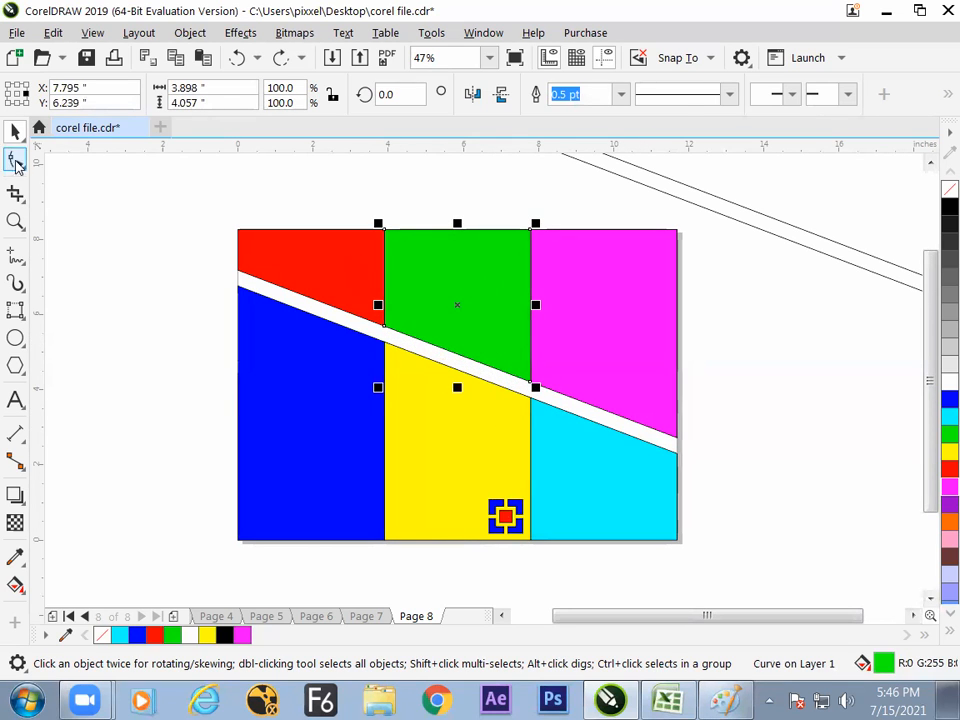
- Extend the green piece above the page by raising its two upper nodes, and shift the whole piece down to narrow the diagonal gap
left_click(15, 160)
left_click_drag(356, 195, 536, 214)
left_click(15, 131)
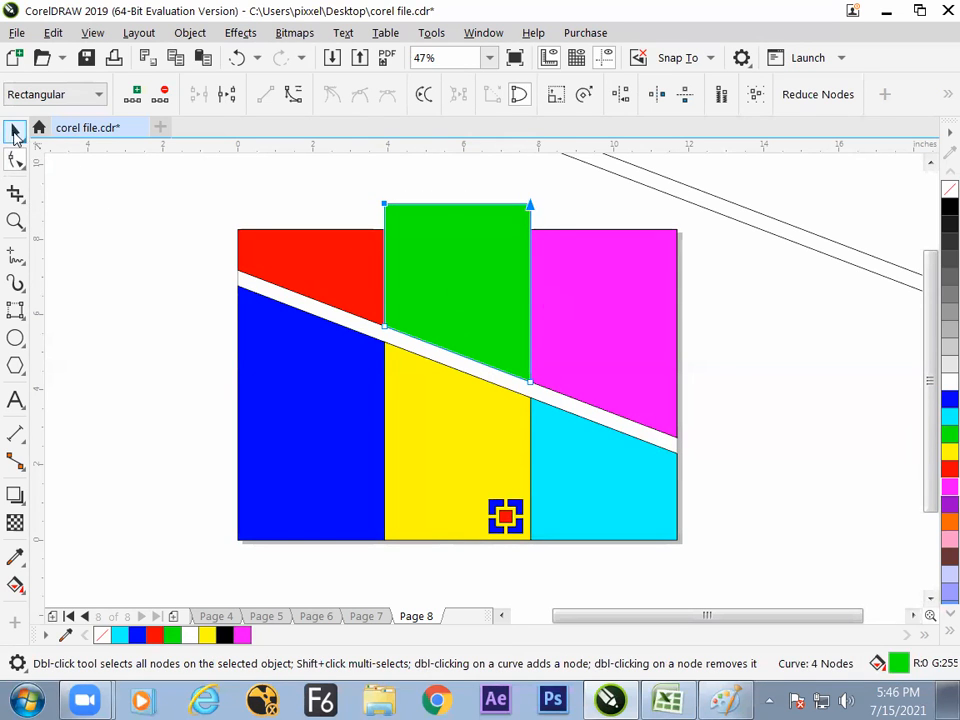
left_click_drag(475, 309, 476, 317)
left_click(718, 354)
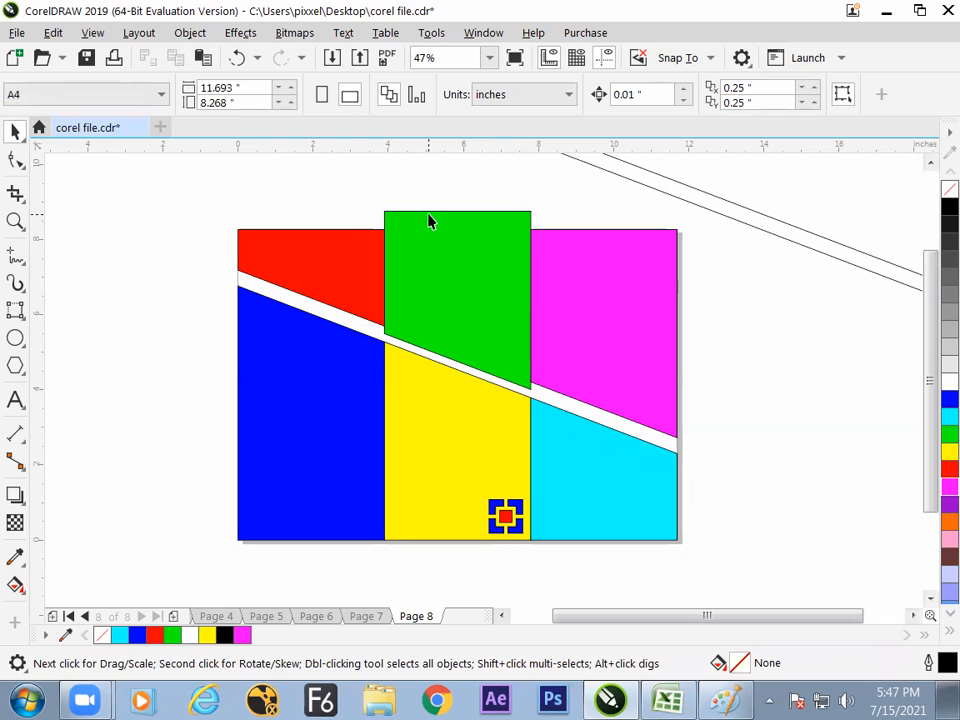
- Lower the green piece's two upper nodes to the page's top edge with the Shape tool and deselect the piece
left_click(17, 160)
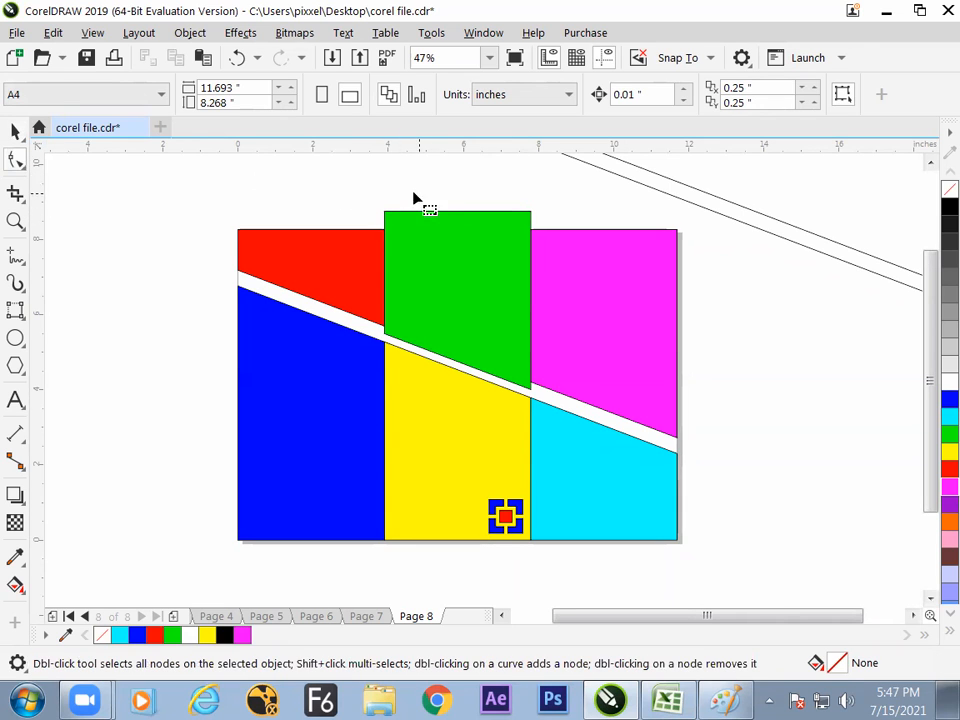
left_click(418, 231)
left_click_drag(340, 190, 531, 229)
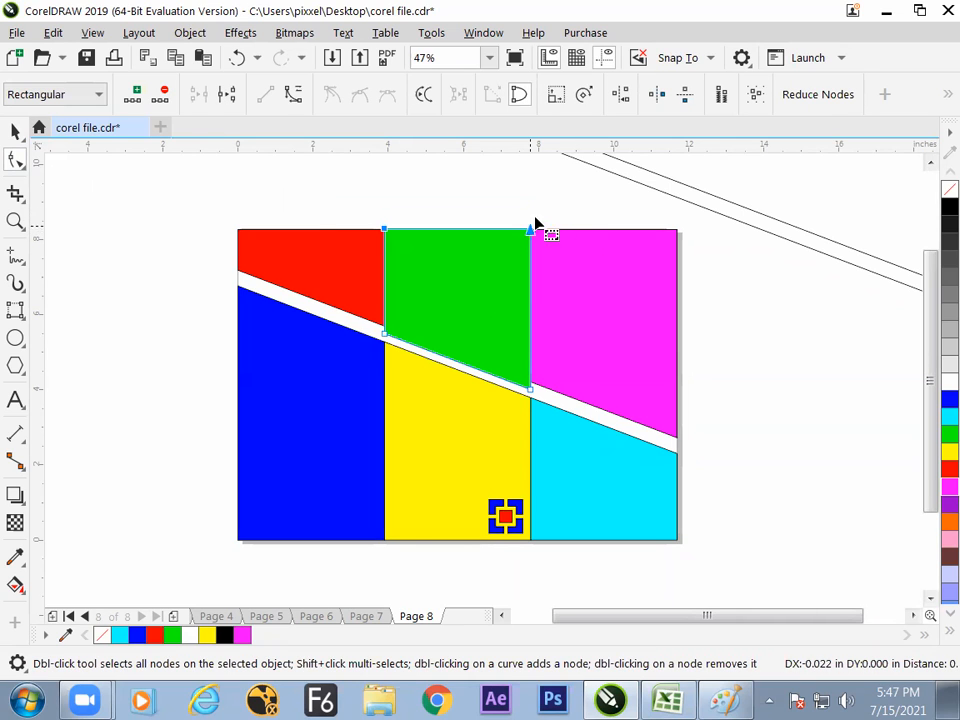
left_click(582, 209)
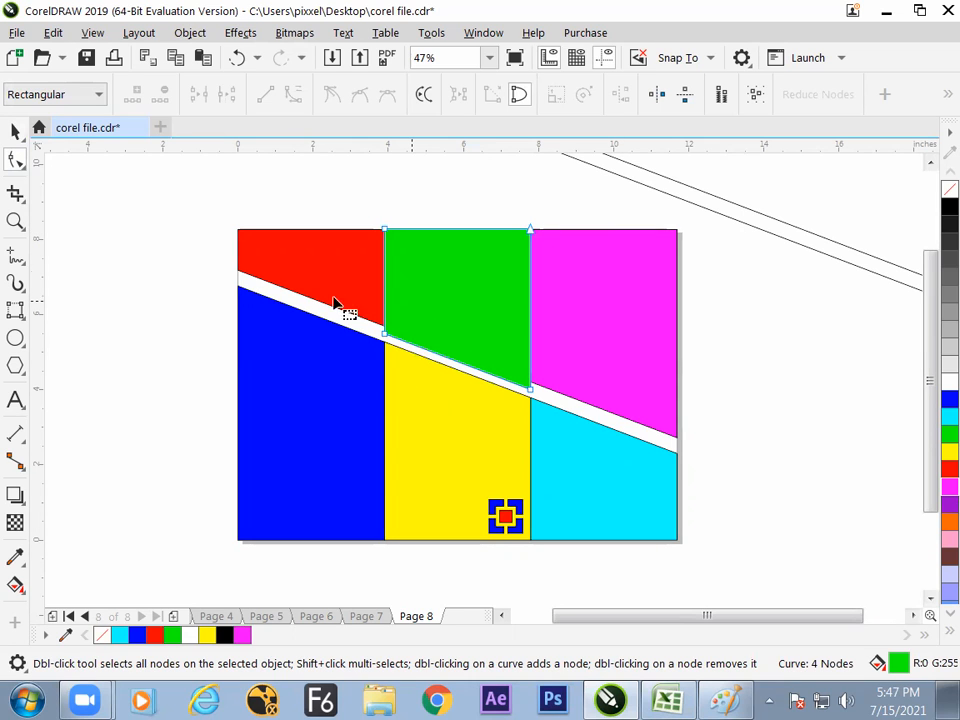
key("space")
left_click(175, 228)
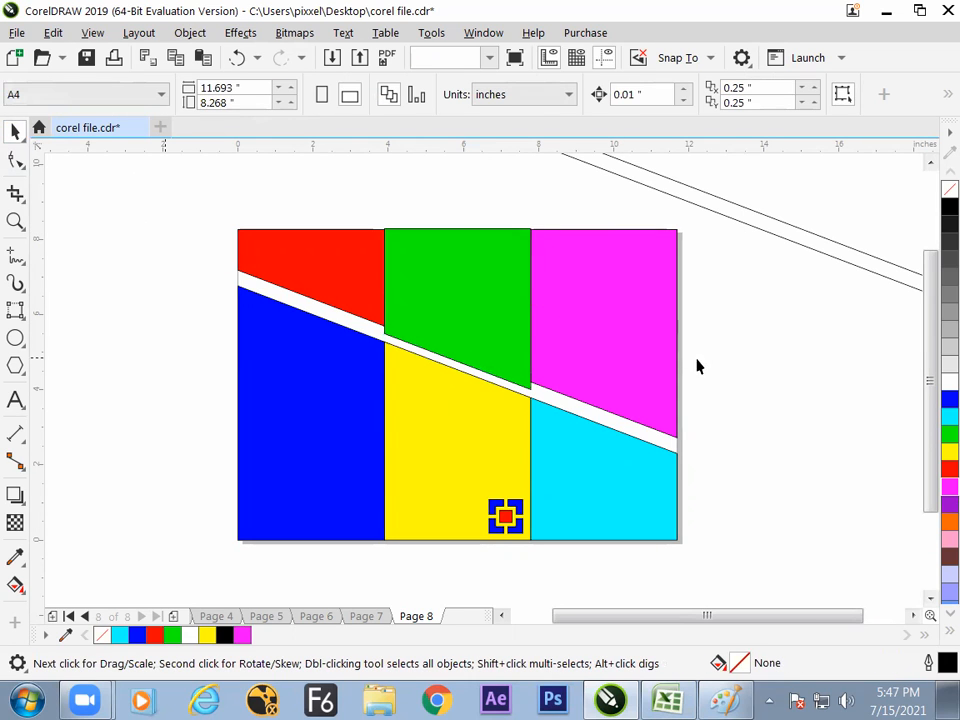
- Go to Page 7 and select the outermost circle of the black-and-white wheel design
left_click(383, 618)
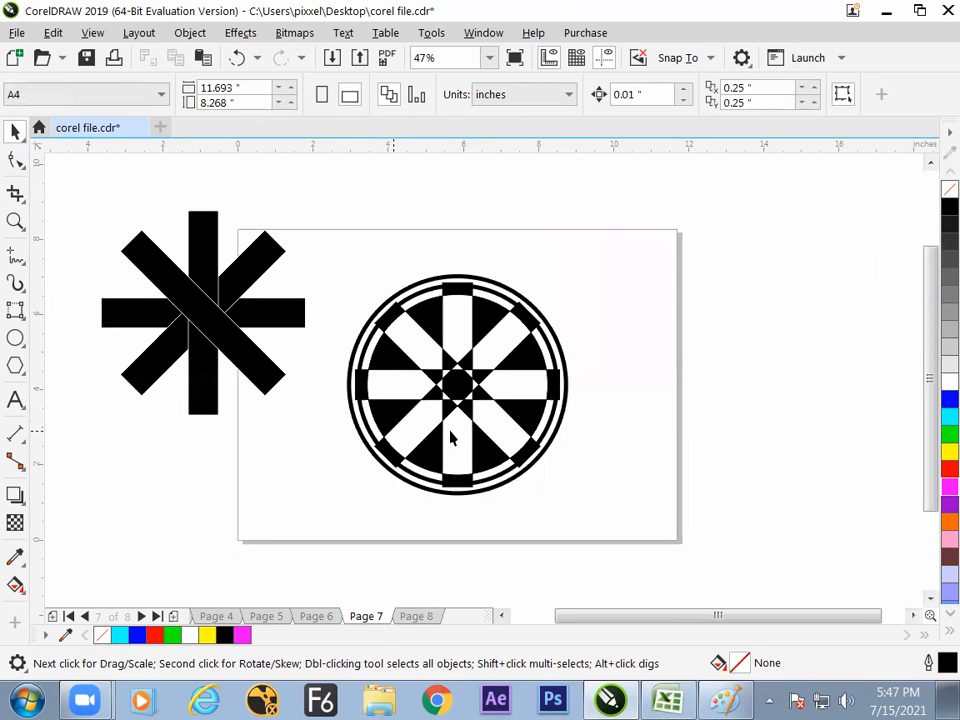
left_click(458, 410)
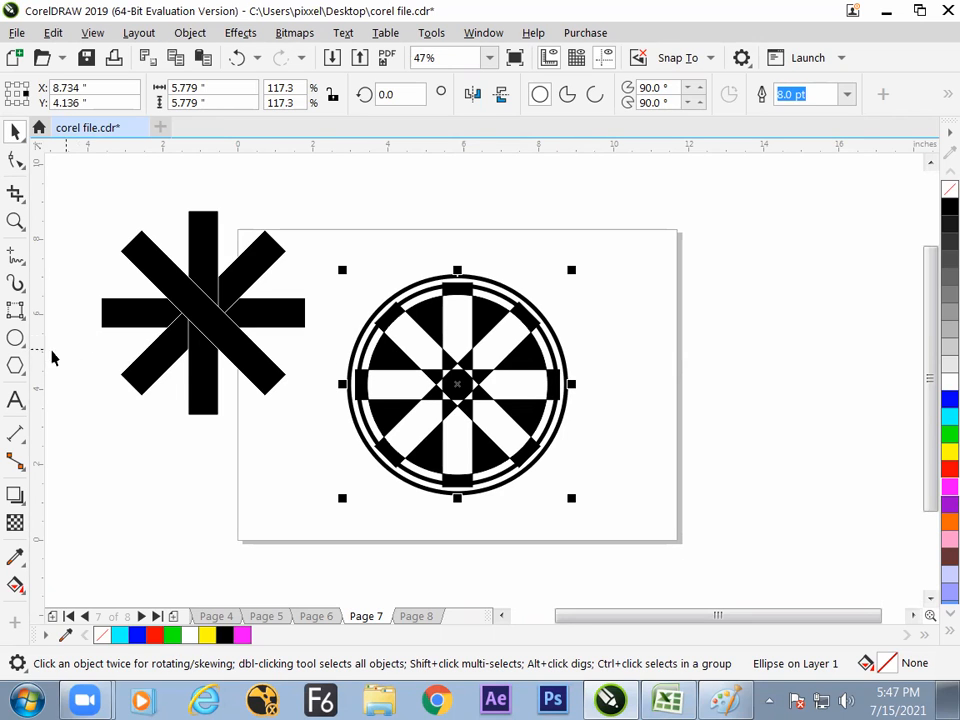
- Choose the Ellipse tool, go to Page 8 and add a blank Page 9 after it
left_click(15, 338)
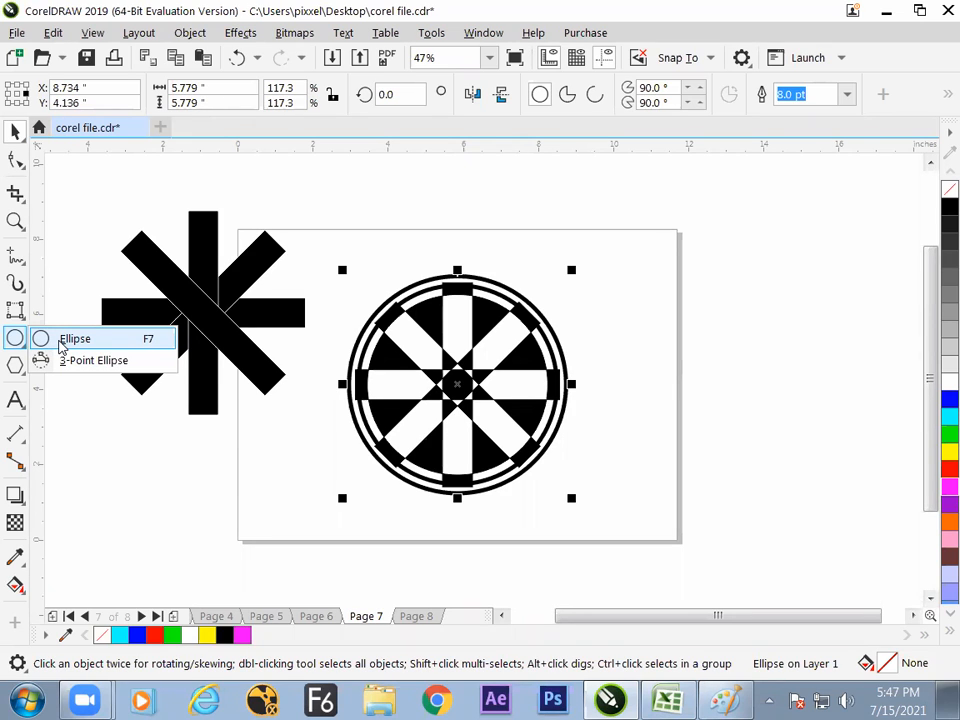
left_click(66, 340)
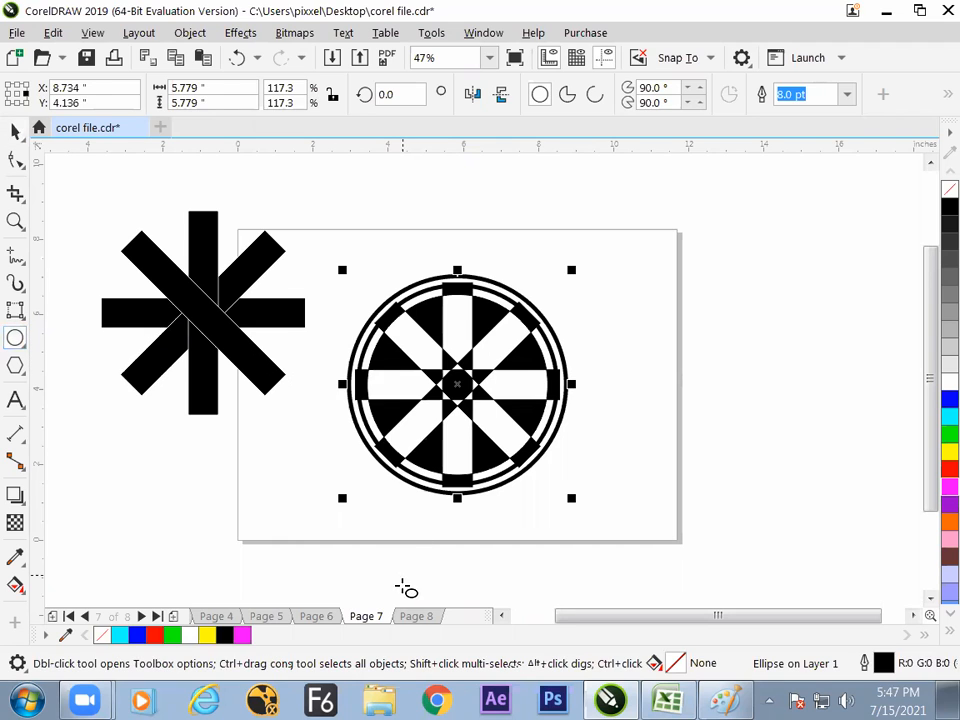
left_click(416, 616)
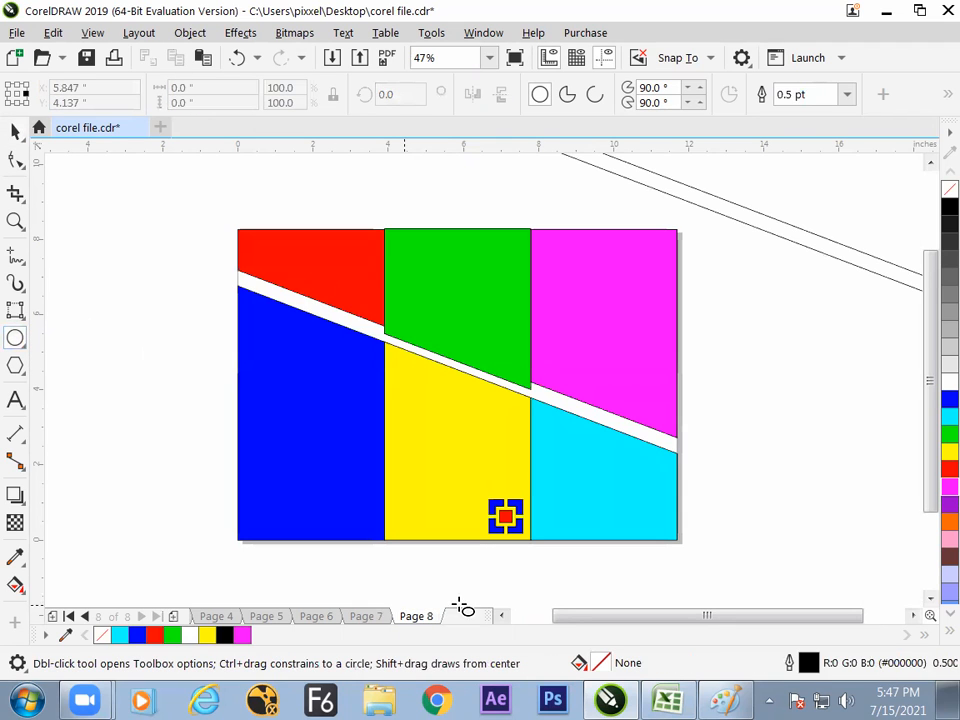
left_click(173, 617)
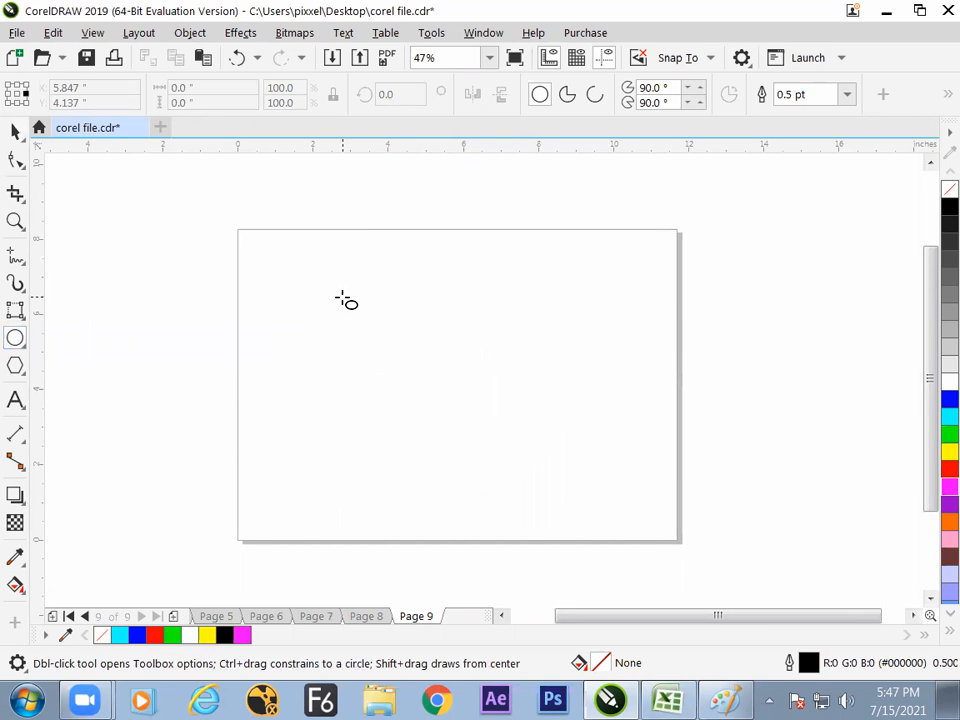
- Switch to Excel and note the ellipse shortcut on Sheet2, with "f7" in cell H122 and "ellips" in I122
left_click(667, 700)
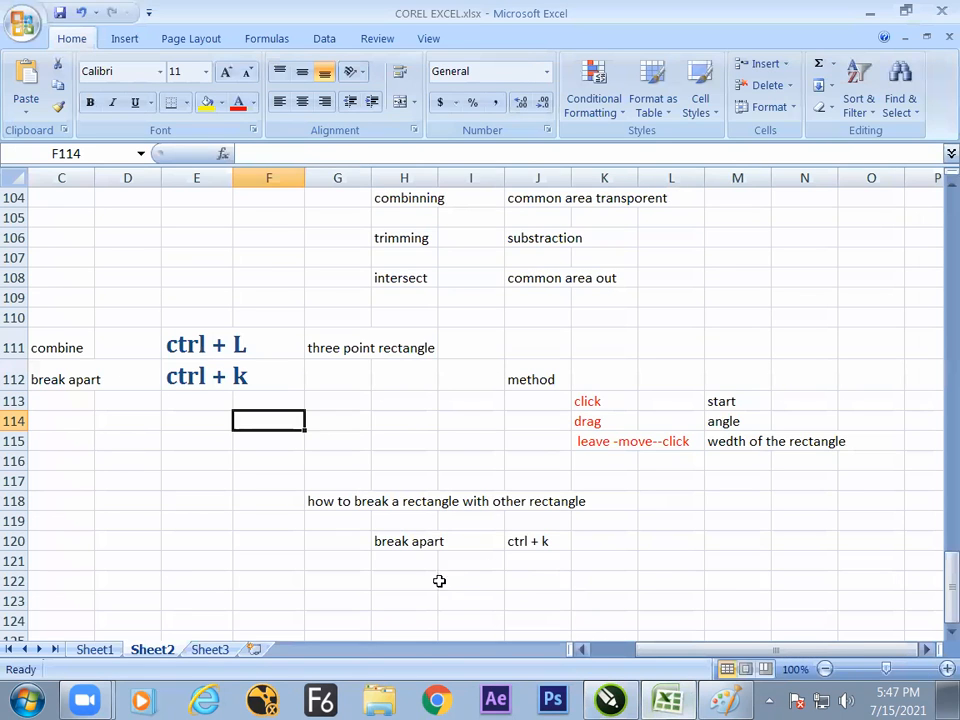
left_click(432, 584)
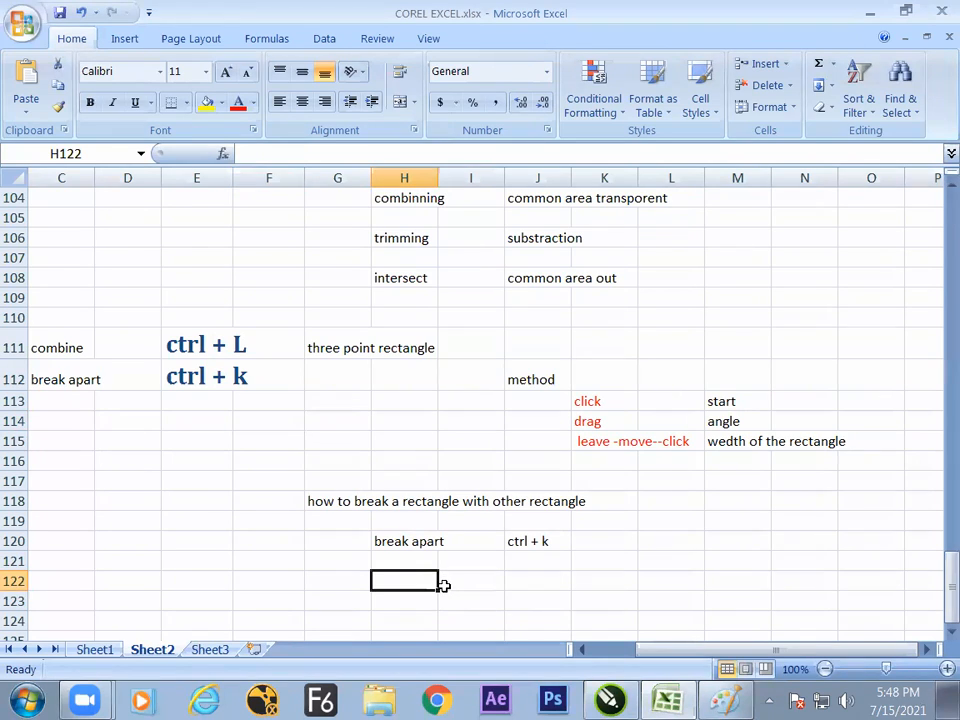
type("f7")
key("Tab")
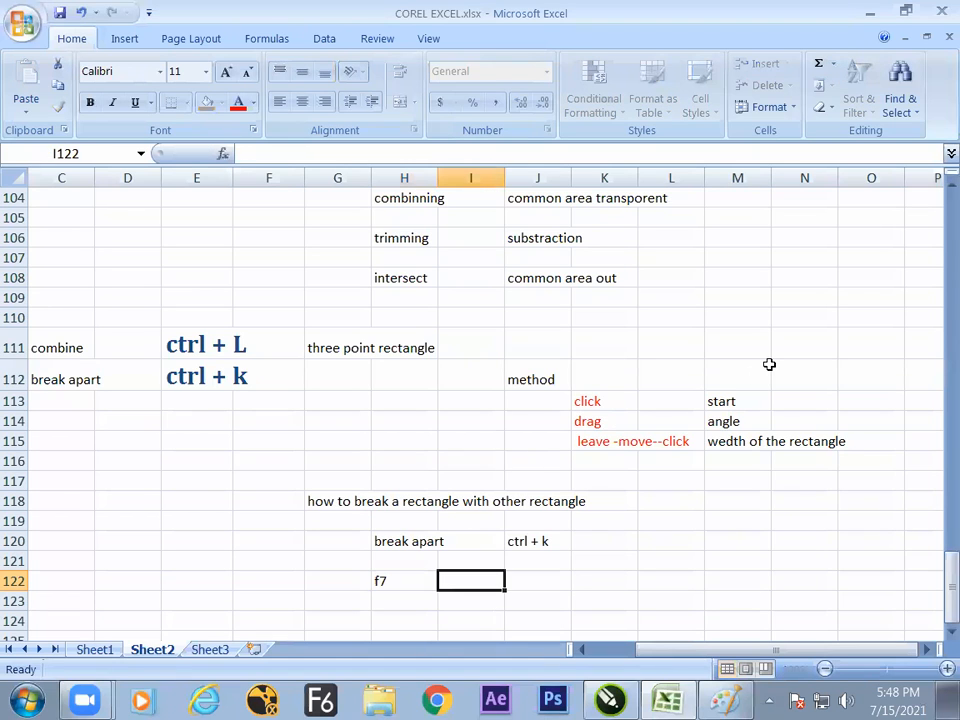
type("ellips")
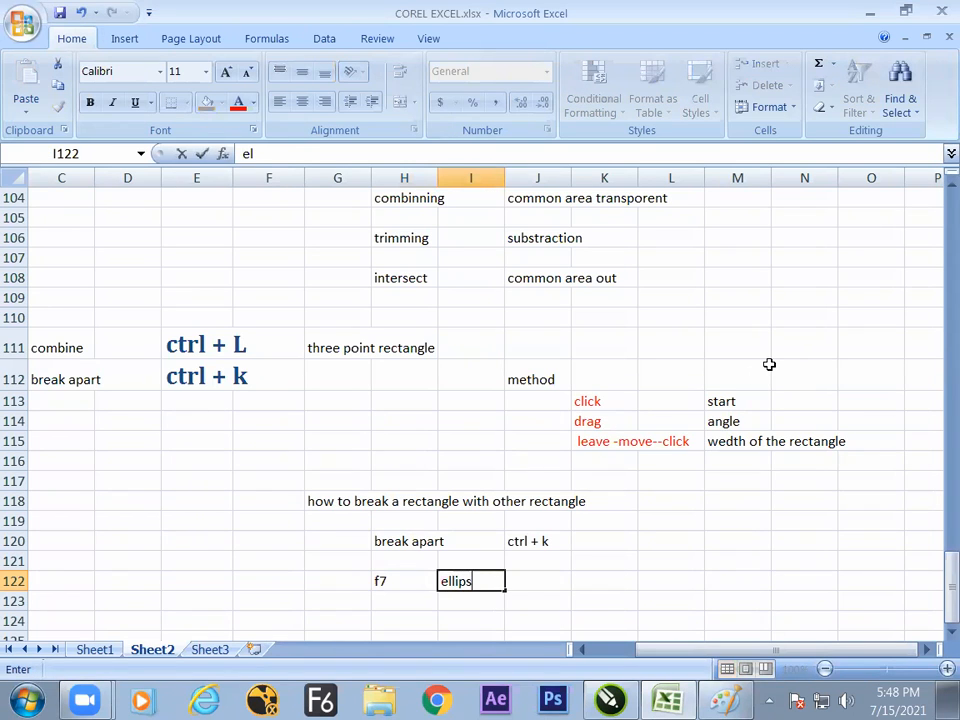
left_click(469, 608)
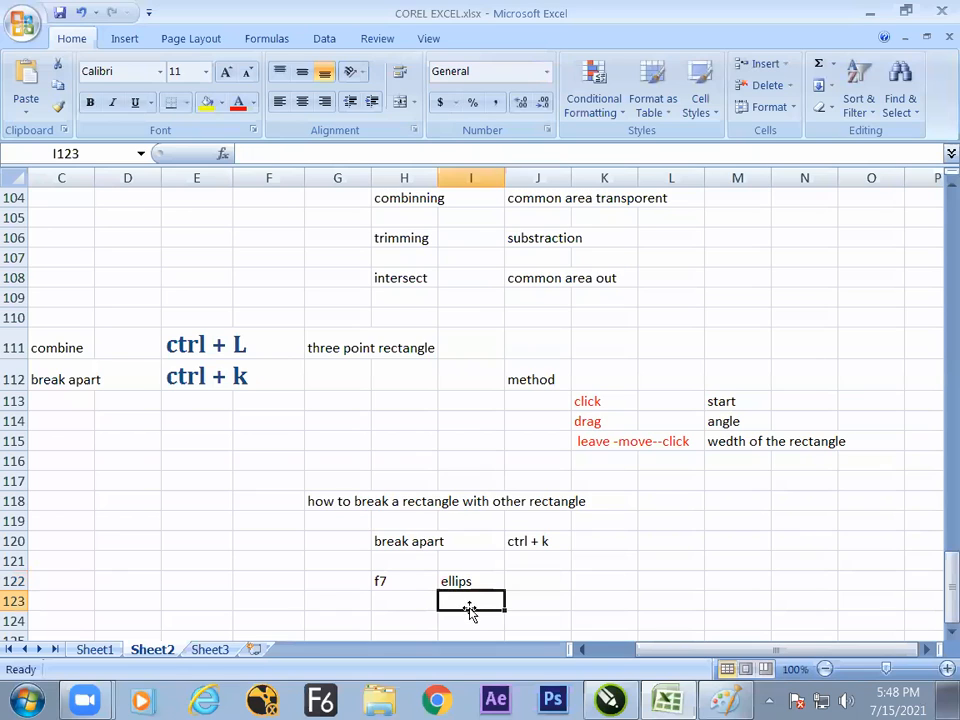
- Switch to CorelDRAW and draw a column of an ellipse (about 1.78 × 0.89 inches), a 1.53-inch circle, a 2.8 × 0.76-inch ellipse and a 1.51-inch circle
key("alt+Tab")
mouse_move(283, 272)
left_mouse_down()
mouse_move(361, 368)
mouse_move(322, 345)
mouse_move(340, 314)
mouse_move(322, 307)
mouse_move(321, 330)
mouse_move(332, 294)
mouse_move(354, 287)
mouse_move(350, 308)
left_mouse_up()
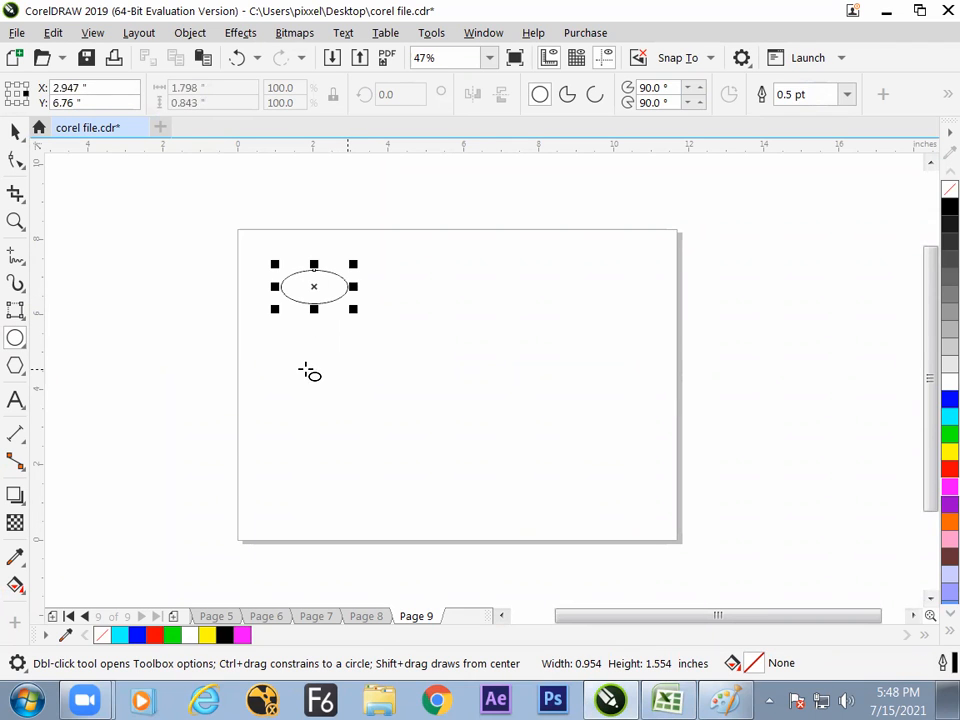
left_click_drag(287, 345, 340, 403)
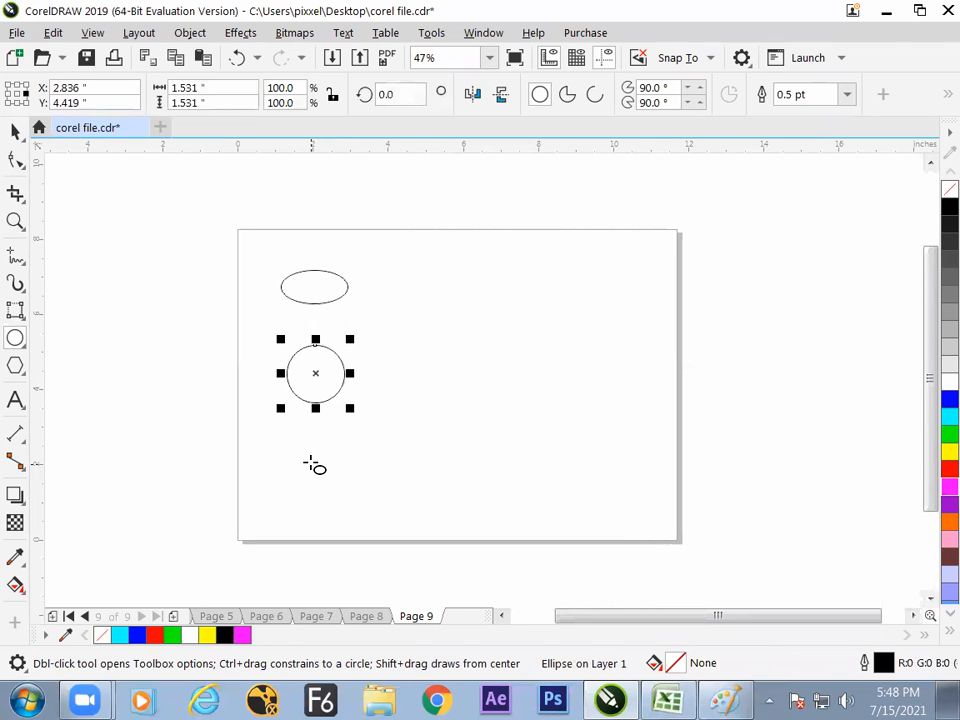
left_click_drag(308, 448, 360, 463)
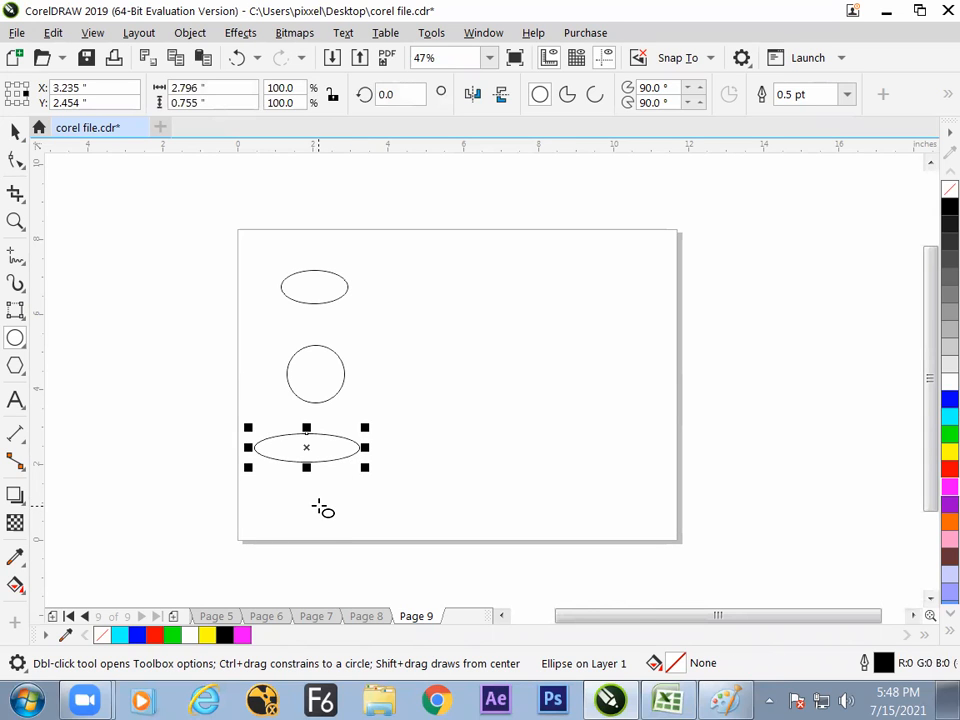
left_click_drag(313, 501, 355, 516)
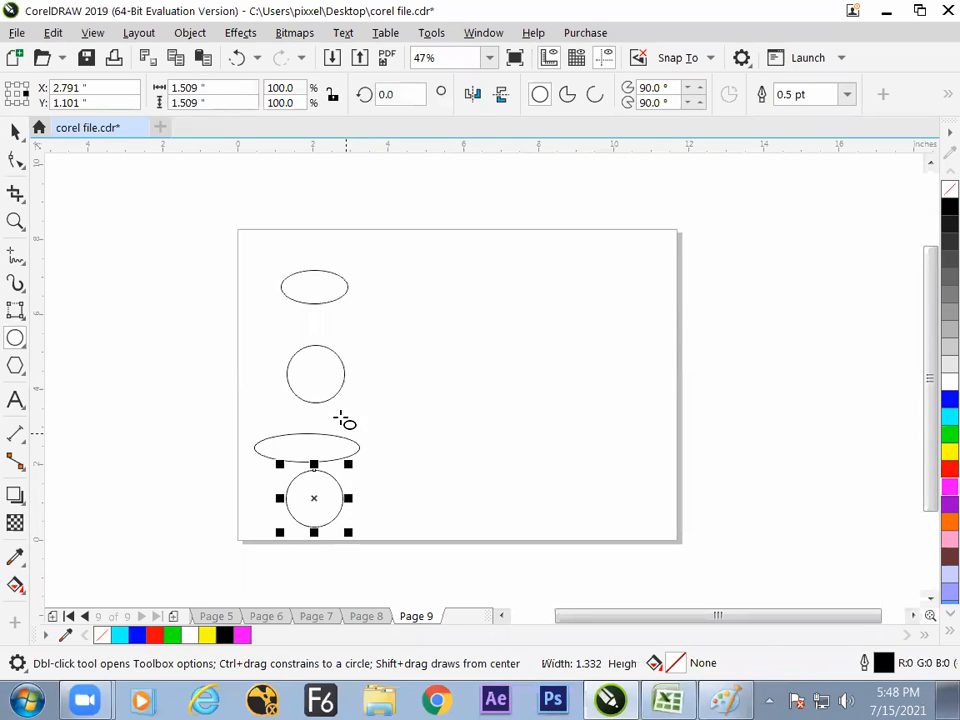
- Select all four ellipses and circles, shift them together slightly up and to the left, and deselect them
left_click(15, 132)
left_click_drag(186, 214, 378, 568)
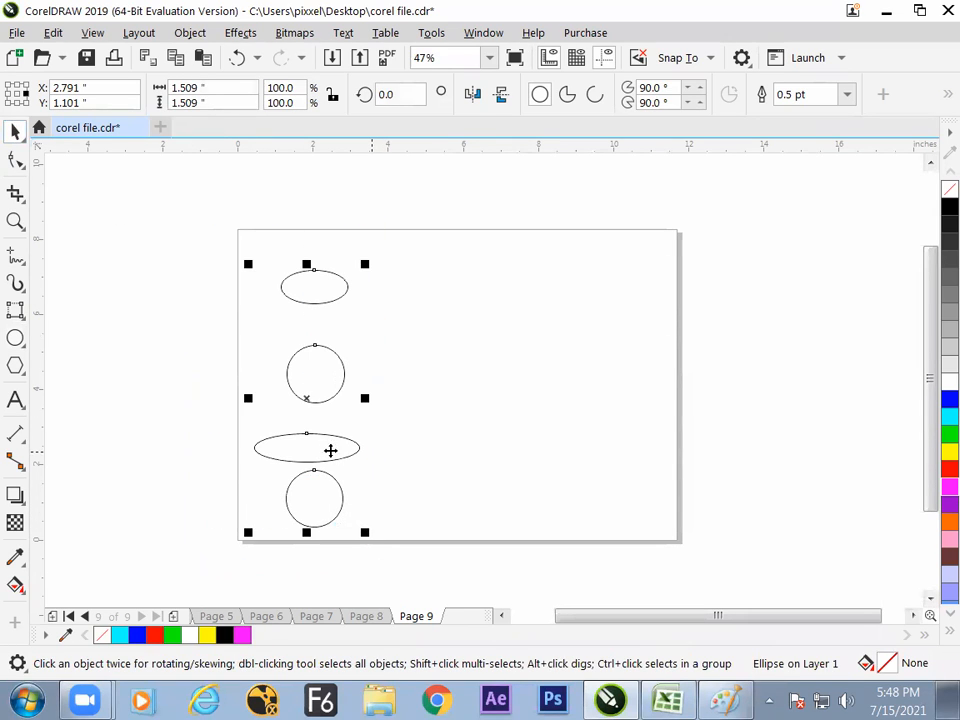
left_click_drag(312, 398, 302, 382)
left_click(375, 369)
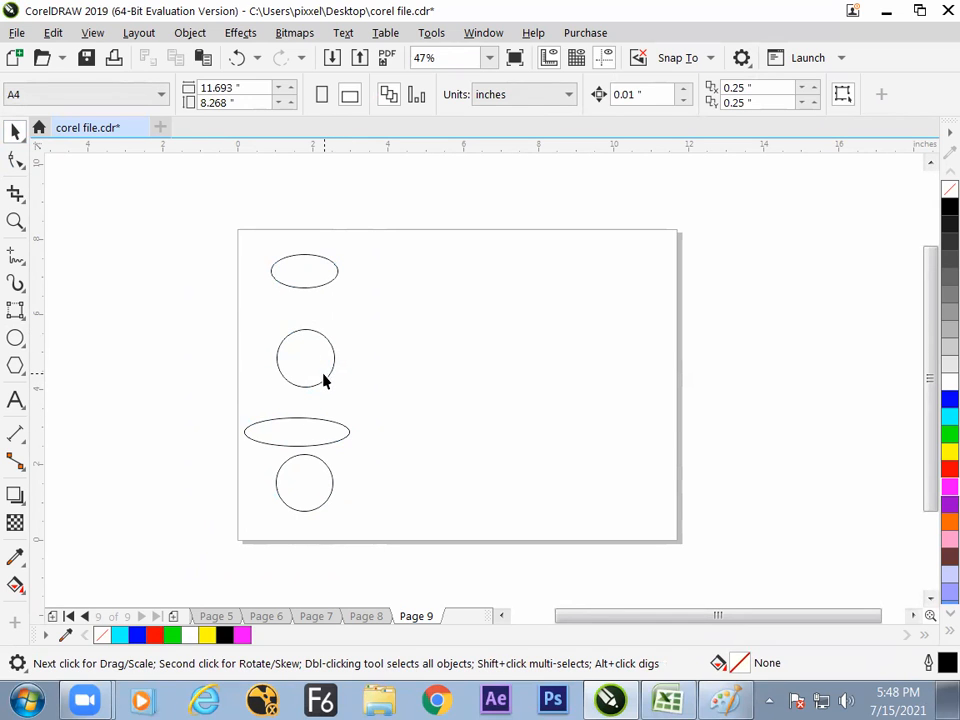
- Select the four shapes one after another and move the wide ellipse and the lowest circle slightly up
left_click(317, 284)
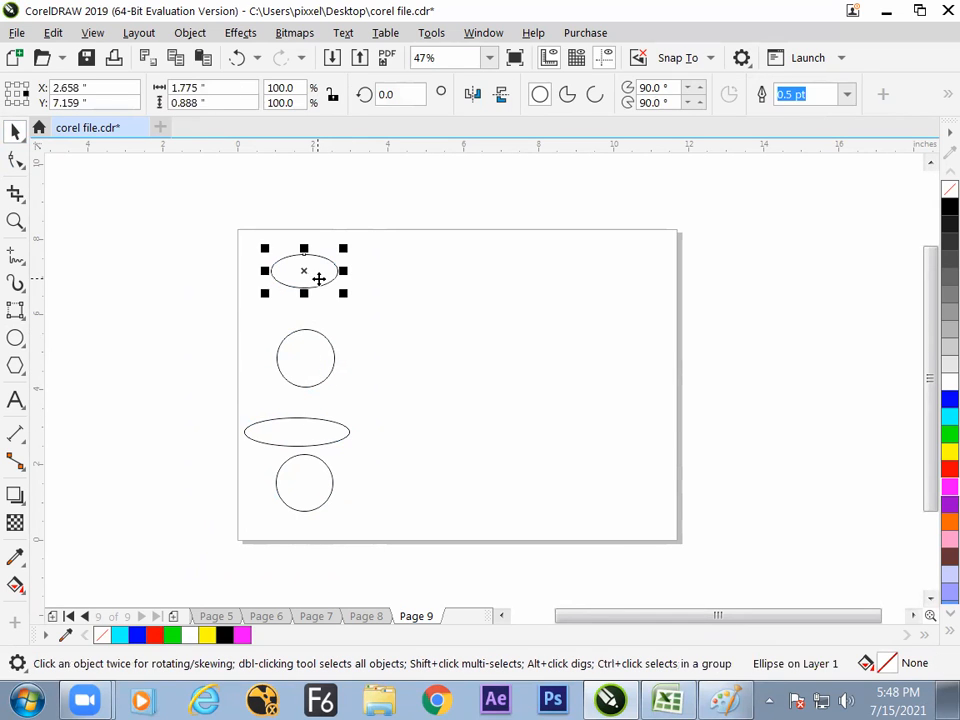
left_click(312, 364)
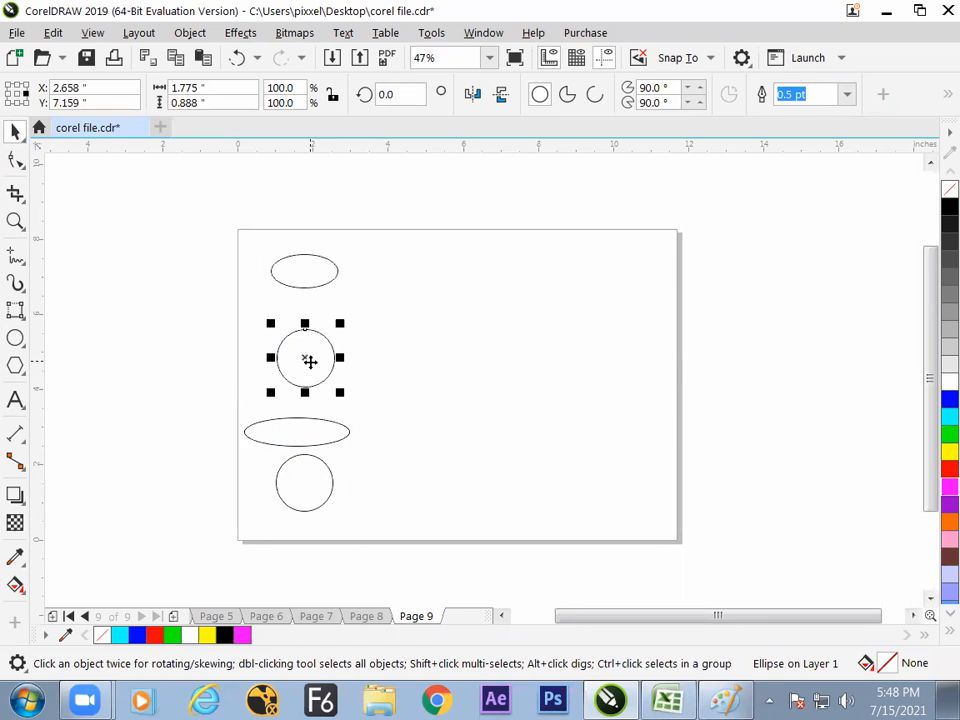
left_click(310, 432)
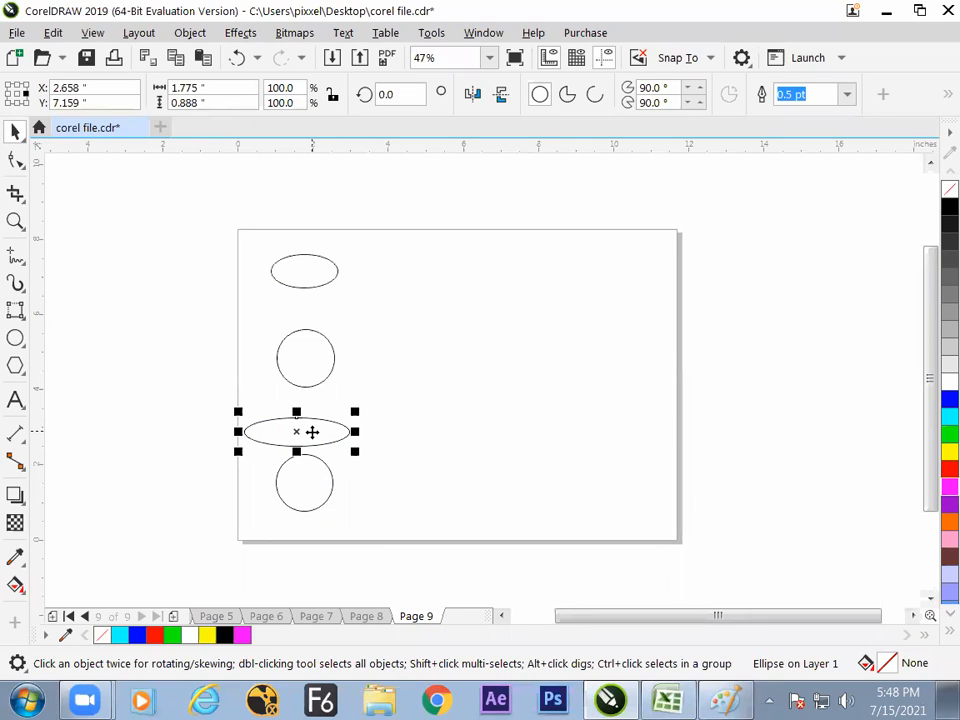
left_click(312, 485)
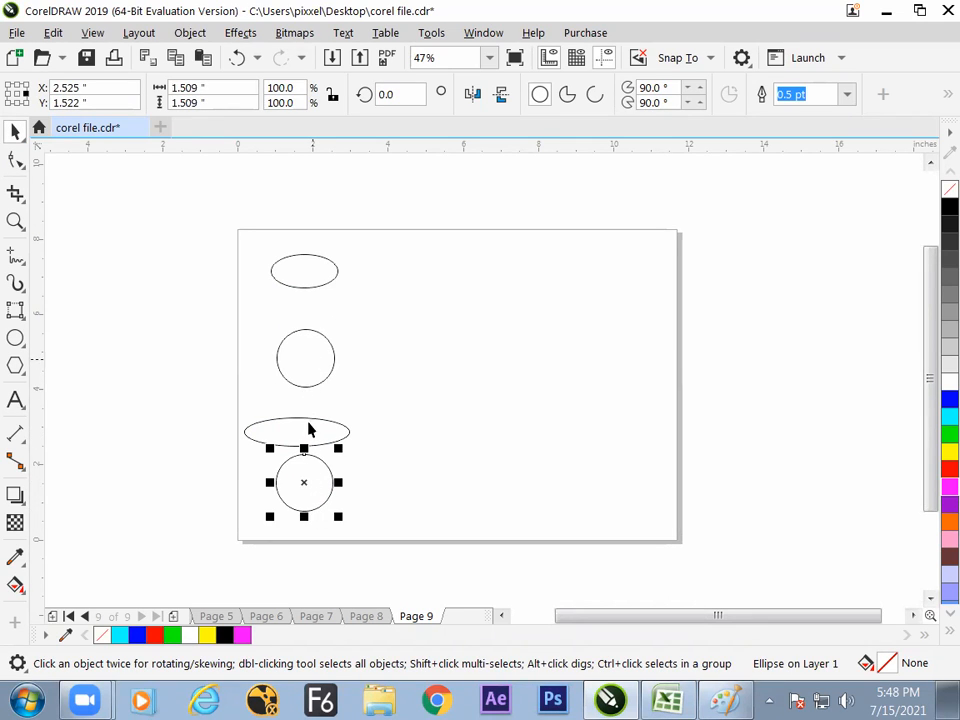
left_click_drag(308, 443, 308, 429)
left_click_drag(311, 484, 315, 477)
left_click(452, 422)
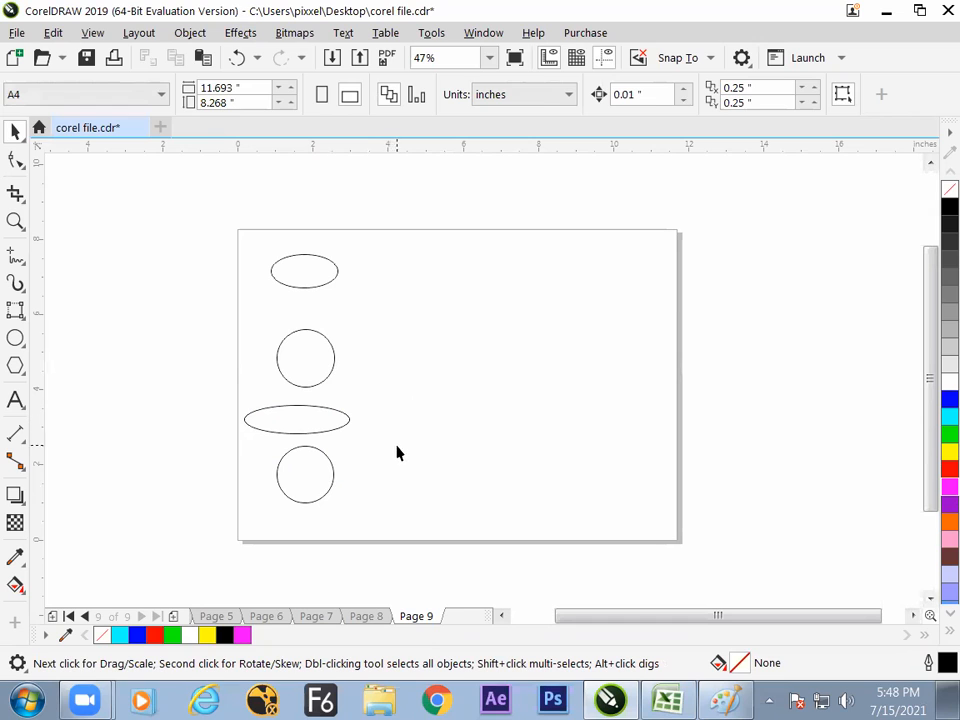
- Place a copy of the lowest circle in the upper middle of the page
left_click(320, 475)
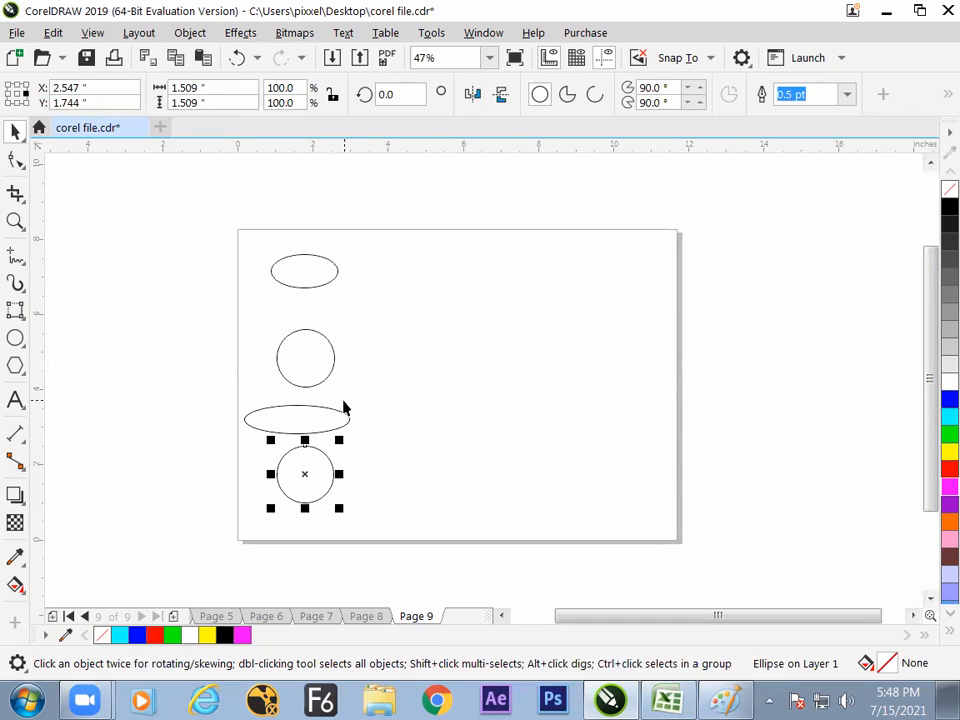
right_click(438, 362)
left_click_drag(319, 463, 480, 310)
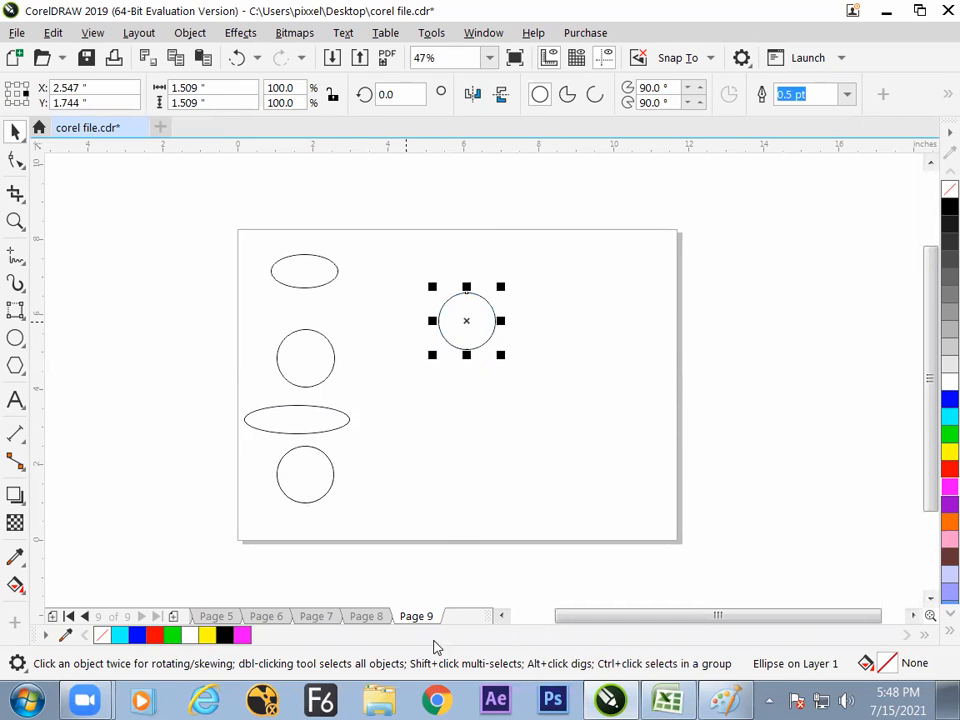
- Switch to Excel and enter the heading "basic property of a ellips" in cell G121
left_click(668, 700)
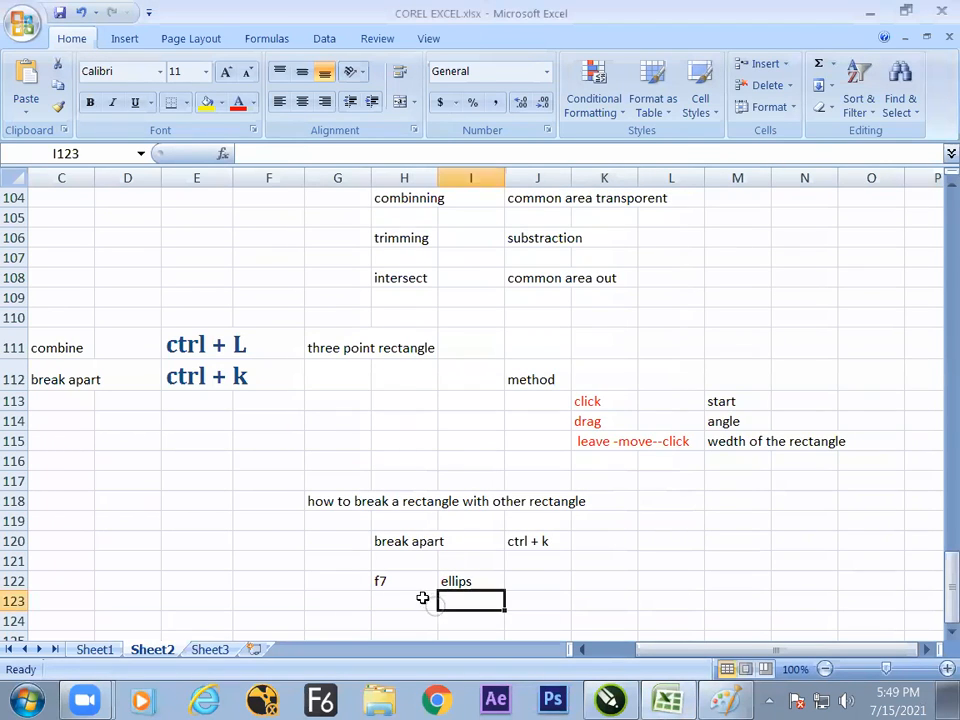
left_click(336, 575)
type("b")
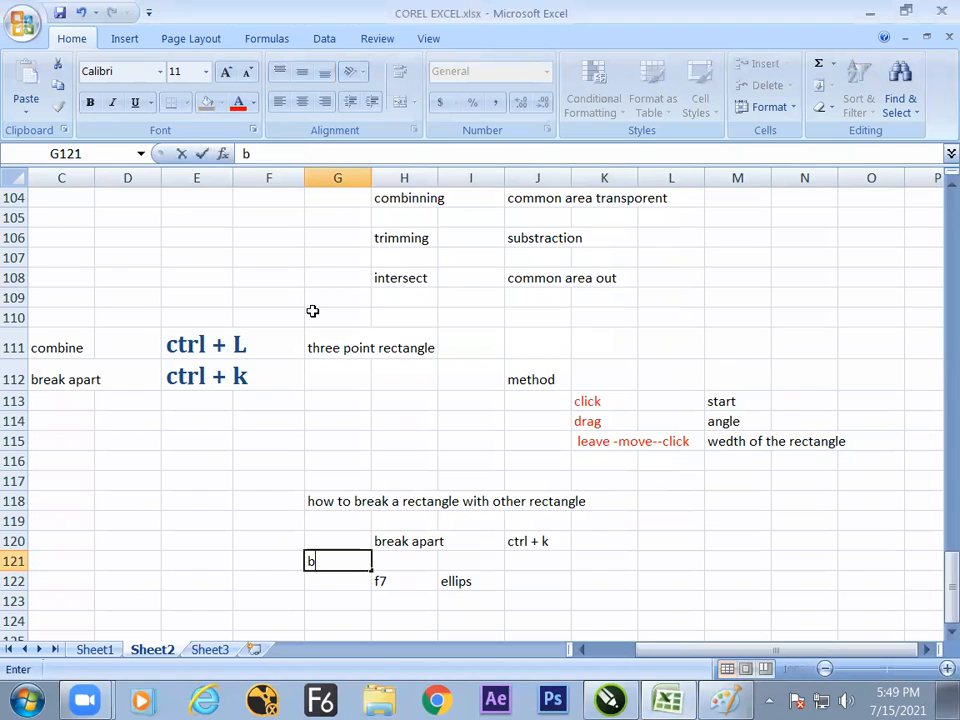
type("asic pro")
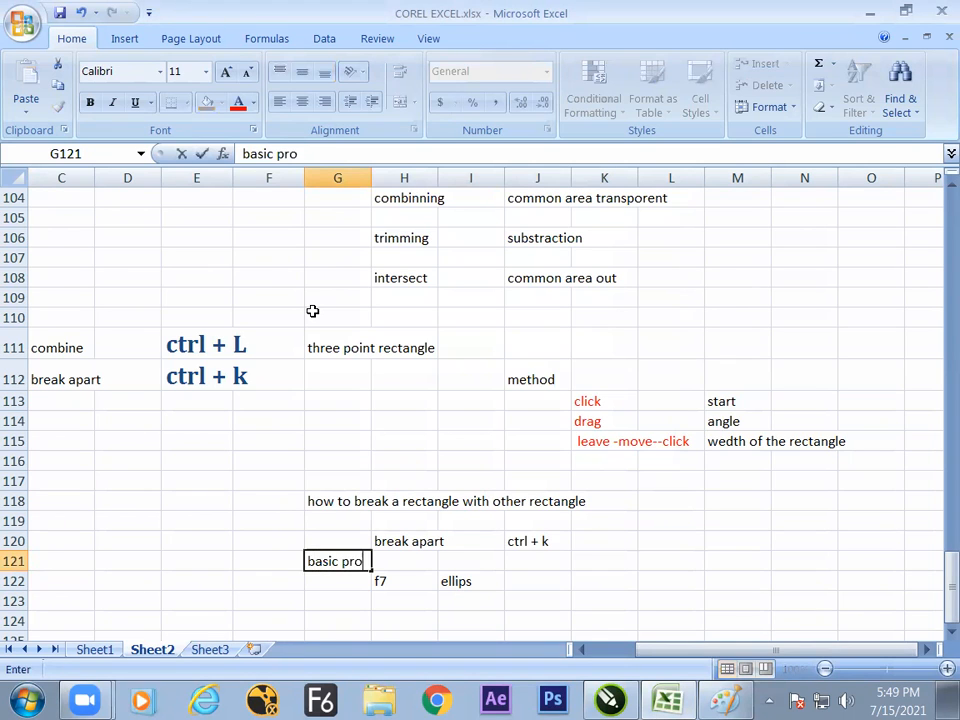
type("perty of")
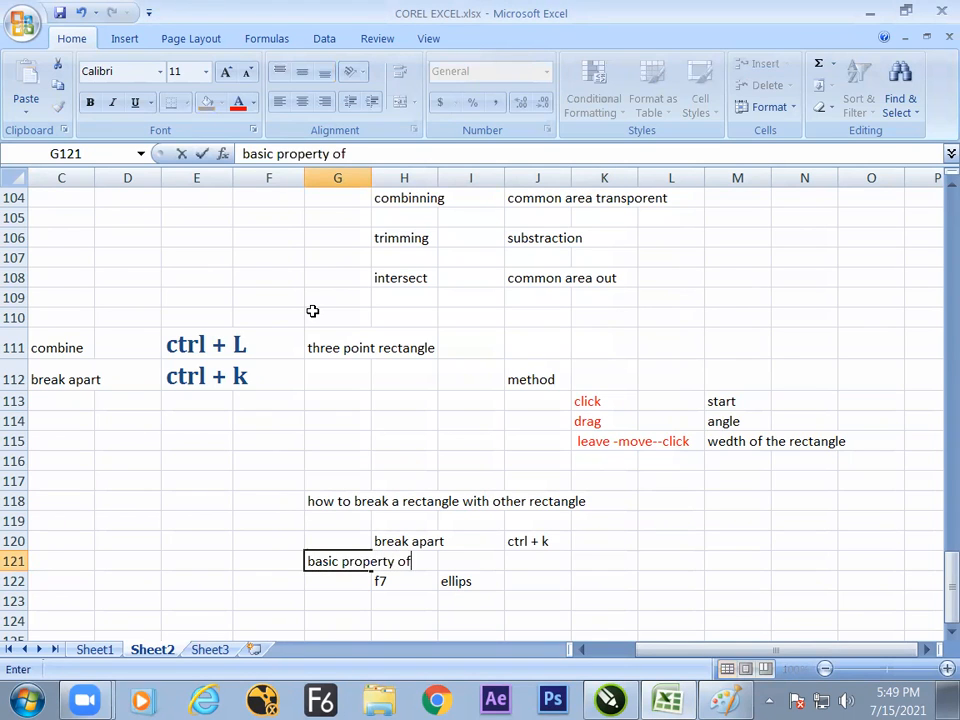
type(" a ellips")
key("Return")
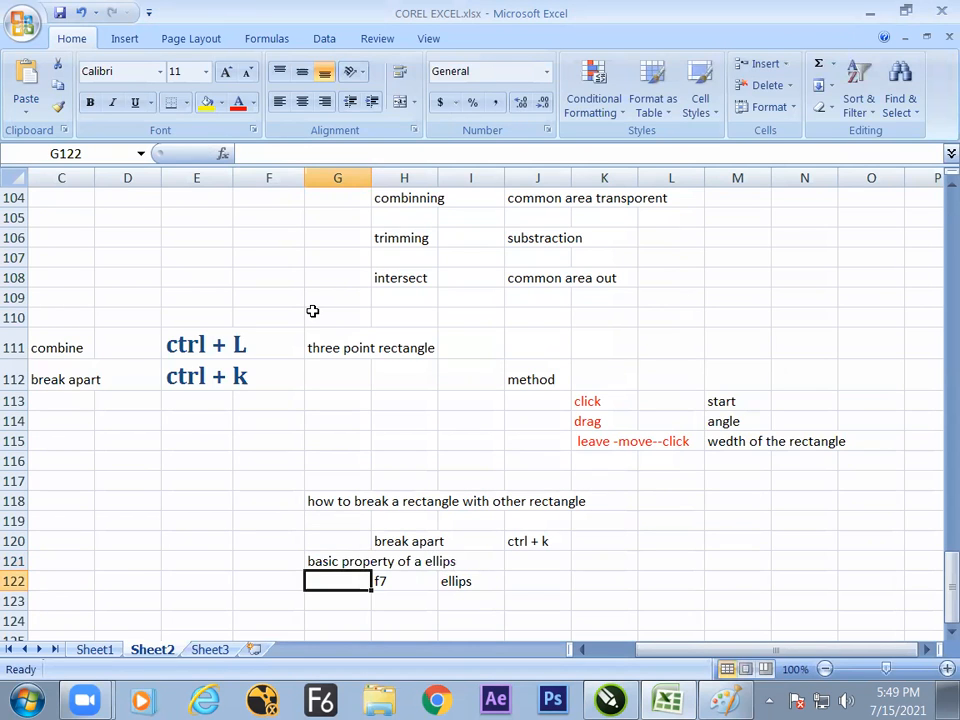
- Switch to CorelDRAW, shift the copied circle slightly up, and place a rectangle of about 1.98 × 2.06 inches outside the page's left edge
key("alt+Tab")
left_click_drag(475, 339, 468, 324)
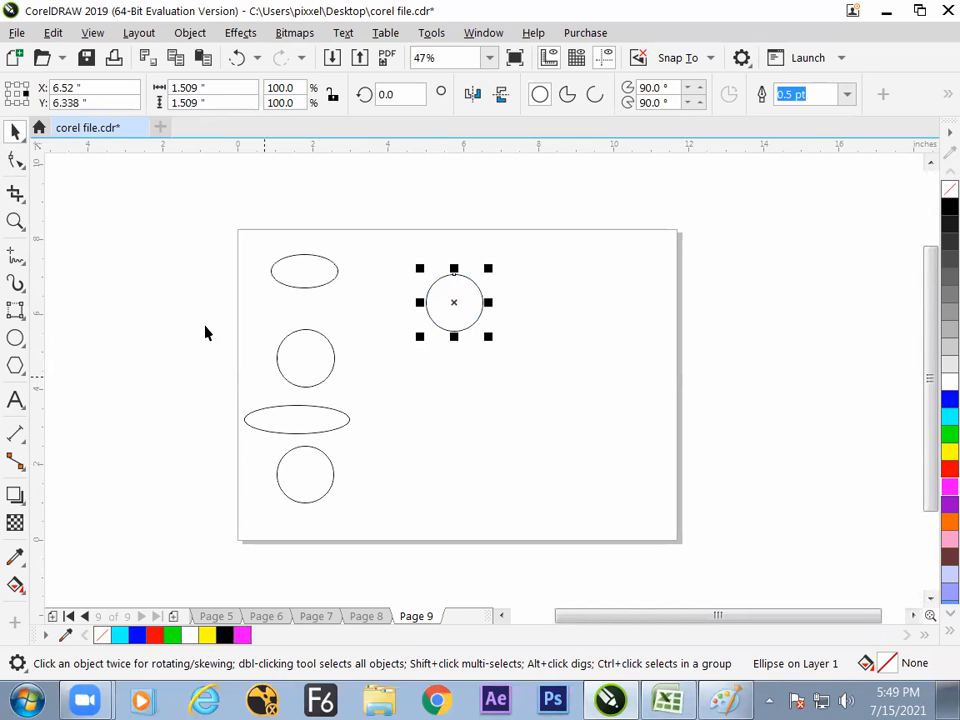
left_click(16, 314)
left_click(80, 311)
left_click_drag(134, 243, 210, 325)
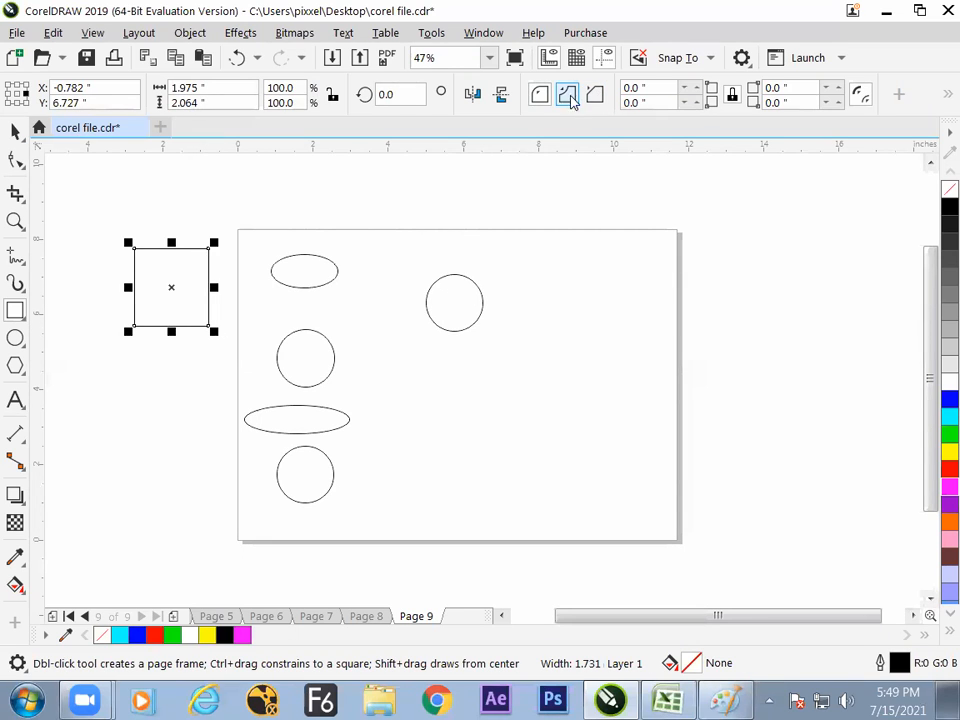
left_click(15, 131)
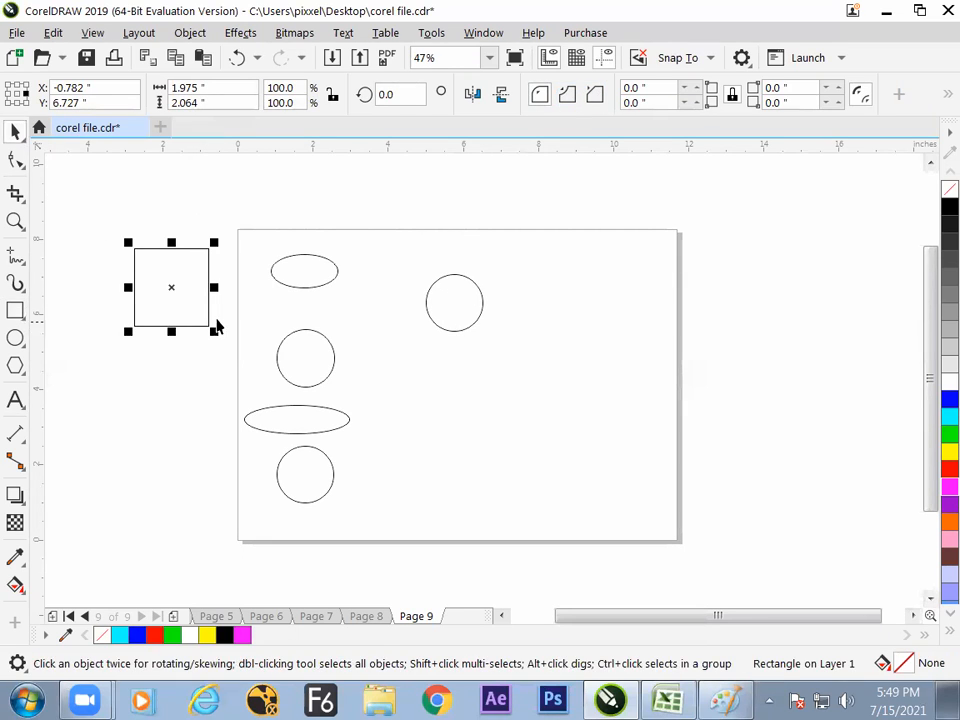
left_click_drag(165, 248, 138, 237)
- Reselect the copied circle and move it slightly up and left, towards the page's top edge
left_click(431, 347)
left_click(445, 327)
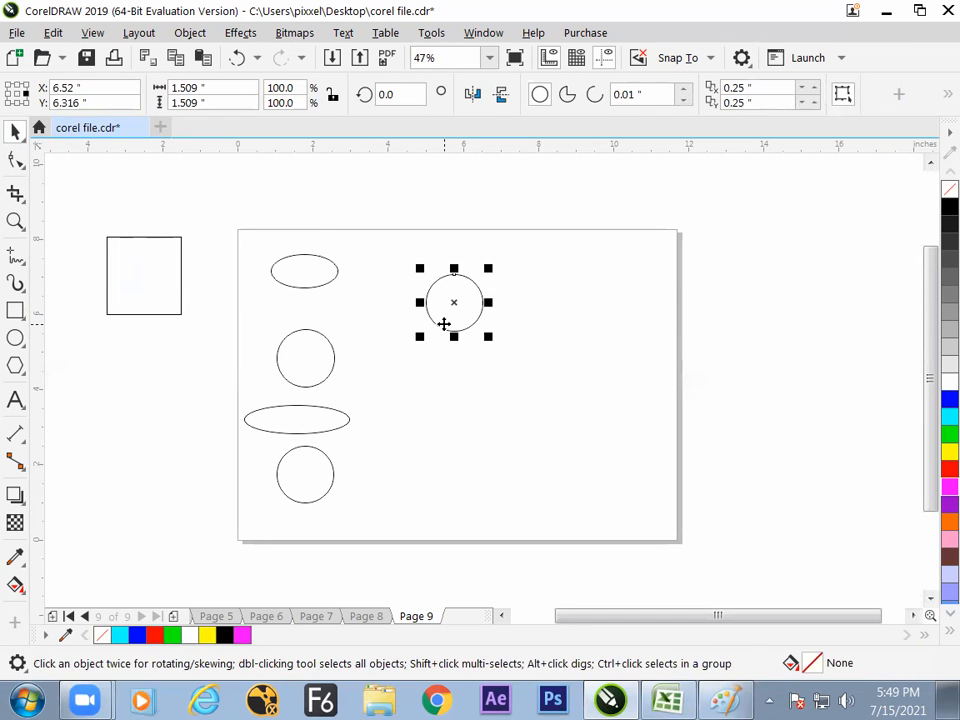
left_click_drag(462, 321, 456, 307)
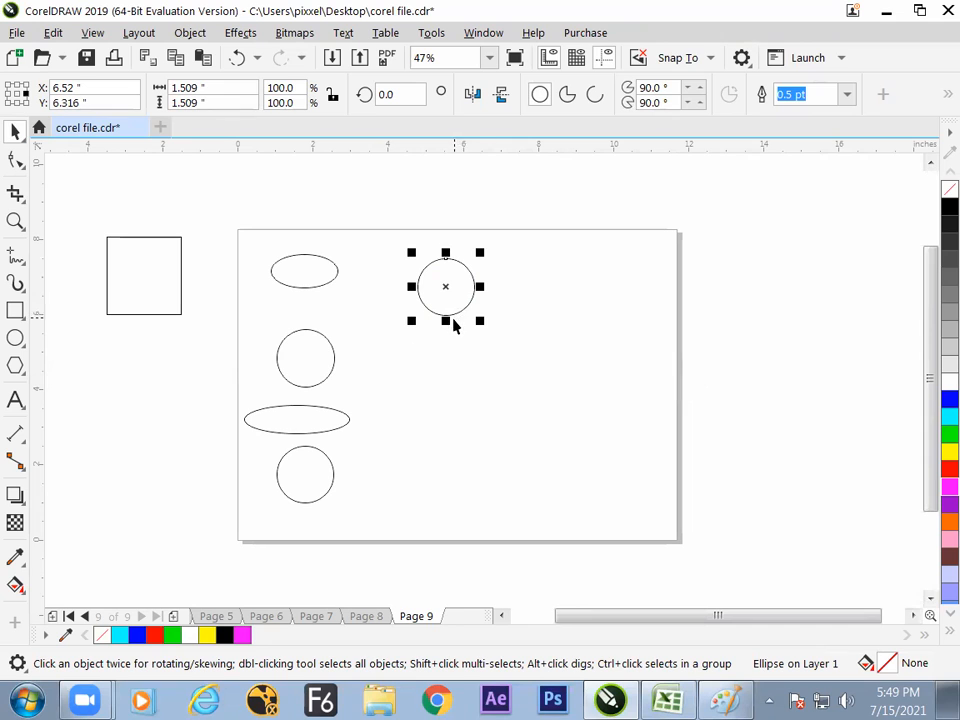
- Switch to Excel and enter "arc" in cell J123 and "pai" in cell J124, beneath the ellipse notes
key("alt+Tab")
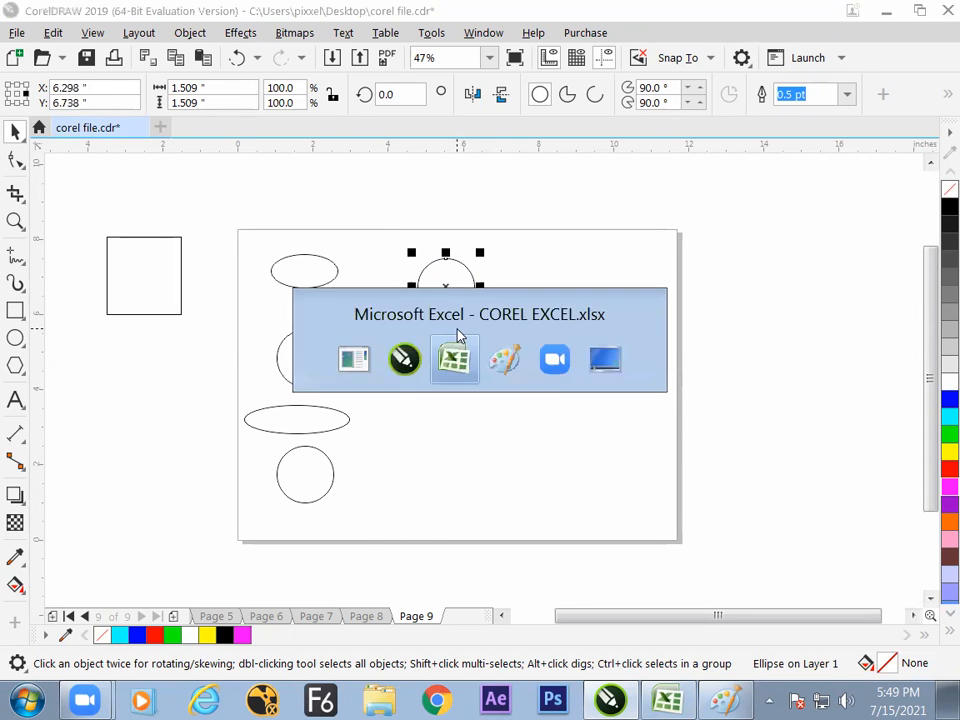
left_click(545, 600)
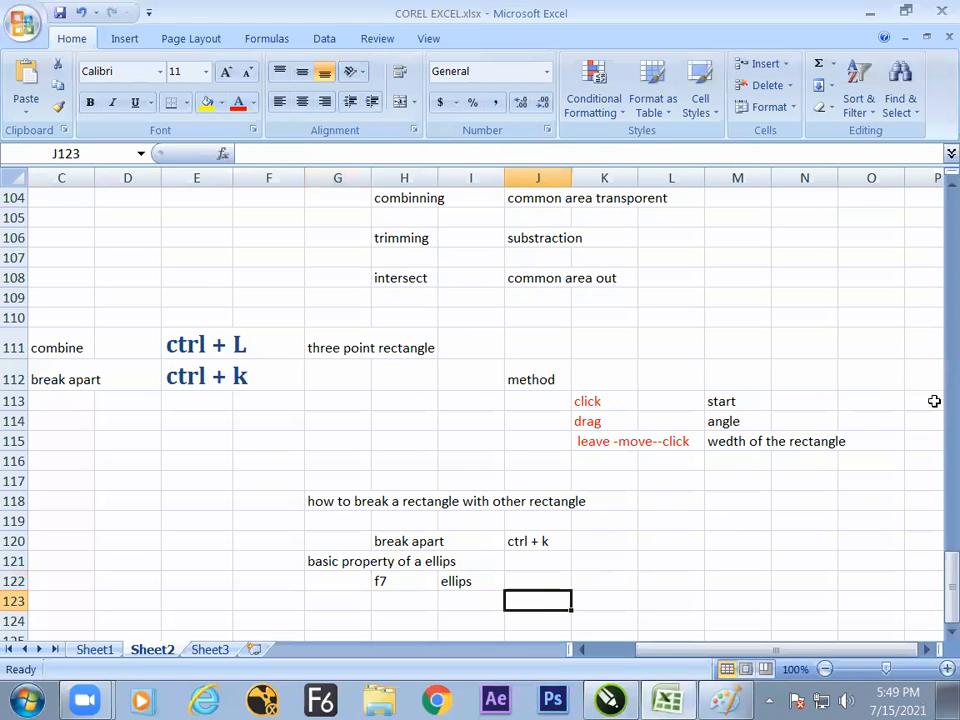
key("Down")
key("Down")
key("Down")
key("Down")
key("Down")
key("Down")
key("Down")
key("Down")
key("Down")
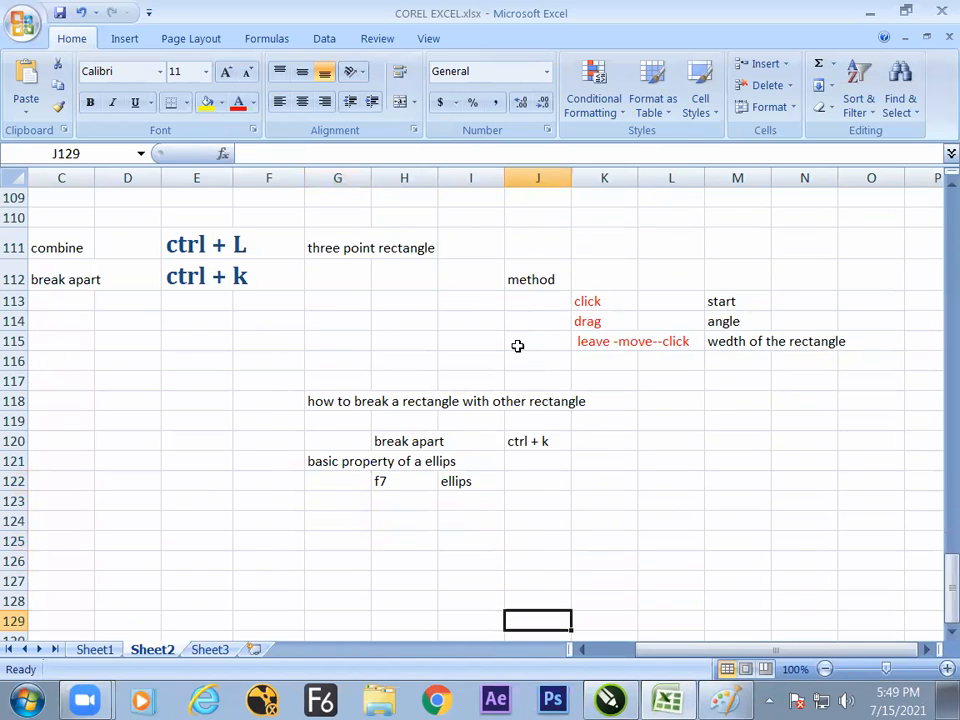
key("Up")
key("Up")
key("Up")
key("Up")
key("Up")
key("Up")
key("Up")
key("Up")
key("Up")
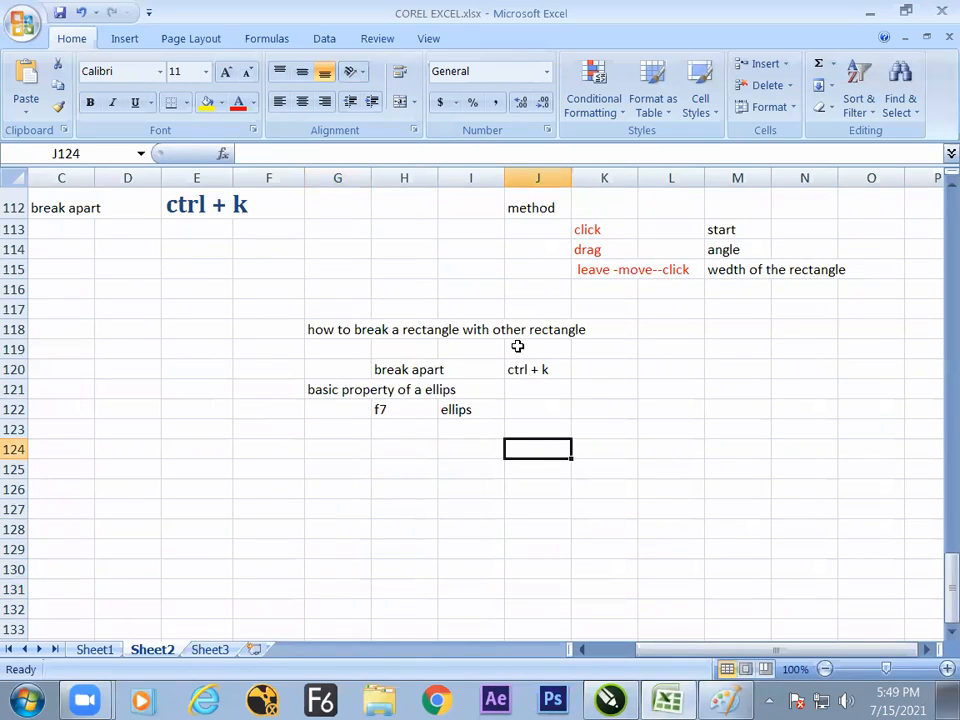
type("arc")
key("Return")
type("pai")
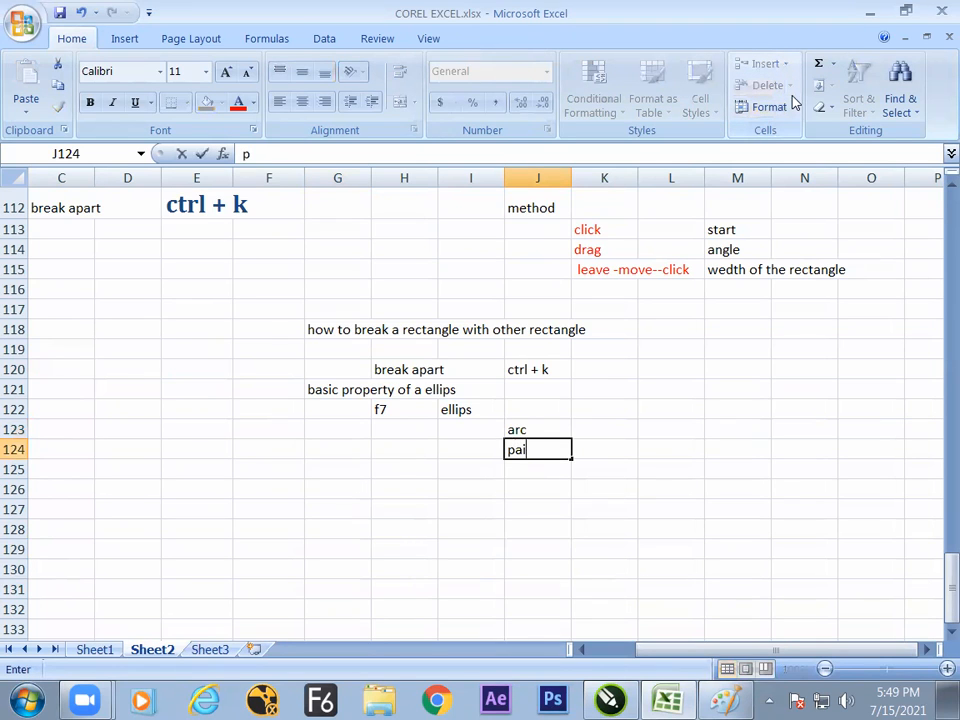
left_click(590, 433)
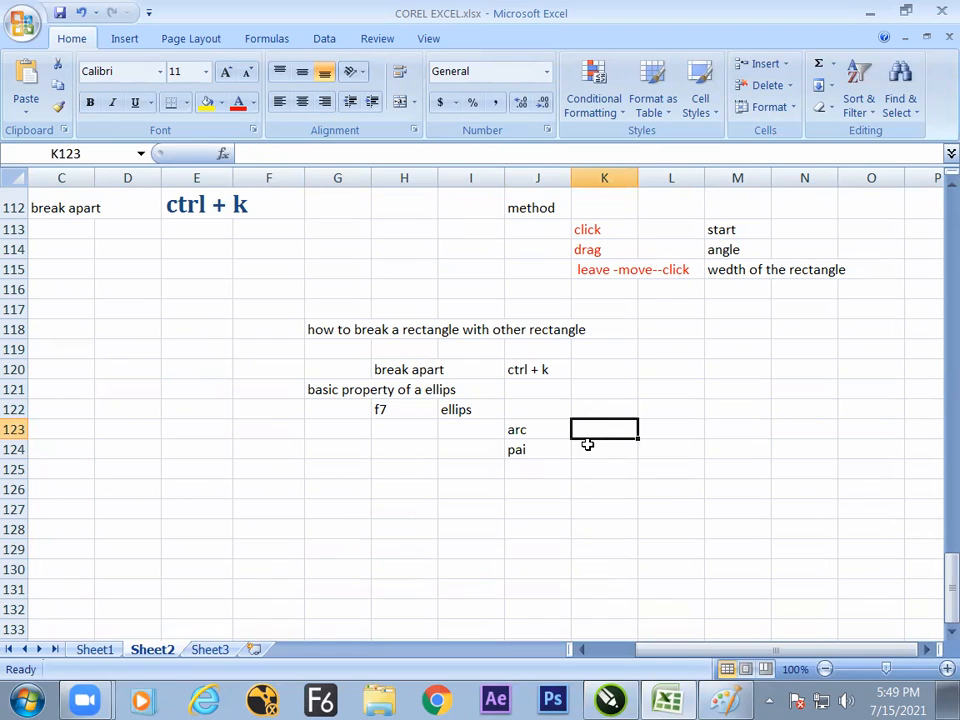
left_click(556, 455)
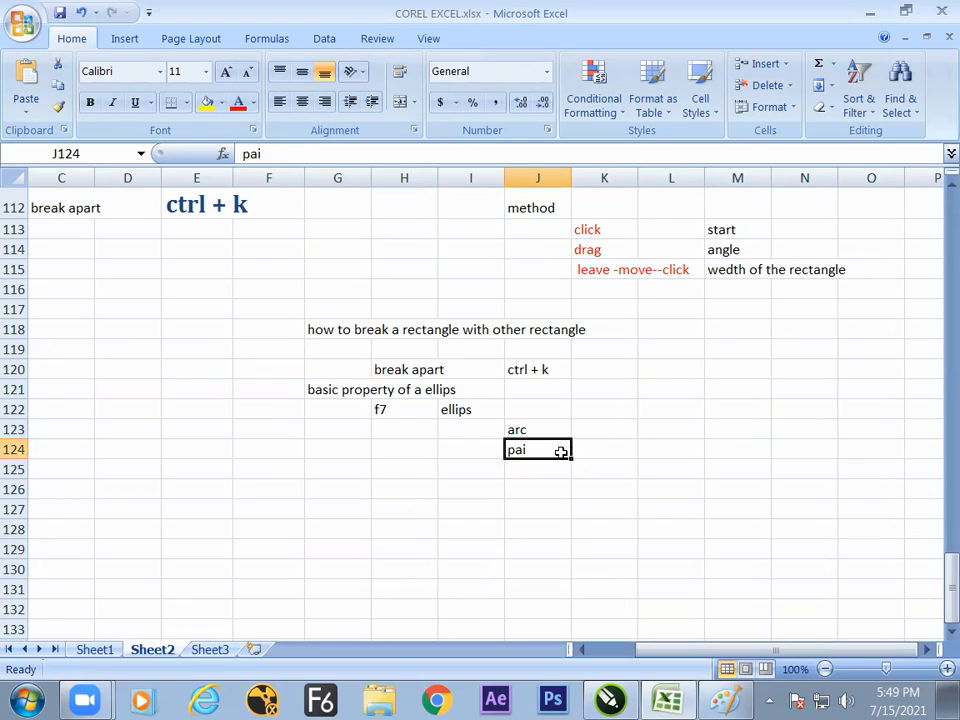
left_click(554, 435)
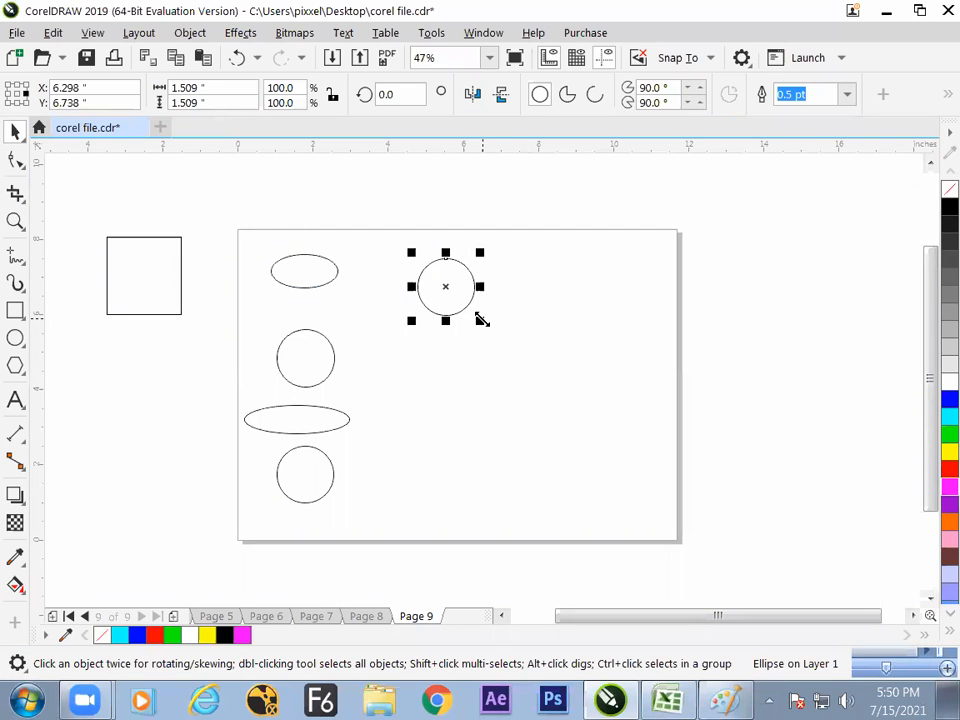
- Switch to CorelDRAW, turn the selected upper-middle circle into an arc, and change that arc into a pie
left_click(596, 96)
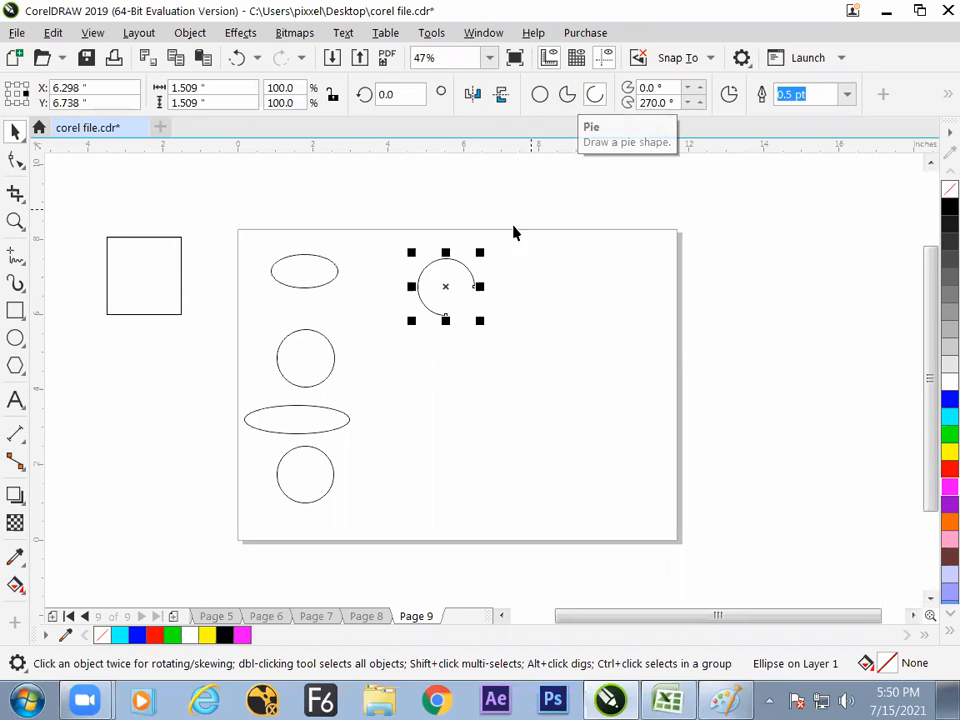
left_click(566, 94)
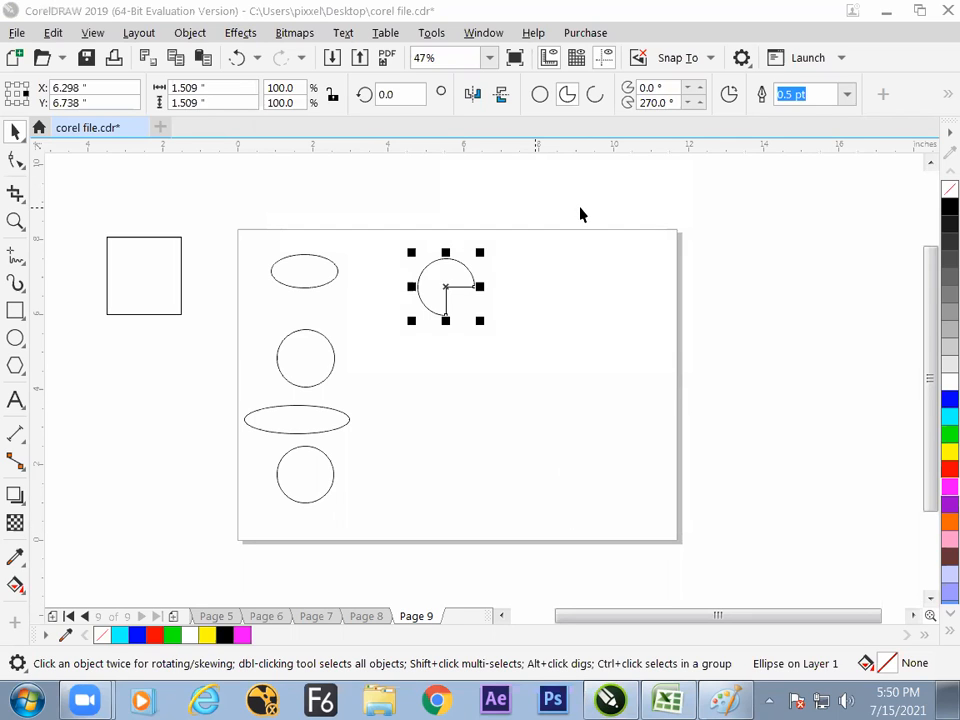
left_click(536, 304)
left_click(459, 292)
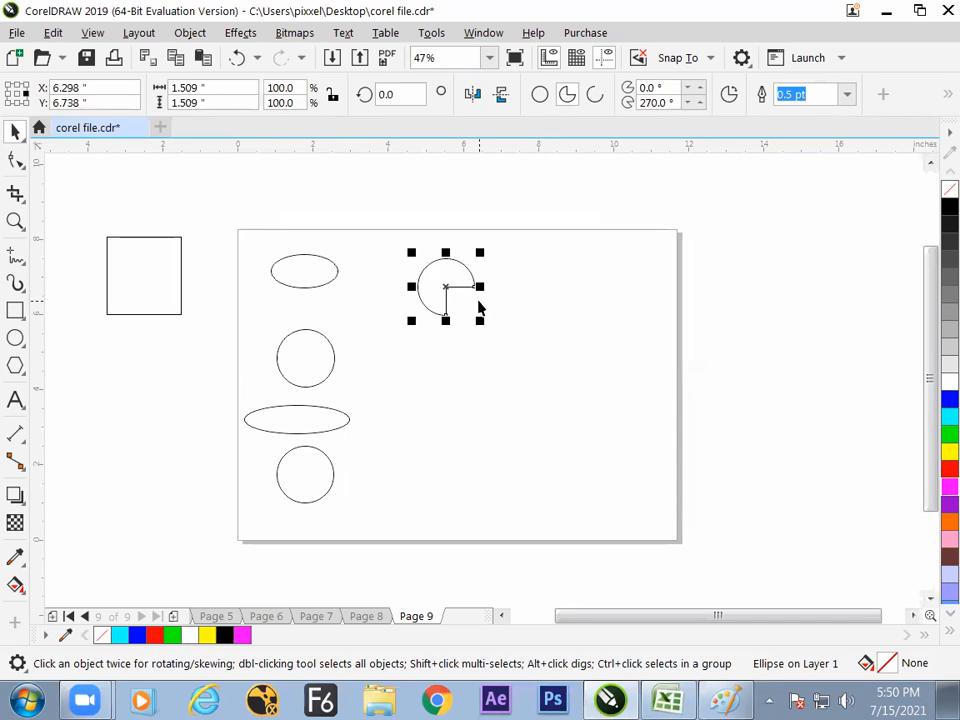
- Place a copy of the pie below the original and convert the copy back into a full ellipse
left_click(491, 311)
left_click(460, 286)
left_click_drag(441, 285, 450, 391)
left_click(540, 94)
left_click(452, 368)
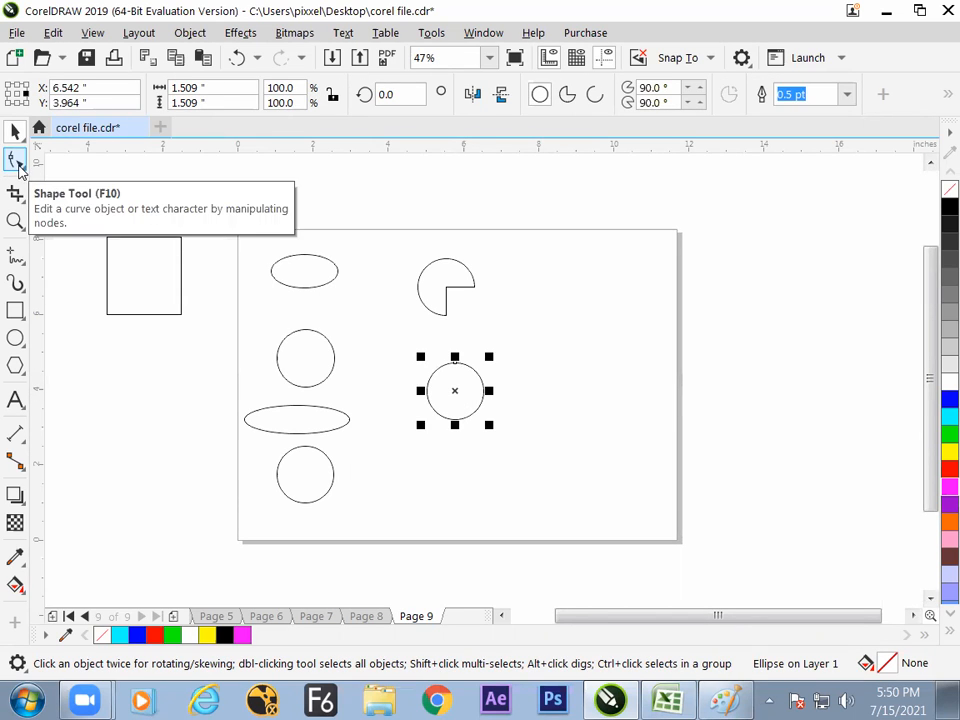
- Reshape the copied circle by its node into a pie ending at about 26.6°, and into an open arc ending at about 9.2°
left_click(17, 162)
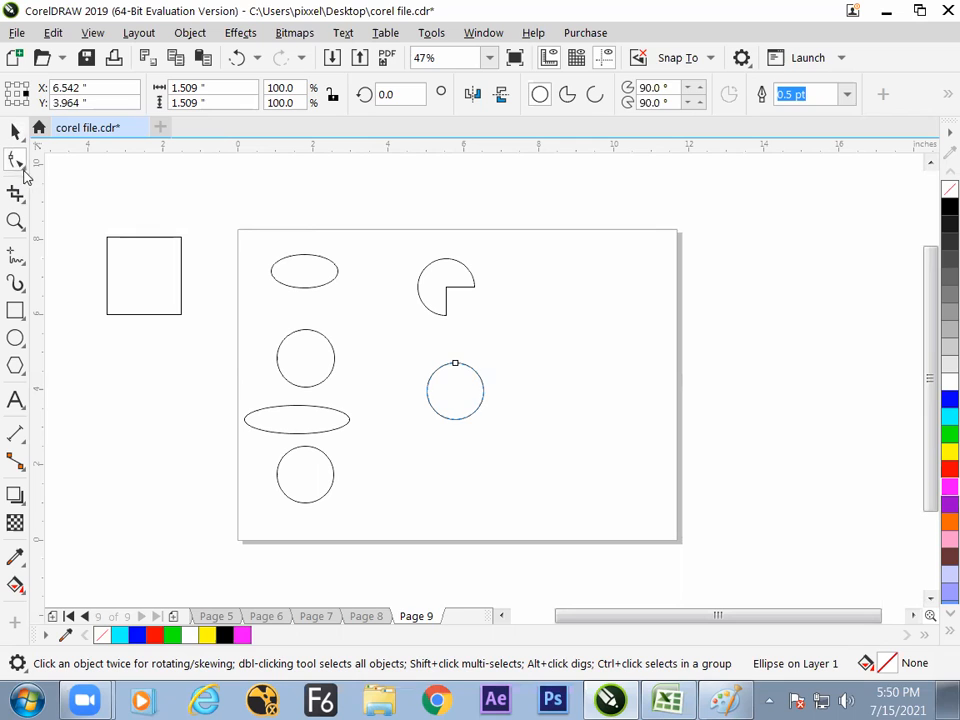
left_click_drag(460, 367, 478, 381)
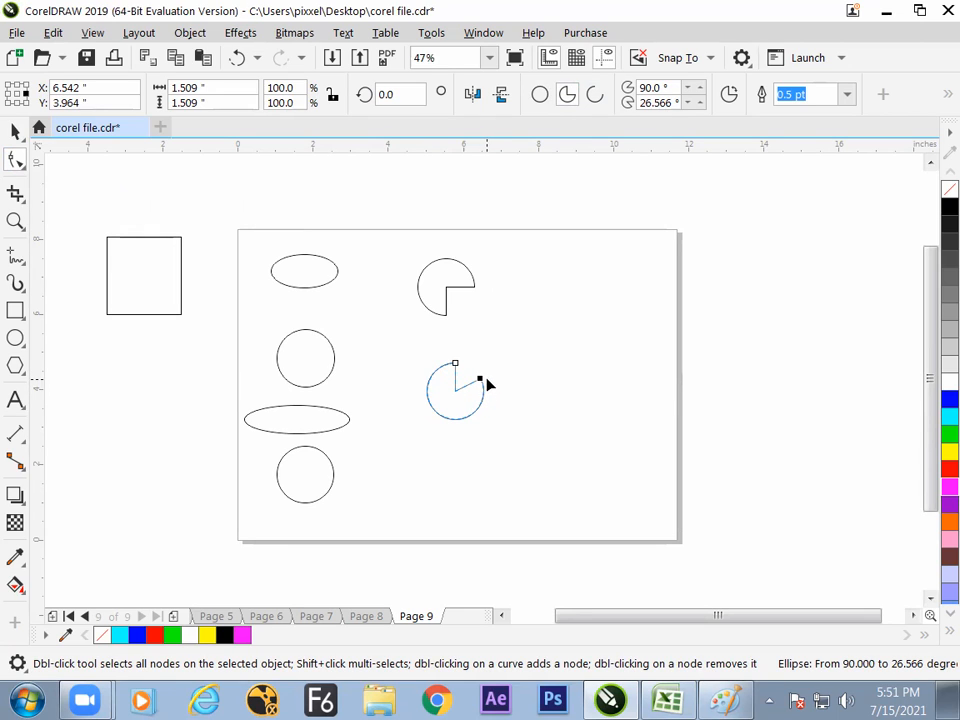
left_click_drag(484, 380, 484, 387)
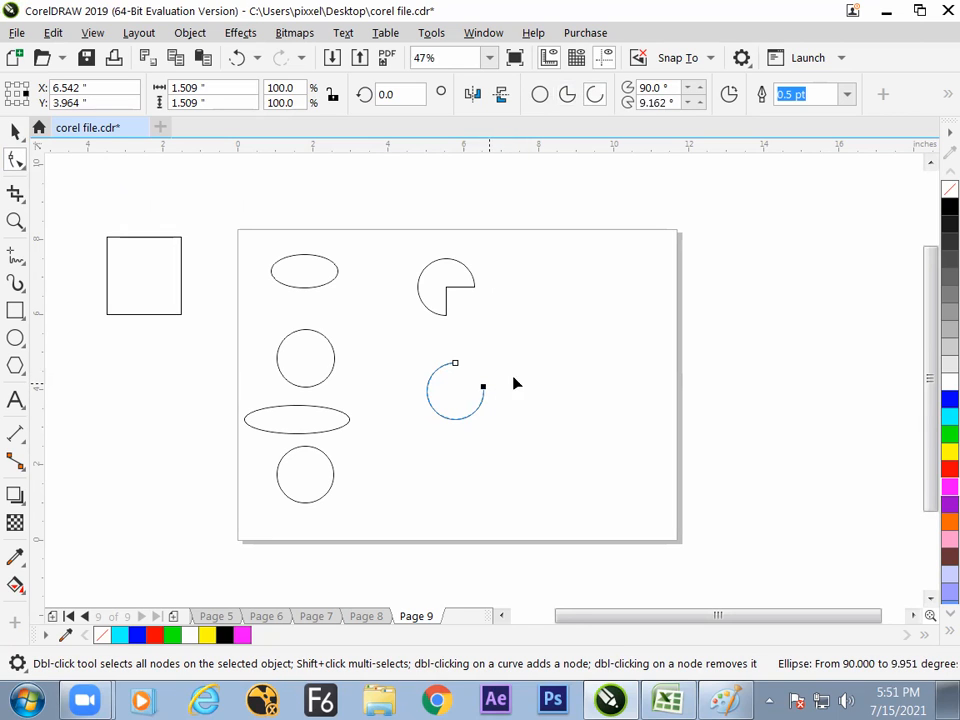
left_click(15, 131)
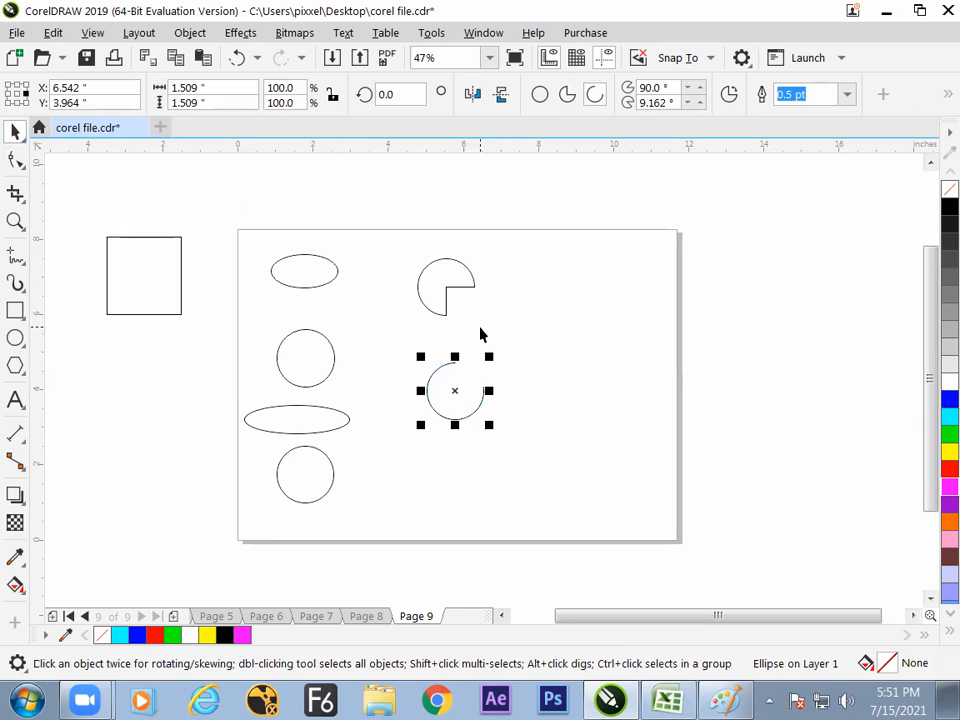
- Place a copy of the open arc in the right part of the page and convert the copy into a full ellipse
left_click(456, 399)
left_click(443, 260)
left_click(465, 394)
left_click(481, 391)
left_click_drag(461, 388, 574, 332)
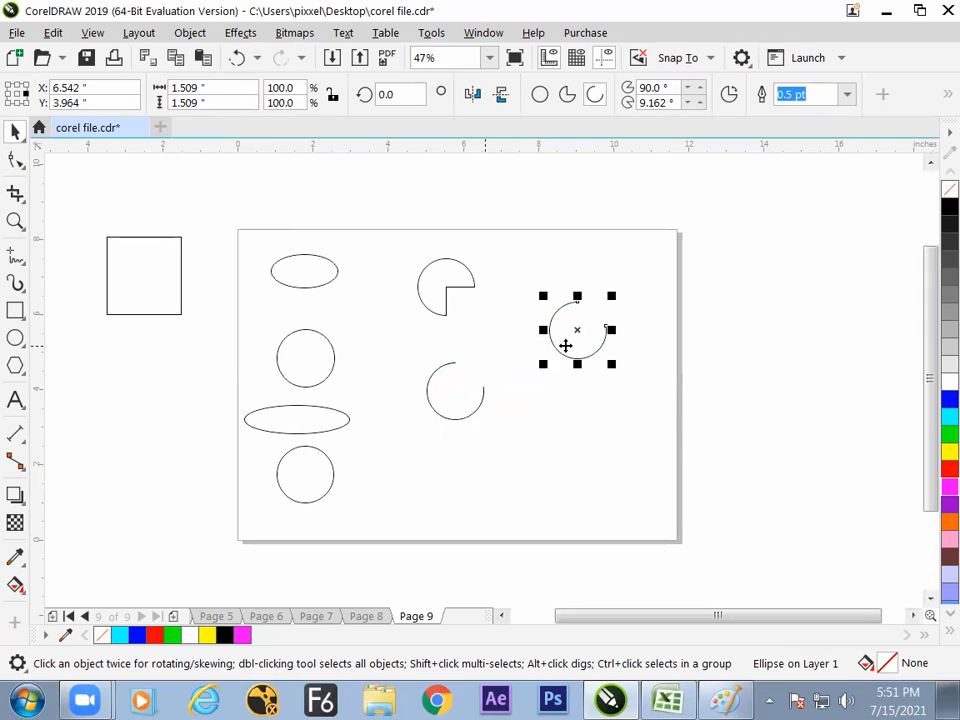
left_click(540, 94)
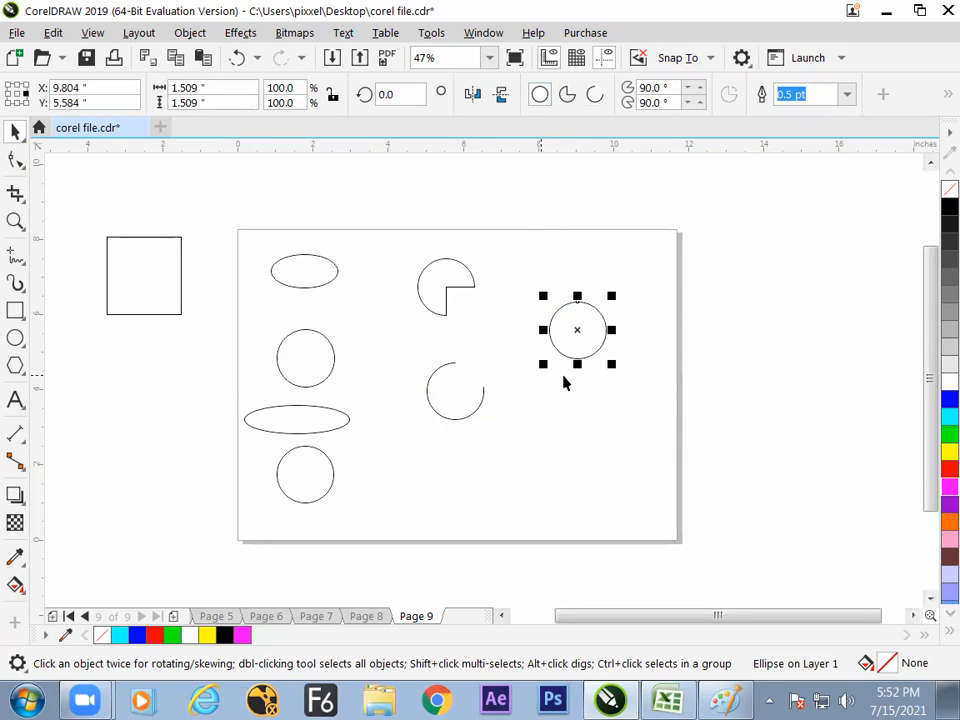
- Set the new circle's width and height to 5 inches and move it down and slightly right
left_click_drag(227, 92, 167, 100)
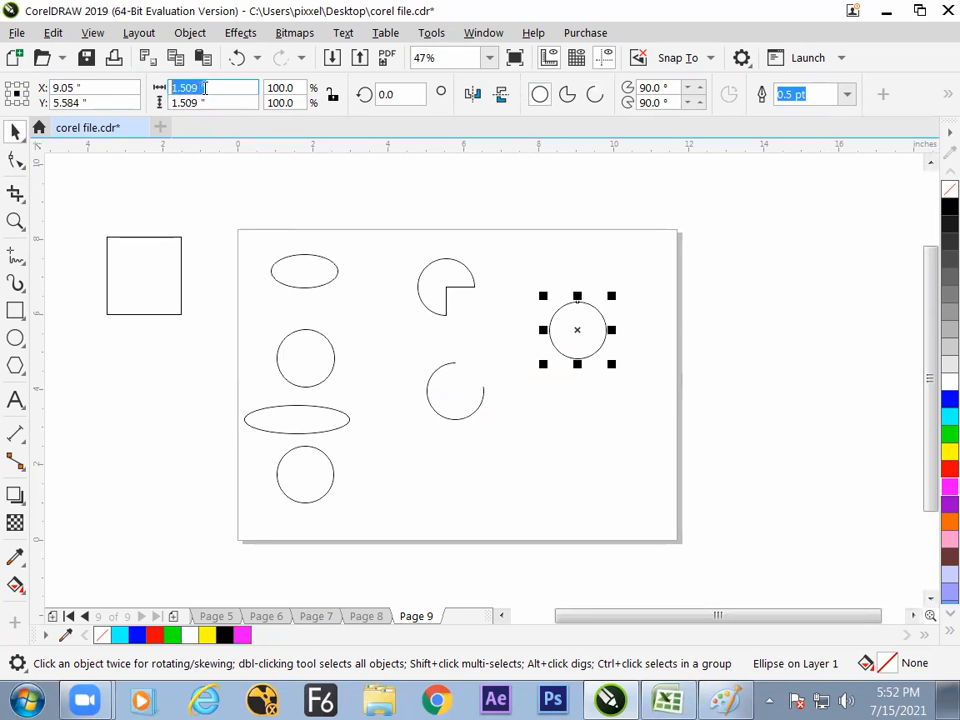
type("5")
key("Return")
left_click_drag(610, 335, 629, 397)
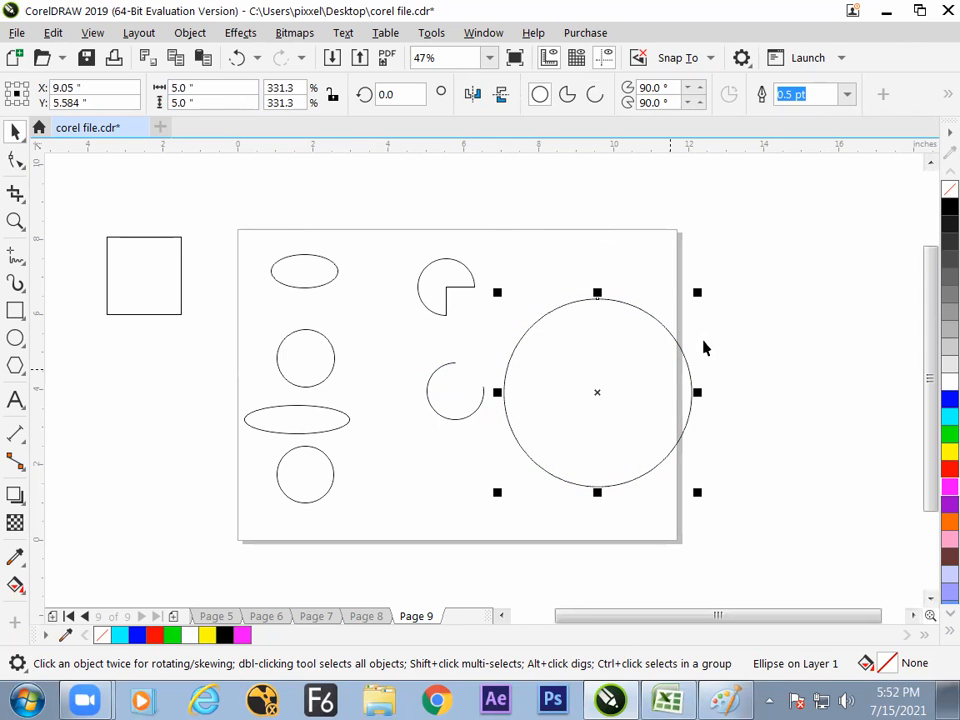
- Scale the large circle down about its center to about 2.26 inches and move it slightly up
left_click_drag(697, 292, 646, 343)
left_click(711, 328)
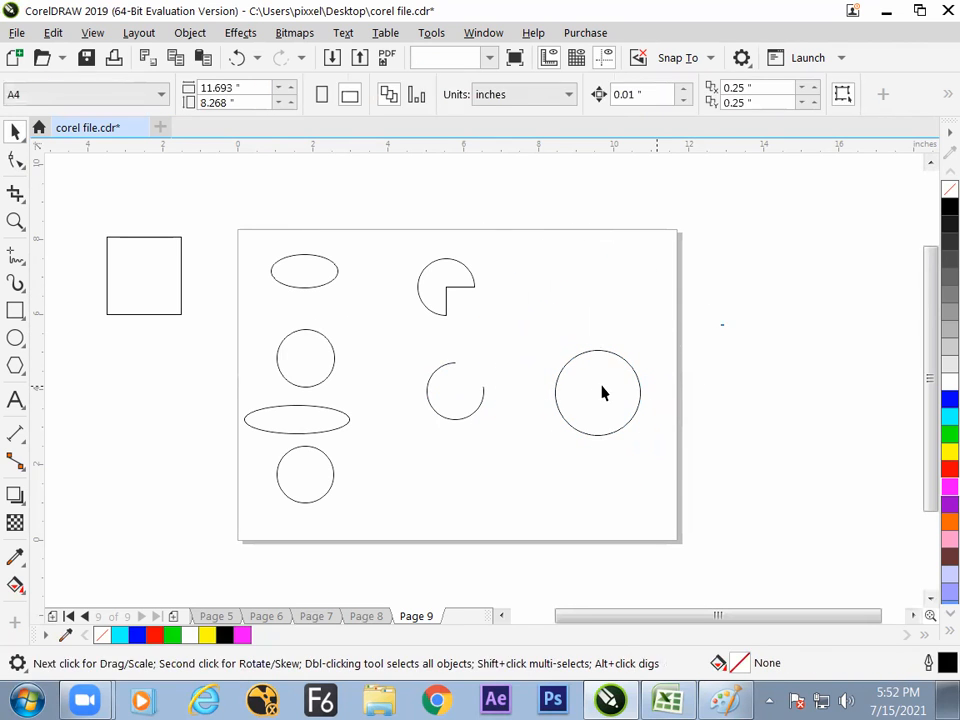
left_click_drag(603, 397, 599, 374)
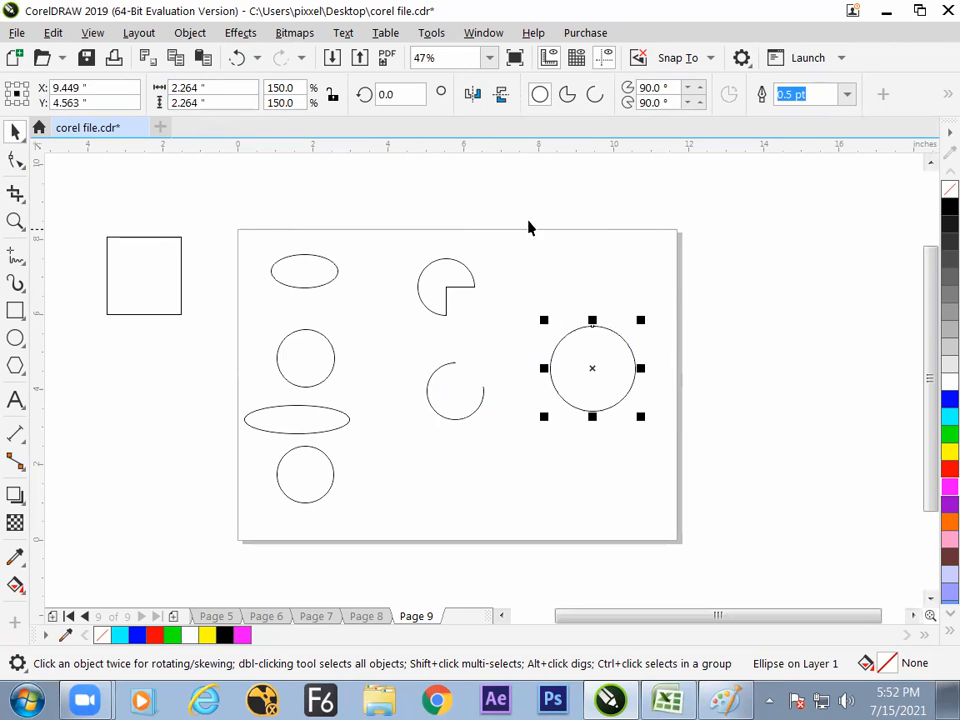
- Move the 2.26-inch circle slightly left and up, and turn it into a pie
left_click(395, 94)
left_click_drag(590, 365, 563, 353)
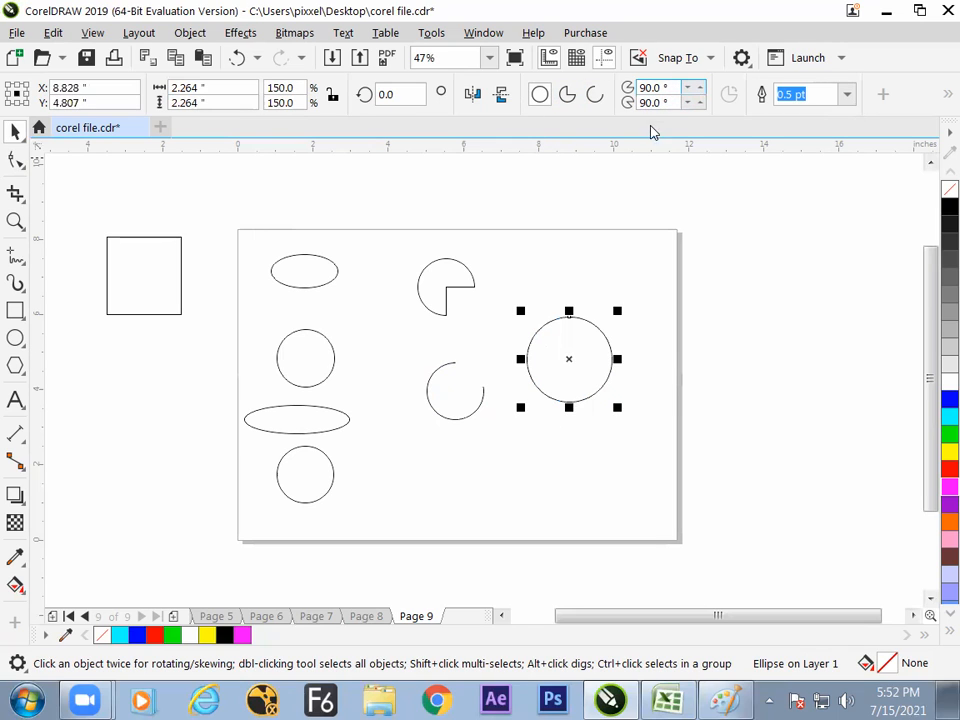
left_click(567, 94)
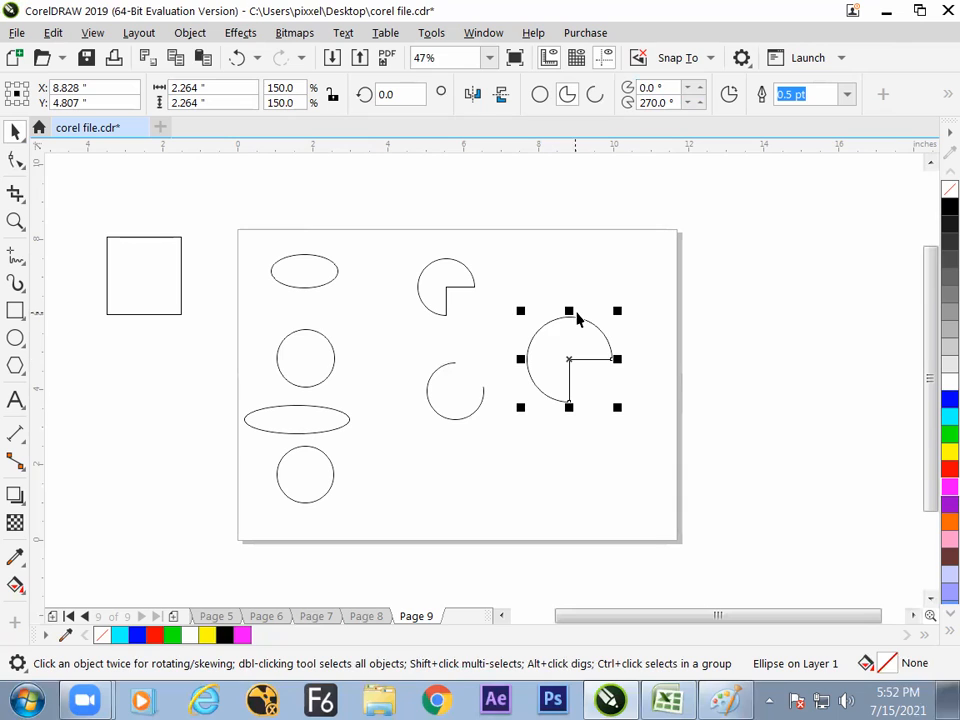
- Try an ending angle of 60° on the large pie and undo that change
left_click(640, 103)
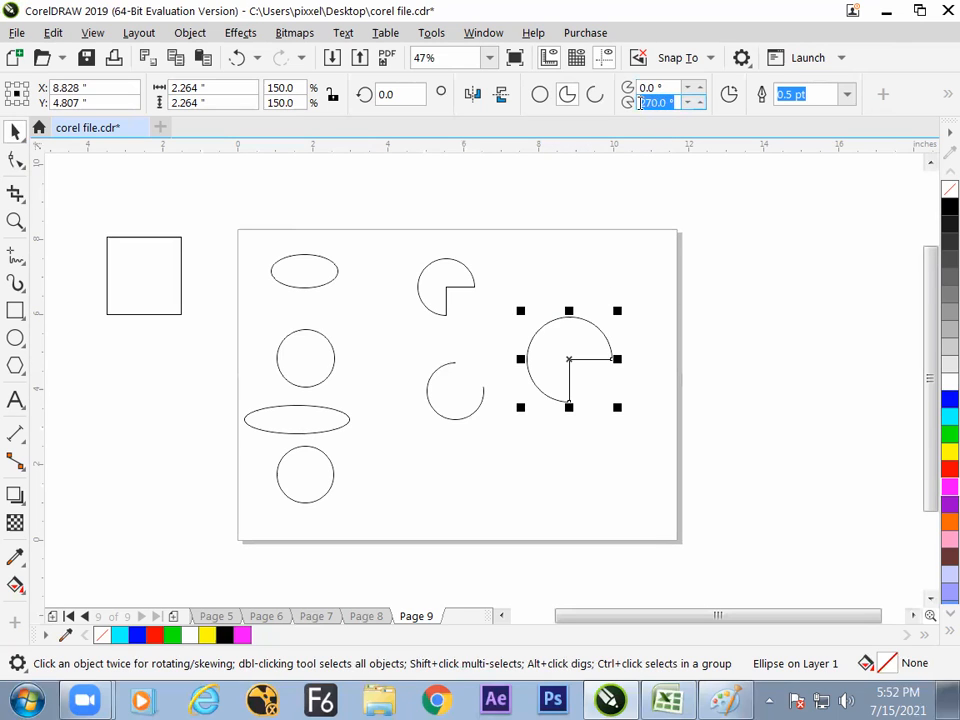
type("60")
key("Return")
left_click(596, 364)
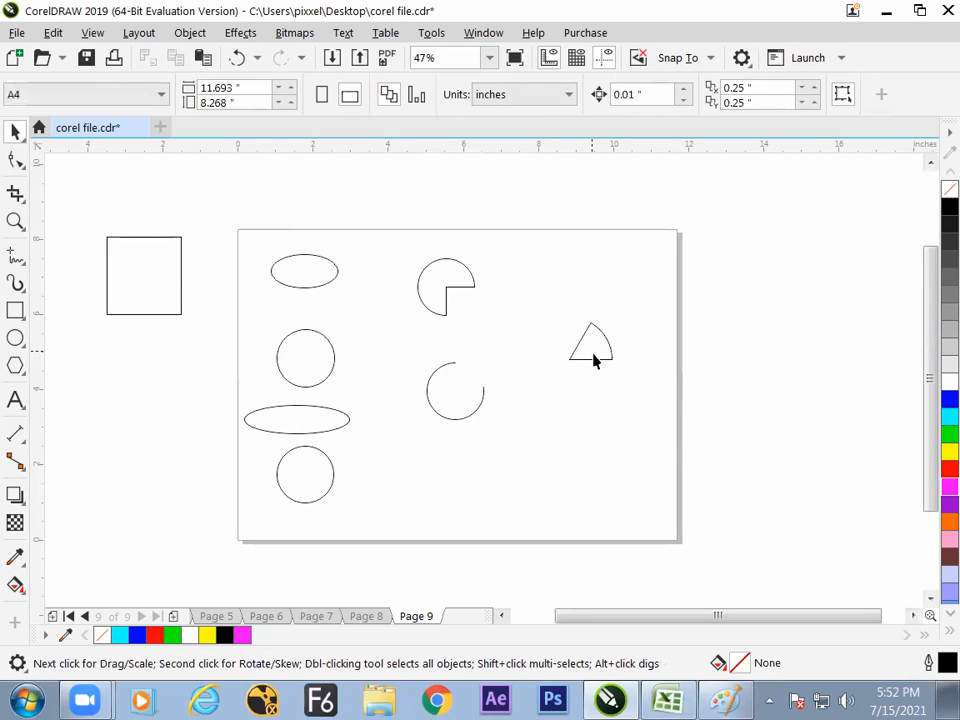
left_click(591, 358)
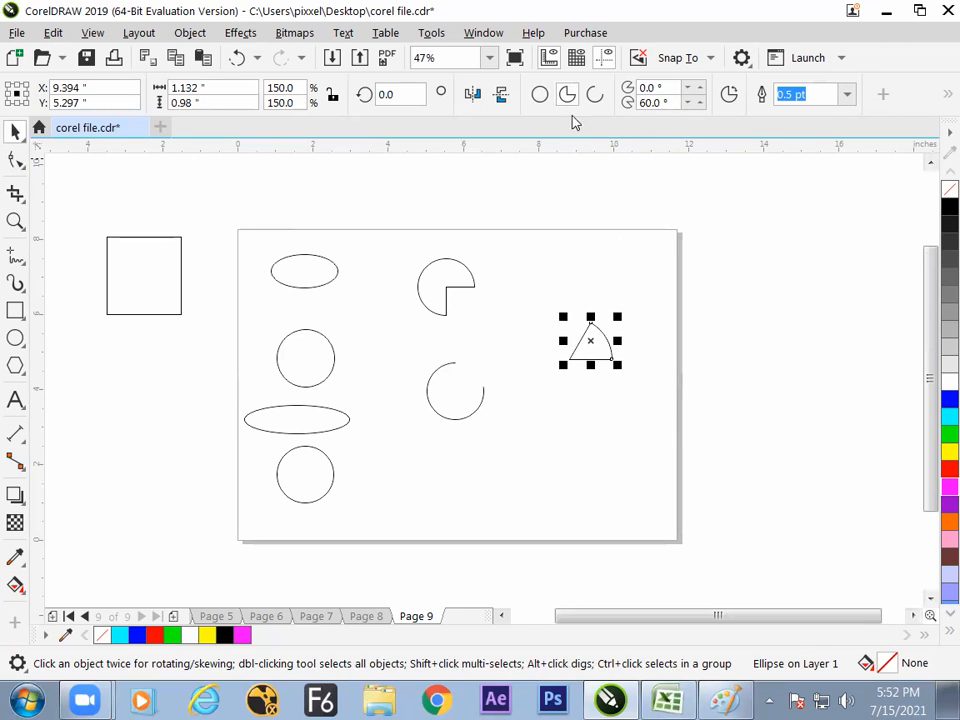
key("ctrl+z")
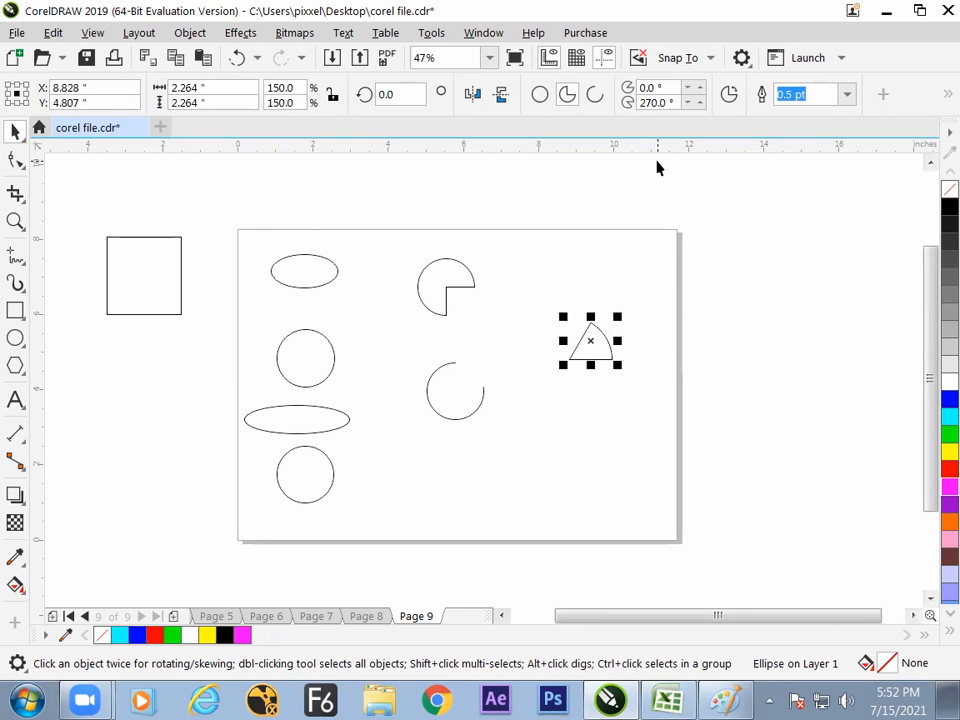
left_click(640, 87)
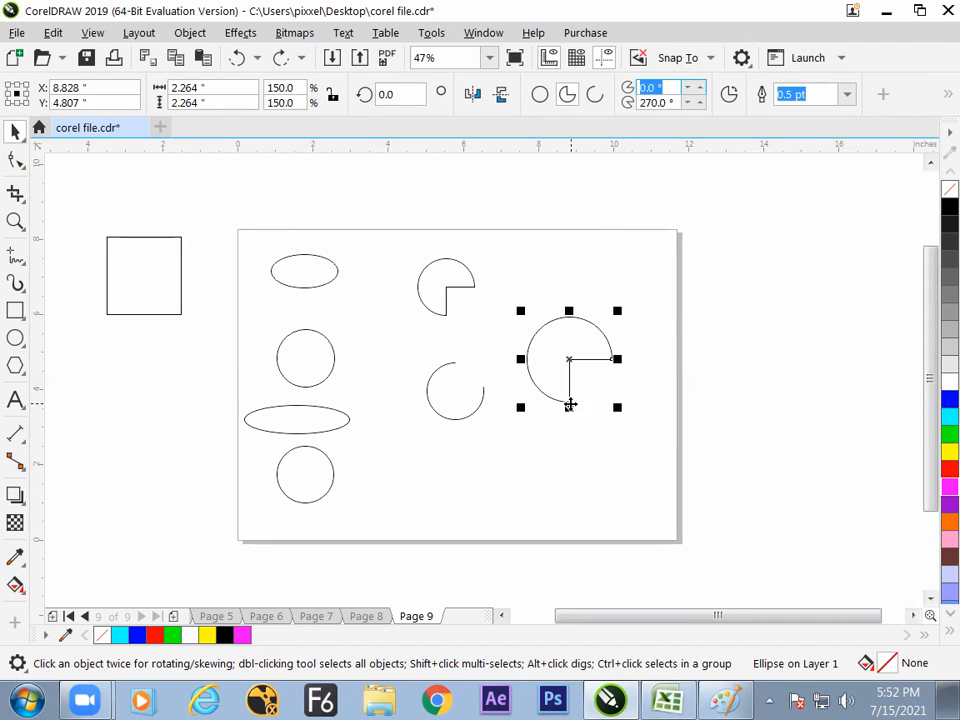
left_click(660, 306)
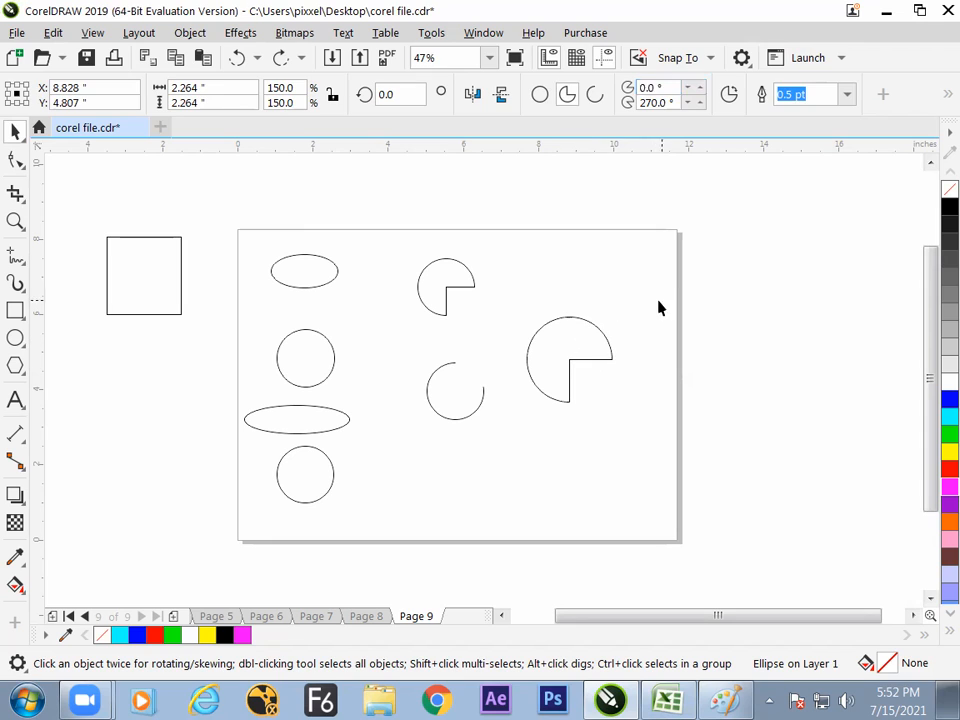
left_click(591, 339)
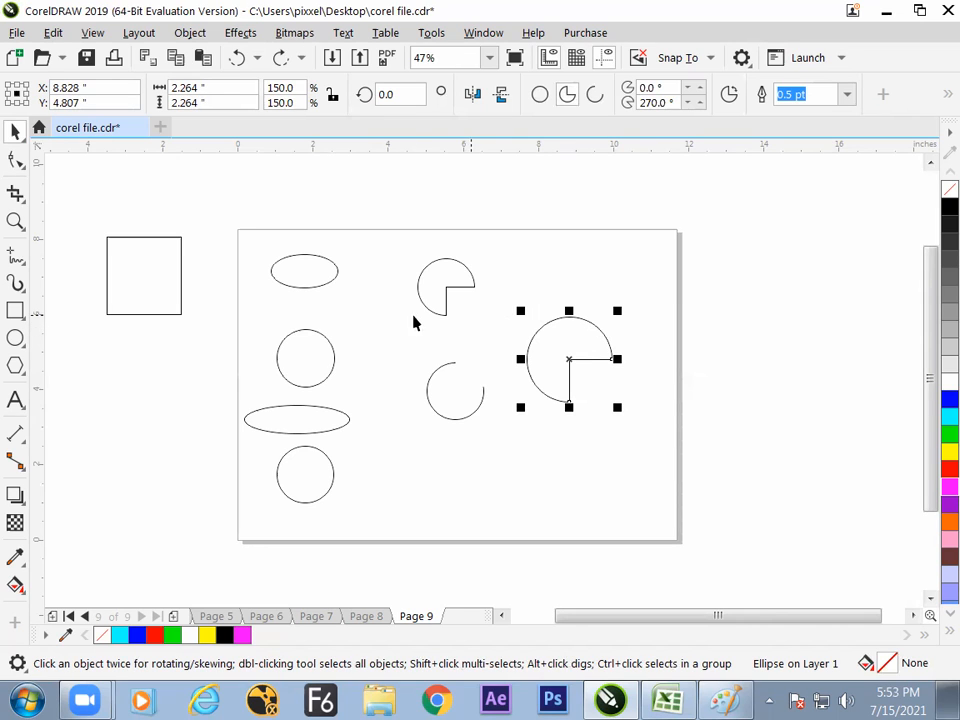
- Place a copy of the left column's upper circle outside the page's right edge, enlarged to about 3.71 inches, and shift it slightly down
left_click(318, 364)
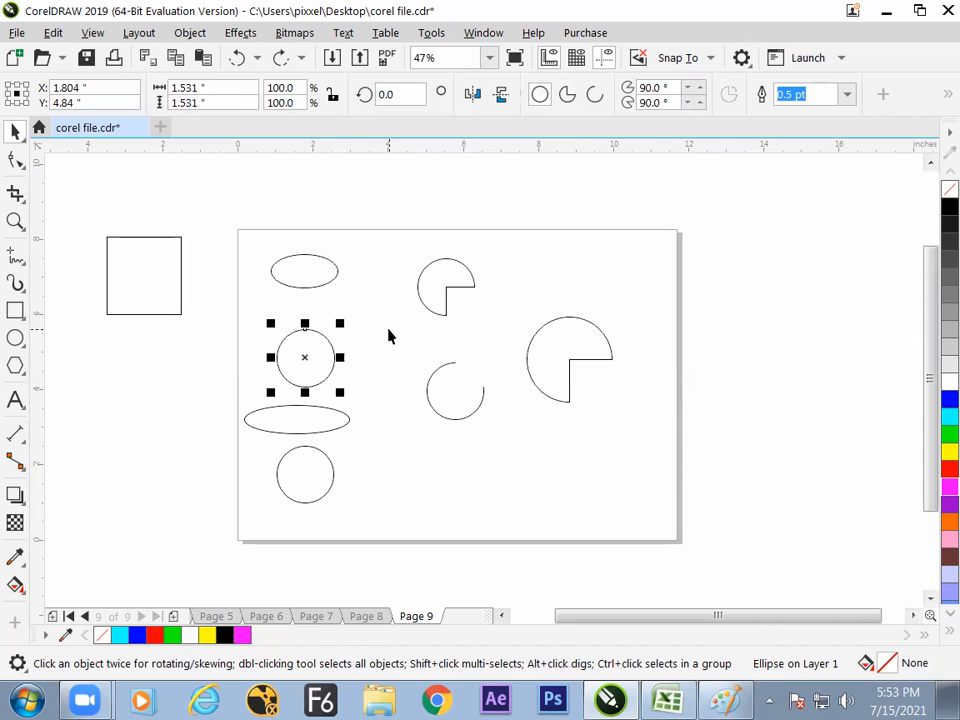
left_click_drag(313, 358, 806, 390)
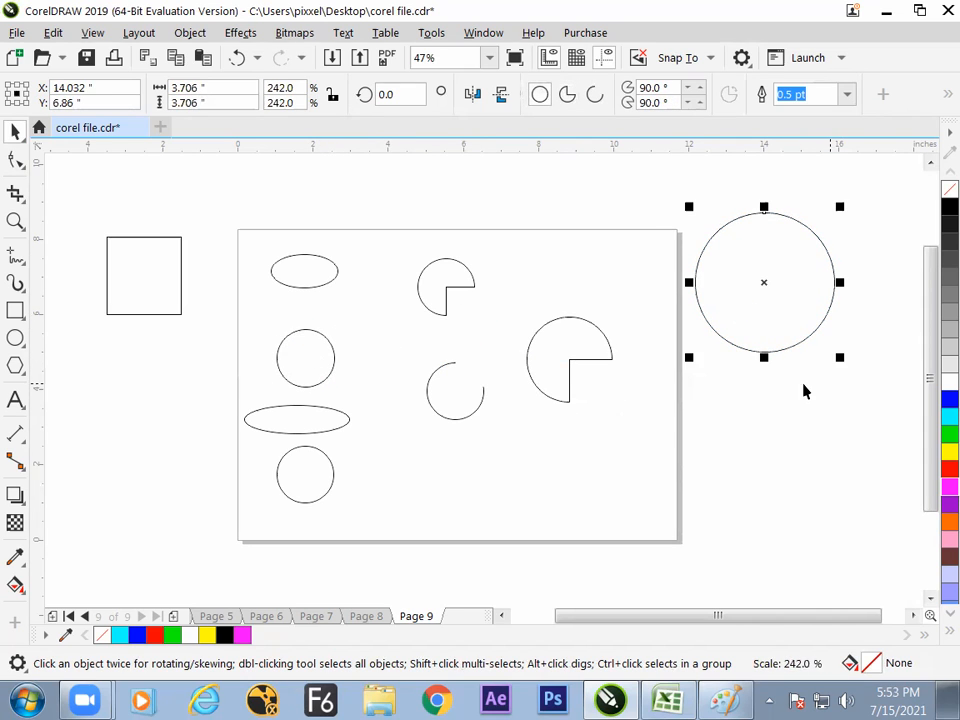
left_click(790, 375)
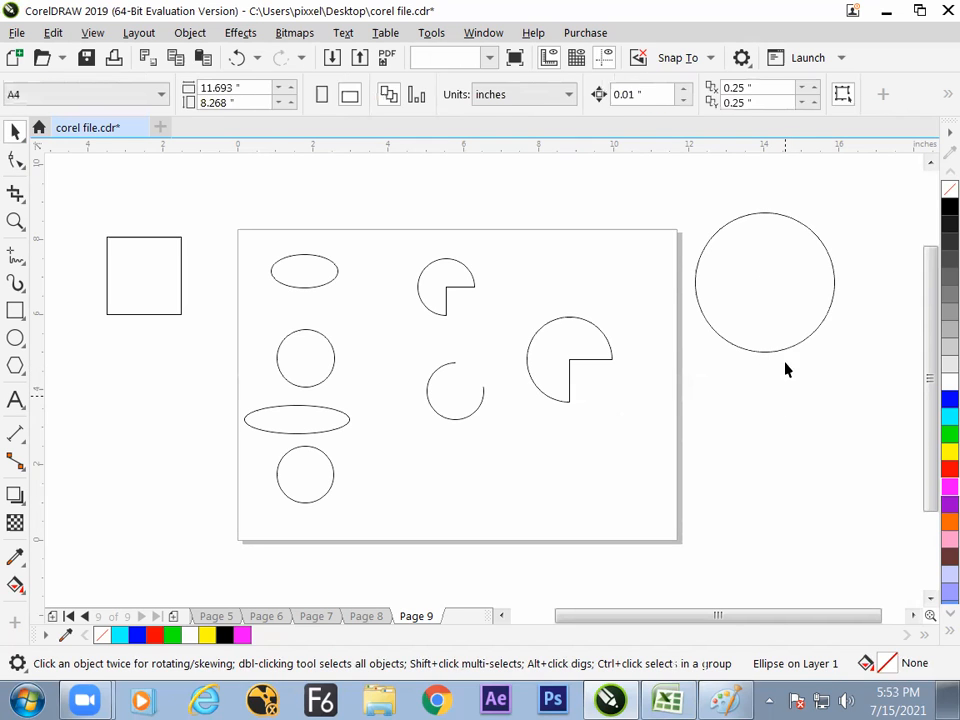
left_click(768, 357)
left_click_drag(774, 340, 761, 386)
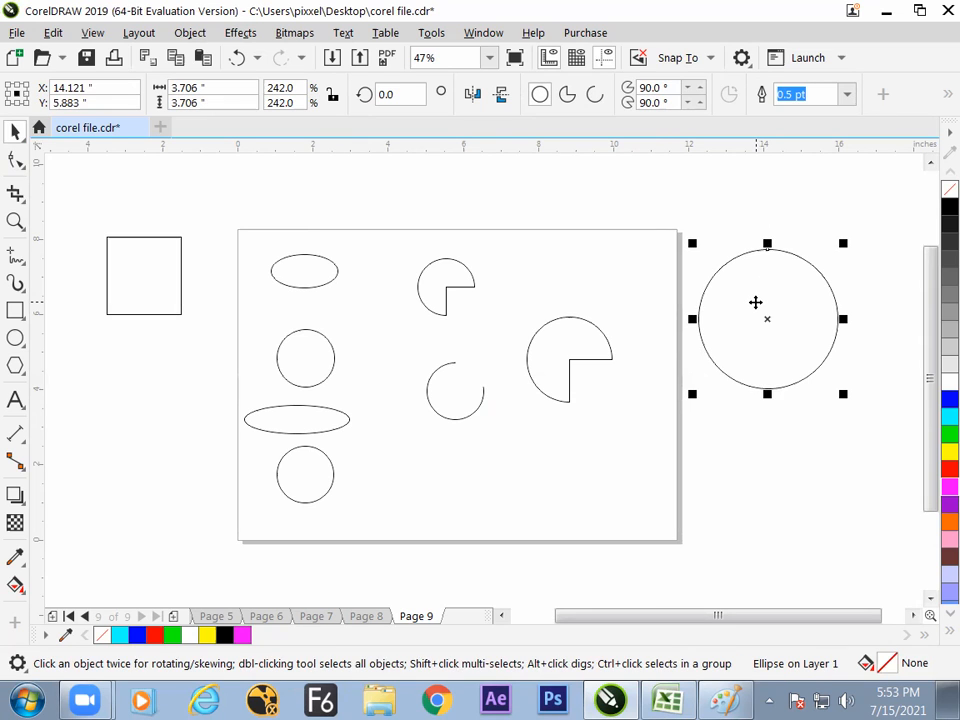
- Turn the overlaid copy of the large circle outside the page's right edge into a pie
left_click(755, 302)
left_click(739, 369)
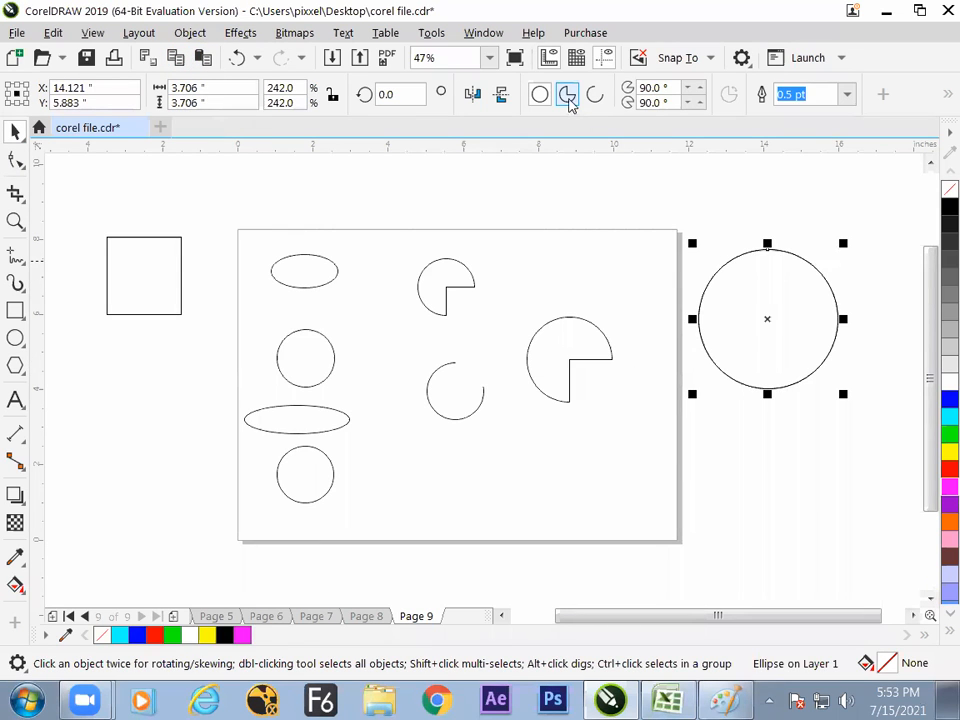
left_click(567, 96)
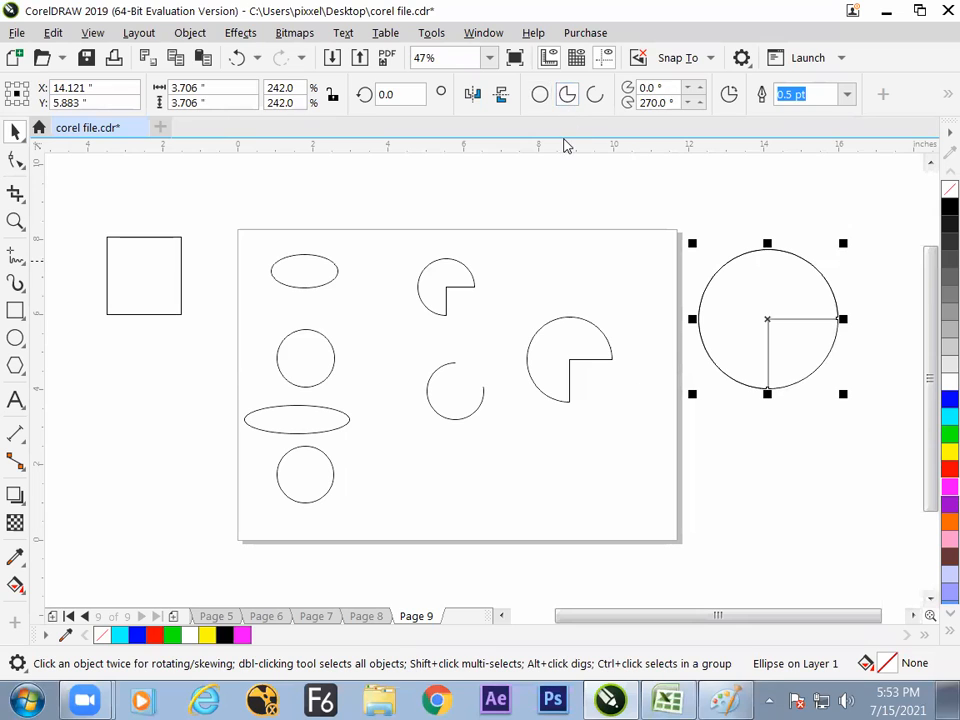
- Set the large pie's ending angle to 360/3 and fill the sector with cyan
double_click(674, 103)
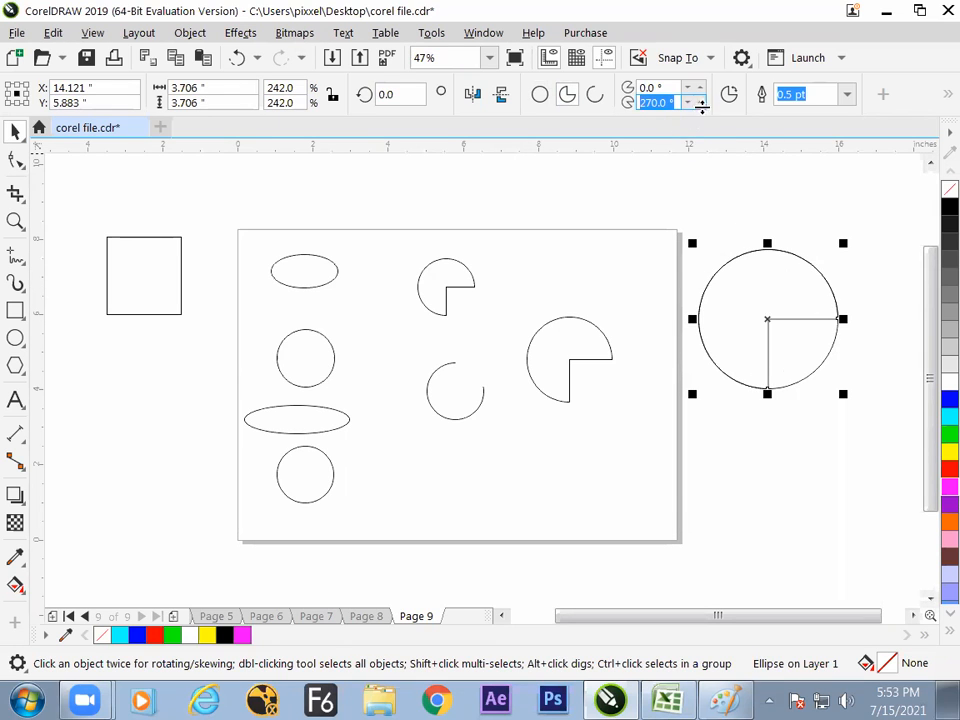
type("360/")
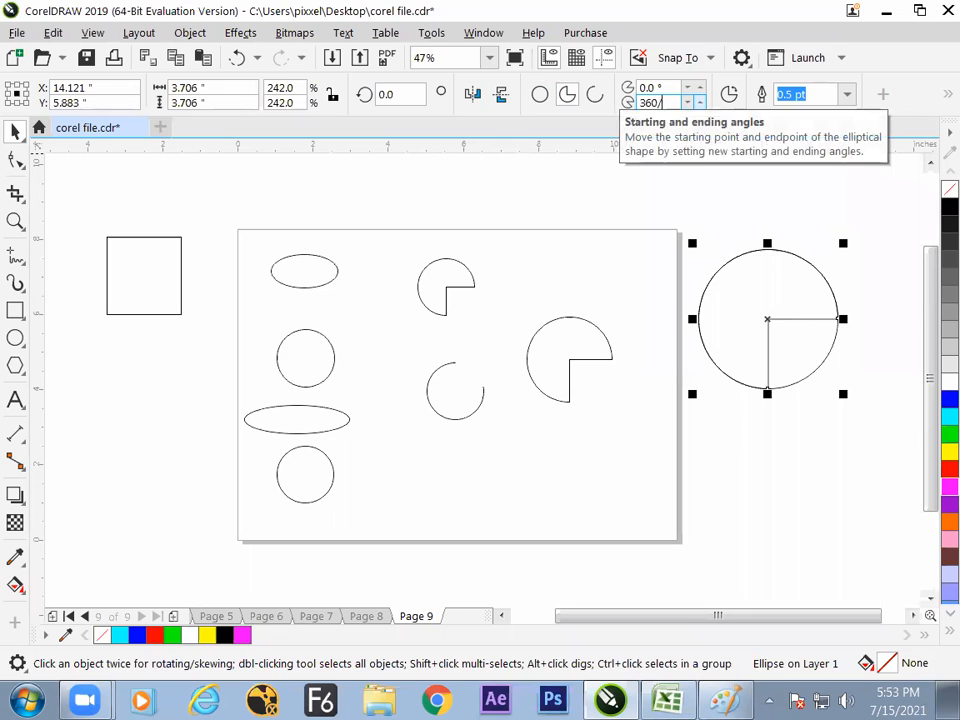
type("3")
key("Return")
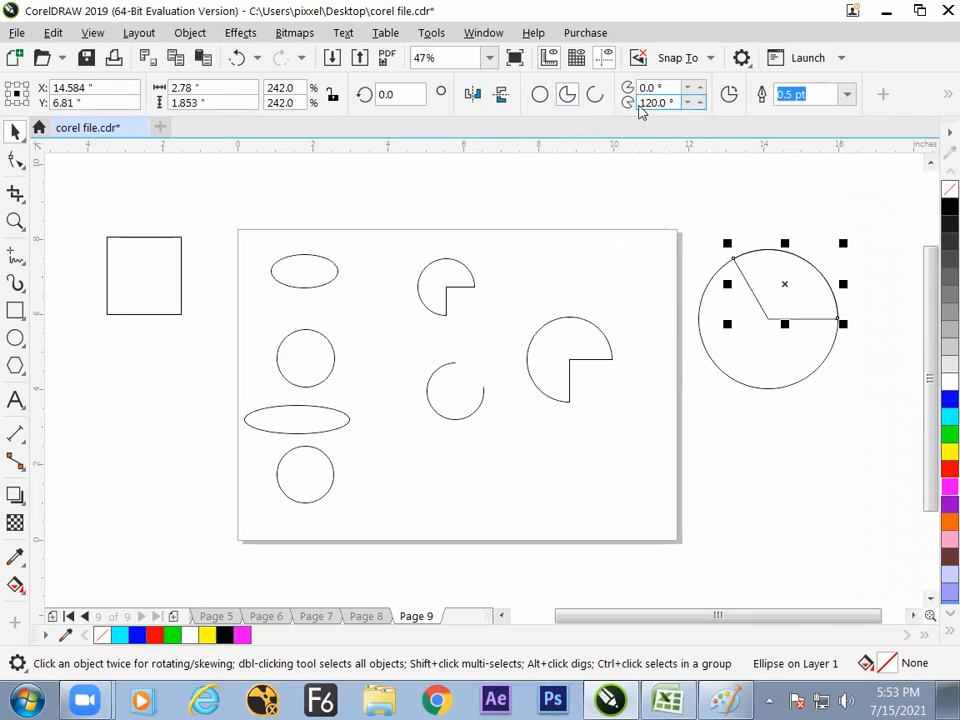
left_click(947, 417)
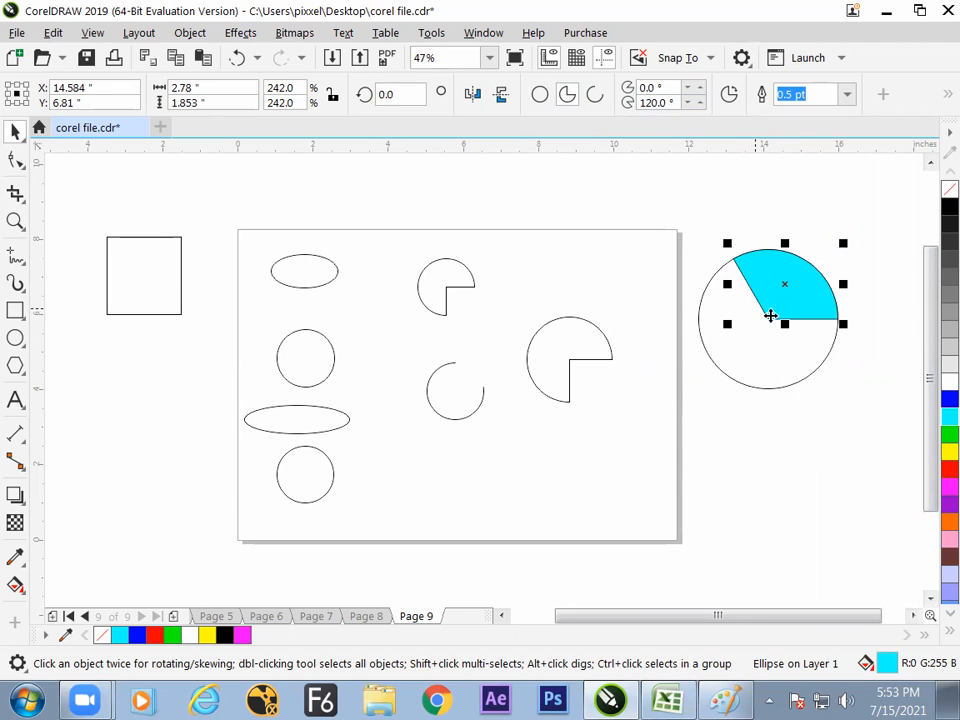
- Try a starting angle of 120° and an ending angle of 120*2 on the cyan sector, and undo that change
left_click(660, 88)
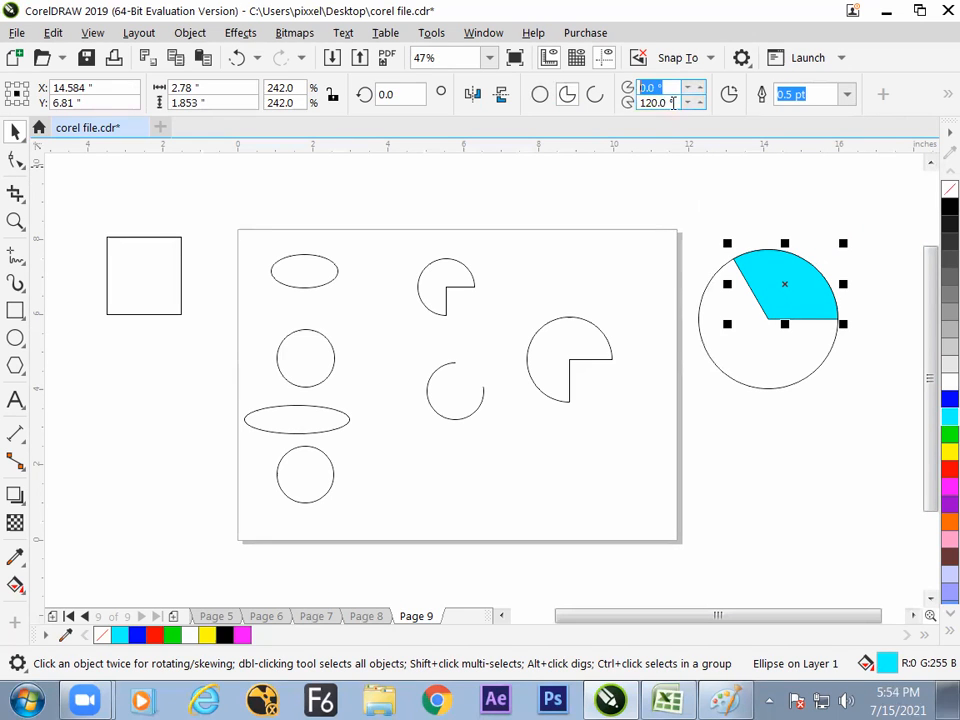
left_click(672, 102)
key("ctrl+c")
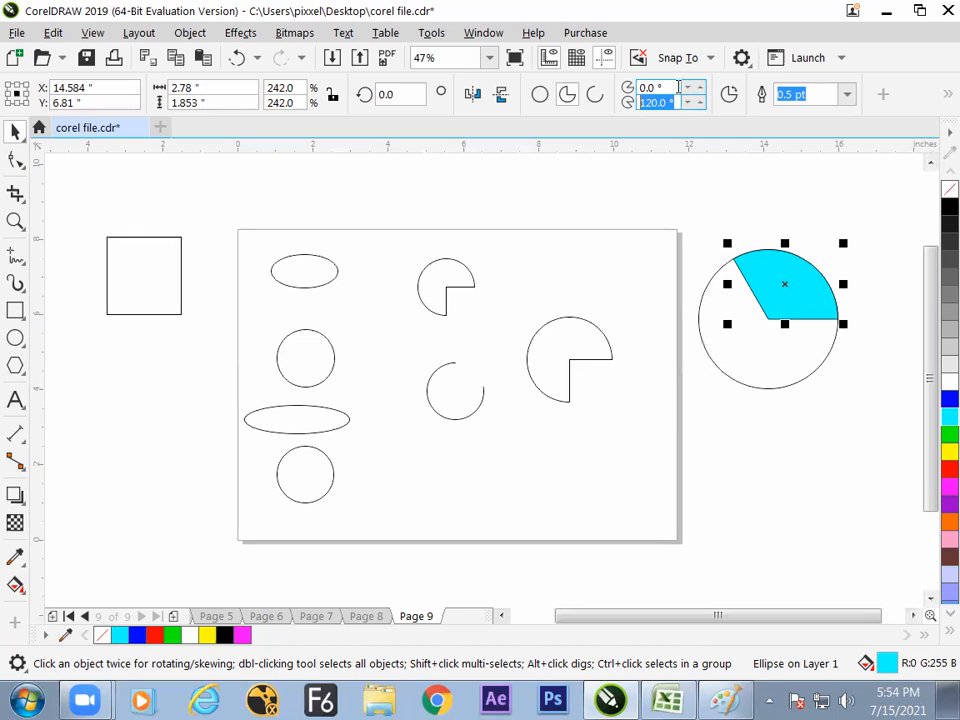
left_click_drag(675, 88, 597, 94)
key("ctrl+v")
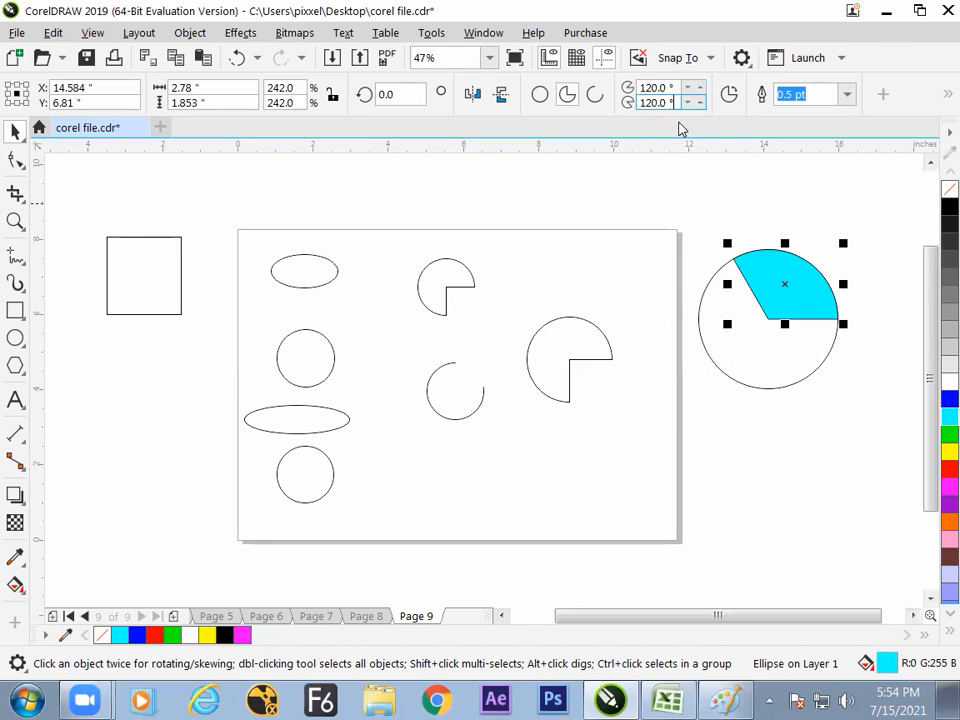
type("*2")
key("Return")
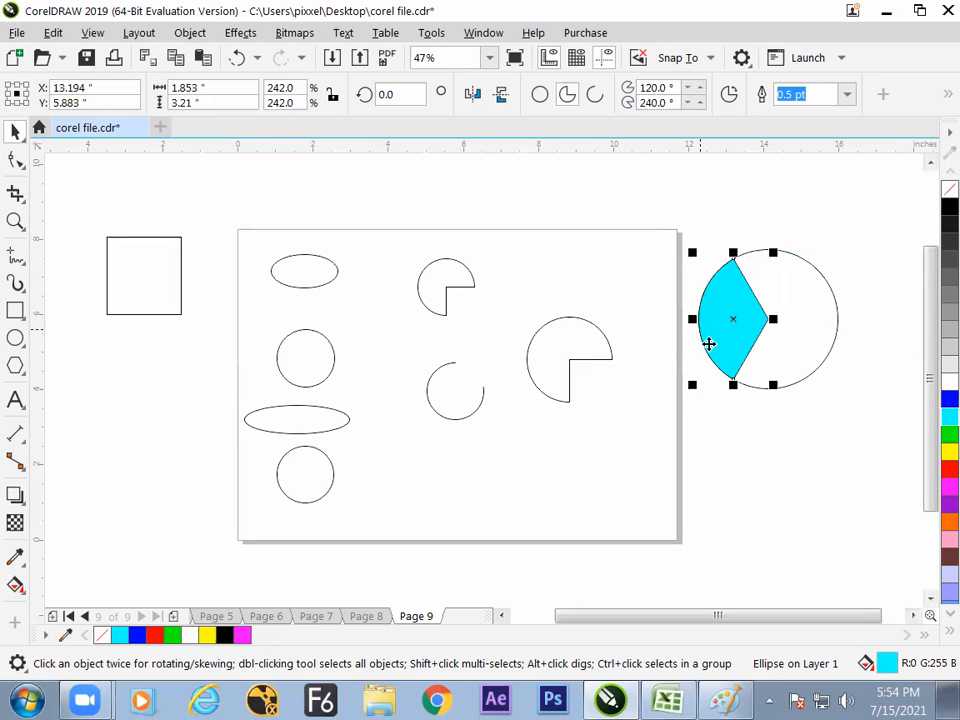
key("ctrl+z")
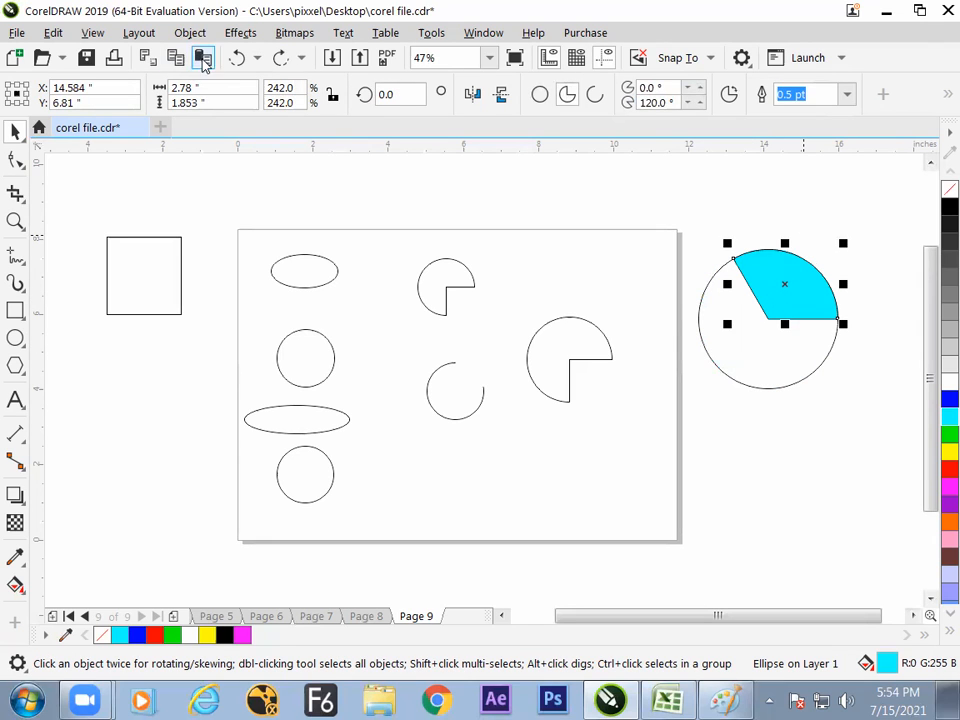
- Make an overlaid copy of the cyan sector span from 120° to 240° and fill it with red
left_click_drag(675, 102, 604, 107)
key("ctrl+c")
left_click_drag(671, 87, 584, 86)
key("ctrl+v")
left_click(674, 103)
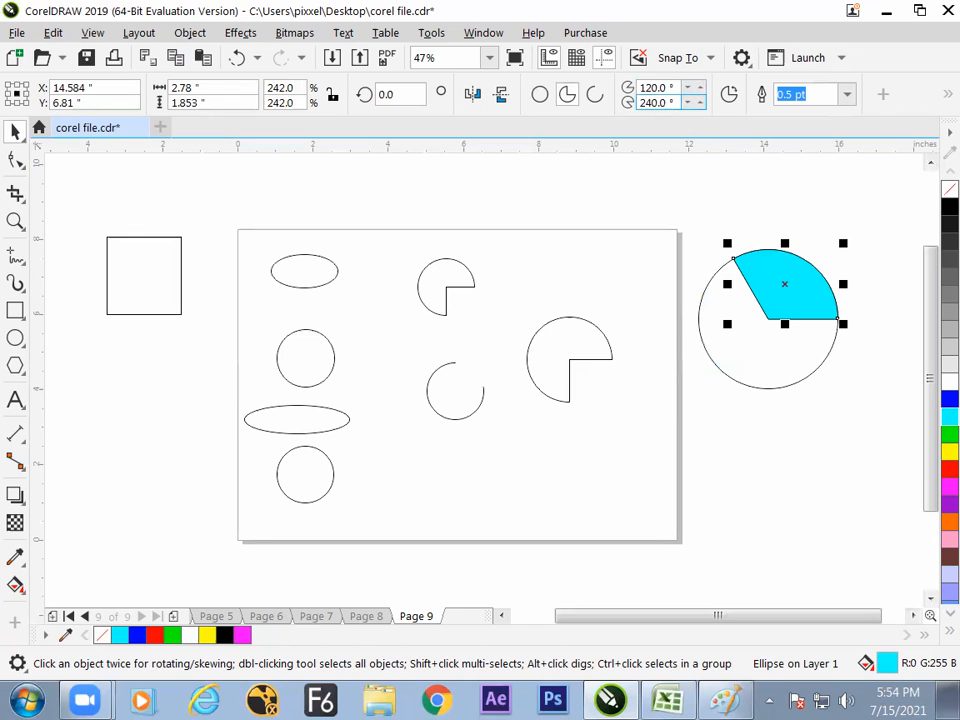
key("Return")
left_click(950, 467)
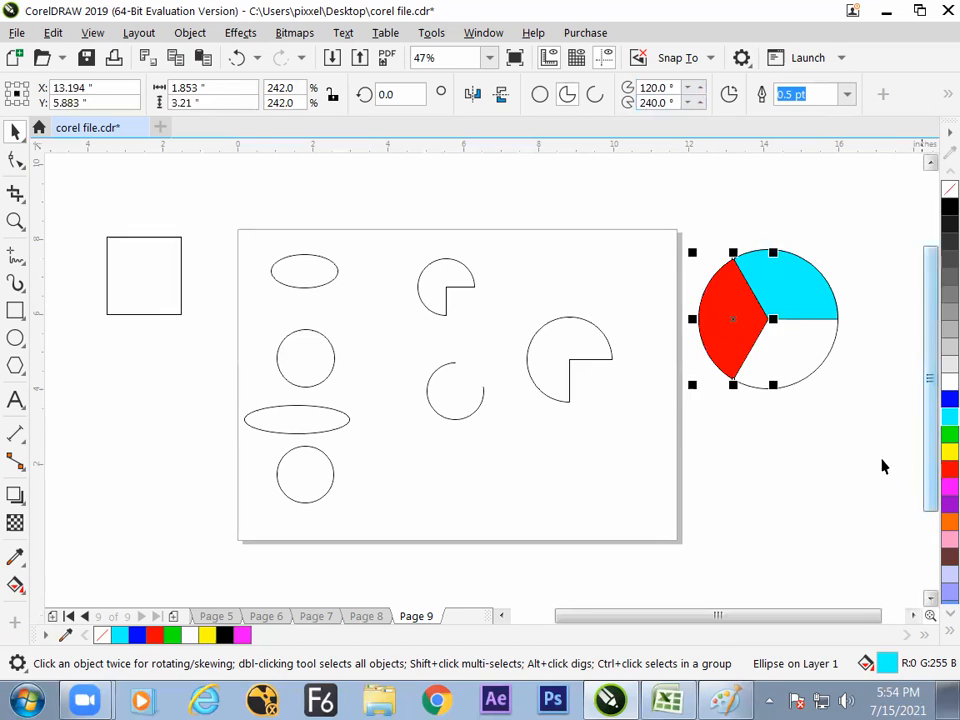
left_click(716, 429)
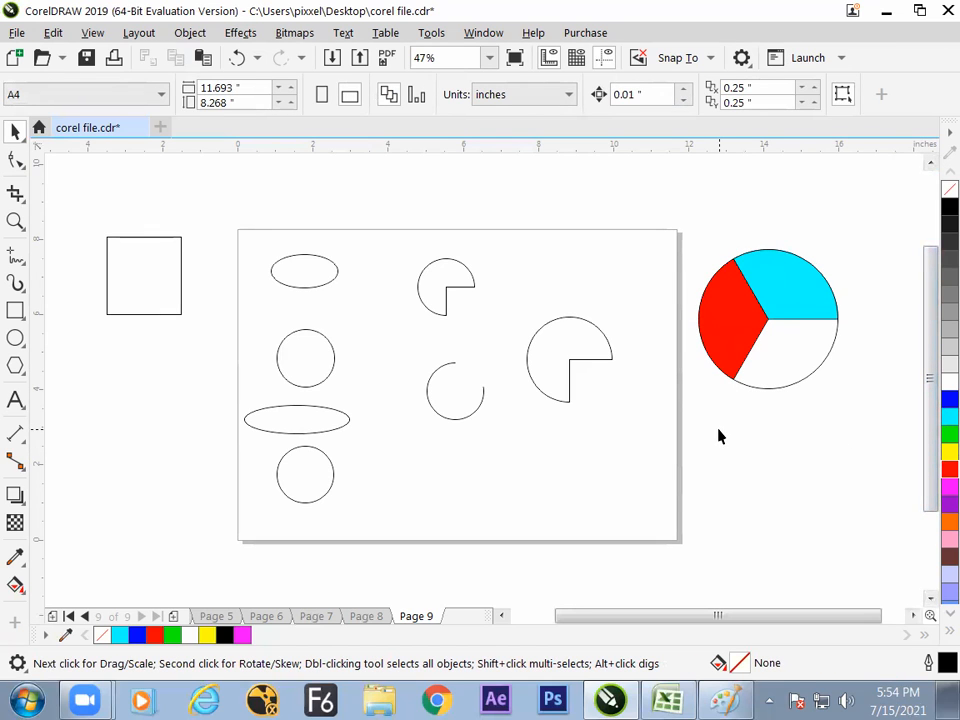
- Make an overlaid copy of the red sector span from 240° to 240+120° and fill it with blue
left_click(729, 360)
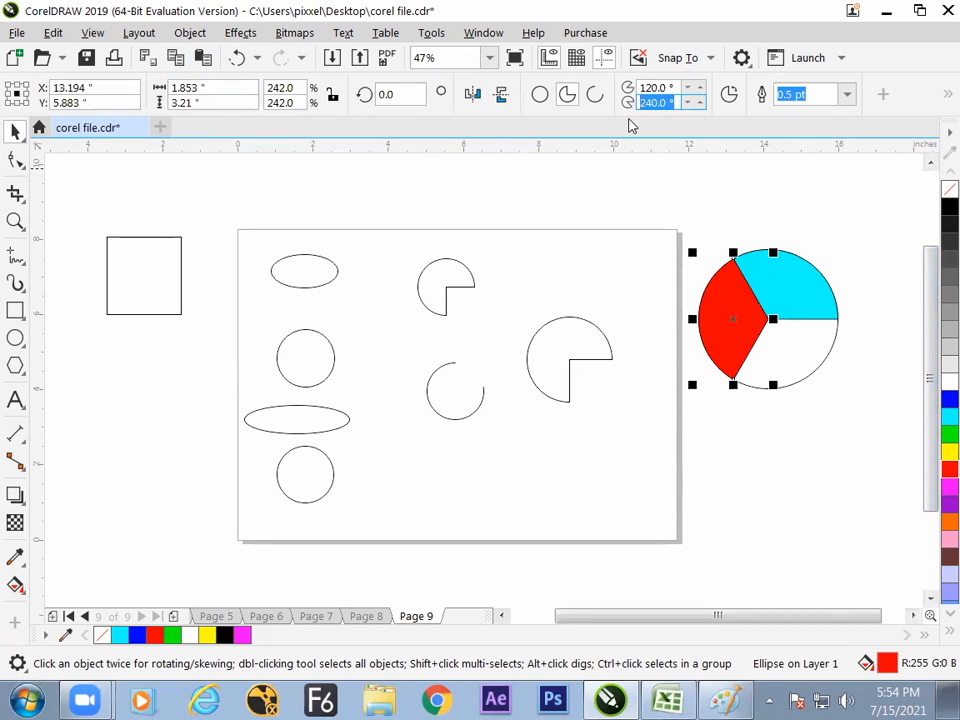
left_click_drag(678, 87, 595, 94)
key("ctrl+v")
left_click(677, 103)
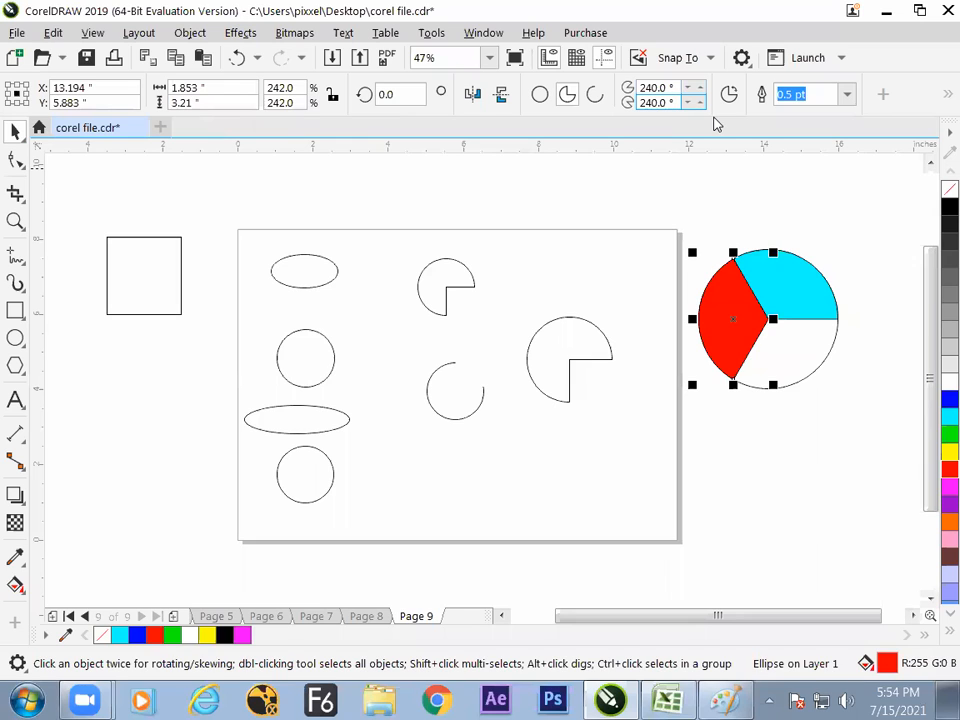
type("+120")
key("Return")
left_click(950, 399)
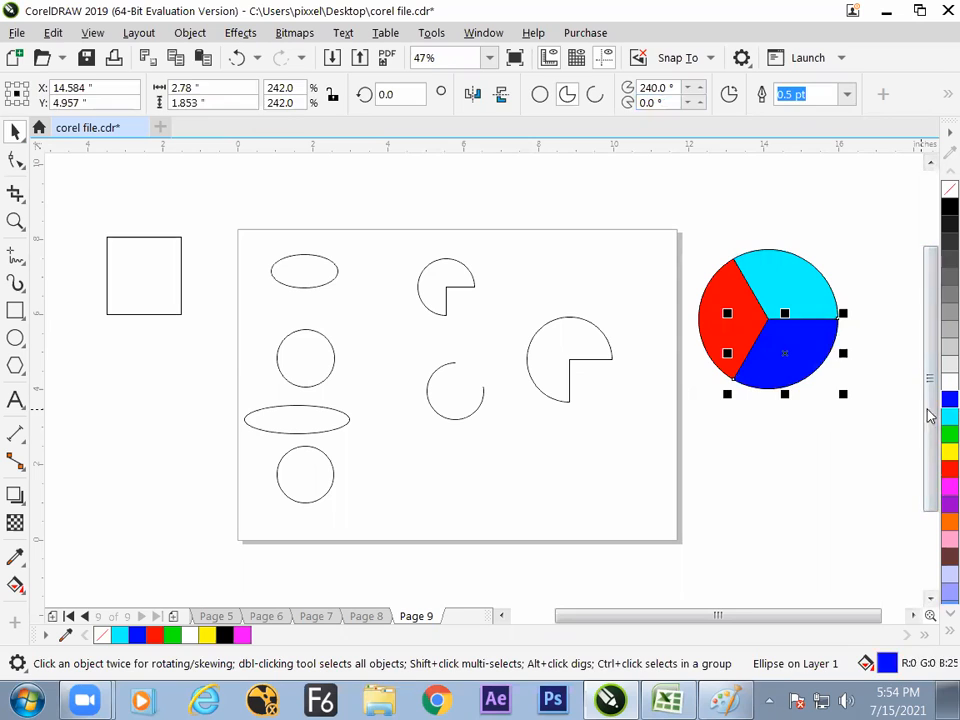
left_click(846, 437)
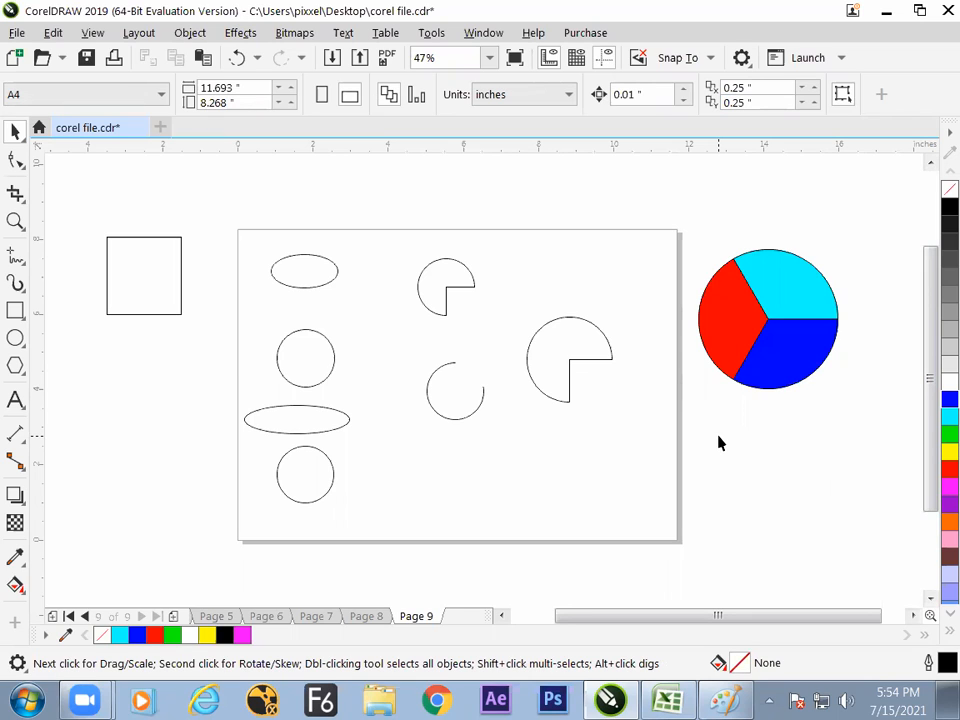
- Move the whole three-coloured pie, with the circle beneath it, slightly left and up
left_click(720, 362)
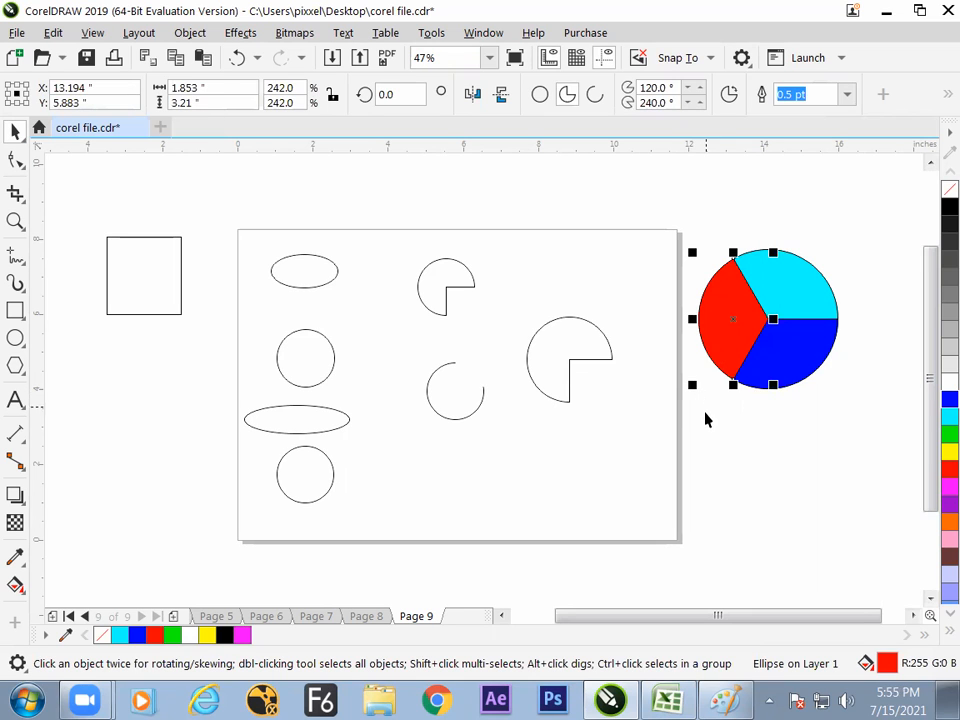
left_click(696, 258)
left_click_drag(694, 214, 870, 458)
left_click_drag(781, 331, 769, 288)
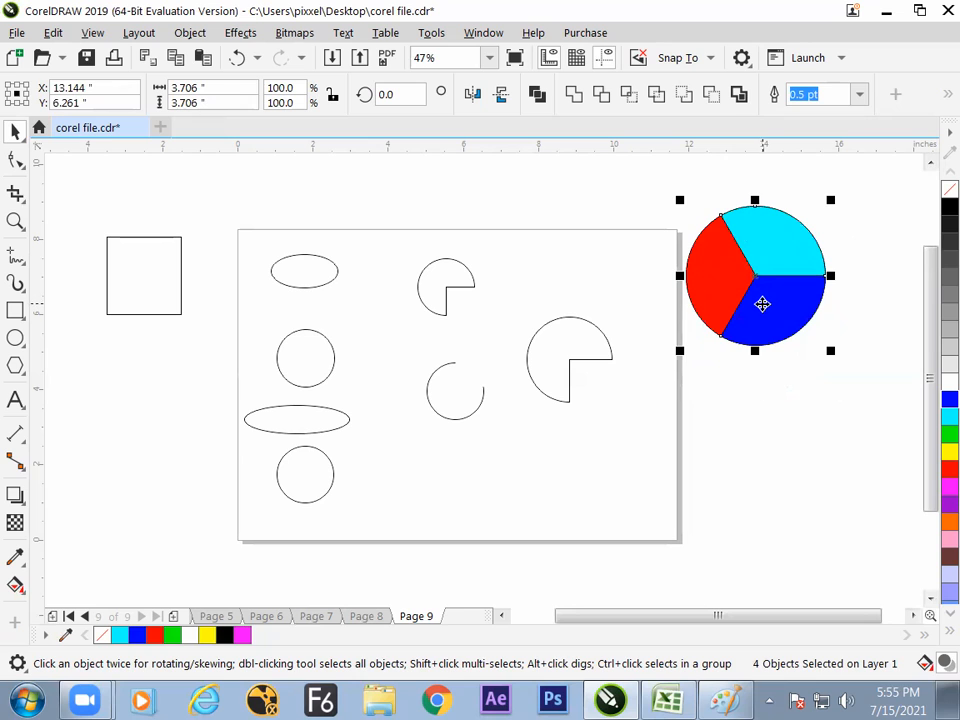
left_click(746, 424)
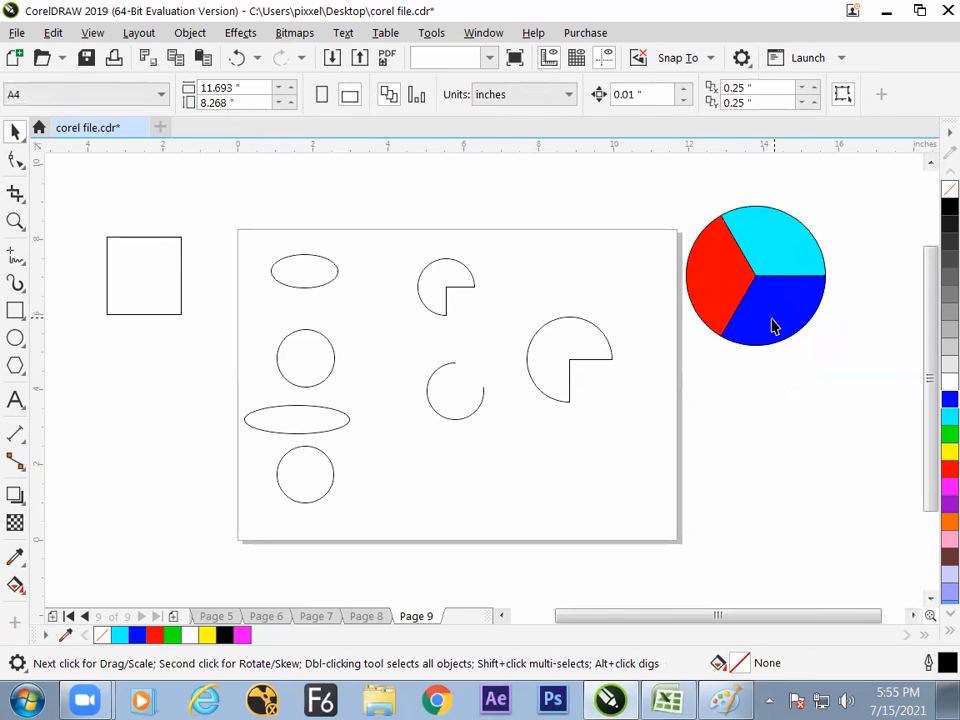
left_click(774, 324)
left_click(581, 238)
- On a new page 10, draw a circle about 4 inches across from its center and fill it with cyan
left_click(174, 617)
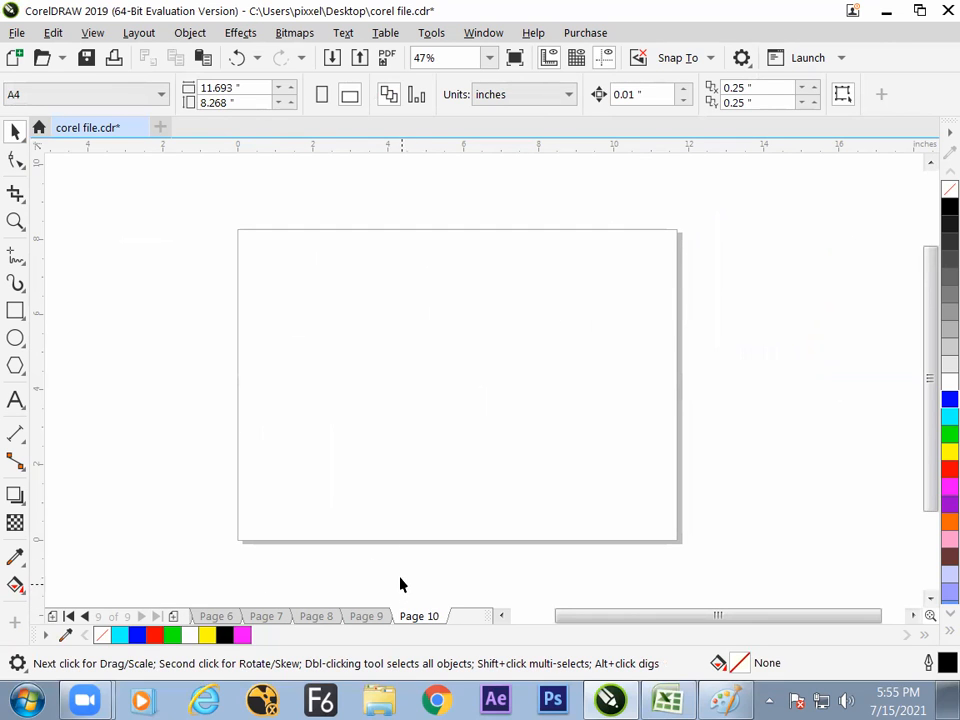
left_click(15, 338)
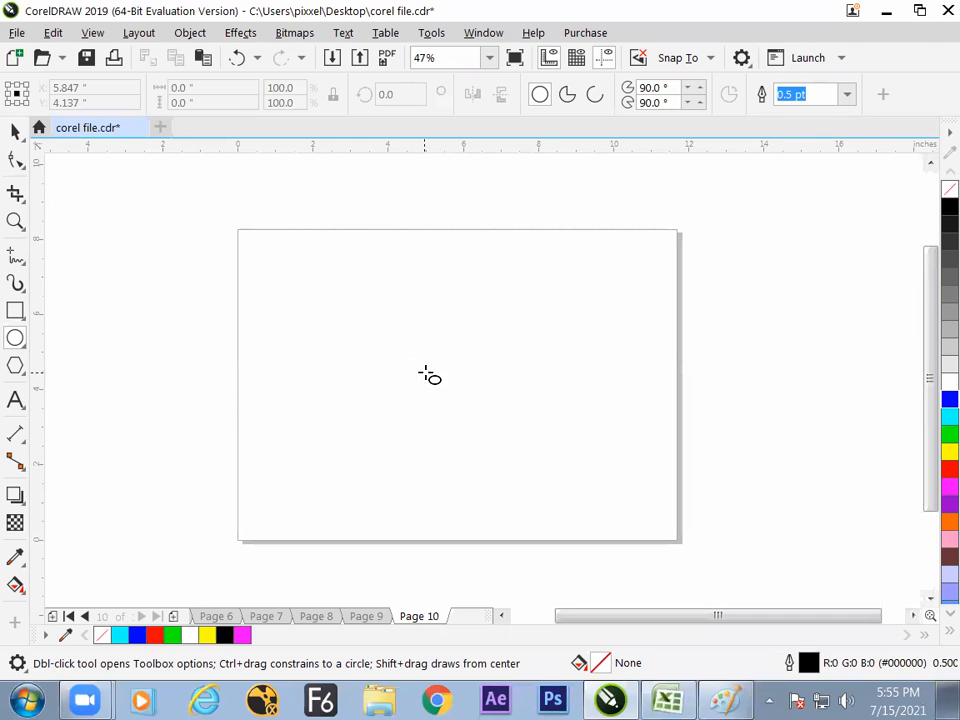
left_click_drag(423, 359, 496, 441)
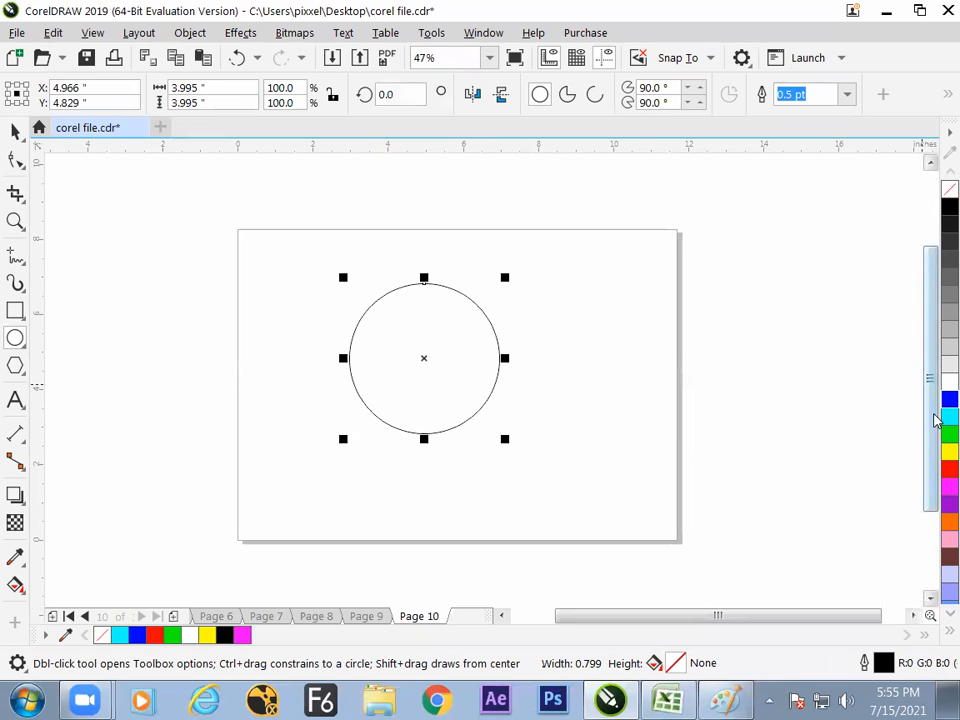
left_click(947, 416)
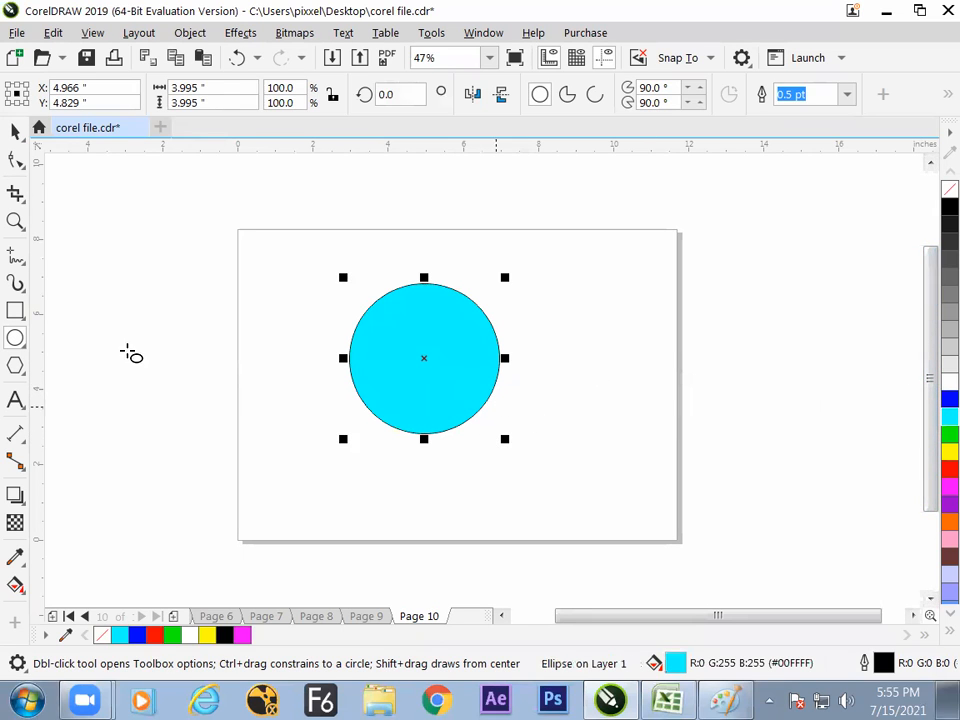
- Draw a narrow 3-Point Ellipse tilted diagonally down to the right across the cyan circle, spanning about 5.55 by 3.26 inches
left_click(16, 311)
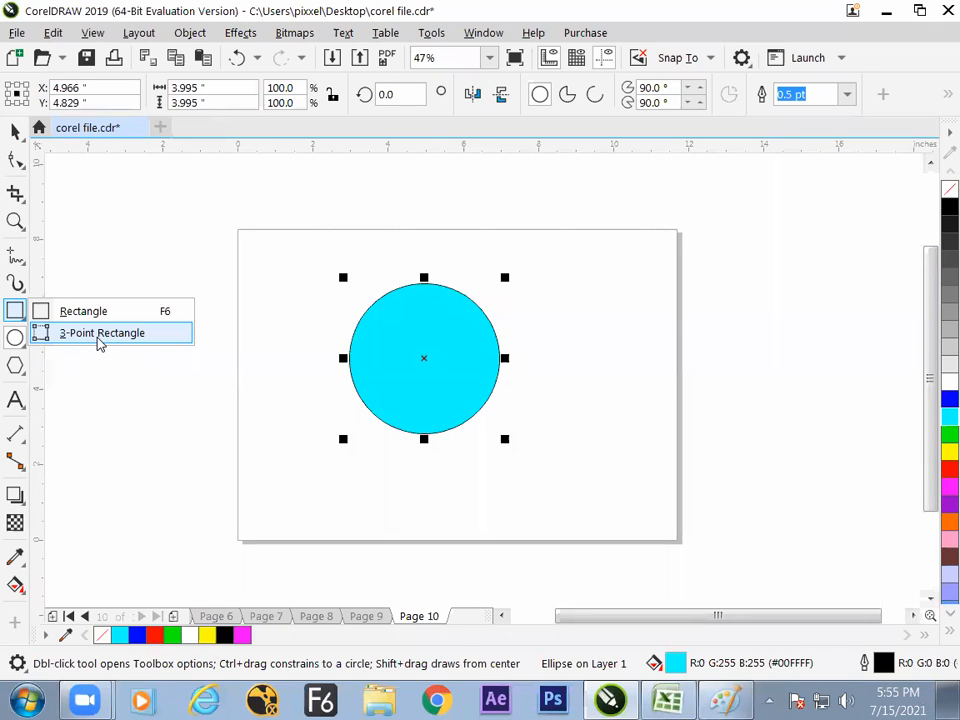
left_click(60, 343)
left_click(15, 337)
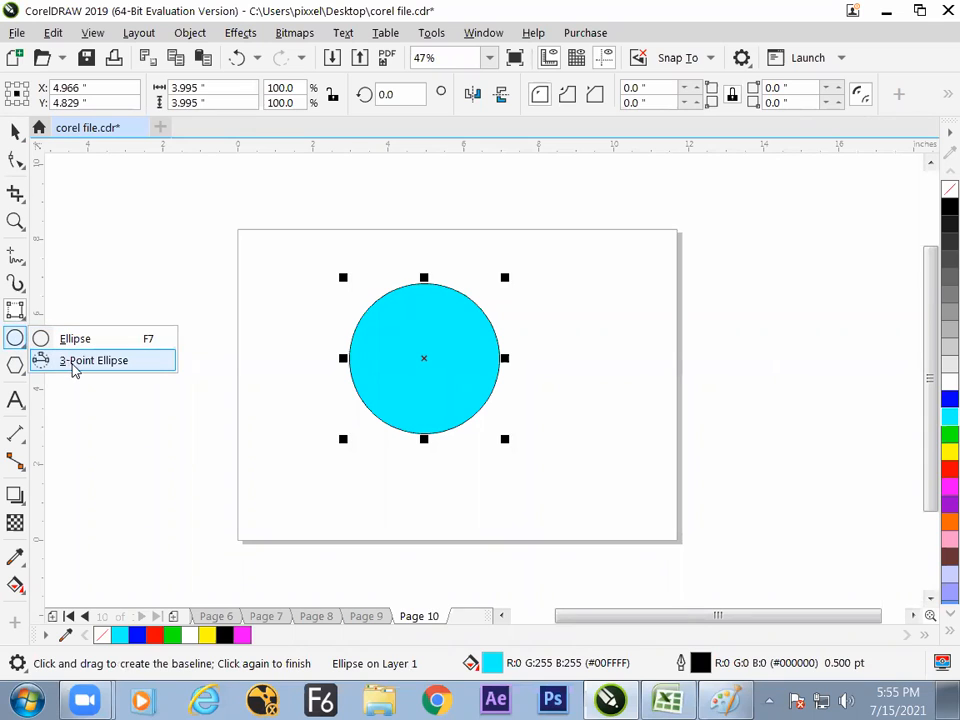
left_click(66, 368)
left_click_drag(328, 300, 355, 314)
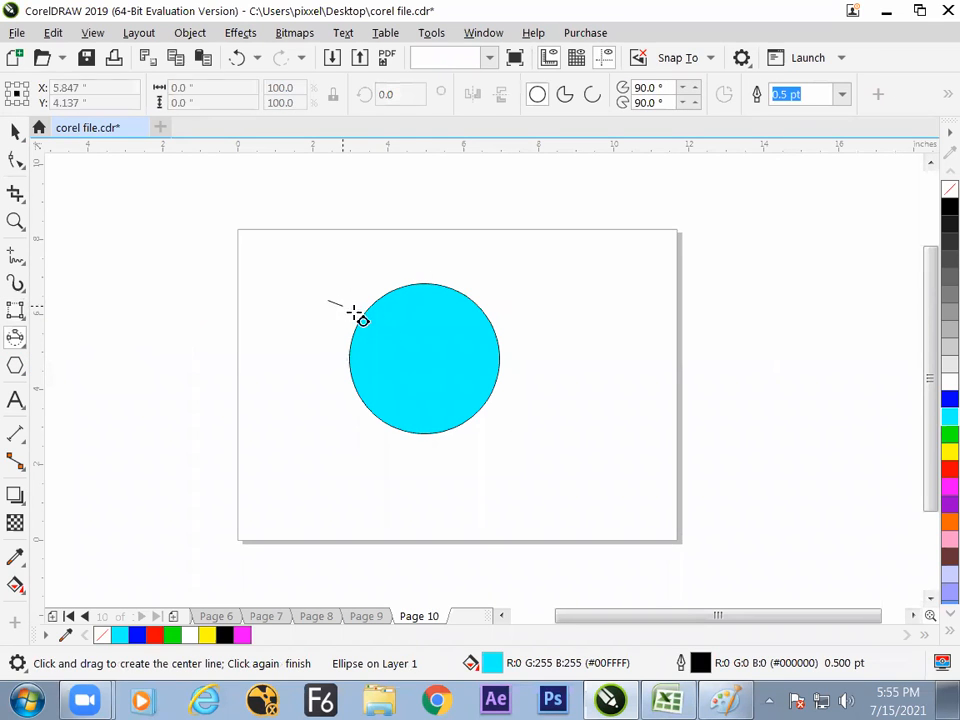
left_click(523, 431)
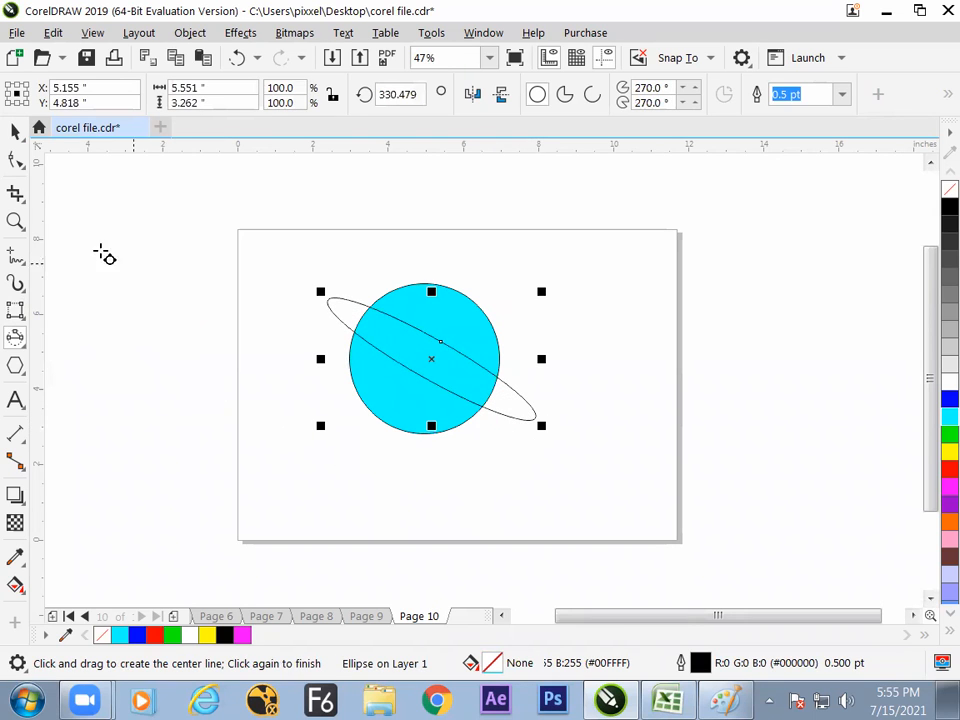
key("space")
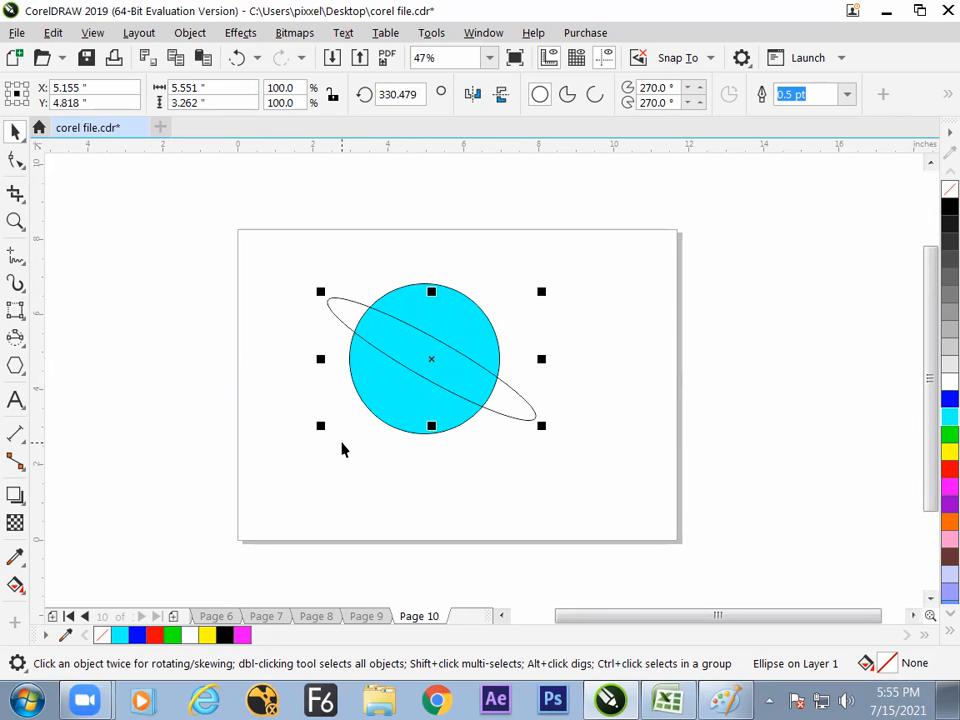
- Move the tilted ellipse slightly left and up over the cyan circle
left_click(17, 337)
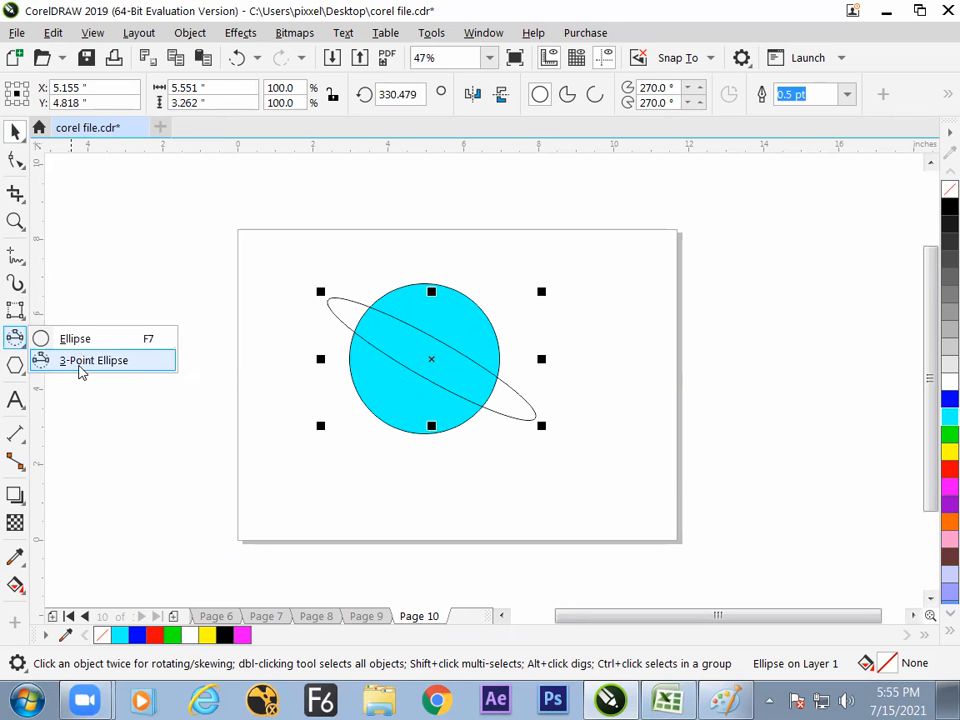
left_click(80, 362)
key("space")
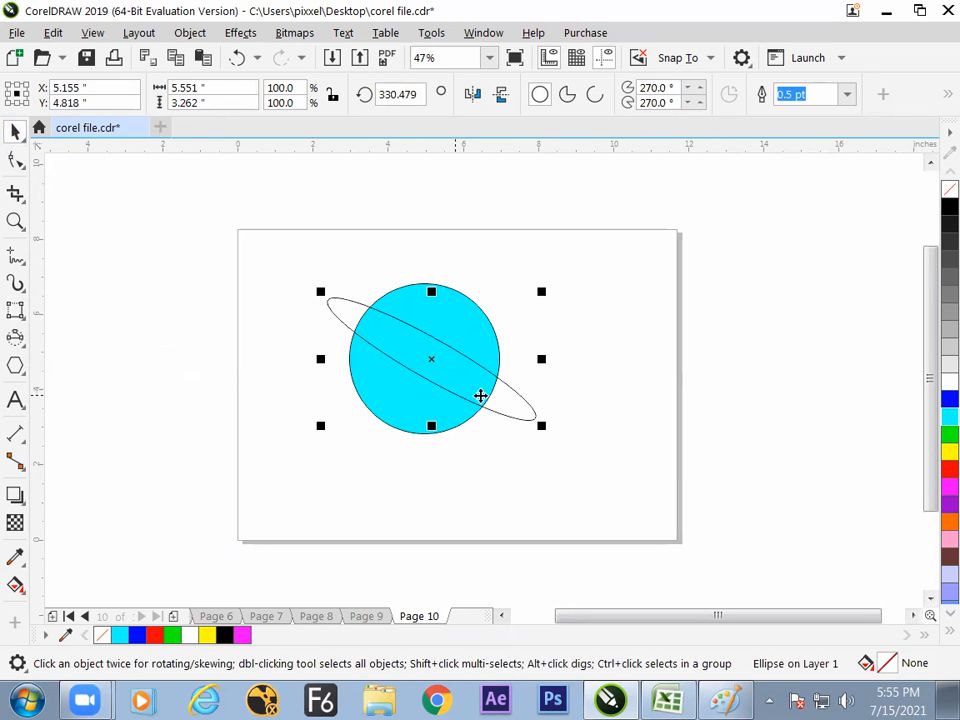
left_click_drag(507, 399, 504, 397)
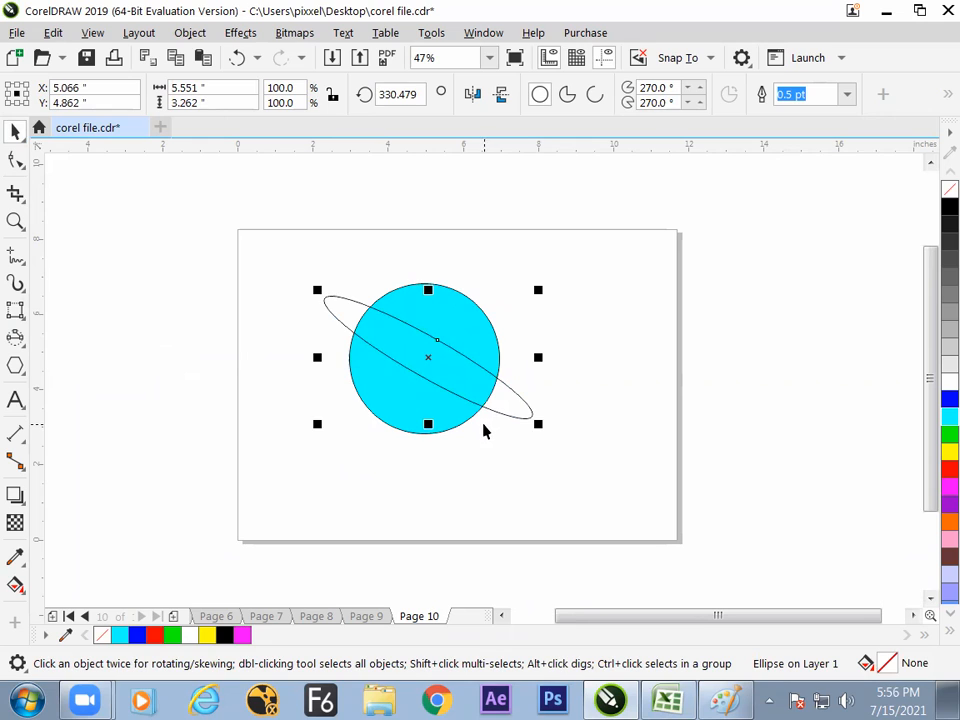
- Convert the tilted ellipse into an arc and reshape its ends to meet the cyan circle's edge, leaving out the stretch behind the planet
left_click(594, 95)
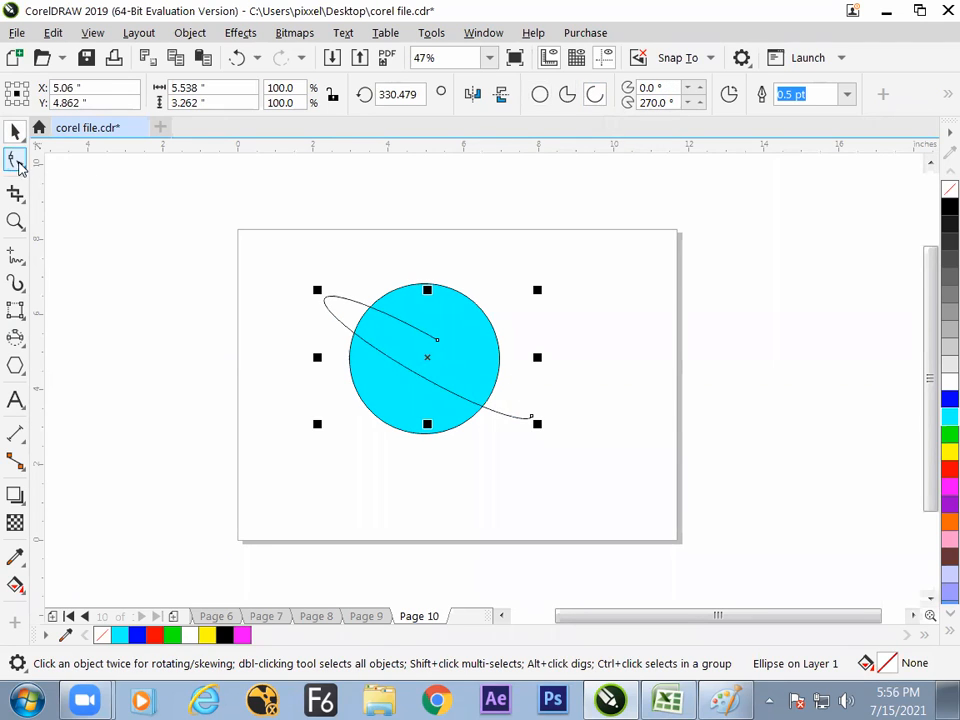
left_click(15, 160)
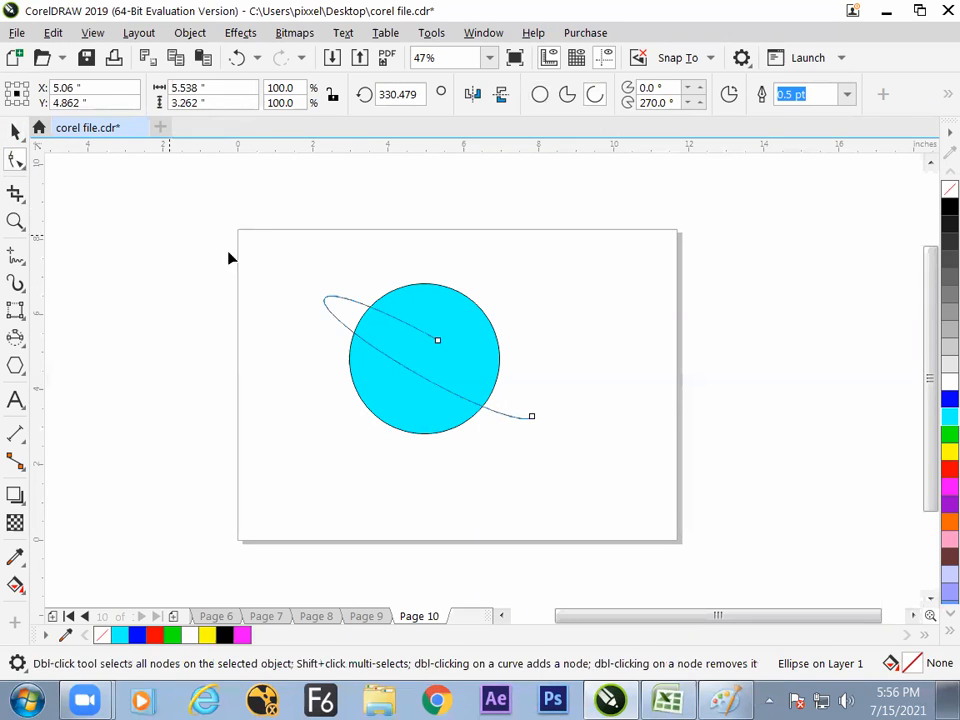
left_click_drag(486, 386, 369, 305)
left_click_drag(531, 410, 512, 388)
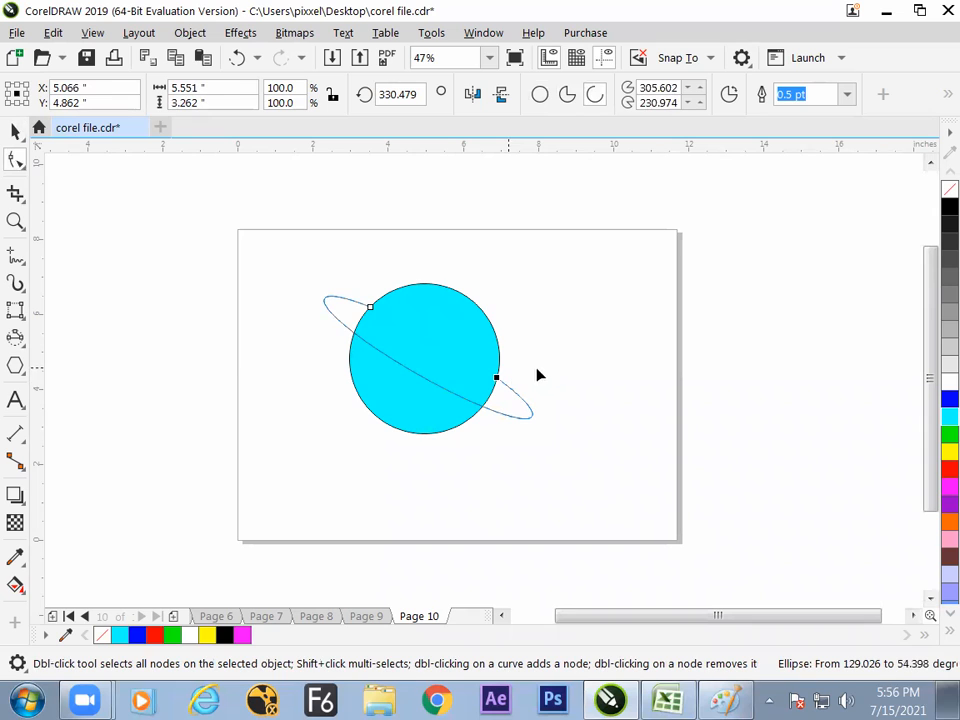
left_click(15, 134)
left_click(307, 404)
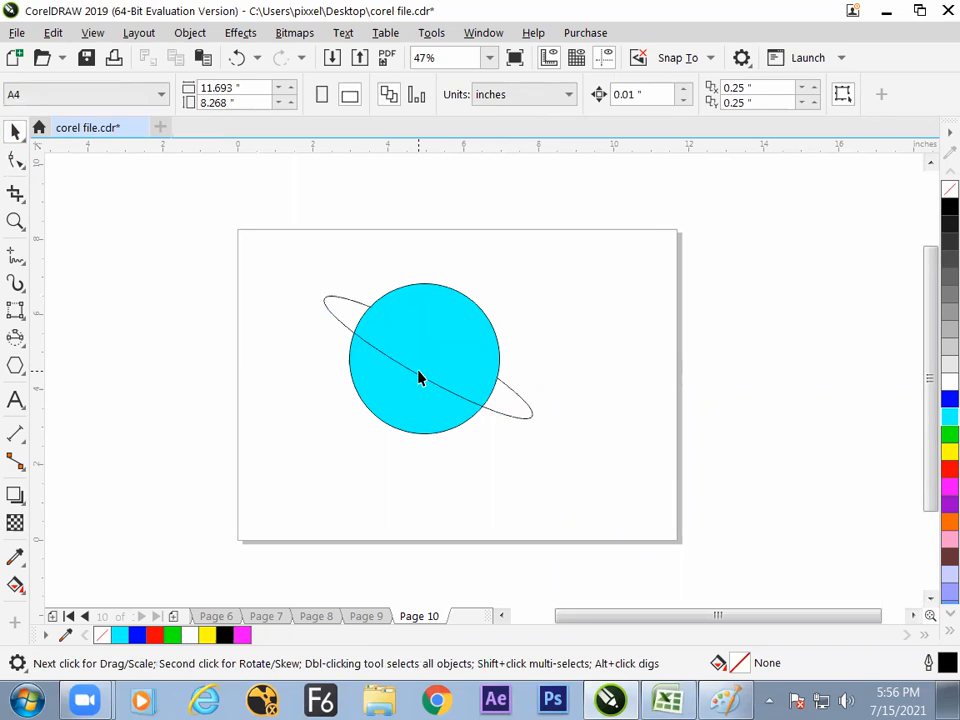
- Set the planet ring's outline width to 1.5 pt
left_click(507, 419)
left_click(846, 95)
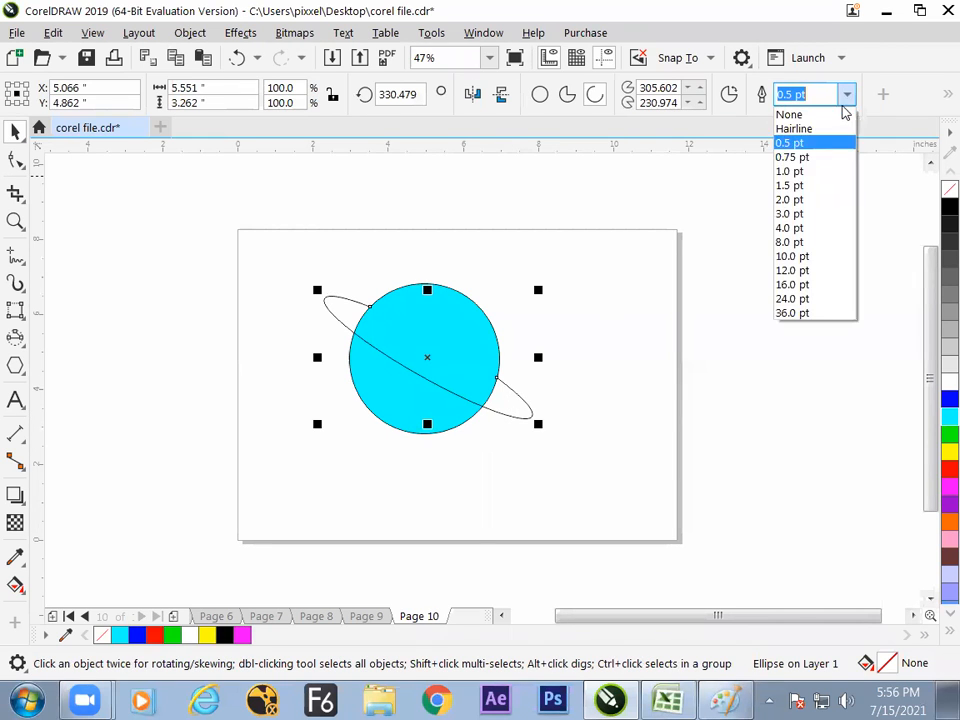
left_click(812, 186)
left_click(690, 251)
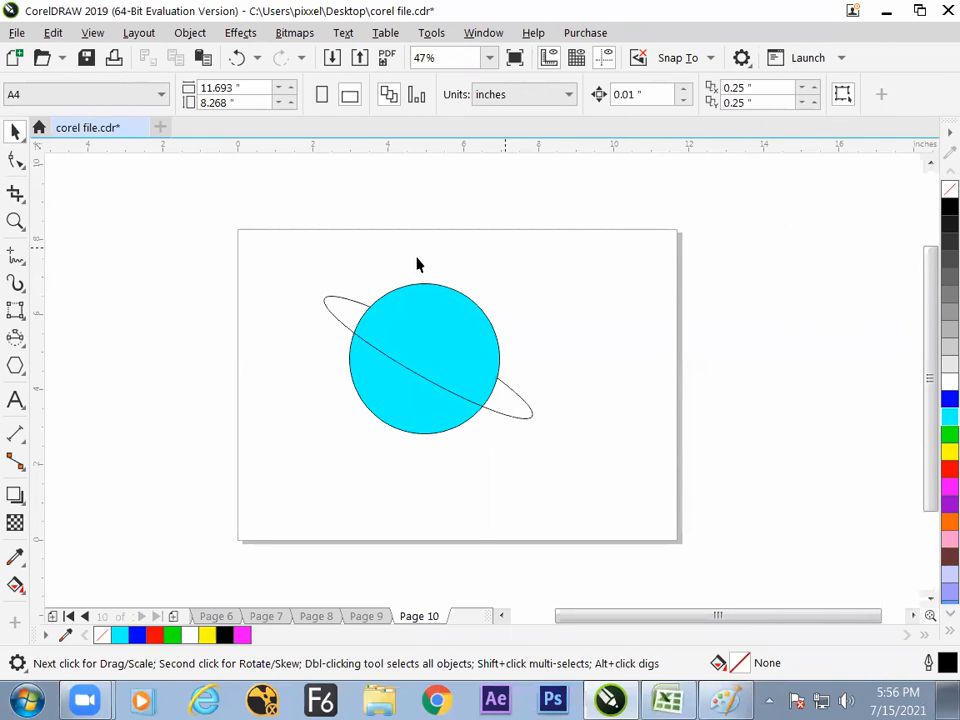
- Draw a circle about 0.58 inches across on the ring's upper-left end and fill it with black
left_click(18, 338)
left_click(100, 338)
left_click_drag(326, 318, 347, 335)
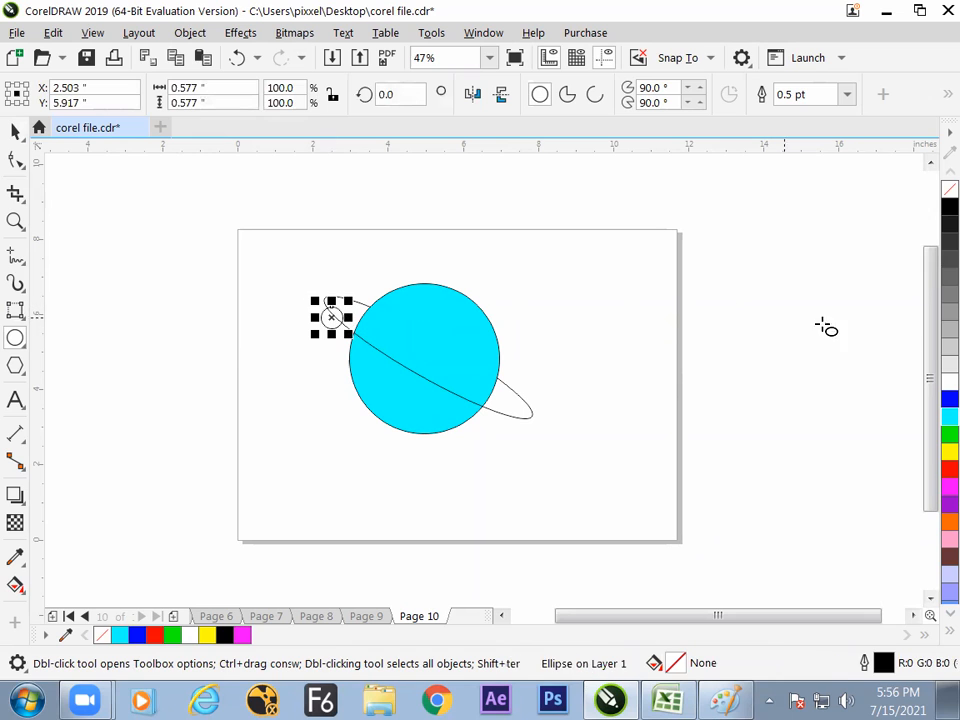
left_click(949, 207)
left_click(15, 131)
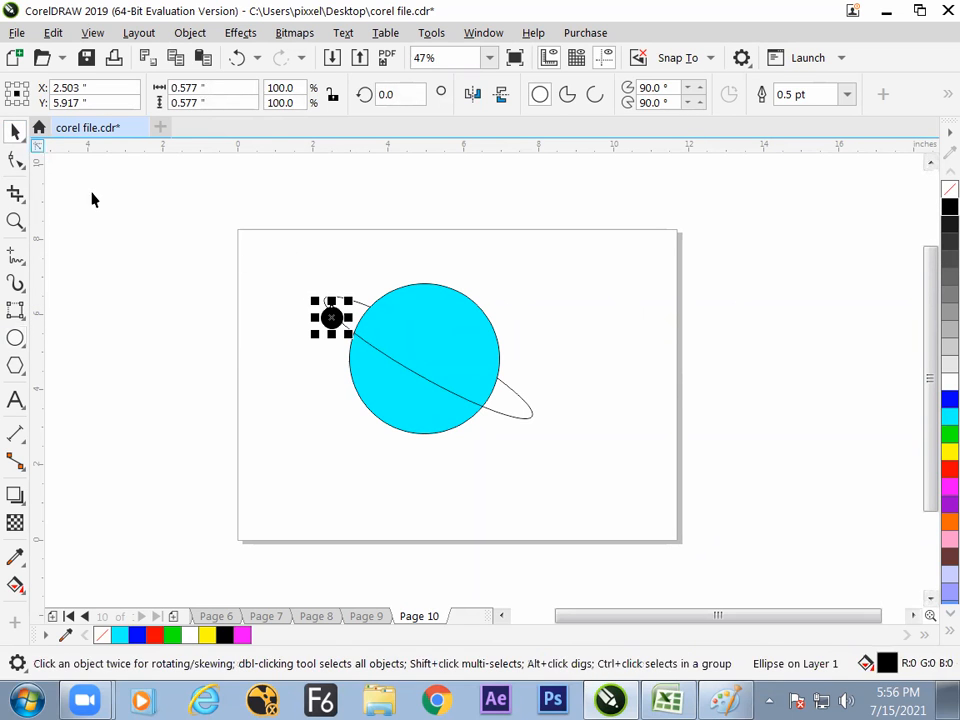
- Move the small black circle slightly to the right along the ring
left_click(313, 340)
left_click(334, 320)
left_click_drag(334, 320, 340, 319)
left_click(319, 399)
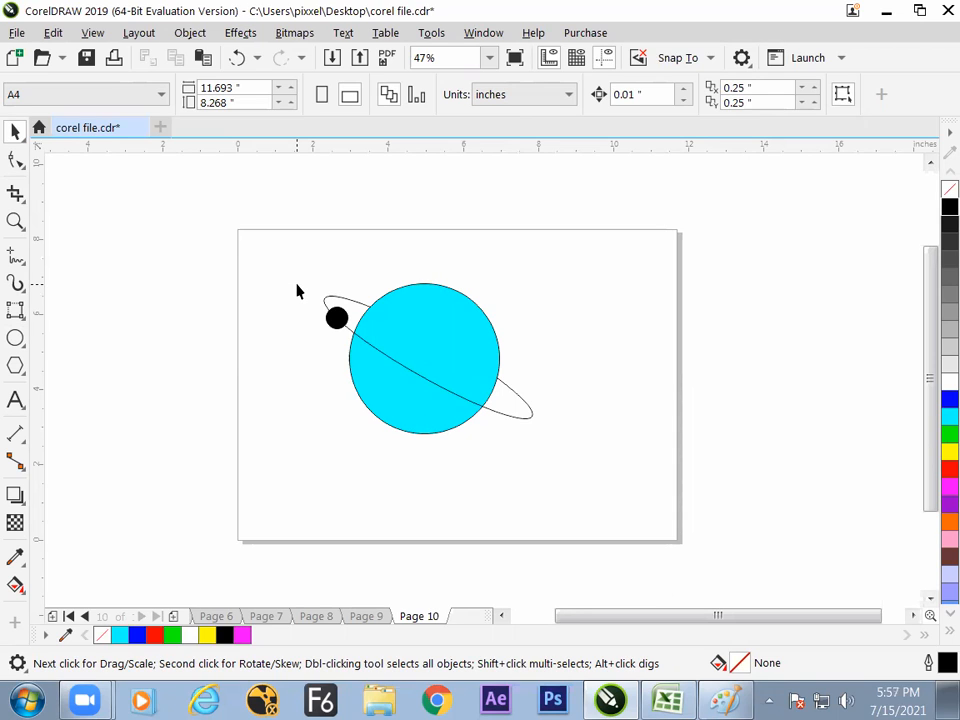
- Scale down the whole planet, with its ring and small moon, and move it to the middle of the page
left_click_drag(291, 217, 567, 497)
left_click_drag(538, 440, 506, 417)
left_click_drag(456, 368, 493, 396)
left_click(519, 485)
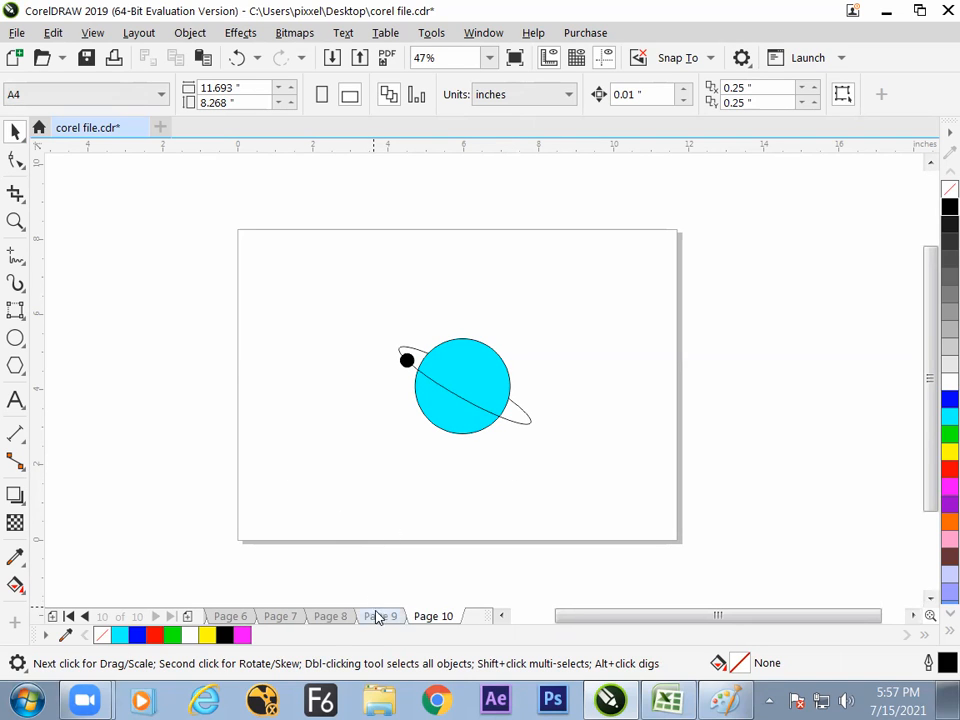
left_click(16, 310)
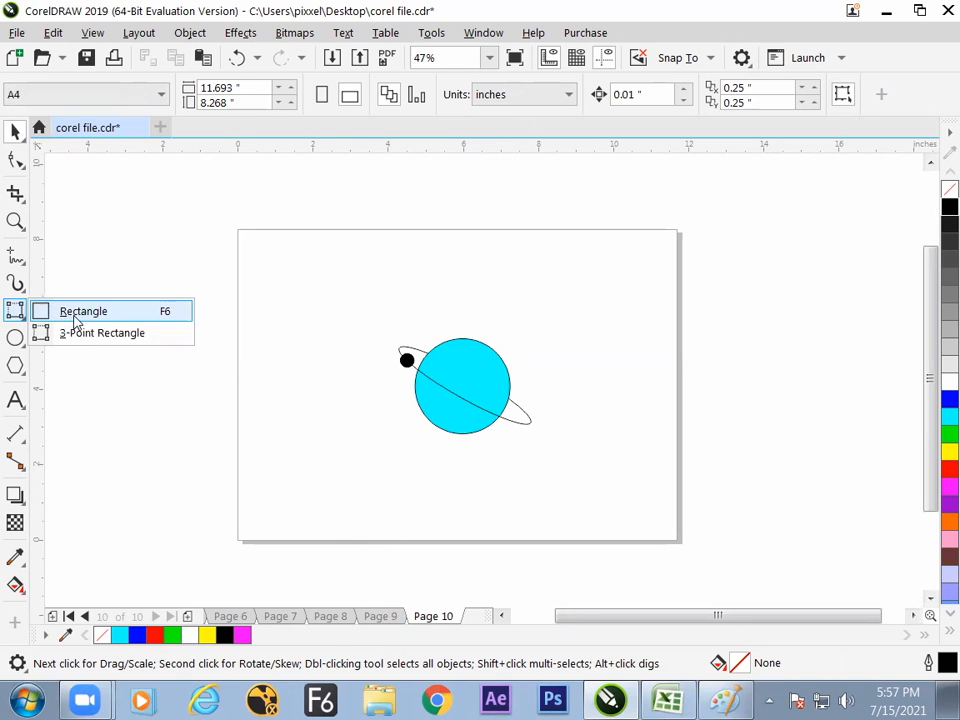
left_click(81, 335)
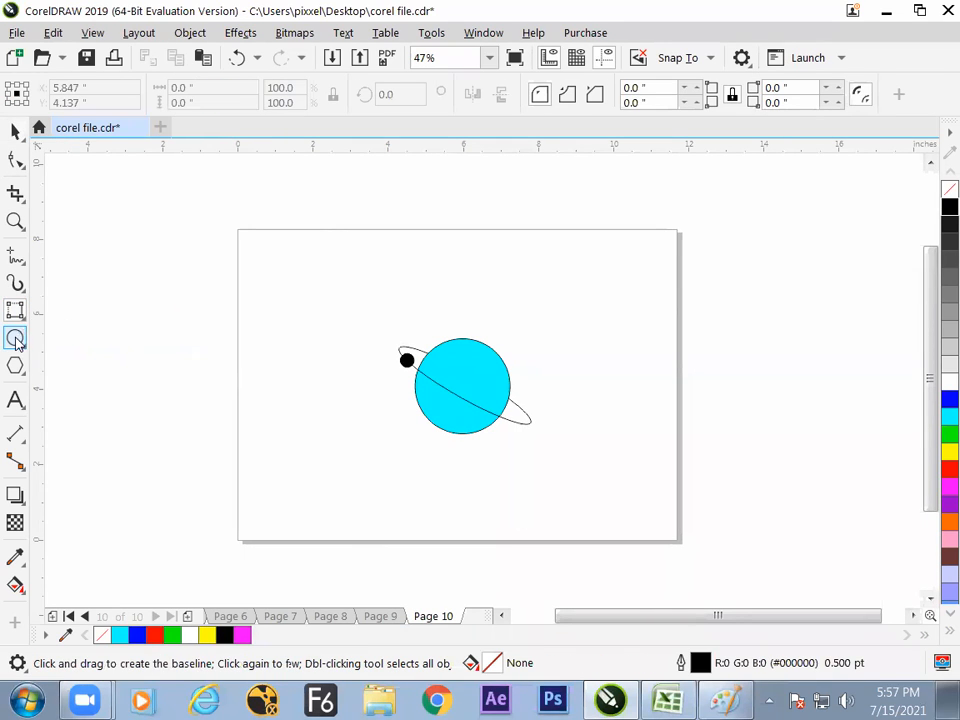
left_click(16, 338)
left_click(68, 341)
left_click(22, 344)
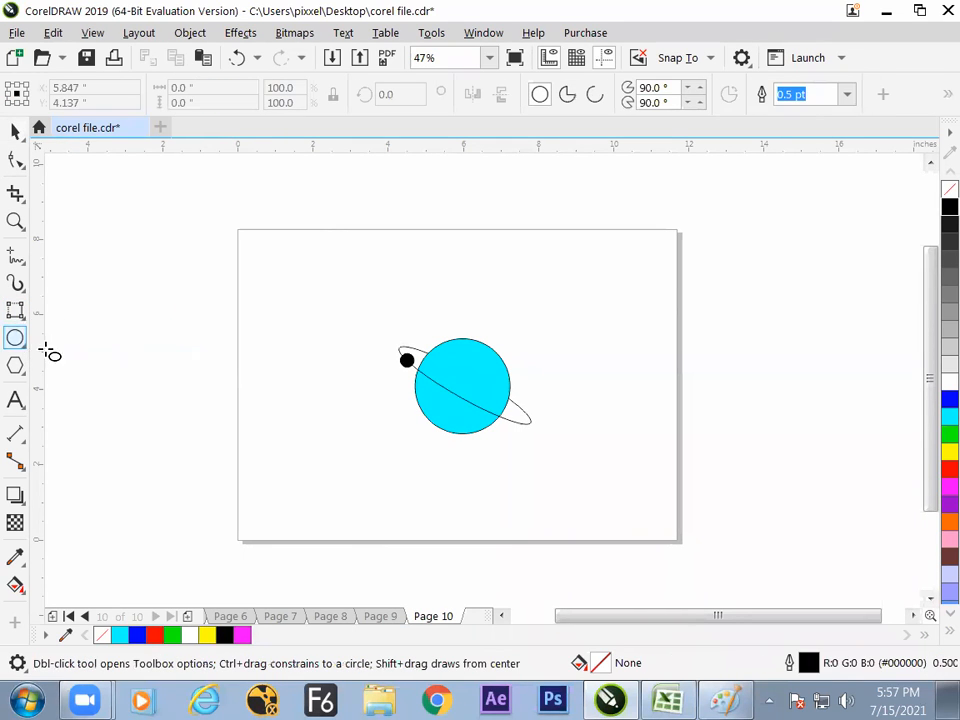
left_click(70, 362)
left_click(24, 347)
left_click(63, 343)
left_click(20, 313)
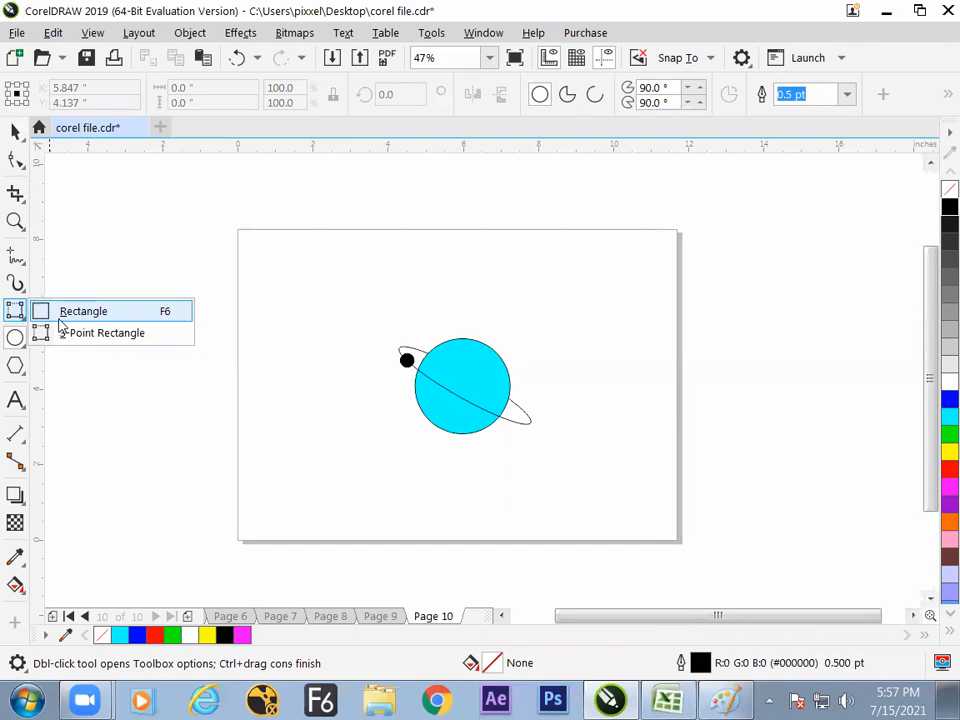
left_click(68, 311)
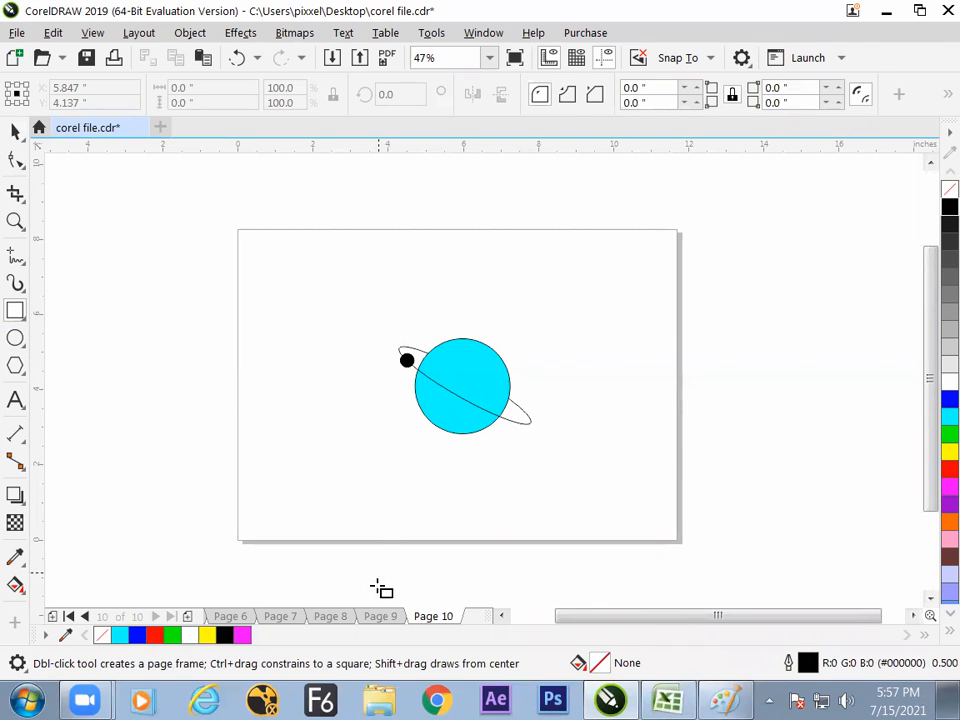
- Review the artwork on pages 9, 8, 7 and 6, and go back to page 1
left_click(380, 617)
left_click(343, 619)
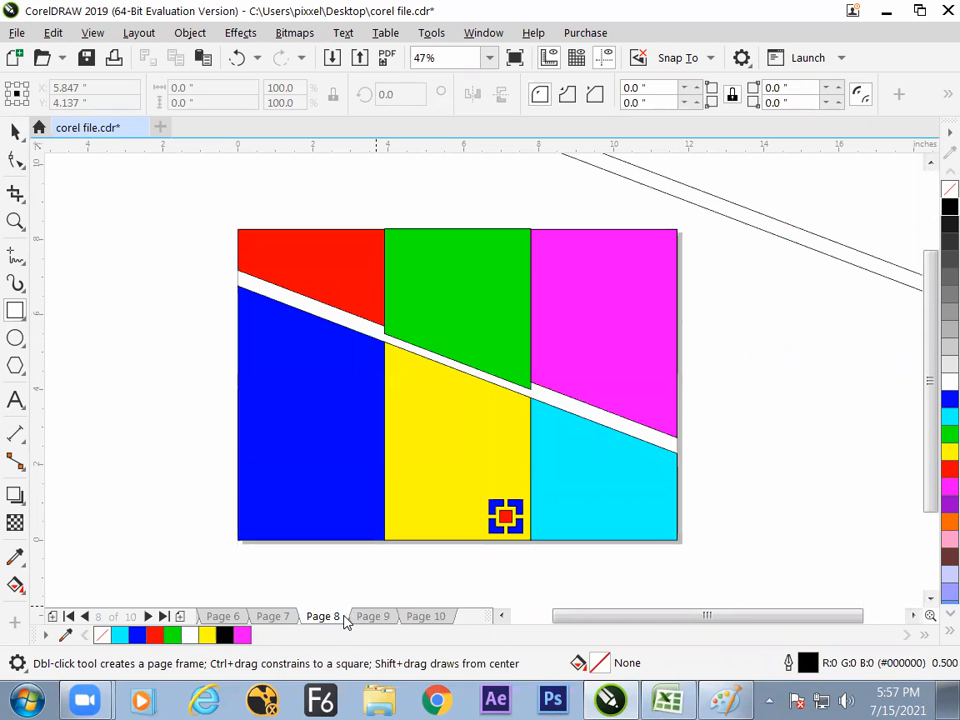
left_click(278, 618)
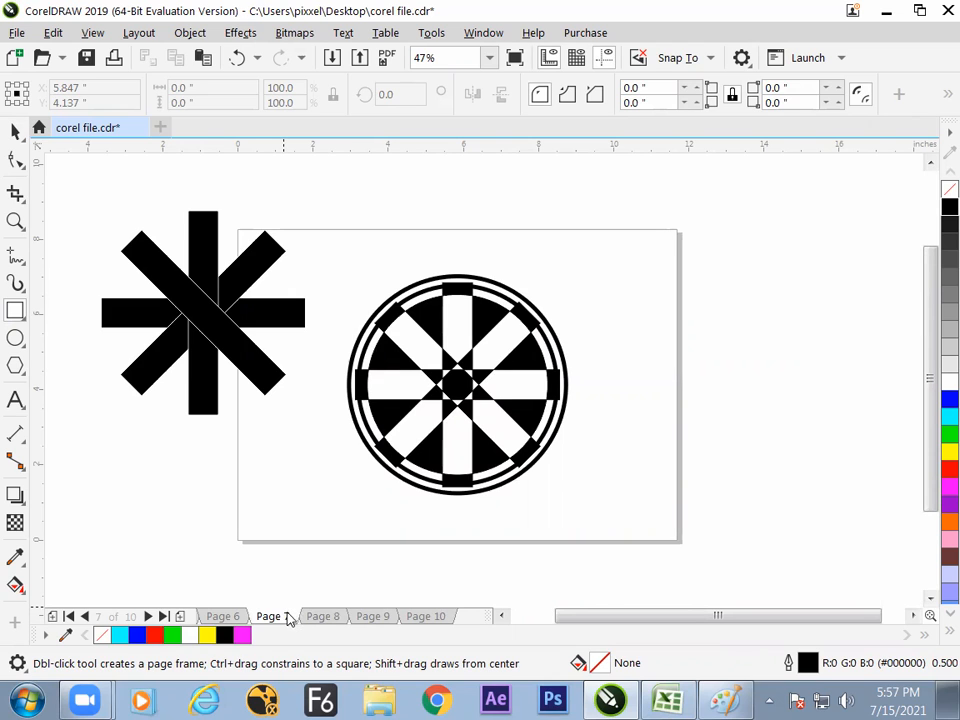
left_click(240, 618)
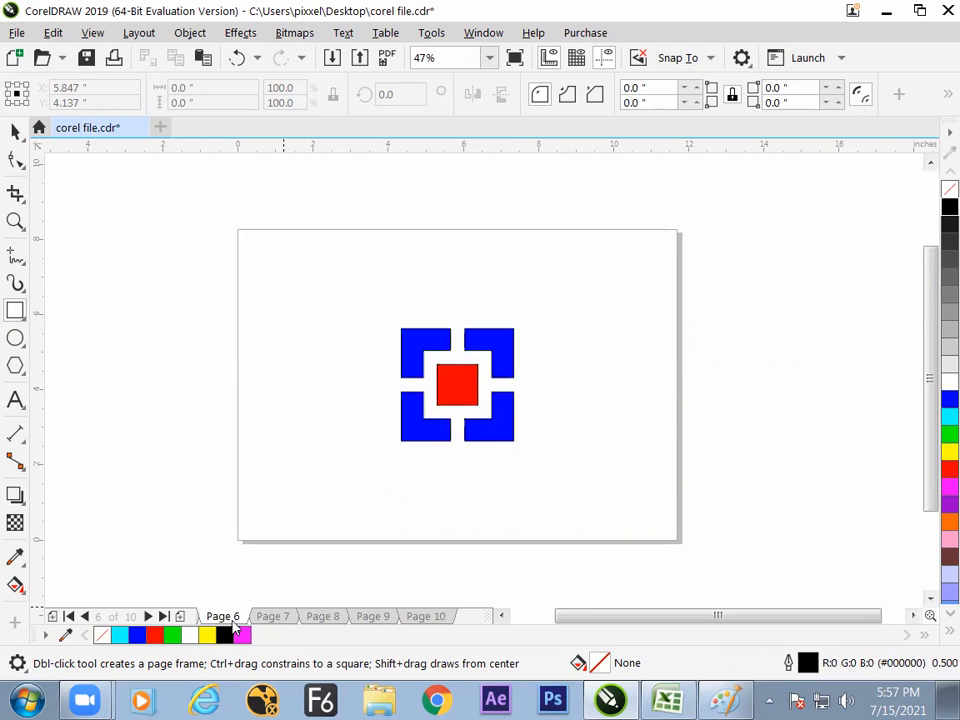
left_click(55, 616)
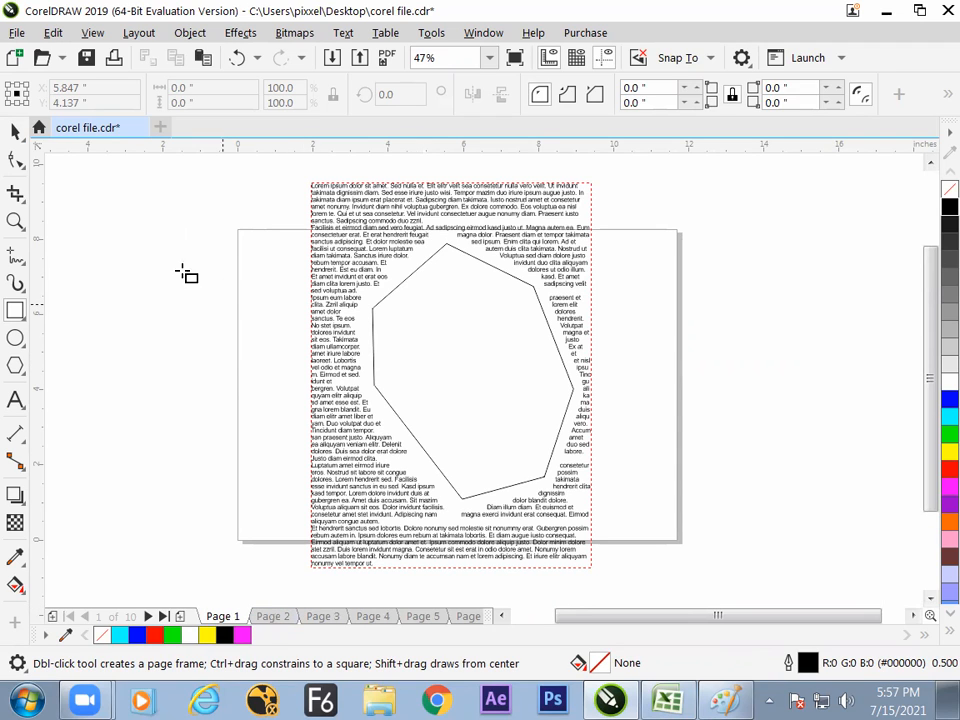
- Inspect the paragraph text wrapping settings of the polygon inside the text frame on page 1
left_click(16, 133)
left_click(452, 303)
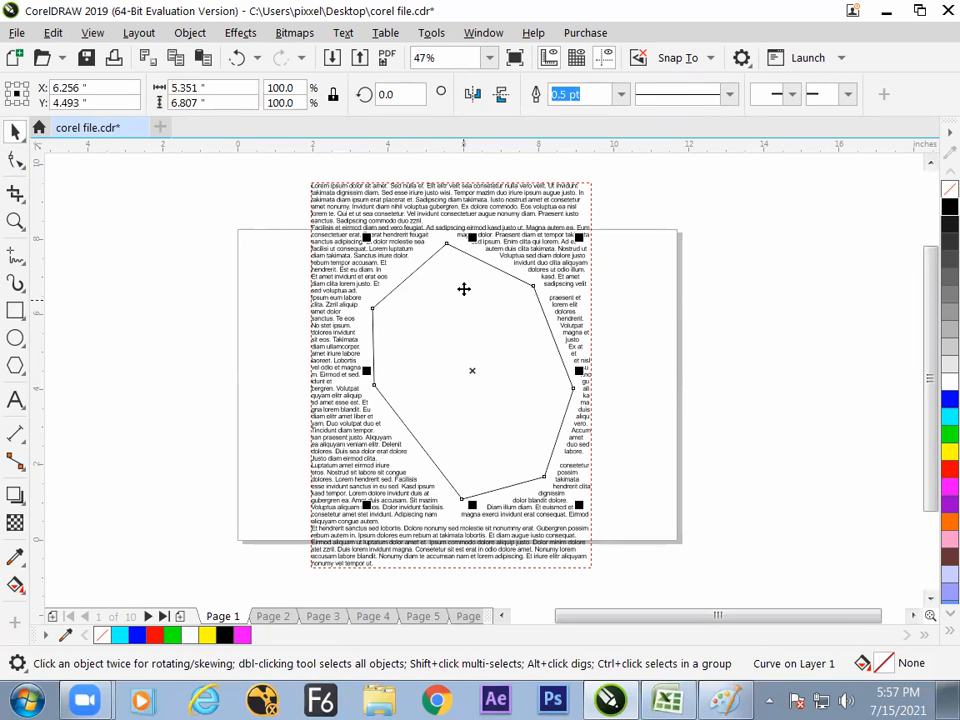
key("alt+Return")
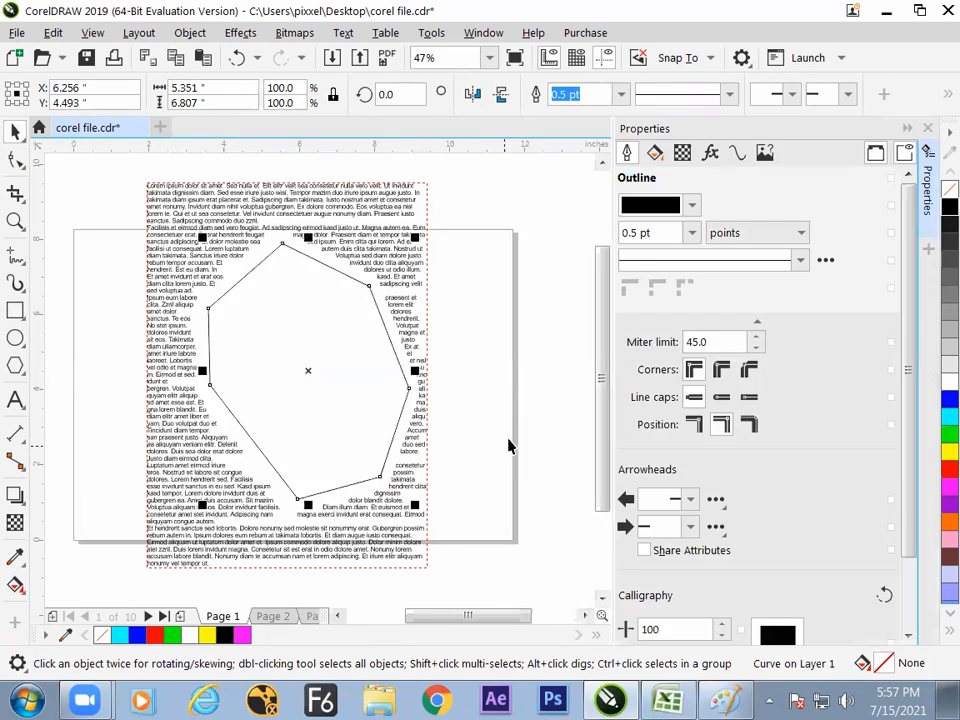
left_click(765, 150)
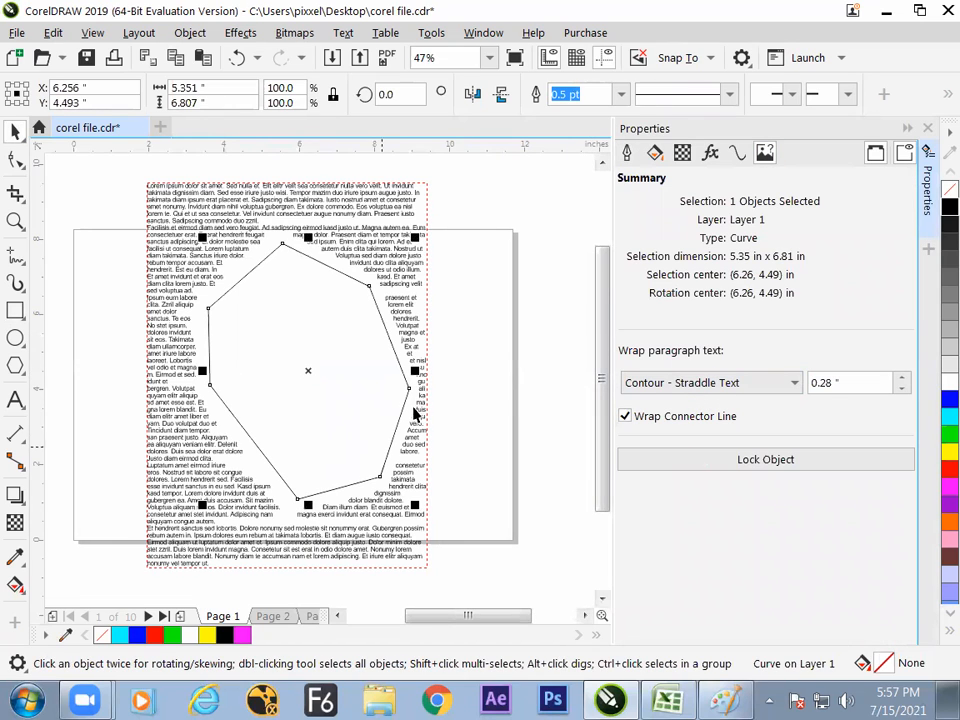
left_click(929, 129)
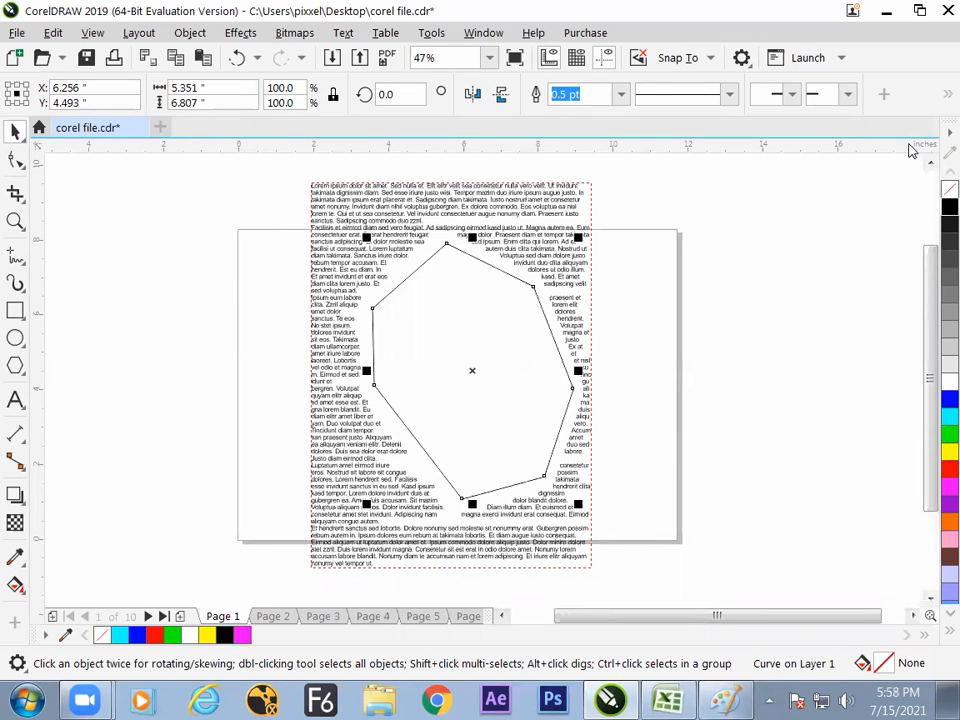
- Review the drawings on page 5 and the following pages, and return to the planet on page 10
left_click(414, 616)
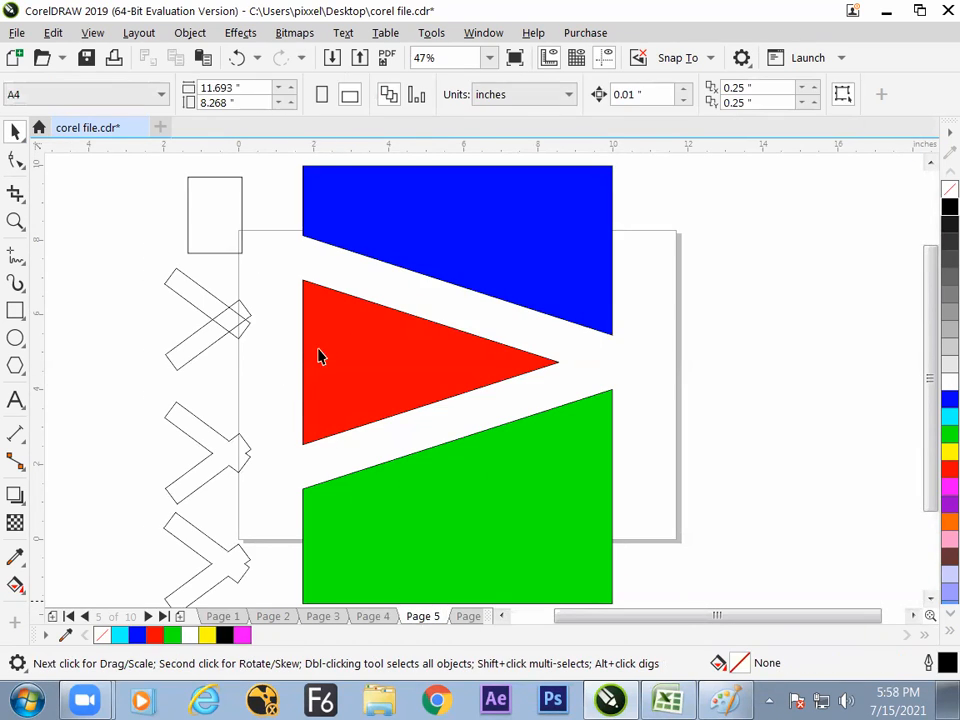
left_click(468, 616)
left_click(468, 616)
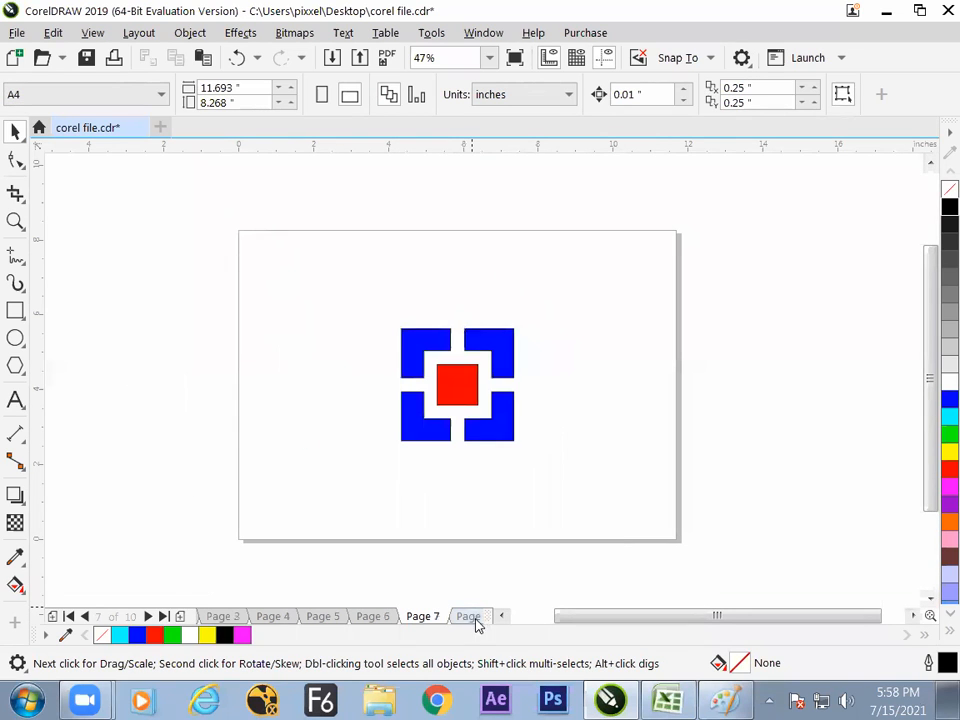
left_click(164, 617)
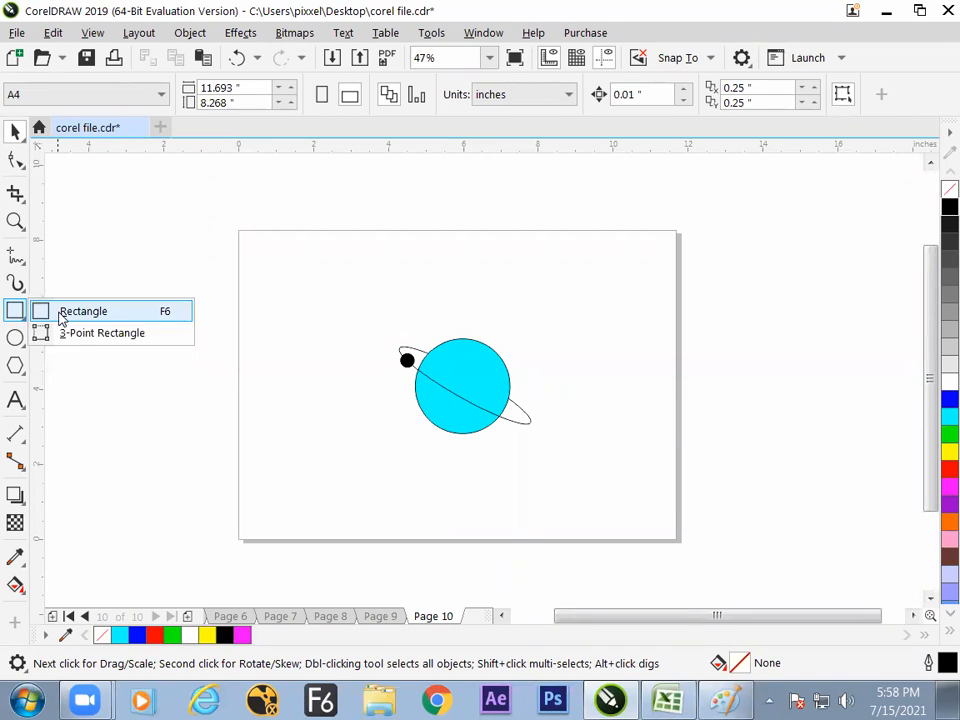
- On a new page 11, draw a narrow upright ellipse about 0.49 by 3.27 inches and fill it with dark grey #1A1A1A
mouse_move(20, 342)
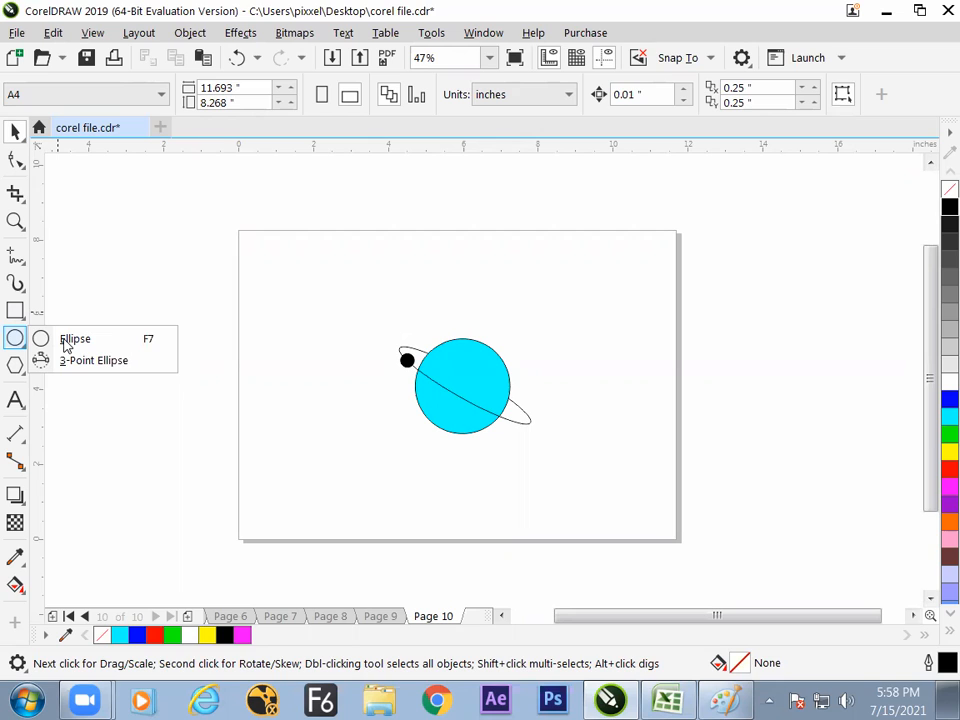
mouse_move(15, 314)
left_click(40, 338)
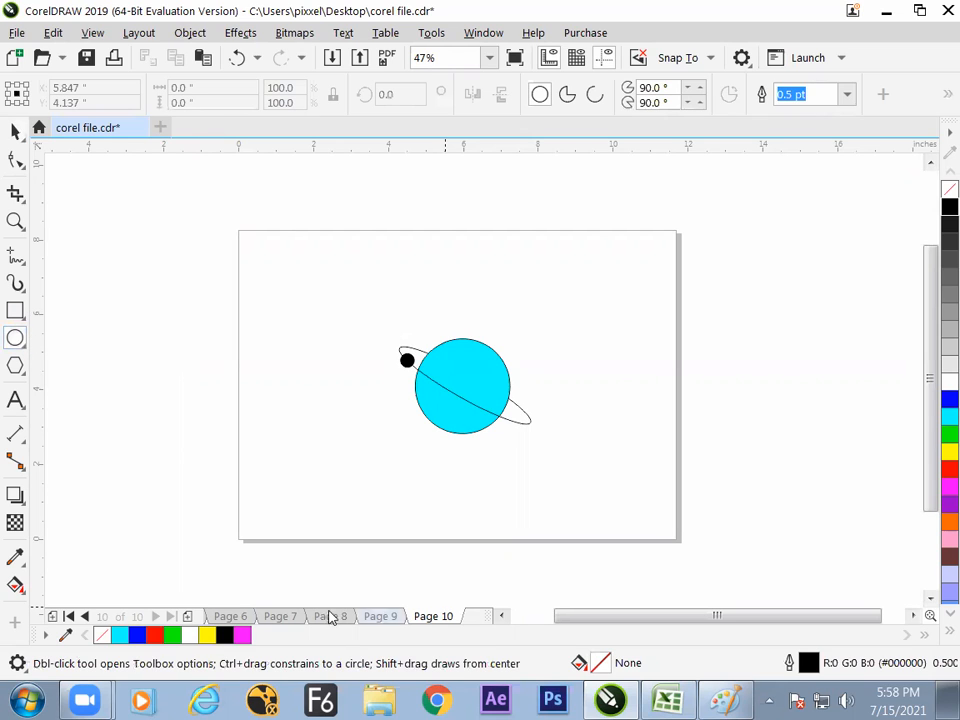
left_click(187, 617)
left_click_drag(411, 252, 442, 385)
left_click(15, 131)
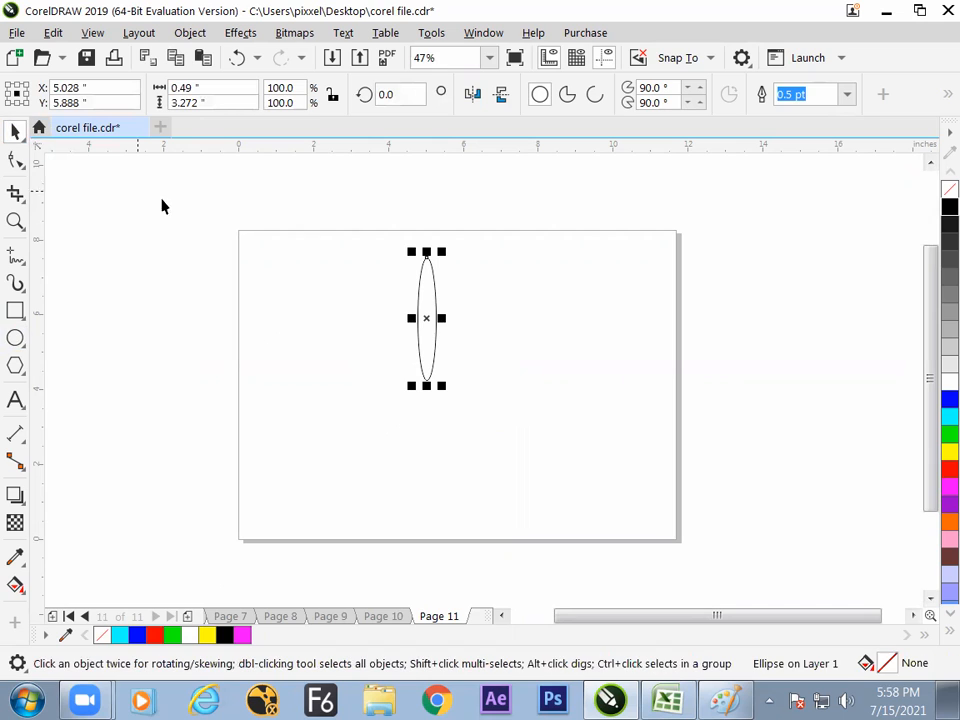
left_click(947, 225)
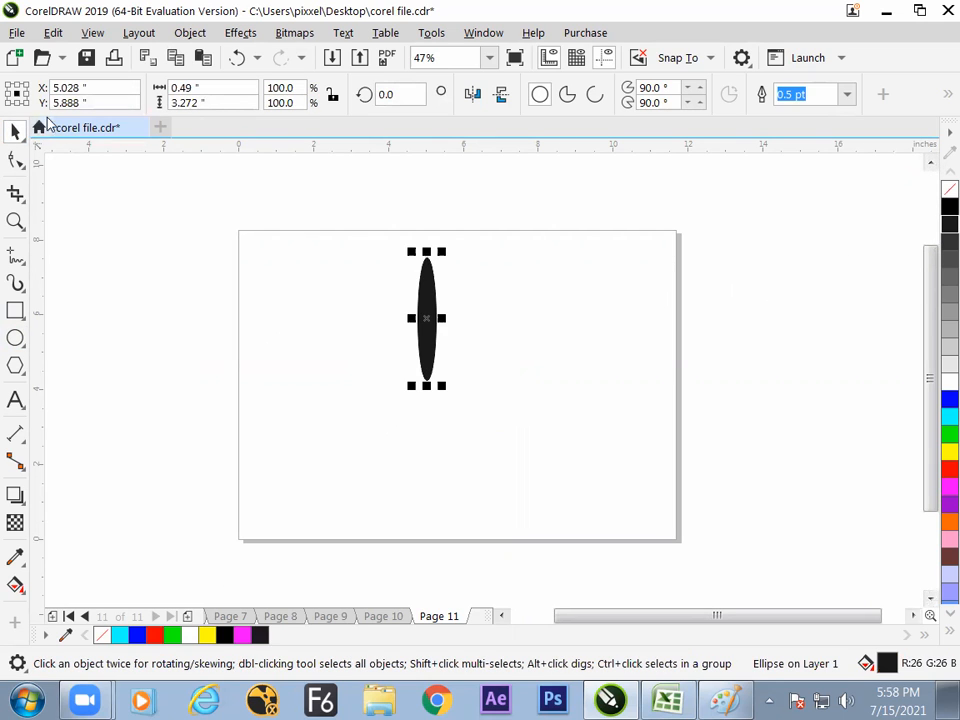
- Make a copy of the dark ellipse rotated about 20.6 degrees clockwise around its center, and combine the two ellipses
left_click(427, 318)
left_click_drag(444, 251, 456, 276)
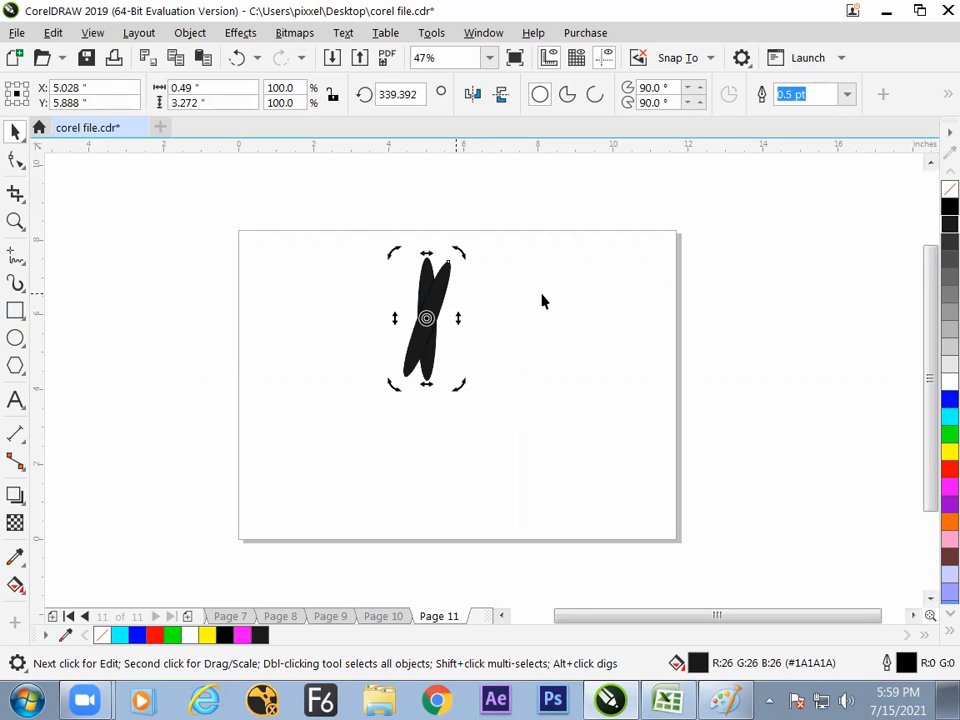
left_click(519, 247)
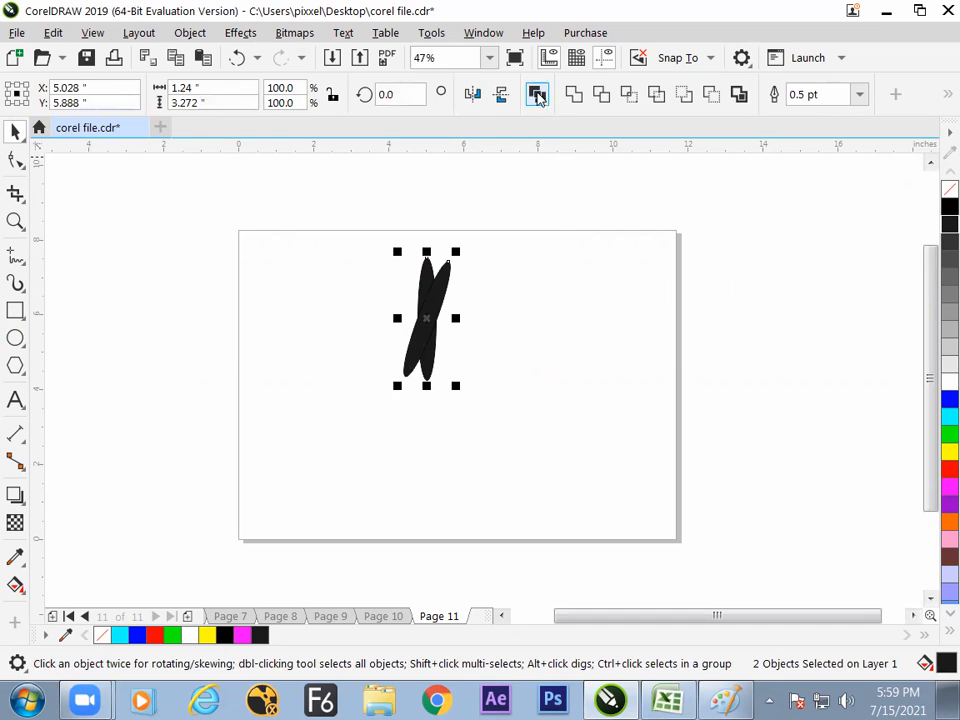
left_click(559, 325)
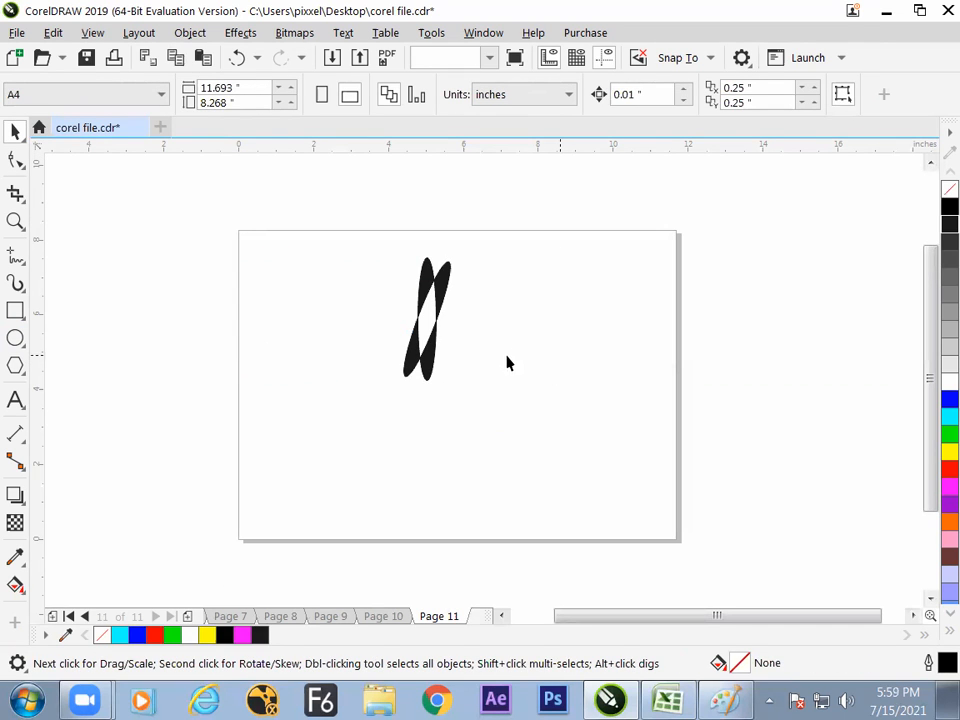
left_click(450, 292)
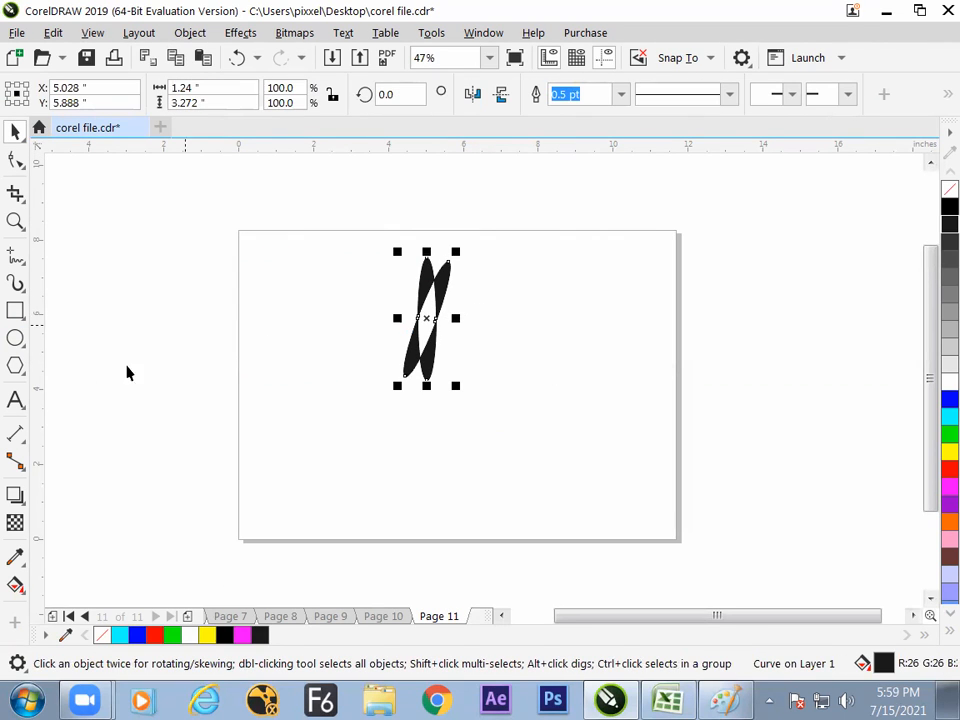
left_click(15, 338)
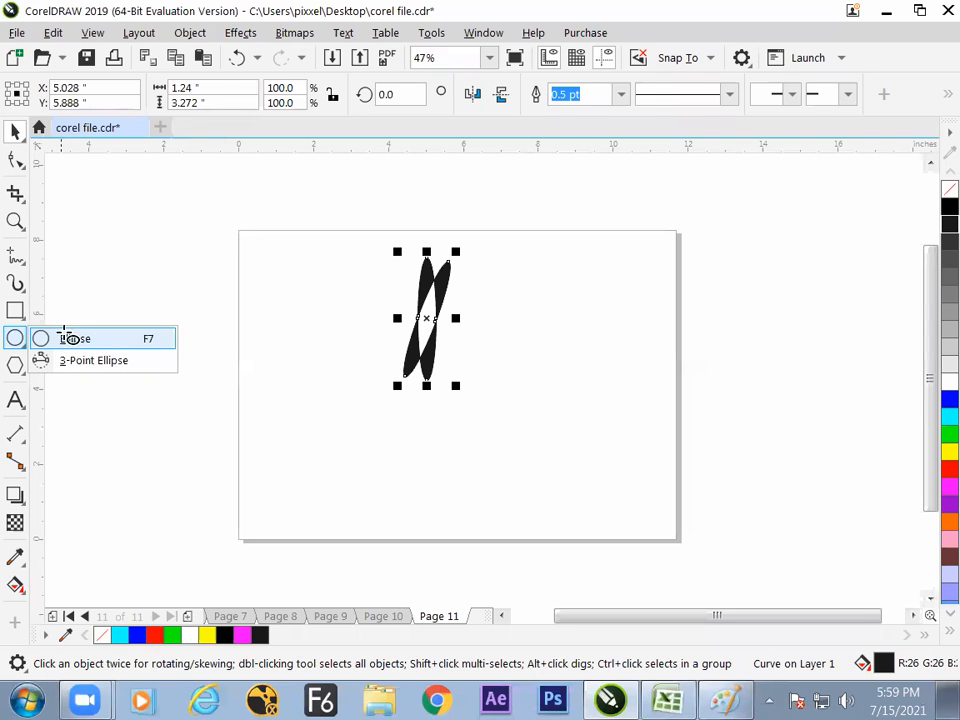
left_click(75, 340)
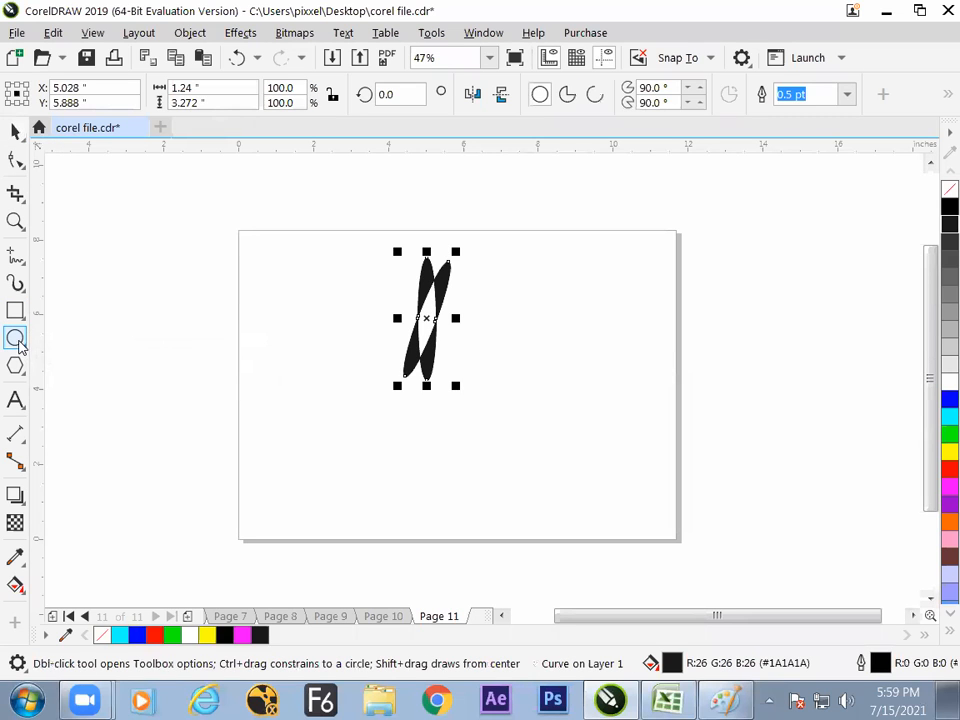
left_click(14, 131)
left_click(447, 314)
left_click(438, 304)
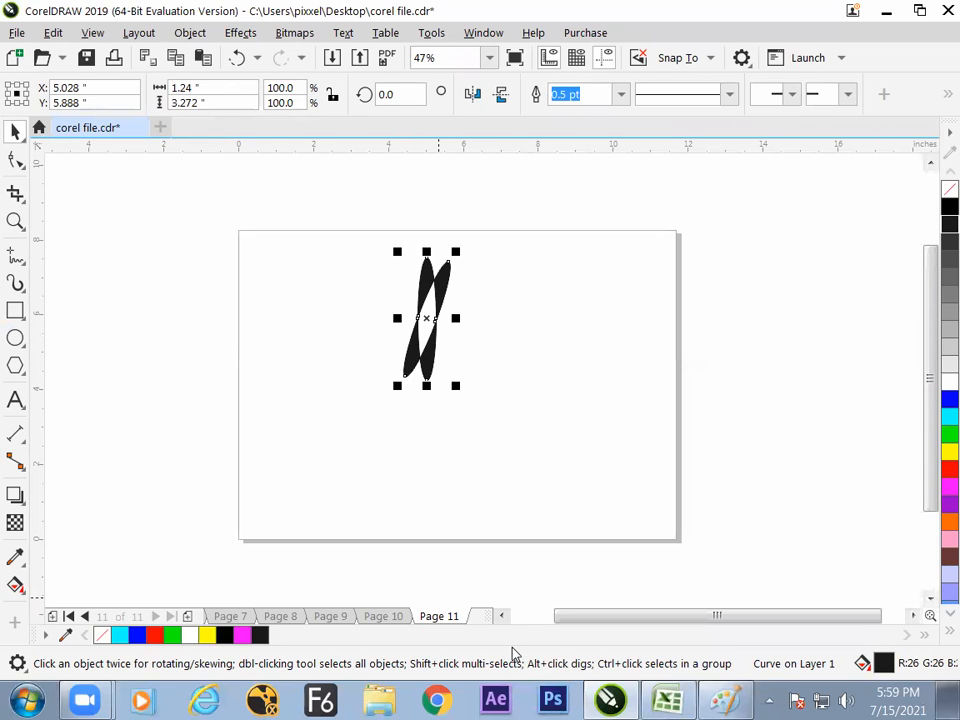